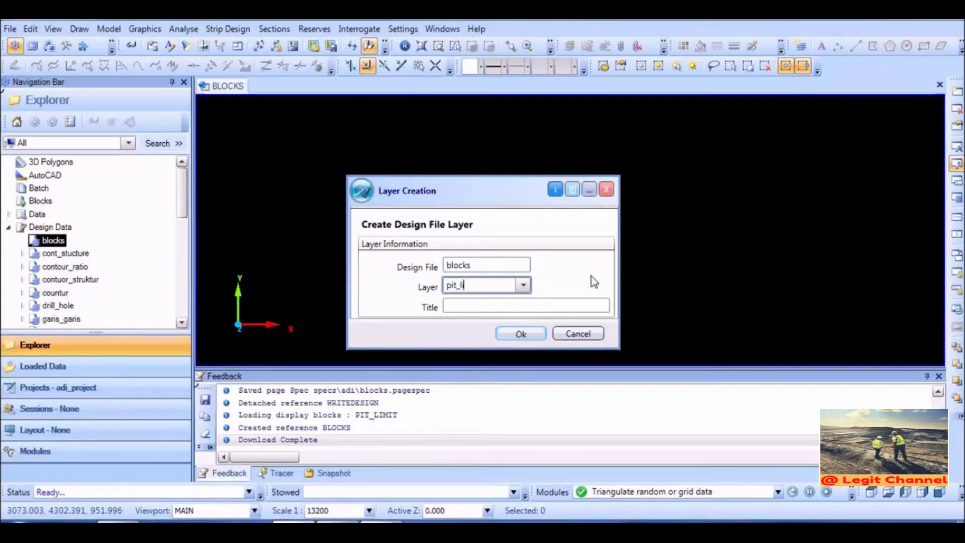
# Step: Create the layer pit_limit in the blocks design file and open it for editing
pyautogui.press('Return')
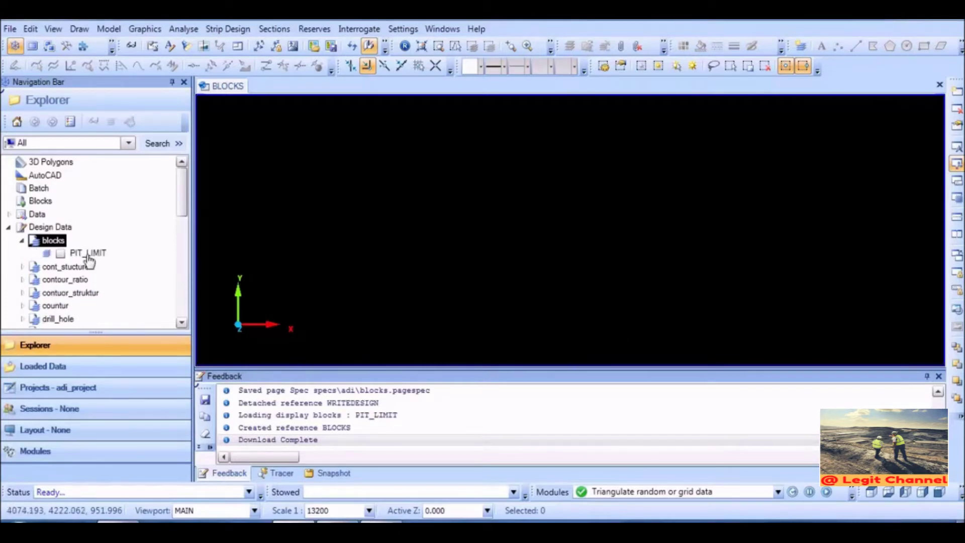
pyautogui.click(87, 254)
pyautogui.rightClick(88, 257)
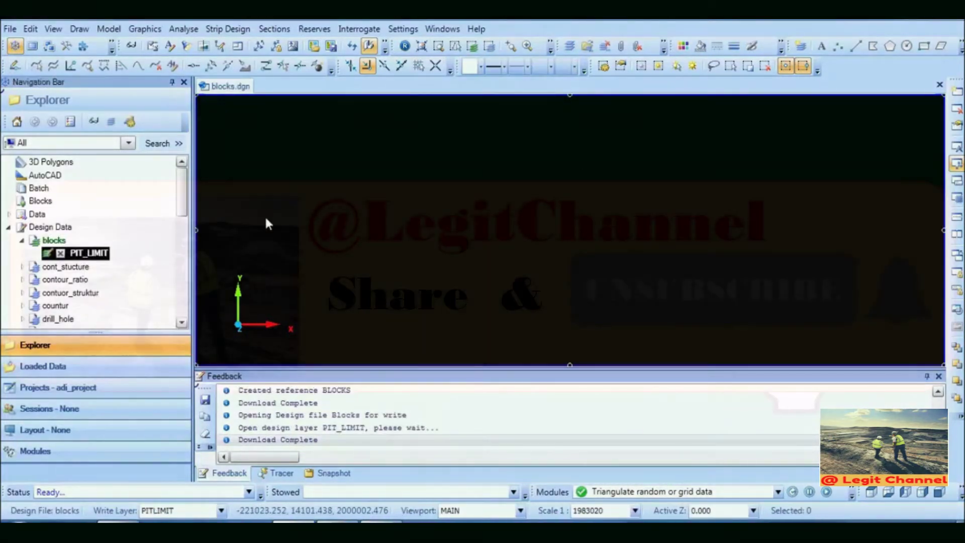
# Step: Attach the garis_garis design file as a reference showing only its B_SUBCROP layer, and fit the lines in the view
pyautogui.click(622, 48)
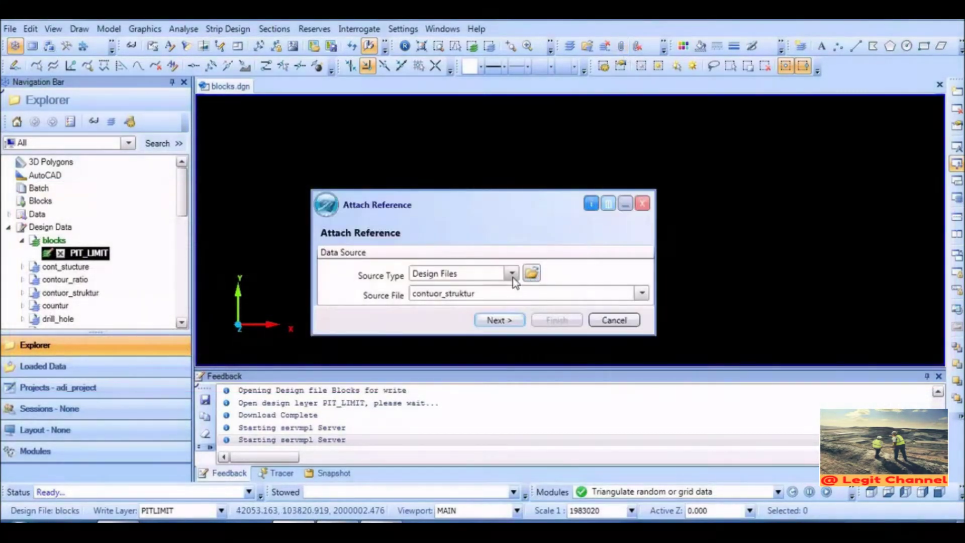
pyautogui.click(641, 293)
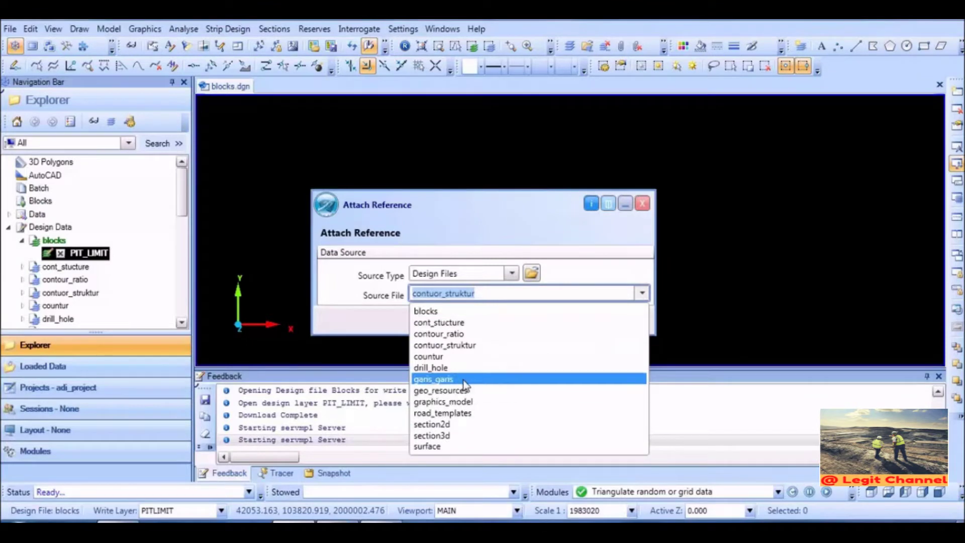
pyautogui.click(435, 385)
pyautogui.click(493, 319)
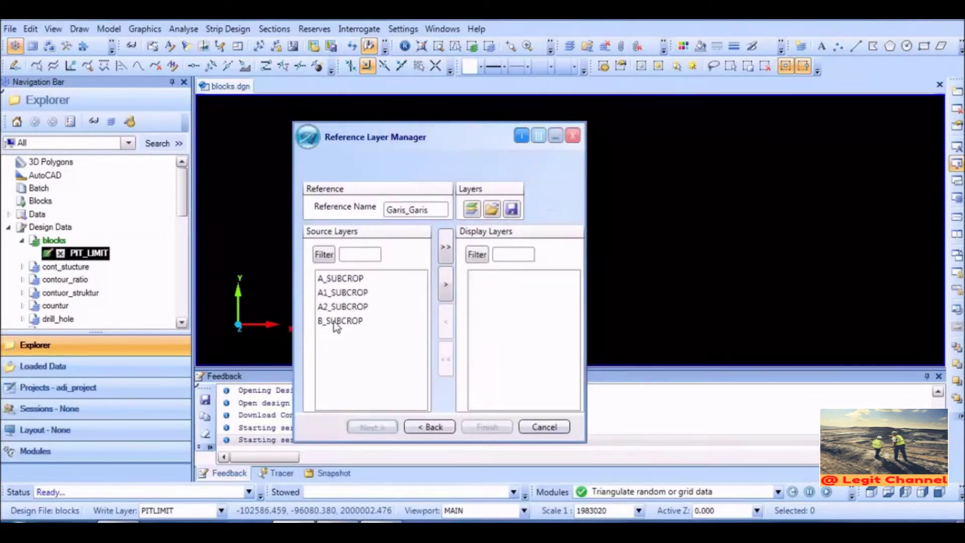
pyautogui.doubleClick(336, 323)
pyautogui.click(489, 428)
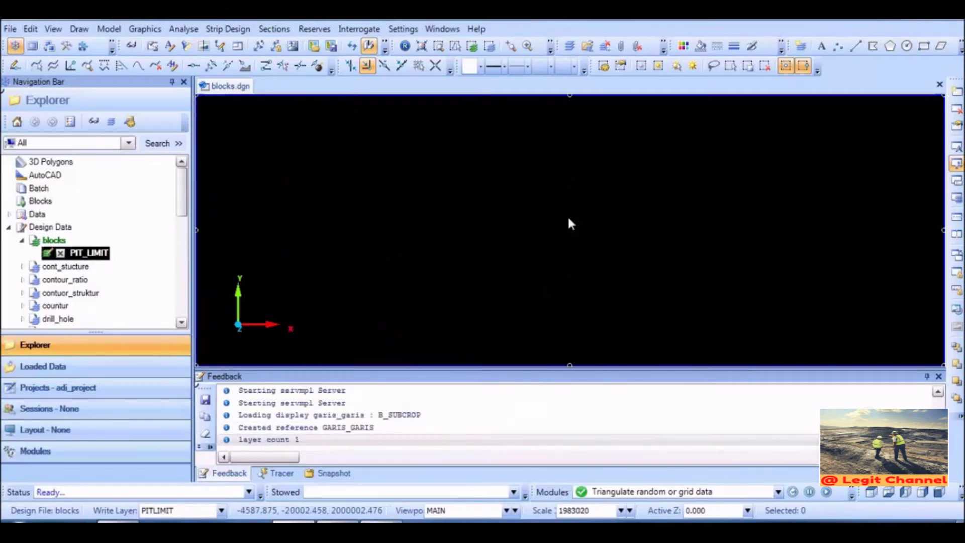
pyautogui.click(404, 47)
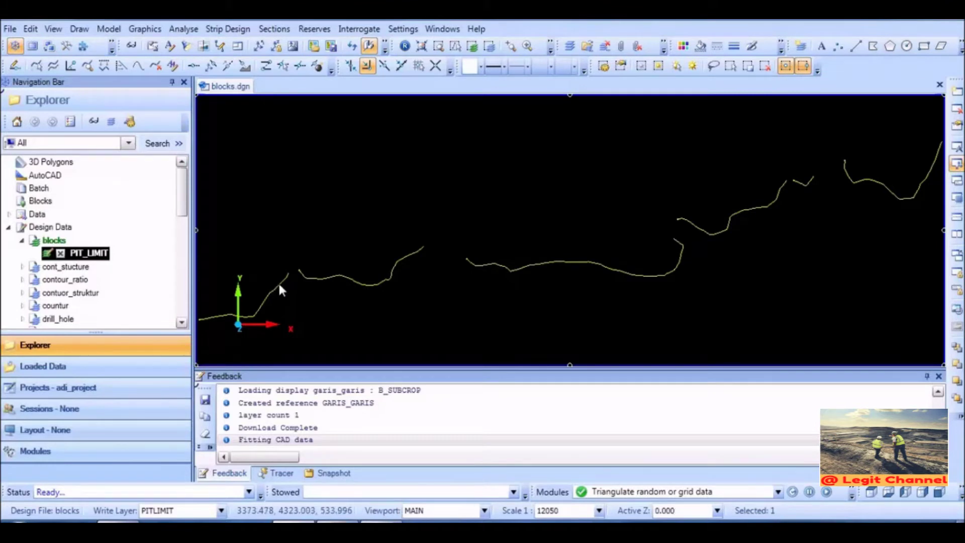
# Step: Duplicate the westernmost B_SUBCROP line into the PIT_LIMIT layer and accept the duplication
pyautogui.moveTo(280, 286)
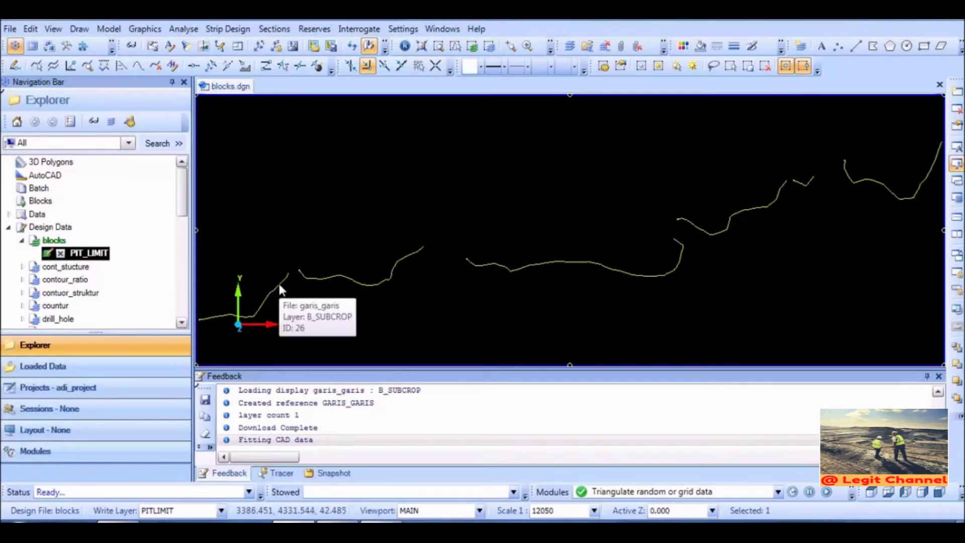
pyautogui.click(31, 29)
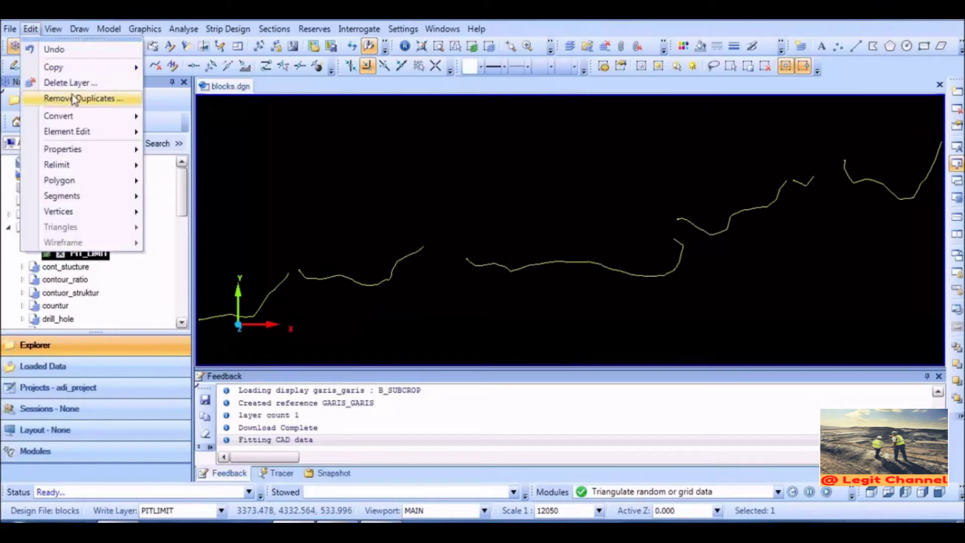
pyautogui.moveTo(81, 70)
pyautogui.click(183, 89)
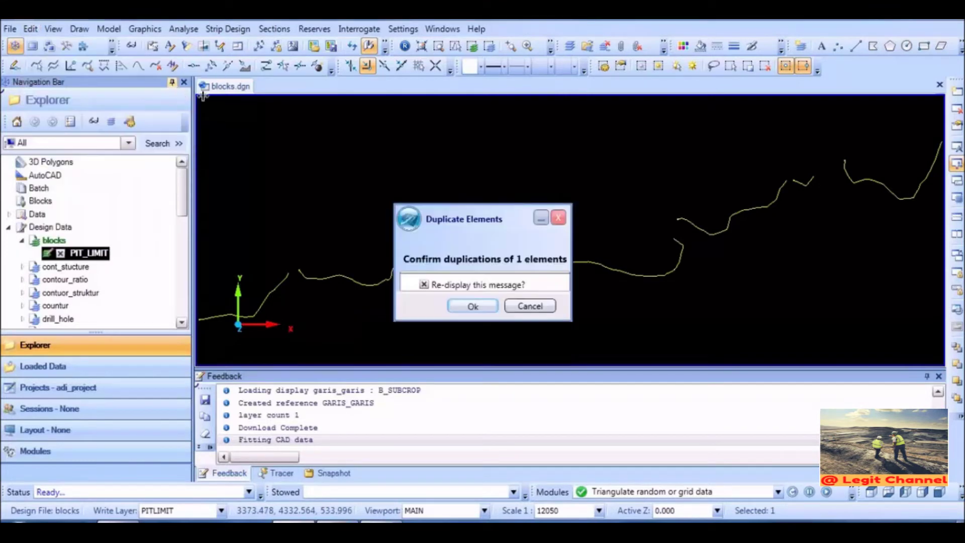
pyautogui.click(473, 307)
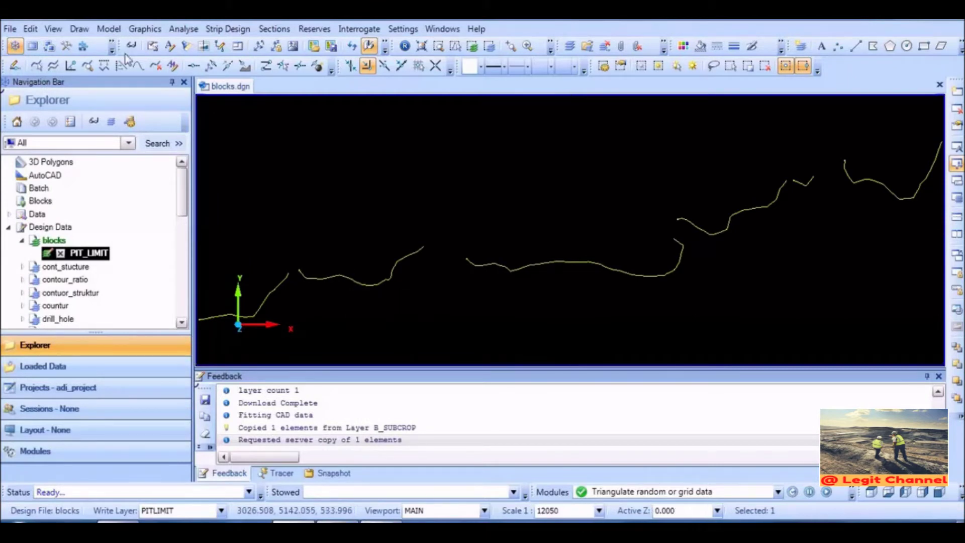
# Step: Duplicate the second subcrop line from the west and the long middle one into the PIT_LIMIT layer
pyautogui.click(29, 28)
pyautogui.moveTo(70, 68)
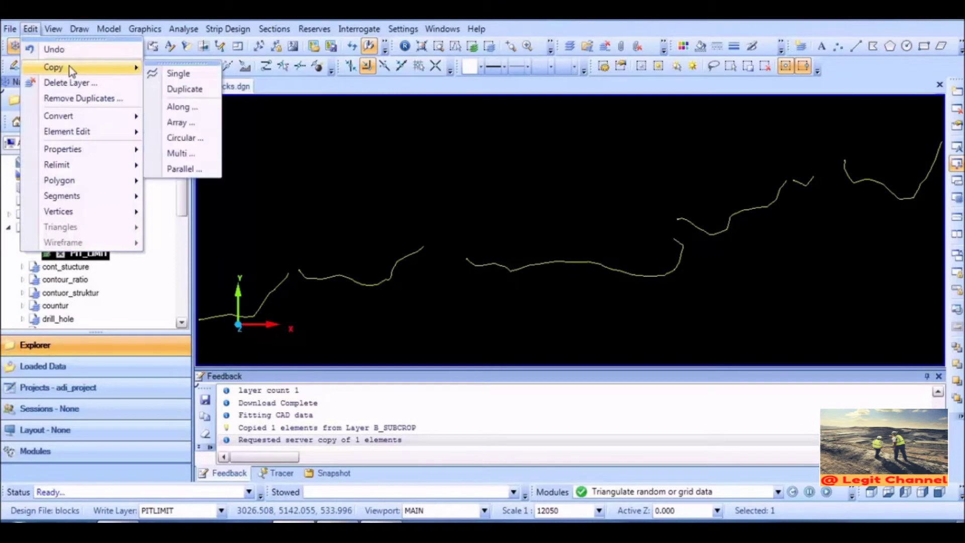
pyautogui.click(181, 91)
pyautogui.click(480, 307)
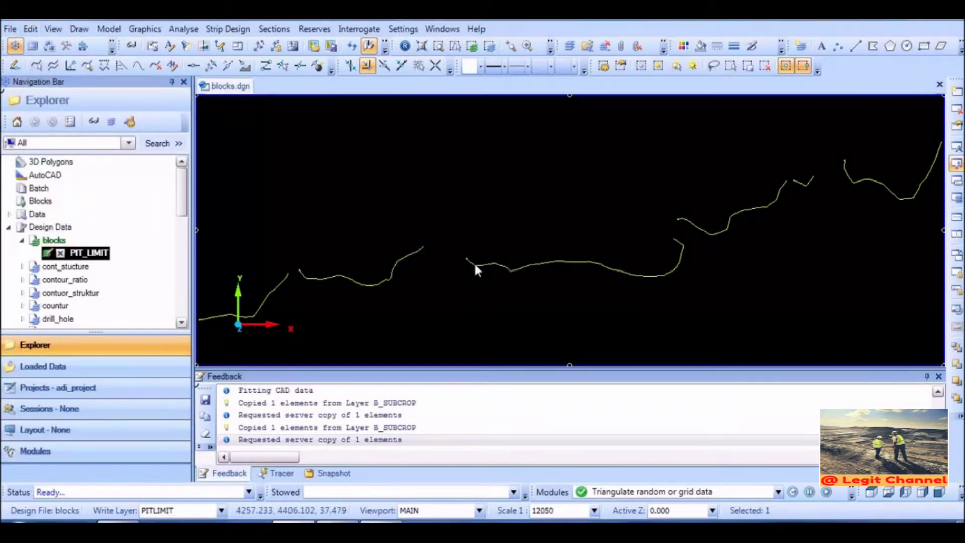
pyautogui.click(30, 29)
pyautogui.moveTo(81, 71)
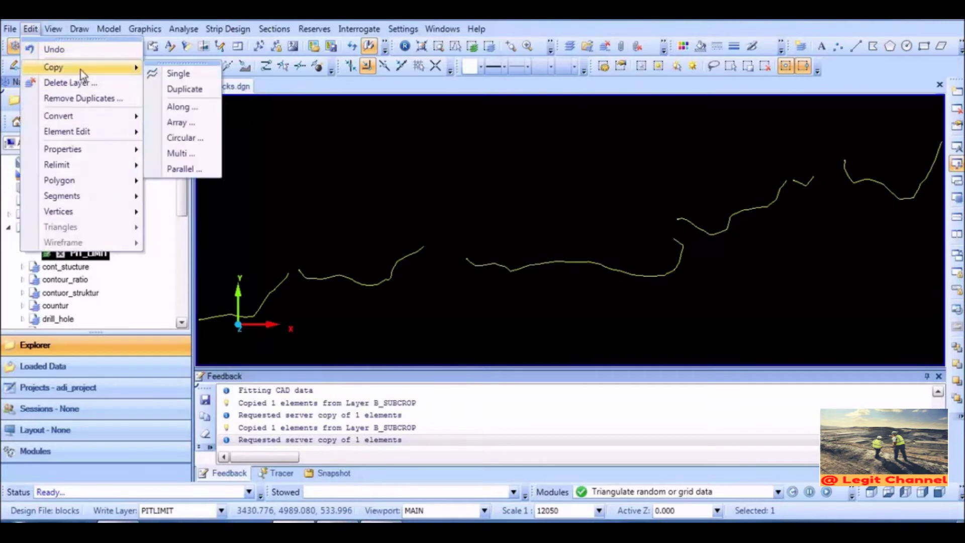
pyautogui.click(181, 90)
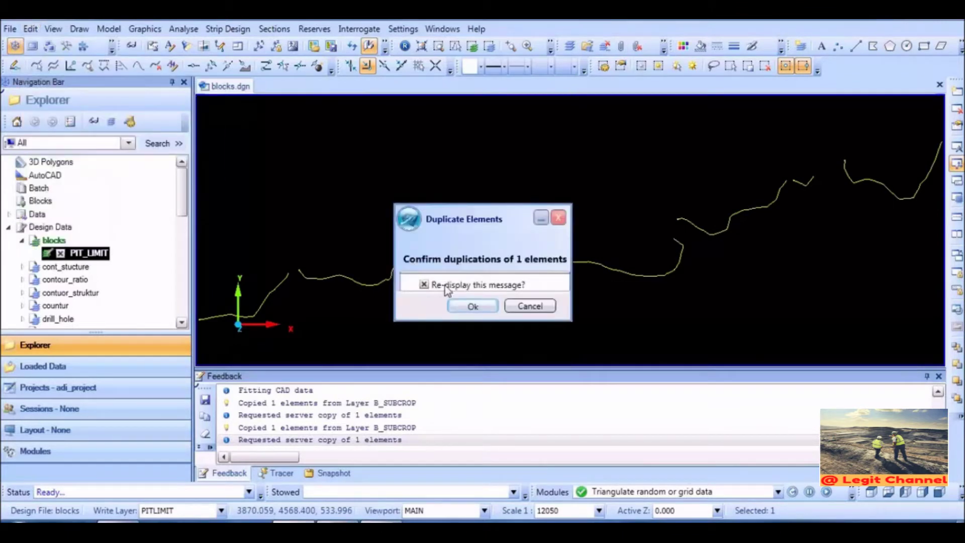
pyautogui.click(473, 306)
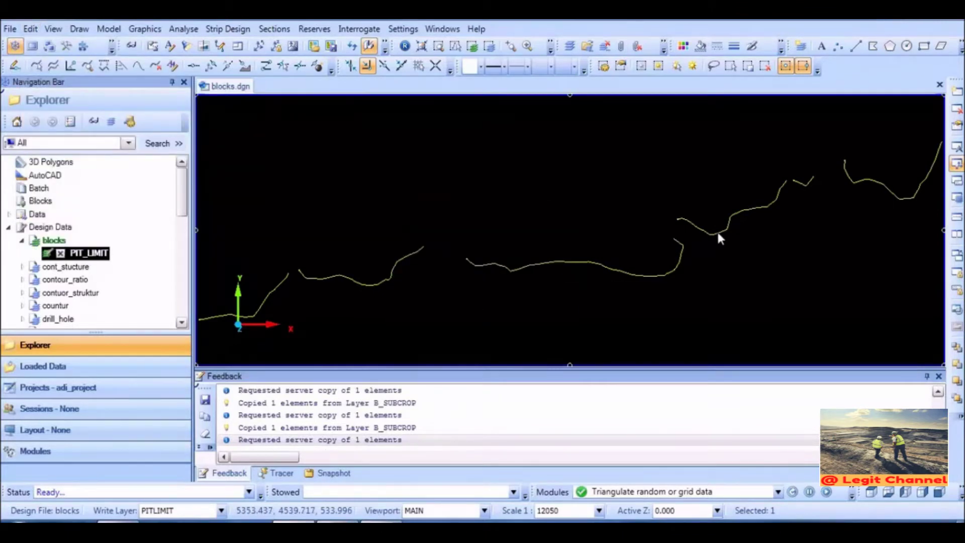
# Step: Duplicate the fourth subcrop line, just northeast of the long middle one, into the PIT_LIMIT layer
pyautogui.scroll(3, 717, 230)
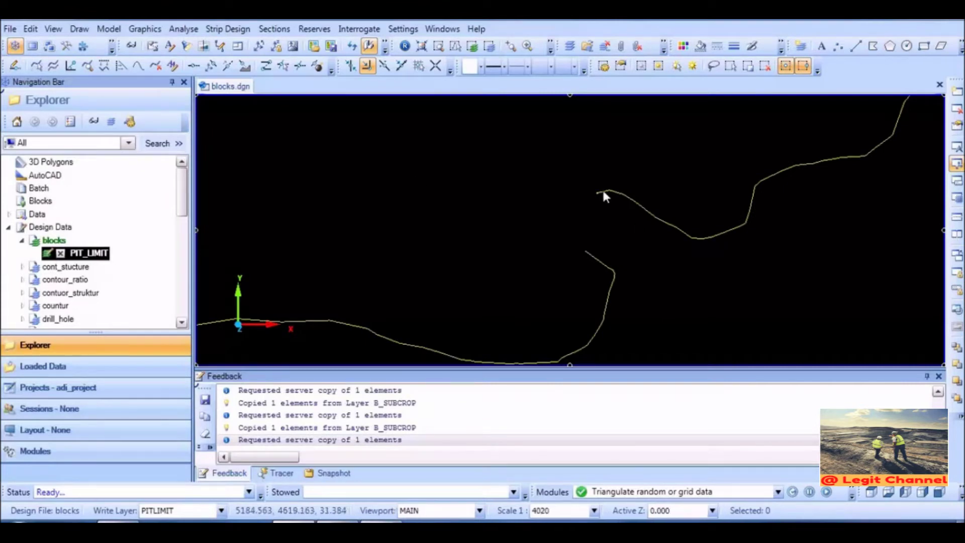
pyautogui.click(30, 29)
pyautogui.moveTo(80, 69)
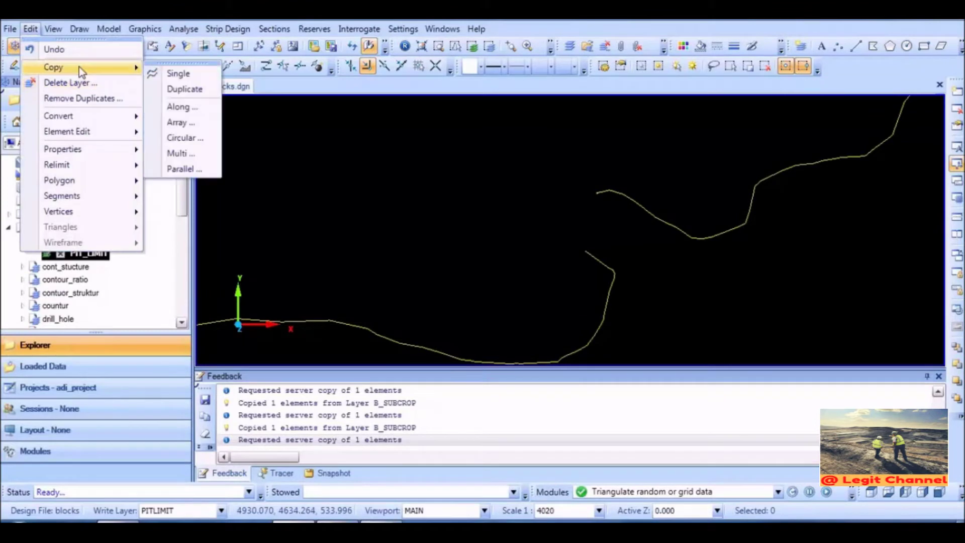
pyautogui.click(182, 76)
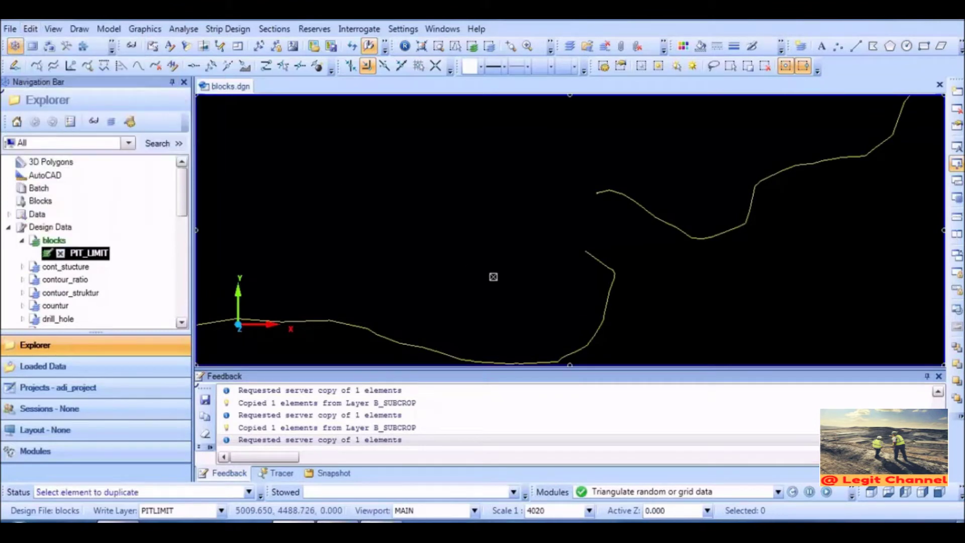
pyautogui.click(628, 197)
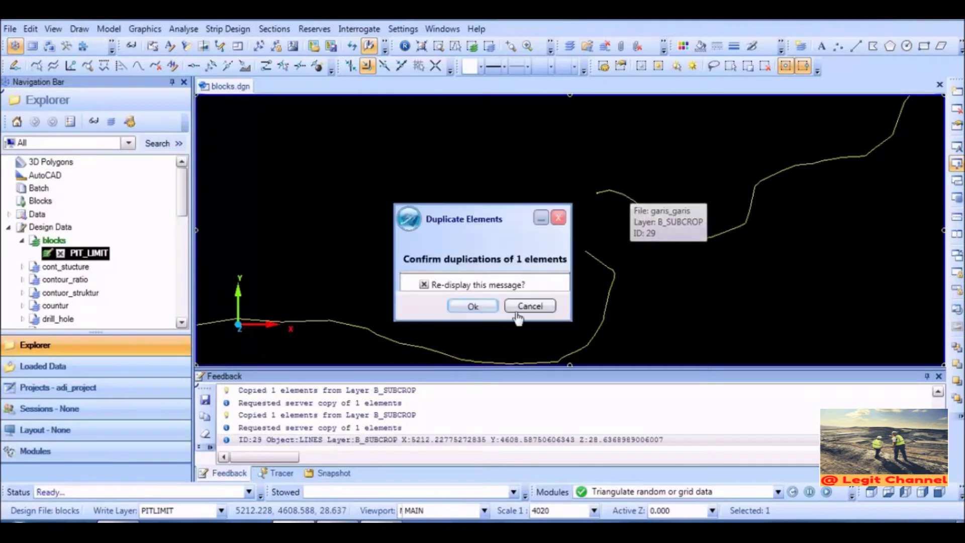
pyautogui.click(492, 307)
# Step: Duplicate the short subcrop line and the easternmost one into the PIT_LIMIT layer
pyautogui.scroll(-3, 873, 236)
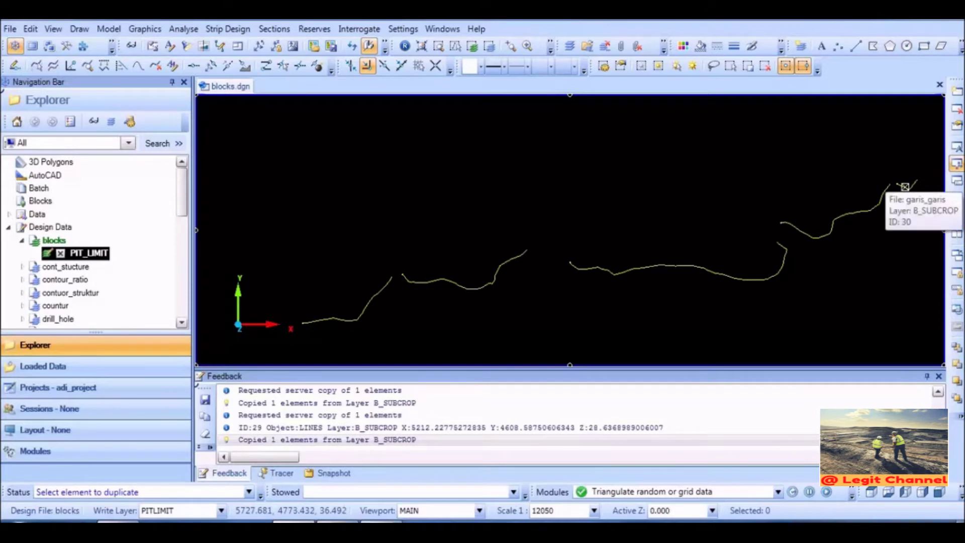
pyautogui.click(902, 188)
pyautogui.click(471, 306)
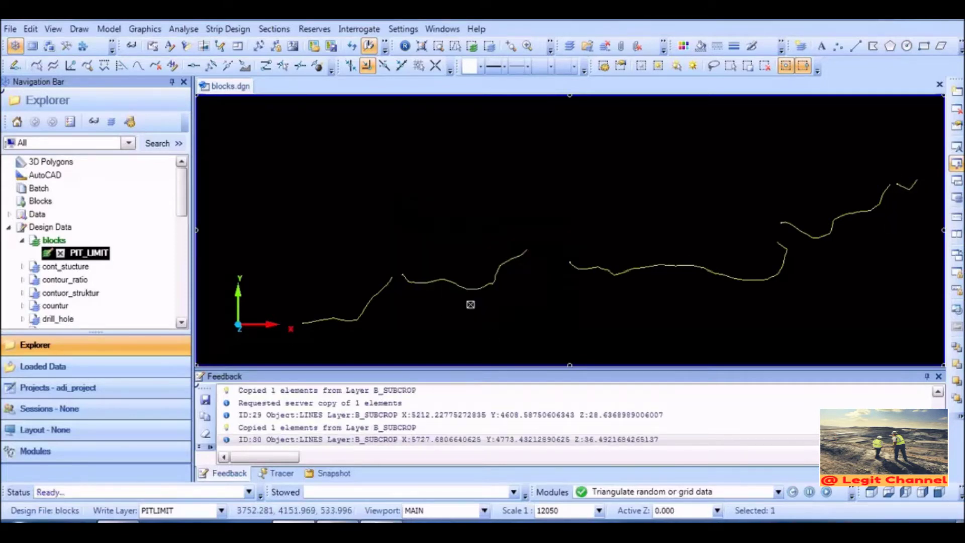
pyautogui.scroll(-5, 876, 237)
pyautogui.scroll(8, 907, 219)
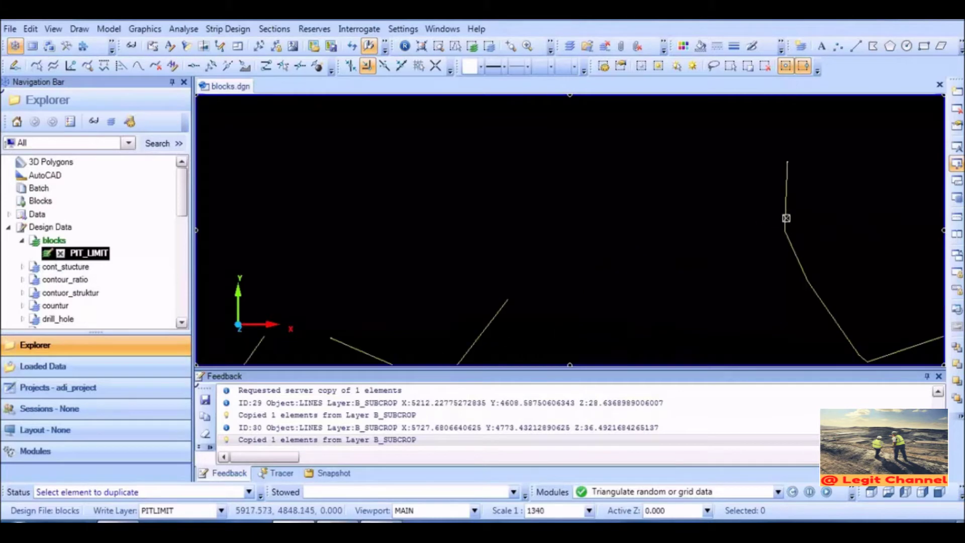
pyautogui.click(785, 211)
pyautogui.click(459, 304)
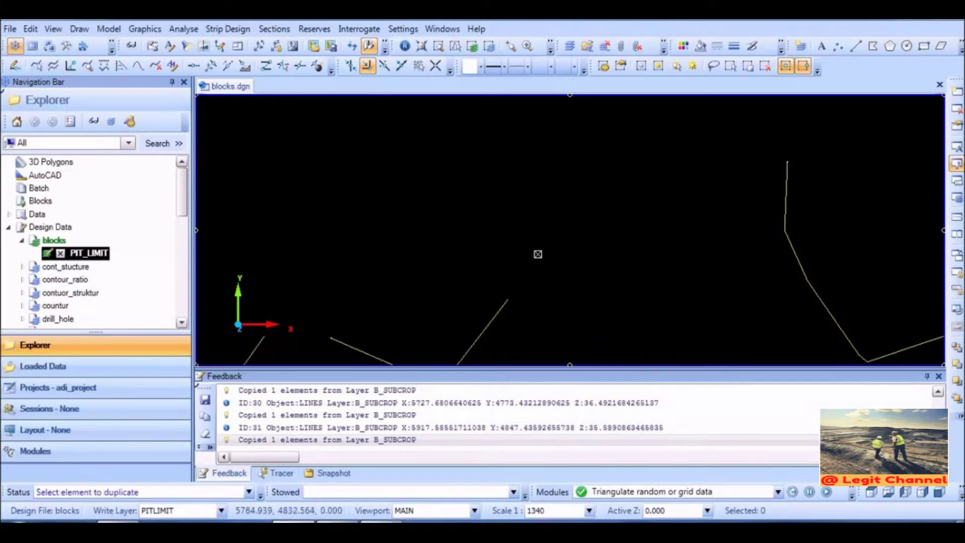
# Step: Detach the GARIS_GARIS reference so that only the copied lines in PIT_LIMIT stay on display
pyautogui.scroll(-10, 576, 221)
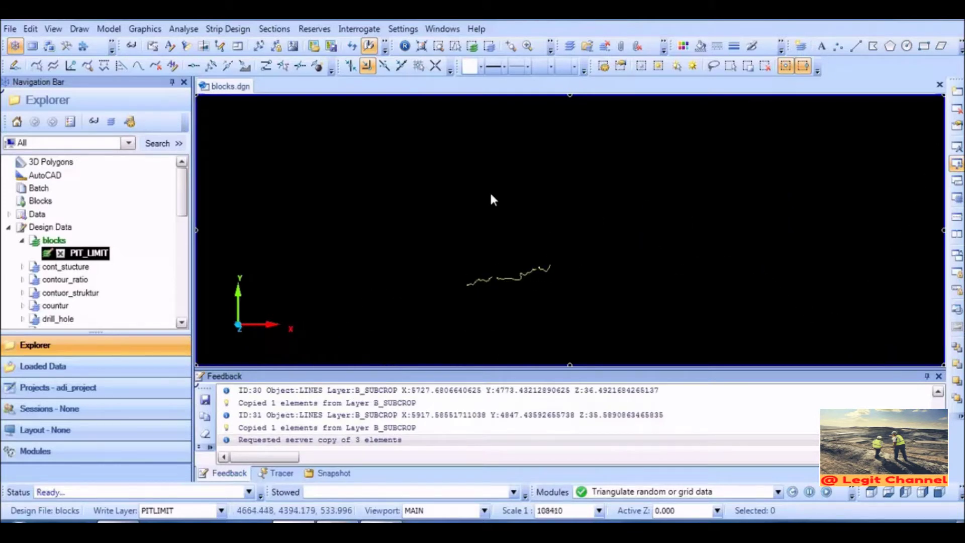
pyautogui.click(421, 46)
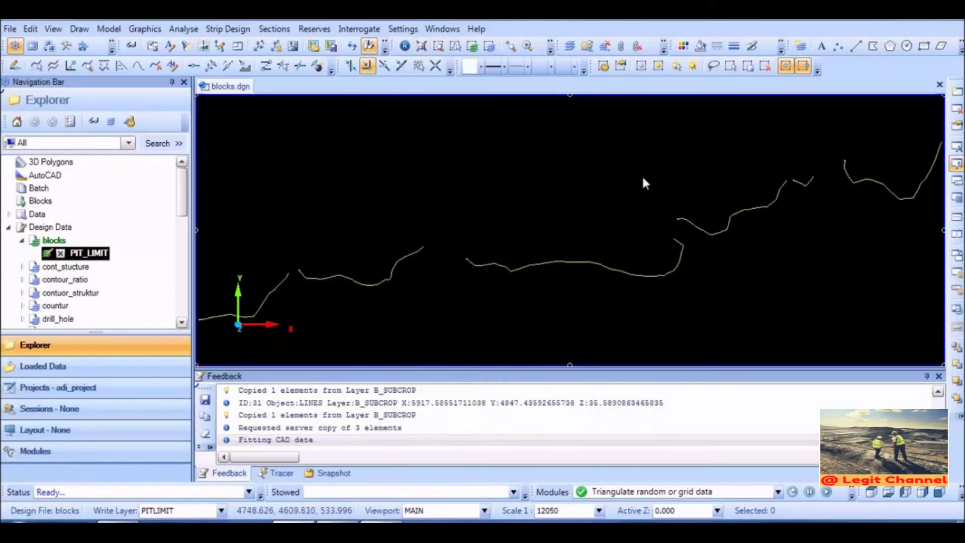
pyautogui.click(637, 46)
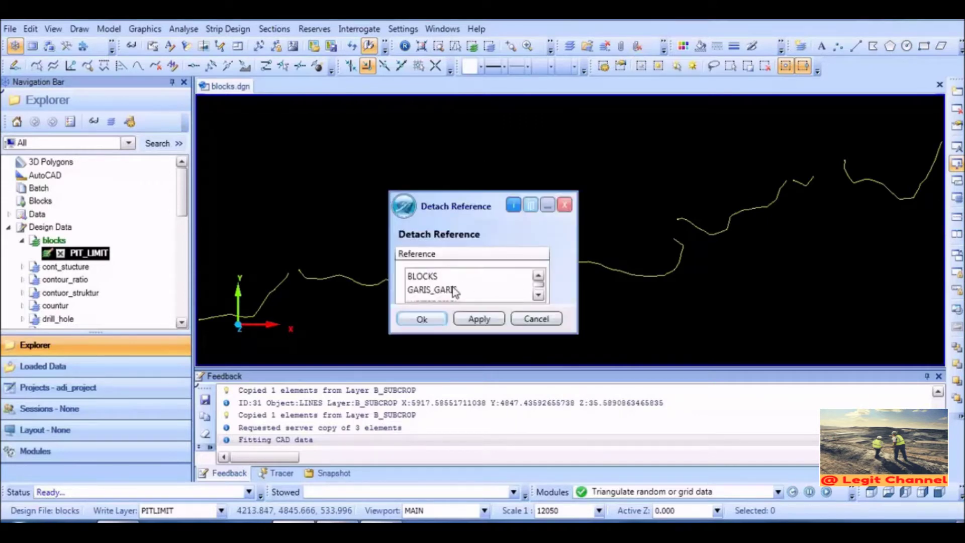
pyautogui.click(435, 291)
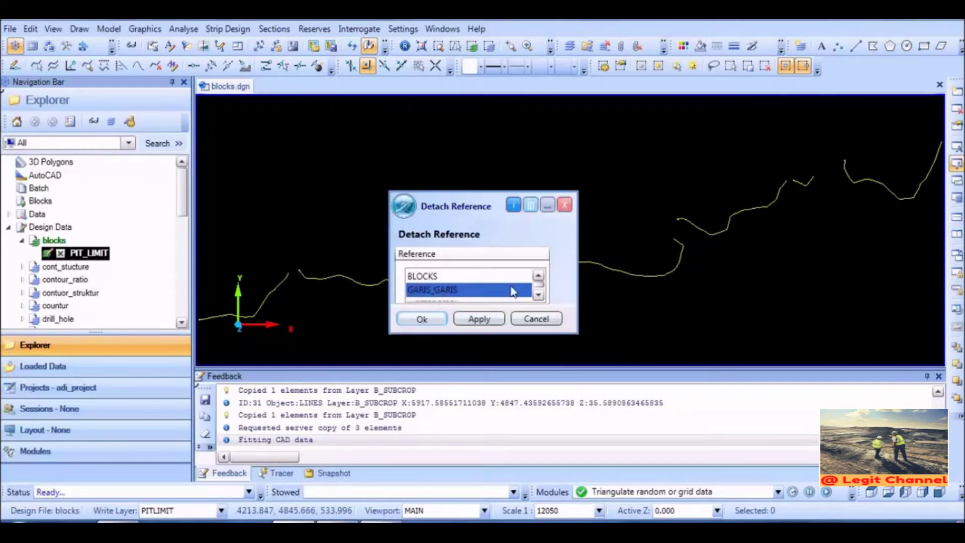
pyautogui.click(423, 319)
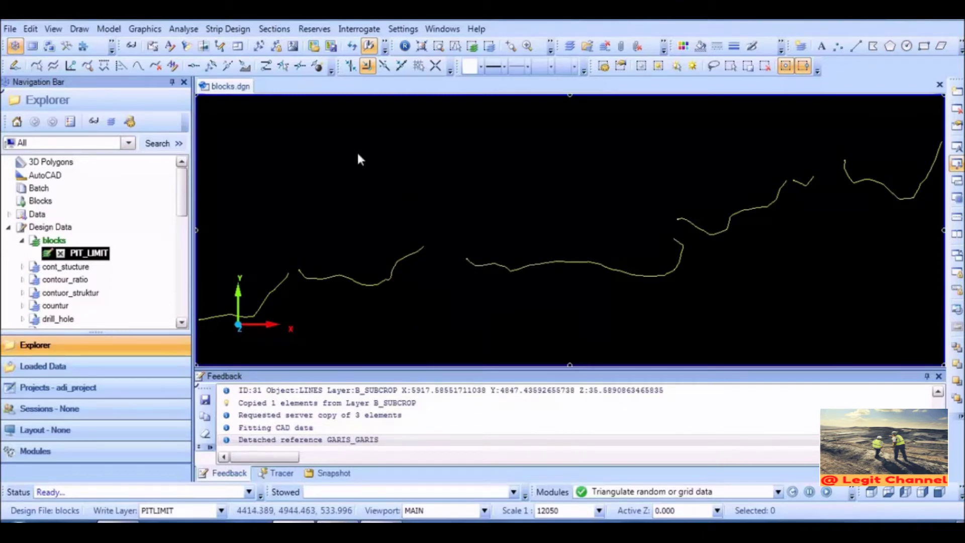
# Step: Connect the westernmost line to the second line across the small gap between their ends
pyautogui.moveTo(491, 237); pyautogui.dragTo(491, 198, button='middle')
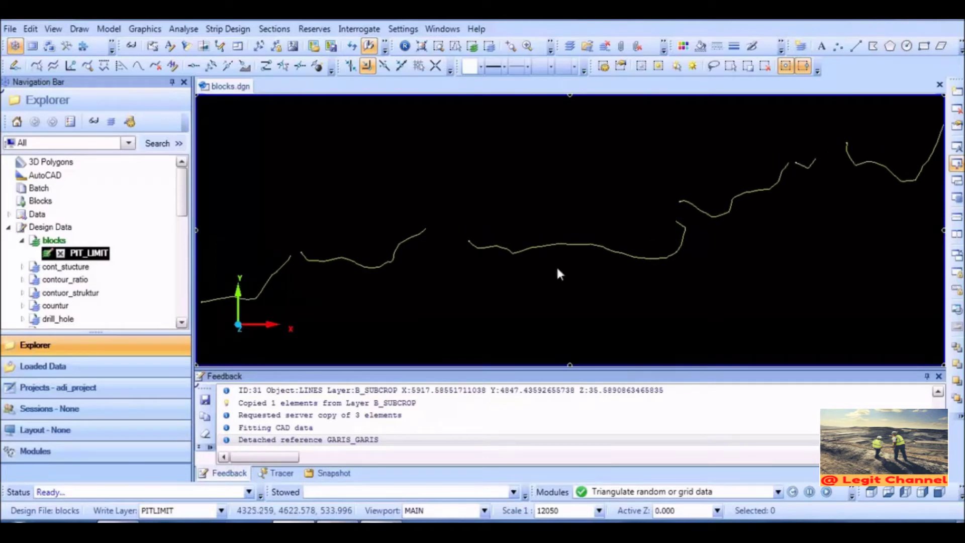
pyautogui.moveTo(661, 181)
pyautogui.mouseDown(button='middle')
pyautogui.moveTo(682, 159)
pyautogui.moveTo(646, 183)
pyautogui.mouseUp(button='middle')
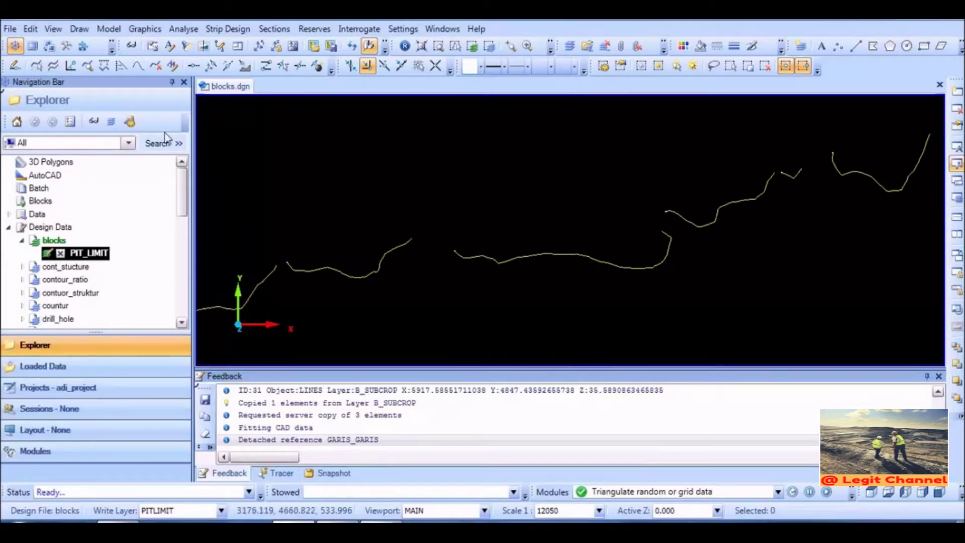
pyautogui.click(31, 29)
pyautogui.moveTo(98, 132)
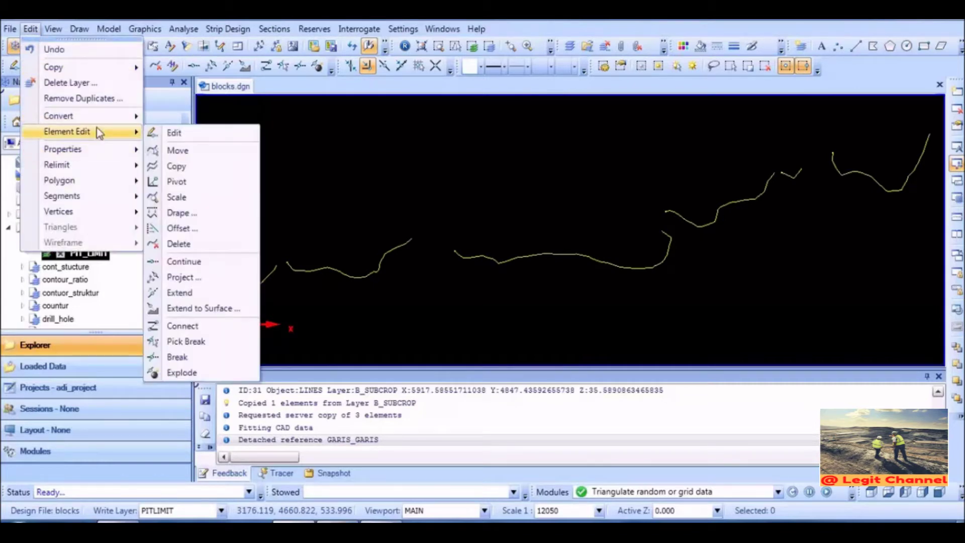
pyautogui.click(182, 327)
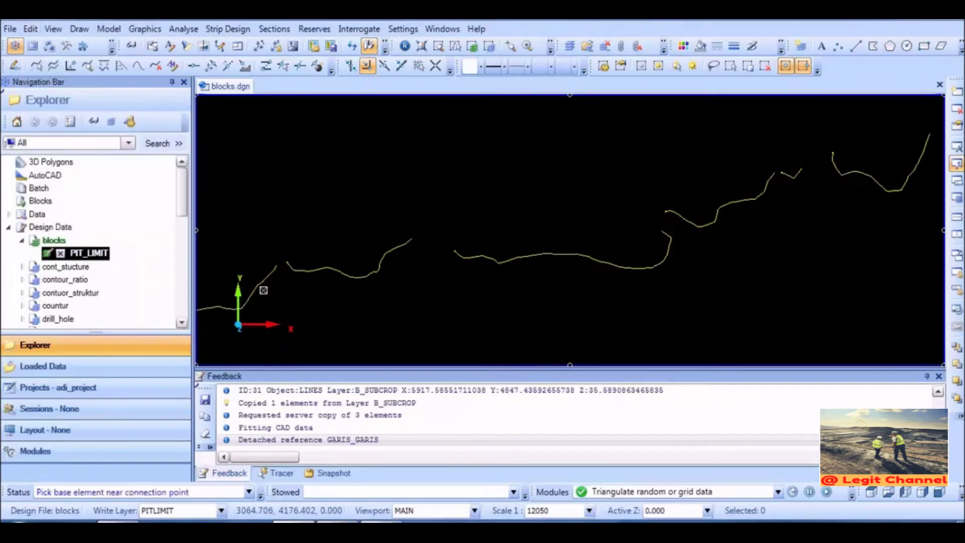
pyautogui.click(286, 269)
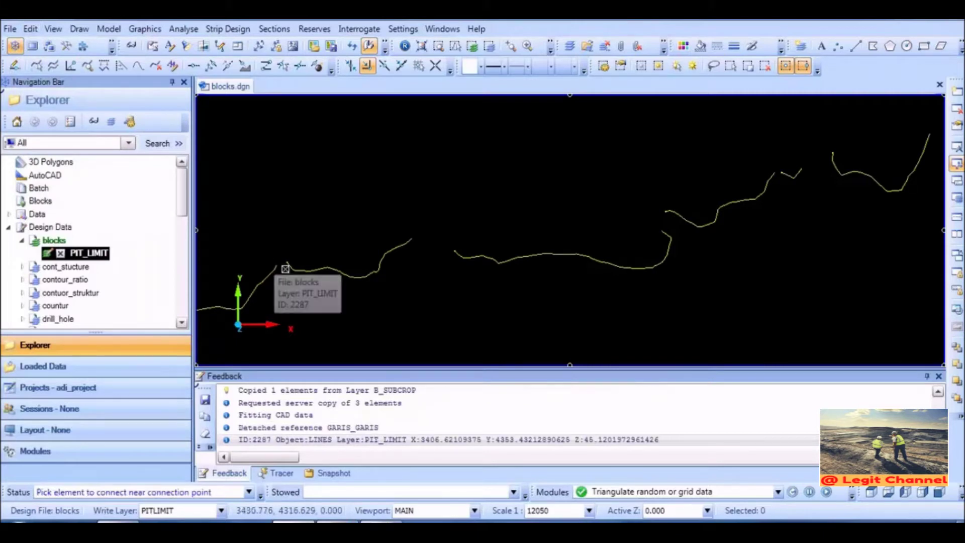
pyautogui.click(287, 265)
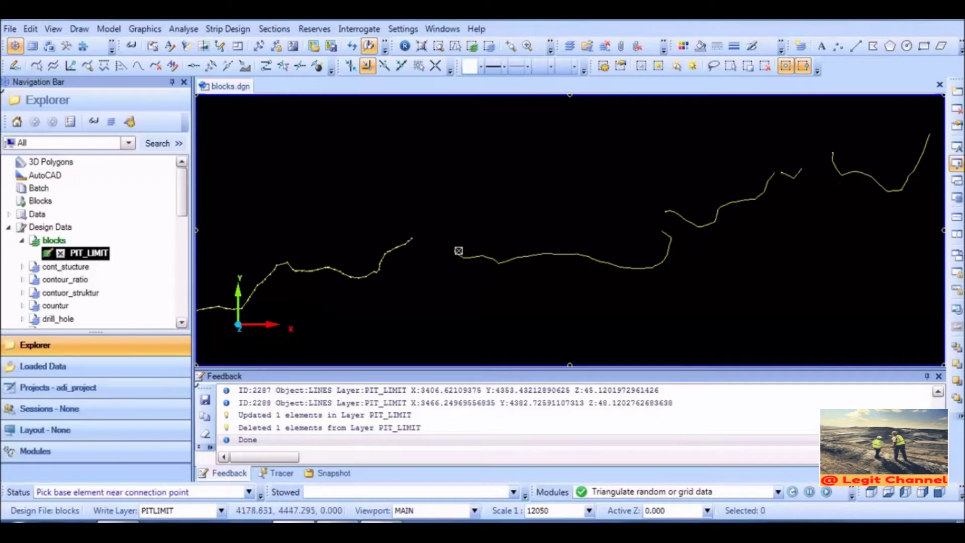
# Step: Connect the long middle line to the western line, and its east end to the line northeast of it
pyautogui.click(460, 255)
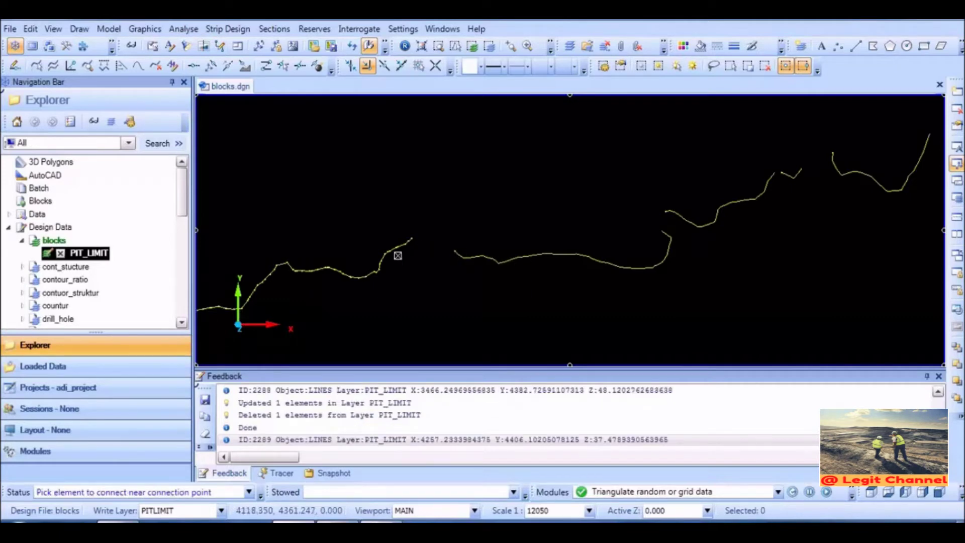
pyautogui.click(407, 243)
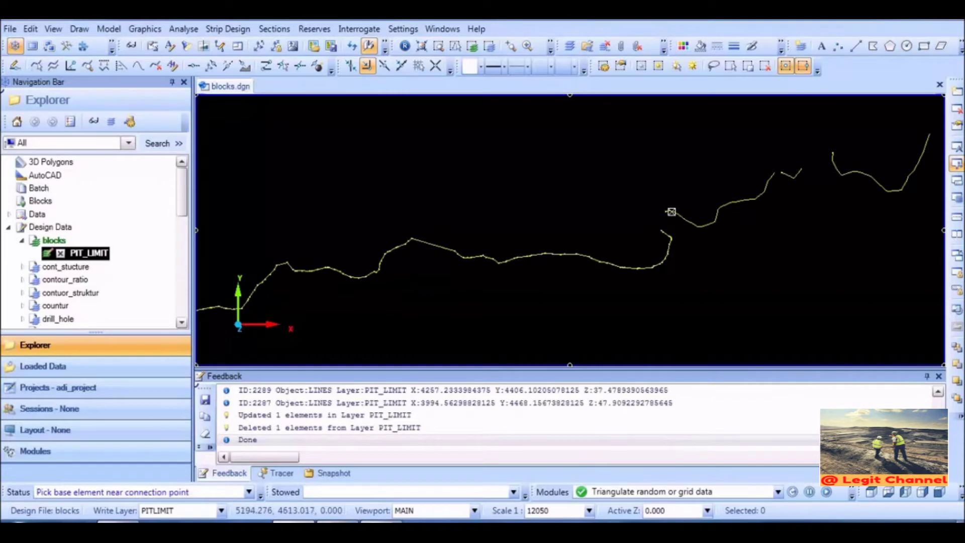
pyautogui.click(671, 212)
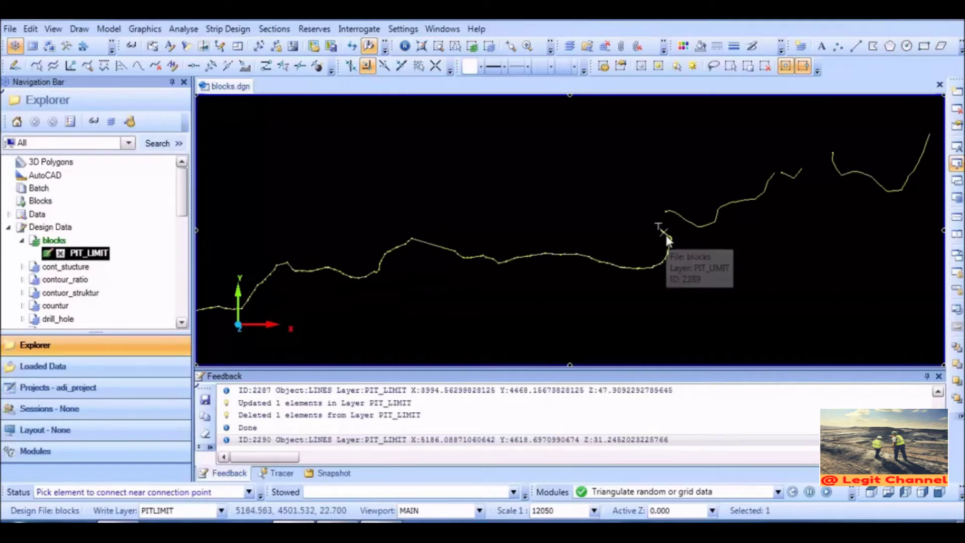
pyautogui.click(665, 235)
pyautogui.scroll(5, 663, 230)
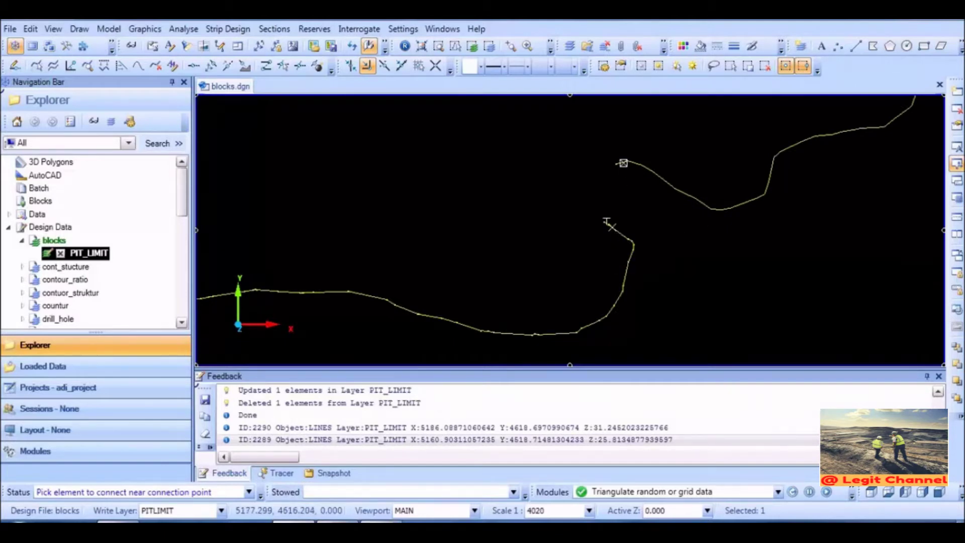
pyautogui.click(623, 162)
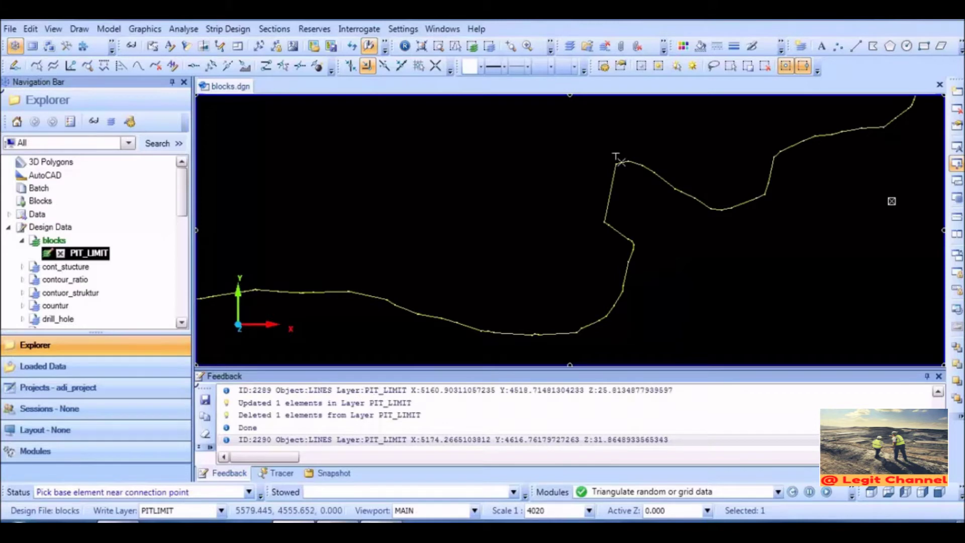
# Step: Connect the short line to the upper end of the joined line on its west side
pyautogui.scroll(-5, 897, 171)
pyautogui.scroll(1, 896, 134)
pyautogui.scroll(-3, 901, 134)
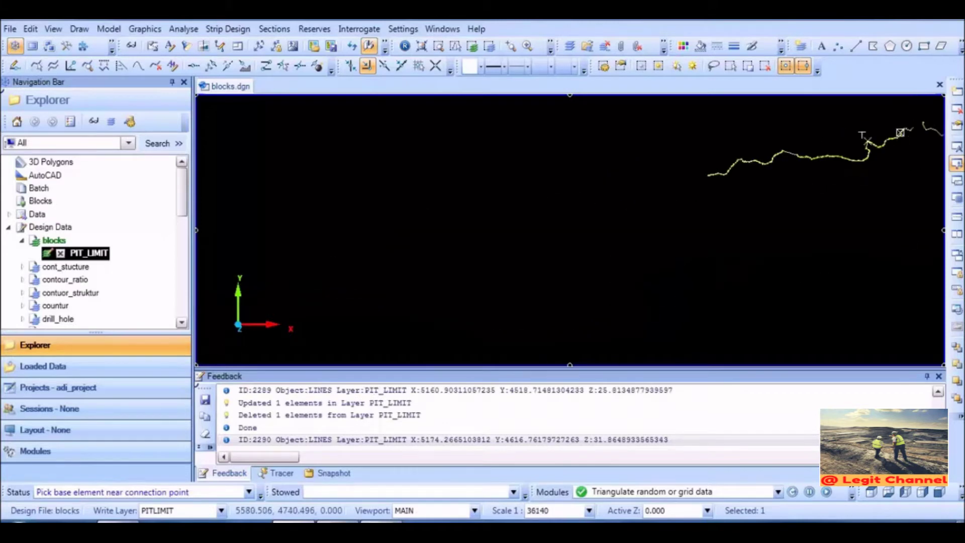
pyautogui.scroll(2, 914, 132)
pyautogui.scroll(8, 785, 109)
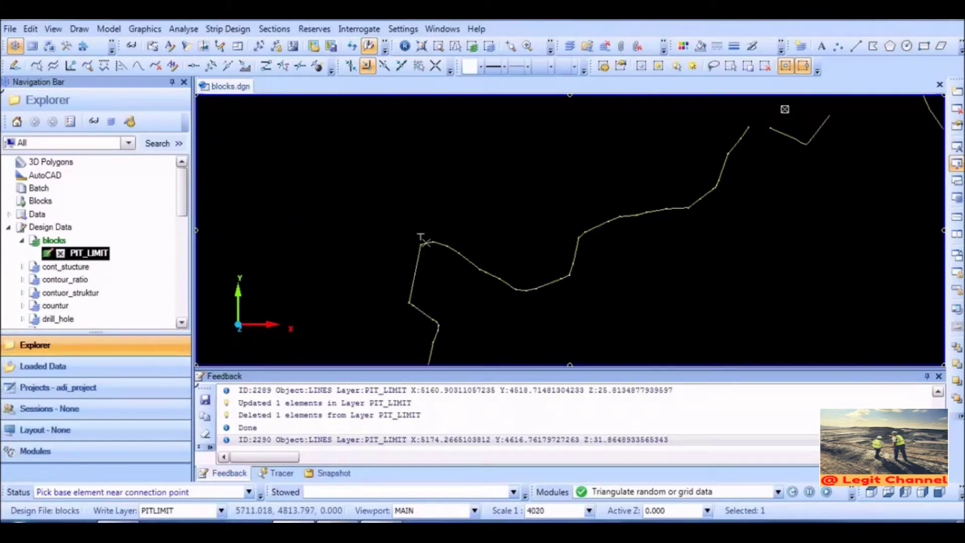
pyautogui.click(671, 169)
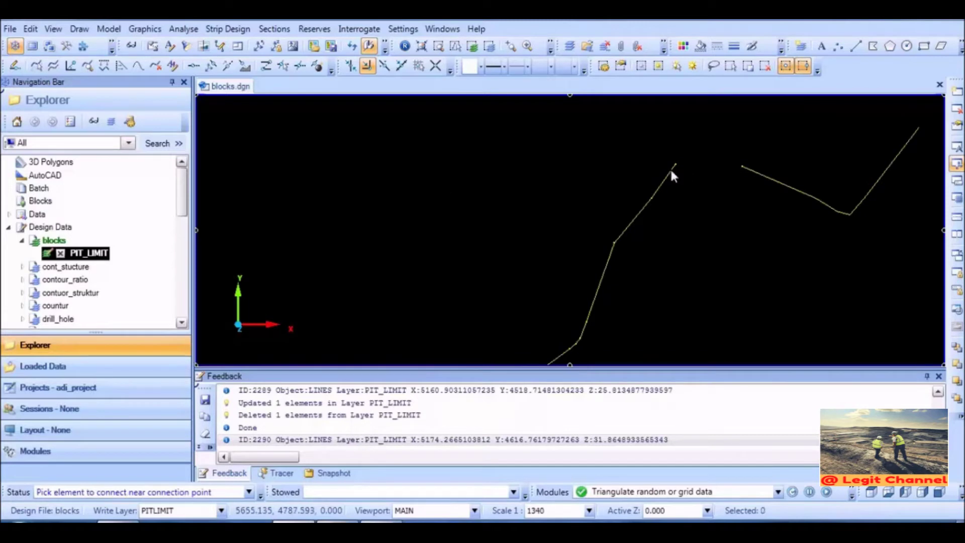
pyautogui.moveTo(747, 171); pyautogui.dragTo(587, 278, button='middle')
pyautogui.click(587, 279)
# Step: Connect the easternmost line to the short line's east end and end the Connect command
pyautogui.scroll(-4, 853, 256)
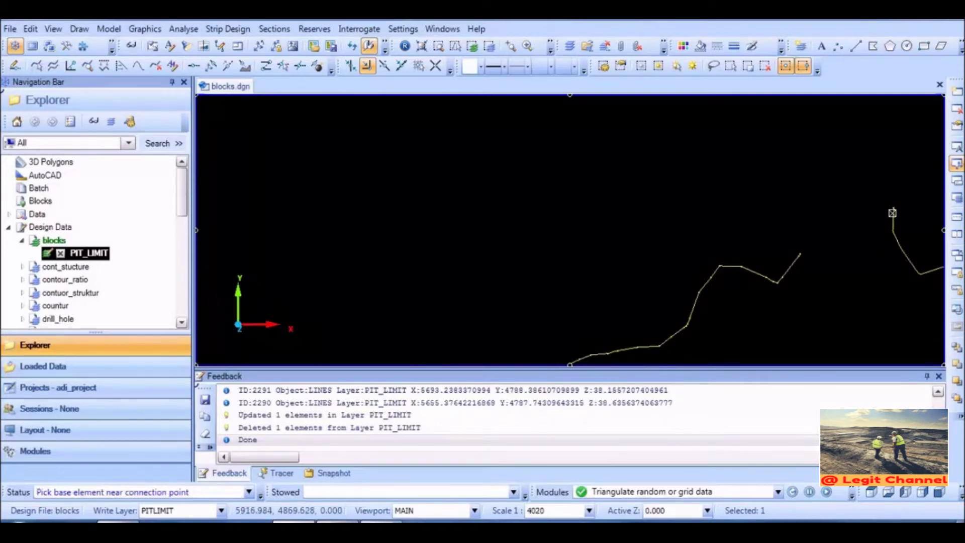
pyautogui.click(892, 213)
pyautogui.click(797, 258)
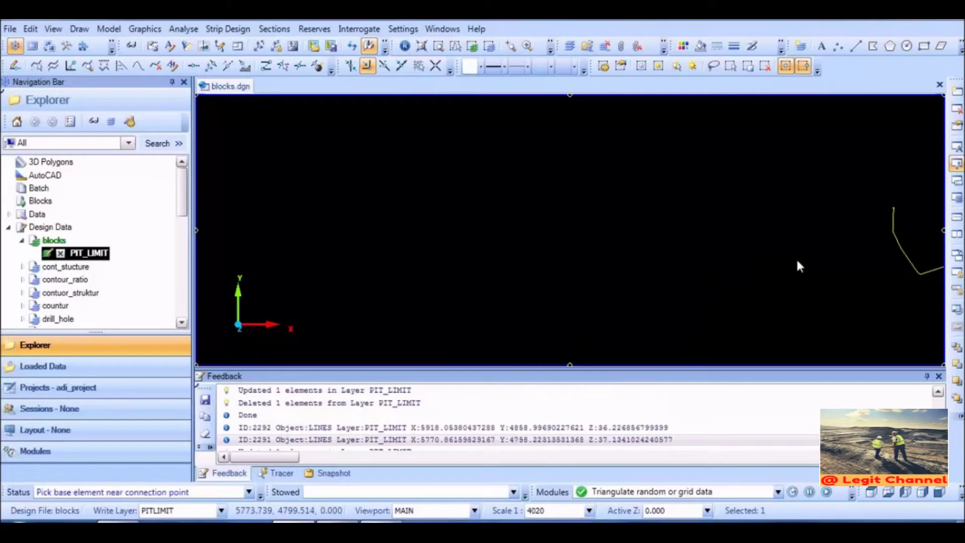
pyautogui.scroll(-4, 868, 258)
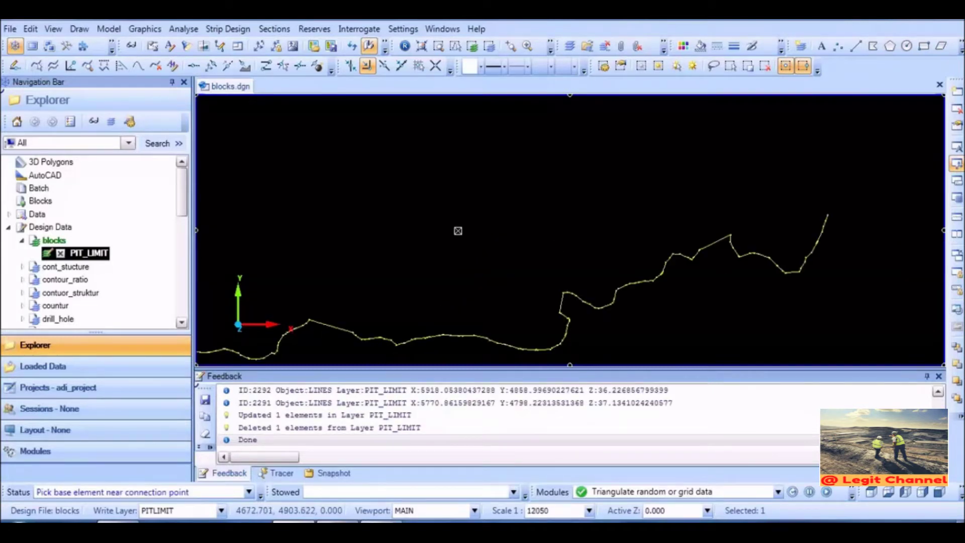
pyautogui.rightClick(470, 227)
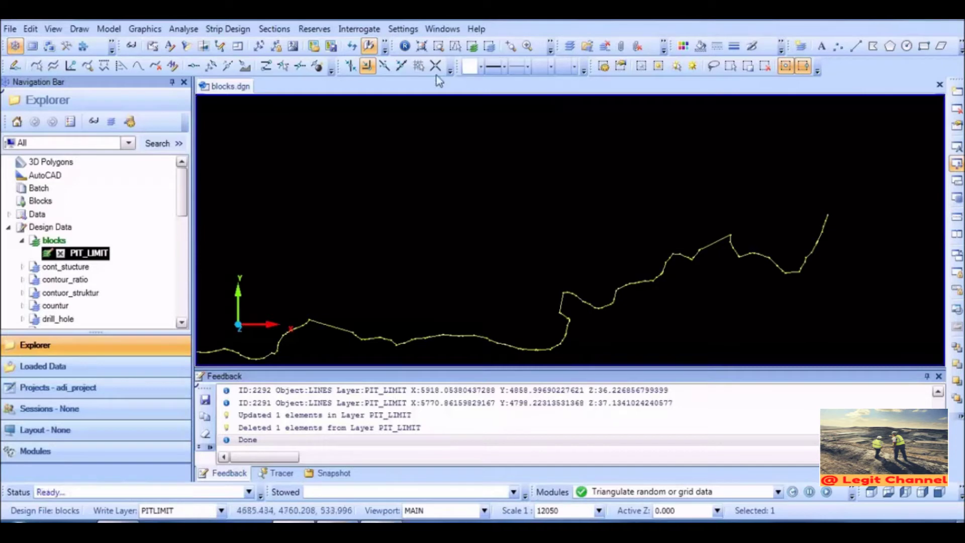
# Step: Attach the contuor_struktur design file as a reference, displaying only its B_FLOOR layer
pyautogui.click(421, 46)
pyautogui.click(623, 46)
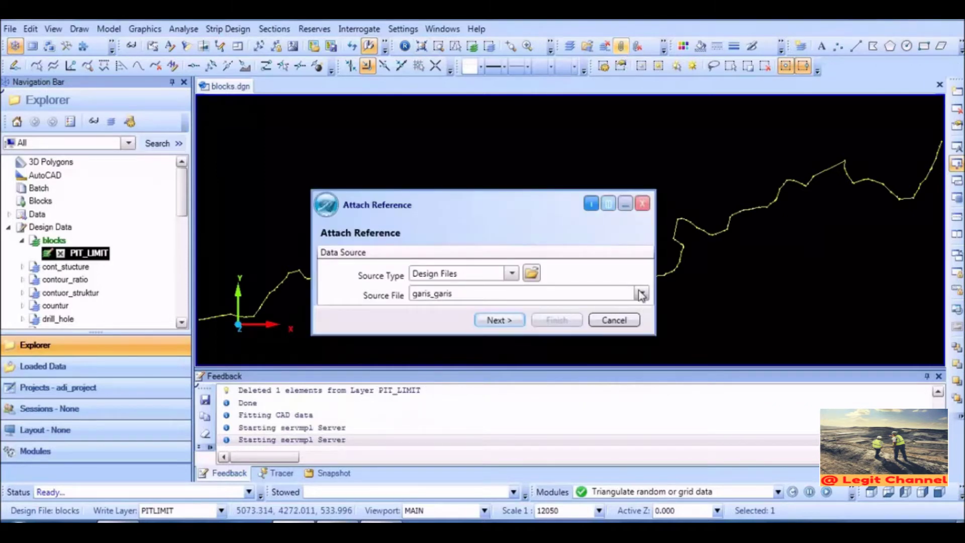
pyautogui.click(641, 293)
pyautogui.click(464, 346)
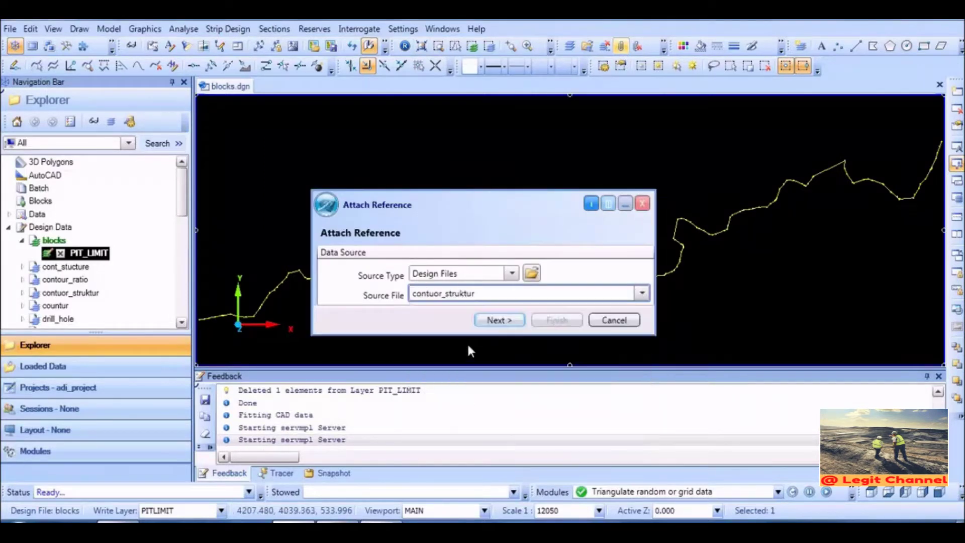
pyautogui.click(497, 320)
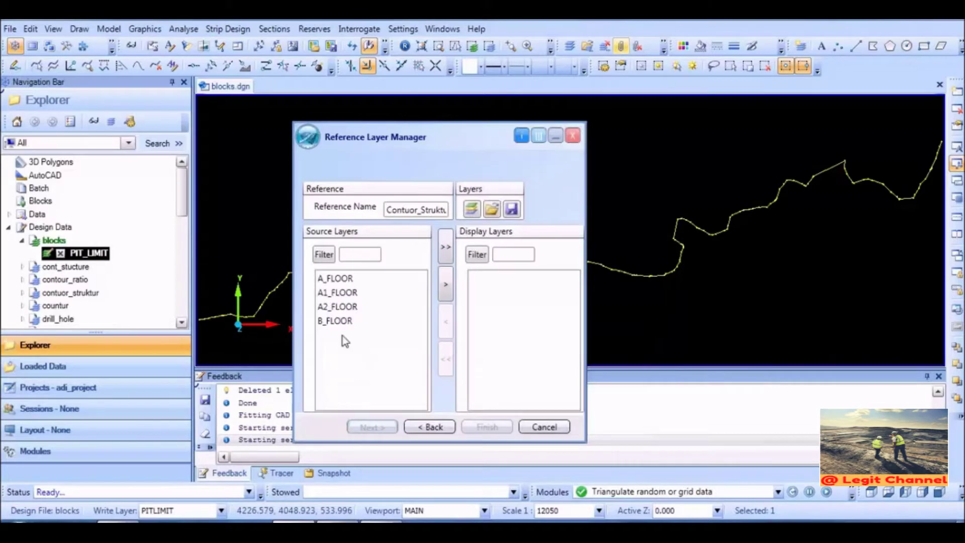
pyautogui.doubleClick(337, 324)
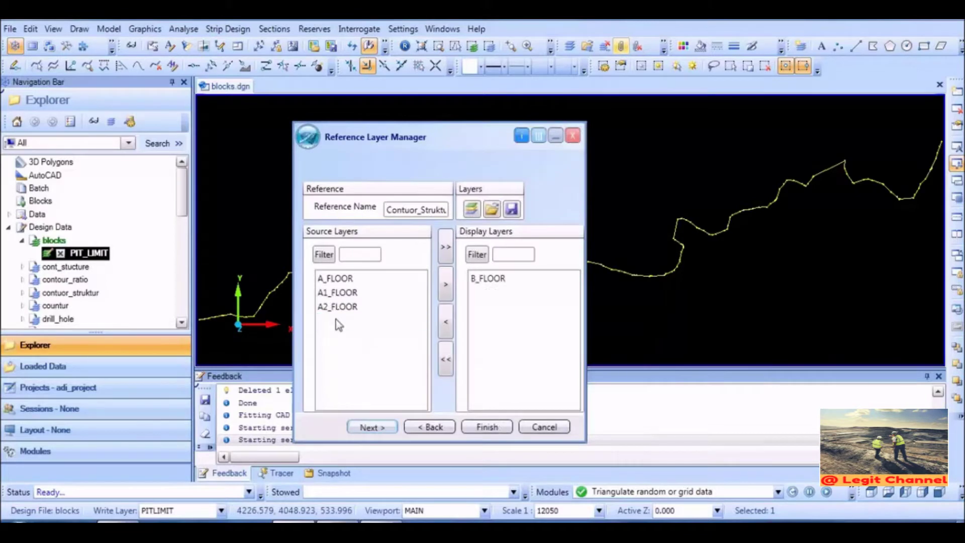
pyautogui.click(470, 428)
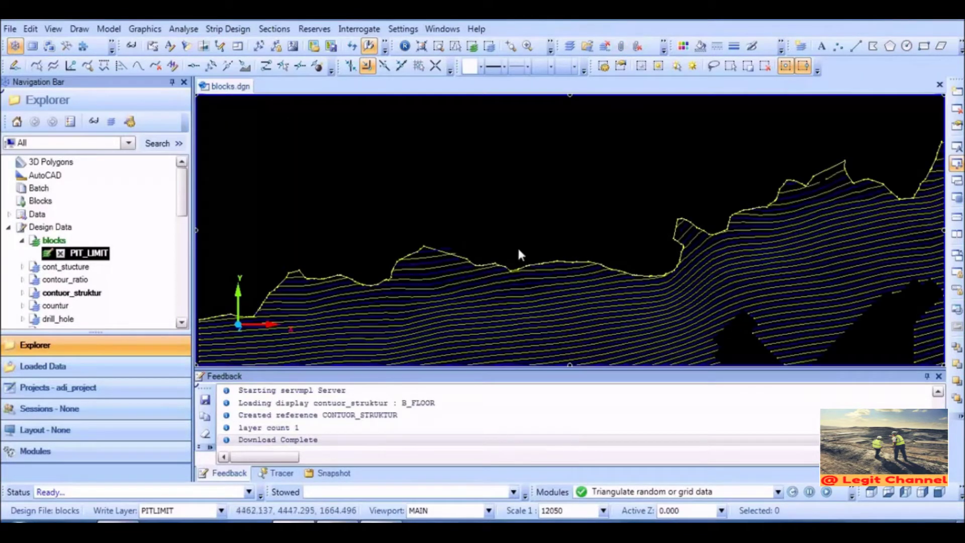
# Step: Duplicate the continuous B_FLOOR contour passing just north of the central gap's tip into the PIT_LIMIT layer
pyautogui.moveTo(605, 217); pyautogui.dragTo(486, 145, button='middle')
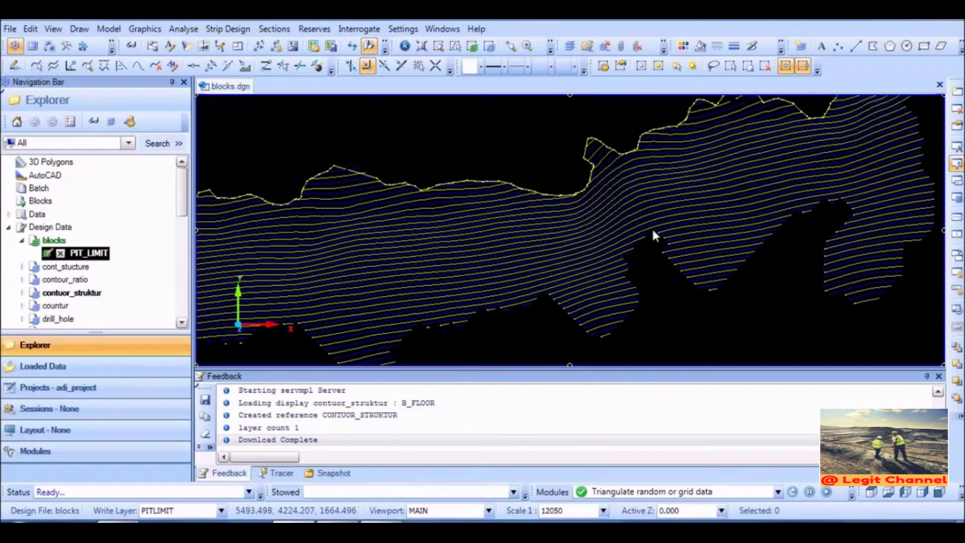
pyautogui.scroll(5, 652, 225)
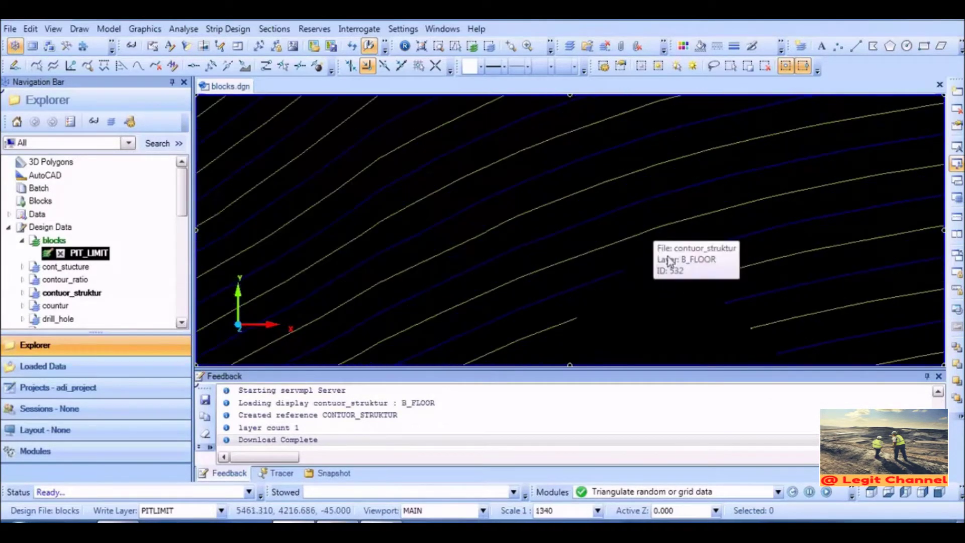
pyautogui.scroll(-5, 652, 250)
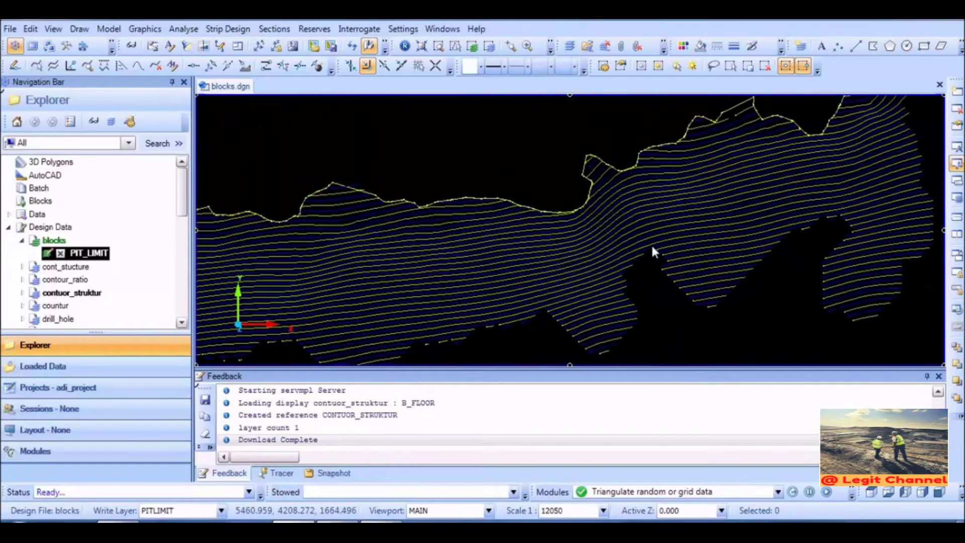
pyautogui.scroll(5, 677, 258)
pyautogui.scroll(-2, 511, 226)
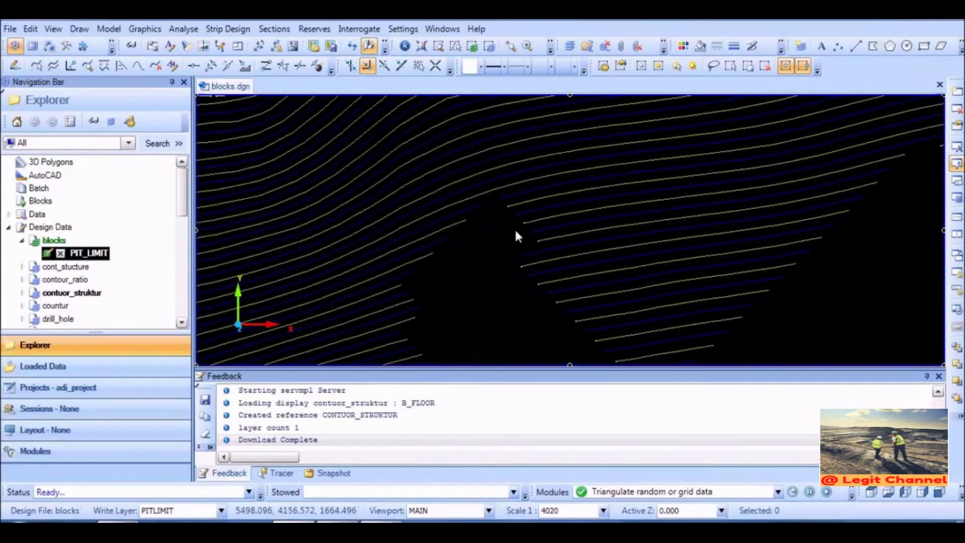
pyautogui.click(487, 192)
pyautogui.click(30, 29)
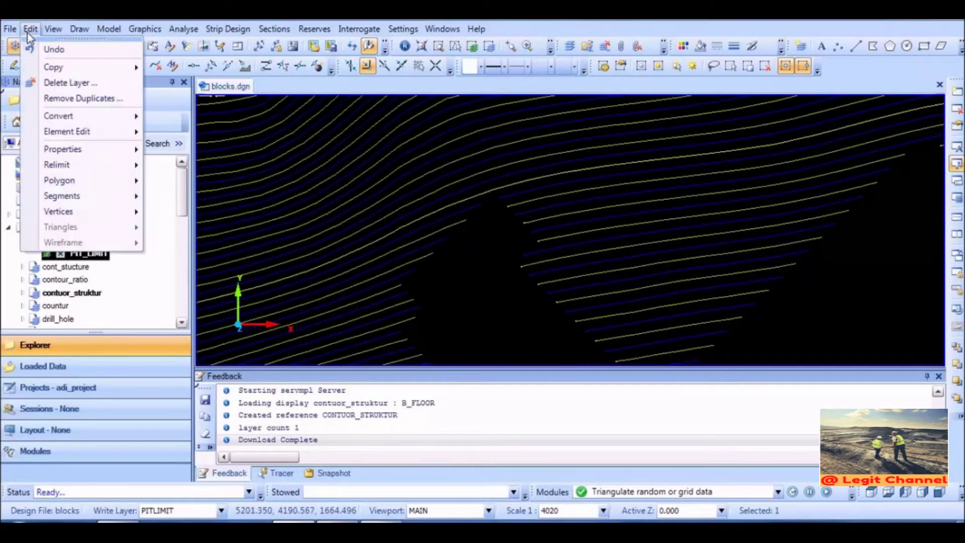
pyautogui.moveTo(95, 68)
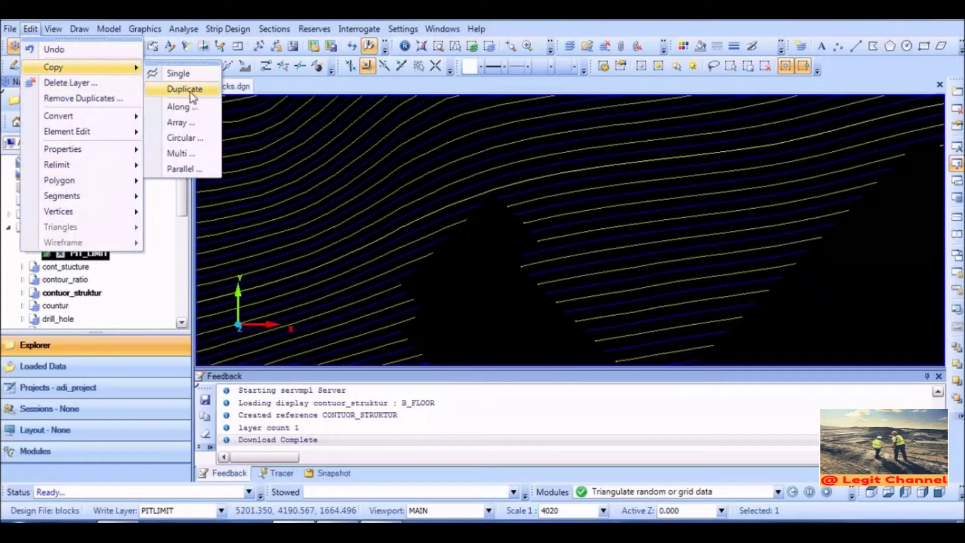
pyautogui.click(190, 90)
pyautogui.click(471, 305)
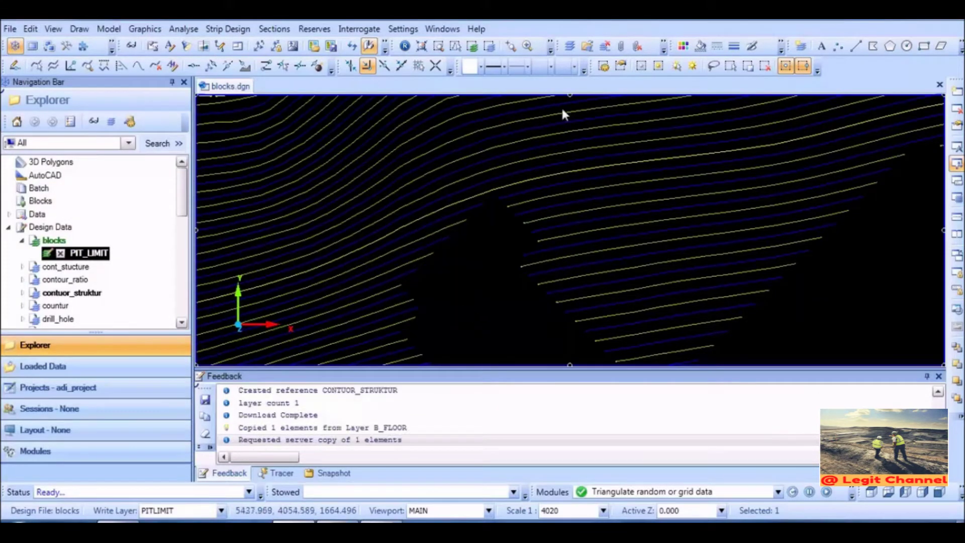
# Step: Detach the CONTUOR_STRUKTUR reference and fit the remaining PIT_LIMIT lines in the view
pyautogui.click(637, 46)
pyautogui.click(443, 290)
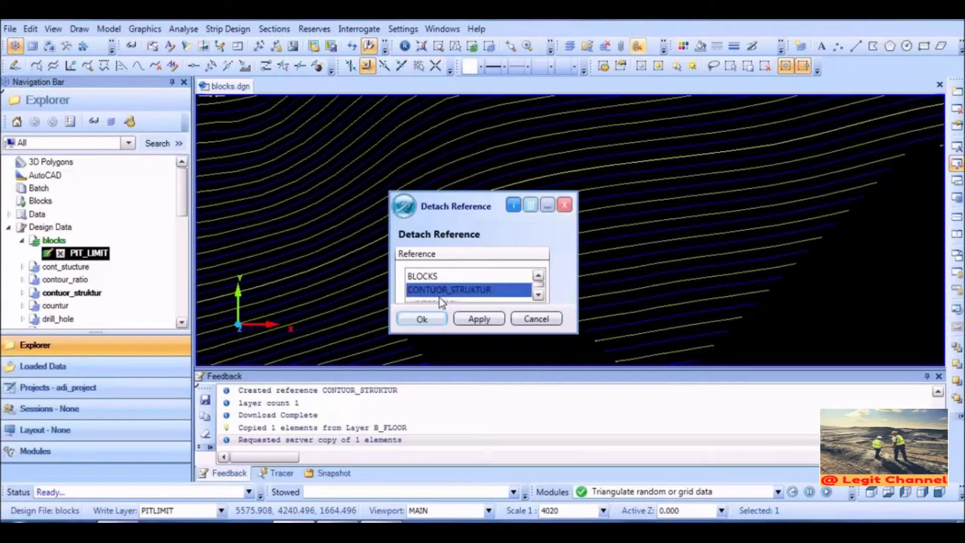
pyautogui.click(422, 318)
pyautogui.scroll(-6, 489, 273)
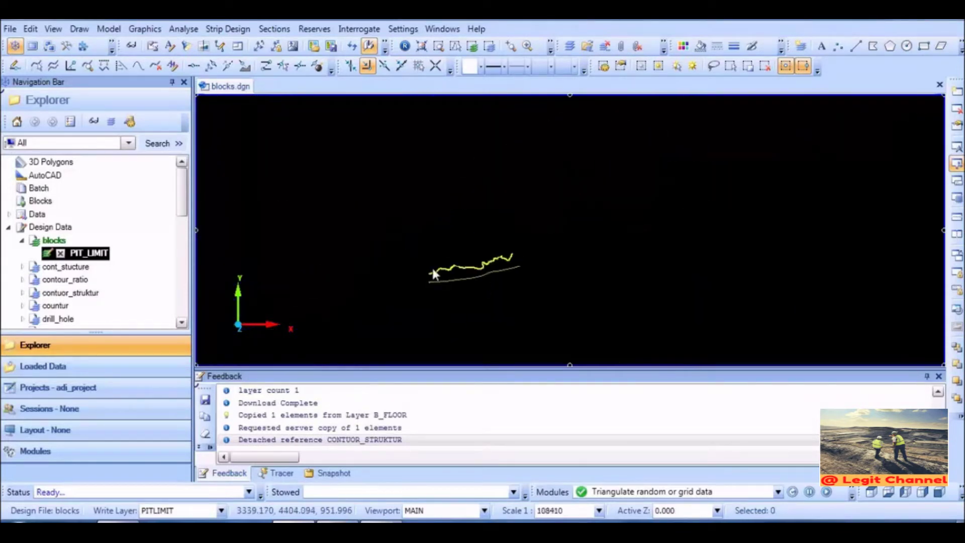
pyautogui.click(422, 45)
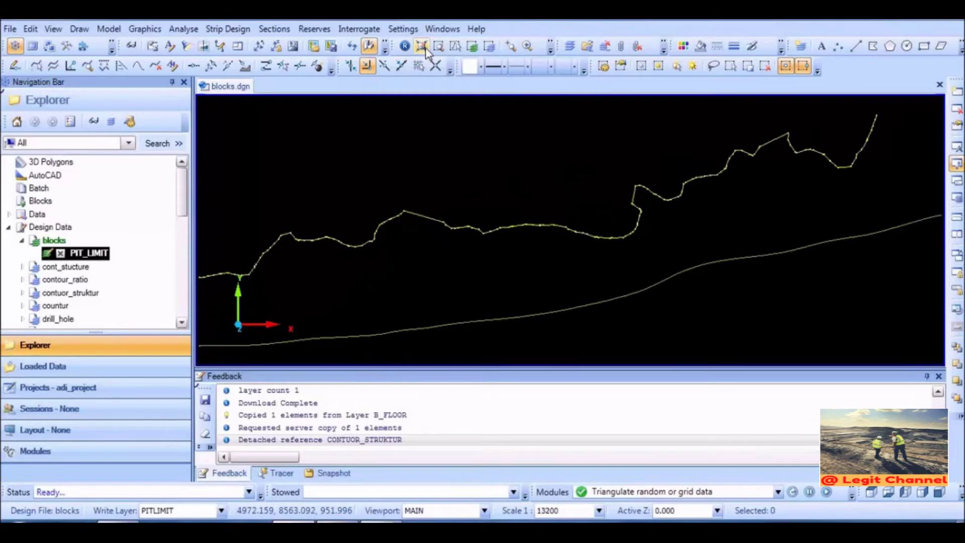
# Step: Connect the east end of the copied floor contour to the east end of the joined subcrop line
pyautogui.moveTo(578, 272)
pyautogui.mouseDown(button='middle')
pyautogui.moveTo(590, 258)
pyautogui.moveTo(624, 255)
pyautogui.moveTo(424, 315)
pyautogui.moveTo(431, 347)
pyautogui.mouseUp(button='middle')
pyautogui.moveTo(681, 269); pyautogui.dragTo(643, 255, button='middle')
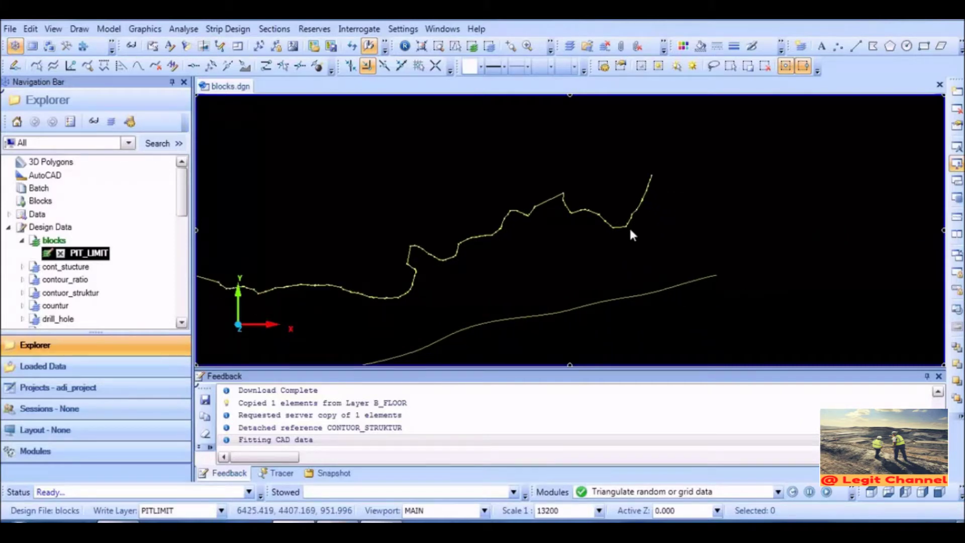
pyautogui.click(31, 30)
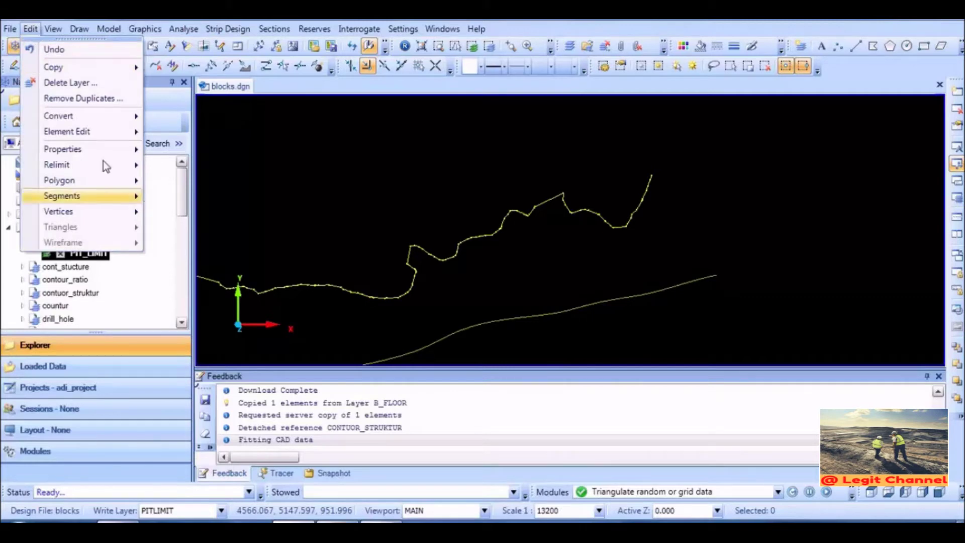
pyautogui.moveTo(99, 157)
pyautogui.moveTo(115, 132)
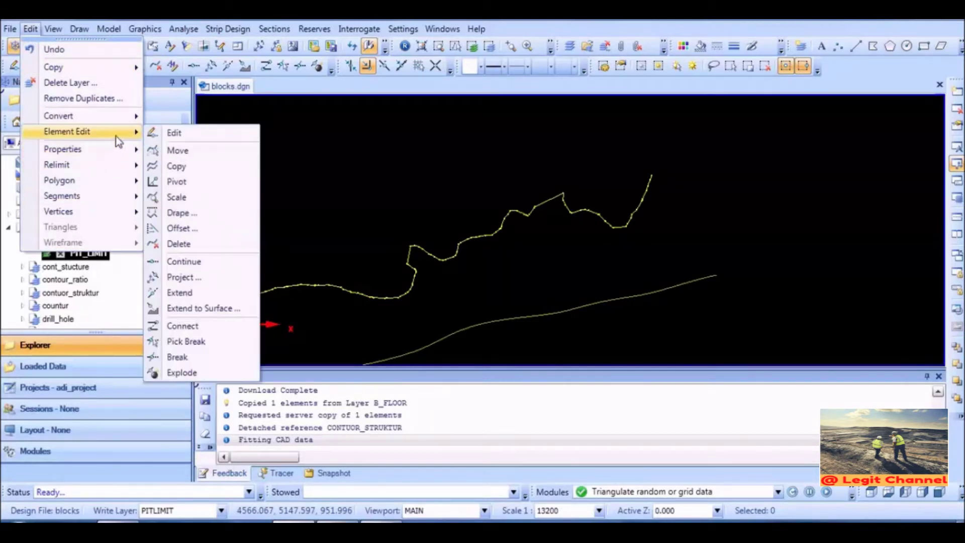
pyautogui.click(187, 328)
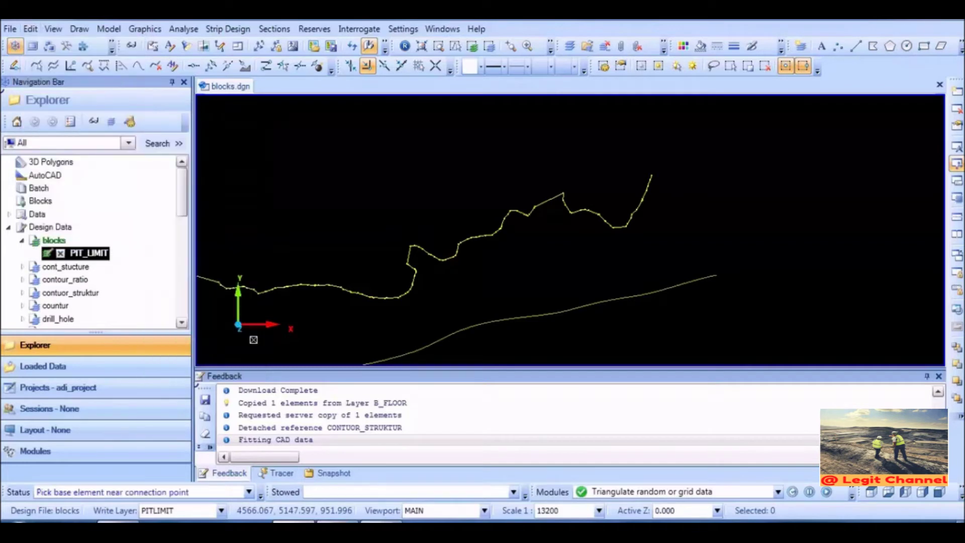
pyautogui.click(706, 279)
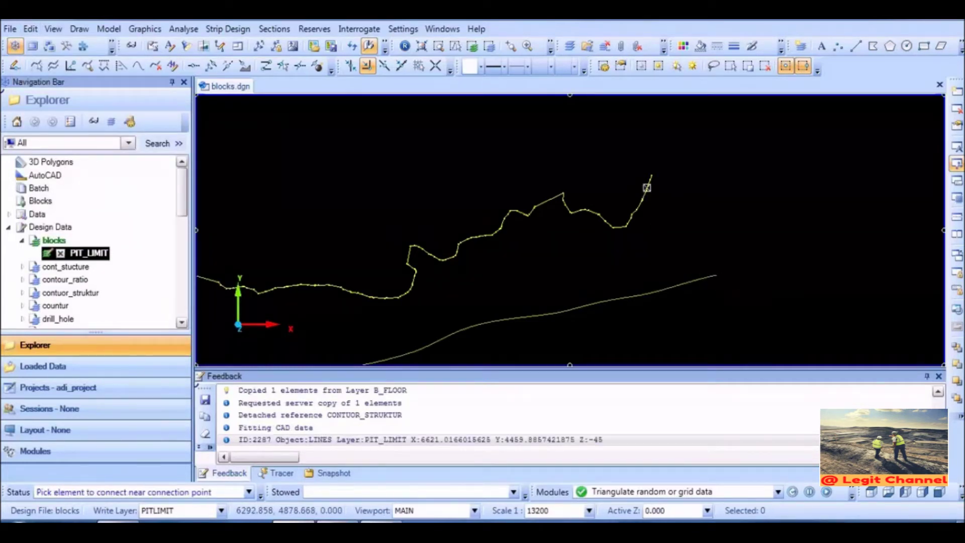
pyautogui.click(650, 180)
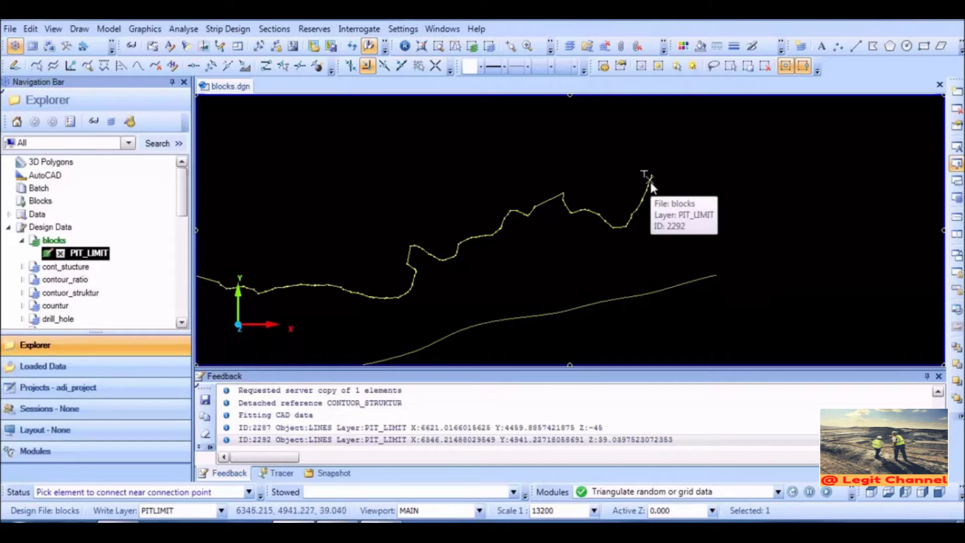
pyautogui.click(706, 279)
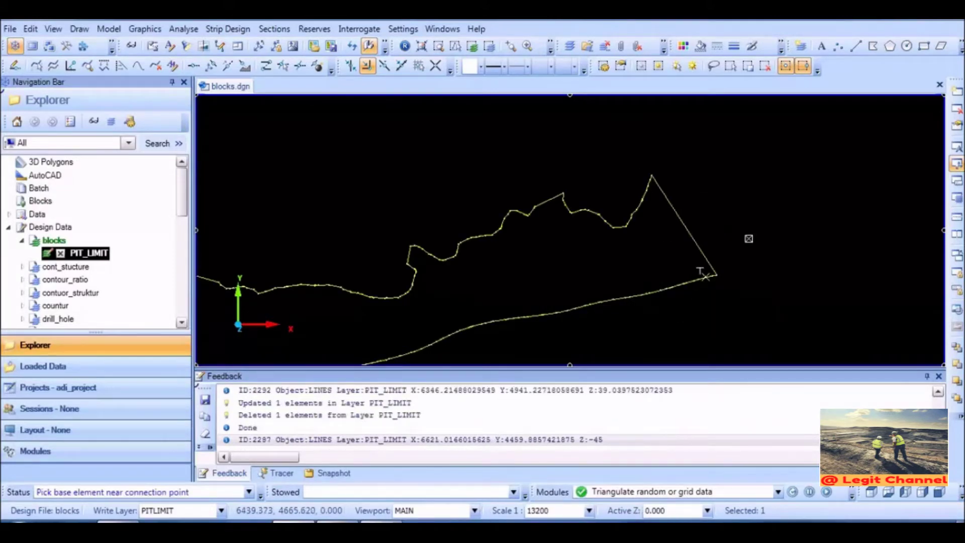
pyautogui.scroll(-3, 619, 331)
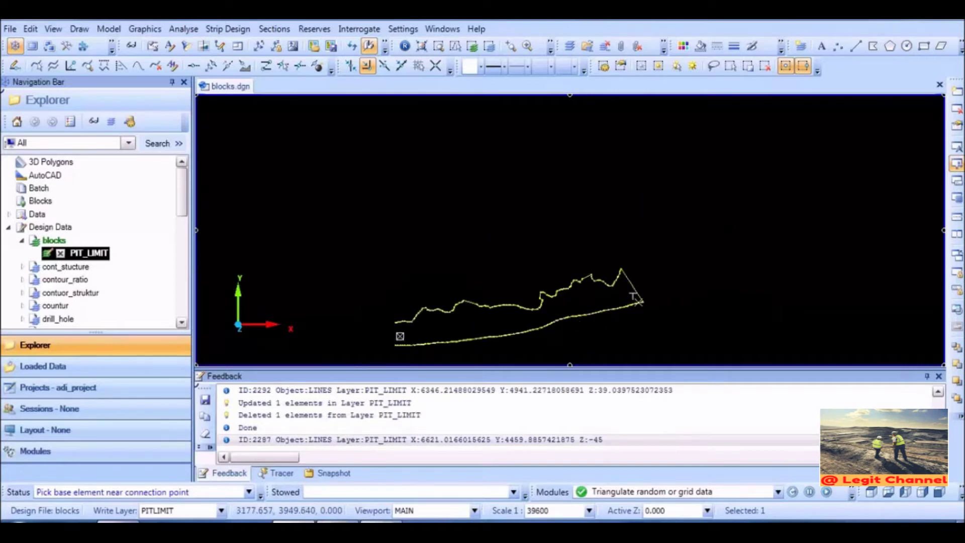
# Step: Convert the connected PIT_LIMIT line into a closed polygon, joining its open ends on the west side
pyautogui.scroll(4, 400, 334)
pyautogui.press('Escape')
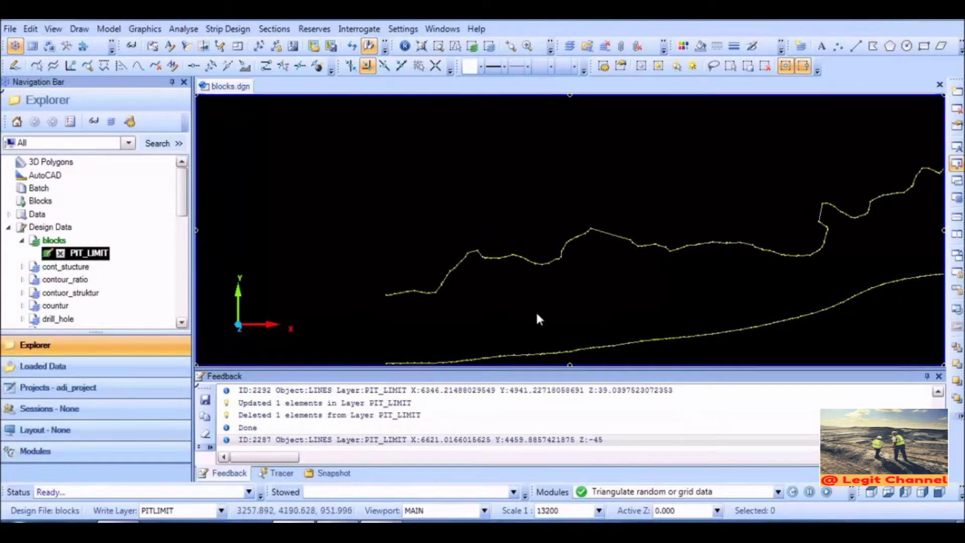
pyautogui.moveTo(602, 304); pyautogui.dragTo(580, 266, button='middle')
pyautogui.click(30, 28)
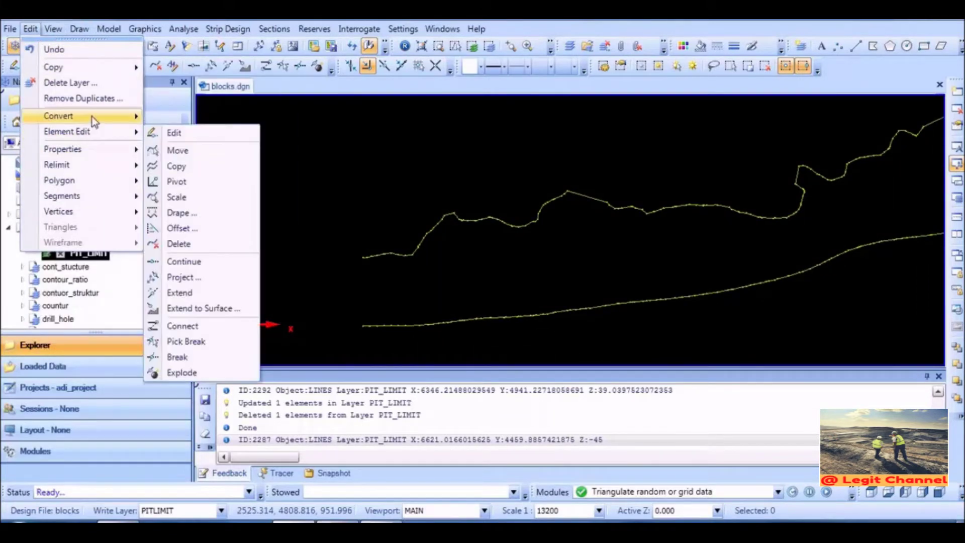
pyautogui.moveTo(90, 125)
pyautogui.click(190, 169)
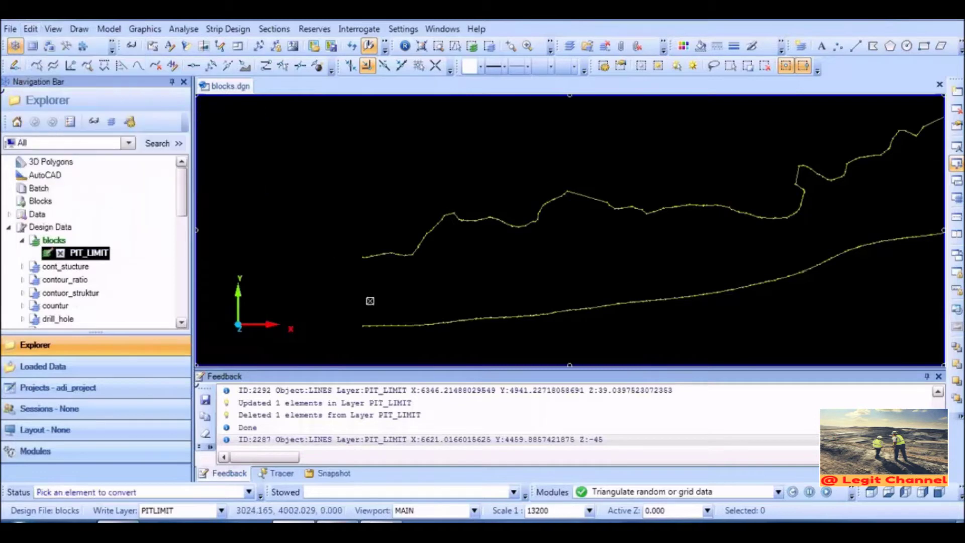
pyautogui.click(386, 326)
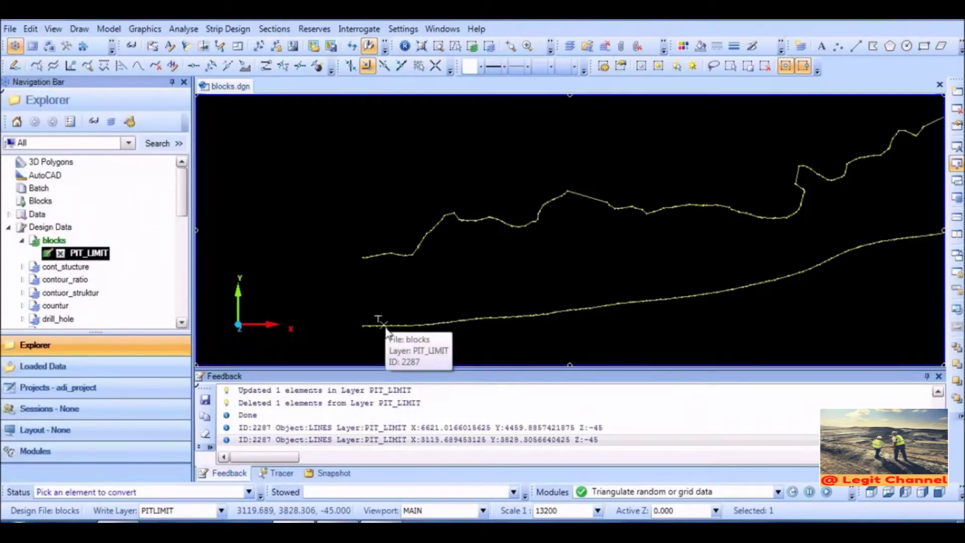
pyautogui.click(371, 257)
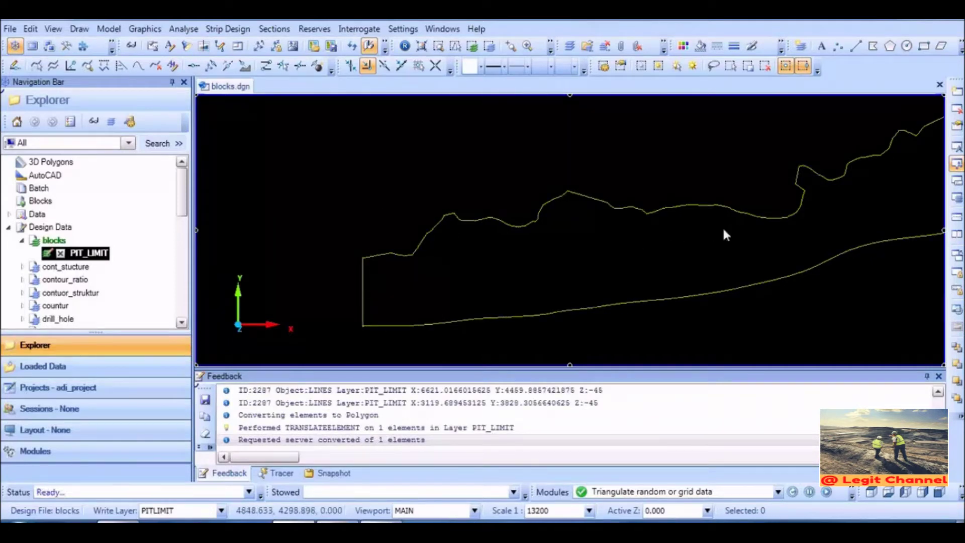
# Step: Filter the vertices of the PIT_LIMIT polygon with a filter tolerance of 10
pyautogui.moveTo(772, 248); pyautogui.dragTo(585, 271, button='middle')
pyautogui.click(638, 279)
pyautogui.click(421, 49)
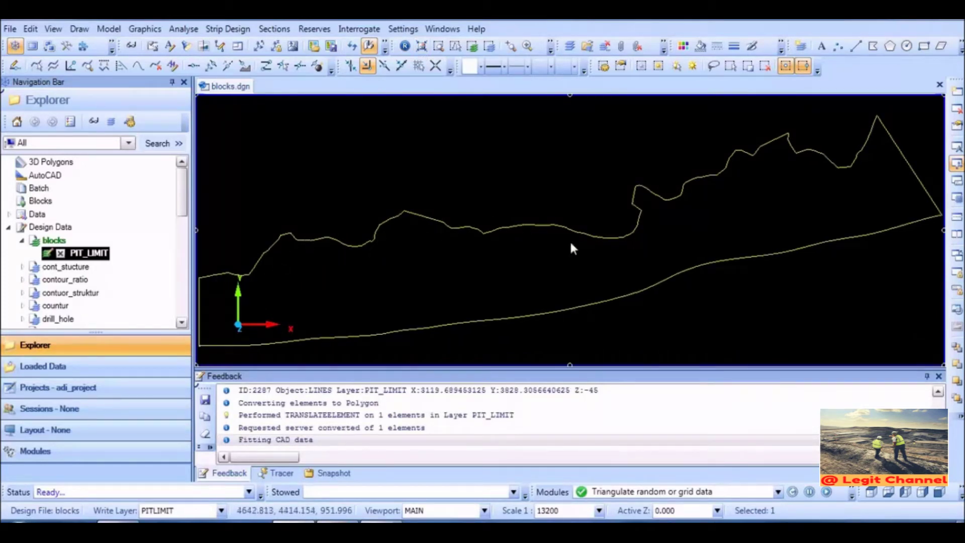
pyautogui.click(31, 29)
pyautogui.moveTo(77, 213)
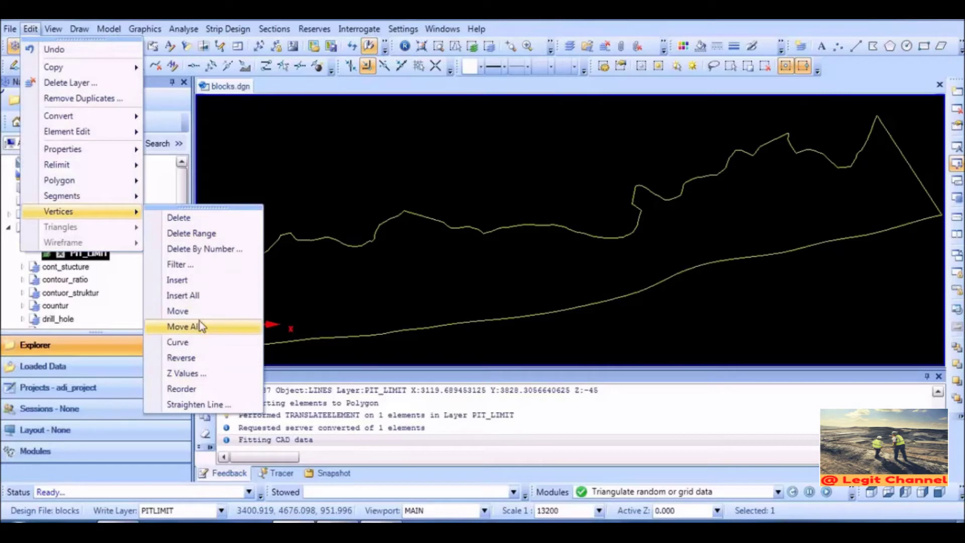
pyautogui.click(178, 264)
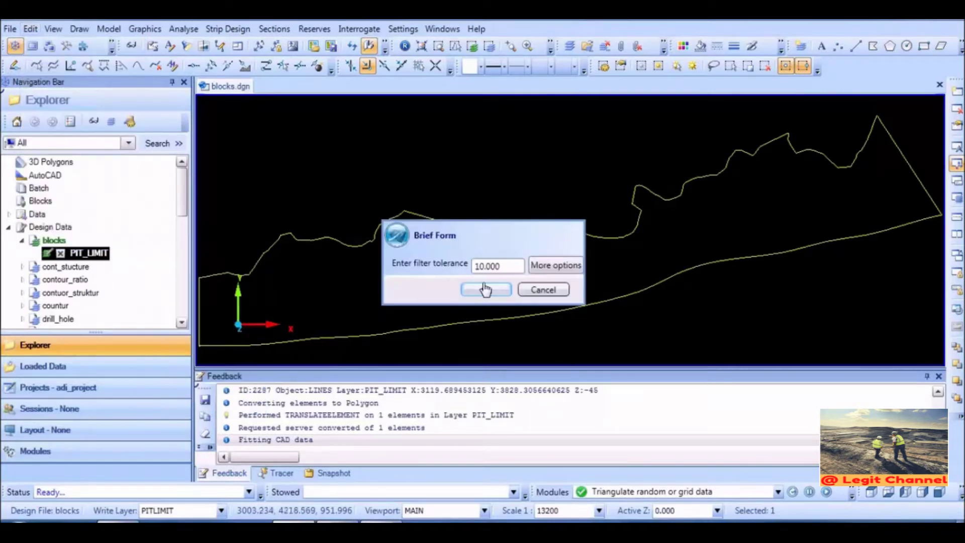
pyautogui.click(509, 269)
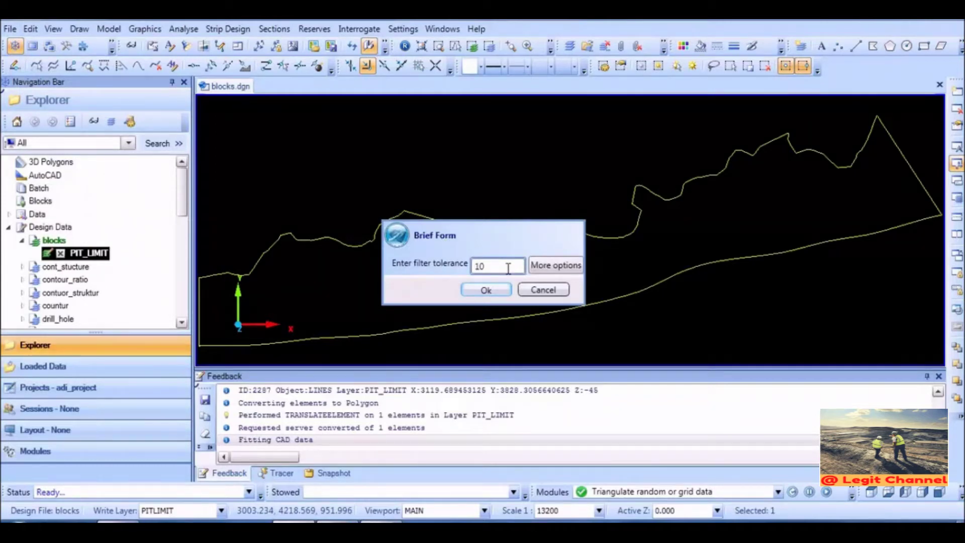
pyautogui.click(472, 291)
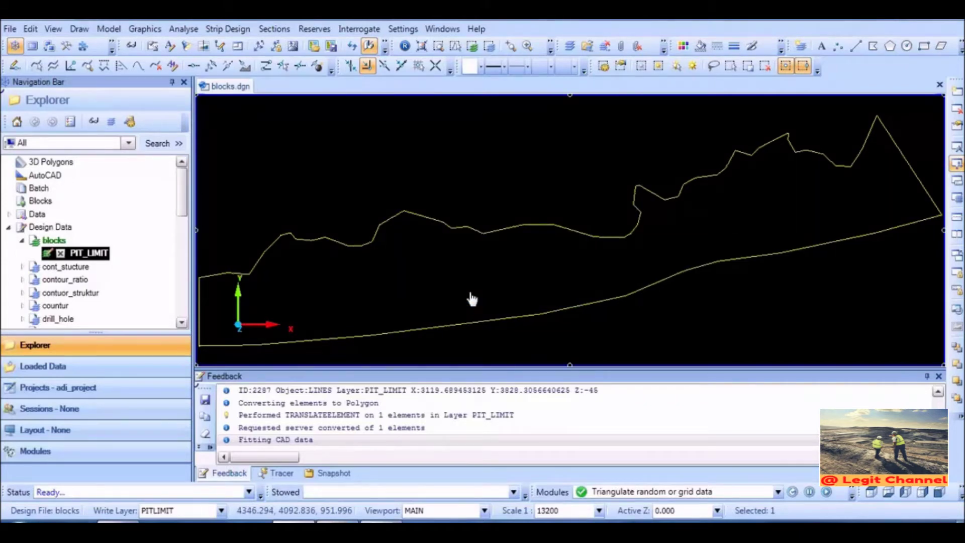
pyautogui.moveTo(525, 194)
pyautogui.mouseDown(button='middle')
pyautogui.moveTo(544, 185)
pyautogui.moveTo(535, 187)
pyautogui.mouseUp(button='middle')
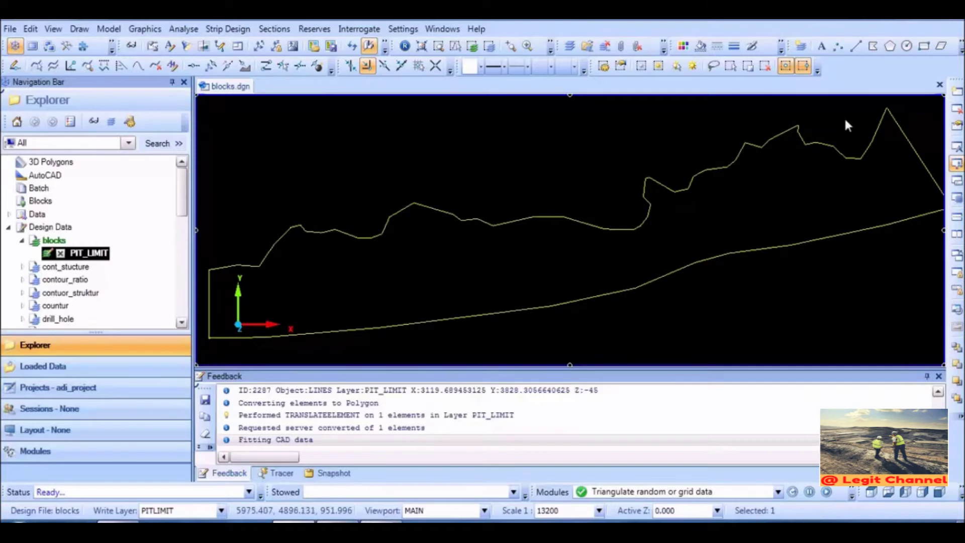
pyautogui.moveTo(573, 271)
pyautogui.mouseDown(button='middle')
pyautogui.moveTo(570, 205)
pyautogui.moveTo(570, 229)
pyautogui.mouseUp(button='middle')
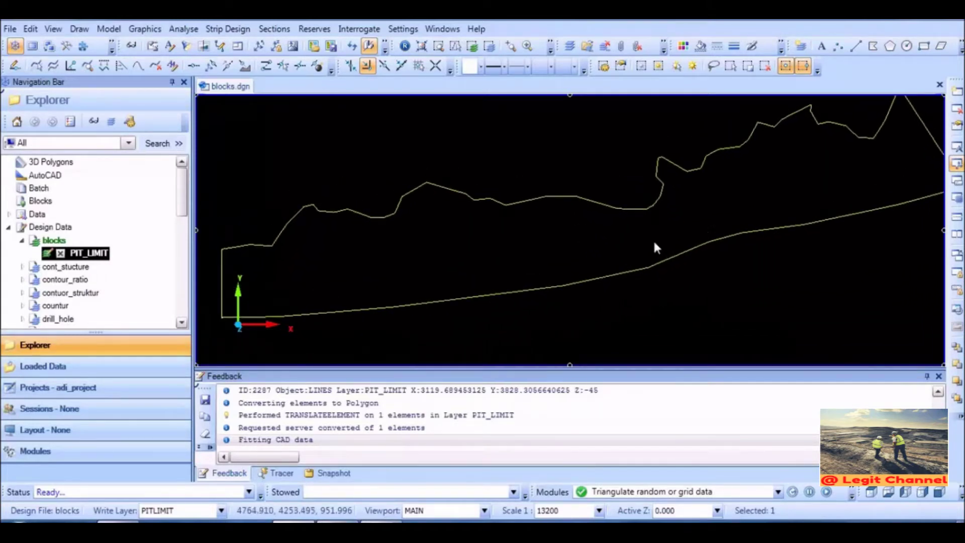
pyautogui.scroll(-3, 702, 225)
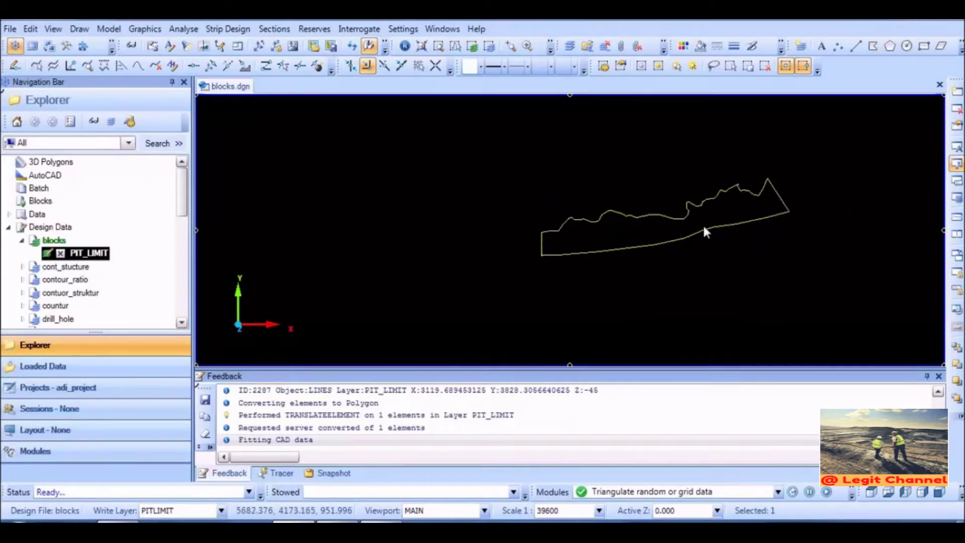
pyautogui.moveTo(693, 221); pyautogui.dragTo(652, 233, button='middle')
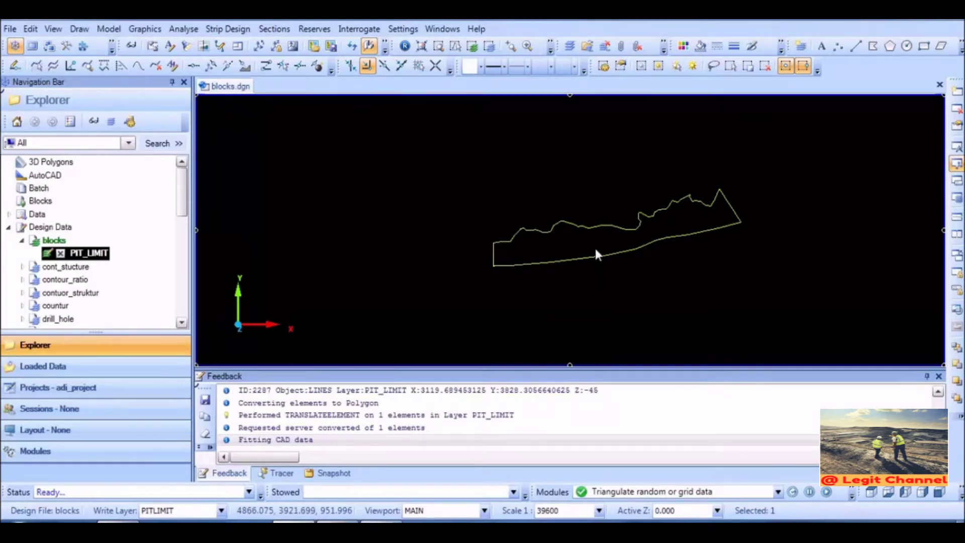
pyautogui.scroll(3, 595, 242)
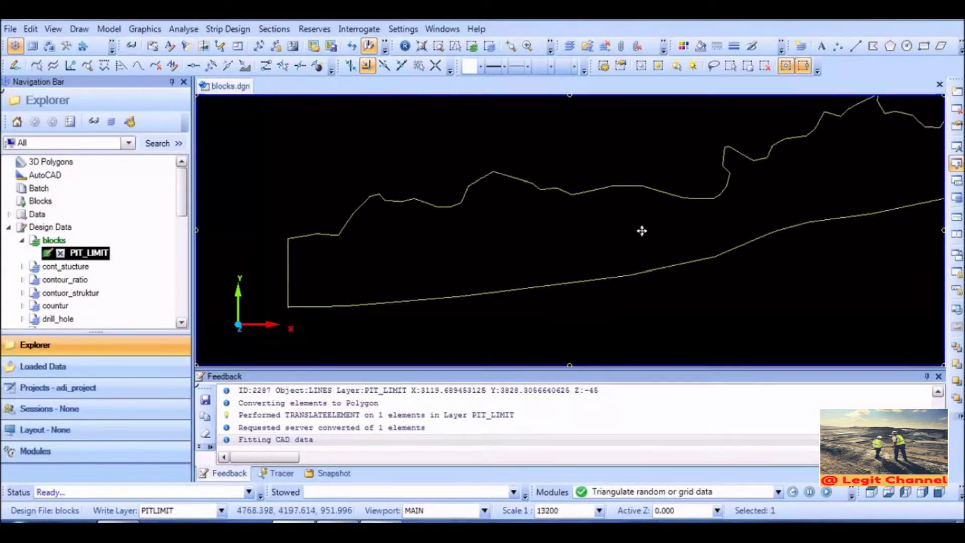
# Step: Draw a straight line across the west end of the pit limit polygon, extending beyond its north and south corners
pyautogui.click(422, 46)
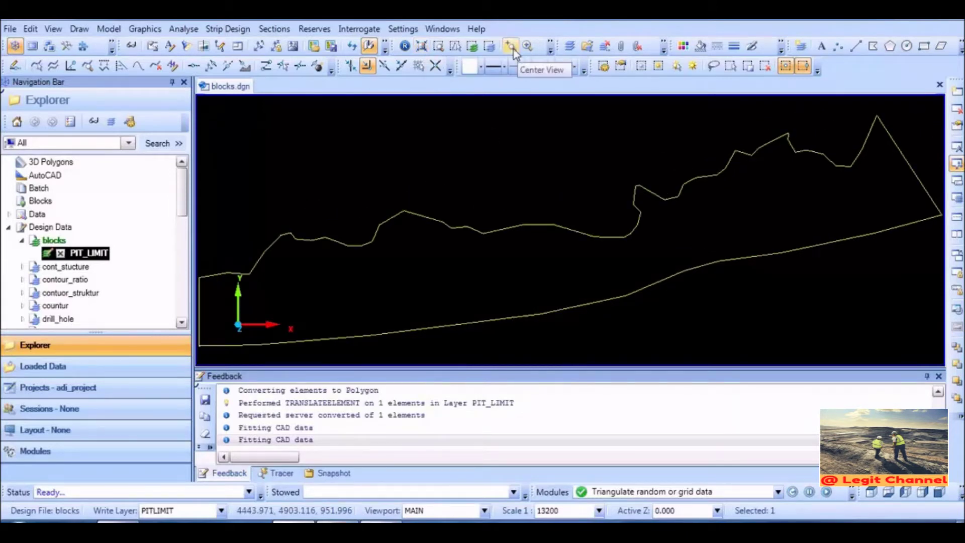
pyautogui.click(526, 46)
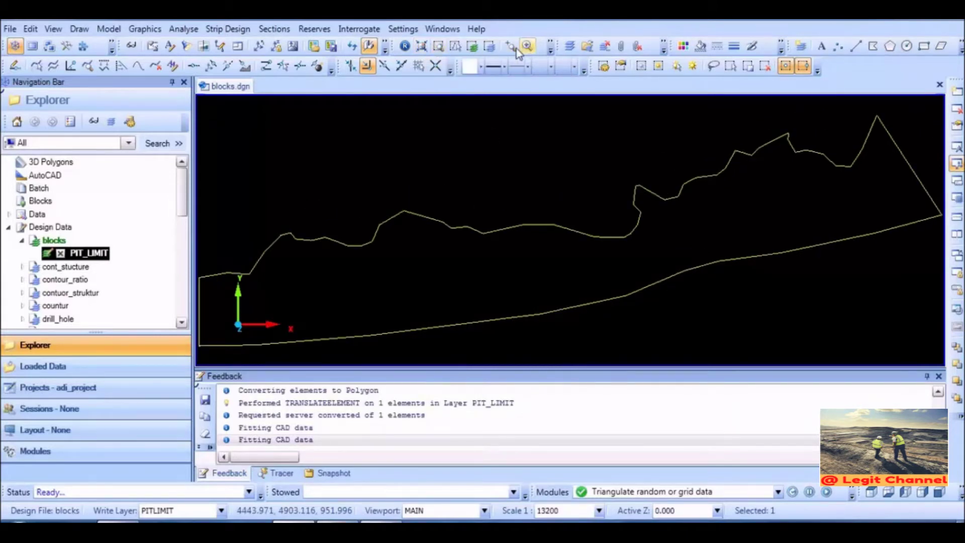
pyautogui.click(550, 49)
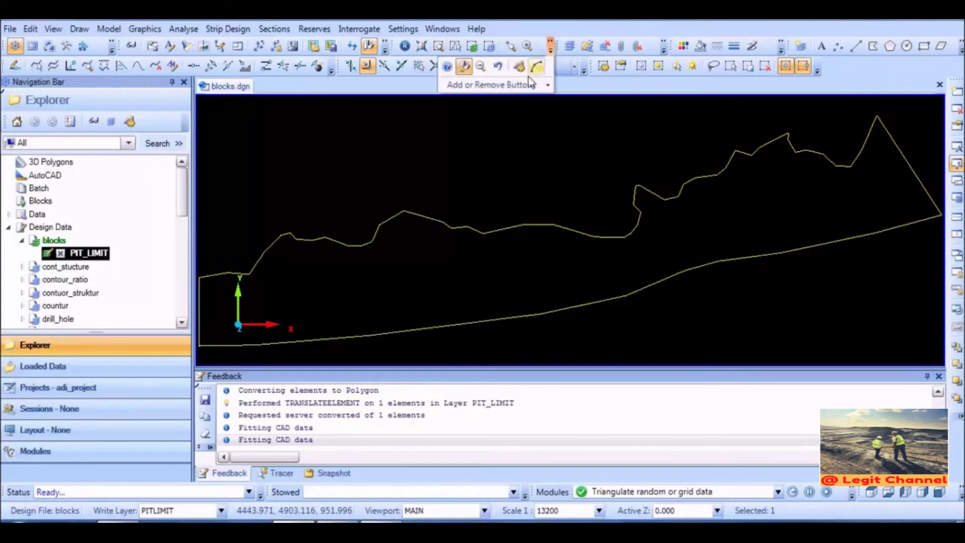
pyautogui.click(482, 67)
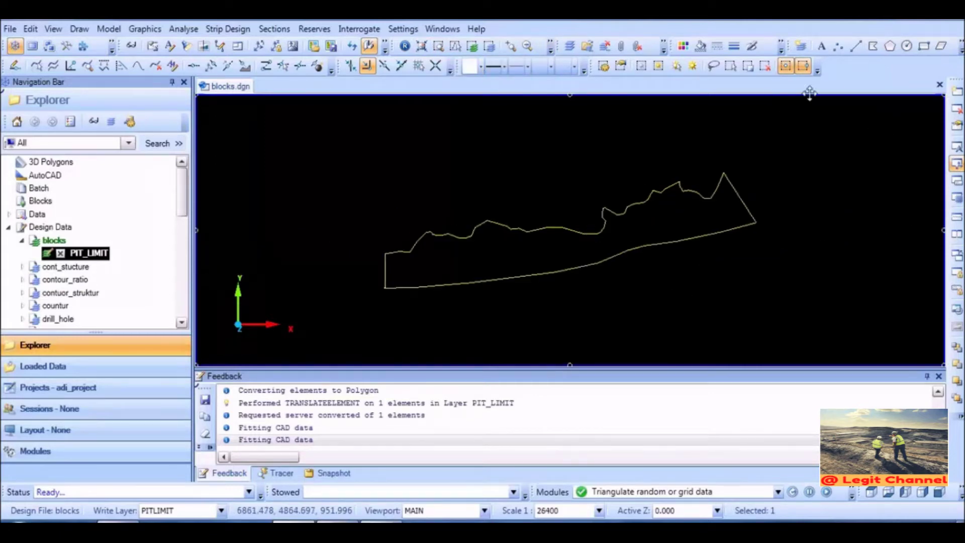
pyautogui.click(856, 45)
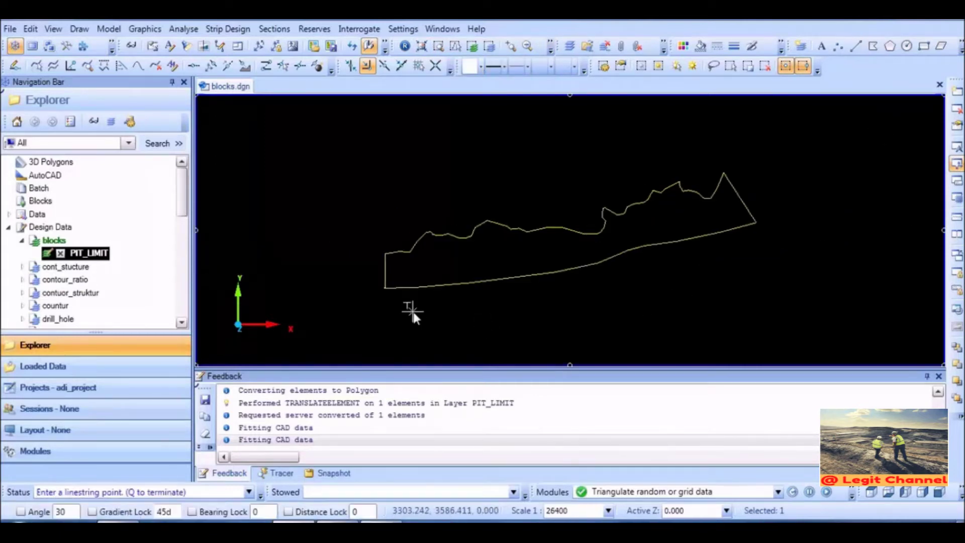
pyautogui.click(365, 221)
pyautogui.click(393, 332)
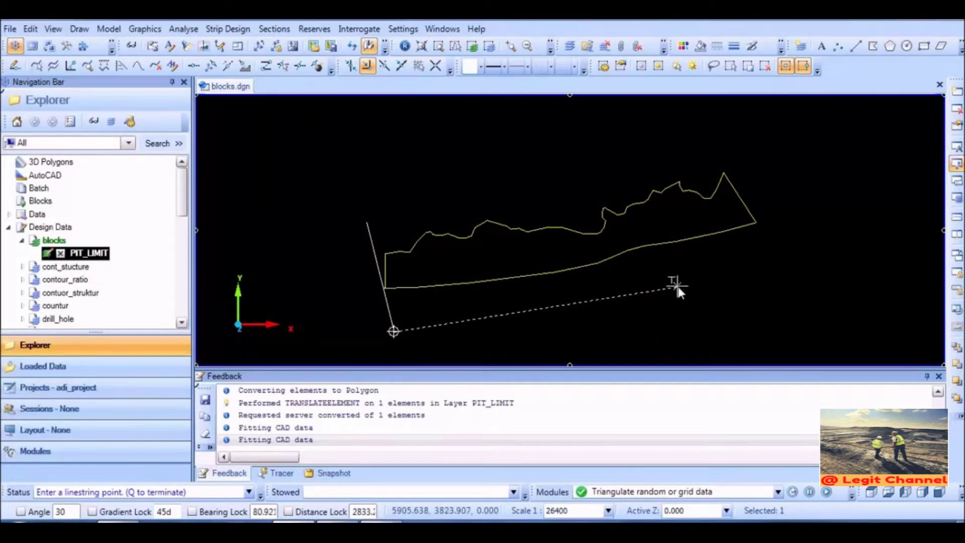
pyautogui.press('q')
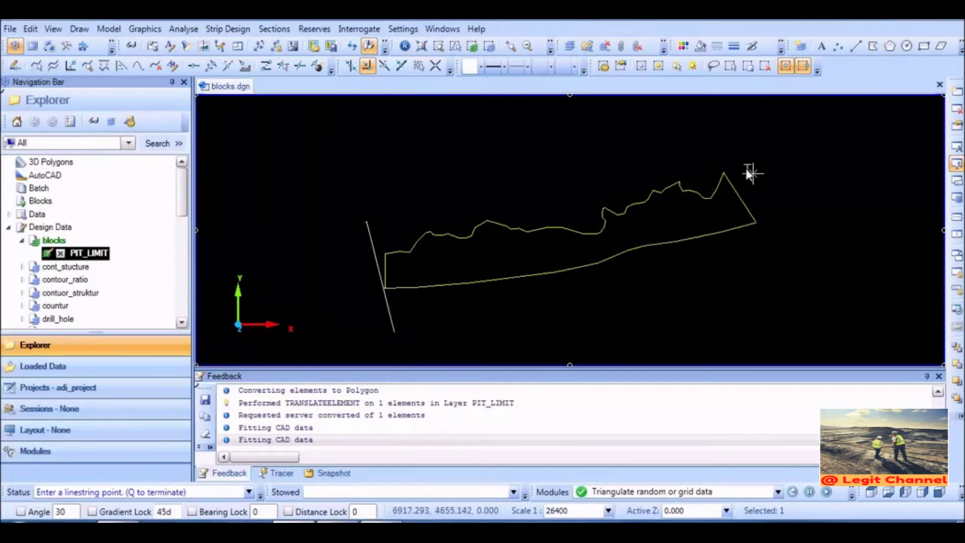
# Step: Draw a straight line about 1238 long across the polygon's east end, running from north-west to south-east
pyautogui.click(724, 149)
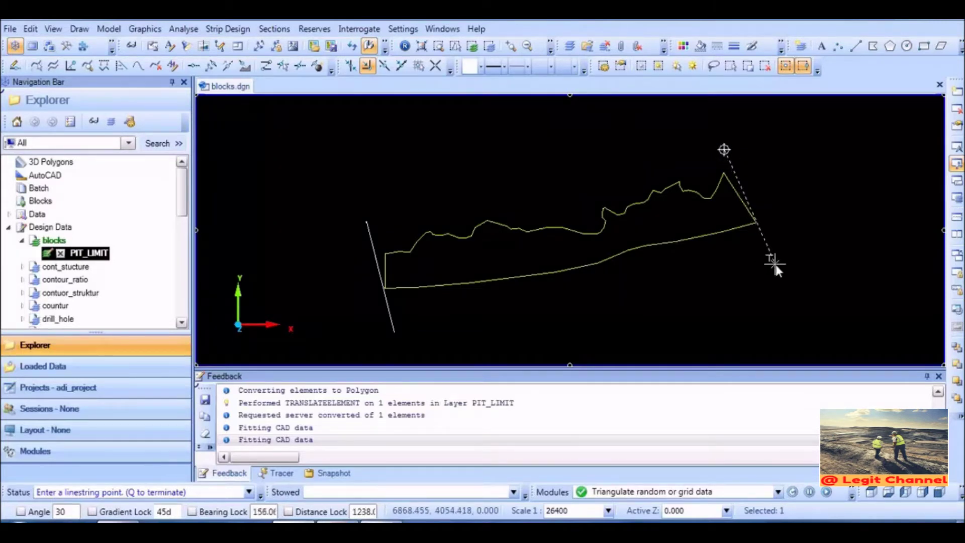
pyautogui.click(774, 263)
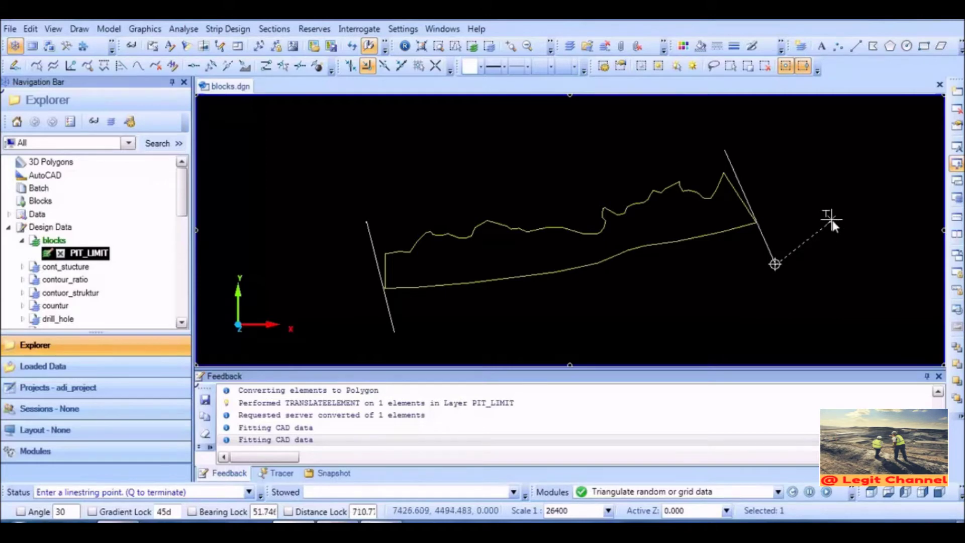
pyautogui.press('q')
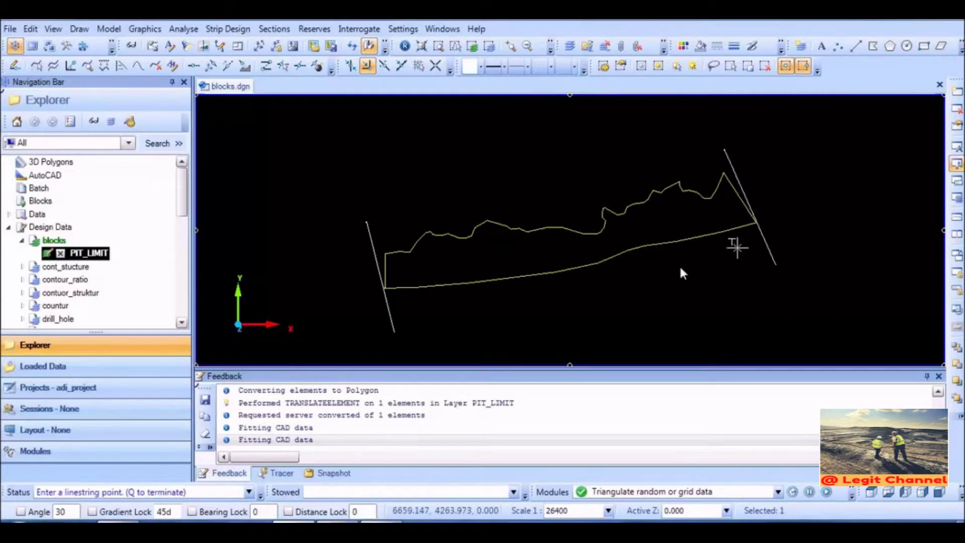
# Step: Draw straight lines along the polygon's south side, about 4445 long, and along its north side, both crossing the two end lines
pyautogui.click(368, 301)
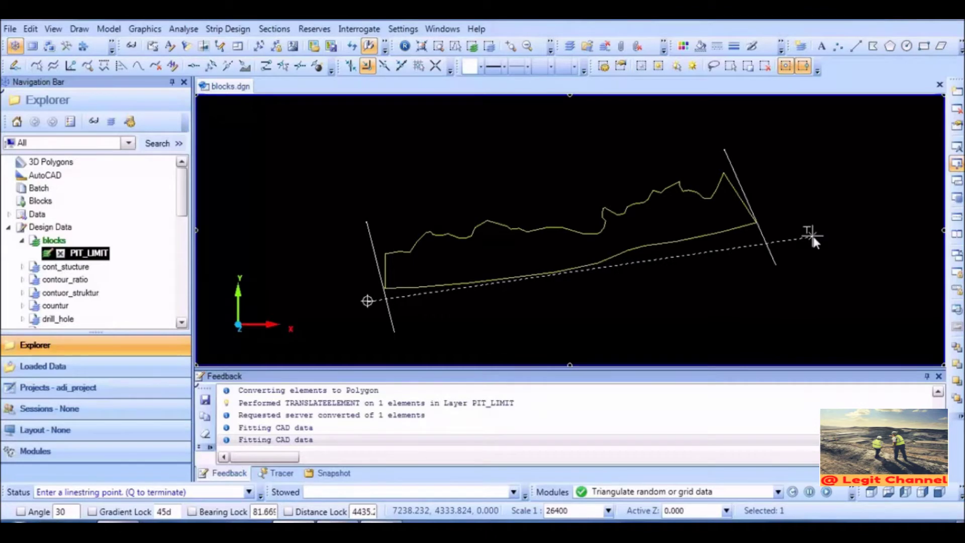
pyautogui.click(811, 234)
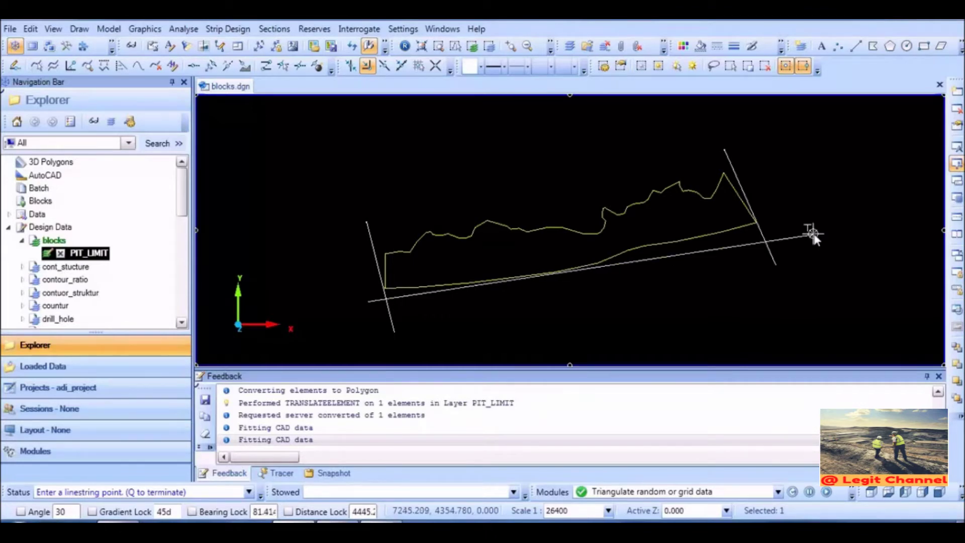
pyautogui.press('q')
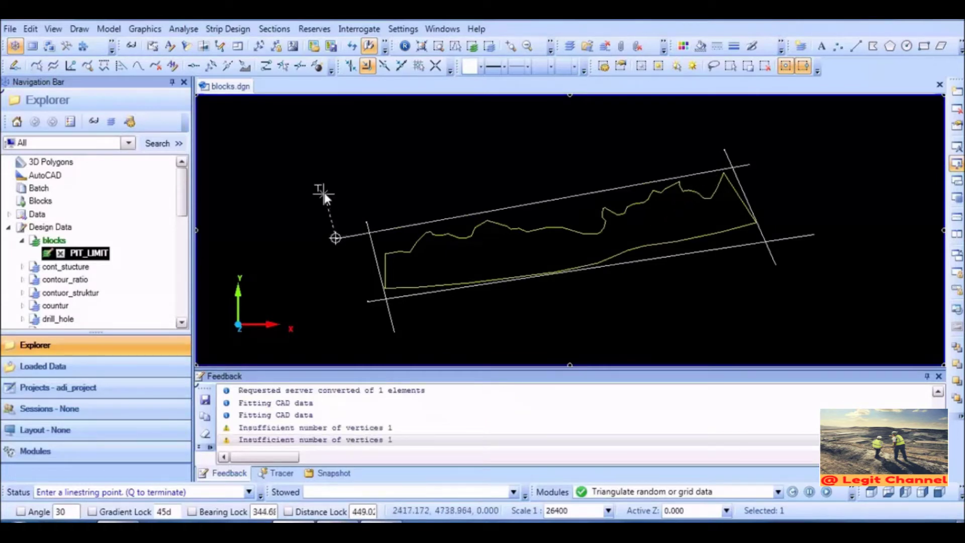
pyautogui.press('q')
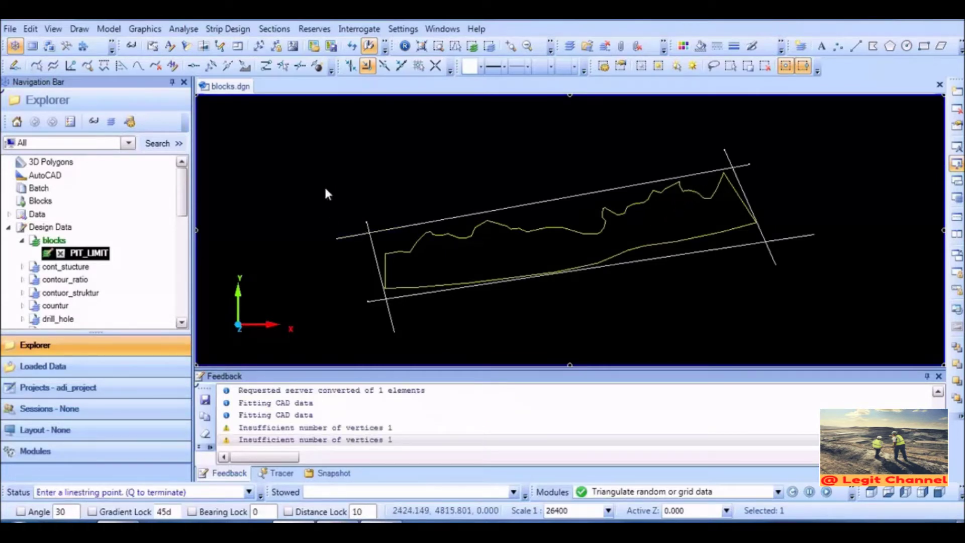
pyautogui.press('q')
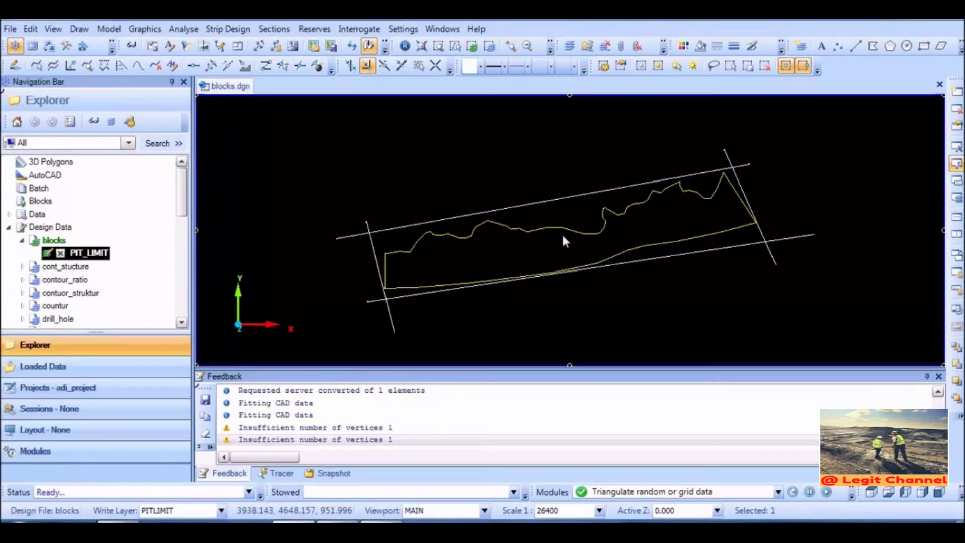
# Step: Locate the project's existing side definitions and bring up the form for a new side definition
pyautogui.moveTo(616, 237)
pyautogui.mouseDown(button='middle')
pyautogui.moveTo(553, 188)
pyautogui.moveTo(569, 216)
pyautogui.mouseUp(button='middle')
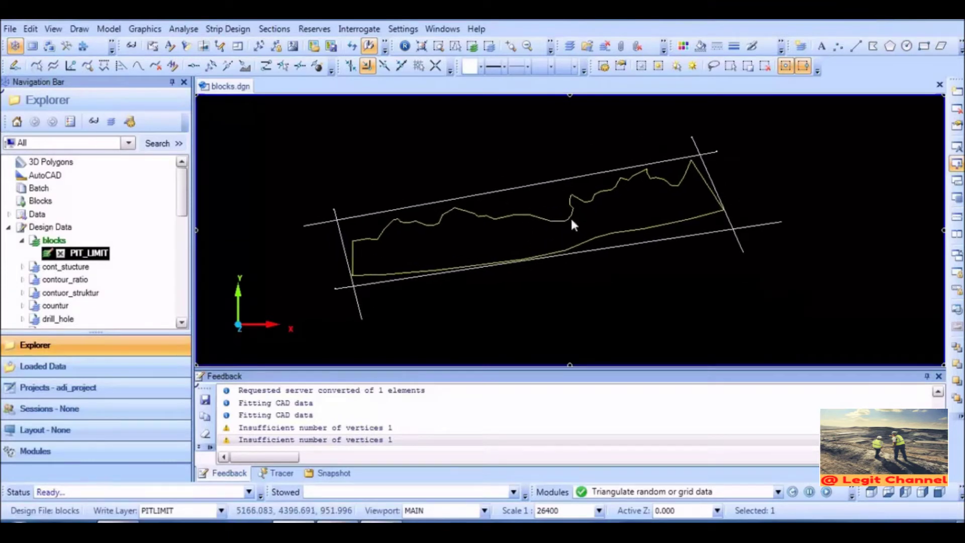
pyautogui.scroll(2, 576, 216)
pyautogui.scroll(-2, 576, 216)
pyautogui.click(8, 227)
pyautogui.scroll(-4, 179, 224)
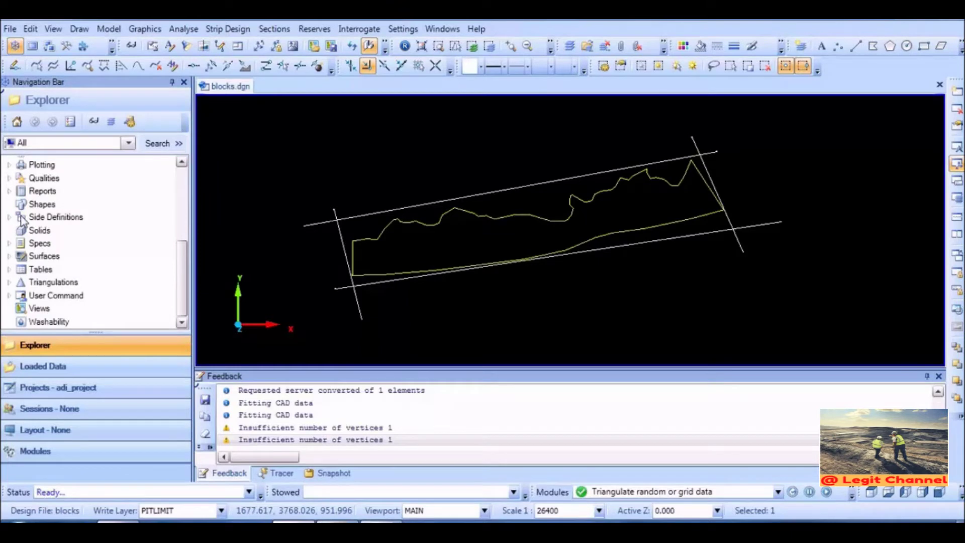
pyautogui.click(9, 219)
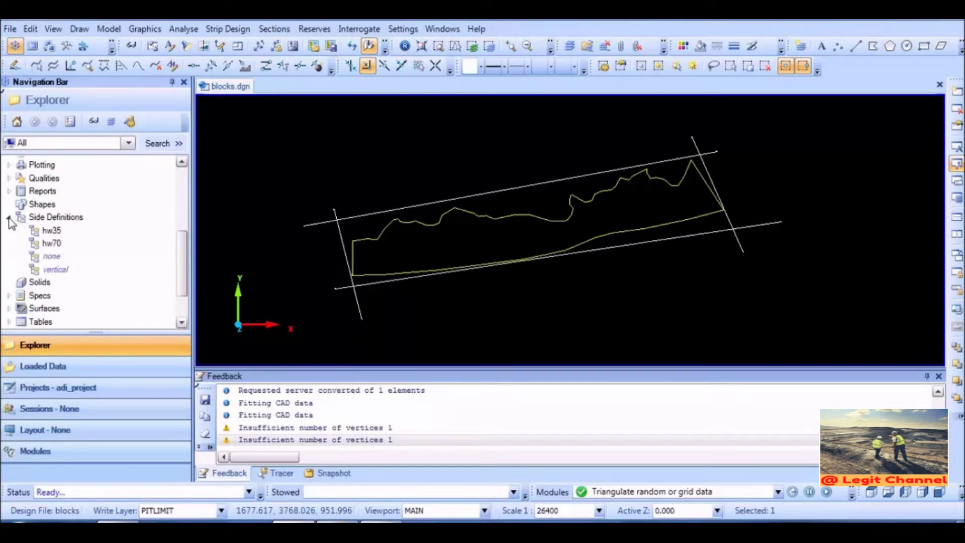
pyautogui.click(9, 218)
pyautogui.rightClick(57, 221)
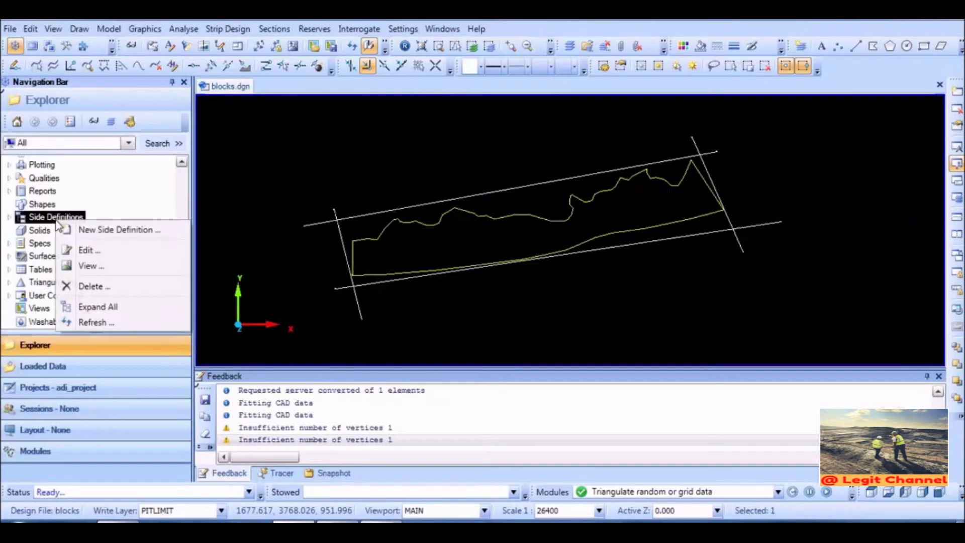
pyautogui.click(112, 232)
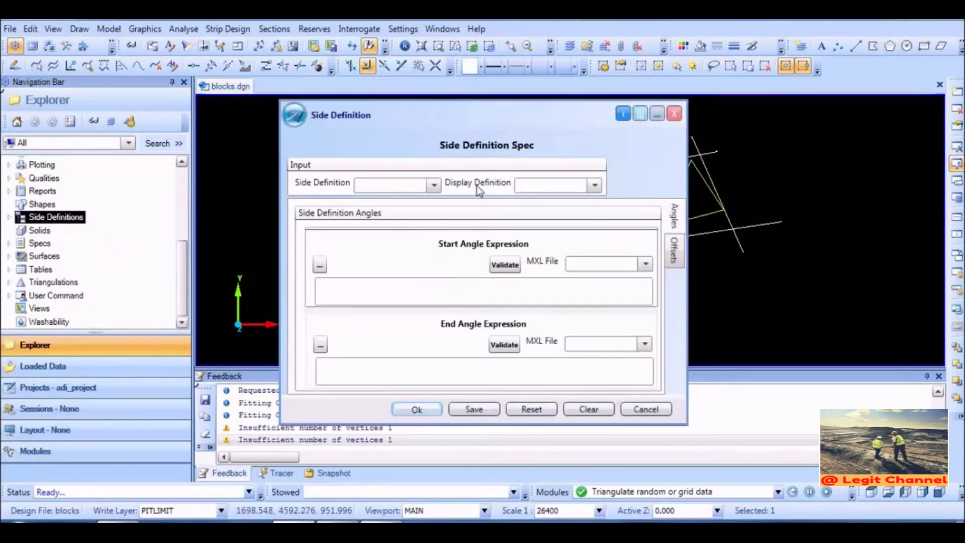
# Step: Load the hw70 side definition and review its display definition, start and end angles, and start and end offsets
pyautogui.click(370, 185)
pyautogui.click(433, 186)
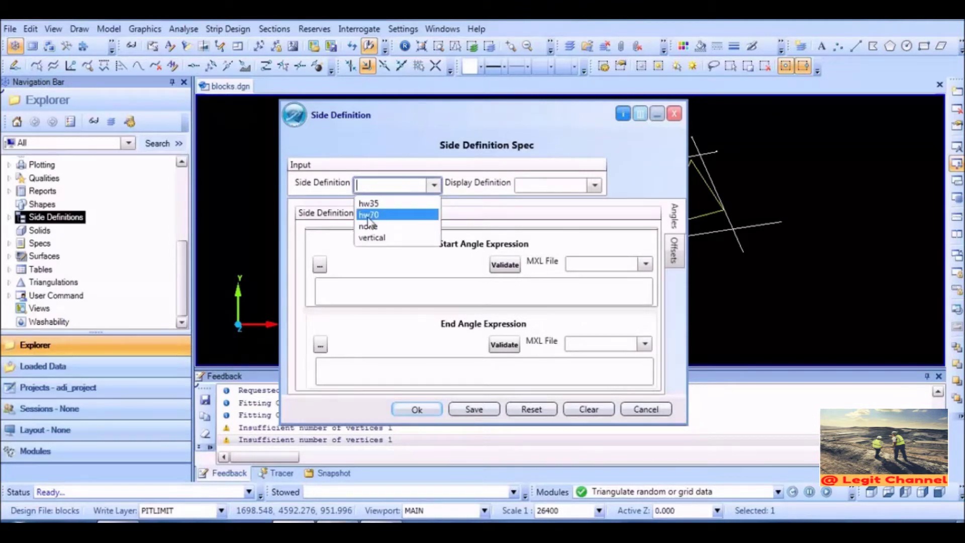
pyautogui.click(368, 215)
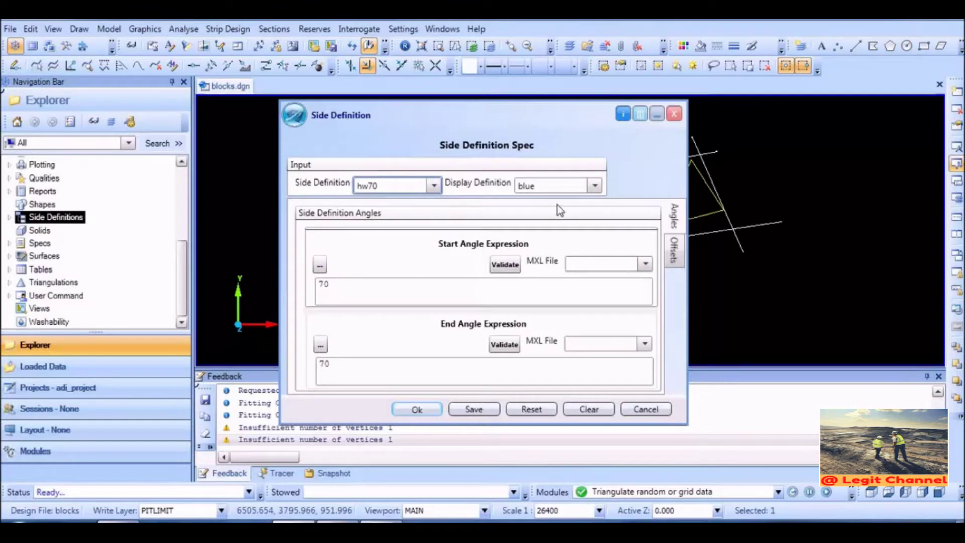
pyautogui.click(594, 185)
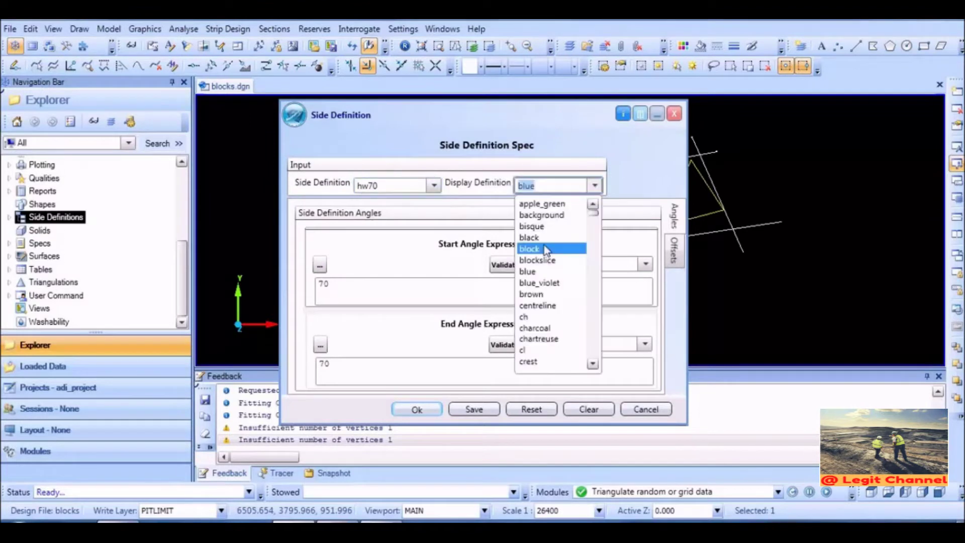
pyautogui.click(632, 185)
pyautogui.click(385, 294)
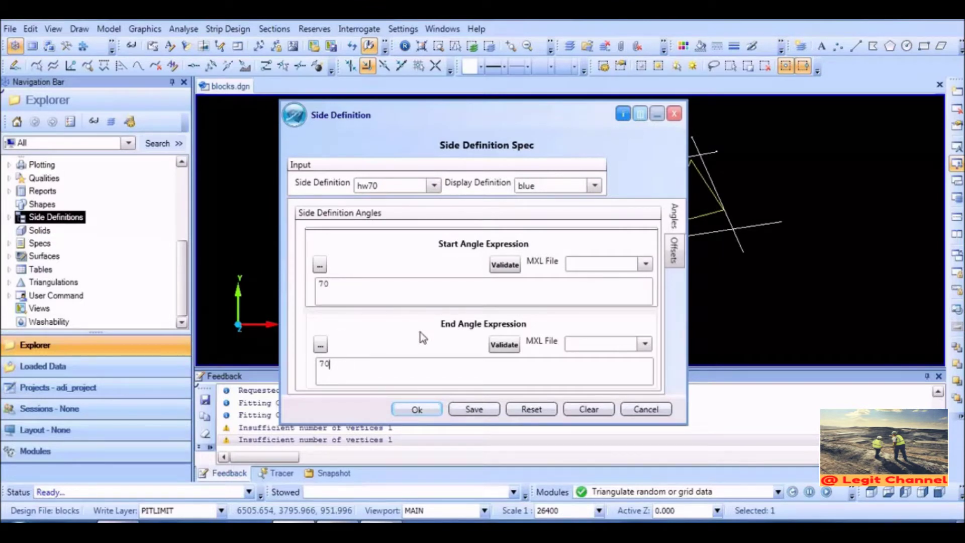
pyautogui.click(677, 259)
pyautogui.click(339, 290)
pyautogui.click(343, 366)
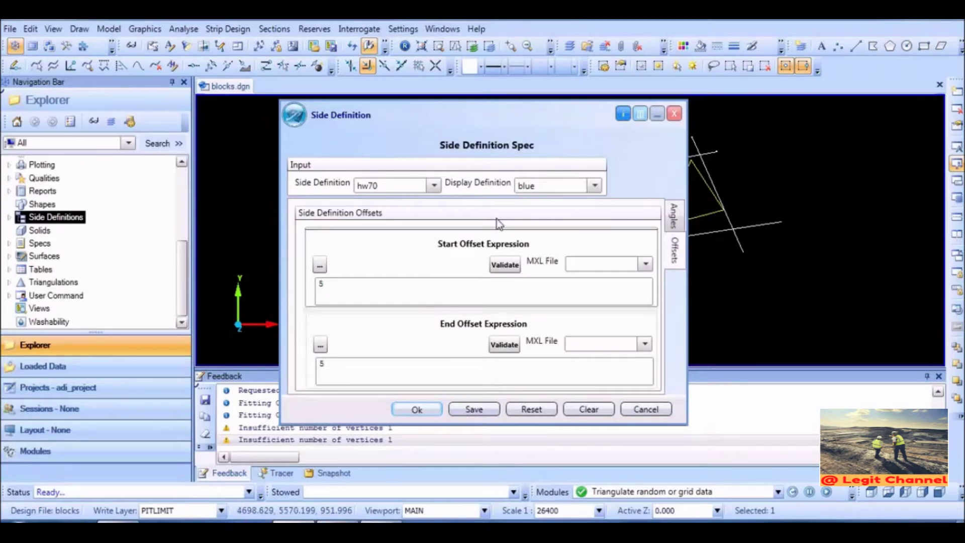
# Step: Load the hw35 side definition, review its offsets and angles, and close the form without saving
pyautogui.click(433, 186)
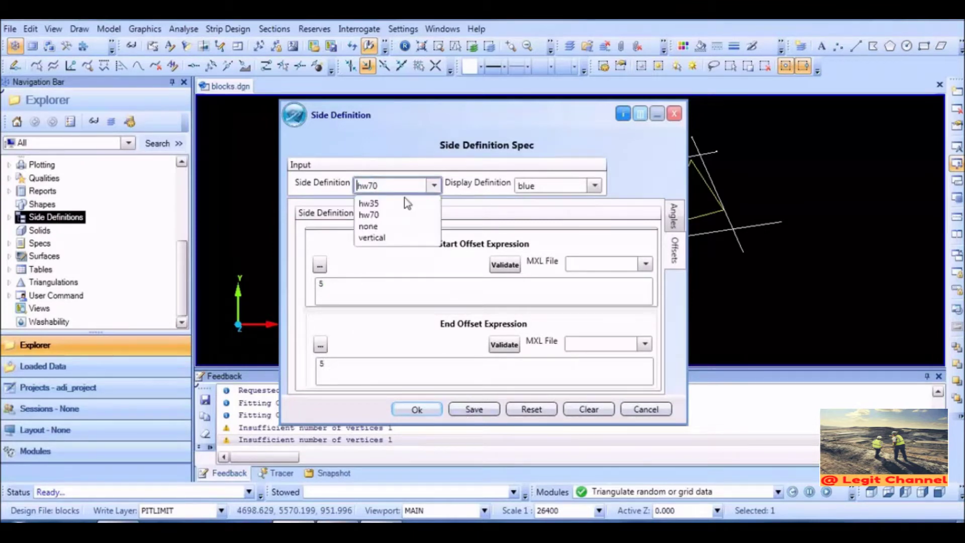
pyautogui.click(380, 211)
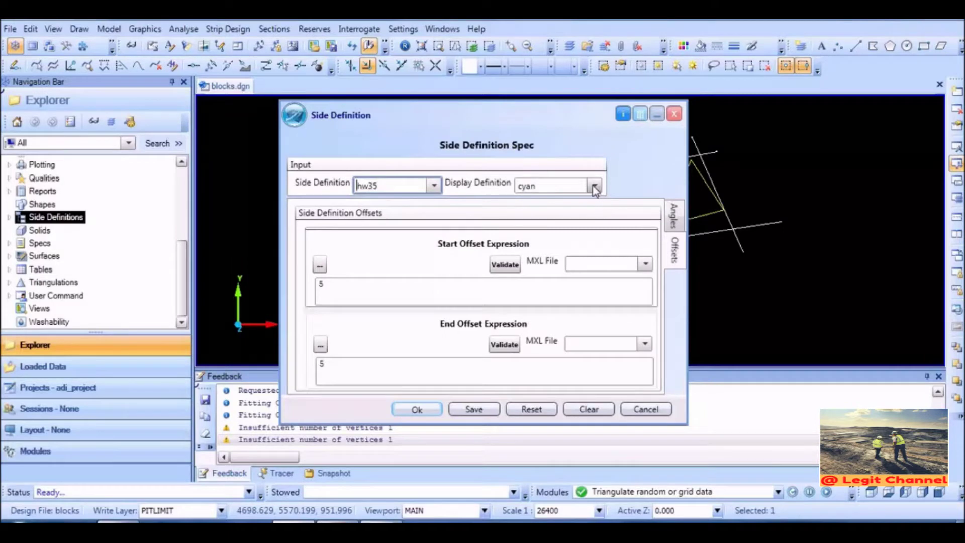
pyautogui.click(674, 216)
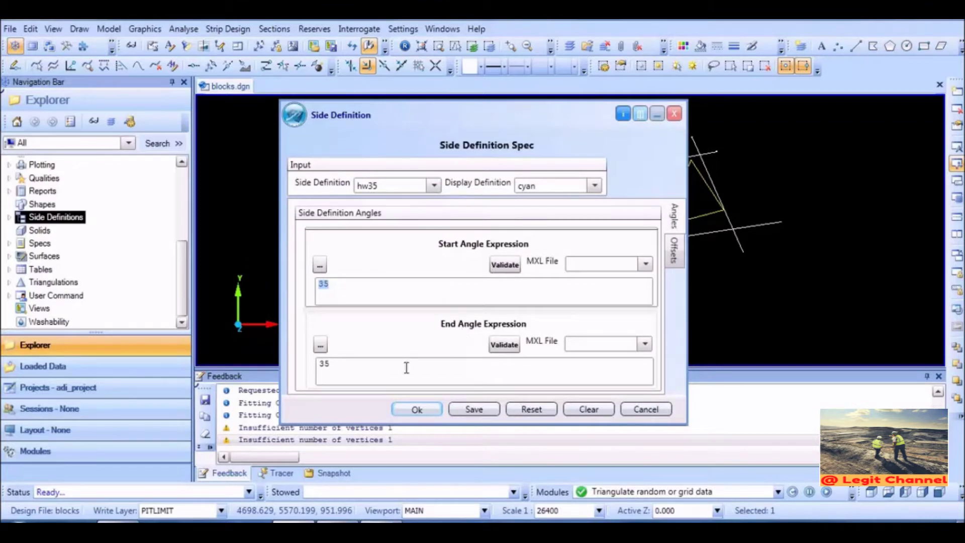
pyautogui.click(645, 409)
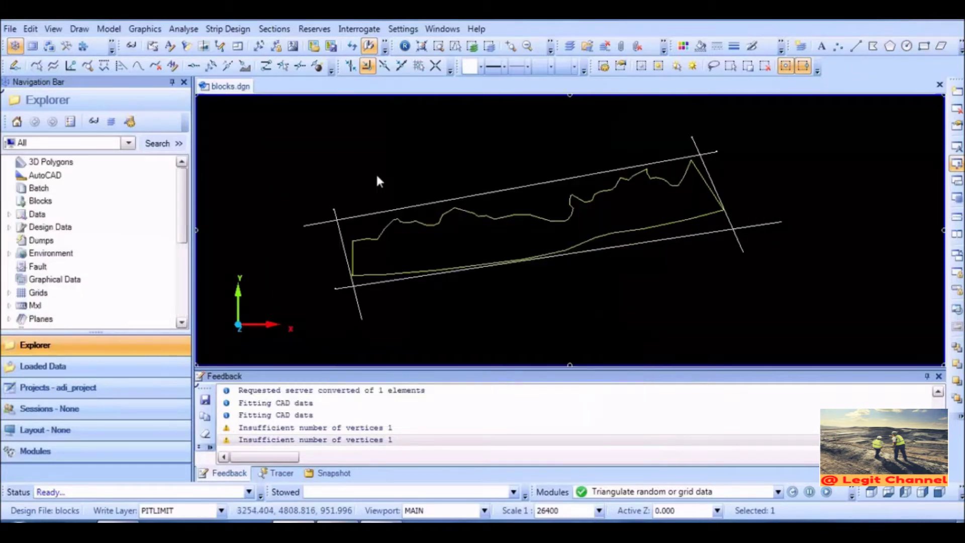
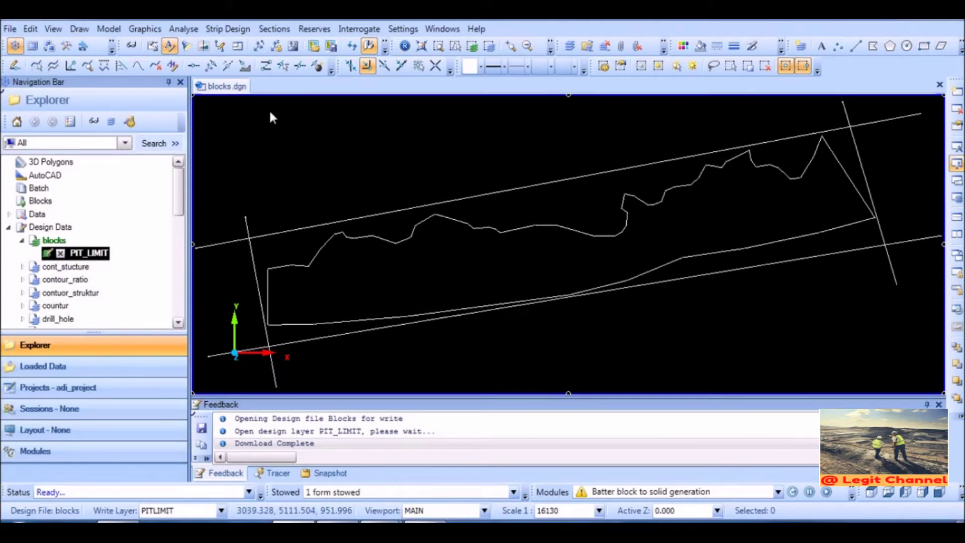
# Step: Tag the pit limit polygon from its south side as a Side Wall with side definition hw70
pyautogui.click(221, 30)
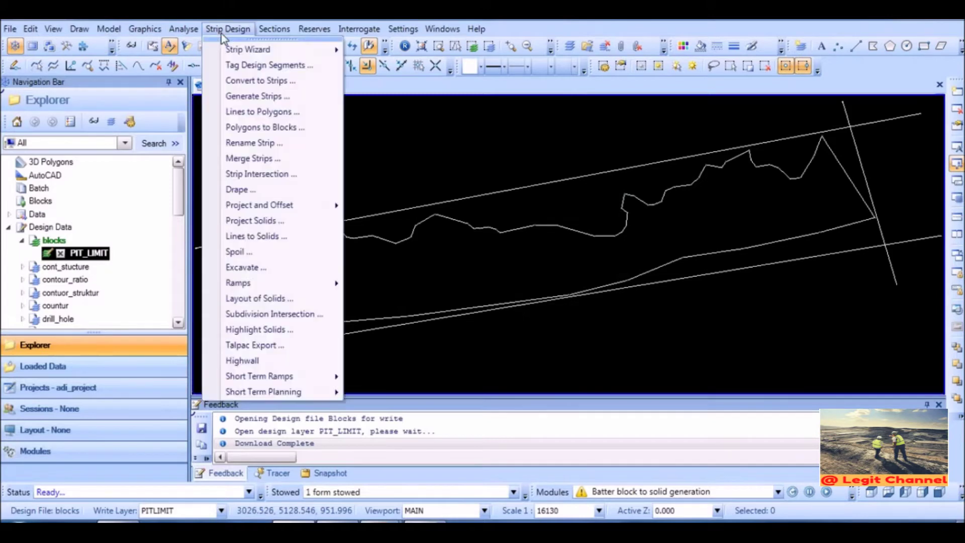
pyautogui.click(233, 66)
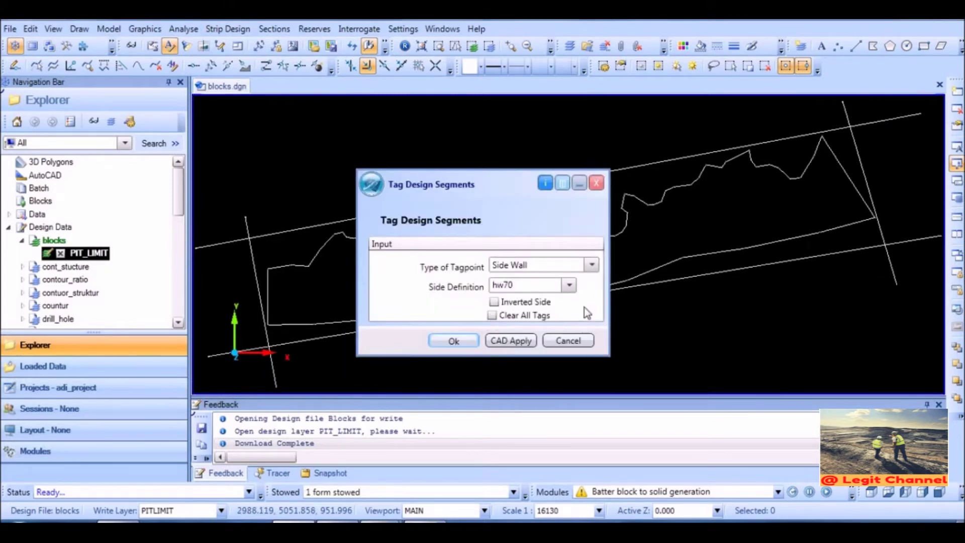
pyautogui.click(568, 285)
pyautogui.click(509, 304)
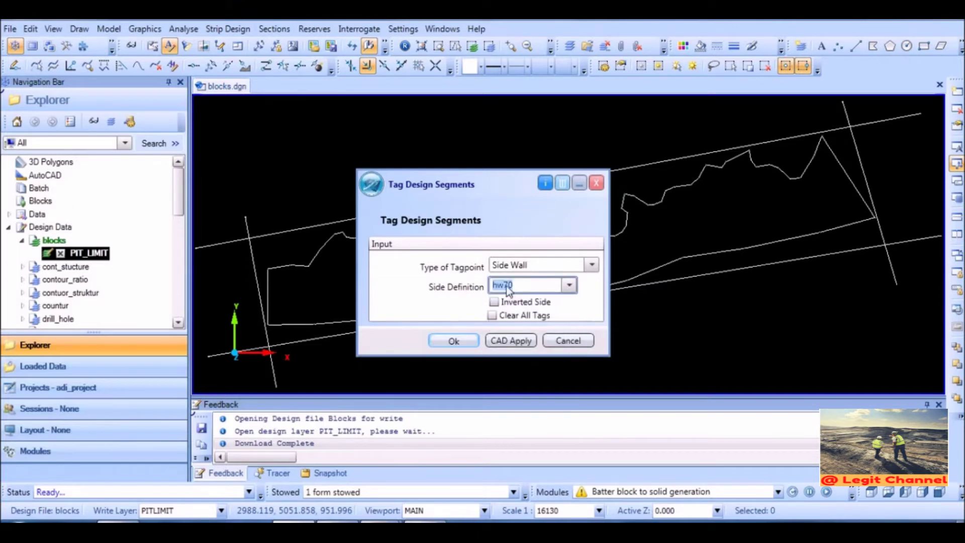
pyautogui.click(502, 342)
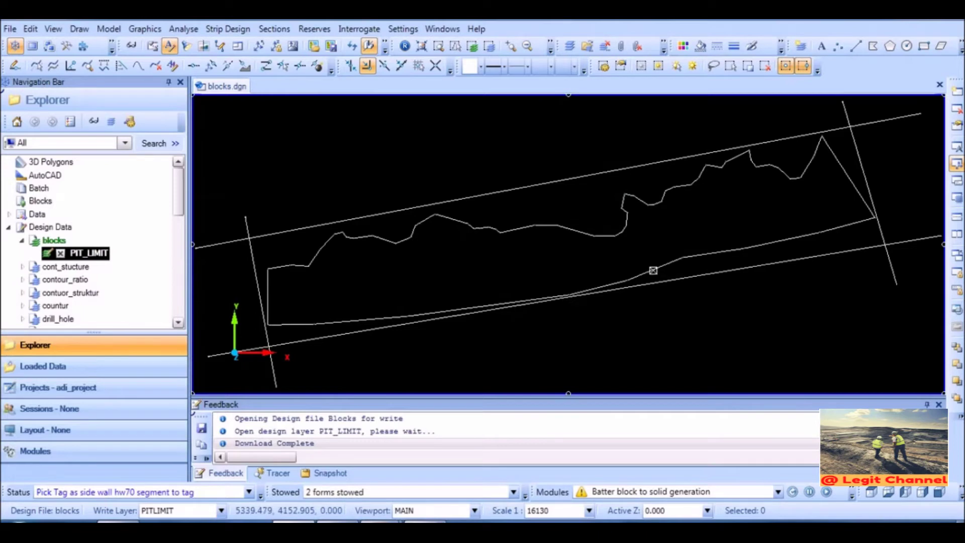
pyautogui.click(656, 269)
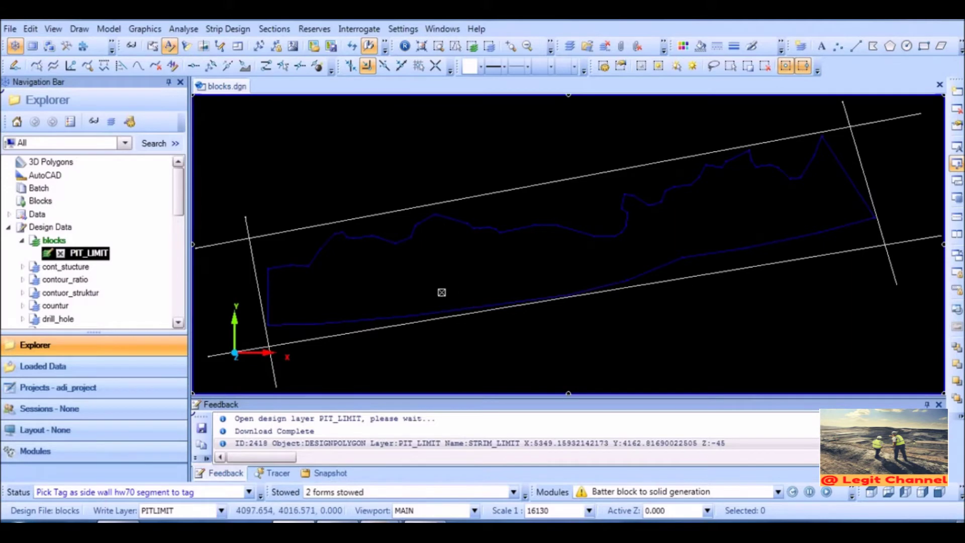
pyautogui.rightClick(441, 292)
# Step: Tag the pit limit polygon's north and west segments as Side Wall with side definition lw35
pyautogui.click(569, 285)
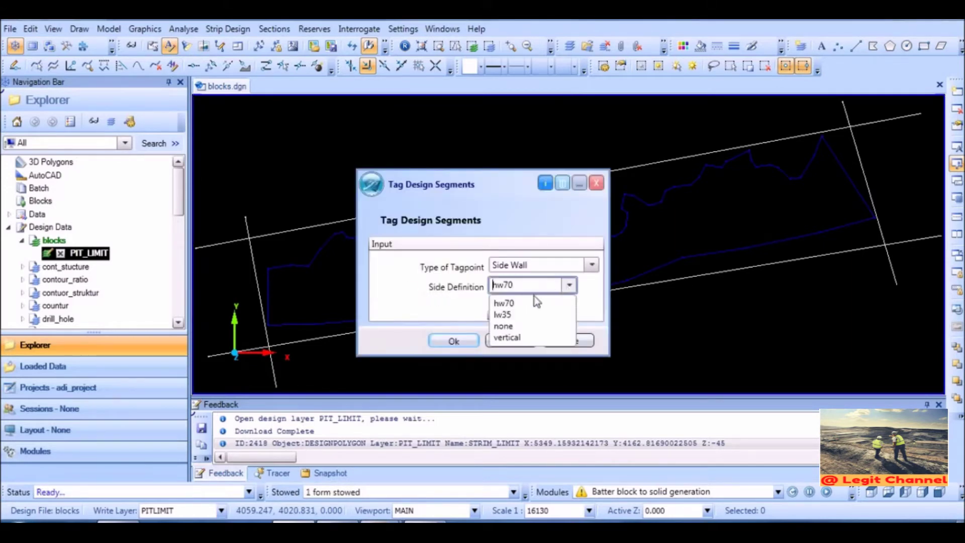
pyautogui.click(505, 316)
pyautogui.click(497, 342)
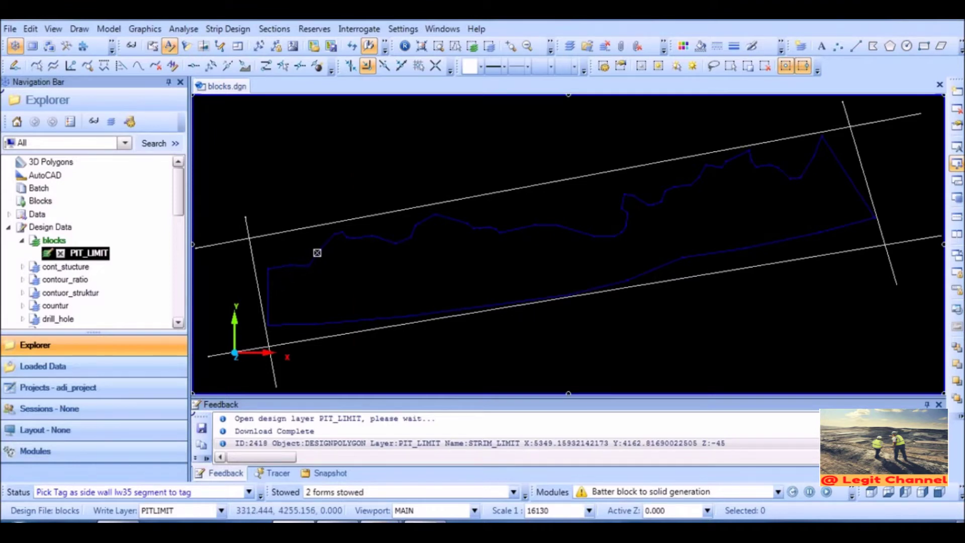
pyautogui.click(317, 252)
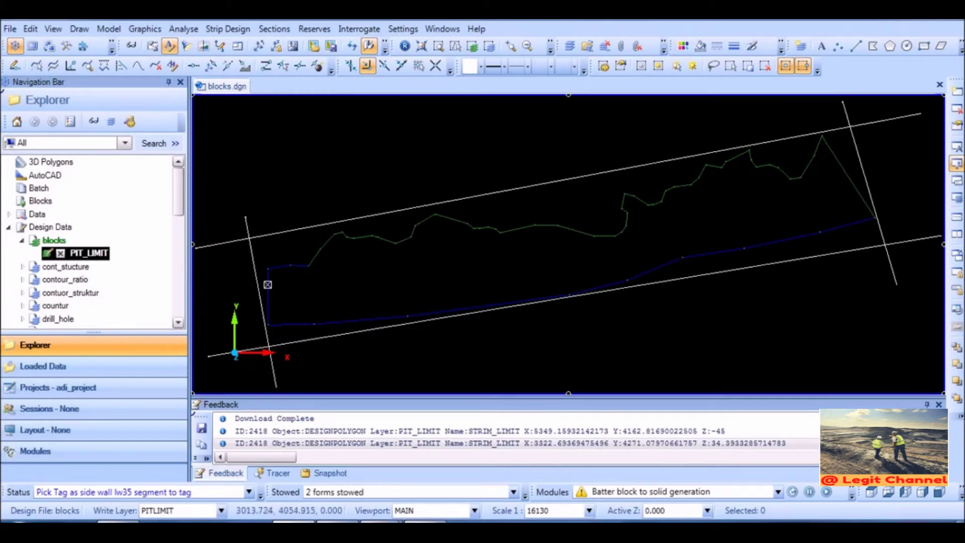
pyautogui.click(268, 285)
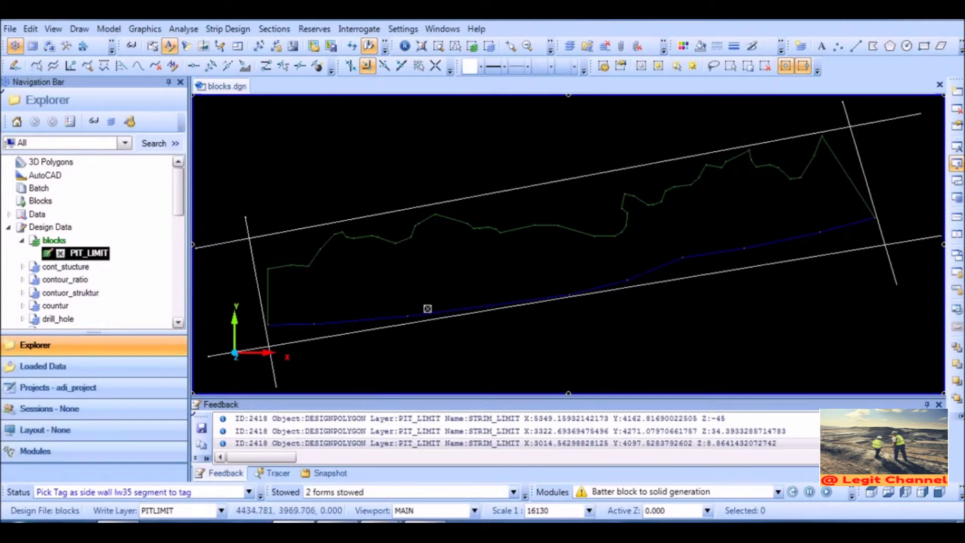
pyautogui.click(370, 298)
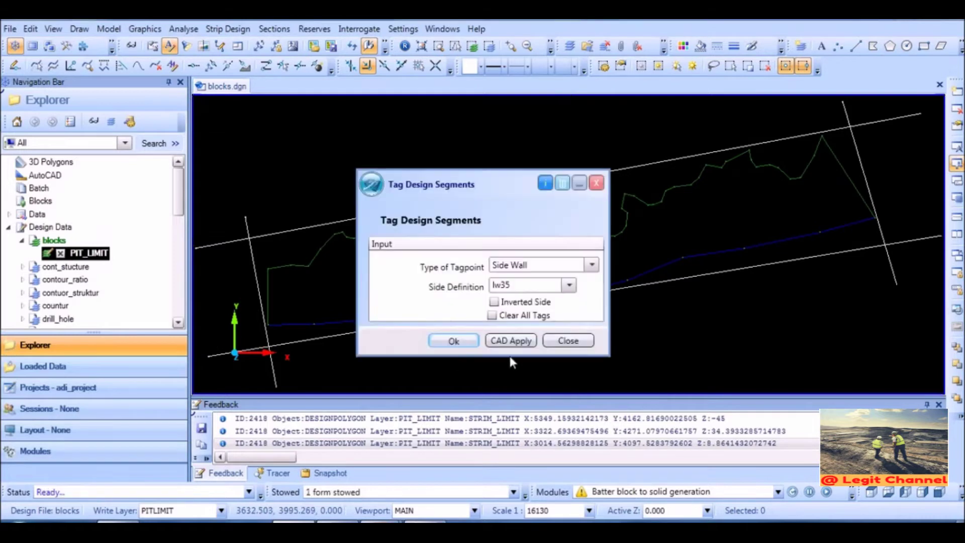
pyautogui.click(569, 341)
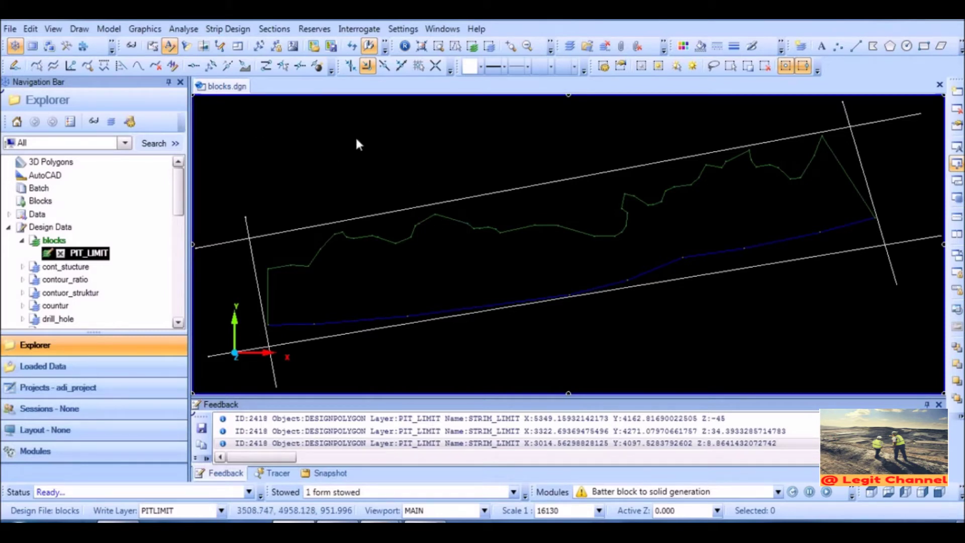
# Step: Set up Generate Strips with the west cross line as the start line and the east cross line as the end line
pyautogui.click(227, 29)
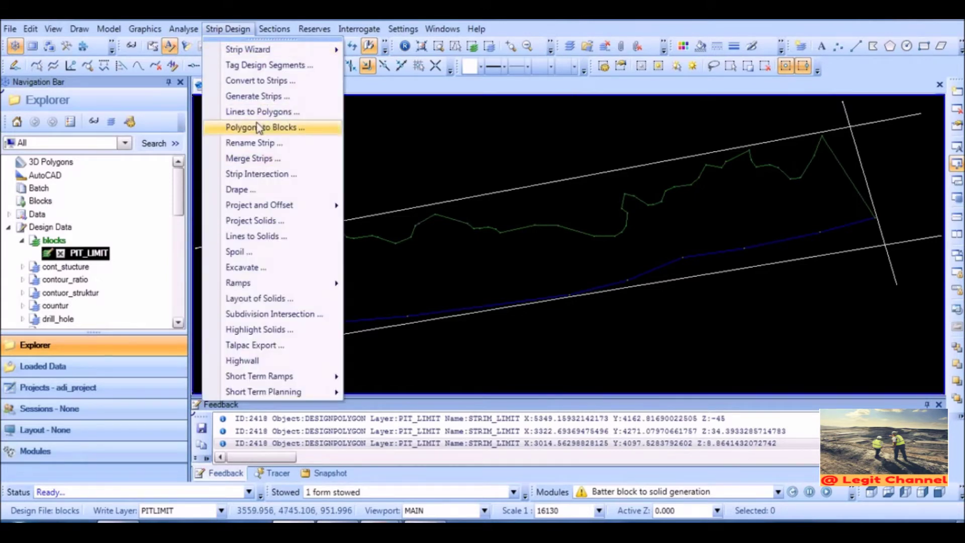
pyautogui.click(248, 97)
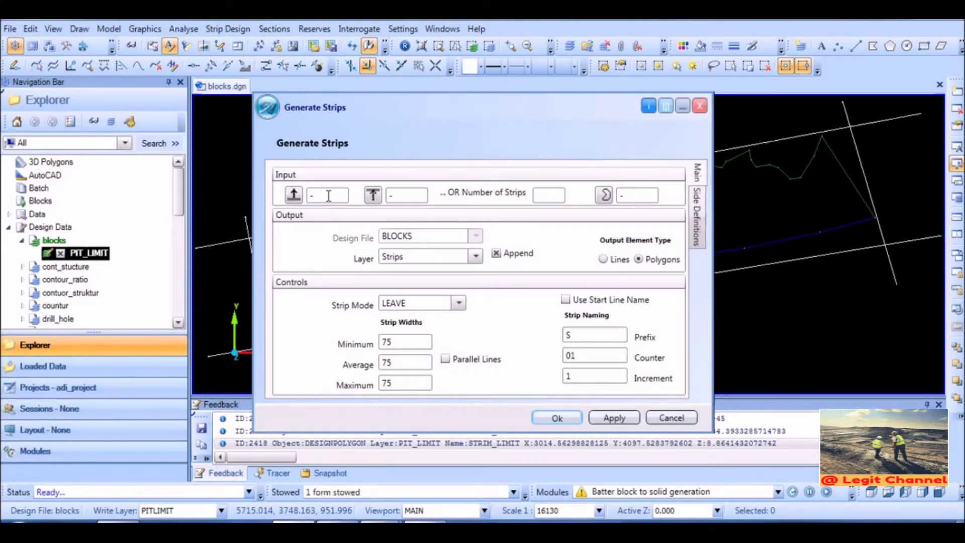
pyautogui.click(328, 196)
pyautogui.rightClick(328, 196)
pyautogui.click(363, 262)
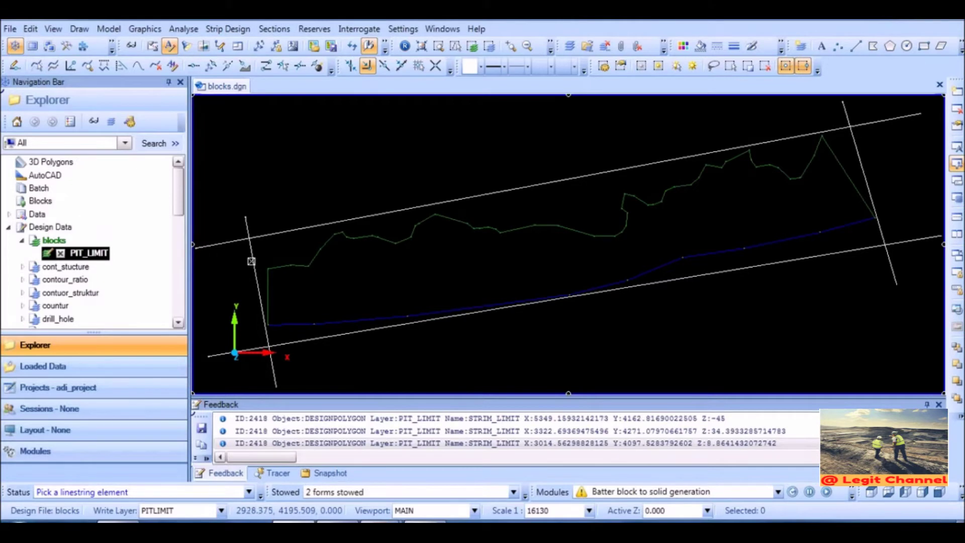
pyautogui.click(248, 250)
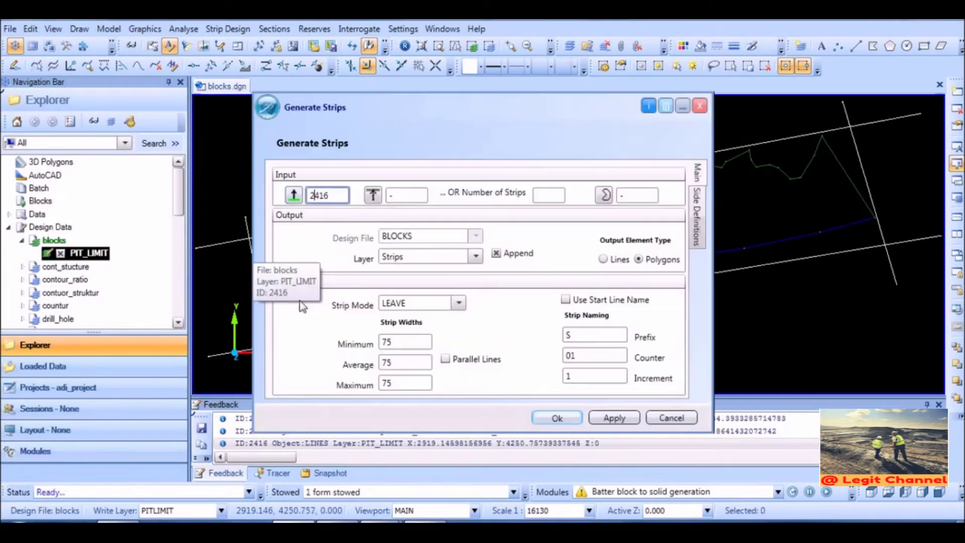
pyautogui.rightClick(395, 198)
pyautogui.click(428, 265)
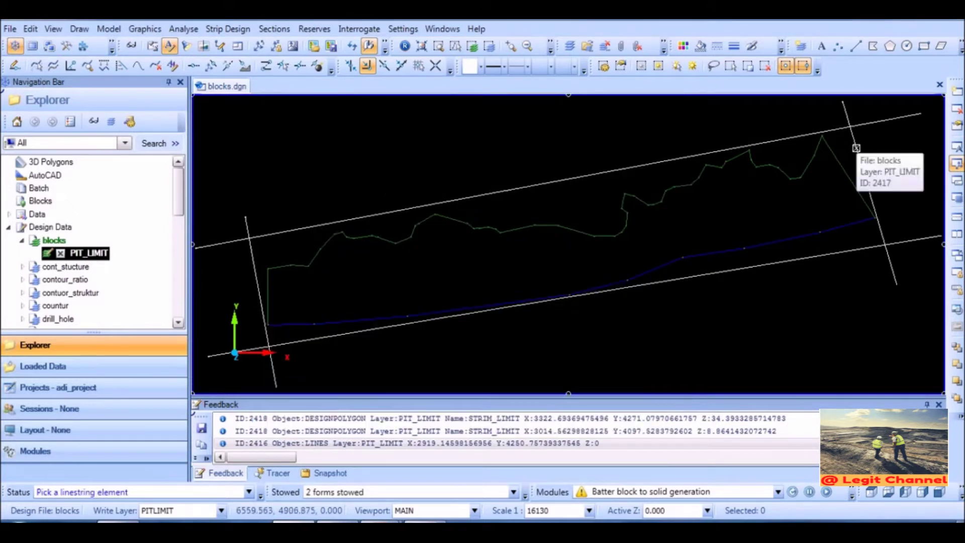
pyautogui.click(856, 148)
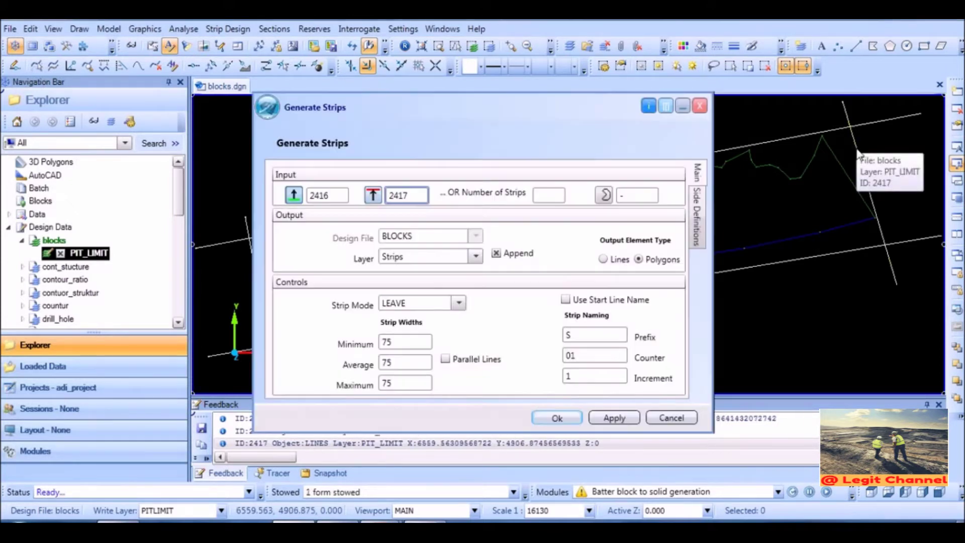
# Step: Use the tagged pit limit polygon as the strip boundary and set the output layer to blocks
pyautogui.click(604, 195)
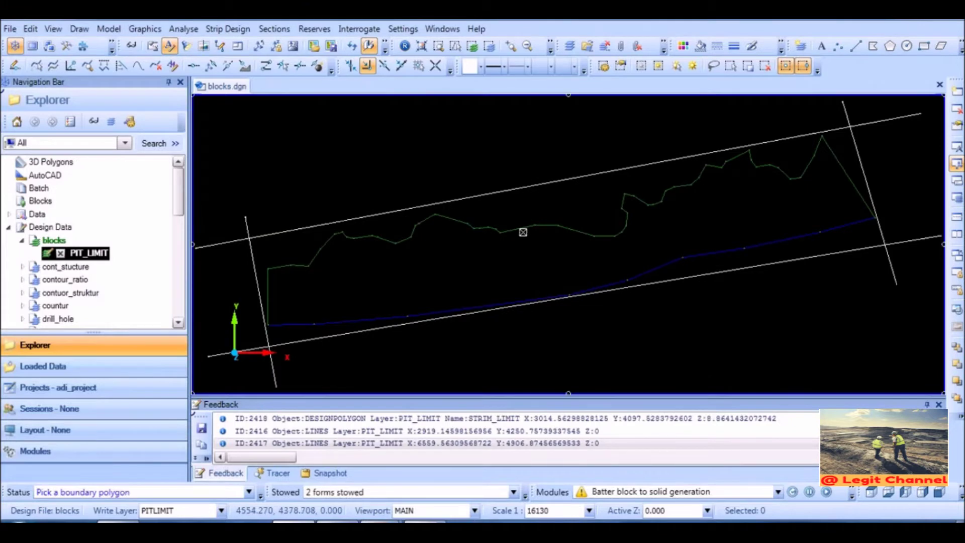
pyautogui.click(520, 227)
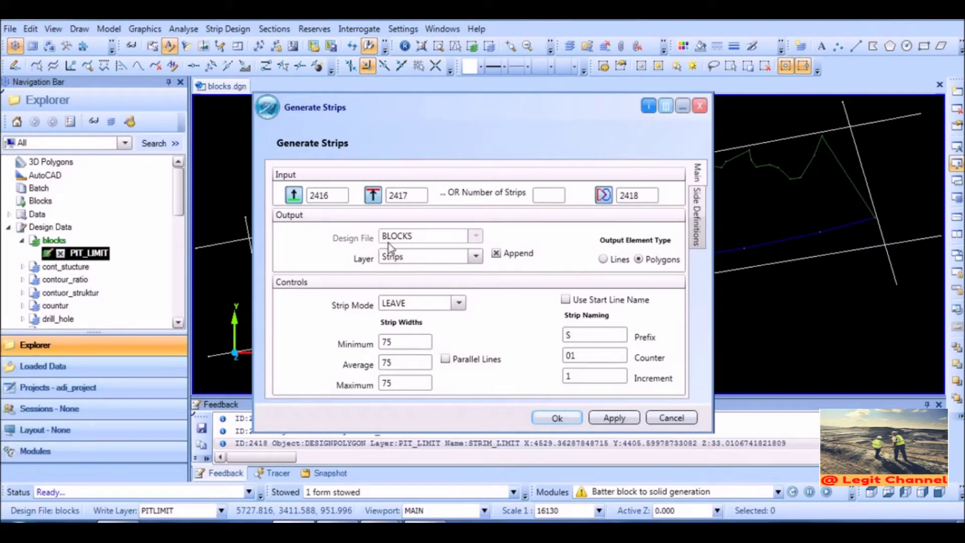
pyautogui.click(419, 266)
pyautogui.write('blocks')
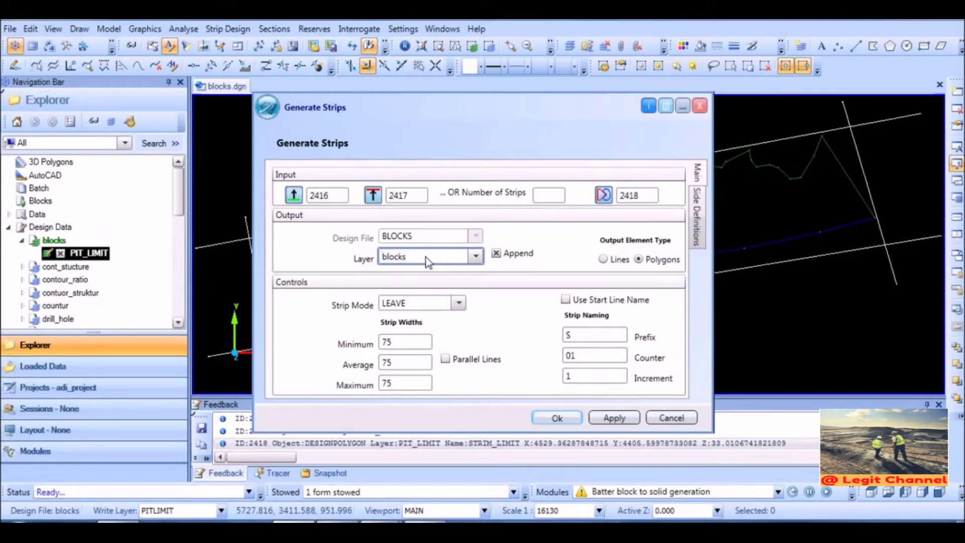
# Step: Keep the LEAVE strip mode, set minimum, average and maximum strip widths to 100, and set the naming prefix to B
pyautogui.click(458, 303)
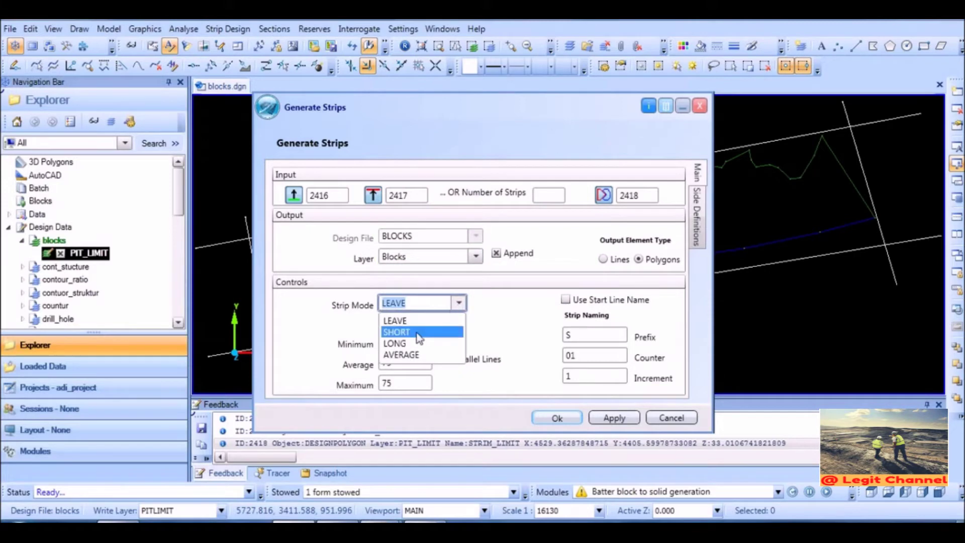
pyautogui.click(400, 321)
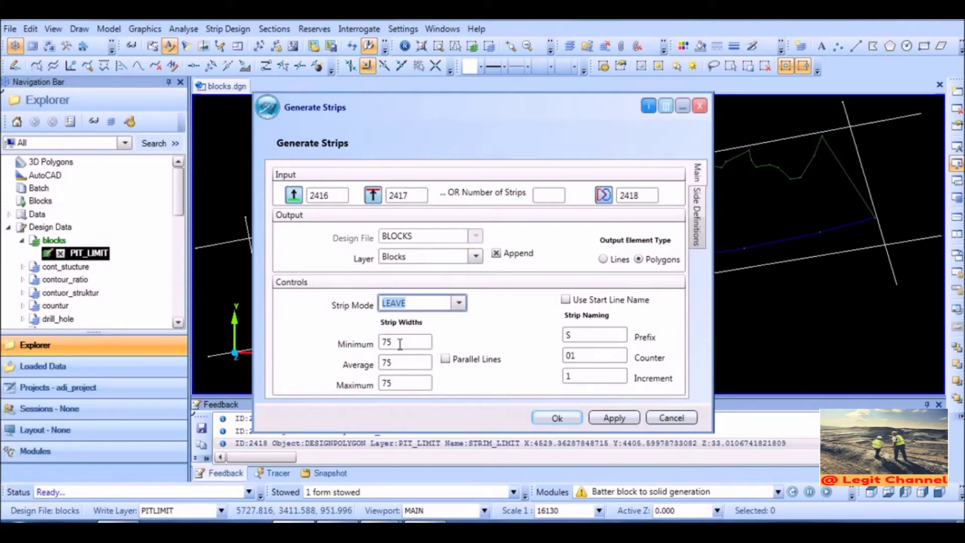
pyautogui.click(400, 343)
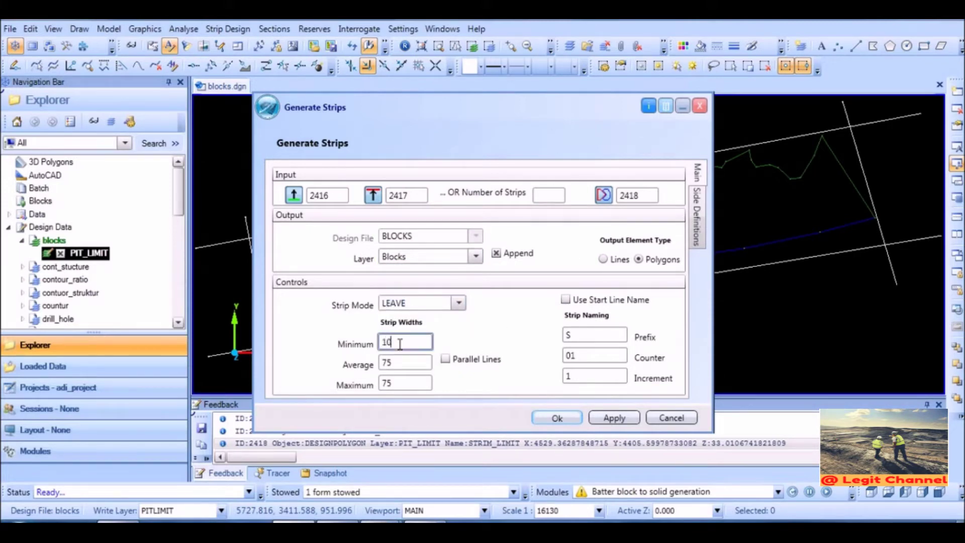
pyautogui.write('100')
pyautogui.click(408, 362)
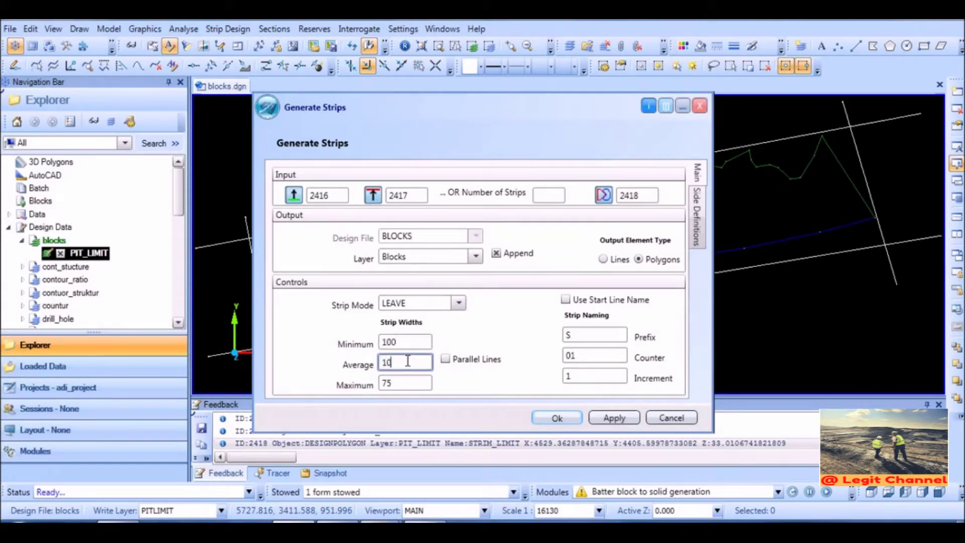
pyautogui.click(411, 385)
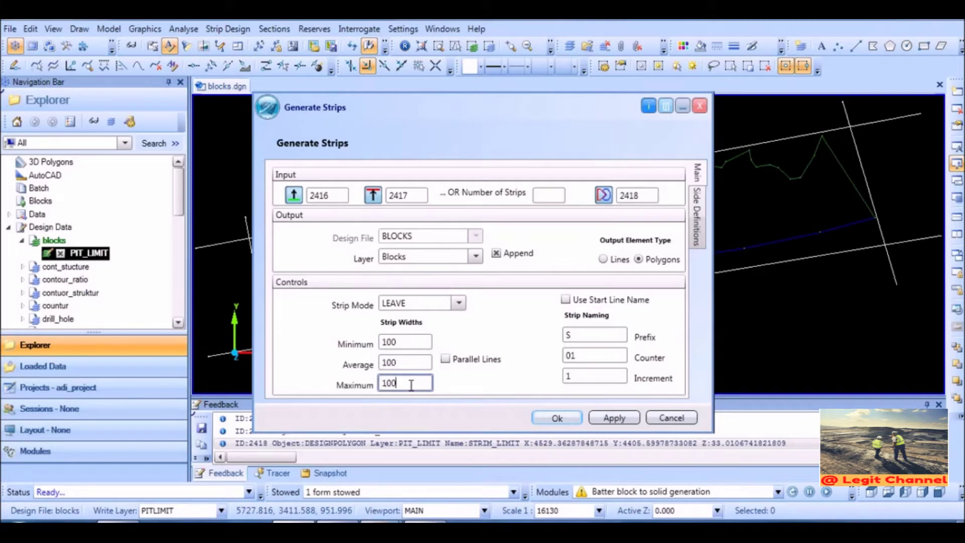
pyautogui.click(581, 337)
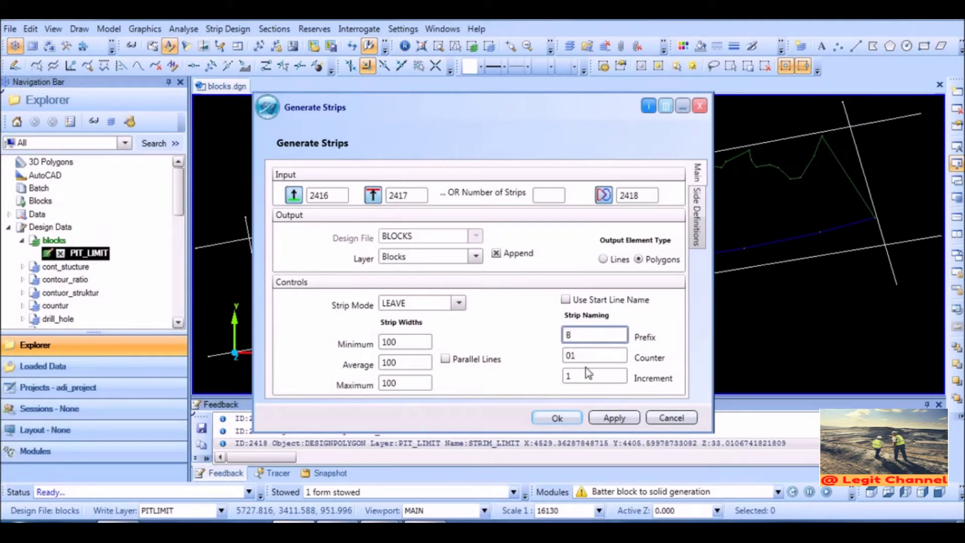
# Step: Set the start and finish endwall side definitions to lw35 and generate the block polygons
pyautogui.click(699, 217)
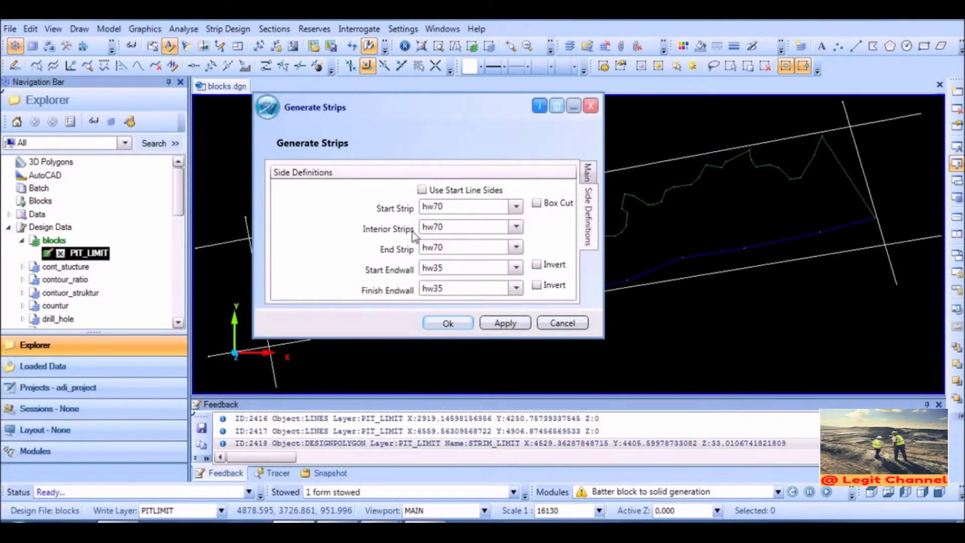
pyautogui.click(517, 269)
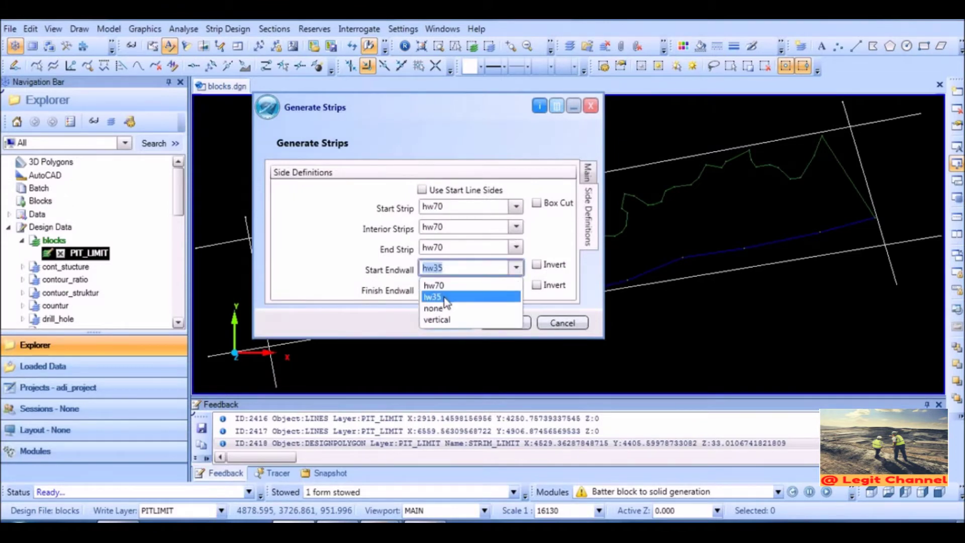
pyautogui.click(445, 295)
pyautogui.click(446, 290)
pyautogui.click(435, 317)
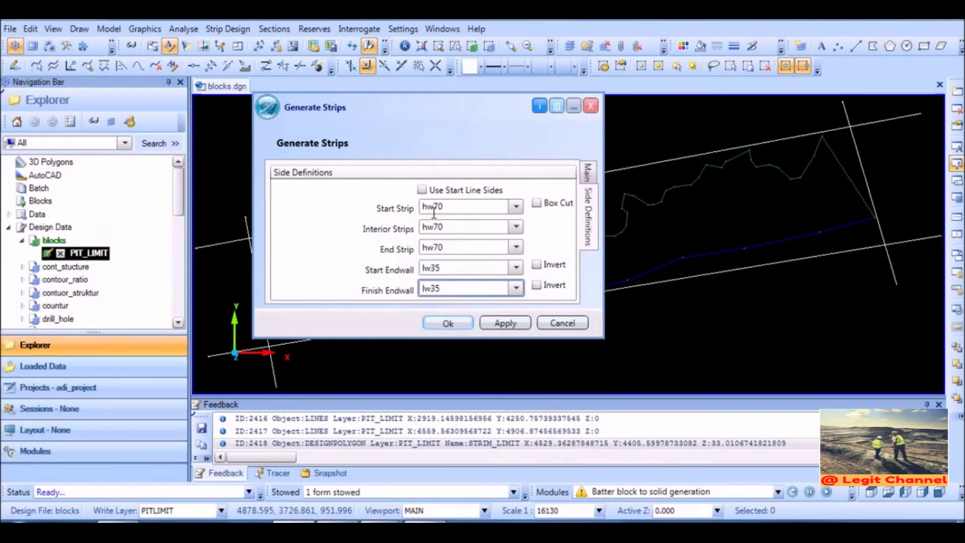
pyautogui.click(455, 323)
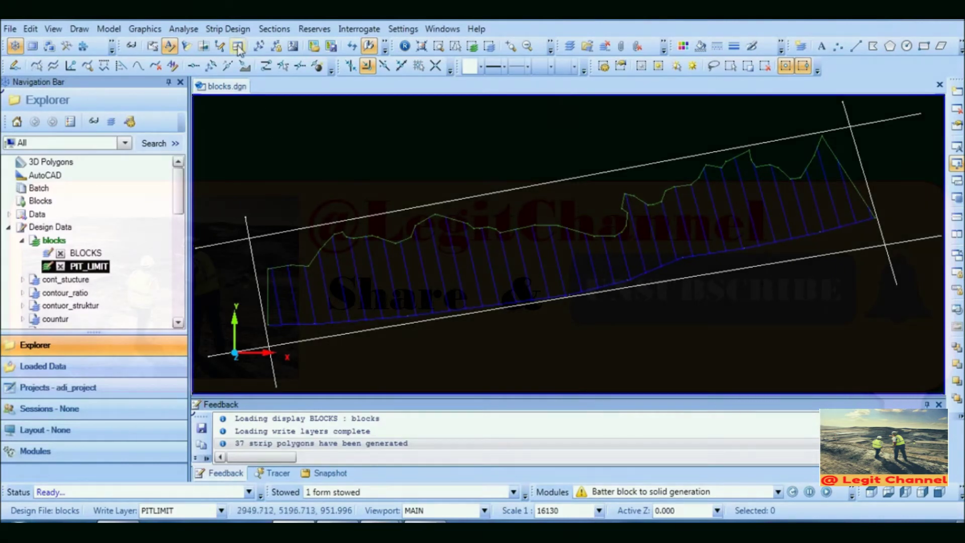
# Step: Set up a new Generate Strips run with the long south line as the start line and the long north line as the end line
pyautogui.click(227, 29)
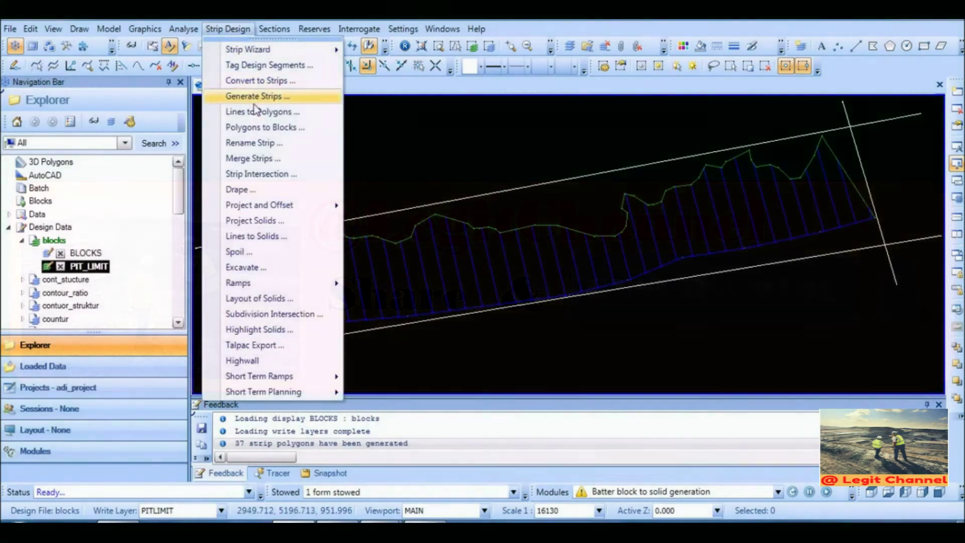
pyautogui.click(254, 96)
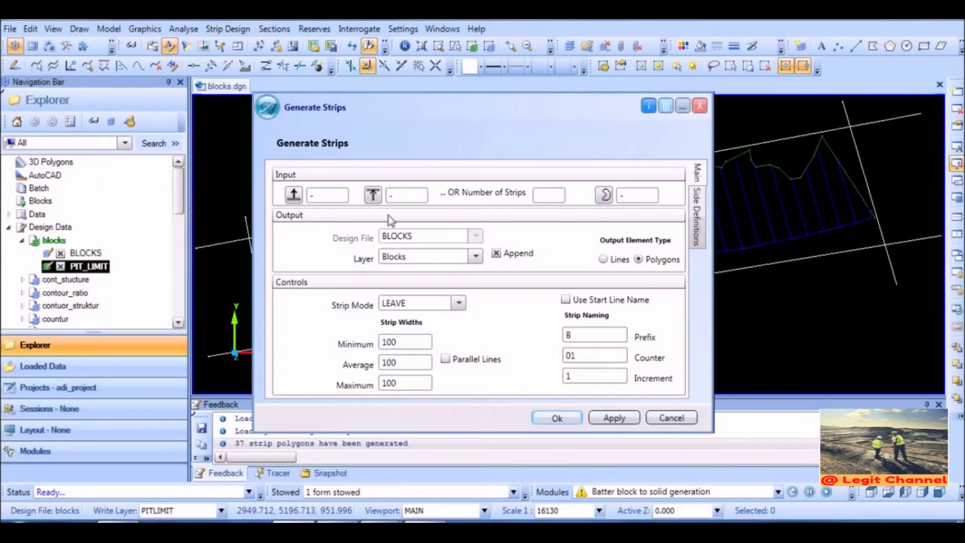
pyautogui.click(326, 197)
pyautogui.rightClick(326, 196)
pyautogui.click(361, 262)
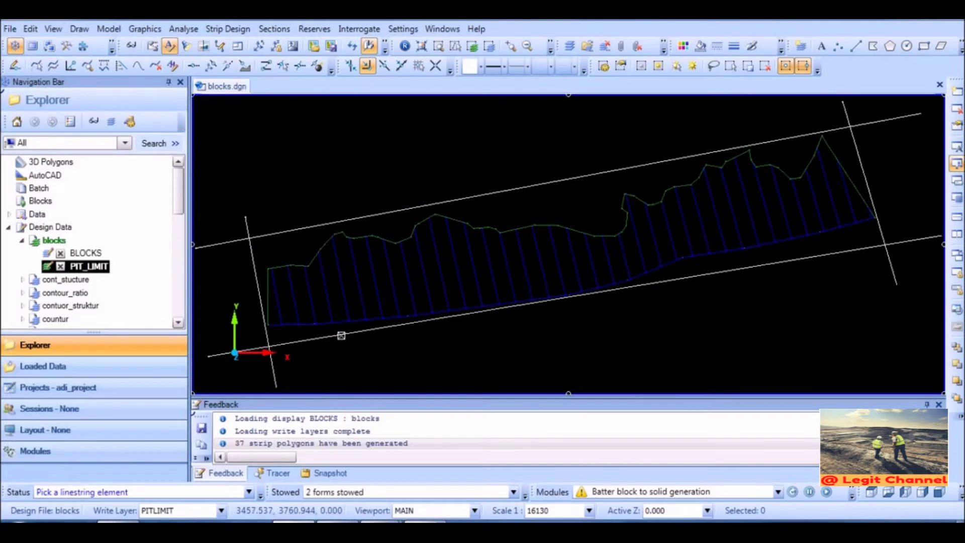
pyautogui.click(342, 335)
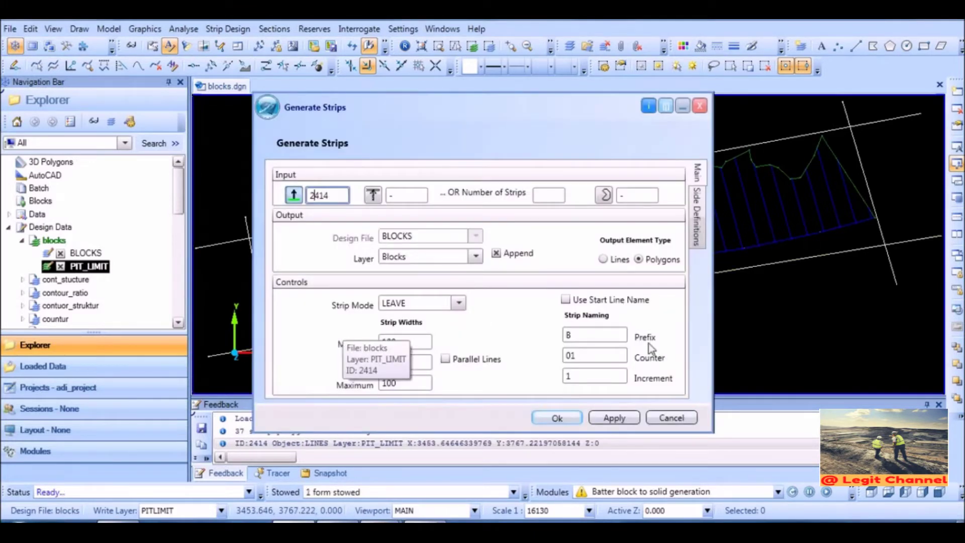
pyautogui.click(396, 196)
pyautogui.rightClick(397, 195)
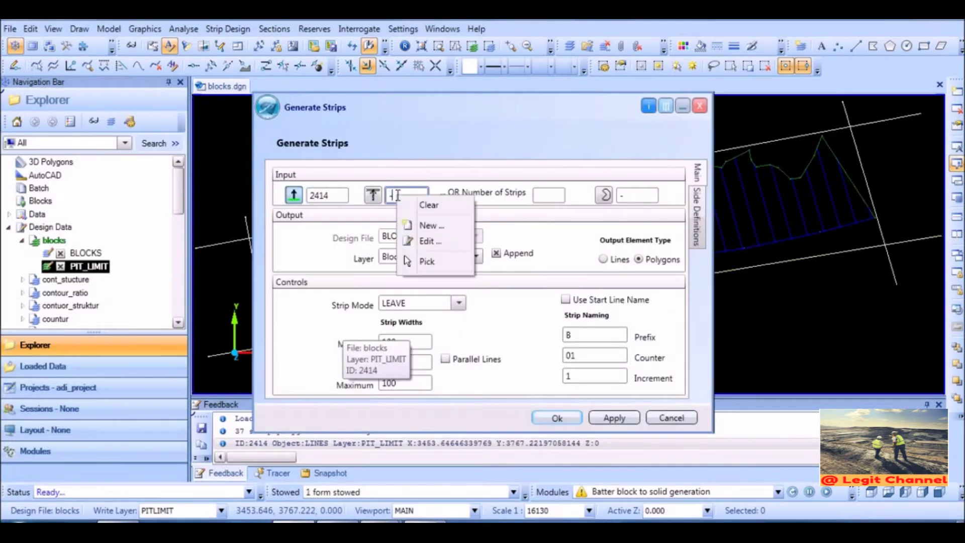
pyautogui.click(424, 264)
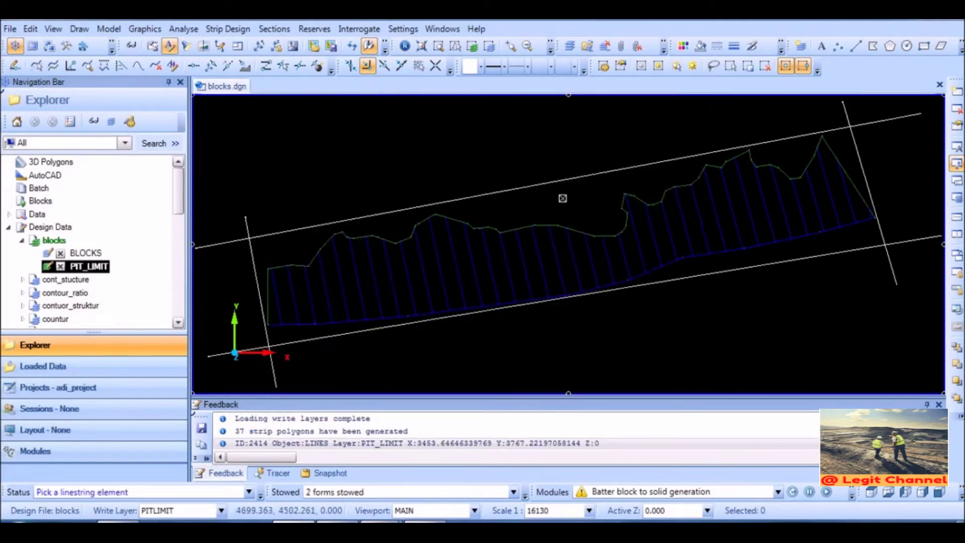
pyautogui.click(564, 180)
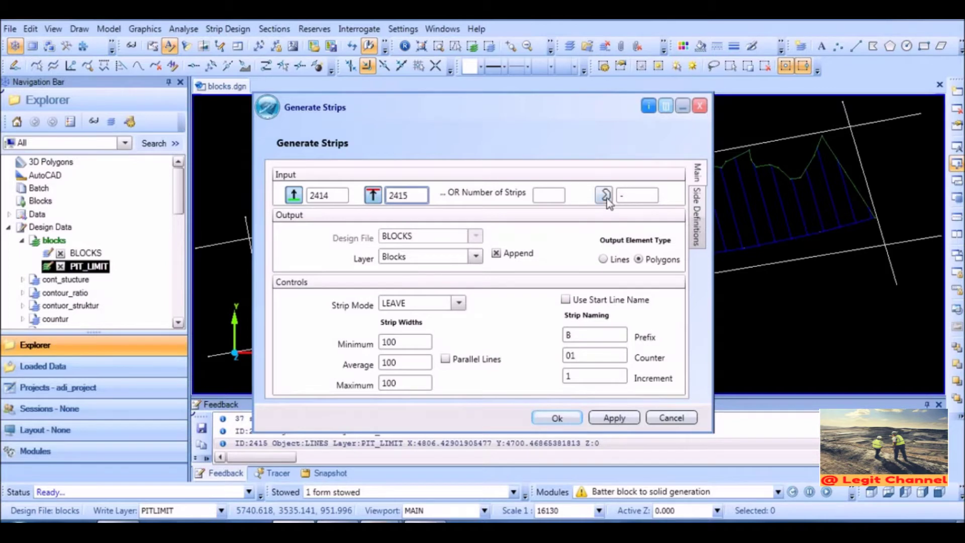
# Step: Set the output layer to strips, all three strip widths to 75, and the naming prefix to S
pyautogui.click(420, 261)
pyautogui.write('strips')
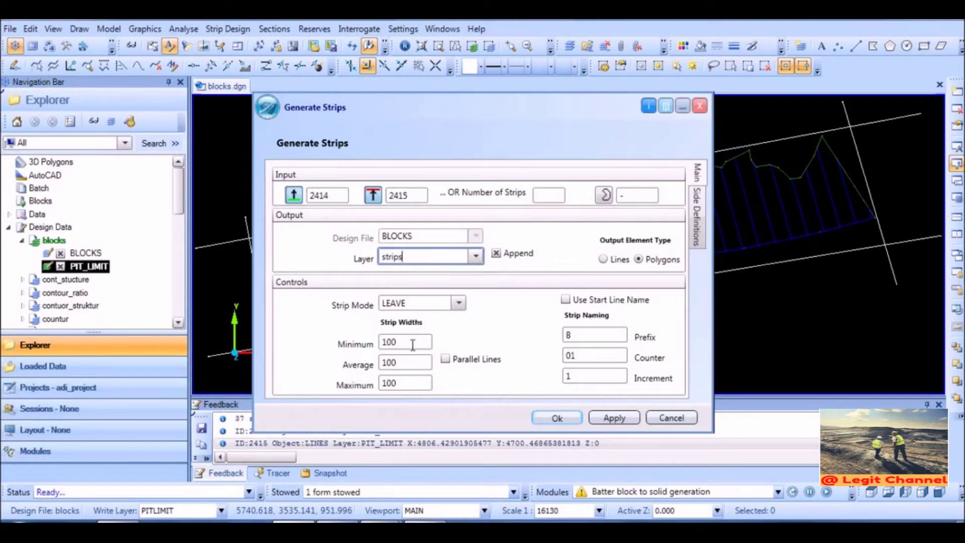
pyautogui.click(412, 345)
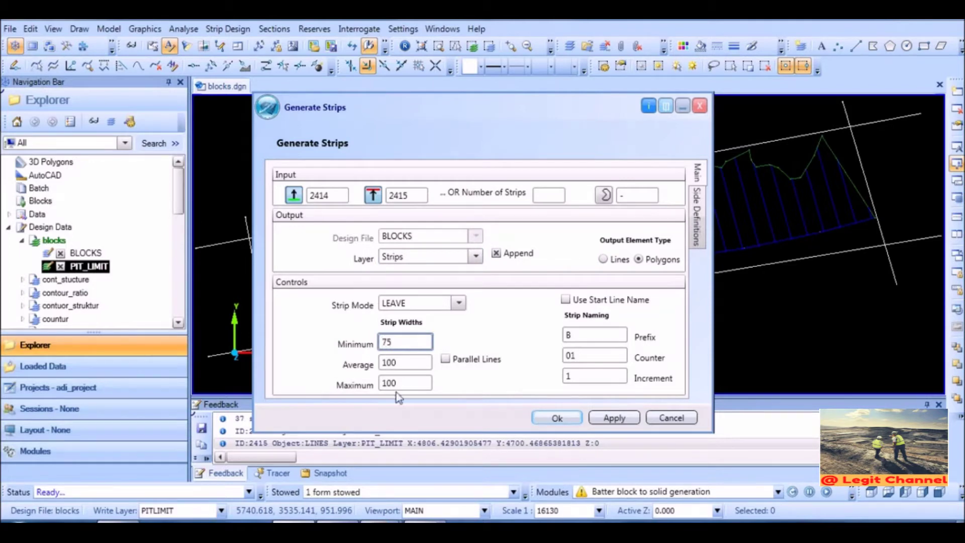
pyautogui.click(406, 363)
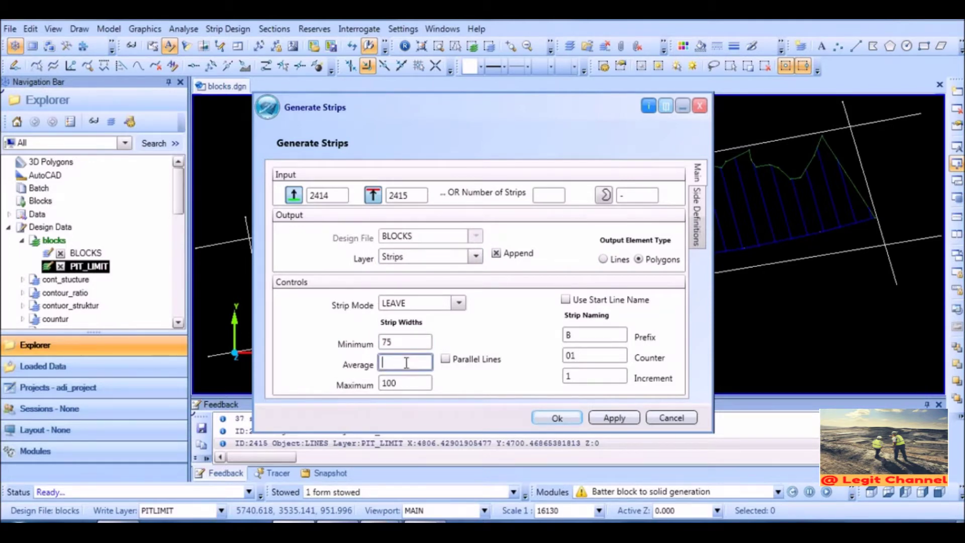
pyautogui.click(415, 383)
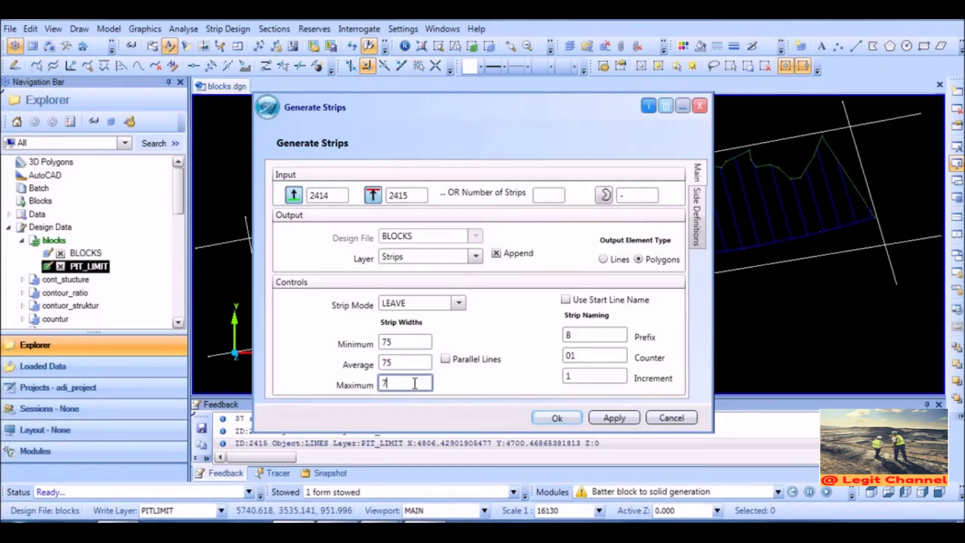
pyautogui.click(593, 333)
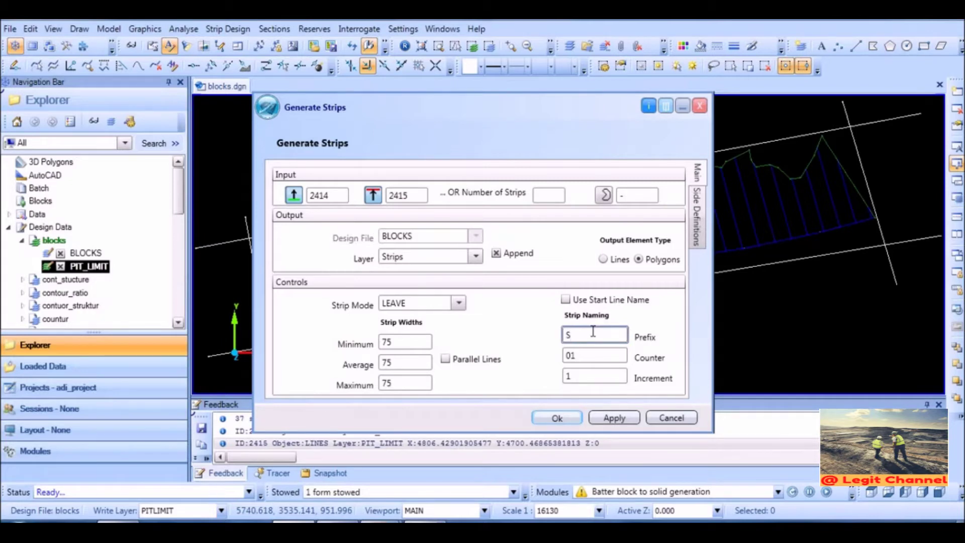
# Step: Keep polygons as the output element type and generate the strips with the existing side definitions
pyautogui.click(639, 258)
pyautogui.click(697, 220)
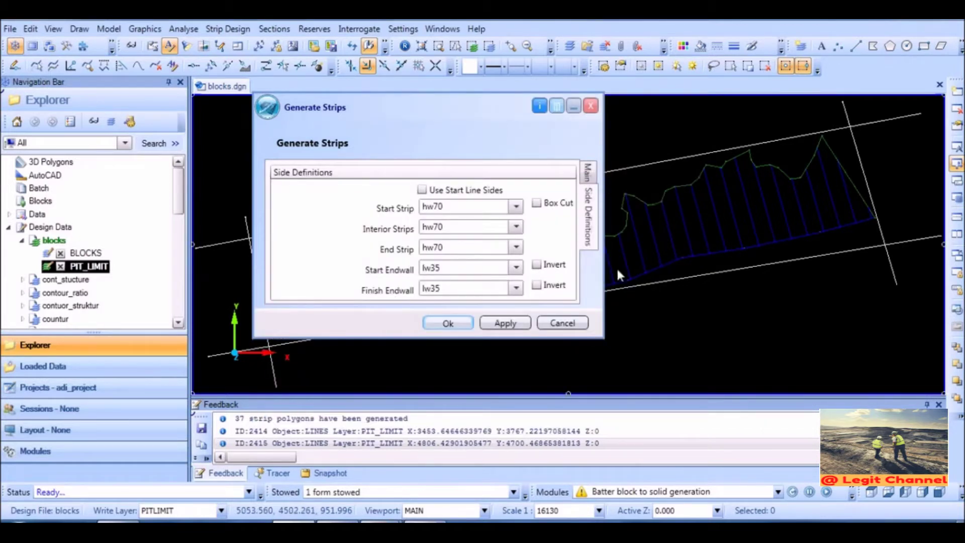
pyautogui.click(445, 323)
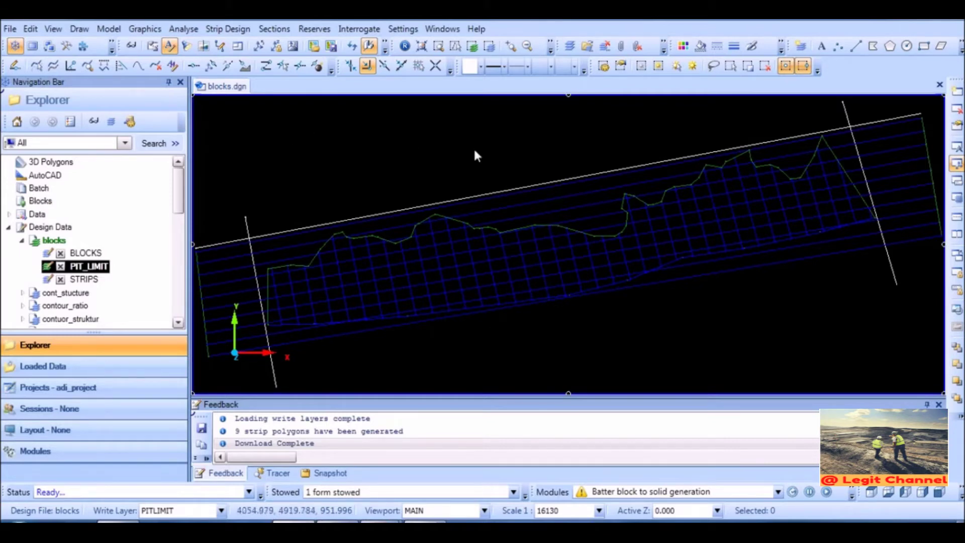
# Step: Open Strip Intersection and start a row fill-down from the first entry of the Primary Blocks list
pyautogui.click(226, 30)
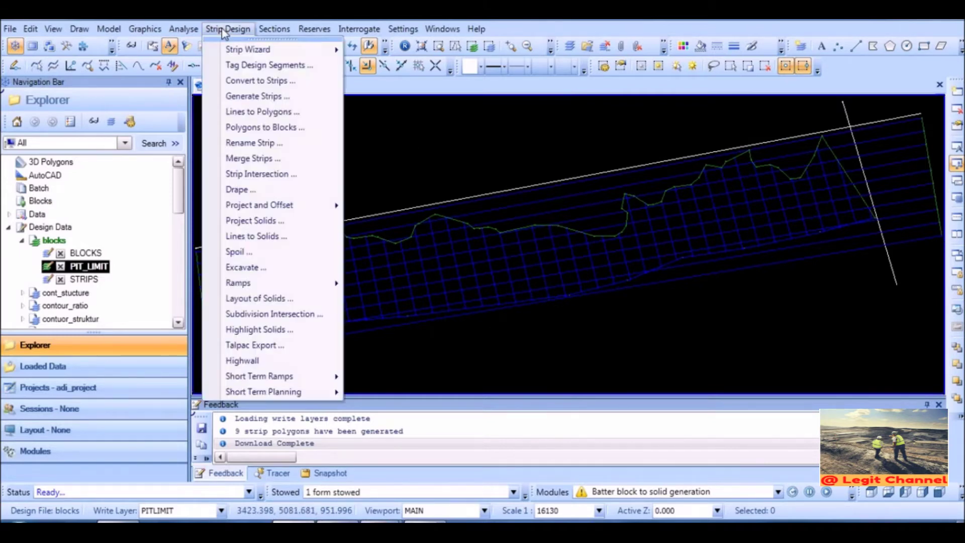
pyautogui.click(269, 176)
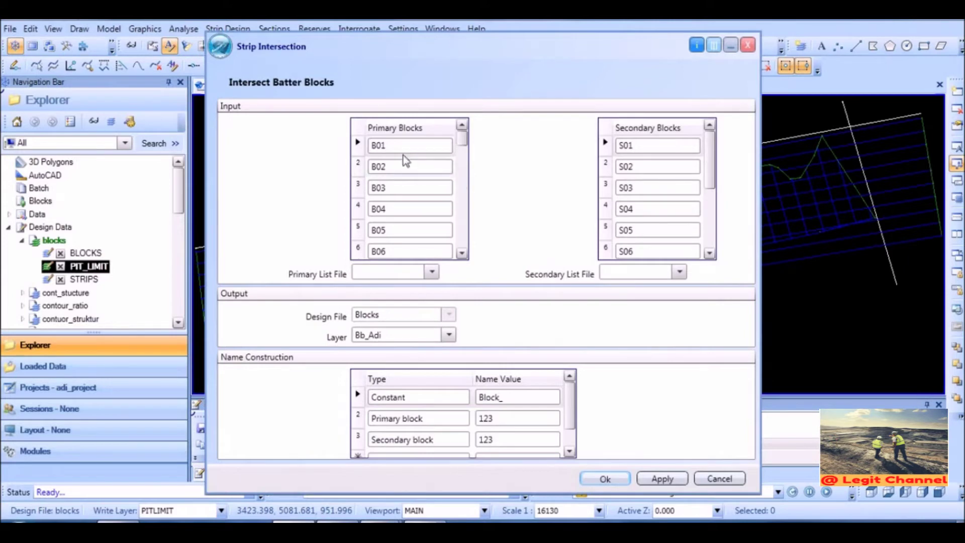
pyautogui.moveTo(463, 143)
pyautogui.mouseDown()
pyautogui.moveTo(463, 262)
pyautogui.moveTo(462, 139)
pyautogui.mouseUp()
pyautogui.moveTo(710, 160)
pyautogui.mouseDown()
pyautogui.moveTo(721, 235)
pyautogui.moveTo(716, 146)
pyautogui.mouseUp()
pyautogui.click(398, 147)
pyautogui.rightClick(400, 146)
pyautogui.press('Escape')
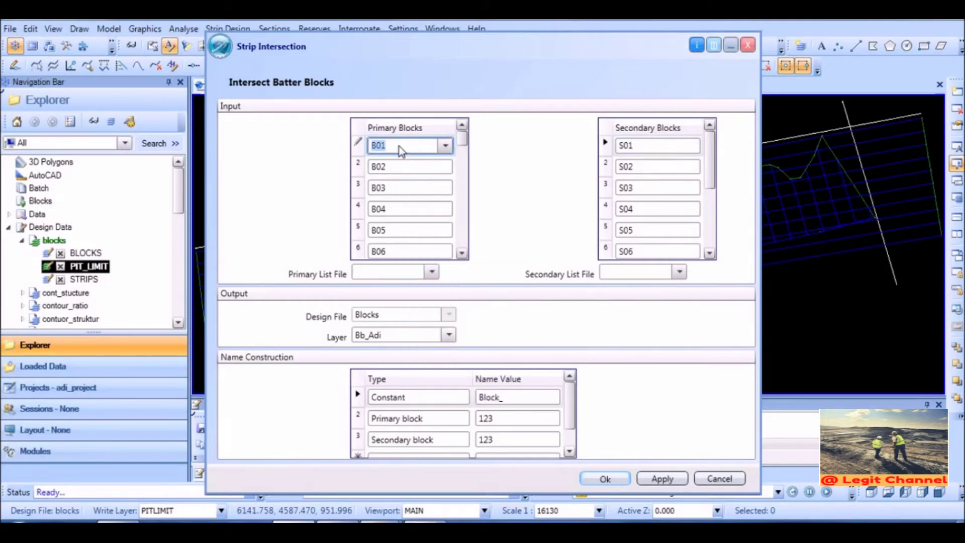
pyautogui.rightClick(400, 151)
pyautogui.moveTo(469, 386)
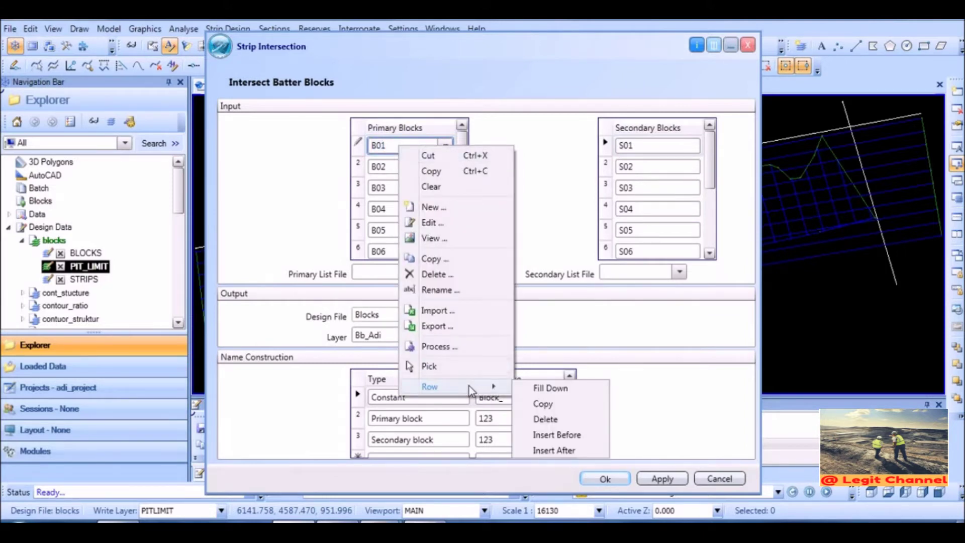
pyautogui.click(542, 393)
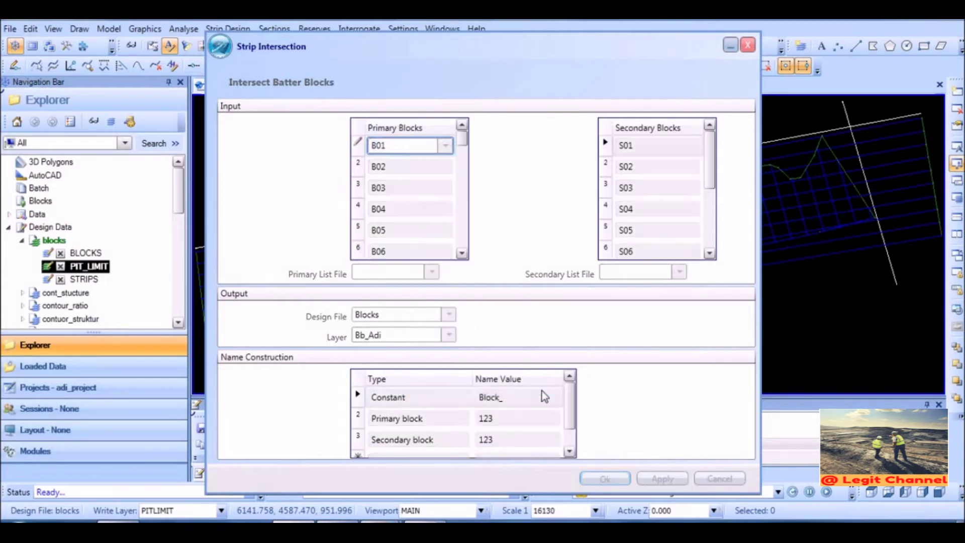
# Step: Fill the Primary Blocks list with B01 to B37, excluding S01 to S09 and STRIM_LIMIT, and check the list's last rows
pyautogui.moveTo(599, 280); pyautogui.dragTo(589, 334)
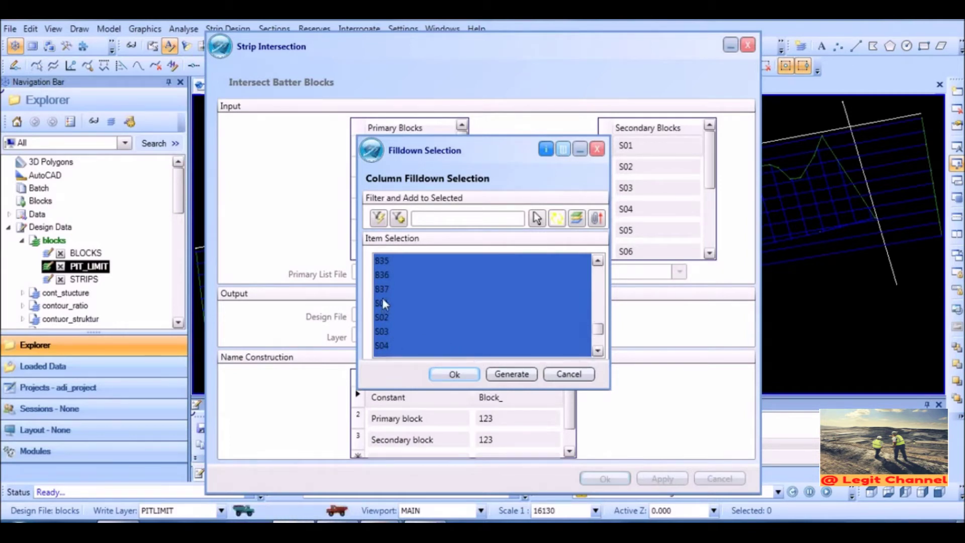
pyautogui.keyDown('ctrl'); pyautogui.click(382, 303); pyautogui.keyUp('ctrl')
pyautogui.keyDown('ctrl'); pyautogui.click(384, 317); pyautogui.keyUp('ctrl')
pyautogui.keyDown('ctrl'); pyautogui.click(382, 331); pyautogui.keyUp('ctrl')
pyautogui.keyDown('ctrl'); pyautogui.click(383, 346); pyautogui.keyUp('ctrl')
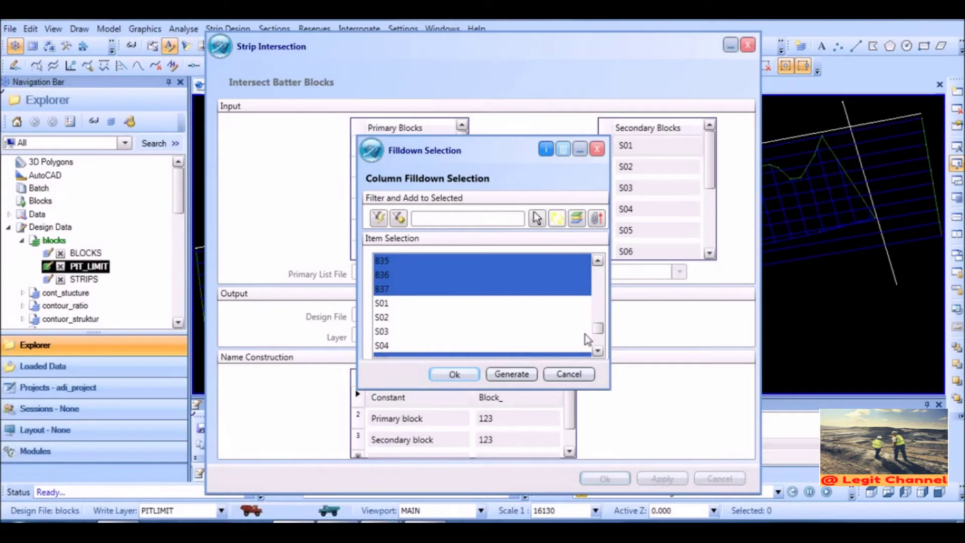
pyautogui.moveTo(597, 330); pyautogui.dragTo(597, 339)
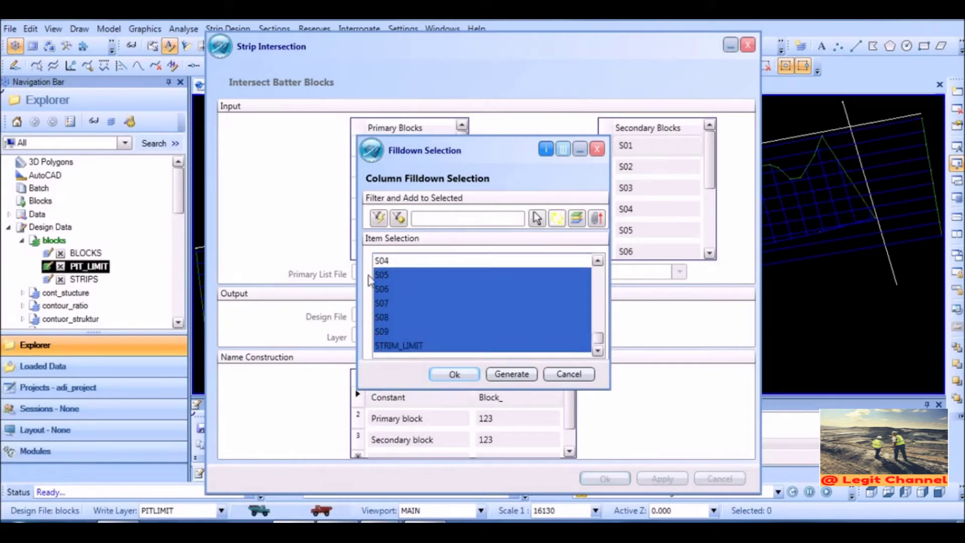
pyautogui.keyDown('ctrl'); pyautogui.click(382, 274); pyautogui.keyUp('ctrl')
pyautogui.keyDown('ctrl'); pyautogui.click(382, 289); pyautogui.keyUp('ctrl')
pyautogui.keyDown('ctrl'); pyautogui.click(382, 302); pyautogui.keyUp('ctrl')
pyautogui.keyDown('ctrl'); pyautogui.click(382, 316); pyautogui.keyUp('ctrl')
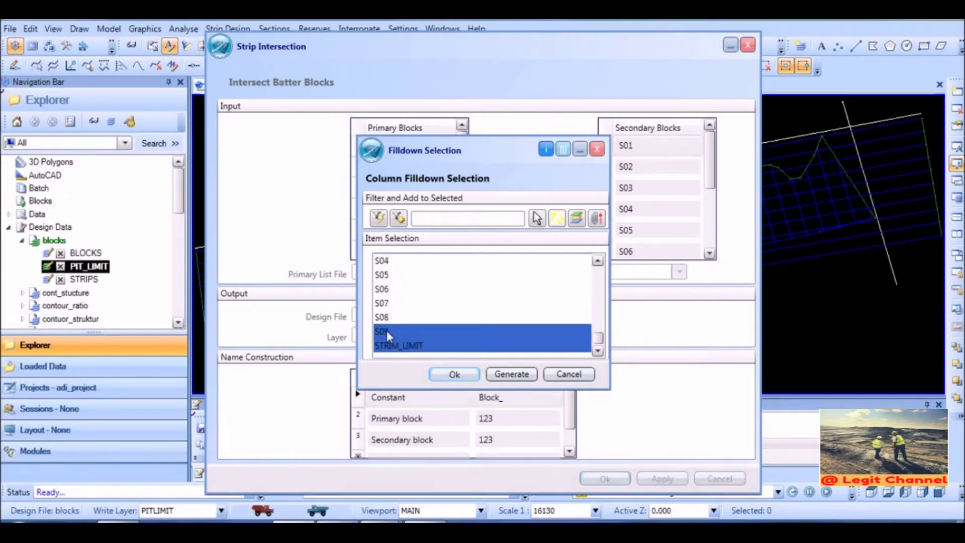
pyautogui.keyDown('ctrl'); pyautogui.click(382, 331); pyautogui.keyUp('ctrl')
pyautogui.keyDown('ctrl'); pyautogui.click(384, 345); pyautogui.keyUp('ctrl')
pyautogui.click(454, 374)
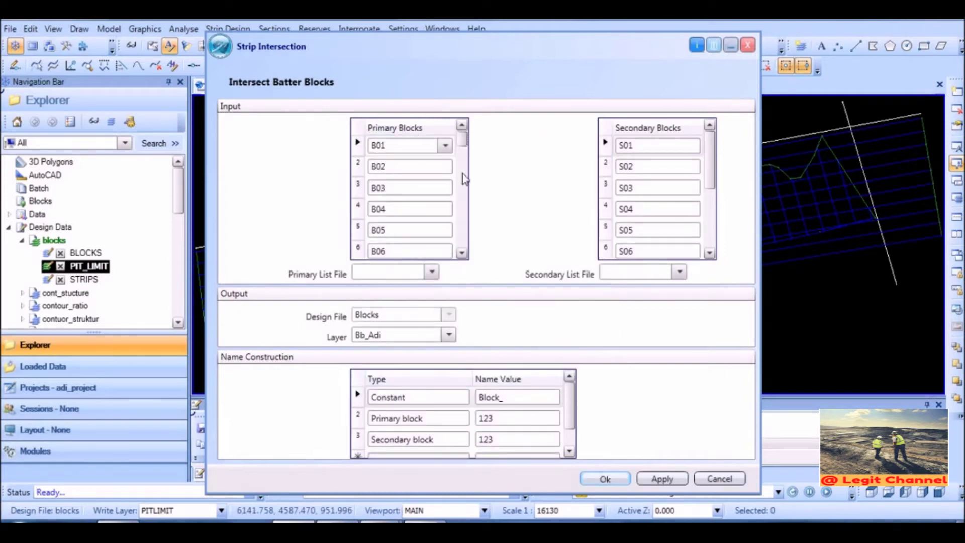
pyautogui.moveTo(462, 236); pyautogui.dragTo(462, 247)
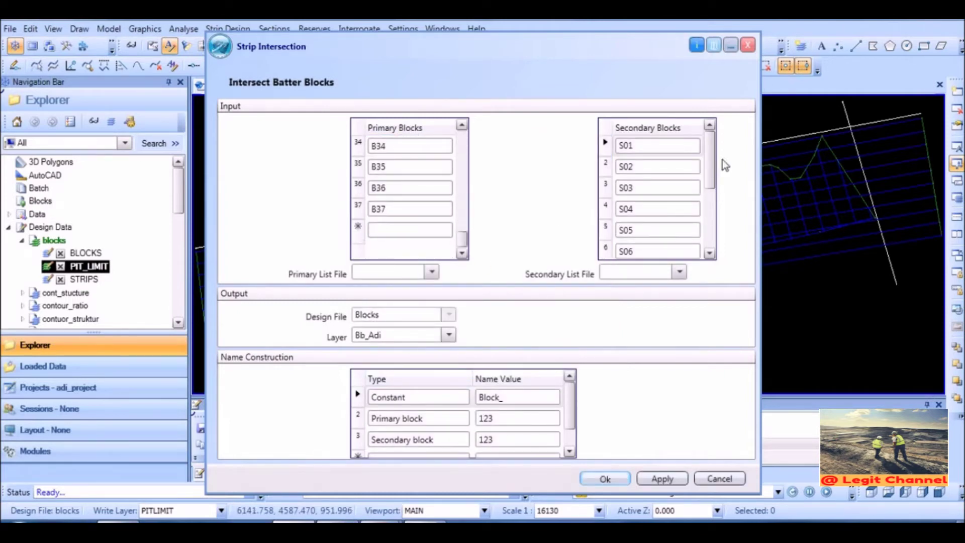
# Step: Clear the existing Secondary Blocks entries from the first row to the end of the table
pyautogui.moveTo(712, 155)
pyautogui.mouseDown()
pyautogui.moveTo(713, 232)
pyautogui.moveTo(710, 161)
pyautogui.mouseUp()
pyautogui.click(652, 145)
pyautogui.rightClick(643, 144)
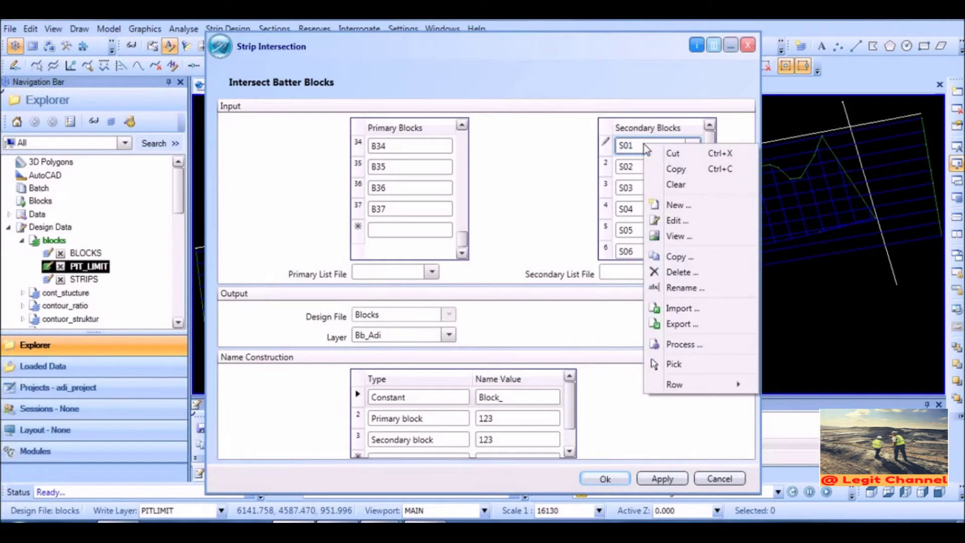
pyautogui.click(687, 186)
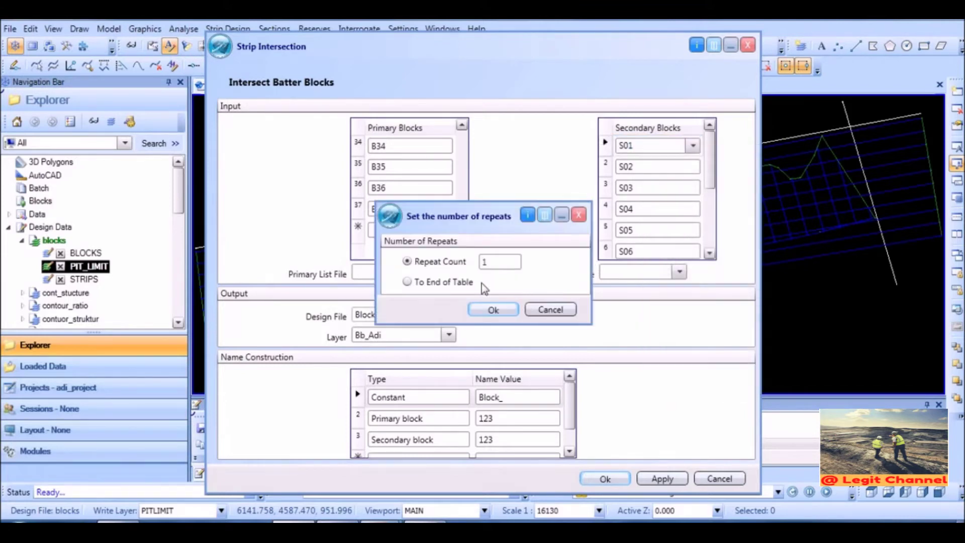
pyautogui.click(406, 281)
pyautogui.click(494, 309)
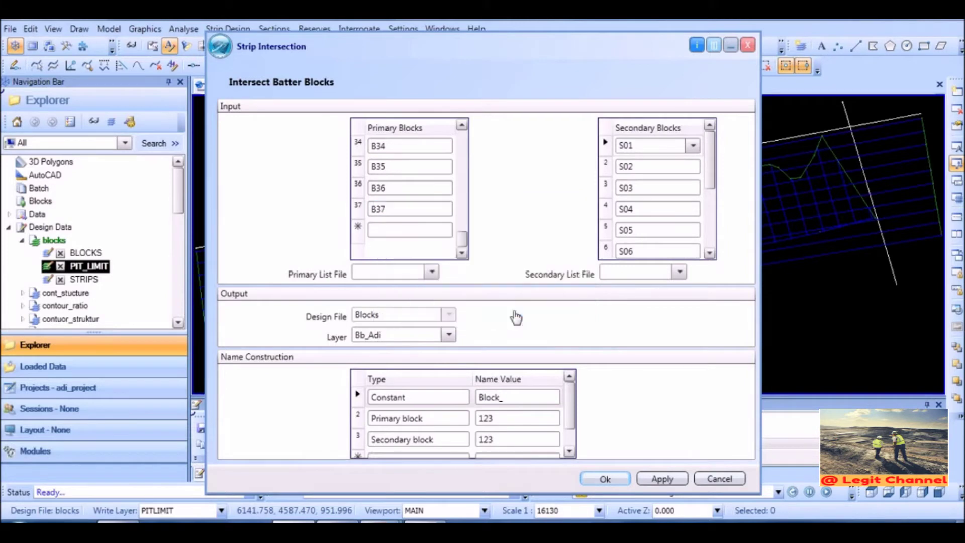
# Step: Start a row fill-down from the first entry of the Secondary Blocks list
pyautogui.moveTo(459, 249); pyautogui.dragTo(536, 149)
pyautogui.click(647, 147)
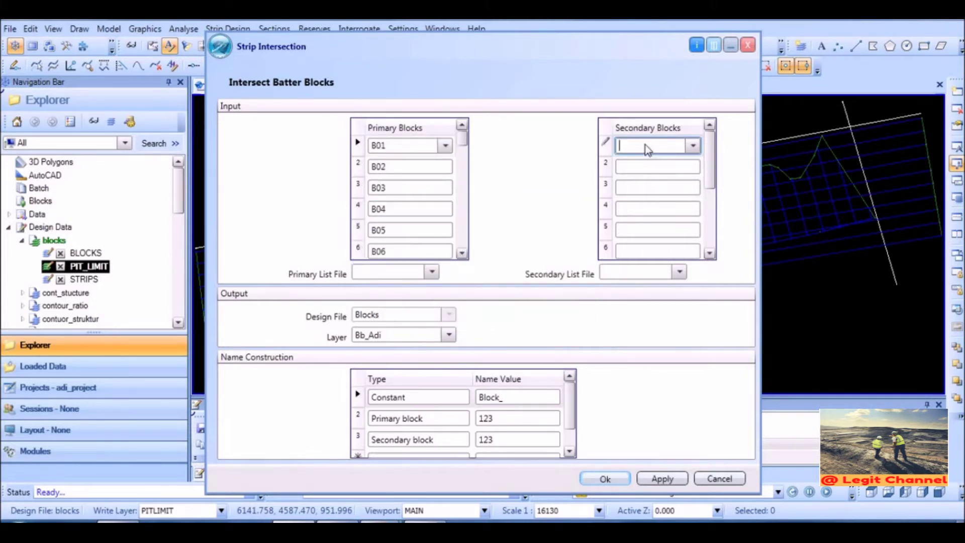
pyautogui.rightClick(642, 147)
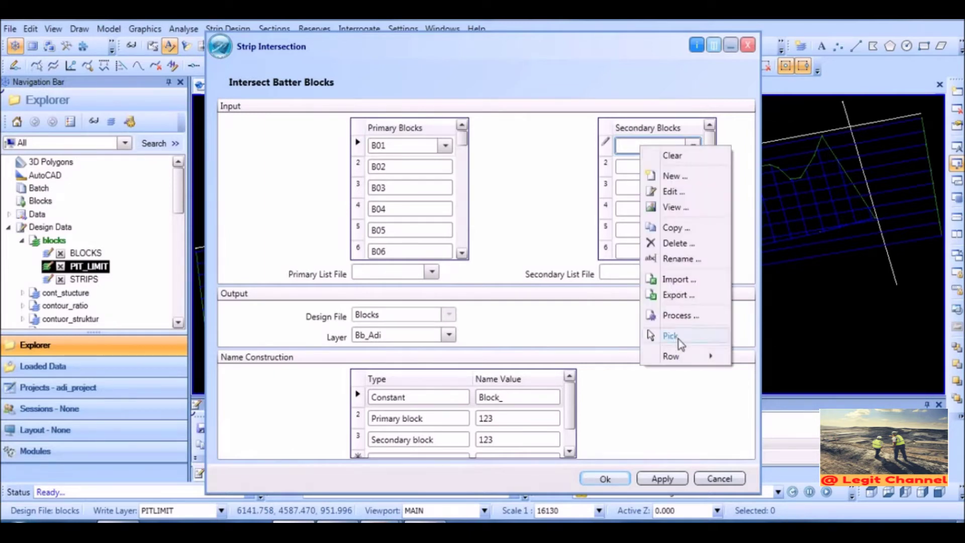
pyautogui.moveTo(683, 355)
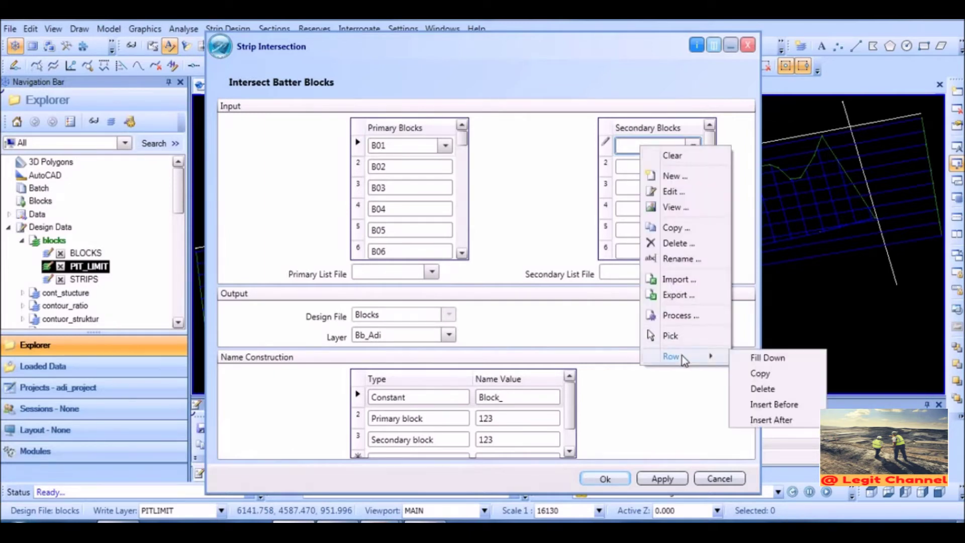
pyautogui.click(761, 358)
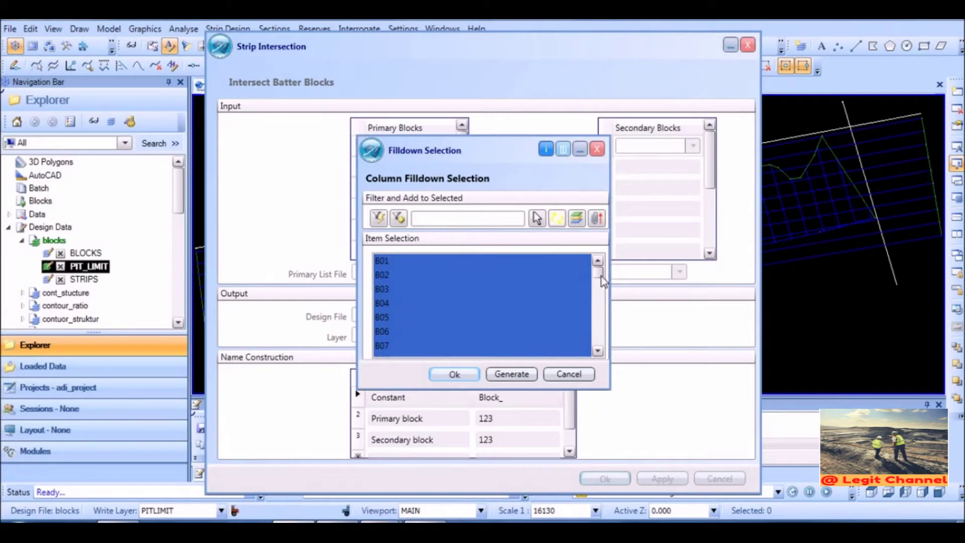
# Step: Fill the Secondary Blocks list with S01 to S09 only, excluding the B blocks and STRIM_LIMIT
pyautogui.moveTo(598, 274); pyautogui.dragTo(602, 352)
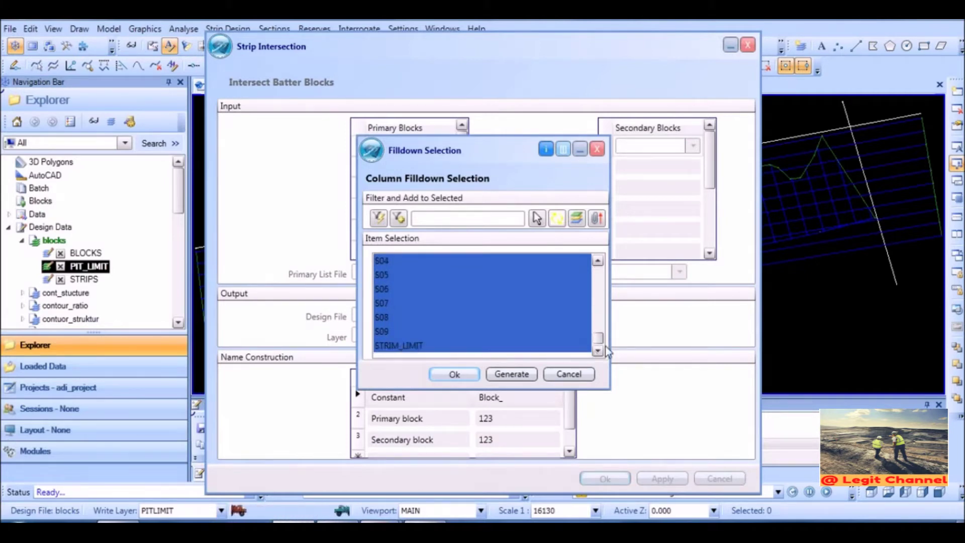
pyautogui.keyDown('ctrl'); pyautogui.click(397, 346); pyautogui.keyUp('ctrl')
pyautogui.moveTo(599, 346); pyautogui.dragTo(599, 316)
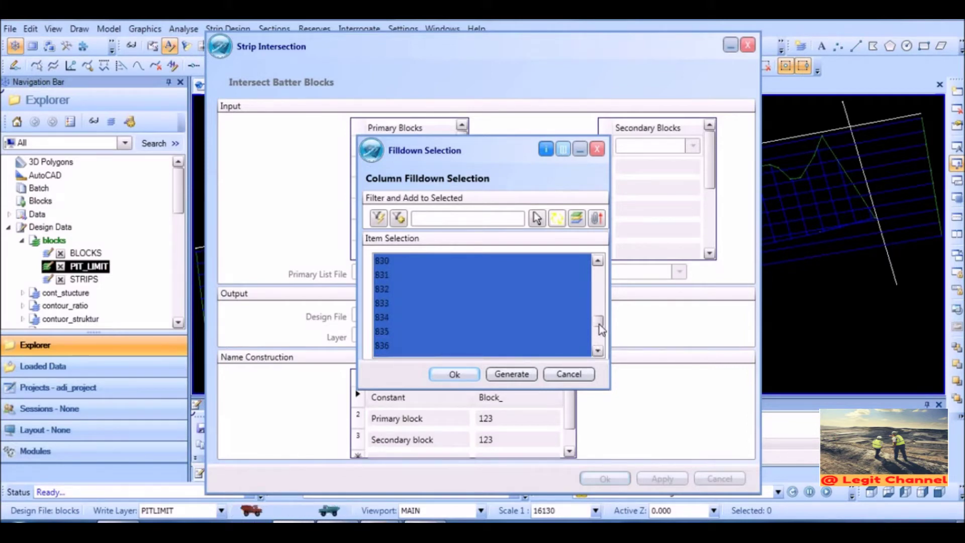
pyautogui.moveTo(599, 325); pyautogui.dragTo(600, 334)
pyautogui.click(485, 291)
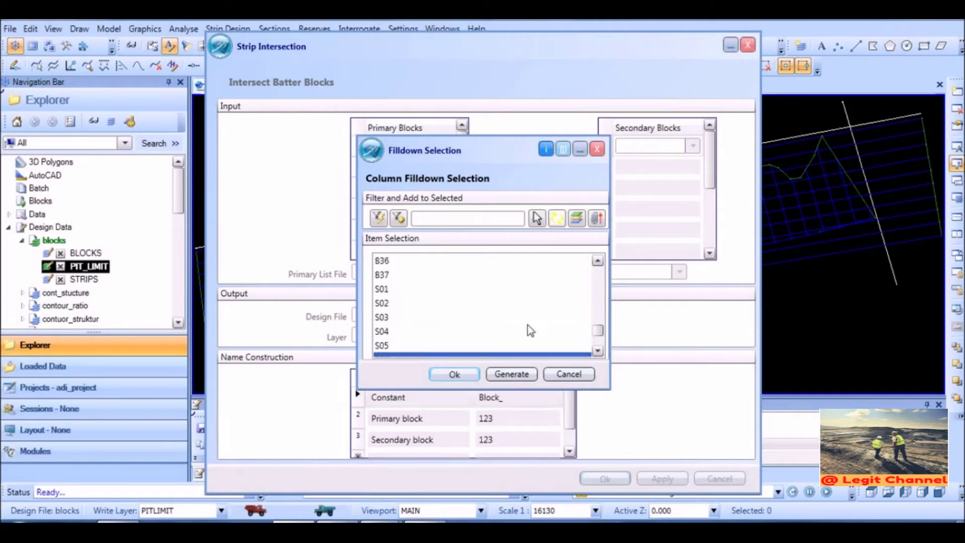
pyautogui.moveTo(385, 290); pyautogui.dragTo(388, 351)
pyautogui.moveTo(598, 333); pyautogui.dragTo(599, 347)
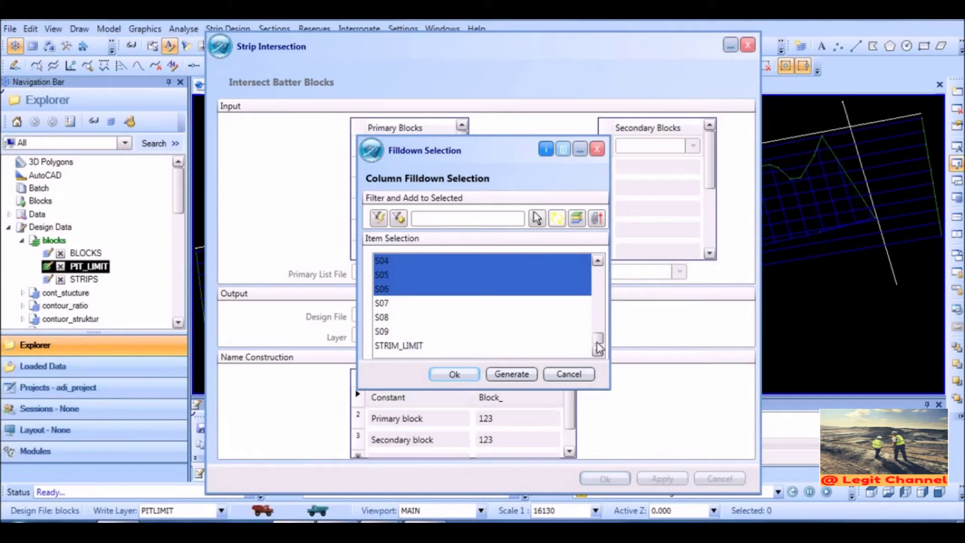
pyautogui.keyDown('shift'); pyautogui.click(402, 331); pyautogui.keyUp('shift')
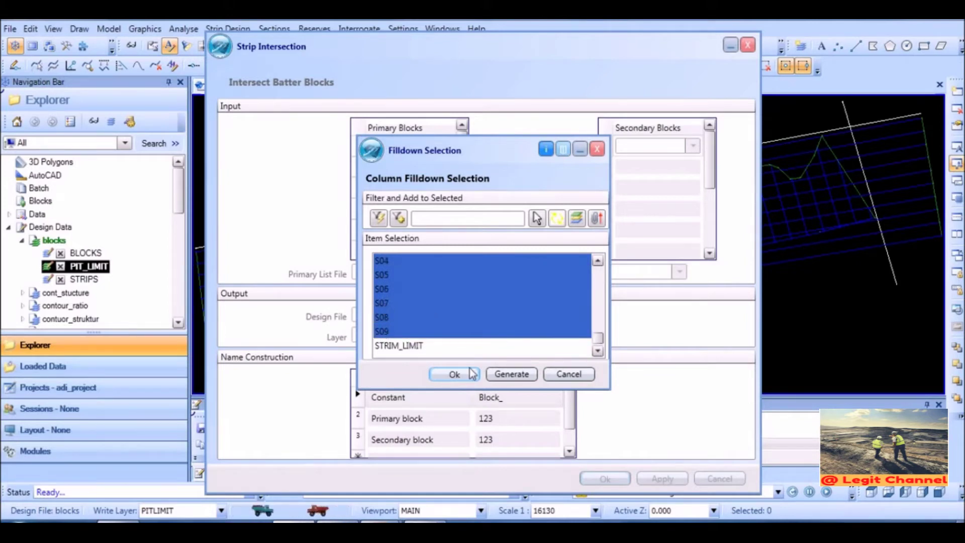
pyautogui.click(450, 374)
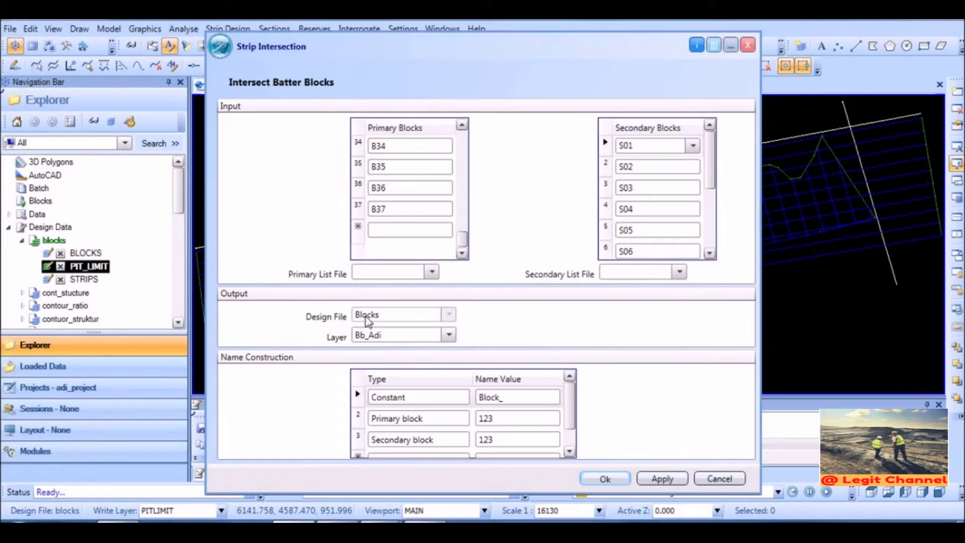
# Step: Set the intersection's output layer to BB_adi
pyautogui.click(411, 339)
pyautogui.press('BackSpace')
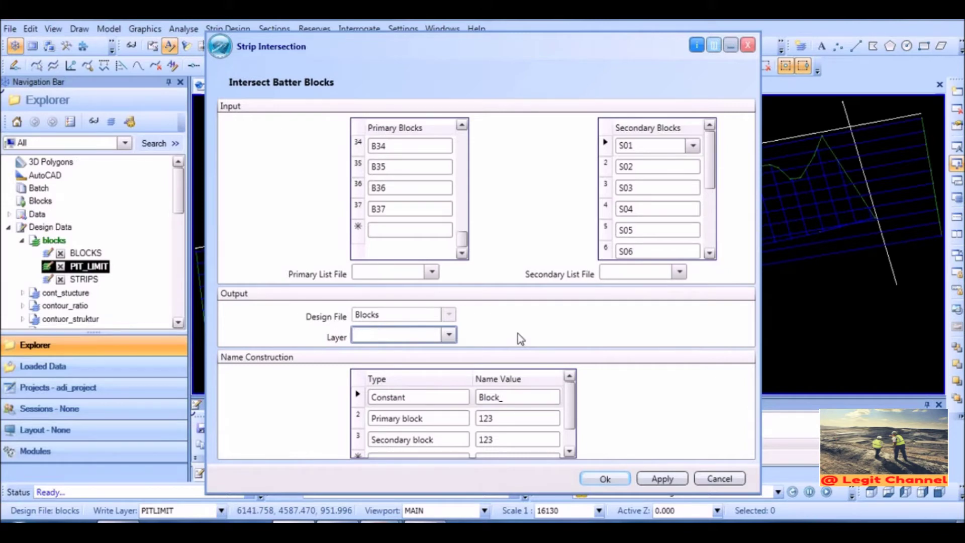
pyautogui.write('BB_adi')
# Step: Define the first name construction part as Constant with the value Block_
pyautogui.click(424, 398)
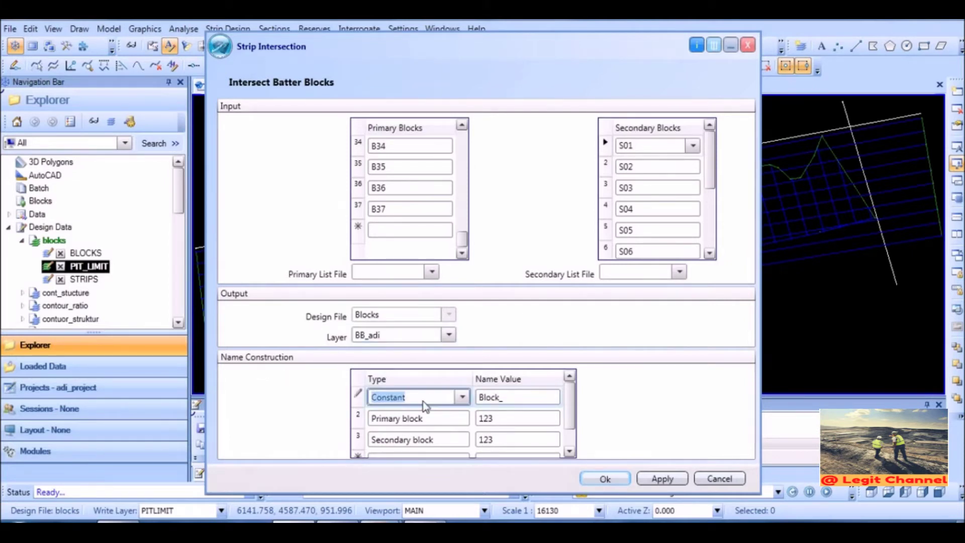
pyautogui.click(462, 397)
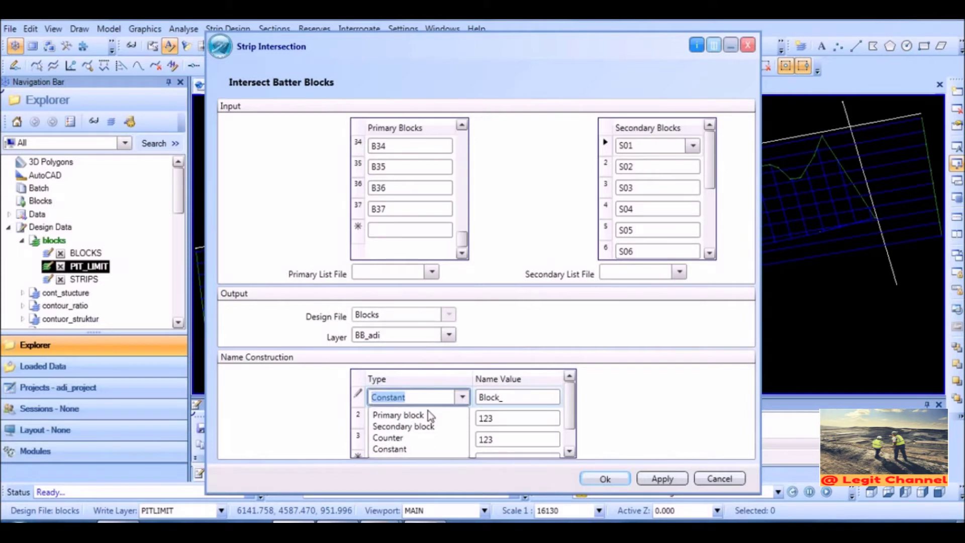
pyautogui.click(395, 453)
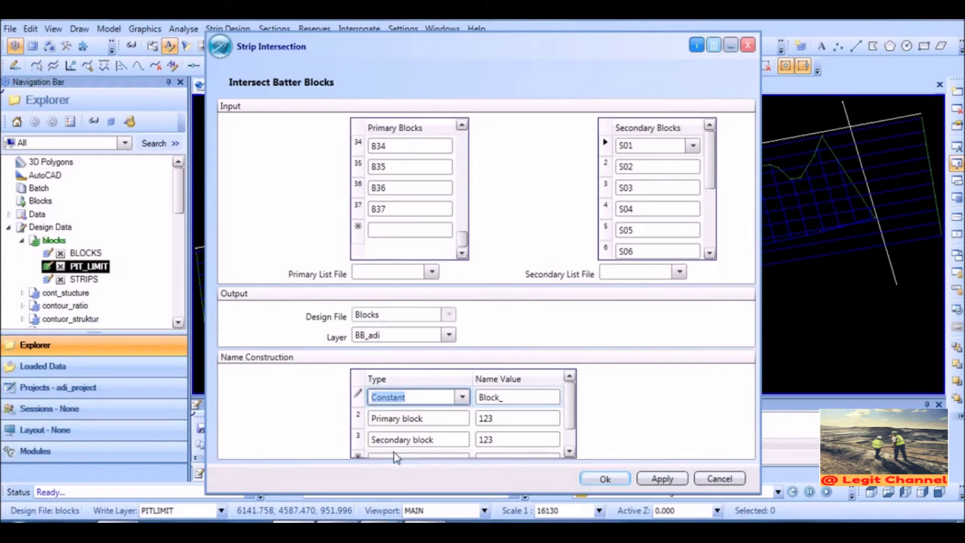
pyautogui.click(514, 398)
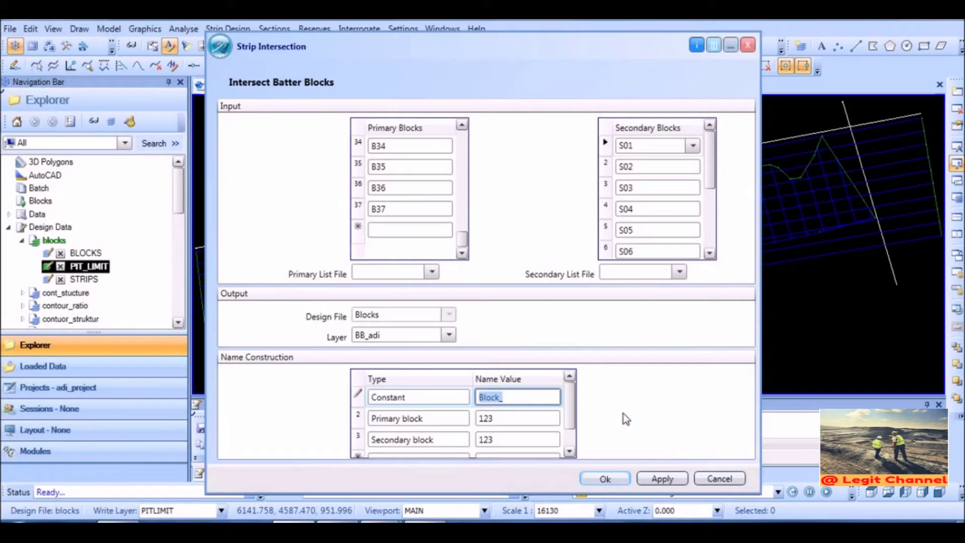
pyautogui.press('BackSpace')
pyautogui.write('Block_')
# Step: Set the second and third name parts to Primary block and Secondary block, and run the intersection
pyautogui.click(440, 421)
pyautogui.click(462, 419)
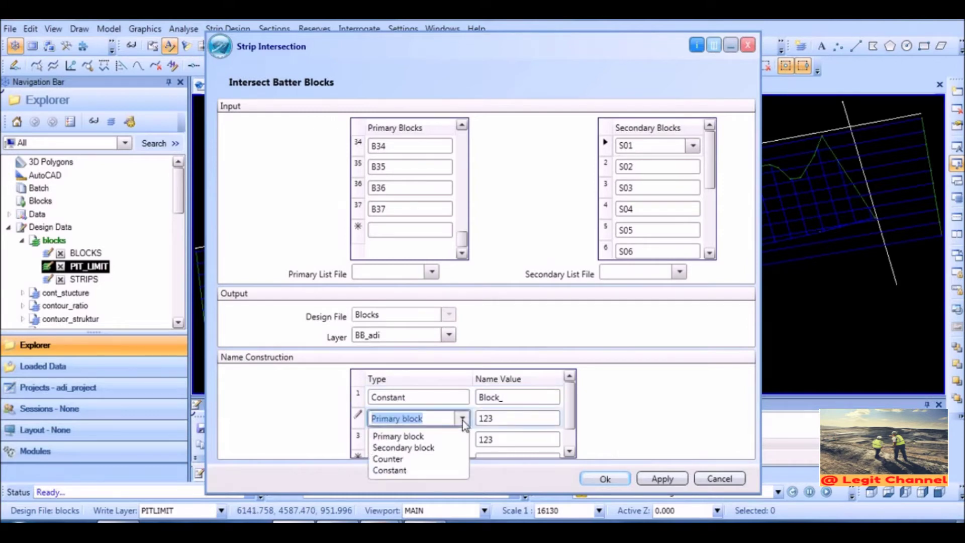
pyautogui.click(435, 436)
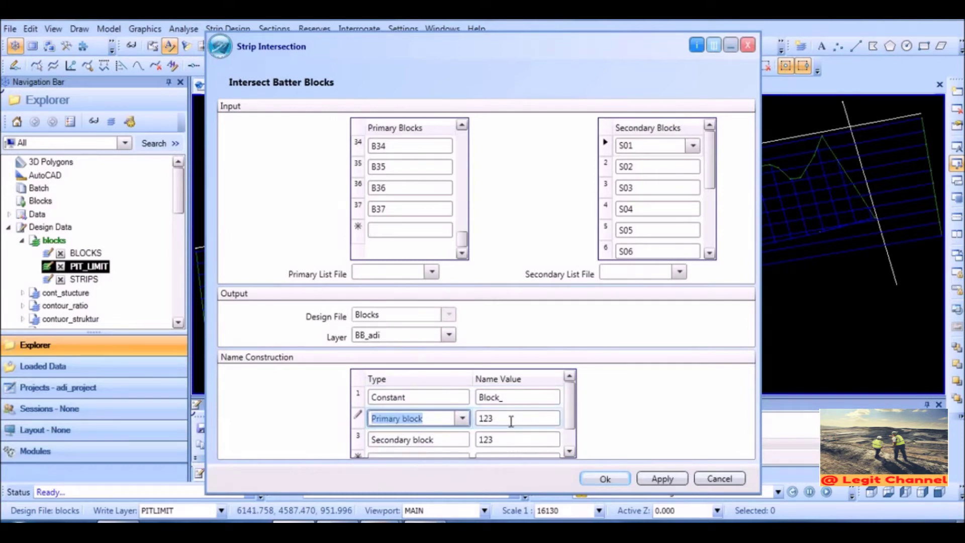
pyautogui.scroll(-1, 566, 429)
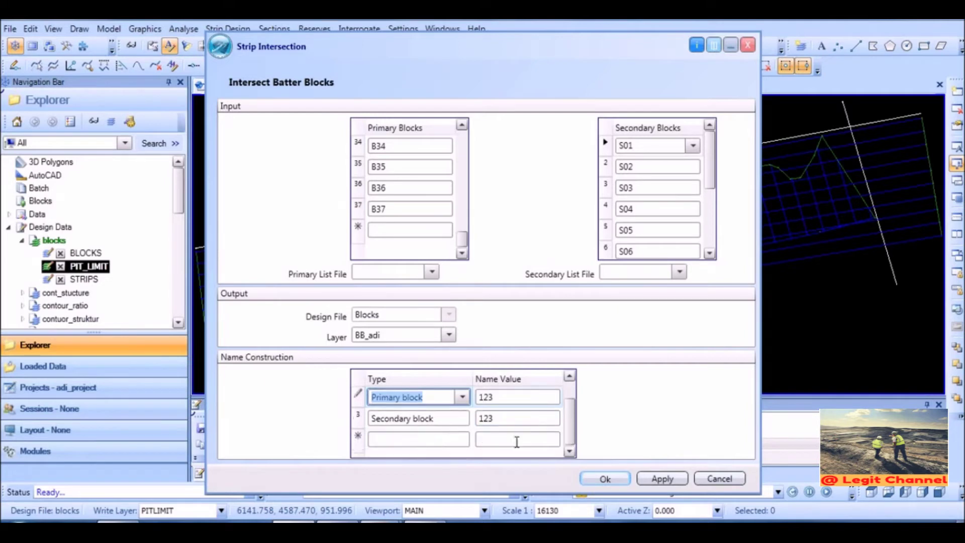
pyautogui.click(445, 421)
pyautogui.click(462, 418)
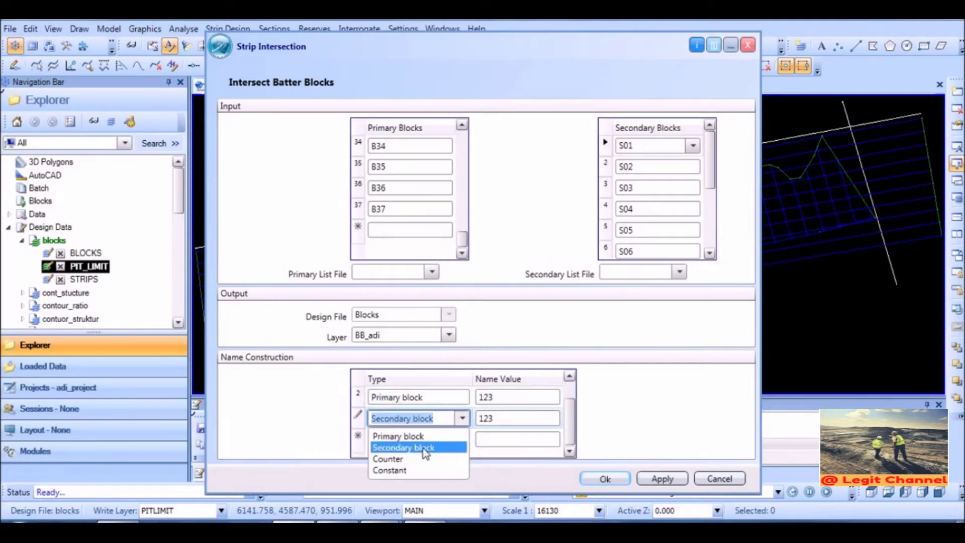
pyautogui.click(435, 448)
pyautogui.press('Return')
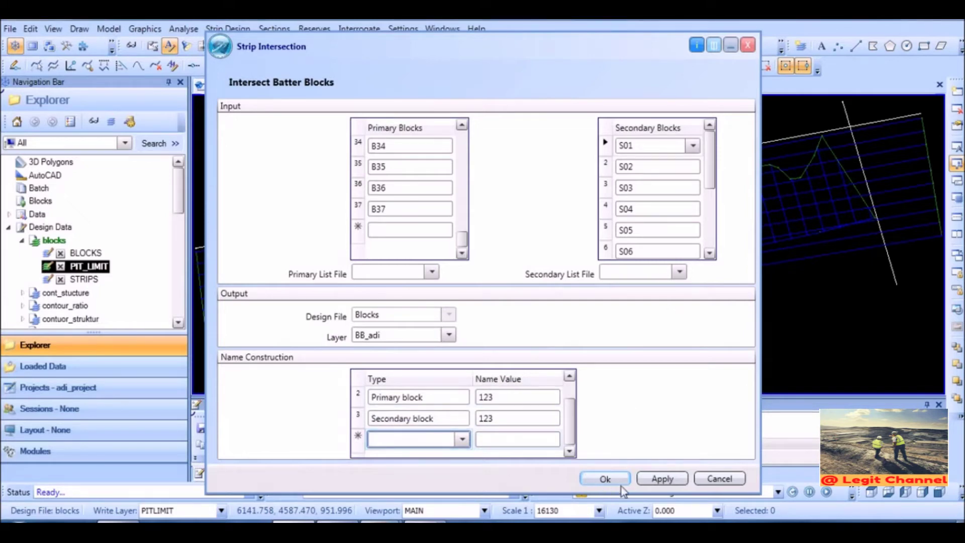
pyautogui.click(607, 479)
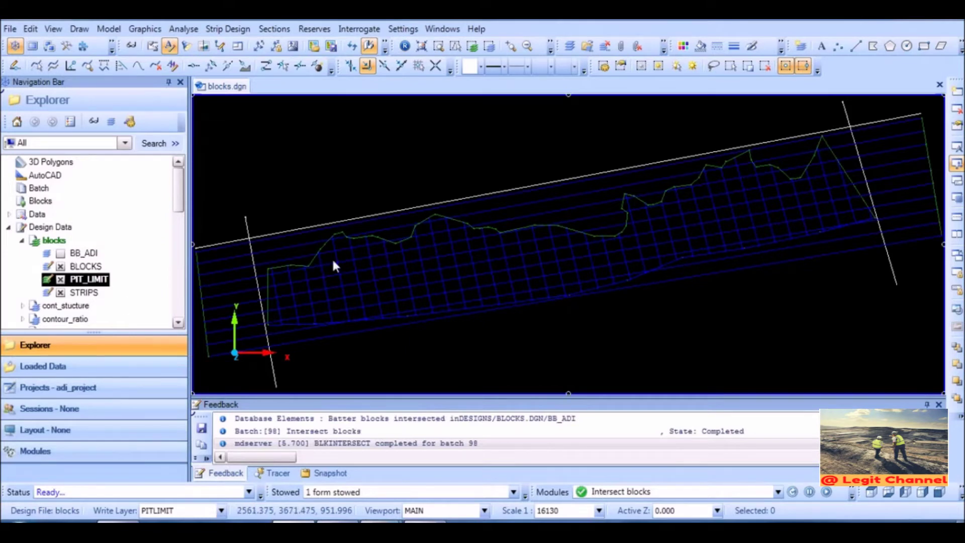
# Step: Remove the blocks design from the viewport and load only its BB_ADI layer
pyautogui.click(637, 46)
pyautogui.click(423, 319)
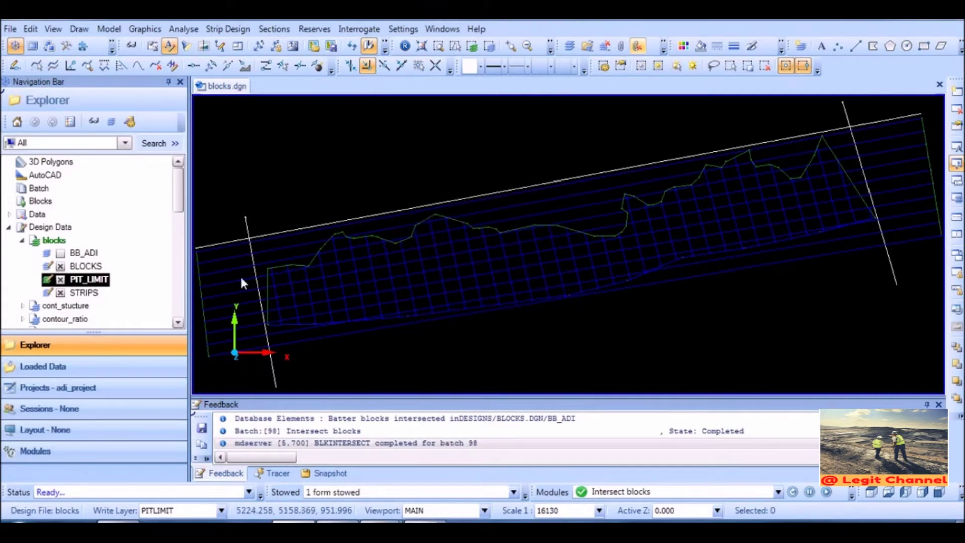
pyautogui.click(509, 311)
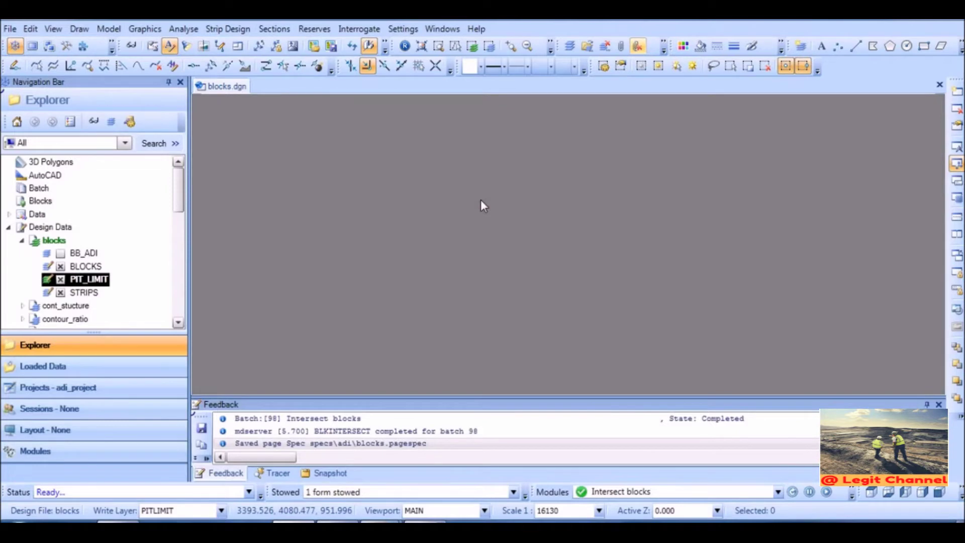
pyautogui.click(61, 254)
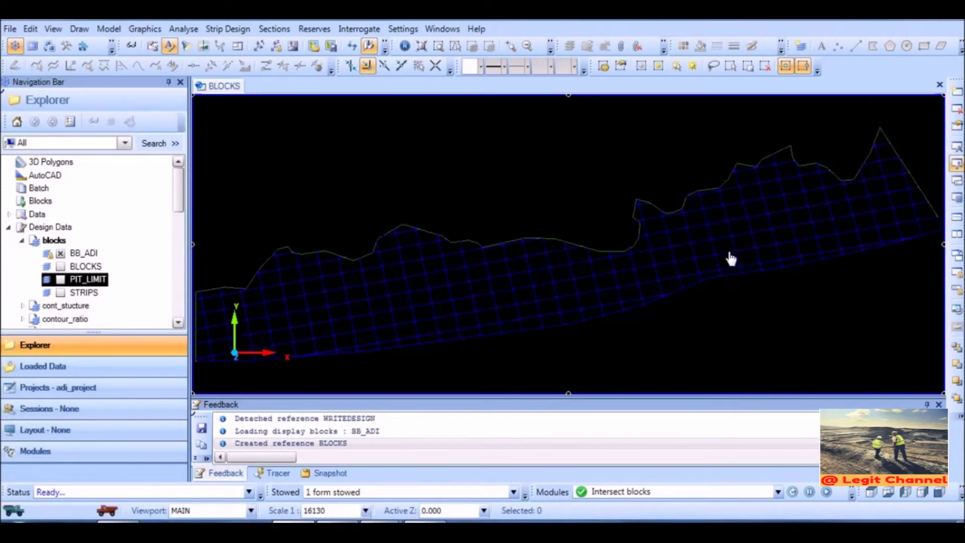
pyautogui.moveTo(541, 317)
pyautogui.mouseDown(button='middle')
pyautogui.moveTo(549, 271)
pyautogui.moveTo(492, 261)
pyautogui.moveTo(454, 310)
pyautogui.moveTo(571, 256)
pyautogui.moveTo(493, 306)
pyautogui.moveTo(502, 302)
pyautogui.mouseUp(button='middle')
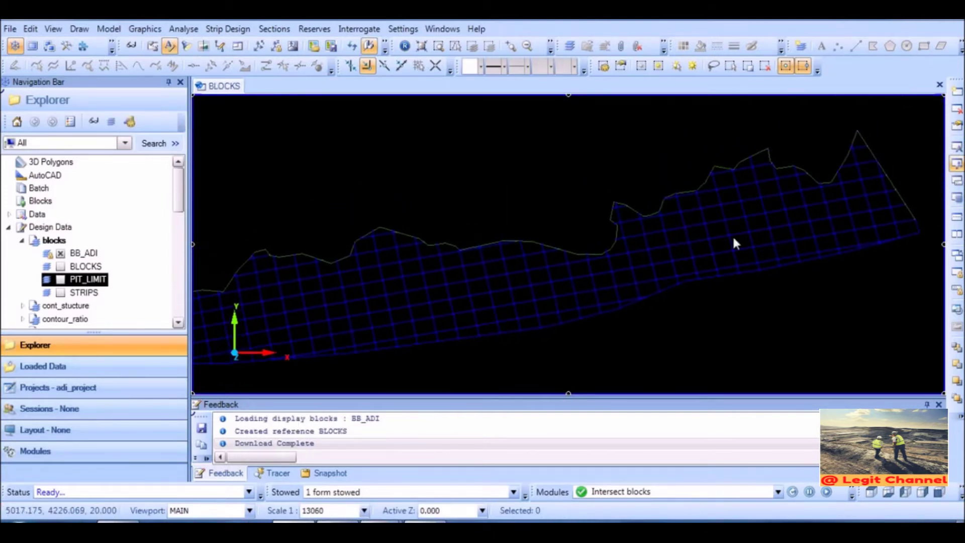
# Step: Turn on annotation for the BB_ADI layer so the block names can be read up close
pyautogui.click(171, 46)
pyautogui.click(171, 47)
pyautogui.scroll(5, 776, 201)
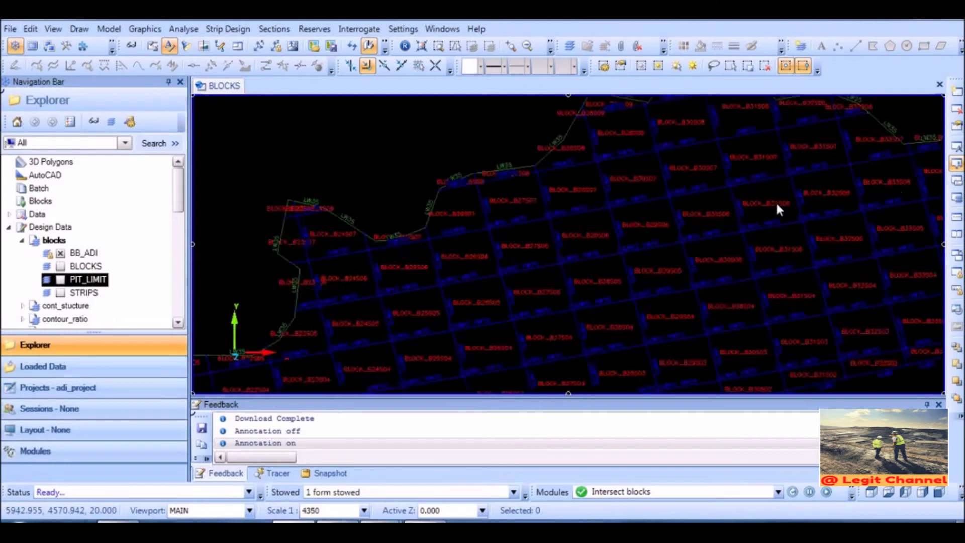
# Step: Examine the block names and shapes from the pit's eastern peak down to its lower-right corner
pyautogui.moveTo(776, 208); pyautogui.dragTo(483, 196, button='middle')
pyautogui.moveTo(668, 224); pyautogui.dragTo(575, 175, button='middle')
pyautogui.moveTo(859, 228); pyautogui.dragTo(512, 333, button='middle')
pyautogui.moveTo(779, 215); pyautogui.dragTo(578, 203, button='middle')
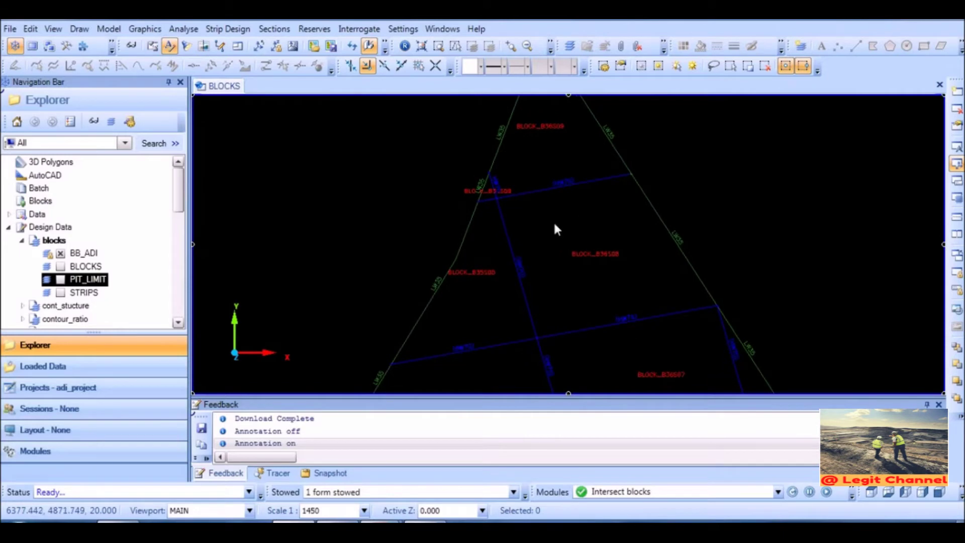
pyautogui.moveTo(670, 317); pyautogui.dragTo(575, 211, button='middle')
pyautogui.moveTo(672, 338); pyautogui.dragTo(611, 166, button='middle')
pyautogui.moveTo(710, 323); pyautogui.dragTo(637, 200, button='middle')
pyautogui.moveTo(683, 365); pyautogui.dragTo(799, 209, button='middle')
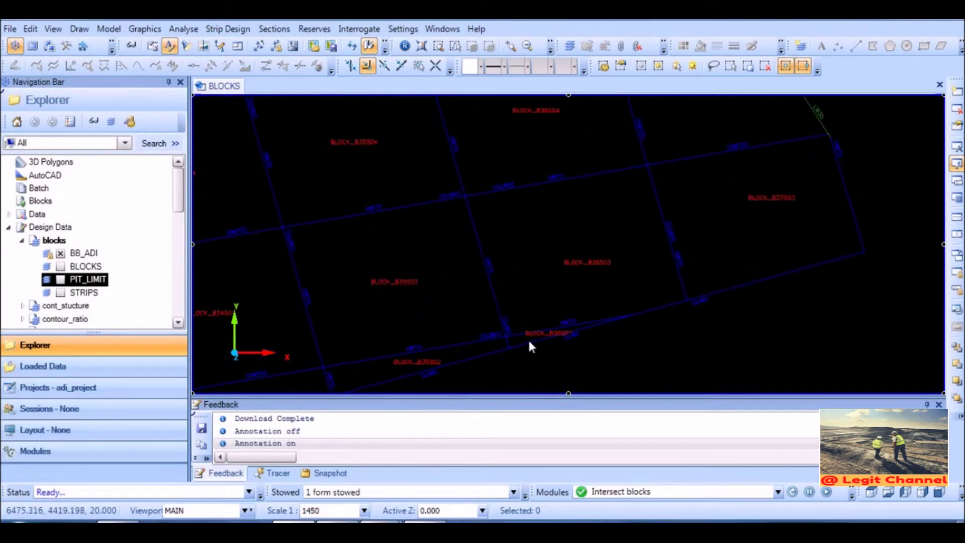
# Step: Try to delete the thin sliver block below BLOCK_B36S03 on the pit's lower edge
pyautogui.moveTo(530, 342)
pyautogui.click(521, 337)
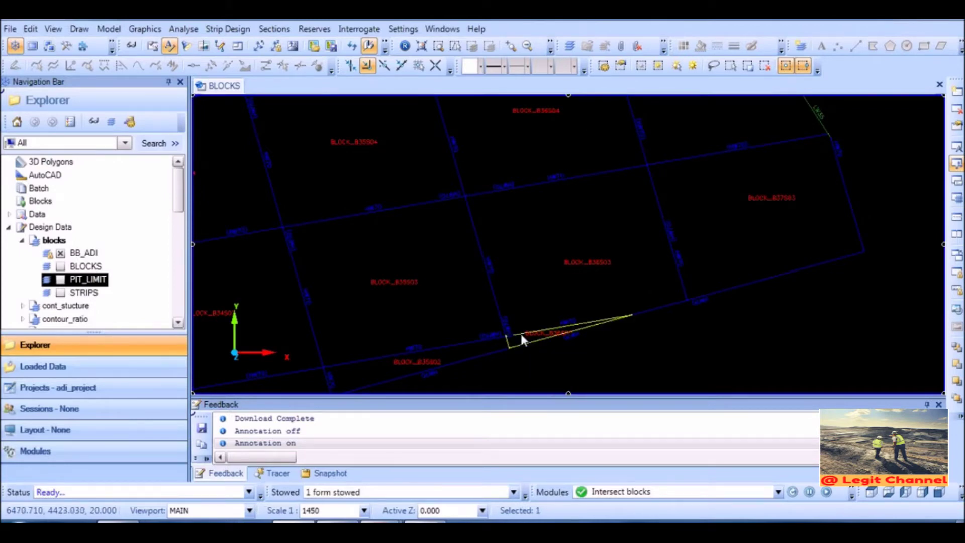
pyautogui.click(526, 186)
pyautogui.click(655, 350)
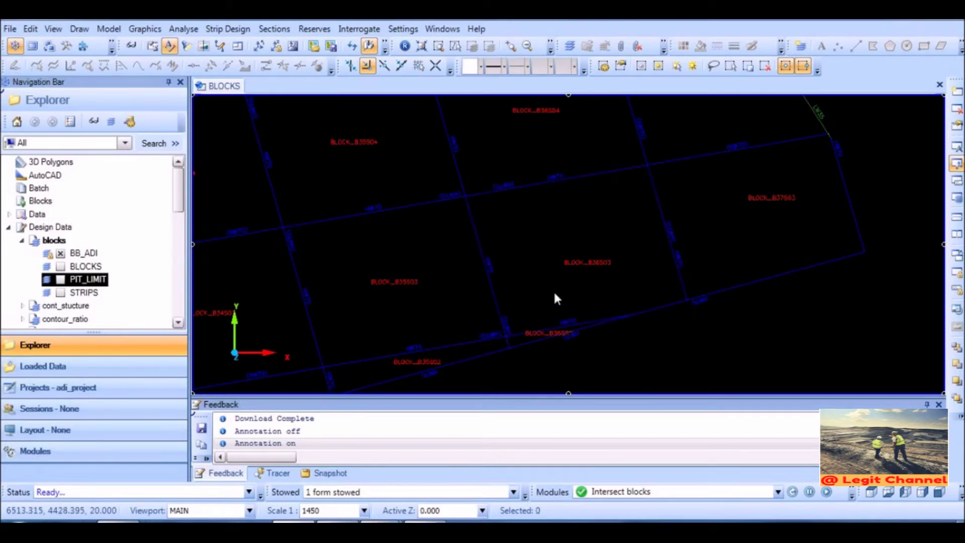
pyautogui.click(524, 350)
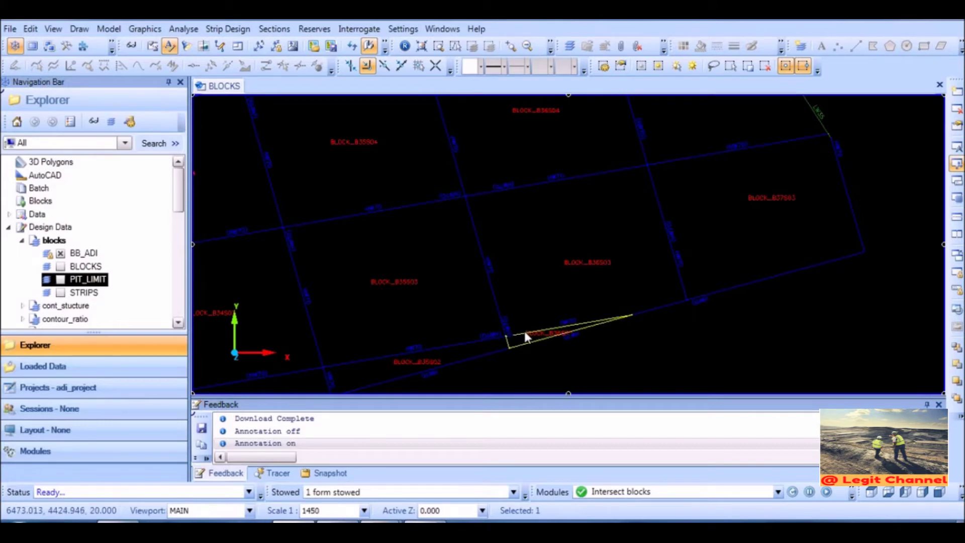
pyautogui.press('Delete')
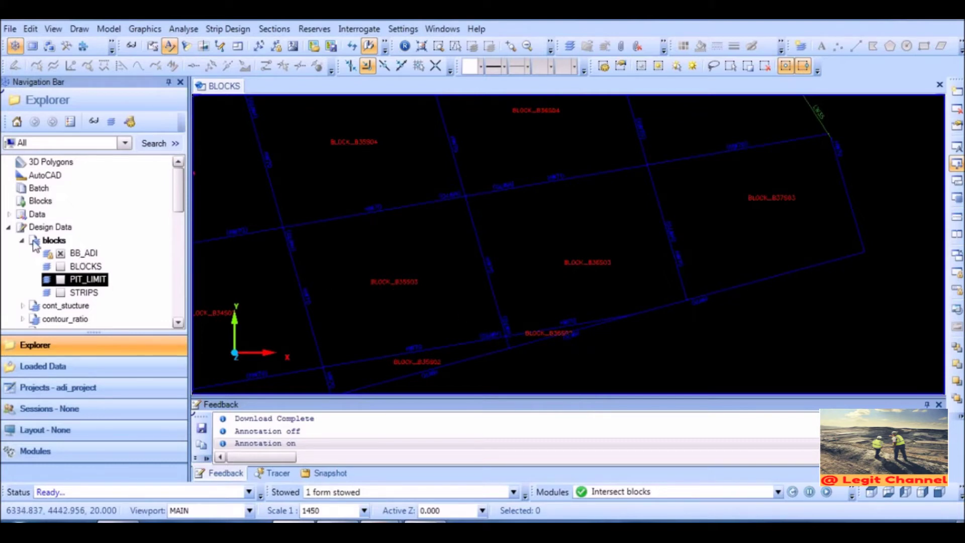
# Step: Collapse the design data, list the project's blocks and select BLOCK_B36S02
pyautogui.click(9, 228)
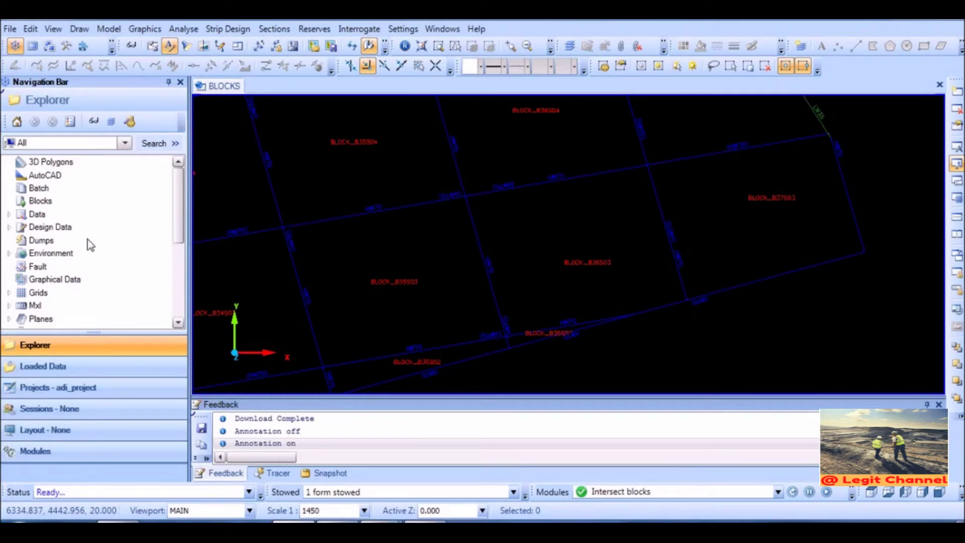
pyautogui.doubleClick(39, 201)
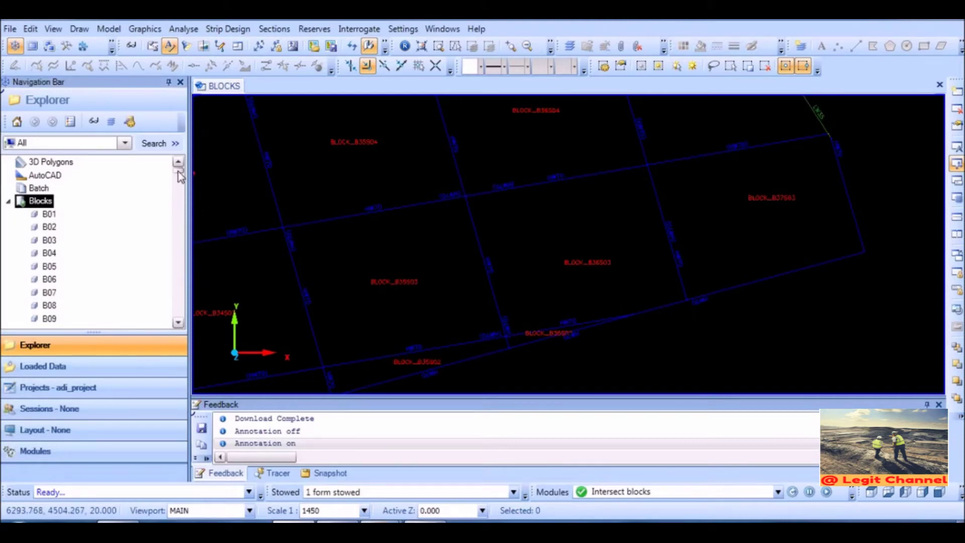
pyautogui.moveTo(180, 173); pyautogui.dragTo(181, 208)
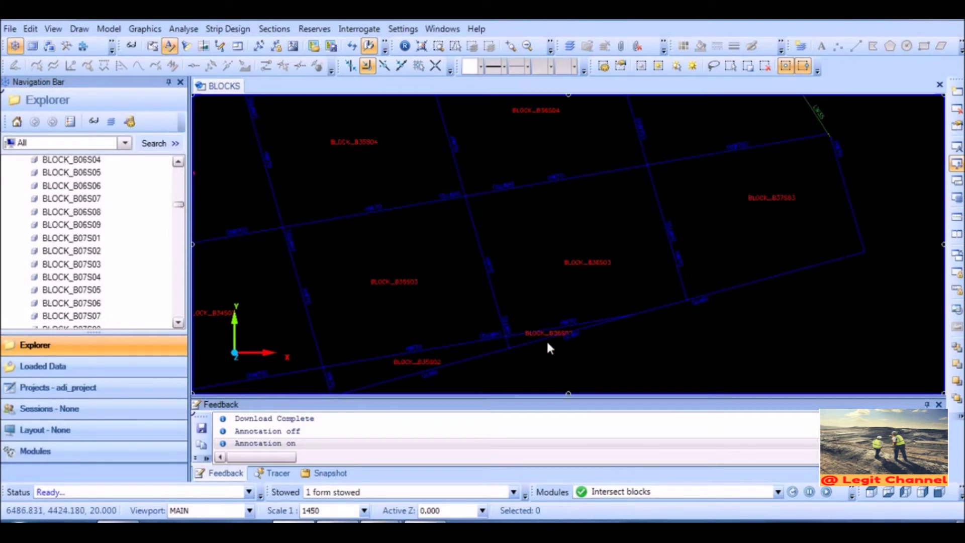
pyautogui.scroll(3, 550, 335)
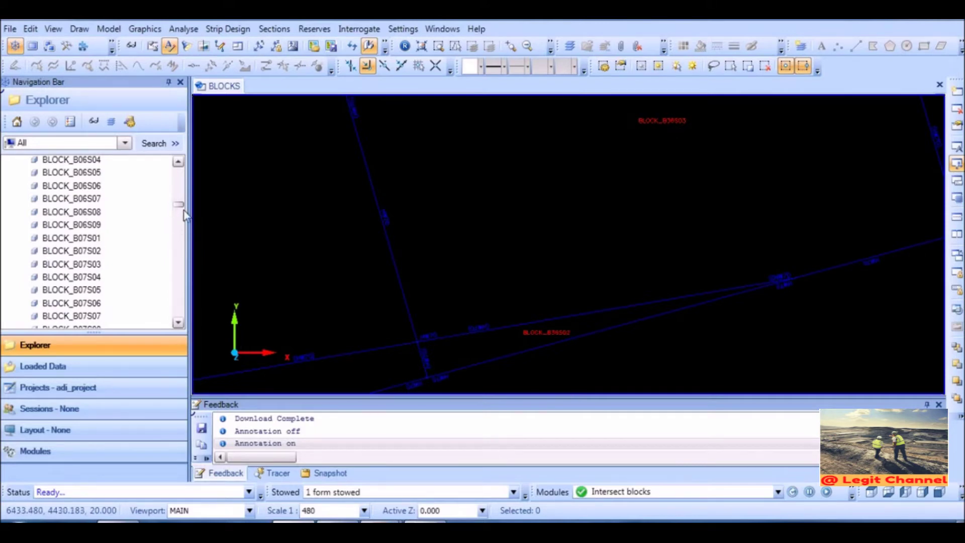
pyautogui.scroll(-1, 182, 206)
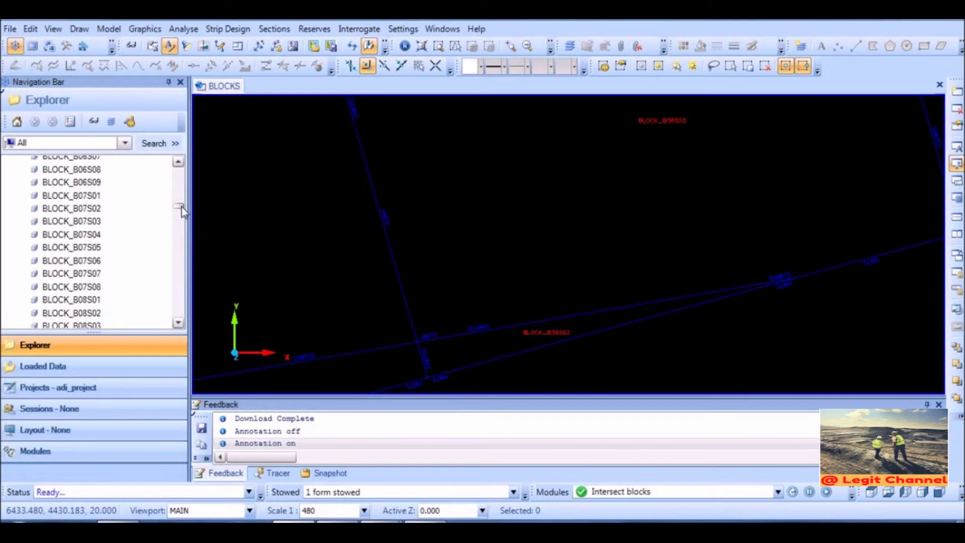
pyautogui.moveTo(182, 207); pyautogui.dragTo(179, 303)
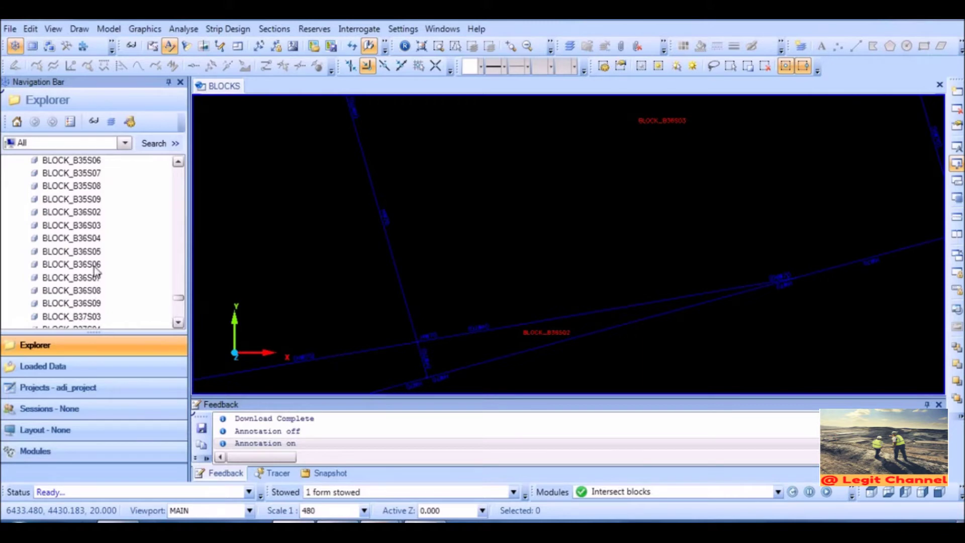
pyautogui.click(75, 212)
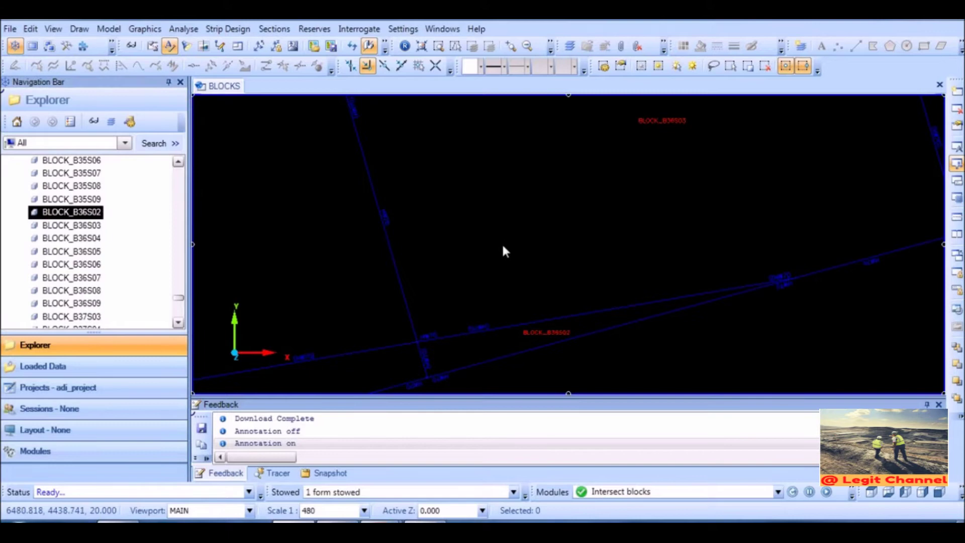
# Step: Set up a Merge Batter Blocks process with BLOCK_B36S02 and BLOCK_B36S03 as the input blocks
pyautogui.rightClick(92, 215)
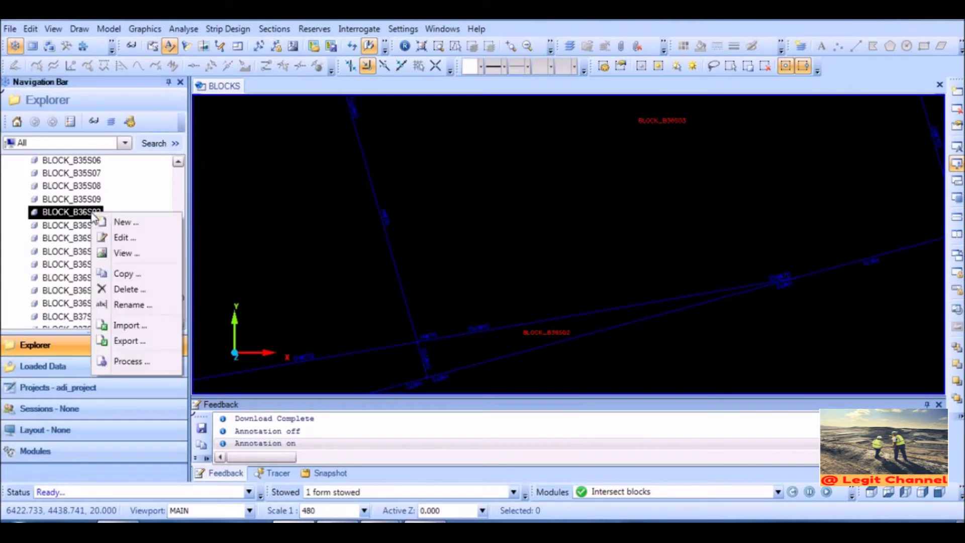
pyautogui.click(129, 362)
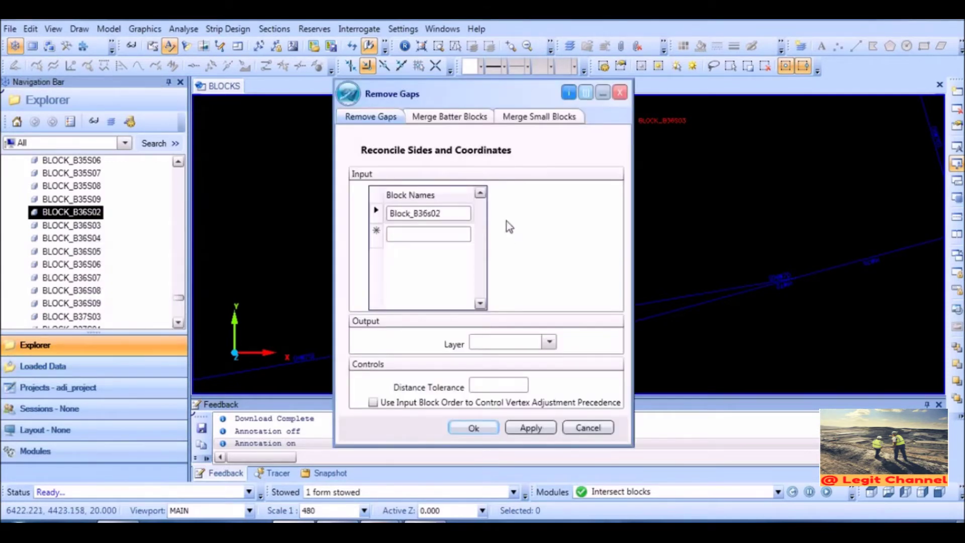
pyautogui.click(462, 119)
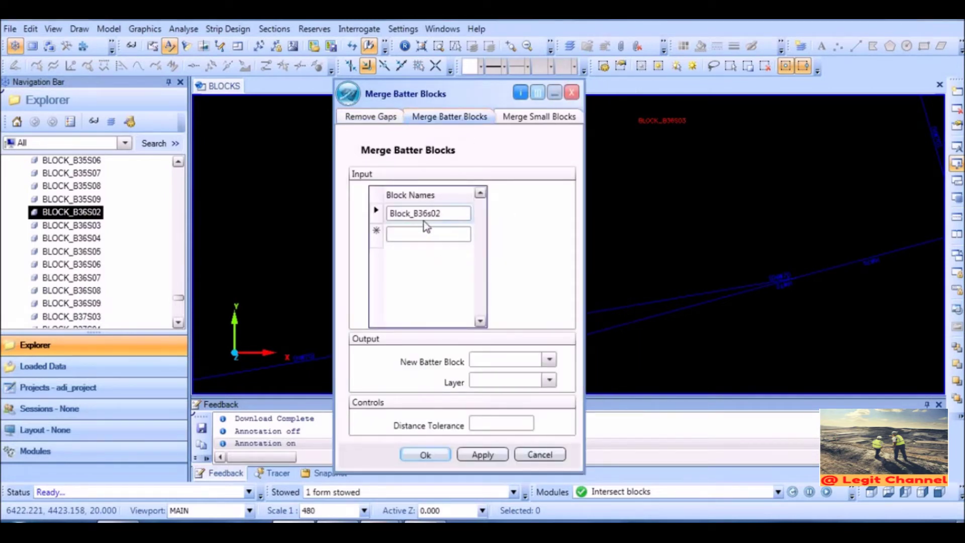
pyautogui.click(422, 235)
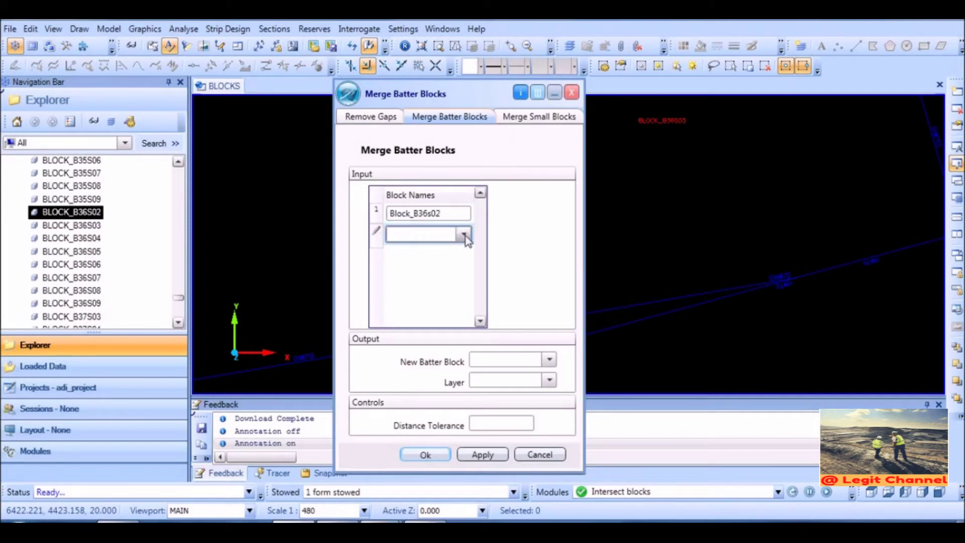
pyautogui.moveTo(452, 89); pyautogui.dragTo(314, 35)
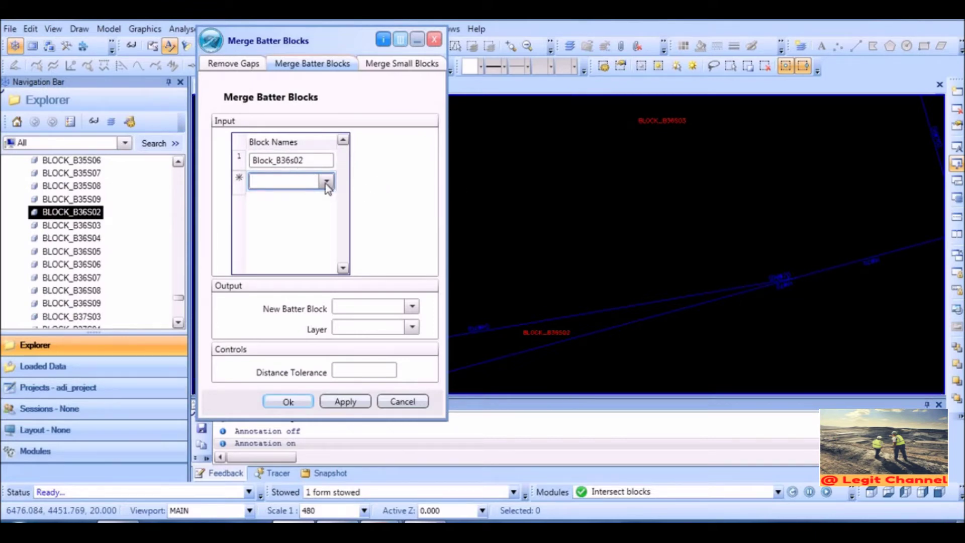
pyautogui.click(326, 182)
pyautogui.moveTo(327, 212); pyautogui.dragTo(326, 350)
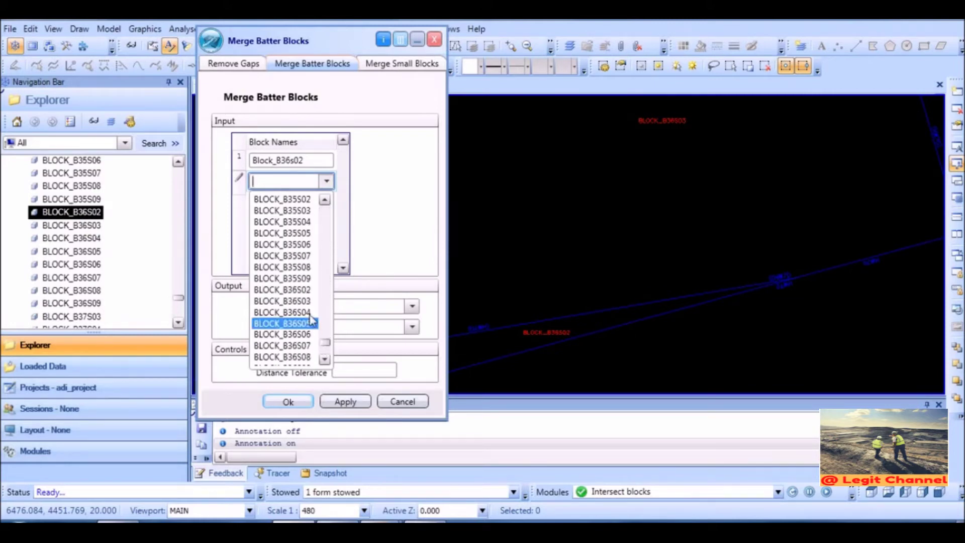
pyautogui.click(282, 301)
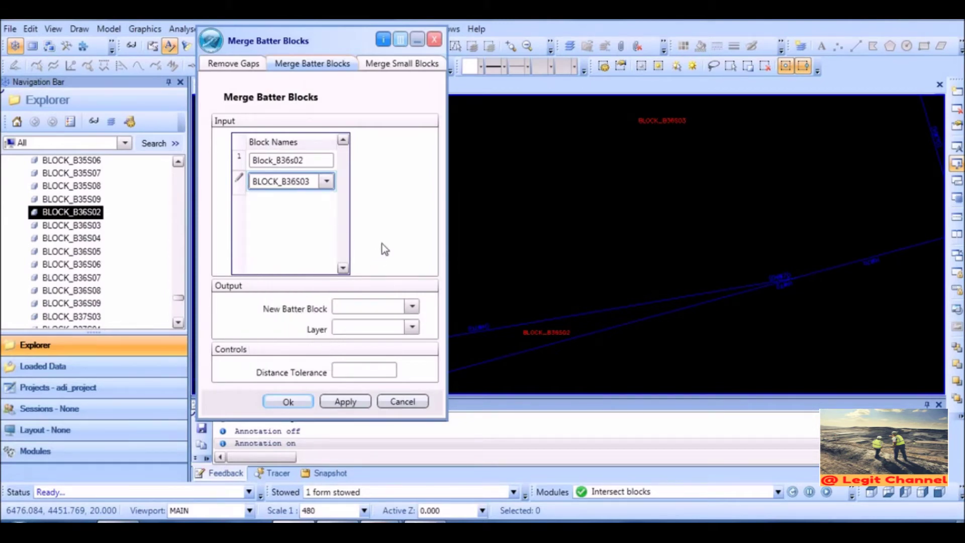
# Step: Output the merged batter block as BLOCK_B36S03 on layer BB_ADI and run the merge, accepting the existing layer
pyautogui.click(412, 308)
pyautogui.moveTo(410, 337); pyautogui.dragTo(418, 469)
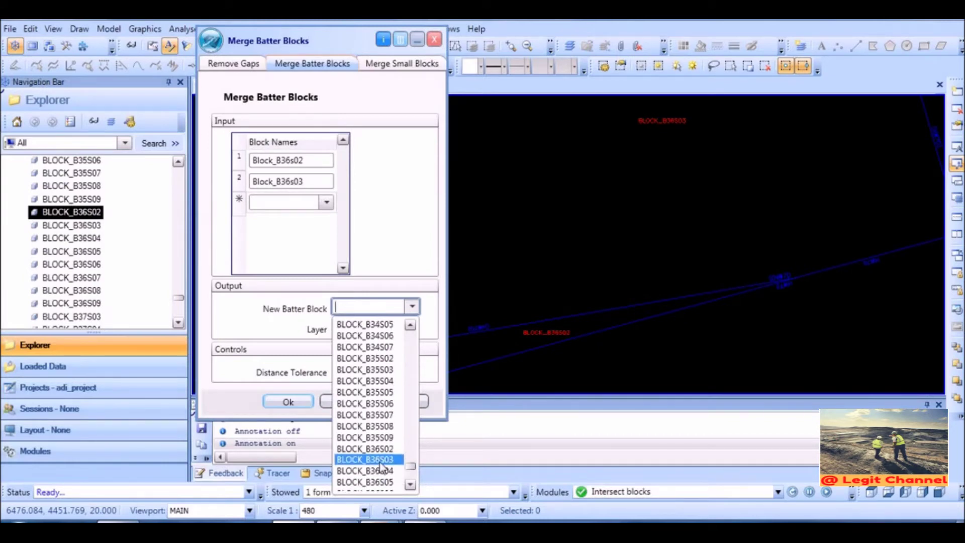
pyautogui.click(380, 460)
pyautogui.click(412, 328)
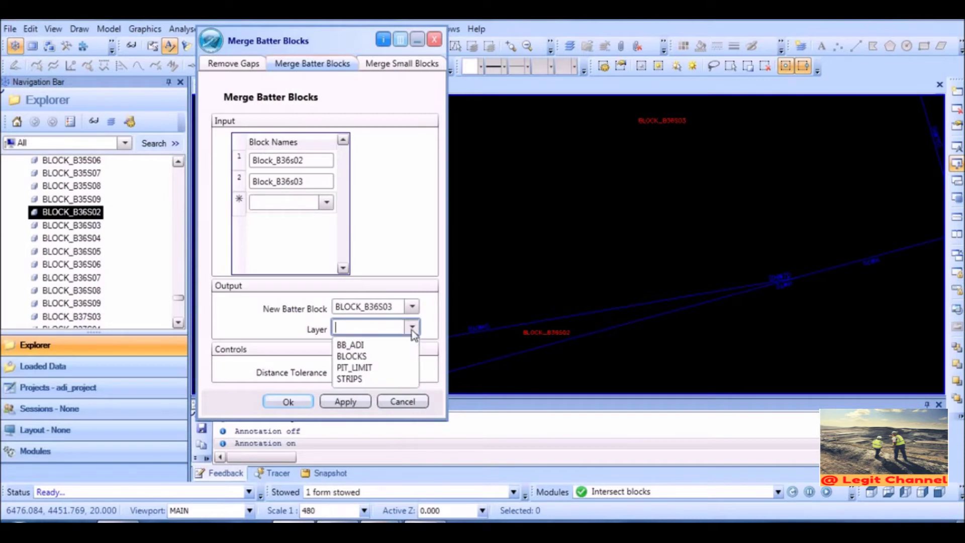
pyautogui.click(350, 344)
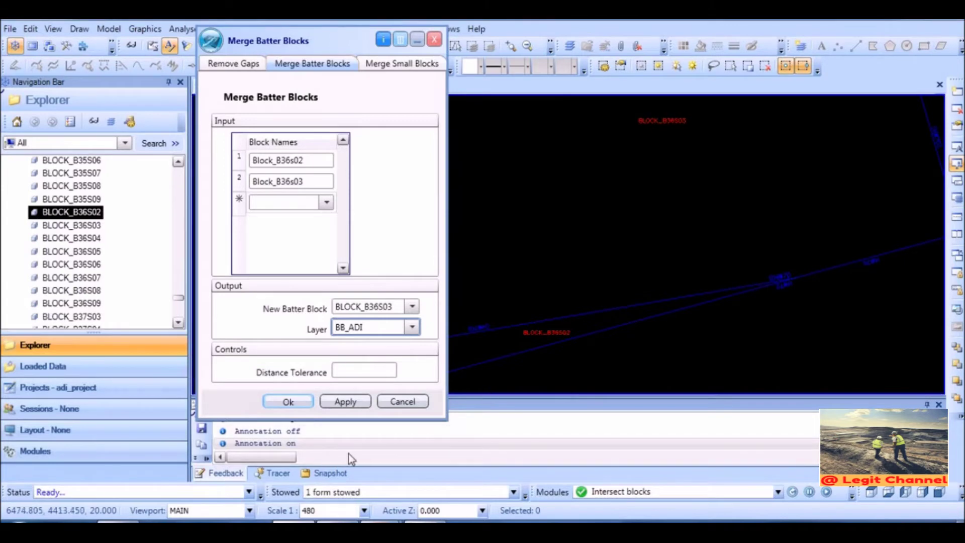
pyautogui.click(287, 402)
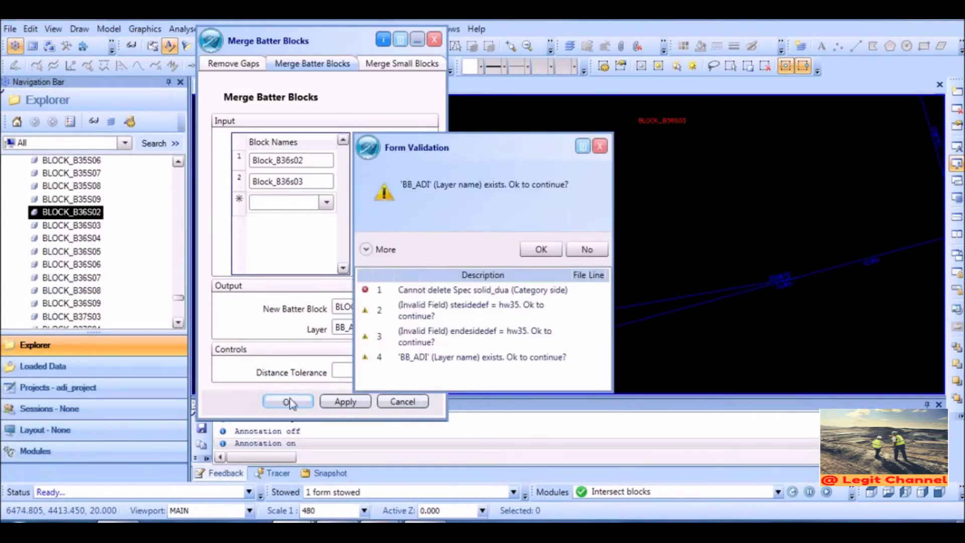
pyautogui.click(541, 250)
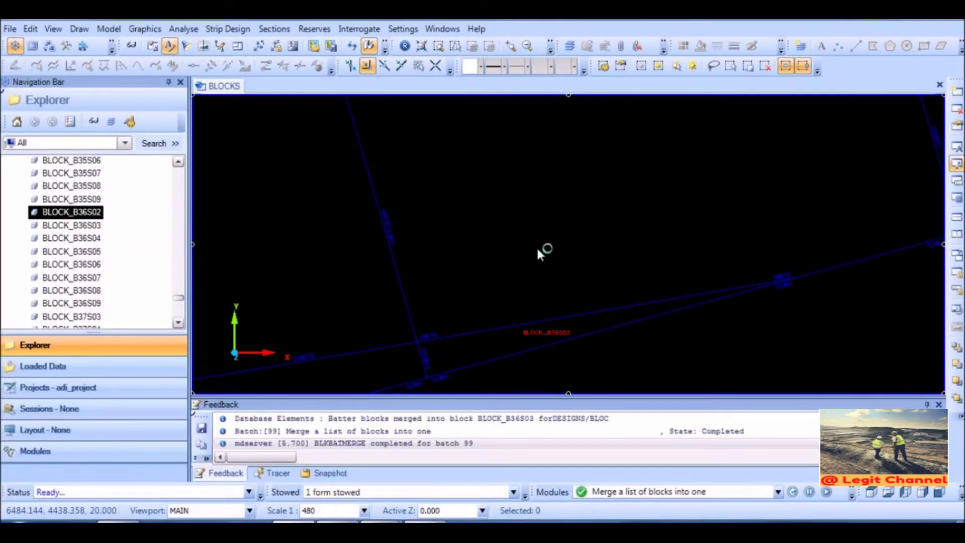
# Step: Compare the outlines of the leftover BLOCK_B36S02 sliver and the merged BLOCK_B36S03 by selecting each one
pyautogui.moveTo(593, 216); pyautogui.dragTo(570, 200, button='middle')
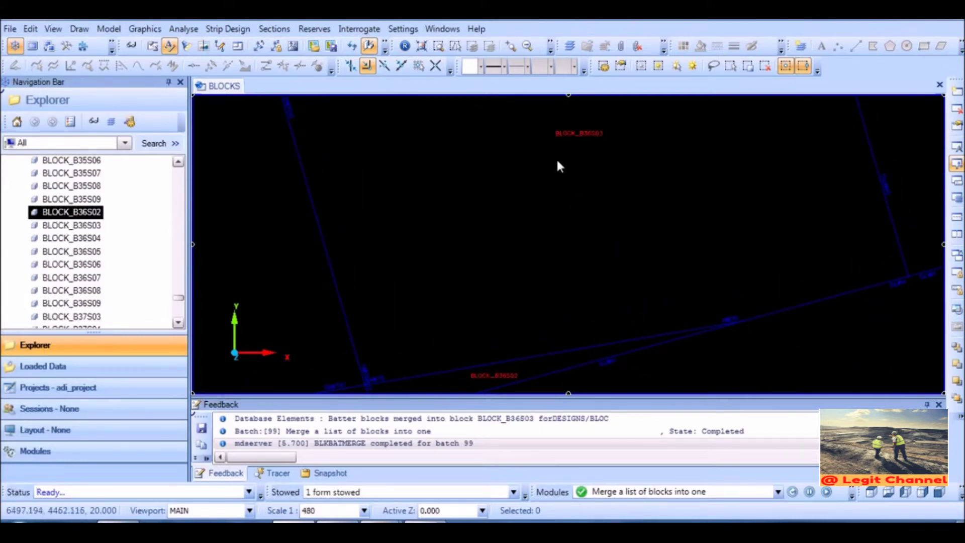
pyautogui.moveTo(558, 164); pyautogui.dragTo(532, 151, button='middle')
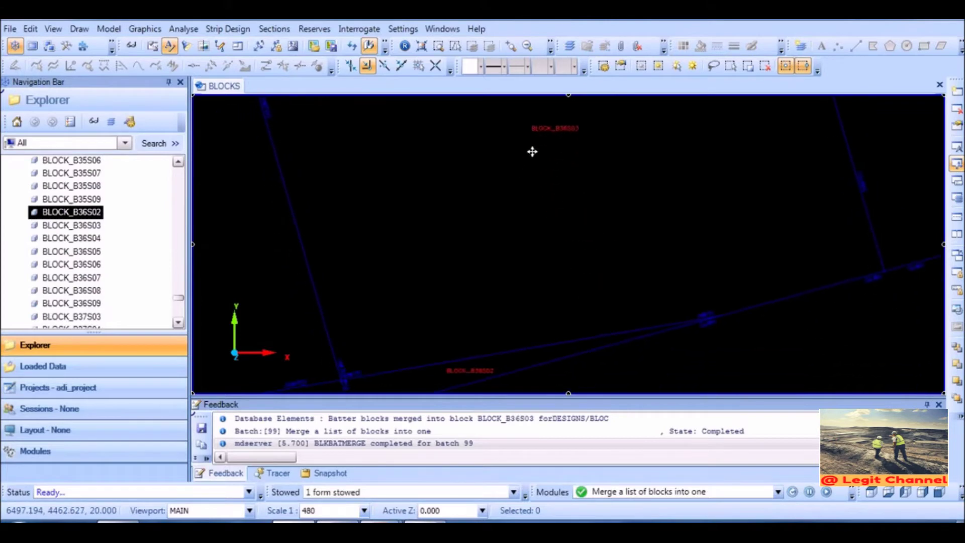
pyautogui.click(602, 345)
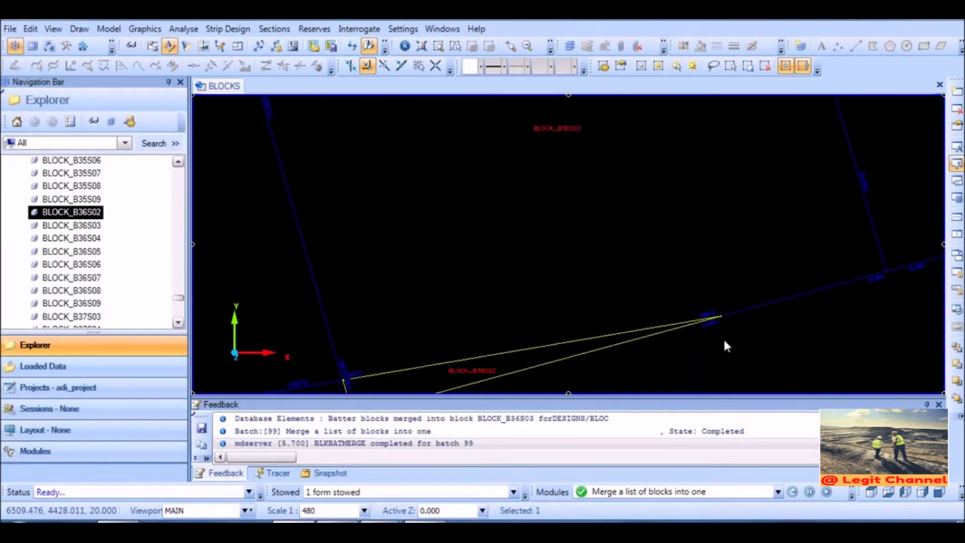
pyautogui.click(750, 307)
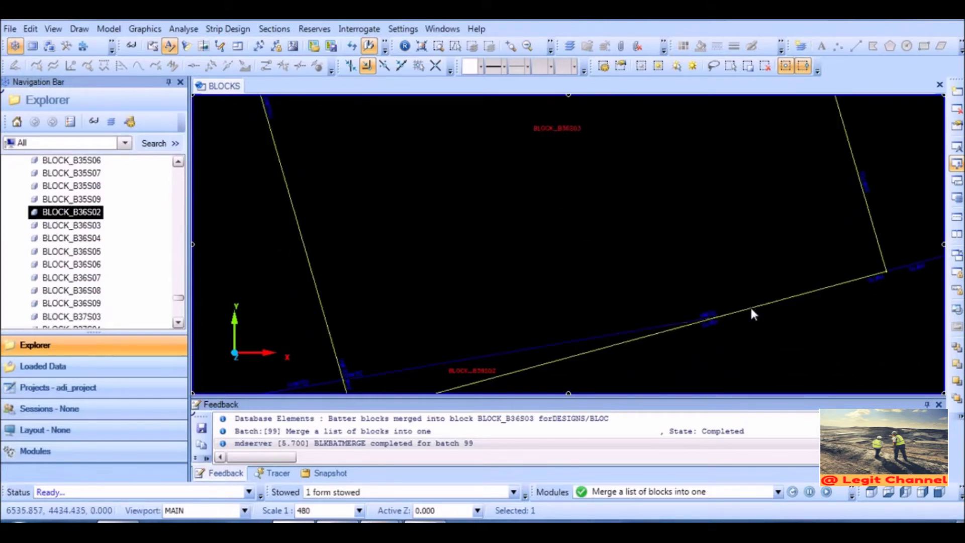
pyautogui.moveTo(751, 313)
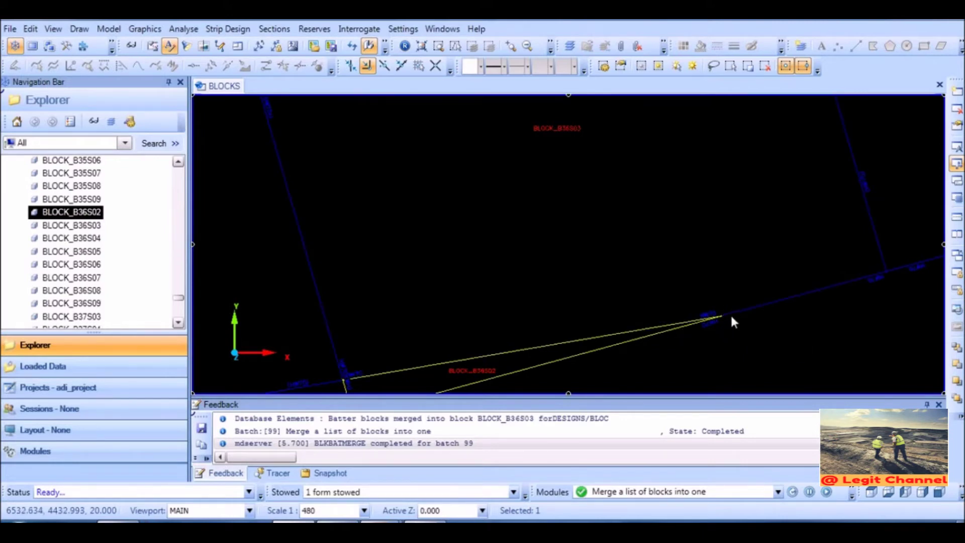
pyautogui.moveTo(586, 254); pyautogui.dragTo(618, 213, button='middle')
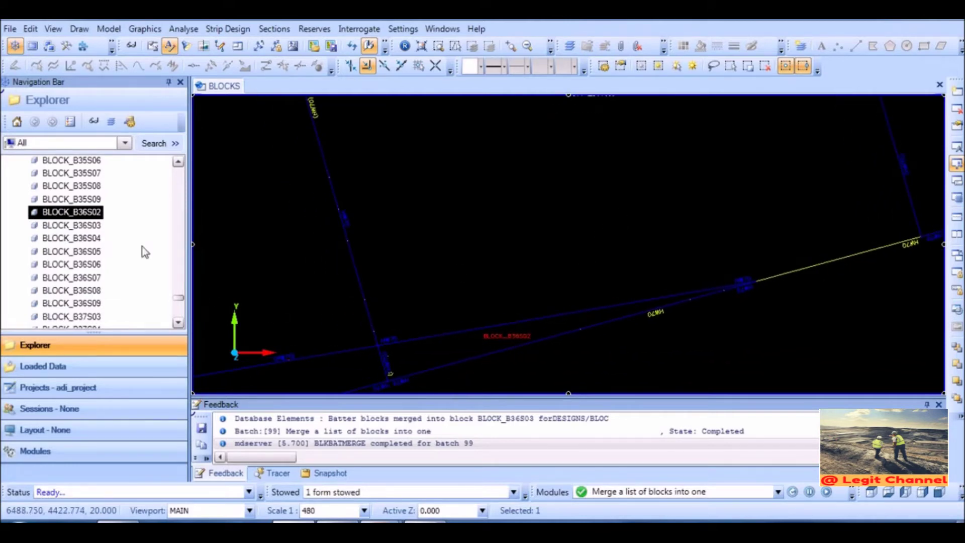
# Step: Delete the leftover batter block BLOCK_B36S02 from the project's blocks
pyautogui.click(88, 217)
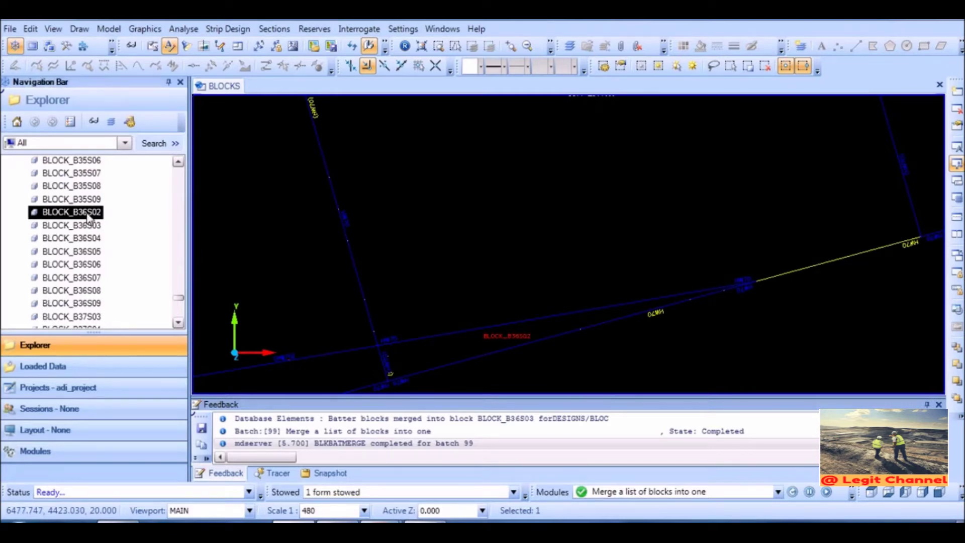
pyautogui.rightClick(88, 217)
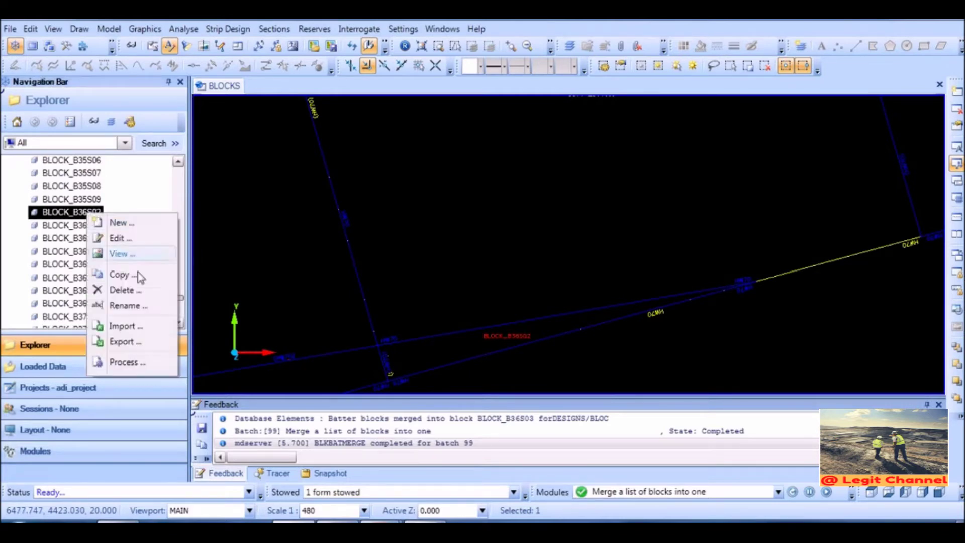
pyautogui.click(117, 290)
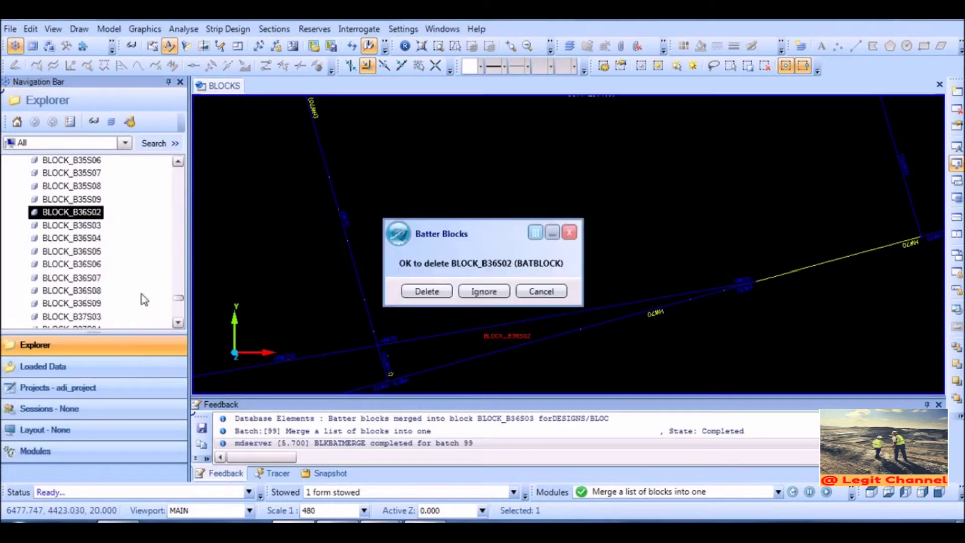
pyautogui.click(437, 294)
# Step: Examine the blocks from the merged BLOCK_B36S03 up to the small BLOCK_B35S09 near the pit's peak
pyautogui.moveTo(588, 213); pyautogui.dragTo(539, 182, button='middle')
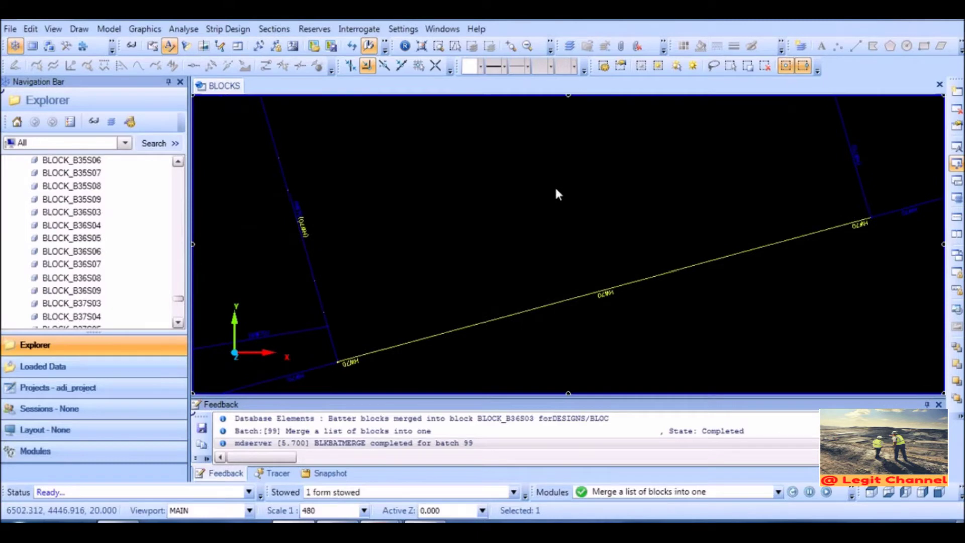
pyautogui.scroll(-3, 555, 190)
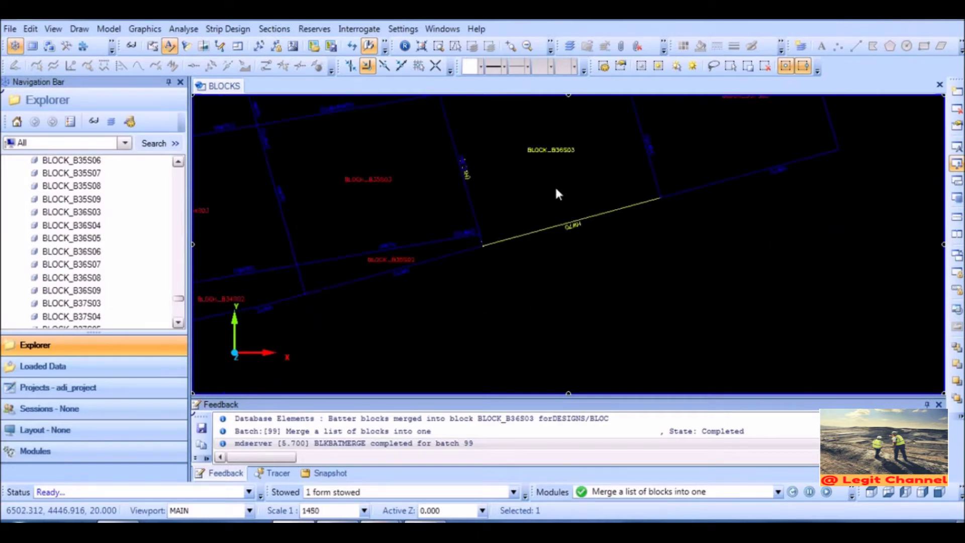
pyautogui.moveTo(541, 179); pyautogui.dragTo(541, 295, button='middle')
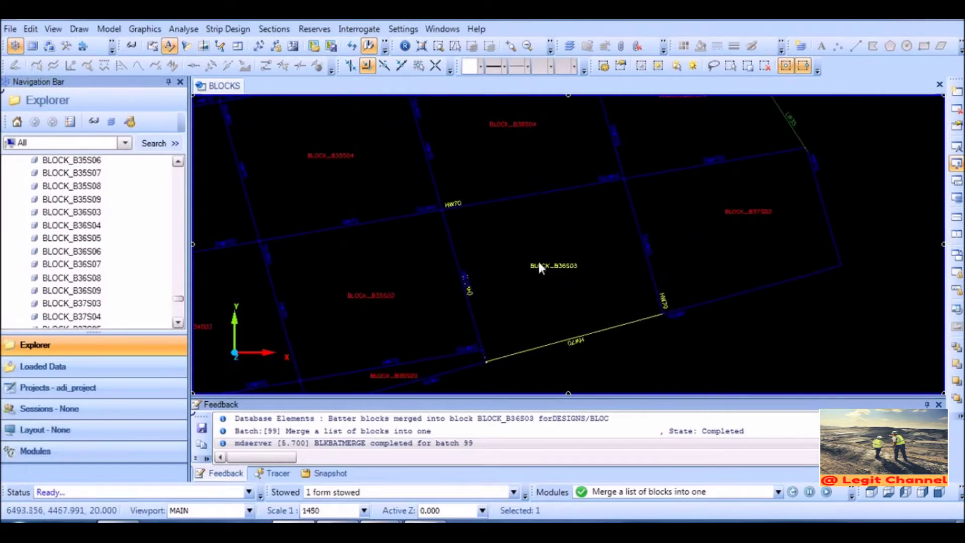
pyautogui.moveTo(551, 215)
pyautogui.mouseDown(button='middle')
pyautogui.moveTo(584, 276)
pyautogui.moveTo(518, 208)
pyautogui.moveTo(700, 338)
pyautogui.moveTo(621, 169)
pyautogui.moveTo(676, 329)
pyautogui.moveTo(622, 181)
pyautogui.moveTo(662, 329)
pyautogui.mouseUp(button='middle')
pyautogui.moveTo(610, 186); pyautogui.dragTo(623, 297, button='middle')
pyautogui.moveTo(582, 173)
pyautogui.mouseDown(button='middle')
pyautogui.moveTo(584, 211)
pyautogui.moveTo(598, 204)
pyautogui.moveTo(578, 332)
pyautogui.mouseUp(button='middle')
pyautogui.moveTo(562, 243); pyautogui.dragTo(538, 272, button='middle')
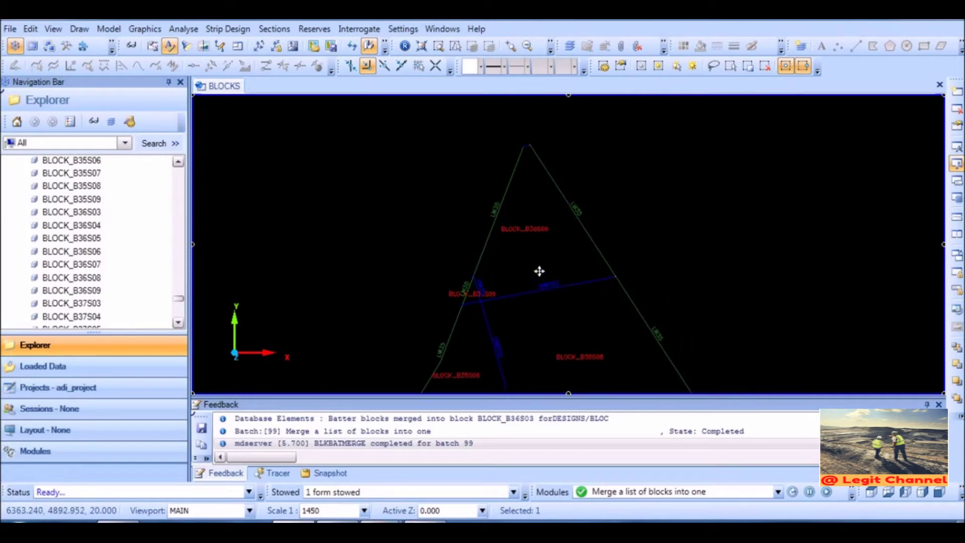
pyautogui.scroll(3, 479, 301)
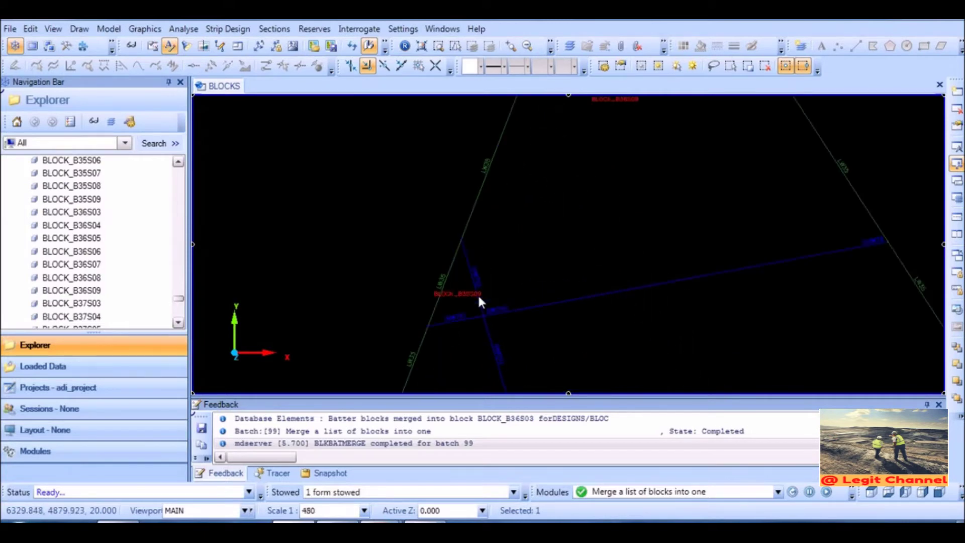
pyautogui.moveTo(519, 258); pyautogui.dragTo(490, 296, button='middle')
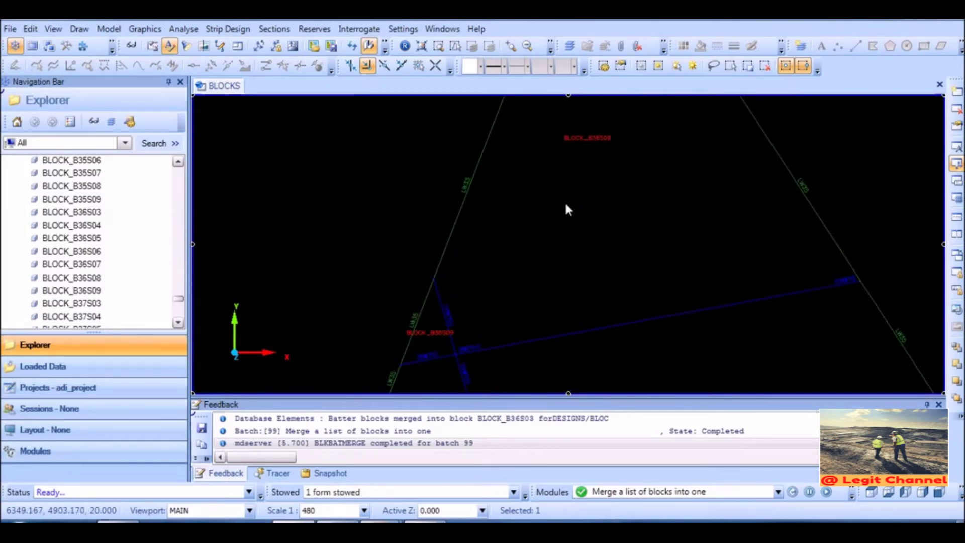
pyautogui.scroll(3, 449, 336)
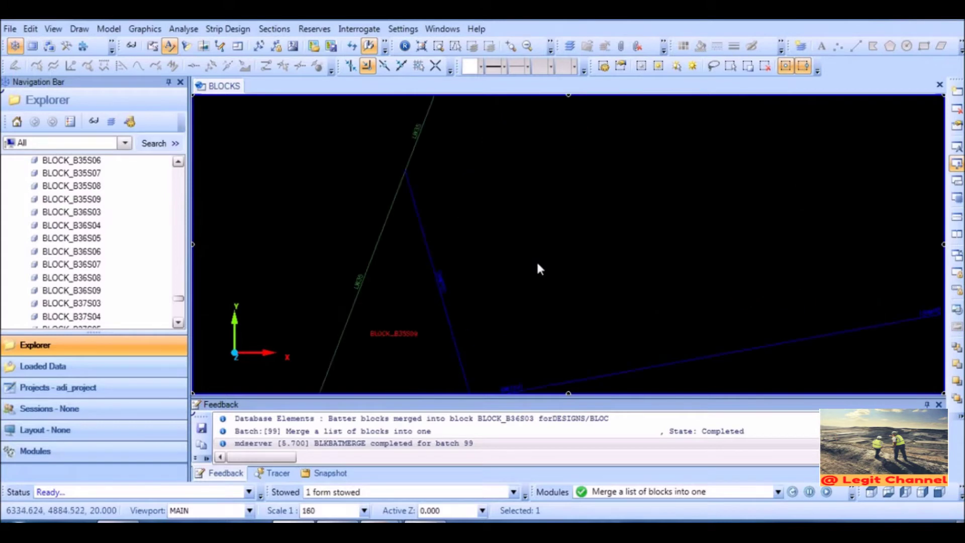
pyautogui.scroll(-3, 547, 238)
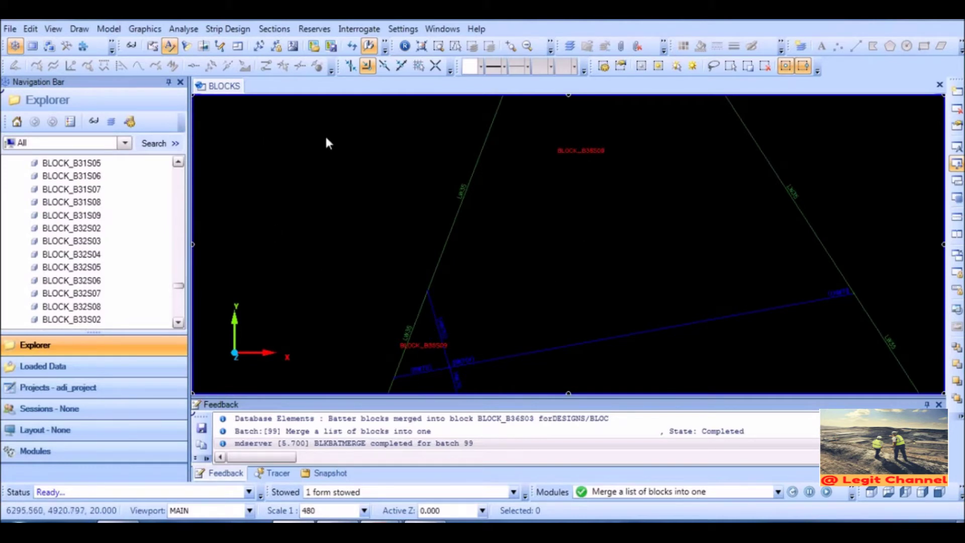
pyautogui.click(233, 31)
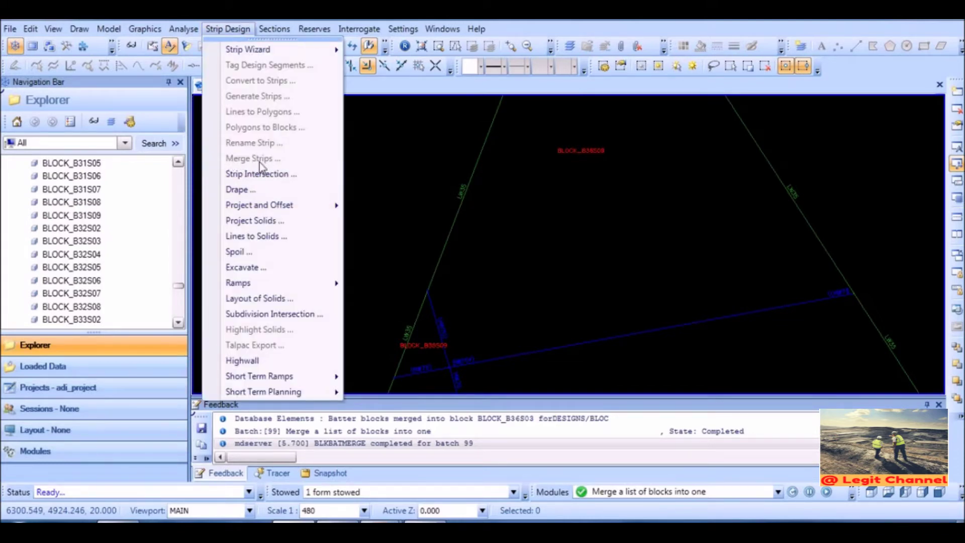
pyautogui.click(580, 195)
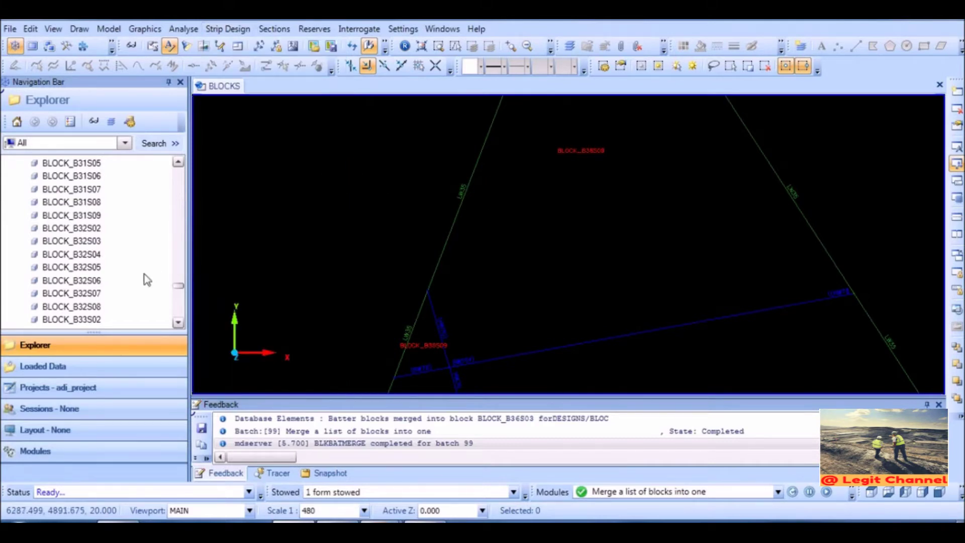
# Step: Detach the BLOCKS reference from the graphics window
pyautogui.moveTo(181, 294); pyautogui.dragTo(181, 311)
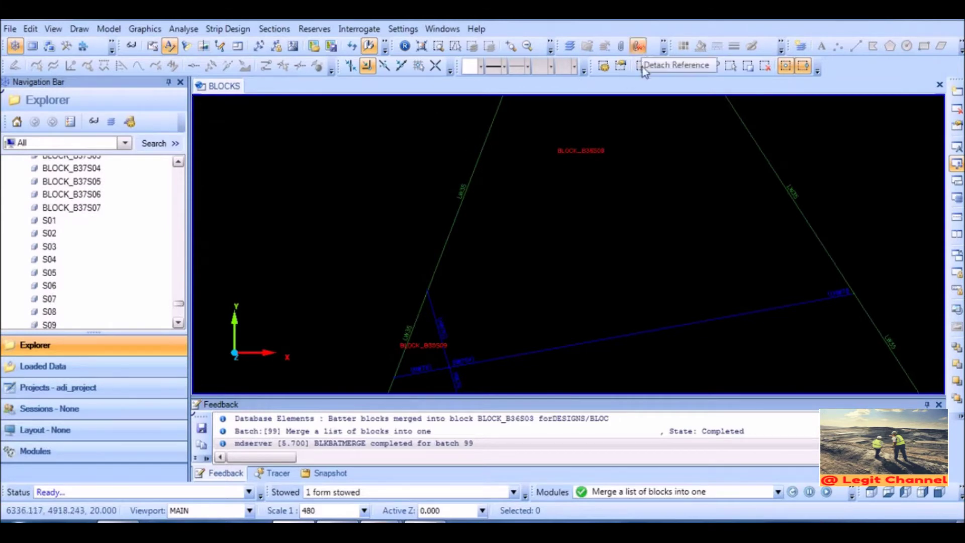
pyautogui.click(637, 46)
pyautogui.click(421, 319)
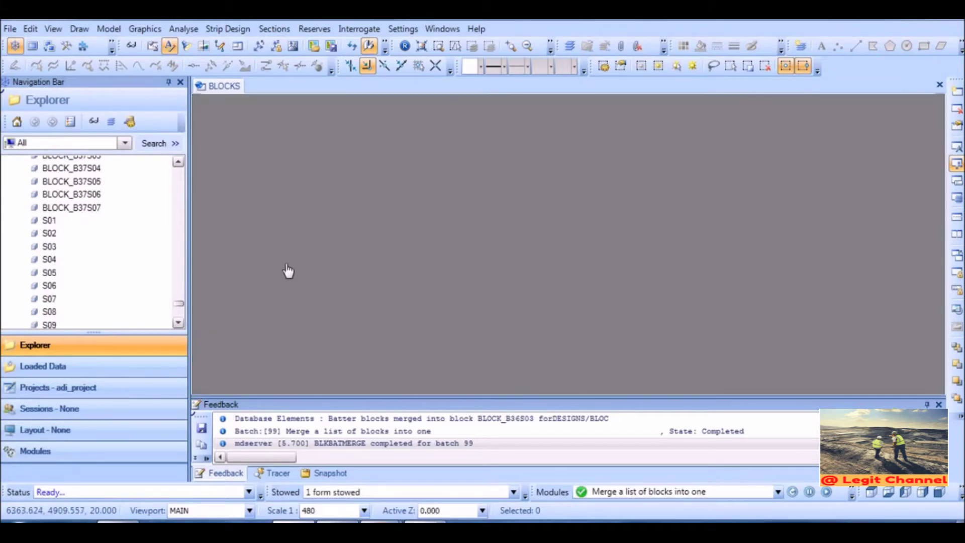
# Step: Open layer BB_ADI of the blocks design file for editing and toggle the annotation off and back on
pyautogui.scroll(15, 182, 310)
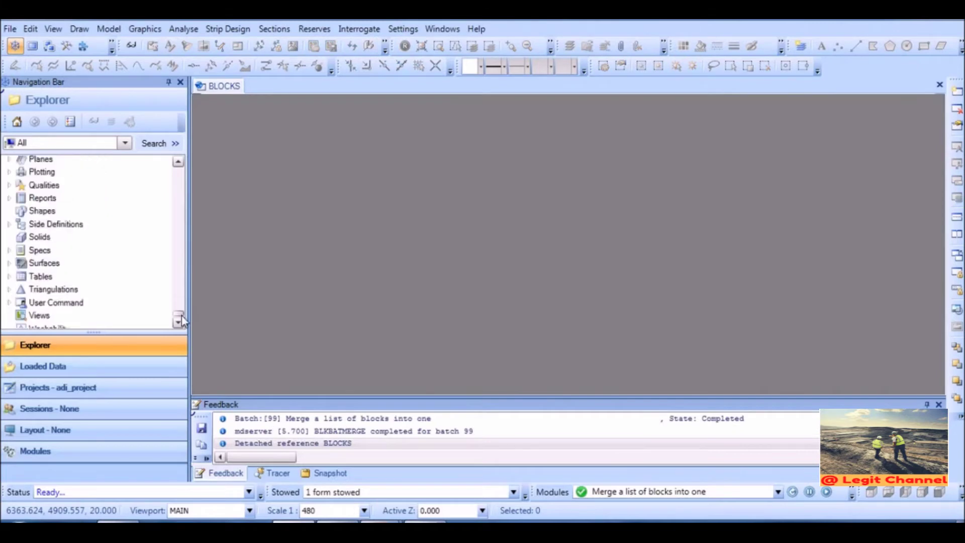
pyautogui.scroll(2, 186, 312)
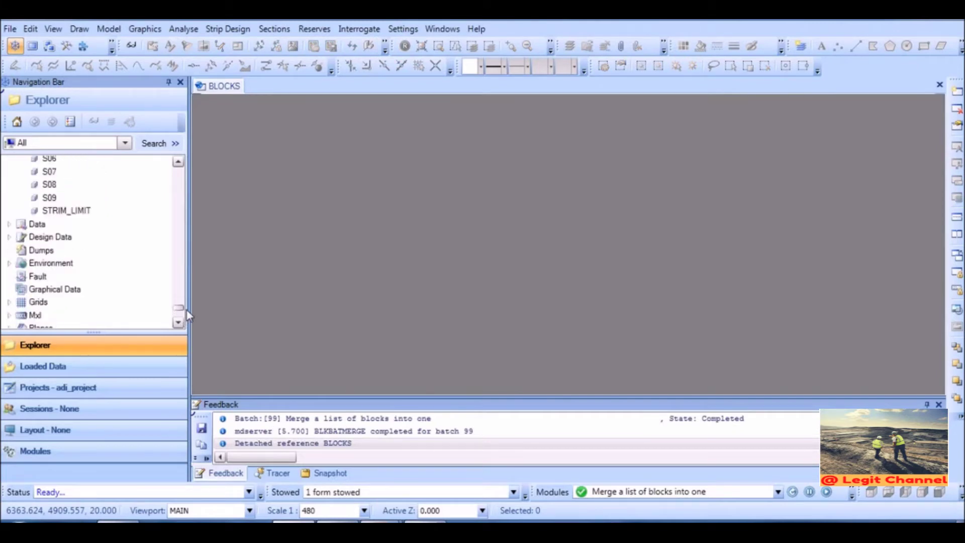
pyautogui.click(8, 224)
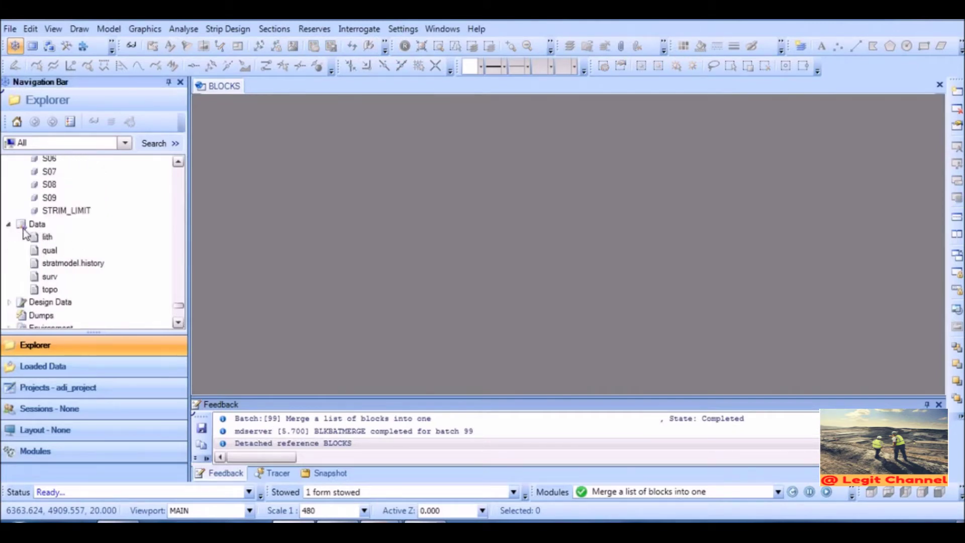
pyautogui.click(9, 224)
pyautogui.click(8, 236)
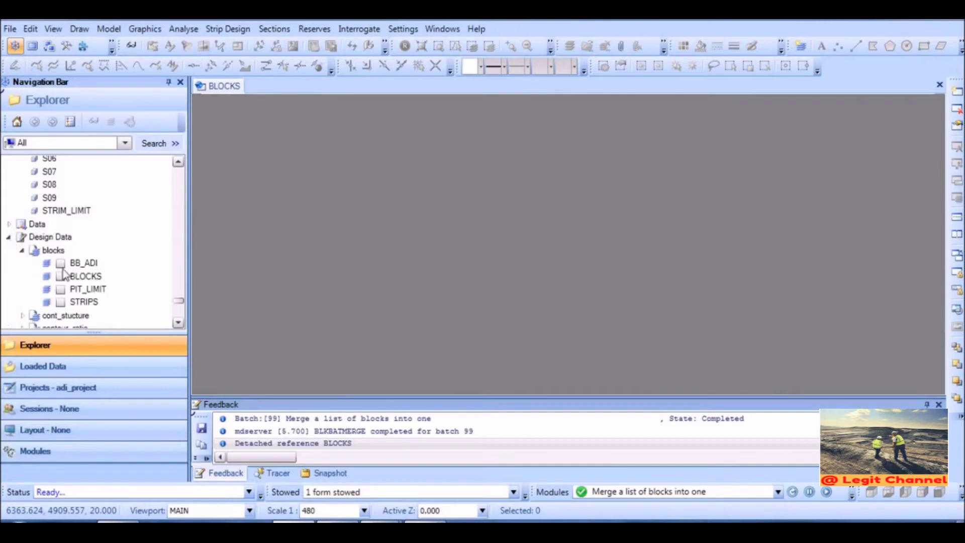
pyautogui.rightClick(83, 265)
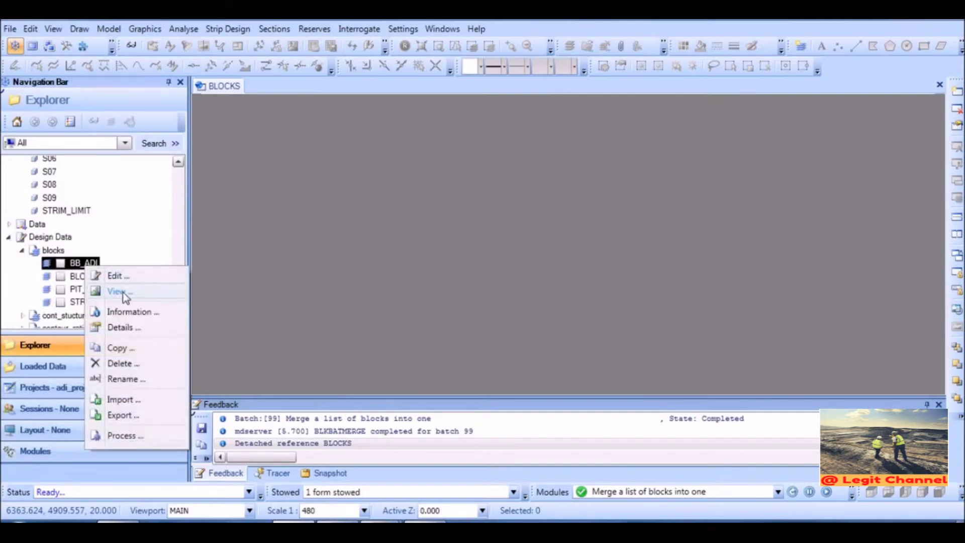
pyautogui.click(124, 278)
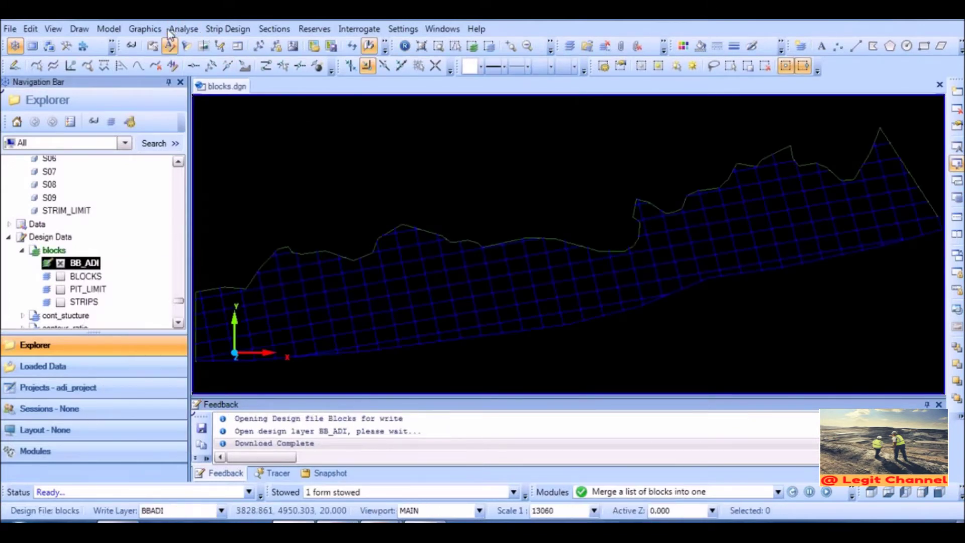
pyautogui.click(171, 47)
pyautogui.click(171, 47)
# Step: Merge the small BLOCK_B35S09 near the pit's peak with the adjoining BLOCK_B36S09 using Merge Strips, naming the merged block block_b35s09
pyautogui.scroll(3, 898, 146)
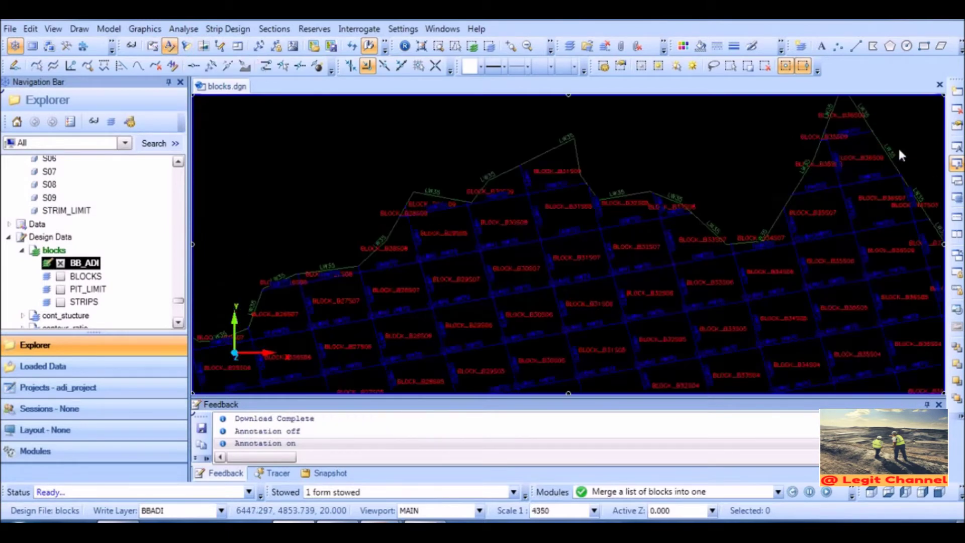
pyautogui.scroll(3, 897, 146)
pyautogui.scroll(-1, 713, 226)
pyautogui.scroll(6, 622, 189)
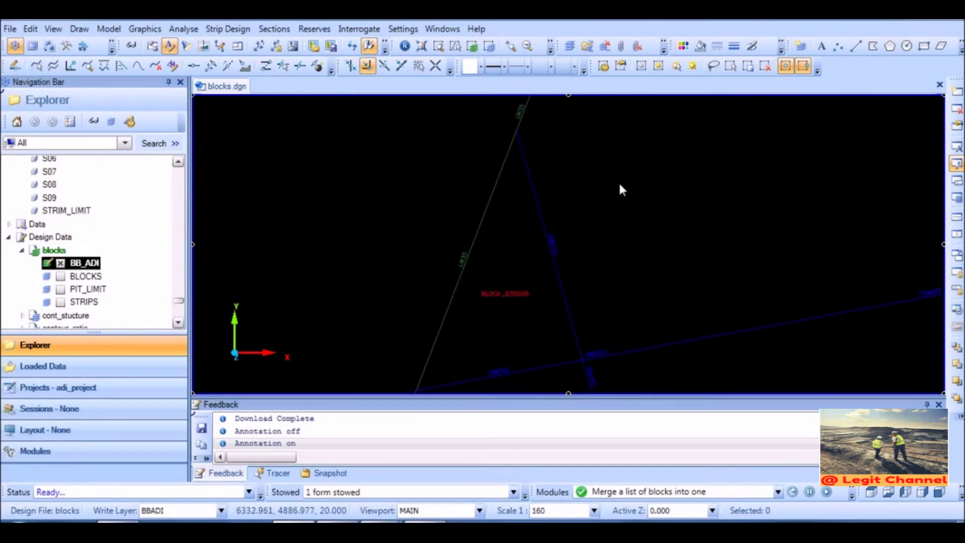
pyautogui.scroll(-3, 621, 189)
pyautogui.moveTo(668, 176); pyautogui.dragTo(459, 278, button='middle')
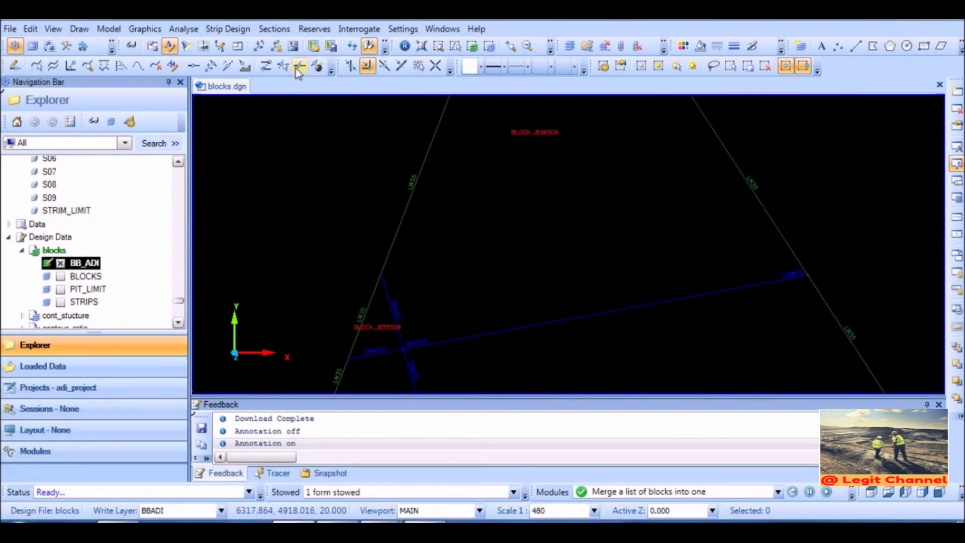
pyautogui.click(227, 28)
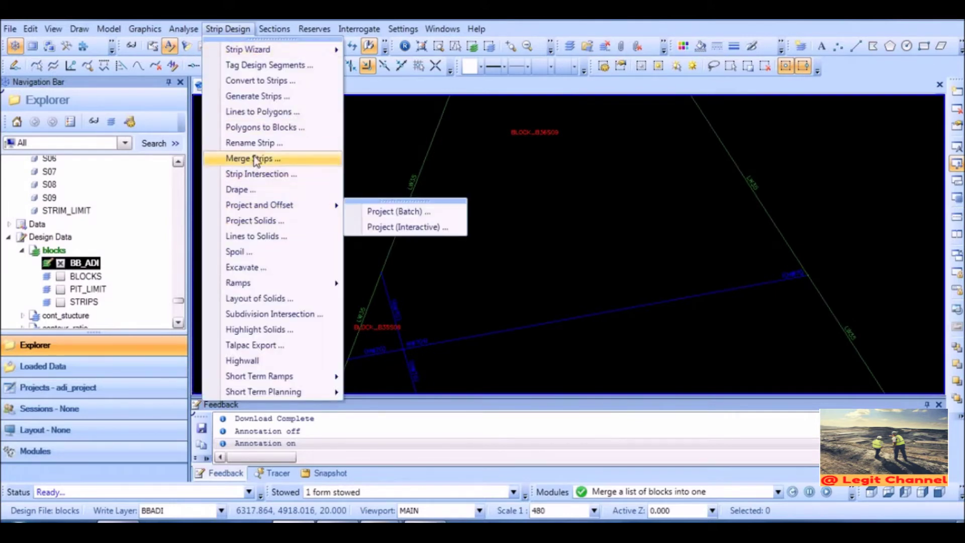
pyautogui.click(254, 158)
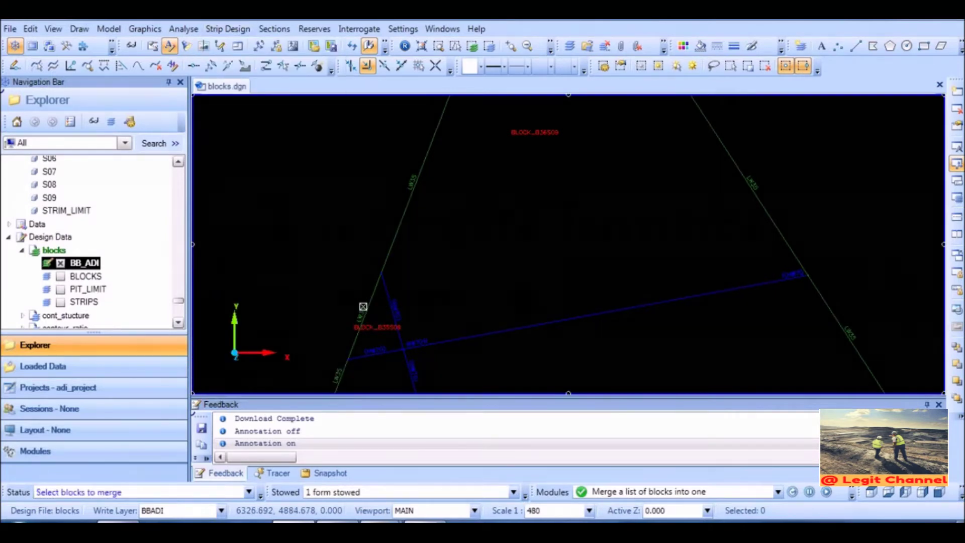
pyautogui.click(370, 301)
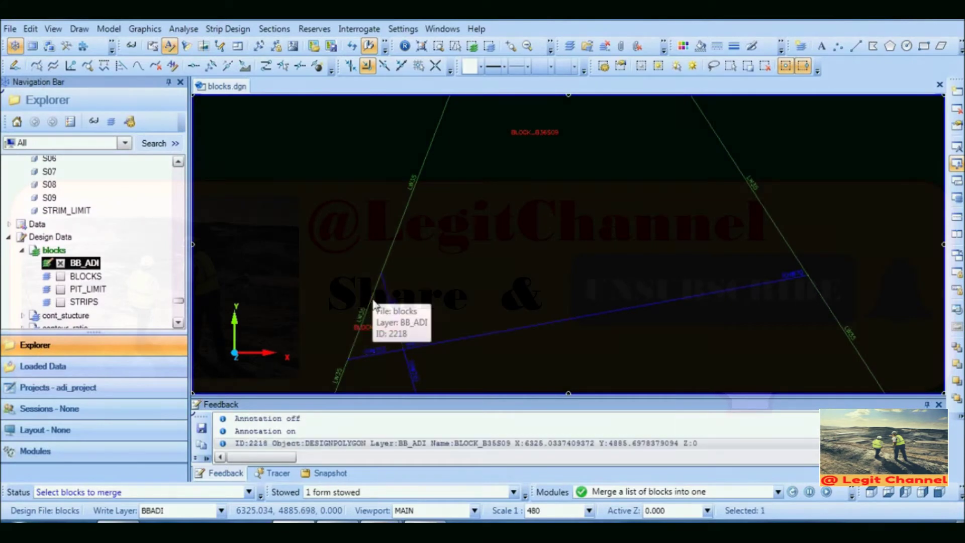
pyautogui.click(407, 209)
pyautogui.moveTo(510, 253); pyautogui.dragTo(607, 223)
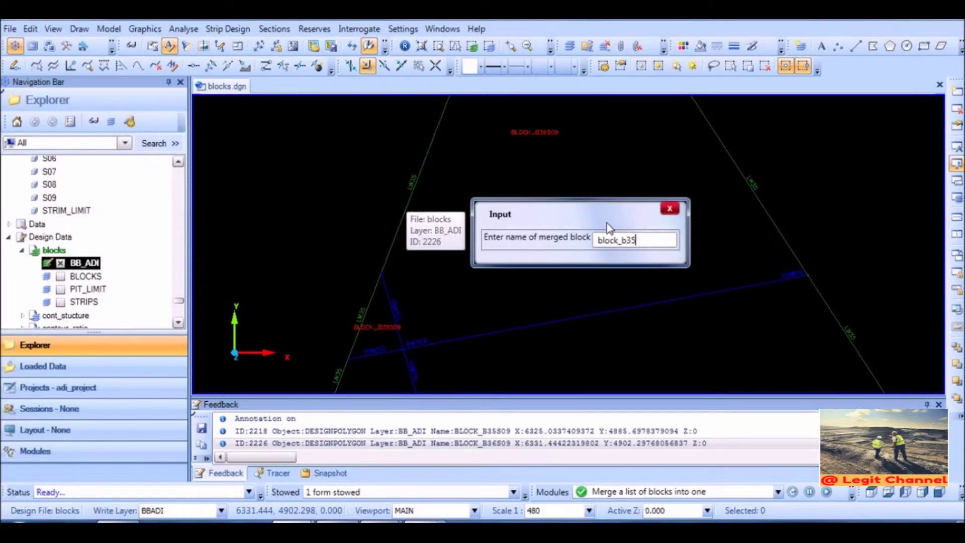
pyautogui.write('s09')
pyautogui.press('Return')
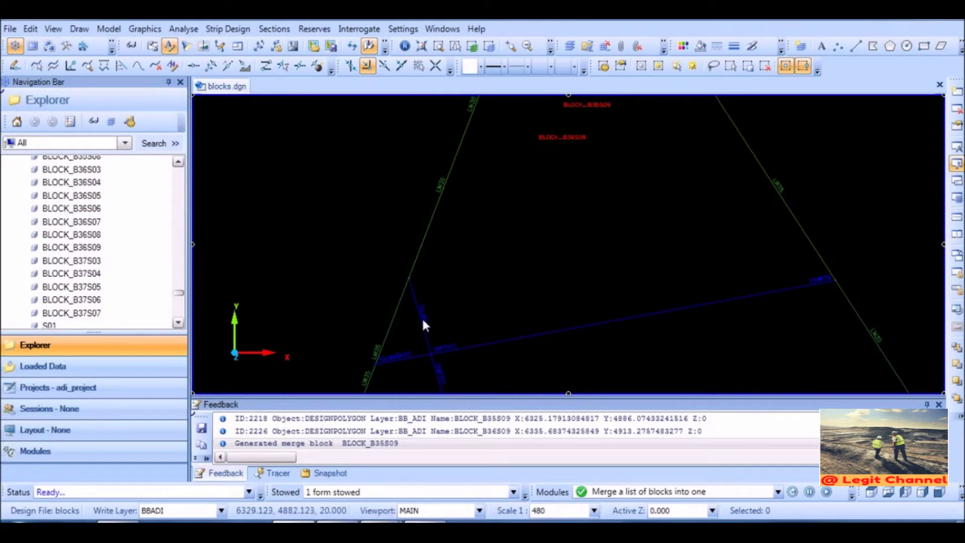
# Step: Delete the short BLOCK_B36S09 segment dividing the former sliver from the block above it
pyautogui.click(30, 28)
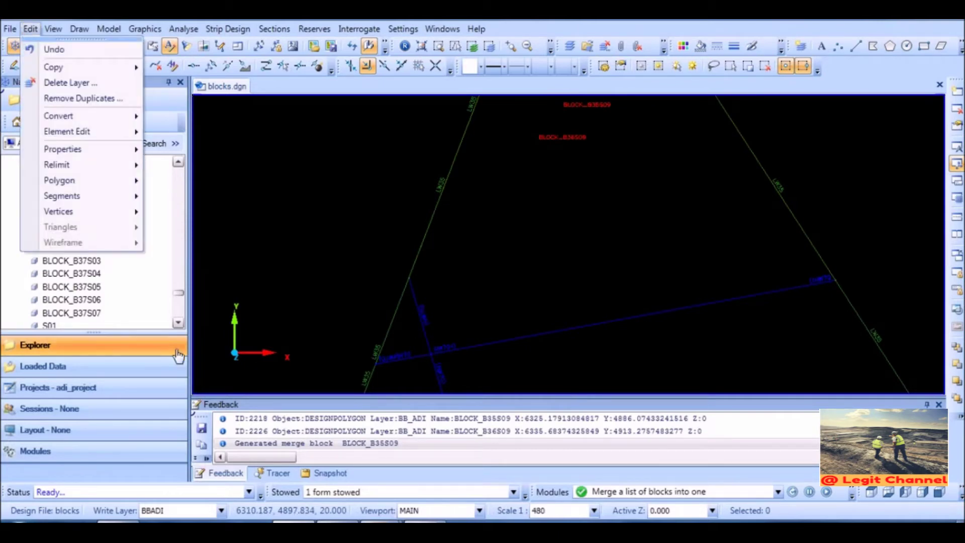
pyautogui.moveTo(96, 196)
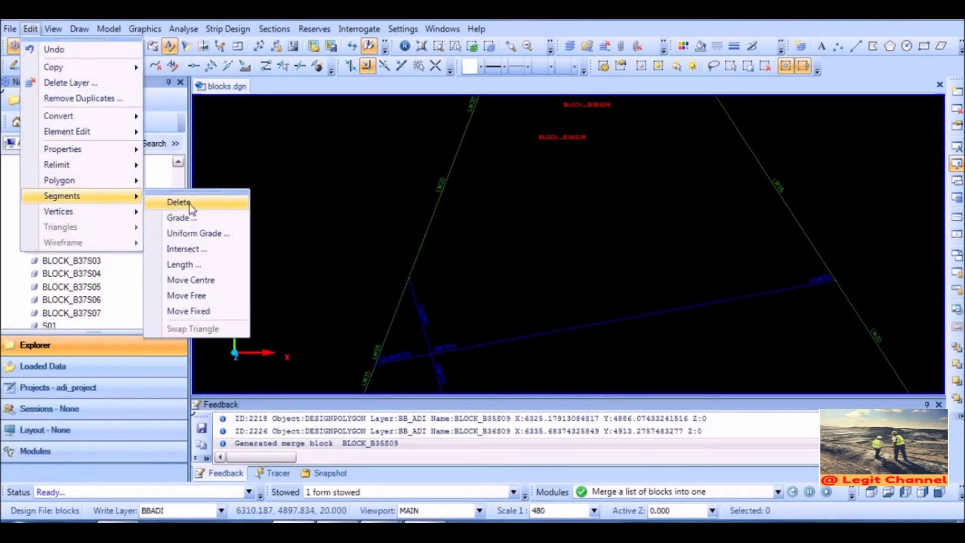
pyautogui.click(179, 202)
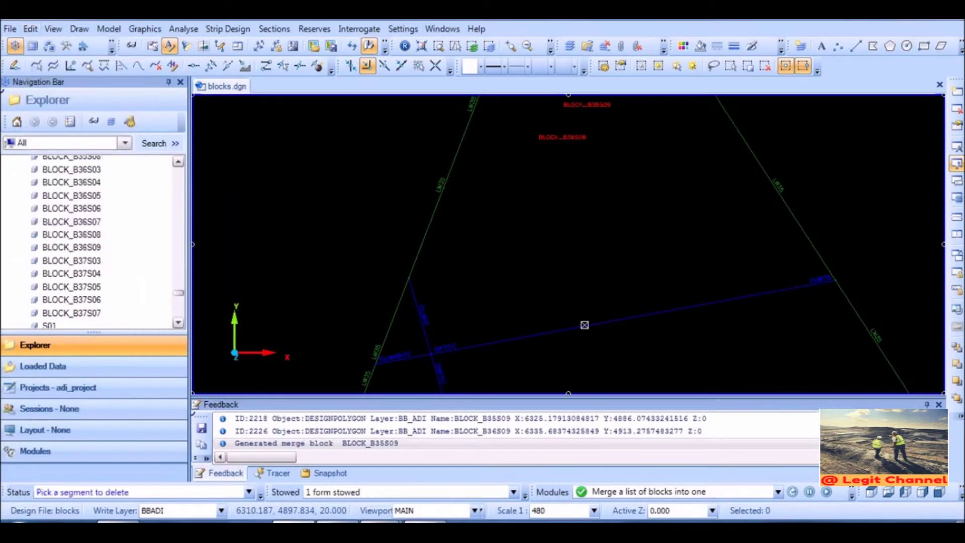
pyautogui.click(416, 300)
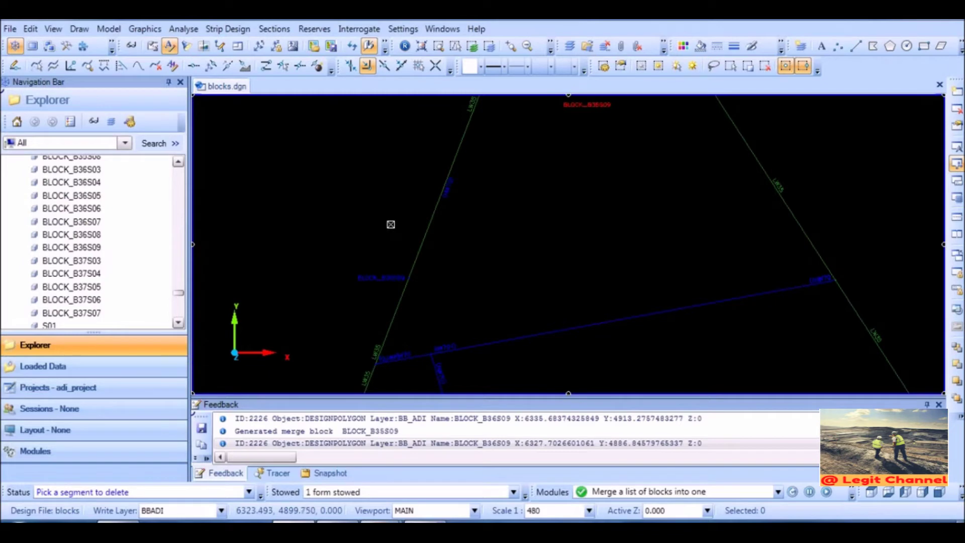
pyautogui.rightClick(390, 224)
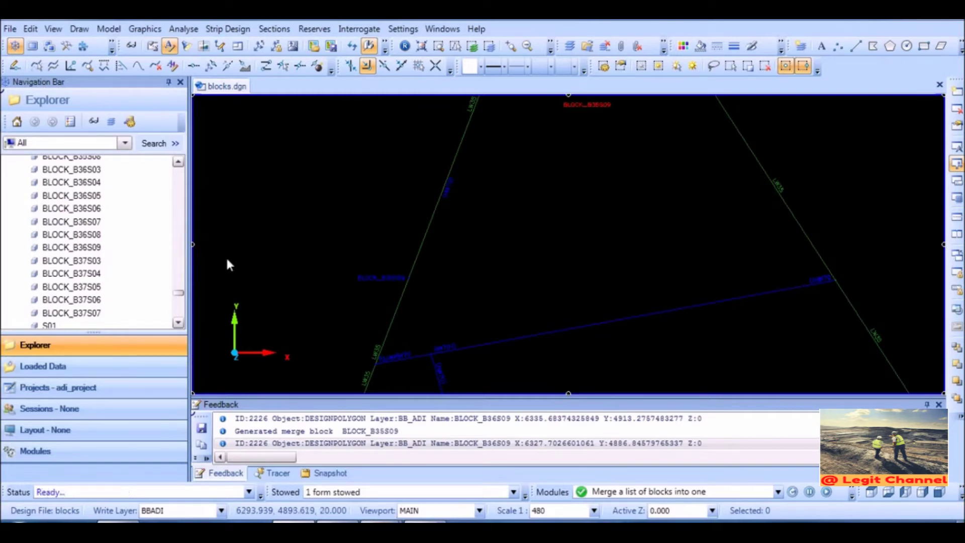
# Step: Delete the leftover batter block BLOCK_B36S09 from the project's blocks
pyautogui.click(88, 248)
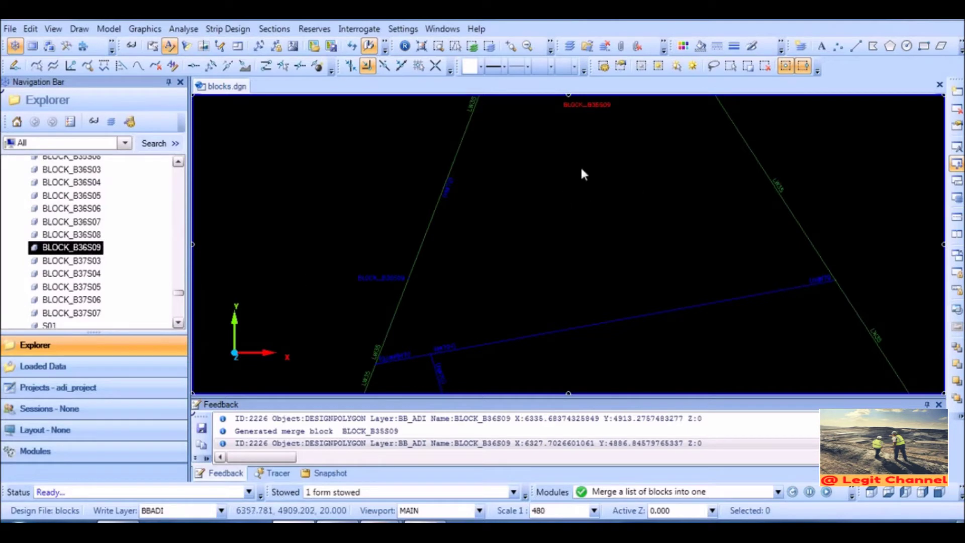
pyautogui.moveTo(595, 131); pyautogui.dragTo(569, 146, button='middle')
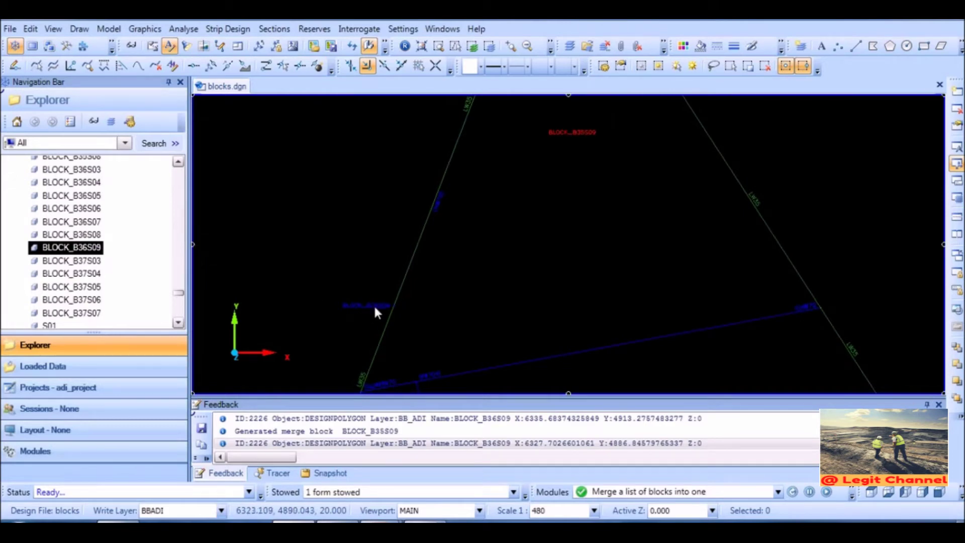
pyautogui.rightClick(80, 253)
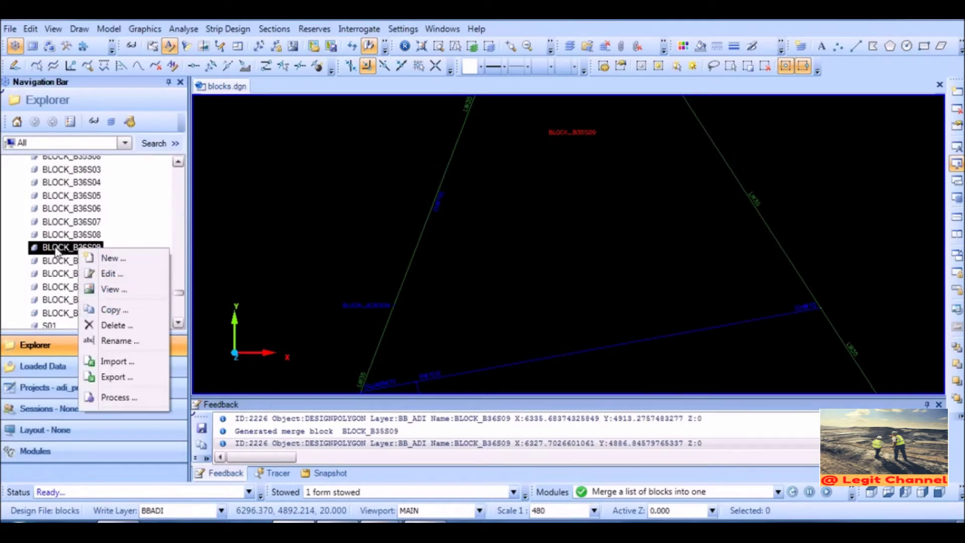
pyautogui.click(126, 325)
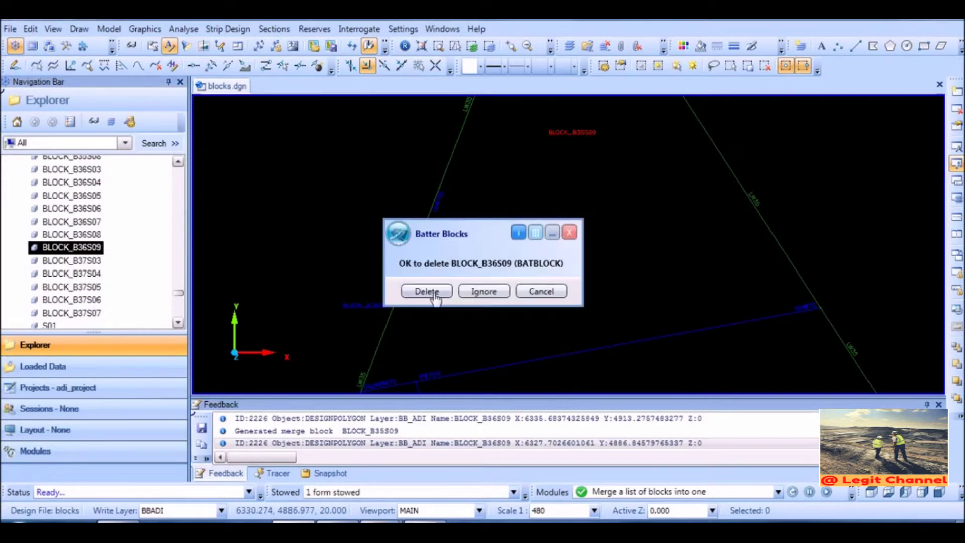
pyautogui.click(430, 295)
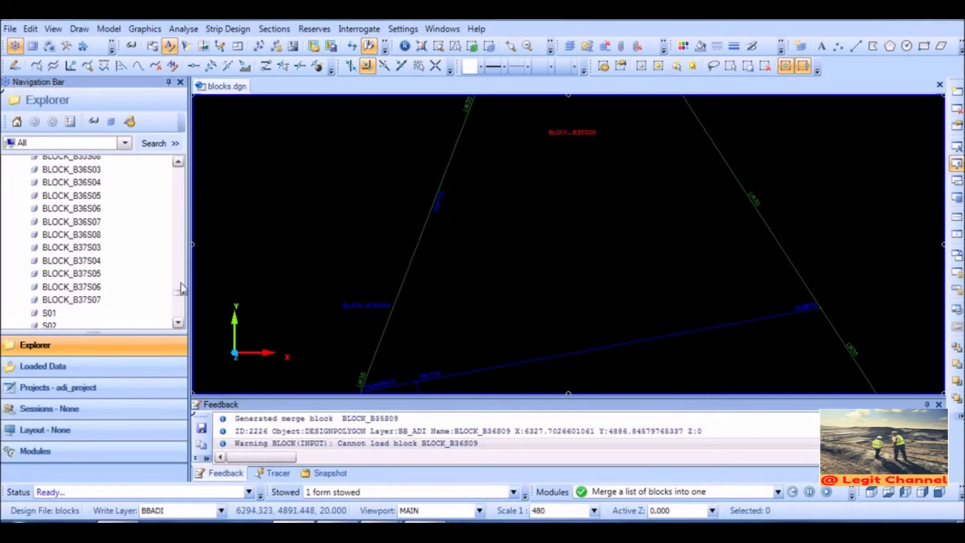
# Step: Examine the boundary blocks along the pit limit from the merged peak block past BLOCK_B28S09 to BLOCK_B18S07 for remaining slivers
pyautogui.scroll(-5, 515, 287)
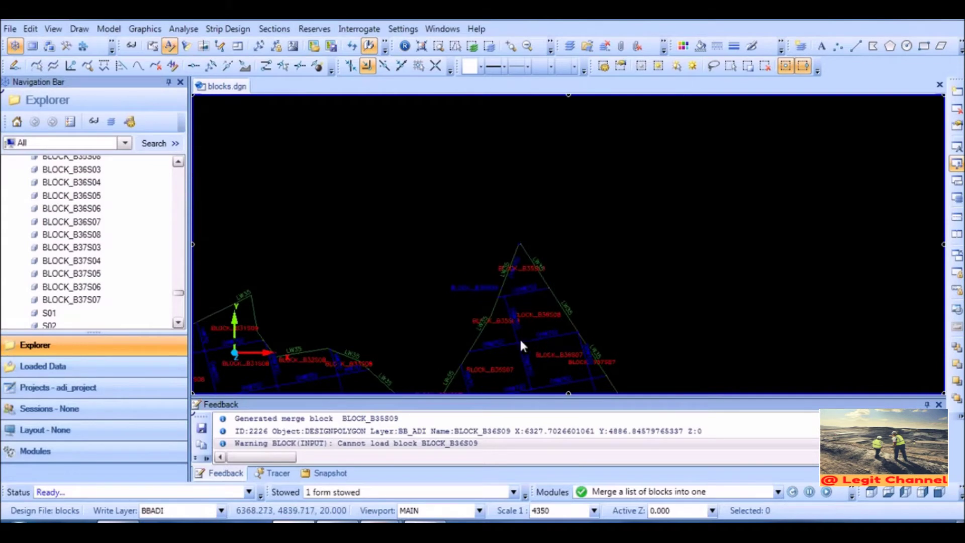
pyautogui.moveTo(515, 318); pyautogui.dragTo(555, 175, button='middle')
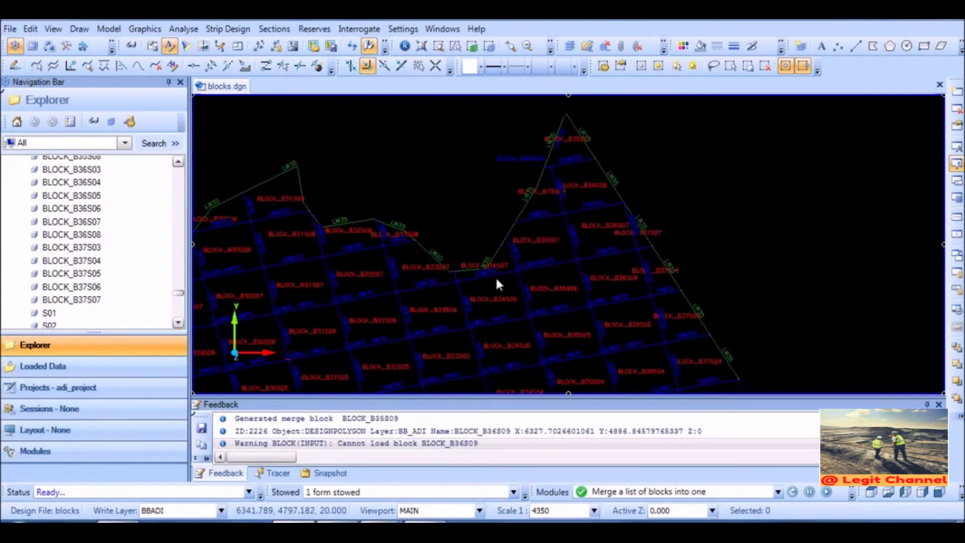
pyautogui.moveTo(549, 254); pyautogui.dragTo(694, 278, button='middle')
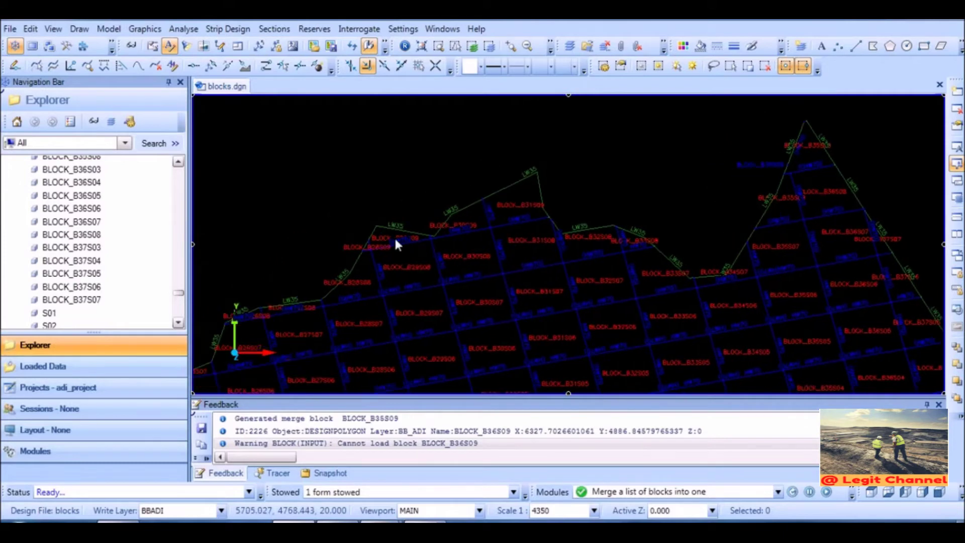
pyautogui.scroll(5, 391, 235)
pyautogui.moveTo(364, 246); pyautogui.dragTo(610, 204, button='middle')
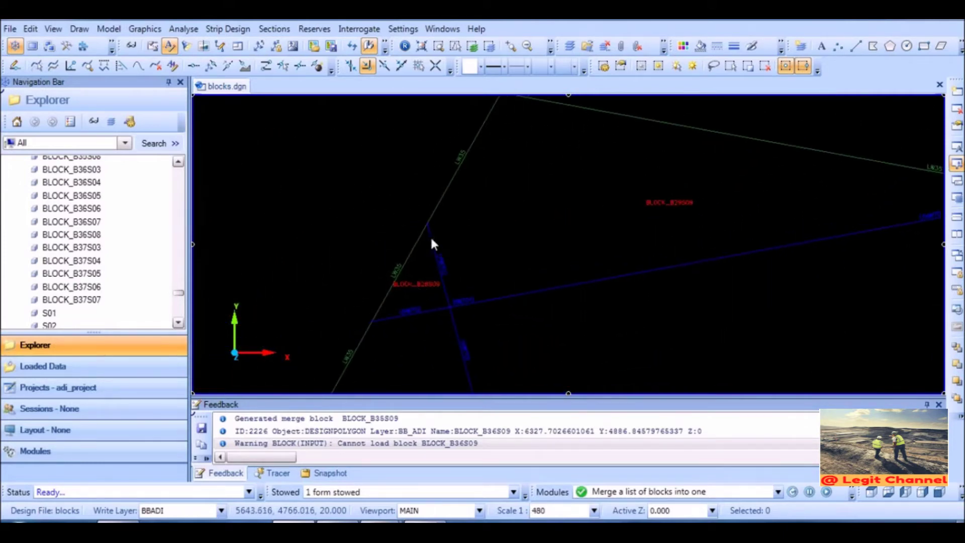
pyautogui.moveTo(612, 208); pyautogui.dragTo(578, 166, button='middle')
pyautogui.moveTo(520, 292); pyautogui.dragTo(575, 237, button='middle')
pyautogui.scroll(-3, 575, 237)
pyautogui.moveTo(519, 301); pyautogui.dragTo(647, 134, button='middle')
pyautogui.moveTo(327, 274); pyautogui.dragTo(595, 131, button='middle')
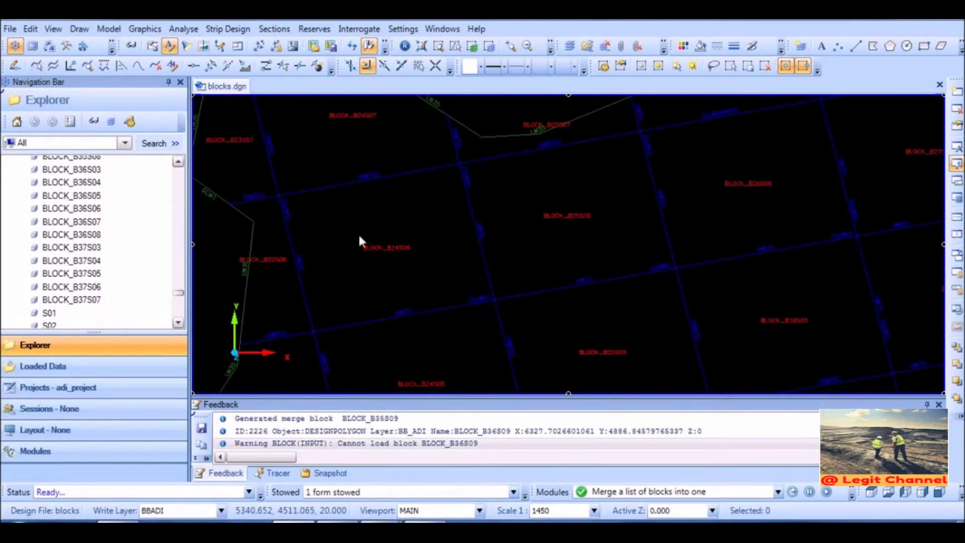
pyautogui.moveTo(314, 207); pyautogui.dragTo(799, 270, button='middle')
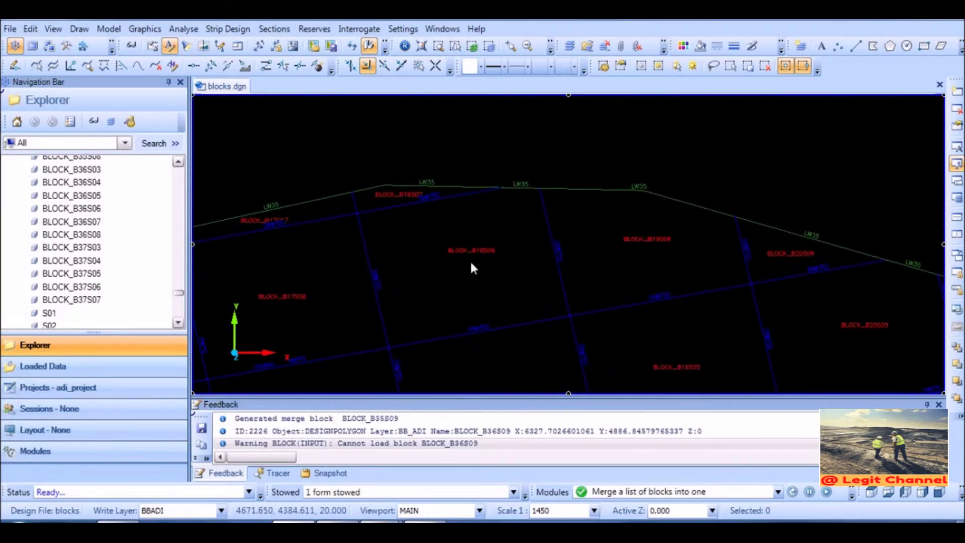
# Step: Examine the pit-limit blocks from BLOCK_B18S07 back to BLOCK_B12S09 for remaining slivers
pyautogui.moveTo(379, 250); pyautogui.dragTo(665, 260, button='middle')
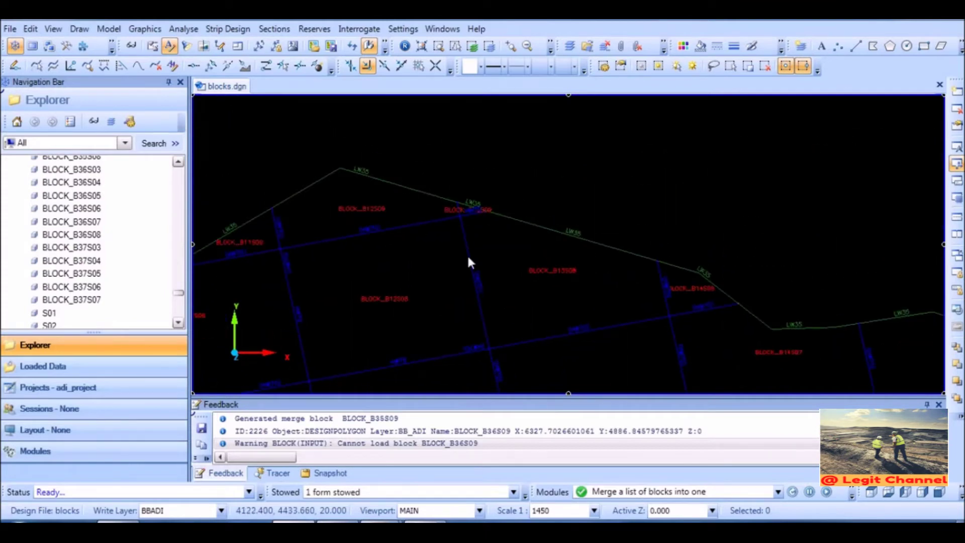
pyautogui.moveTo(409, 228); pyautogui.dragTo(388, 211, button='middle')
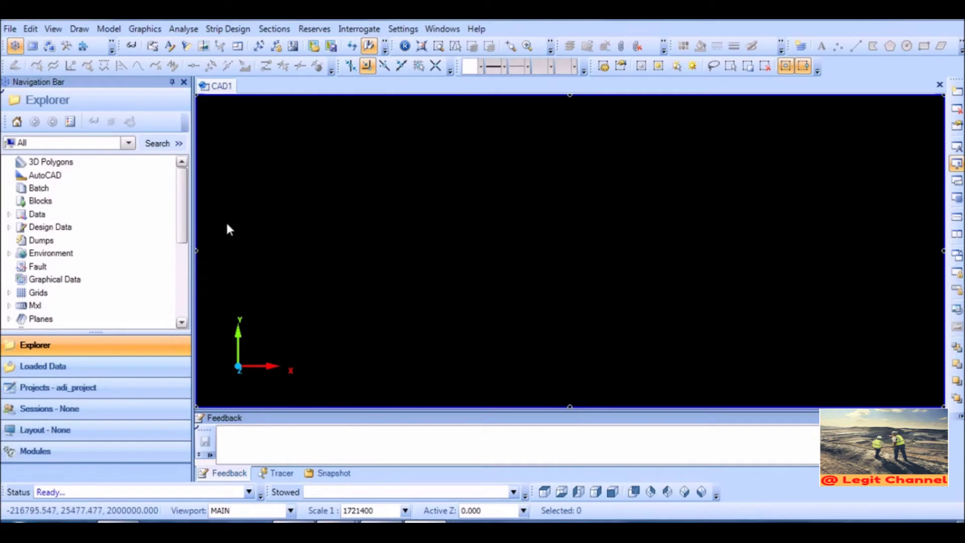
# Step: Start Project Solids to generate solids from batter blocks, using schema sch_adi
pyautogui.moveTo(181, 230); pyautogui.dragTo(180, 237)
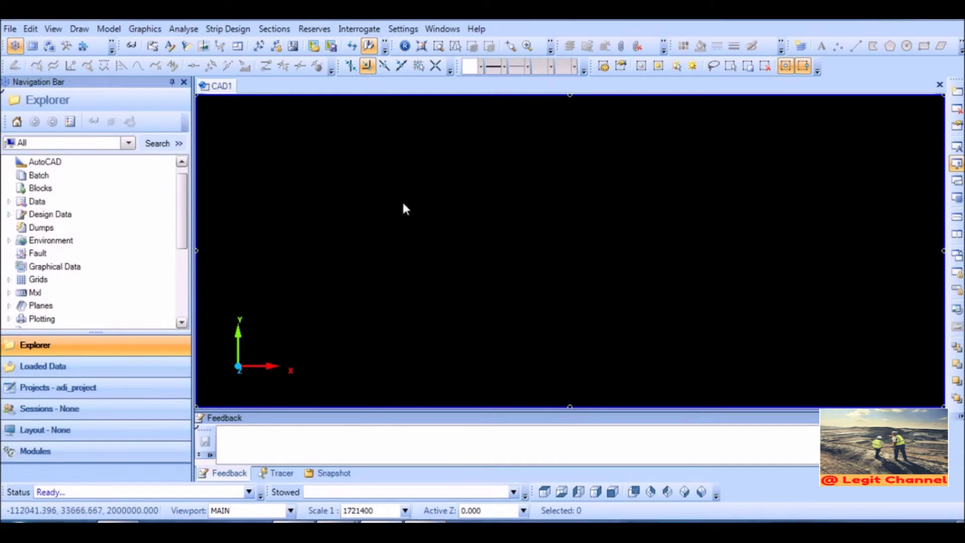
pyautogui.click(226, 30)
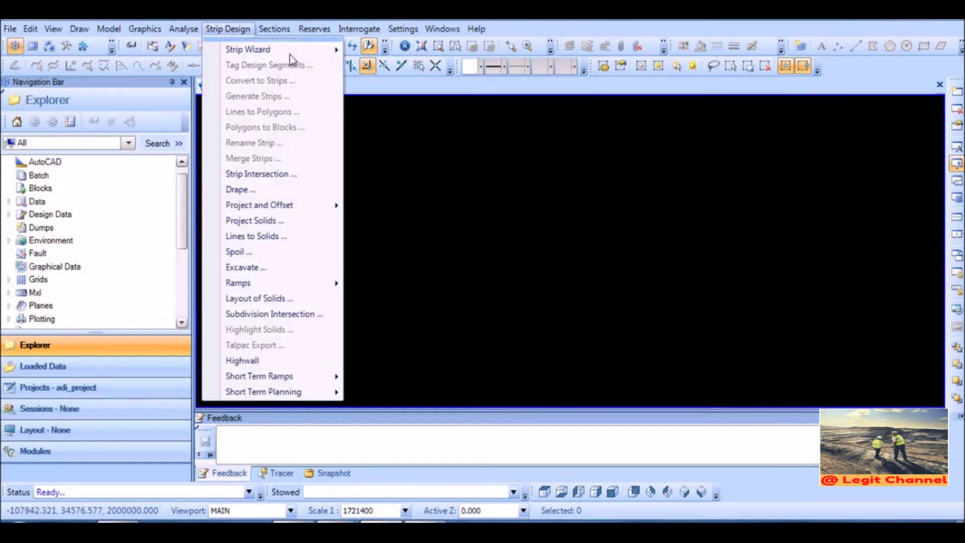
pyautogui.click(254, 221)
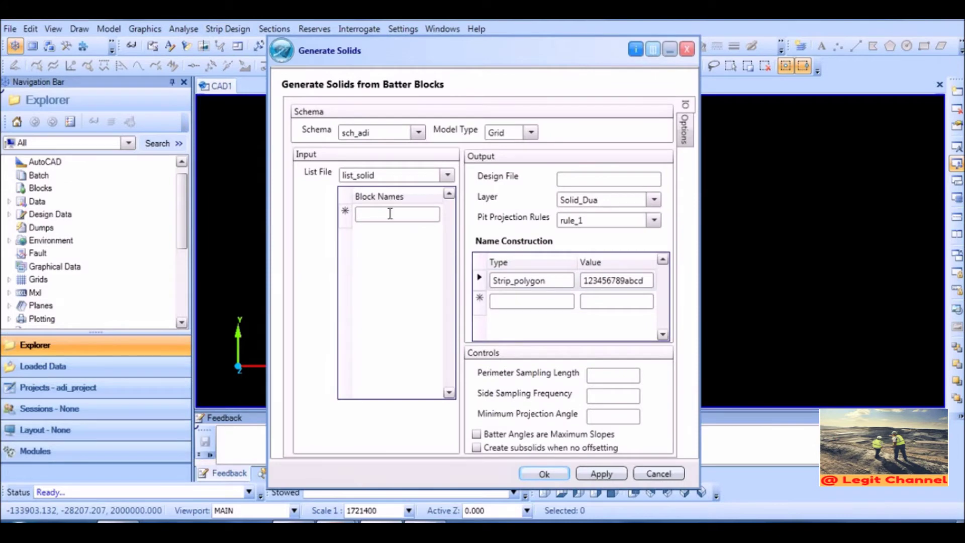
pyautogui.click(417, 133)
pyautogui.click(381, 149)
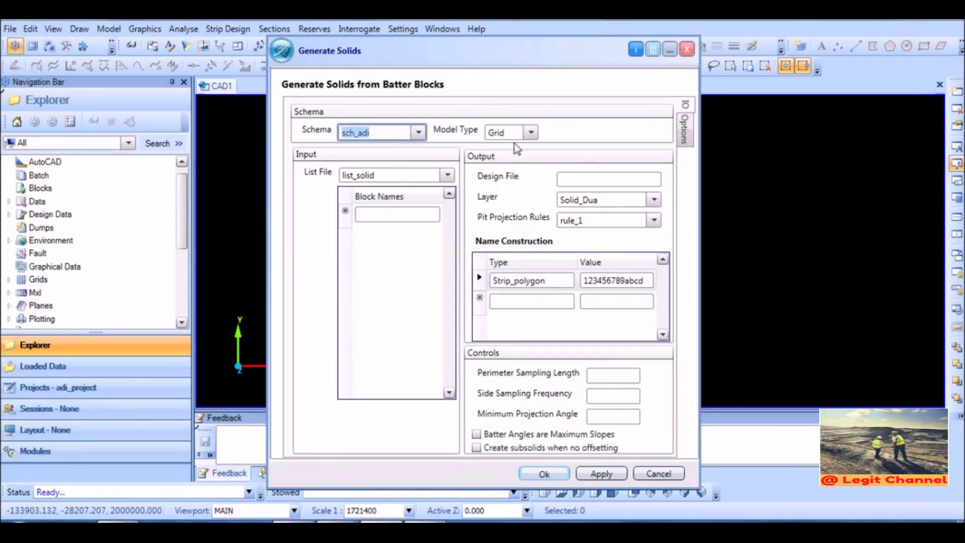
pyautogui.rightClick(405, 179)
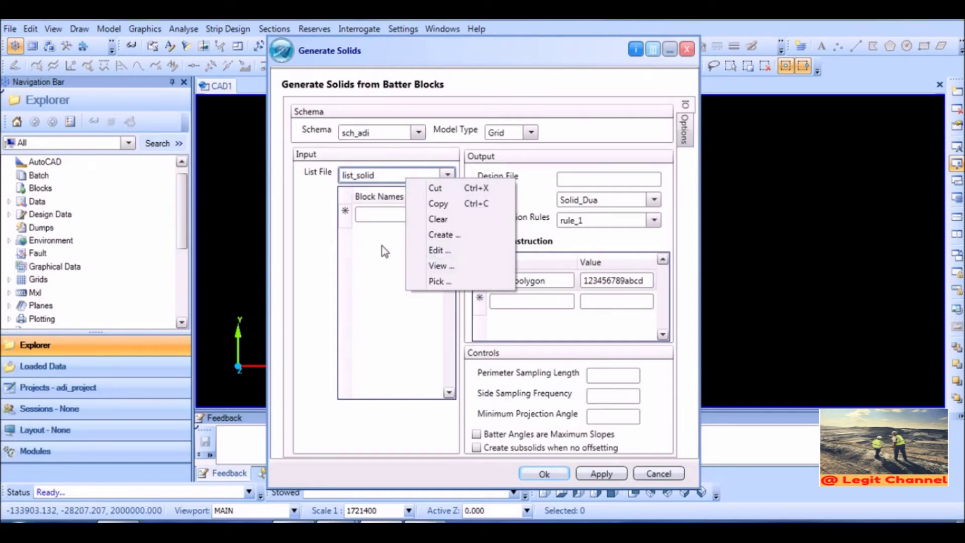
pyautogui.click(373, 215)
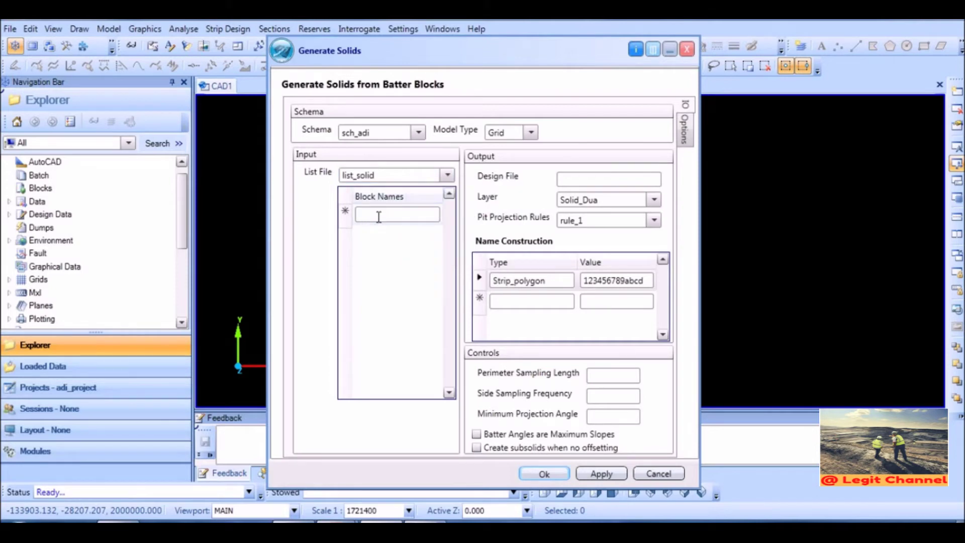
pyautogui.click(378, 216)
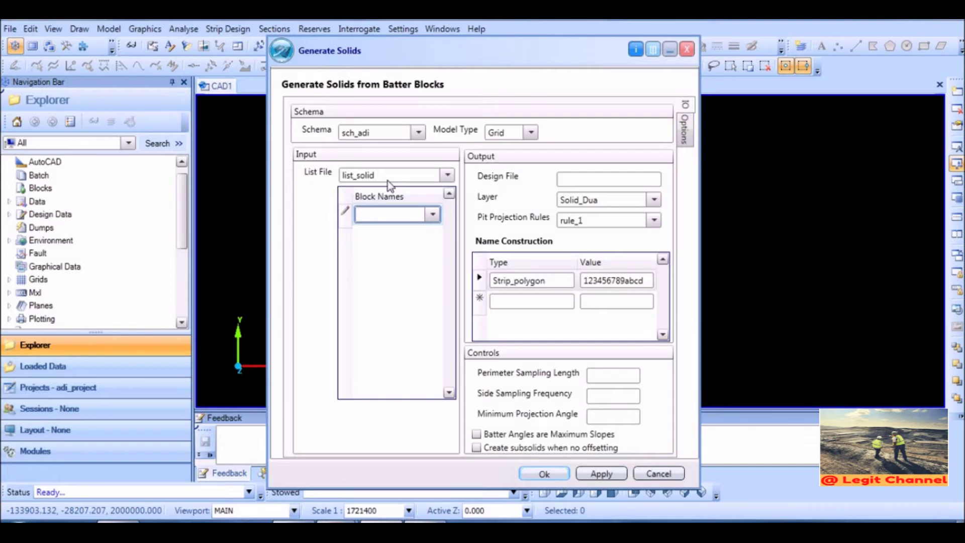
pyautogui.rightClick(387, 217)
pyautogui.moveTo(447, 425)
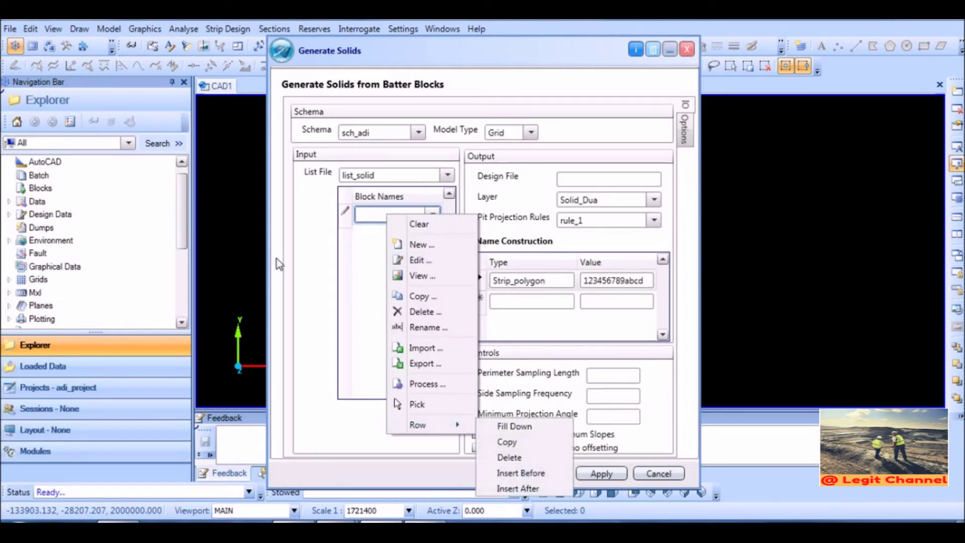
pyautogui.click(350, 247)
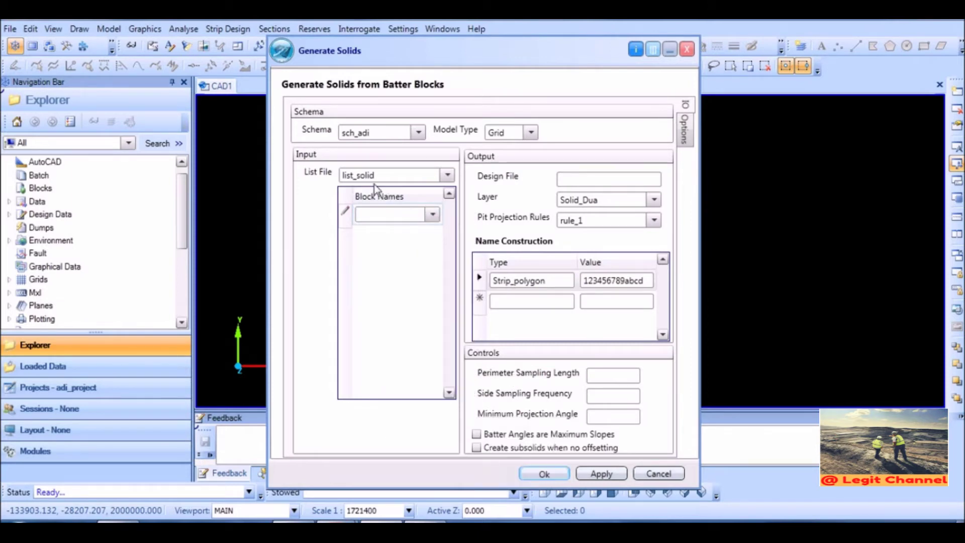
# Step: Create a batter block file list named list_solid_dua without sorting and choose it as the input list file
pyautogui.rightClick(405, 178)
pyautogui.click(451, 234)
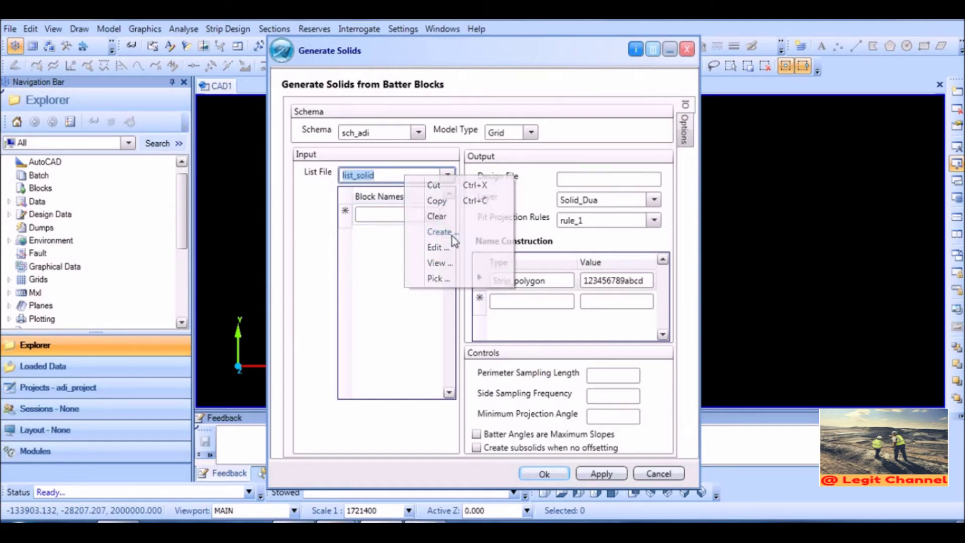
pyautogui.doubleClick(500, 272)
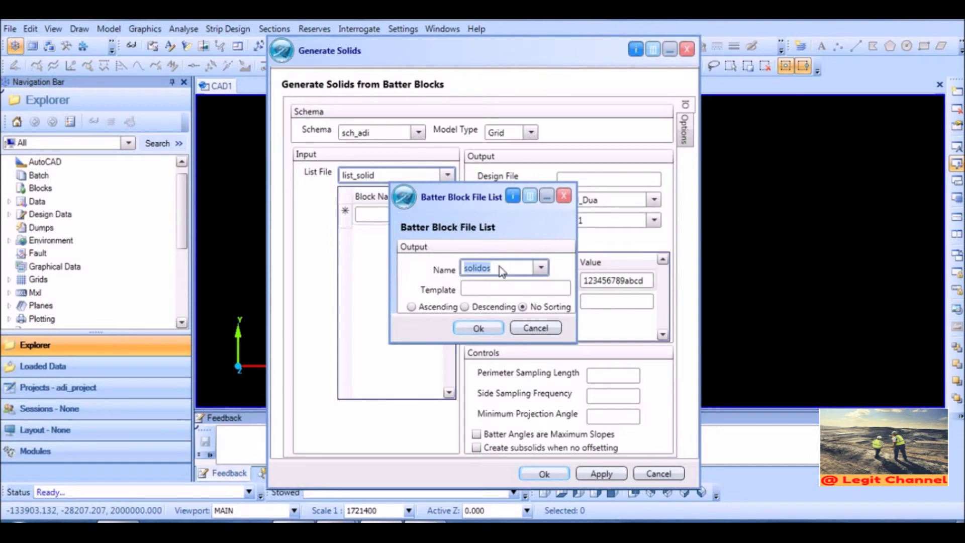
pyautogui.press('BackSpace')
pyautogui.write('list_')
pyautogui.click(478, 329)
pyautogui.click(447, 174)
pyautogui.click(383, 208)
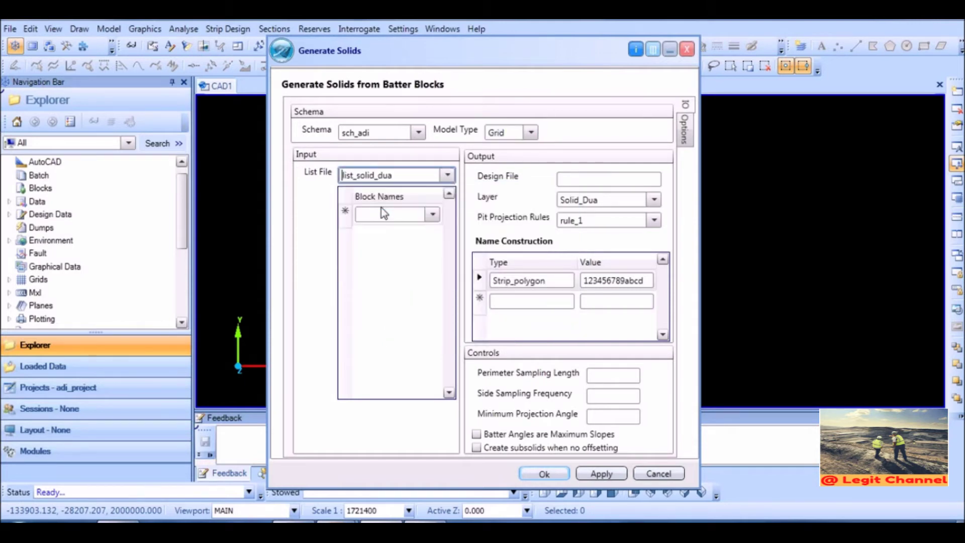
# Step: Edit list_solid_dua and remove the leading entries starting at B01 so the list begins with BLOCK_B02S02
pyautogui.rightClick(404, 178)
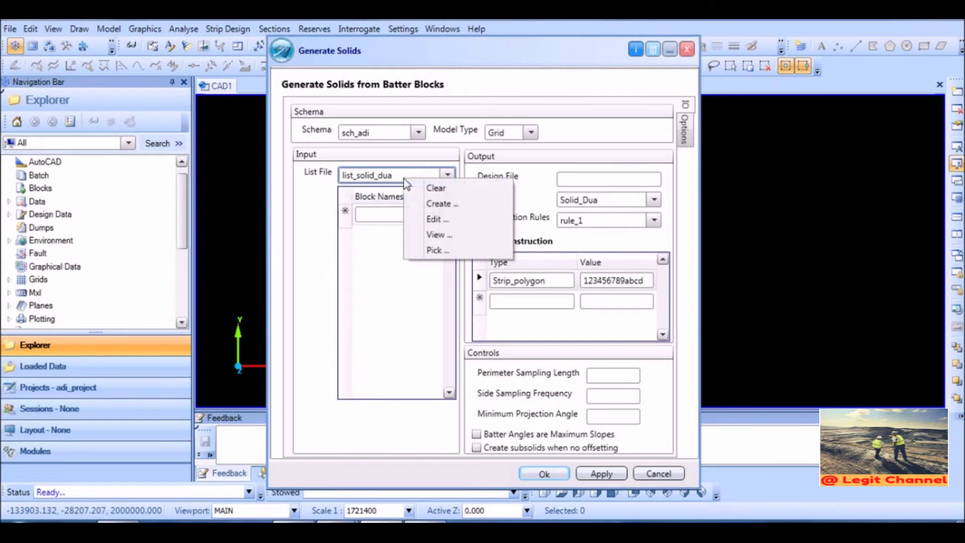
pyautogui.click(436, 219)
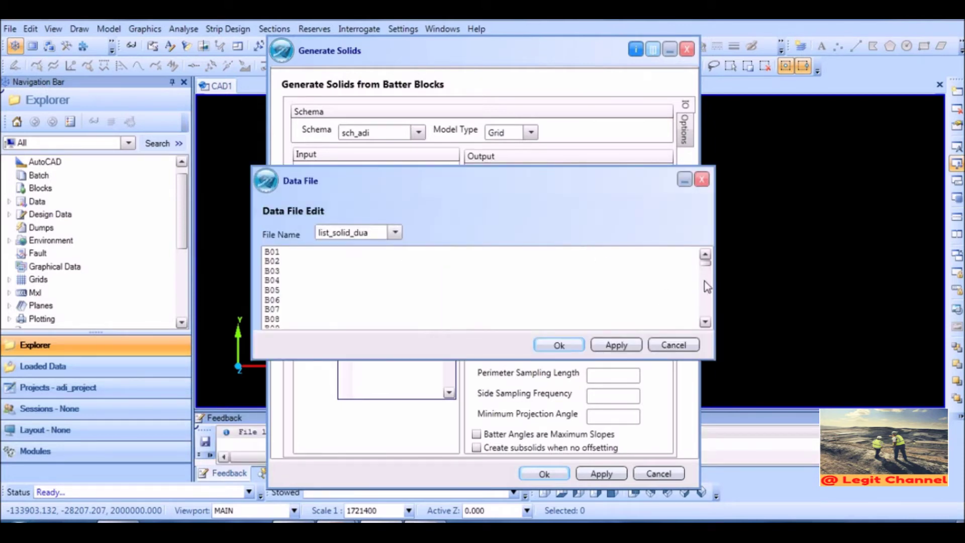
pyautogui.moveTo(707, 269)
pyautogui.mouseDown()
pyautogui.moveTo(708, 283)
pyautogui.moveTo(710, 264)
pyautogui.mouseUp()
pyautogui.hotkey('ctrl', 'a')
pyautogui.moveTo(268, 252); pyautogui.dragTo(297, 339)
pyautogui.press('Delete')
pyautogui.moveTo(265, 258); pyautogui.dragTo(305, 249)
pyautogui.moveTo(303, 282); pyautogui.dragTo(312, 312)
pyautogui.press('Delete')
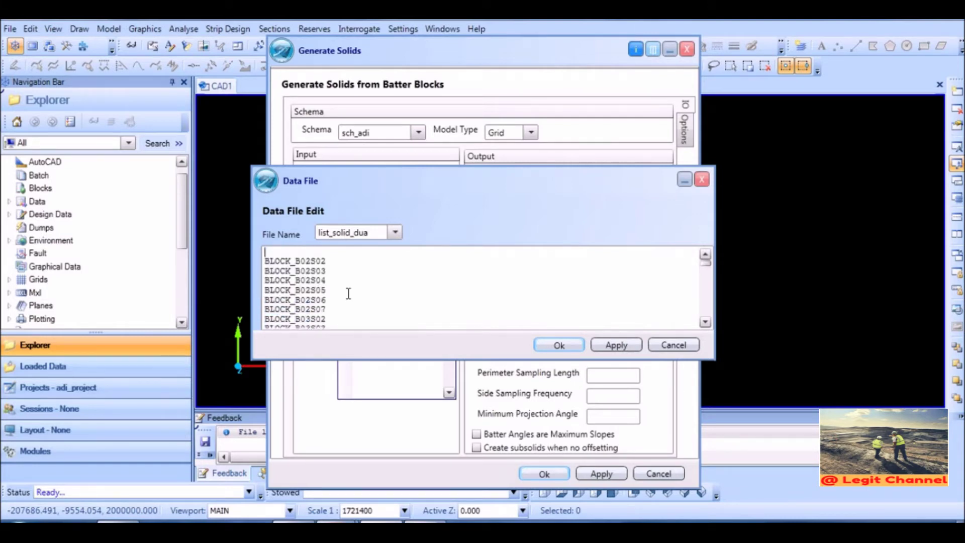
pyautogui.press('Delete')
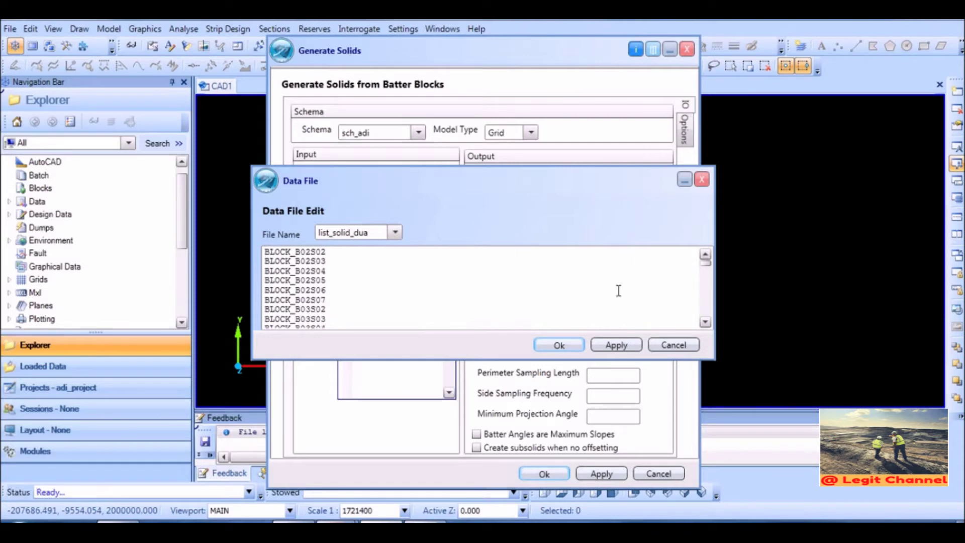
# Step: Remove the strip entries S01 to S09 and STRIM_LIMIT from the end of list_solid_dua, clear the blank first line and save
pyautogui.moveTo(704, 262); pyautogui.dragTo(705, 322)
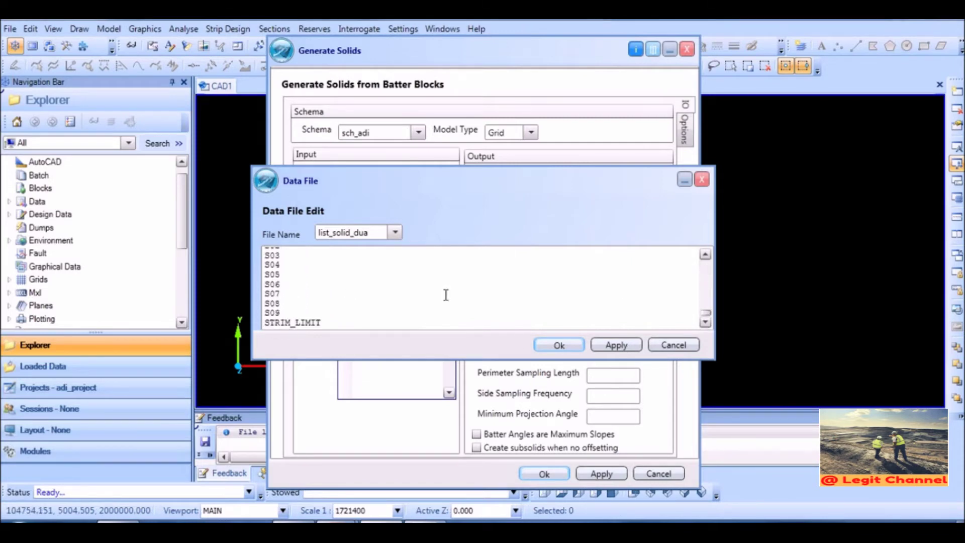
pyautogui.moveTo(265, 253); pyautogui.dragTo(372, 303)
pyautogui.press('Delete')
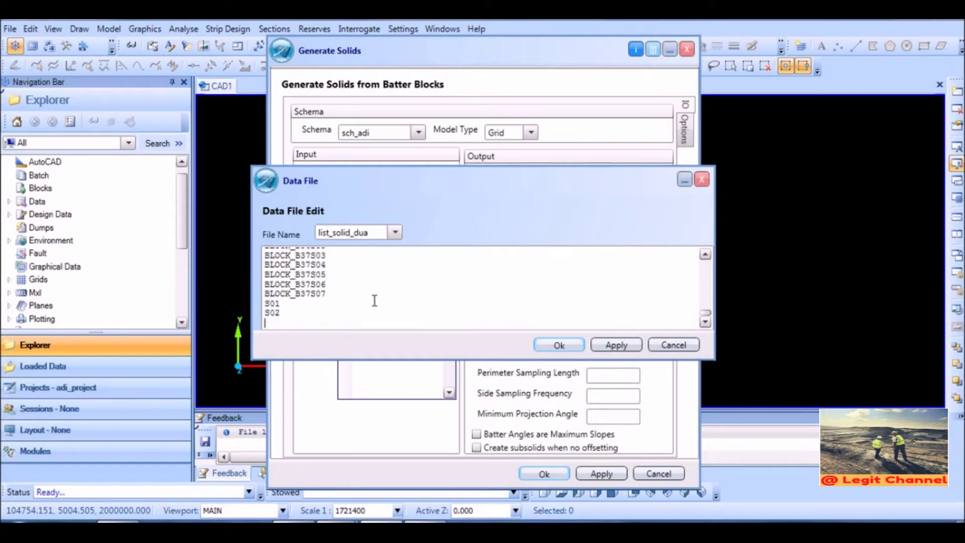
pyautogui.moveTo(266, 303); pyautogui.dragTo(310, 321)
pyautogui.press('Delete')
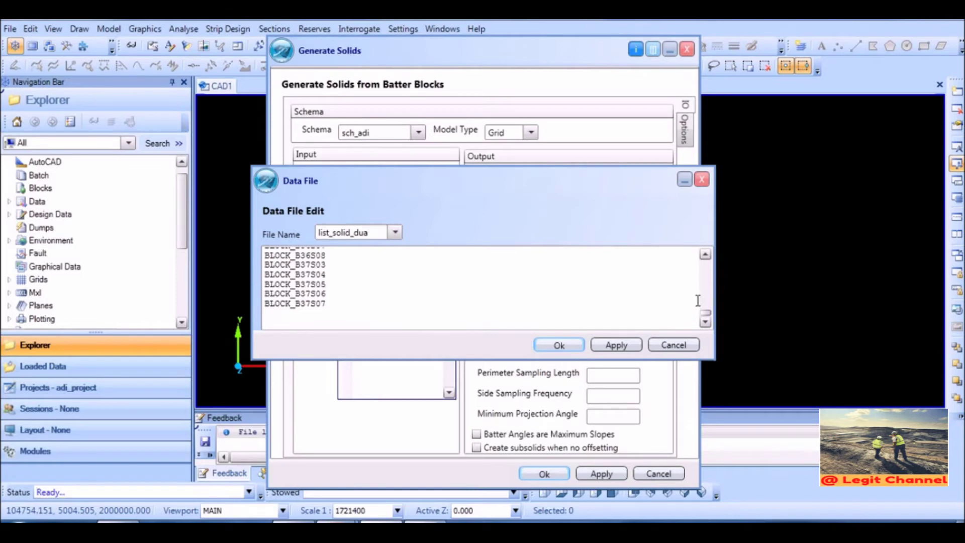
pyautogui.scroll(1, 706, 318)
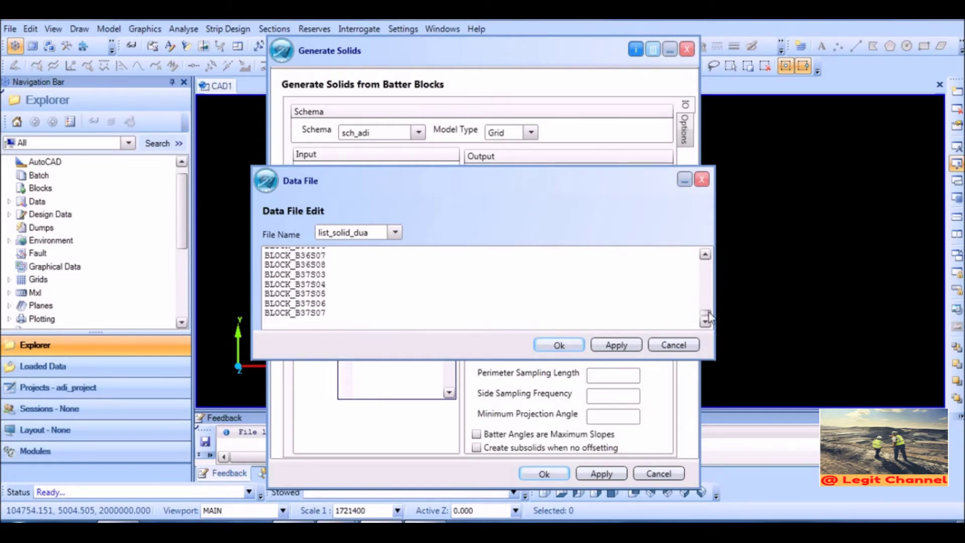
pyautogui.moveTo(706, 317); pyautogui.dragTo(706, 258)
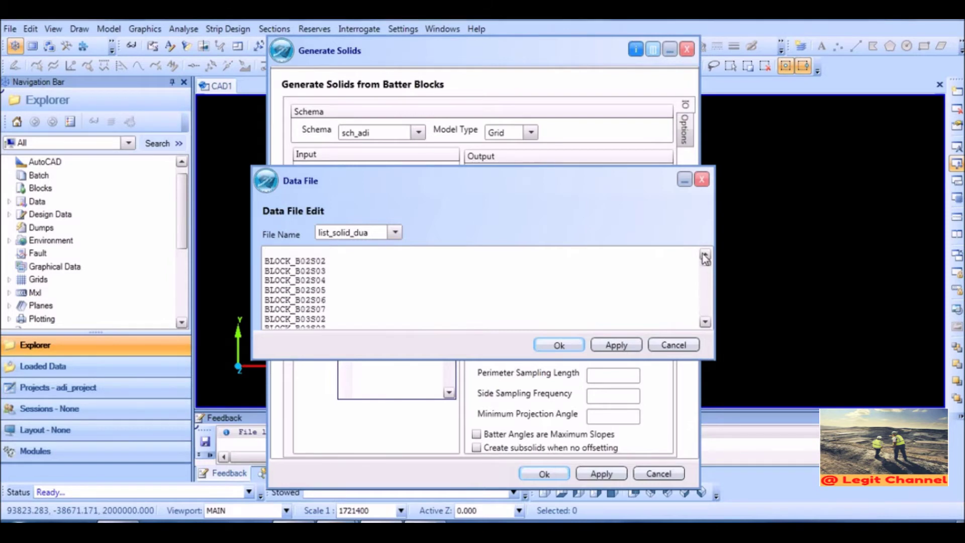
pyautogui.click(269, 252)
pyautogui.press('Delete')
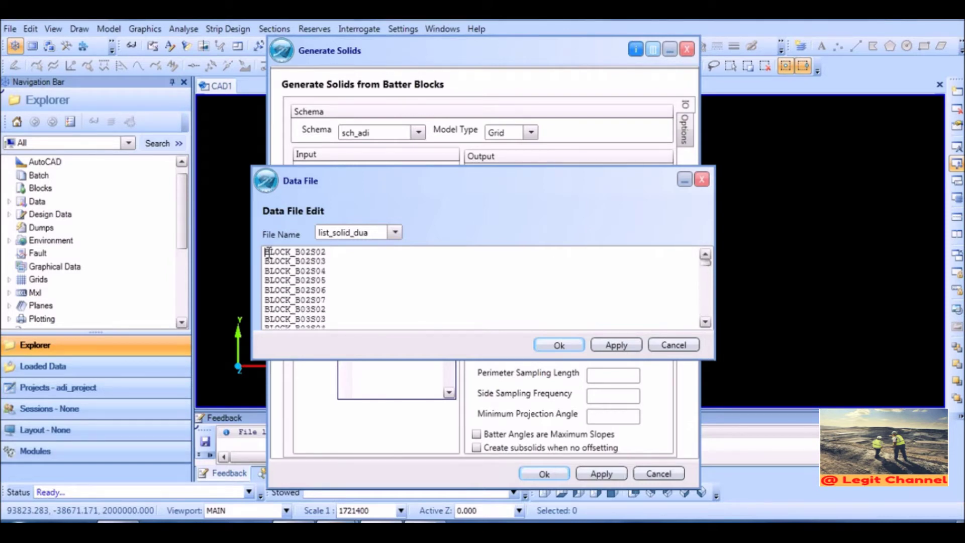
pyautogui.click(544, 345)
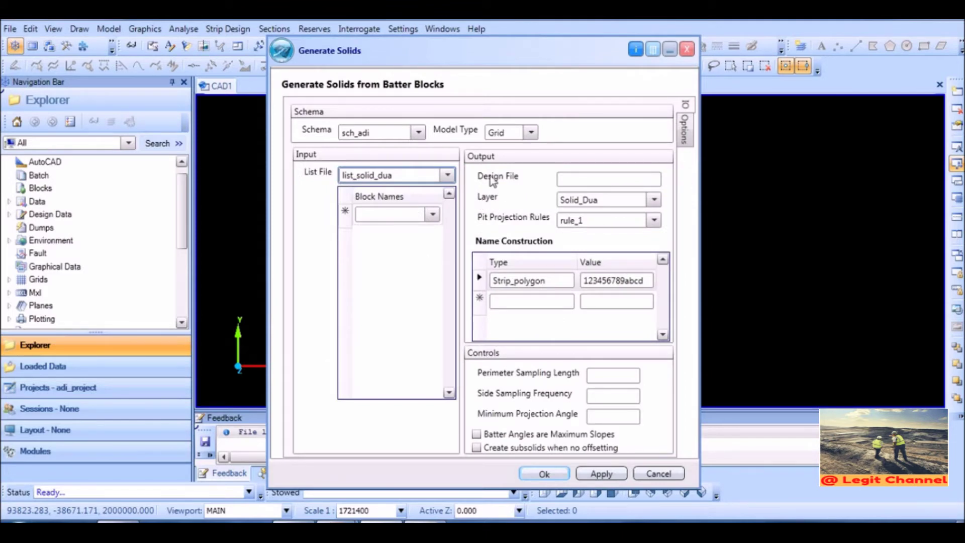
# Step: Set the output layer for the generated solids to solid_xxxx, leaving the design file blank
pyautogui.click(593, 179)
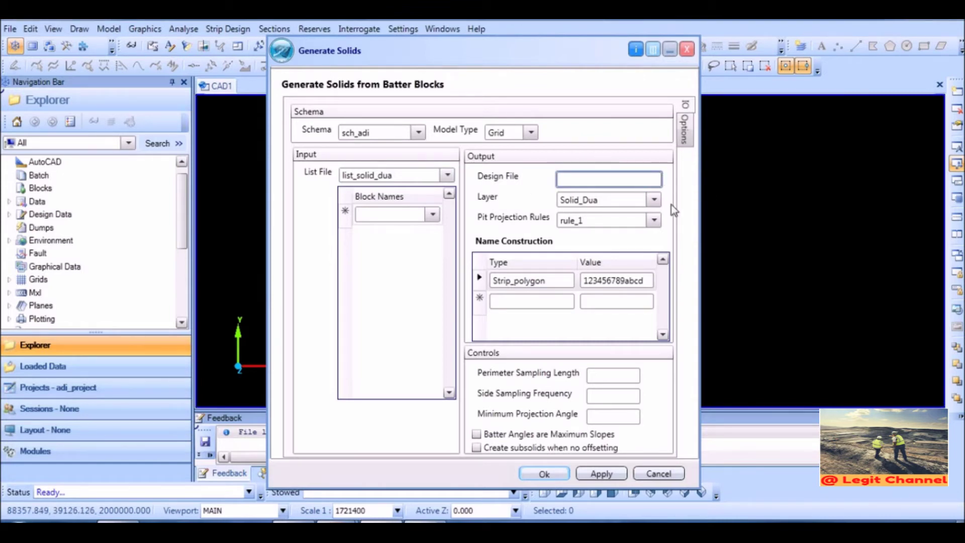
pyautogui.click(608, 204)
pyautogui.press('BackSpace')
pyautogui.write('solid')
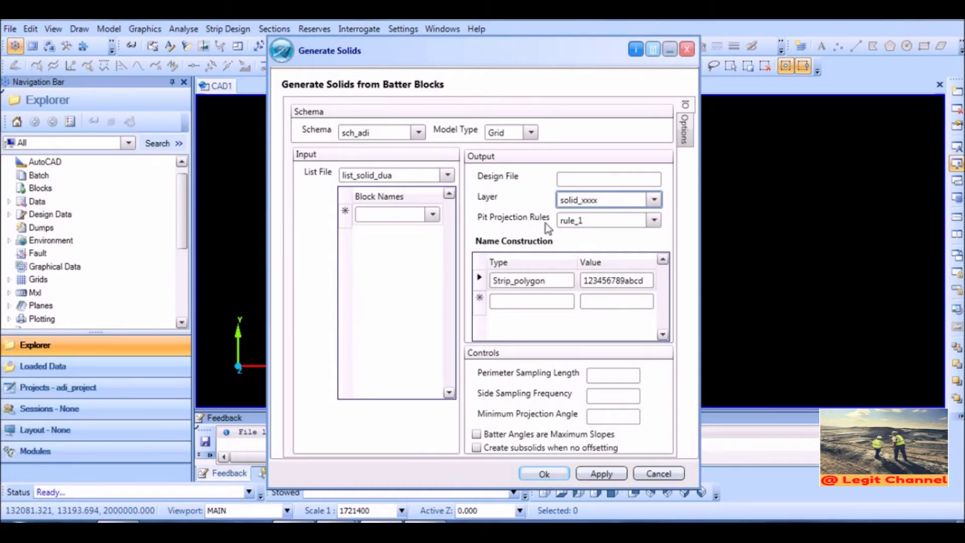
pyautogui.write('_xxxx')
# Step: Create a new pit projection rules definition named rule_2 with schema sch_adi
pyautogui.rightClick(613, 220)
pyautogui.click(645, 282)
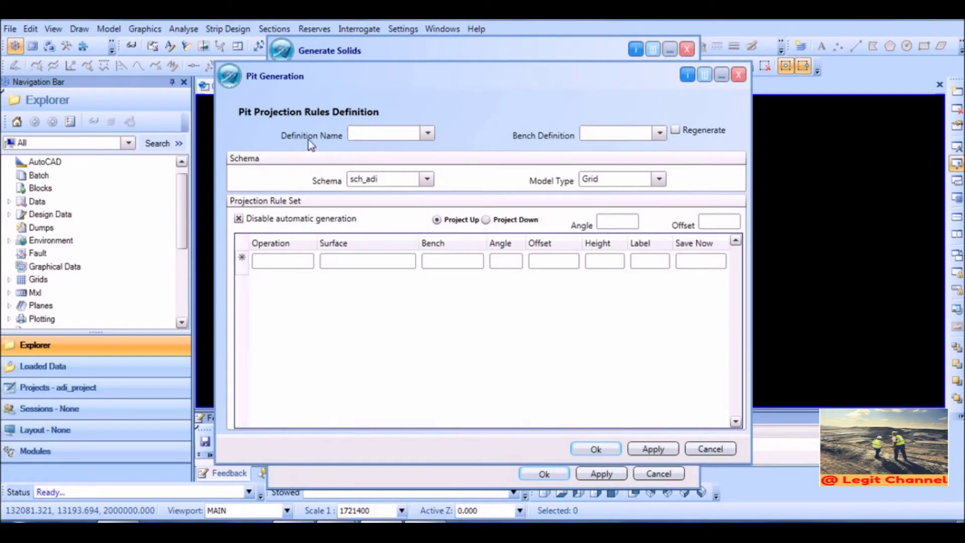
pyautogui.click(387, 134)
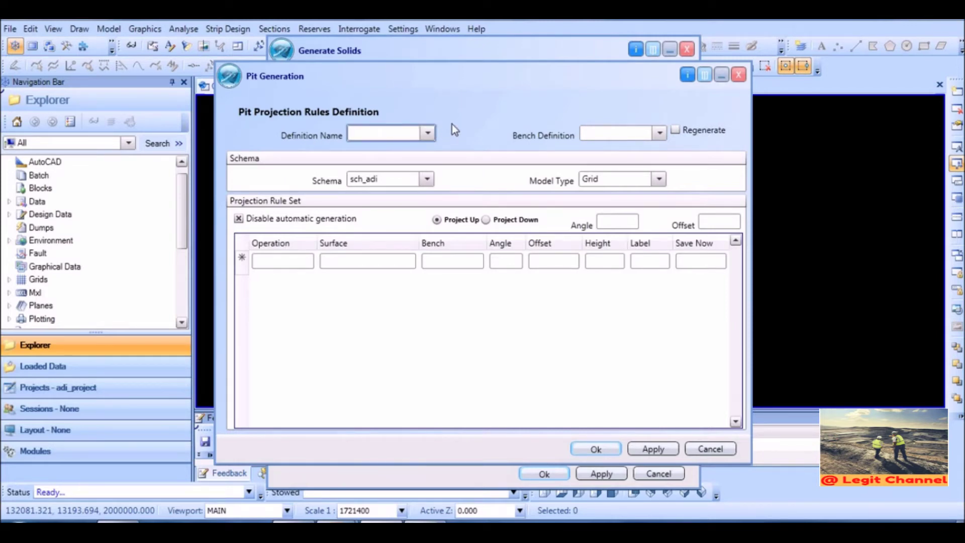
pyautogui.write('rule_2')
pyautogui.click(426, 179)
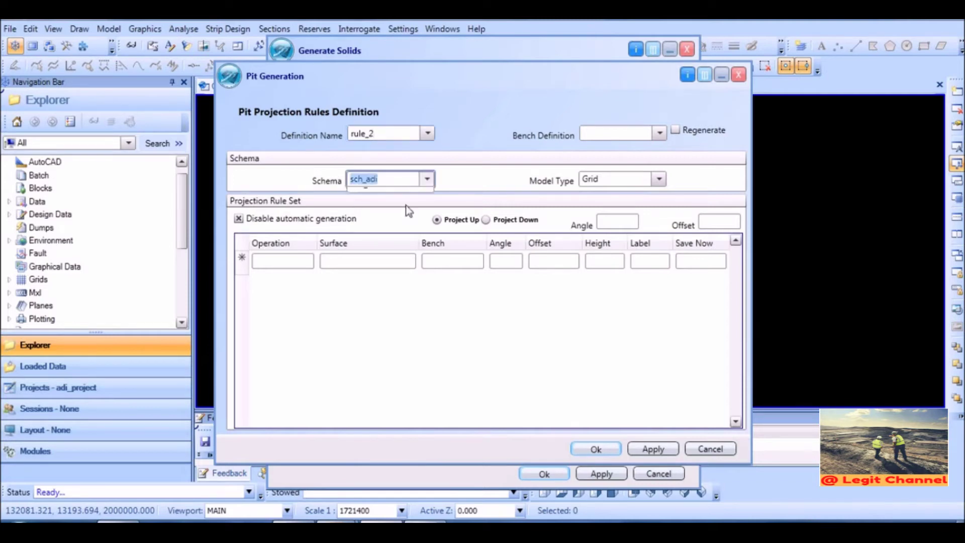
pyautogui.click(376, 197)
# Step: Add a LOCATE operation on surface B_Floor as the first projection rule of rule_2
pyautogui.click(272, 262)
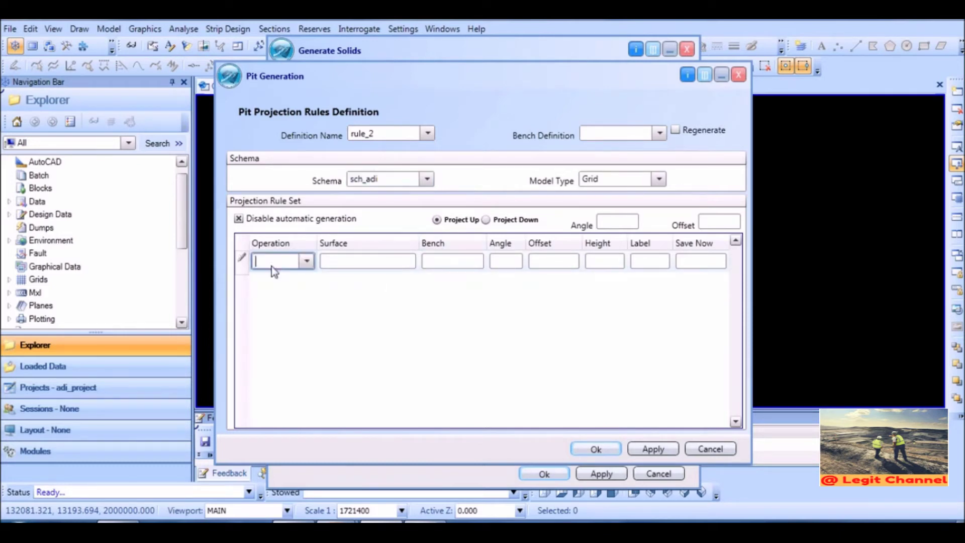
pyautogui.click(307, 261)
pyautogui.click(285, 289)
pyautogui.click(368, 261)
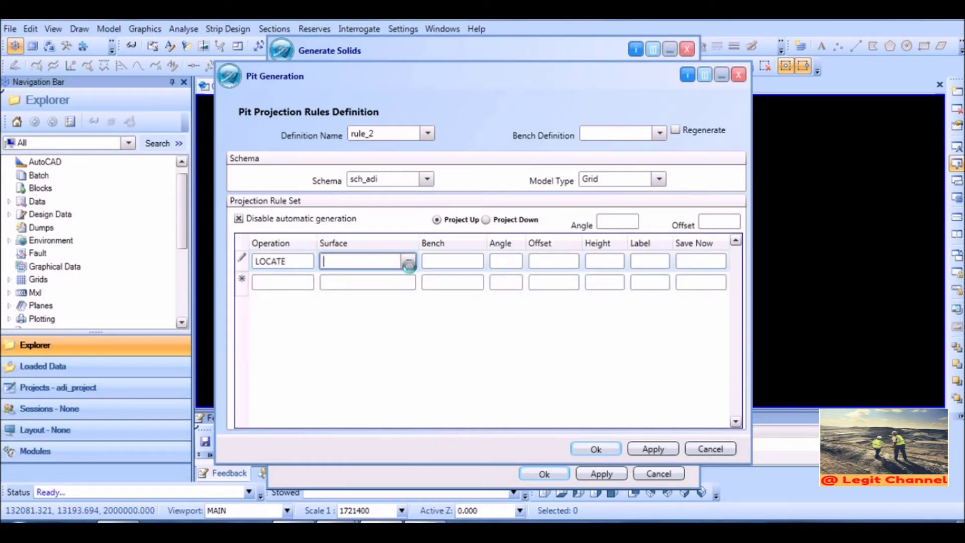
pyautogui.click(408, 262)
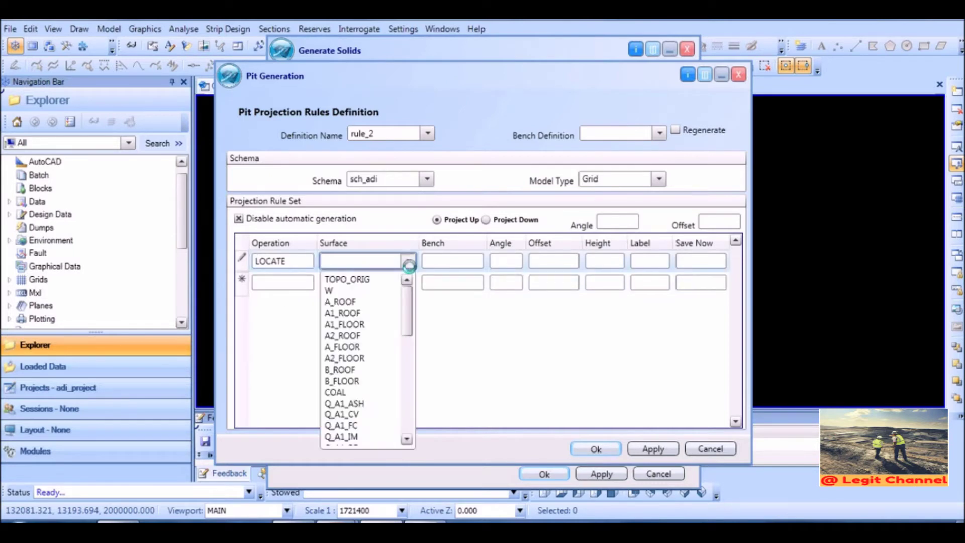
pyautogui.click(345, 381)
# Step: Add a PROJECT operation on surface Topo_Orig as the second projection rule of rule_2
pyautogui.click(284, 282)
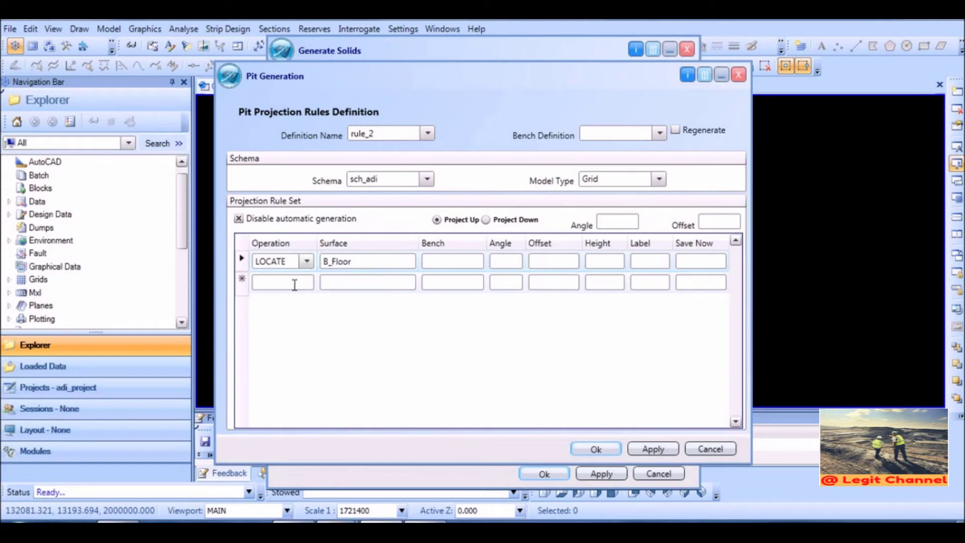
pyautogui.click(304, 284)
pyautogui.click(306, 284)
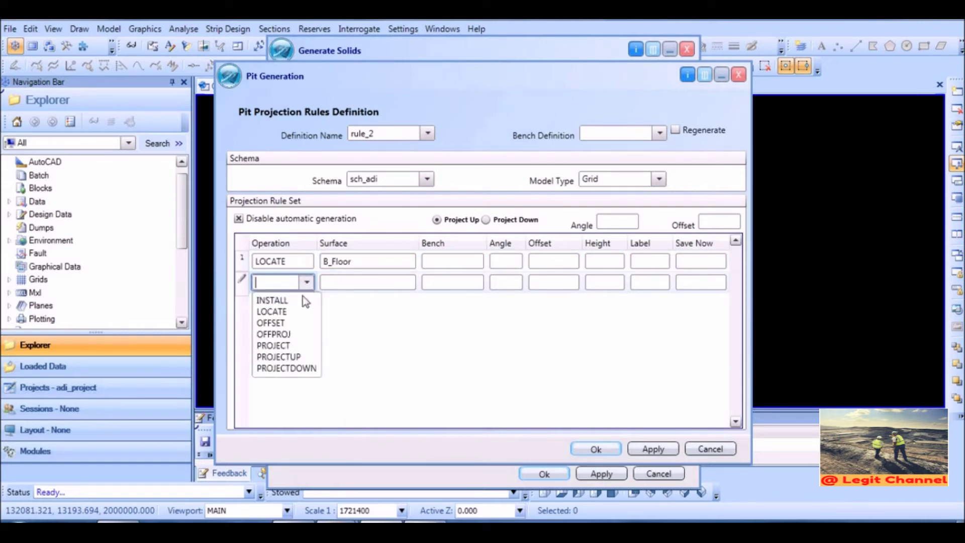
pyautogui.click(295, 347)
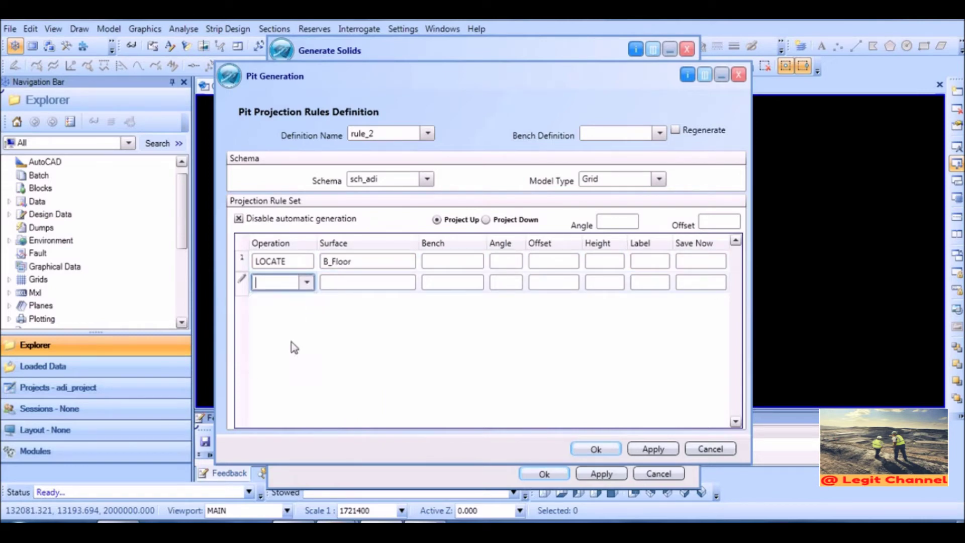
pyautogui.click(395, 282)
pyautogui.click(351, 300)
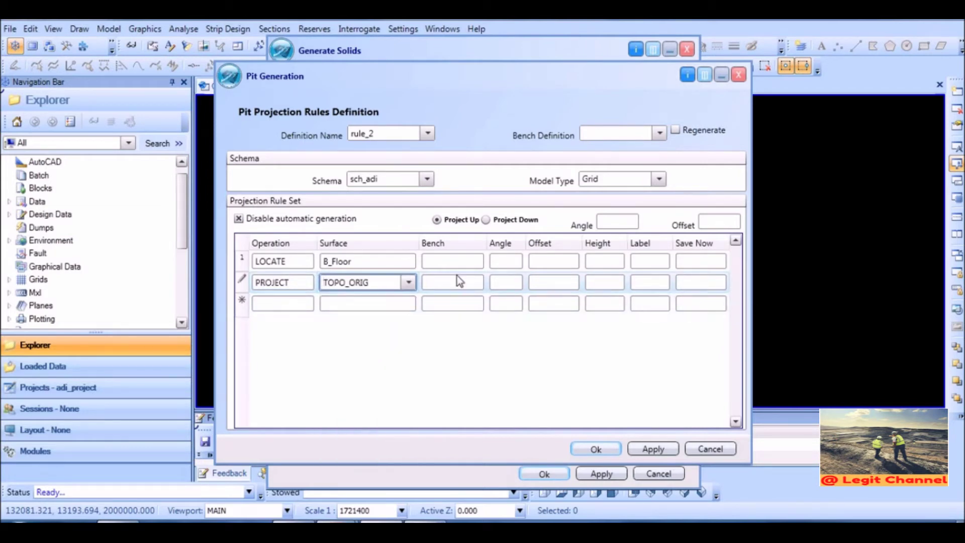
# Step: Set Save Now to no for the LOCATE rule and to yes for the PROJECT rule
pyautogui.click(696, 261)
pyautogui.write('no')
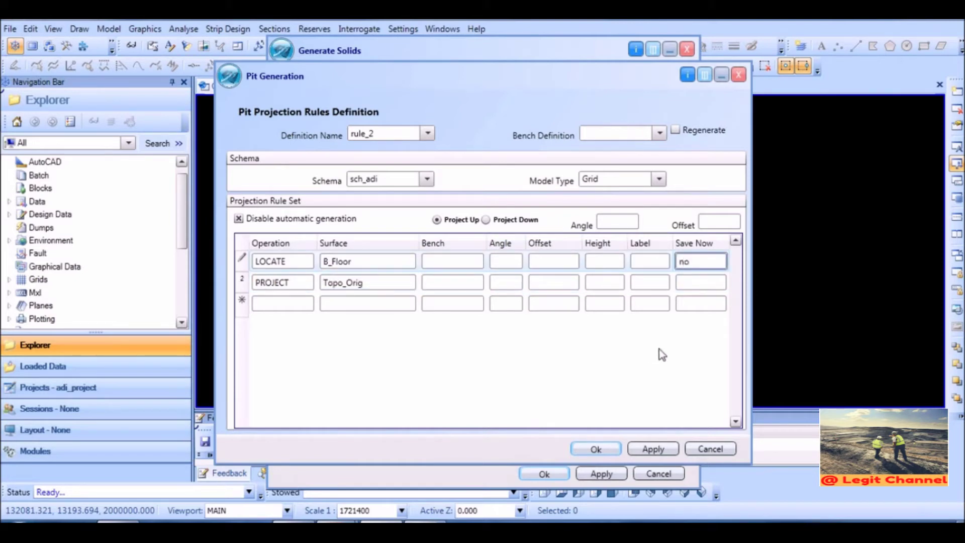
pyautogui.click(690, 284)
pyautogui.write('yes')
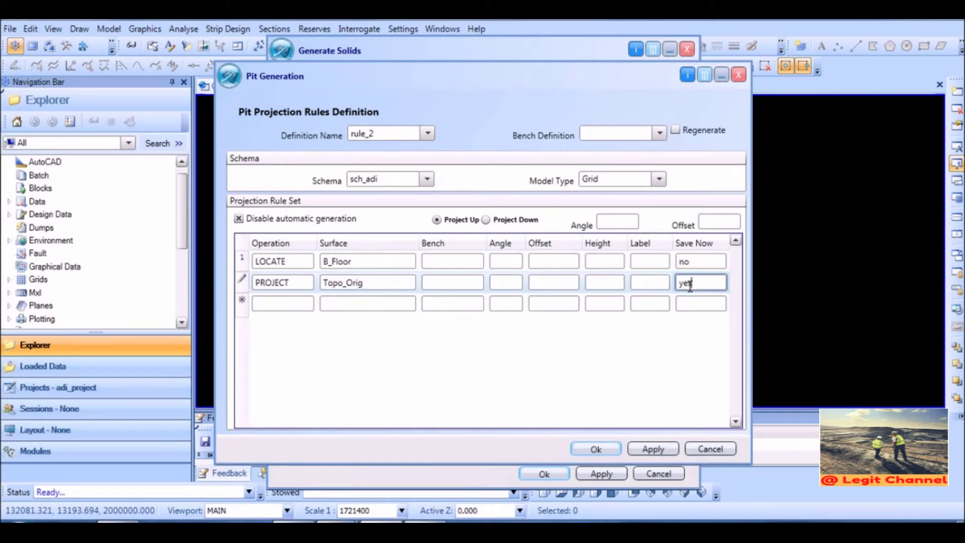
pyautogui.click(278, 304)
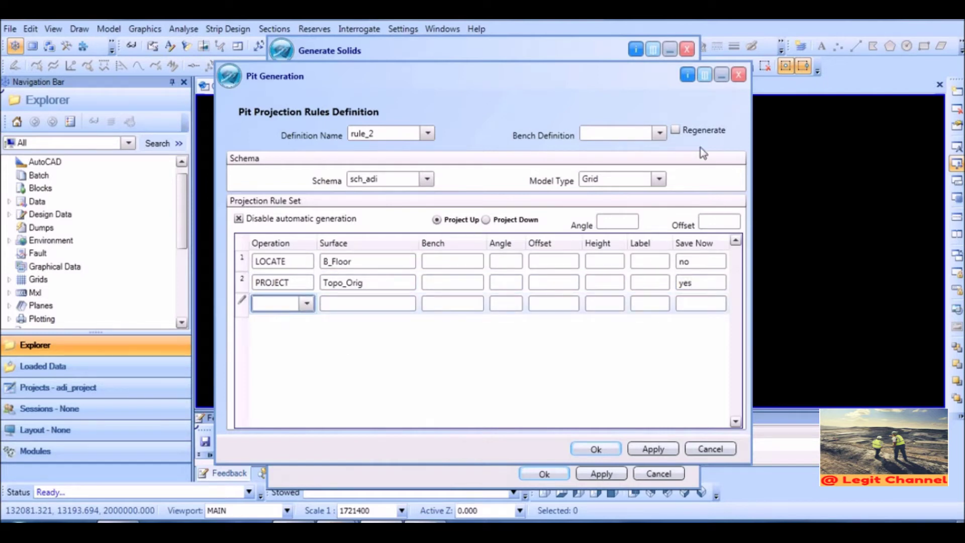
# Step: Accept the projection rules definition and assign rule_2 as the pit projection rules for the generated solids
pyautogui.click(595, 448)
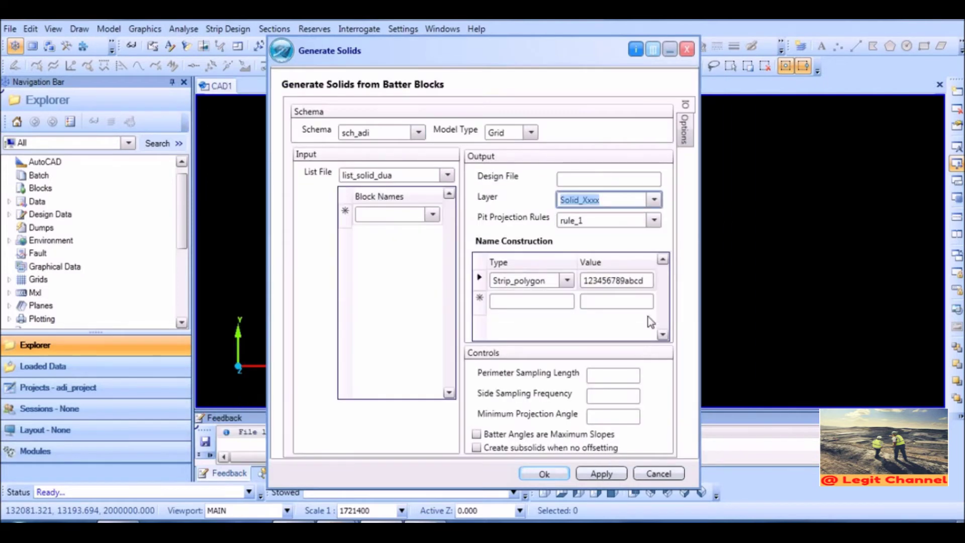
pyautogui.click(654, 220)
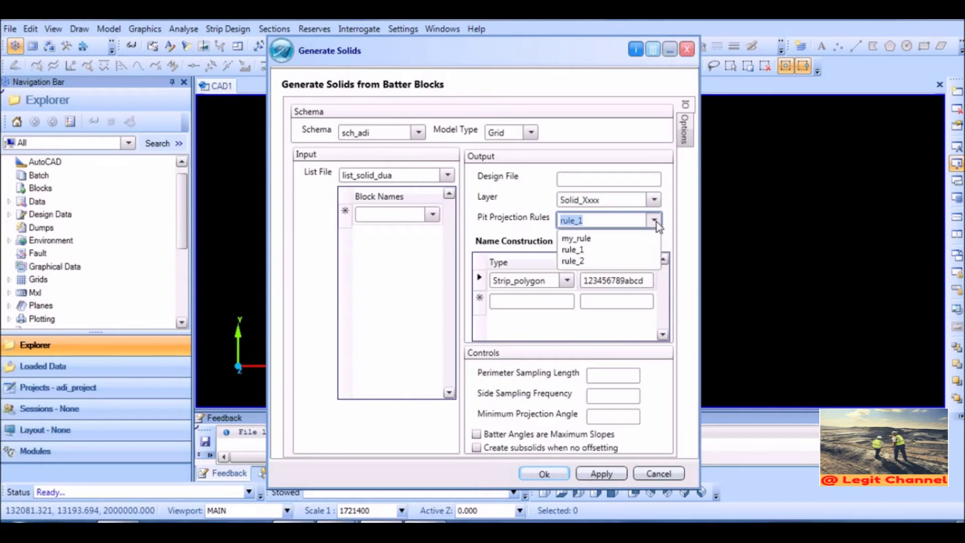
pyautogui.click(578, 261)
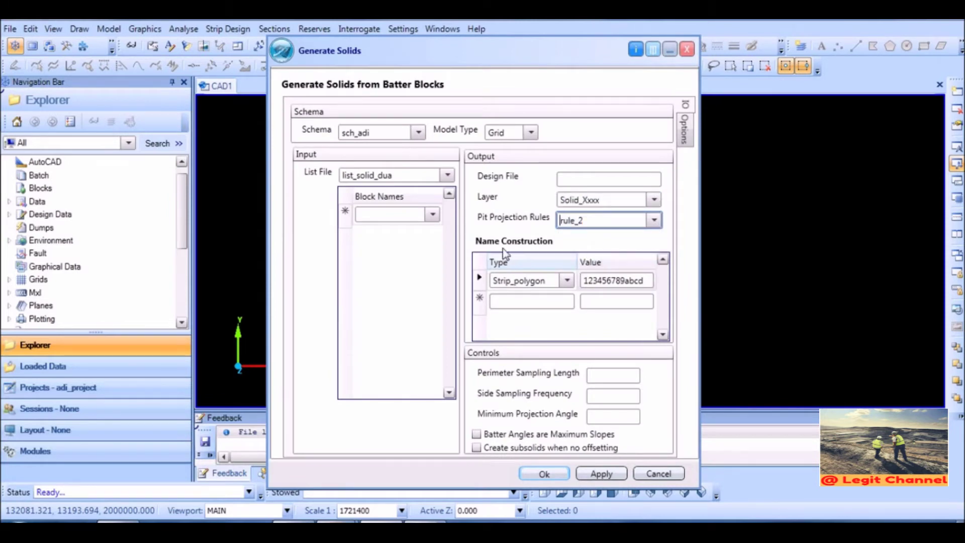
# Step: Change the first name construction entry to type Constant with the value Sol_
pyautogui.click(568, 282)
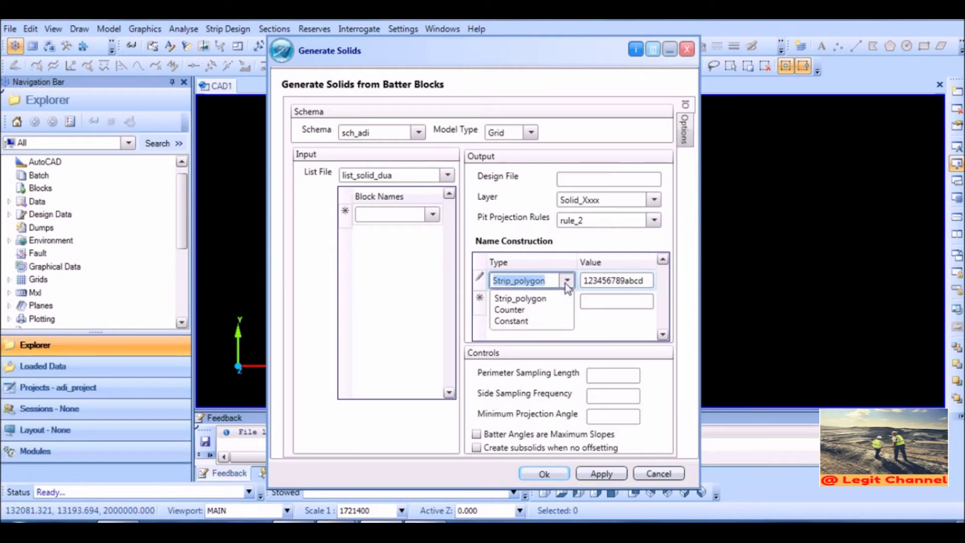
pyautogui.click(530, 321)
pyautogui.click(617, 280)
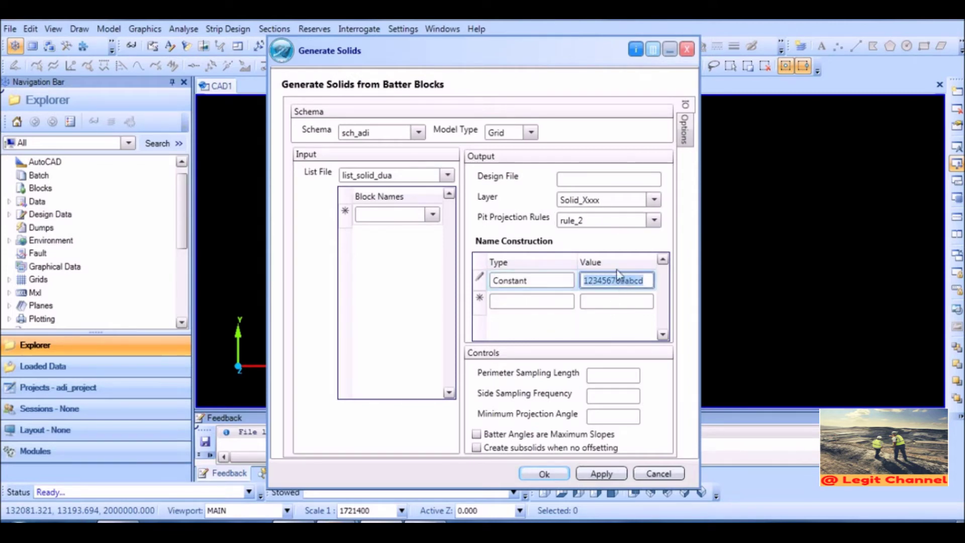
pyautogui.press('BackSpace')
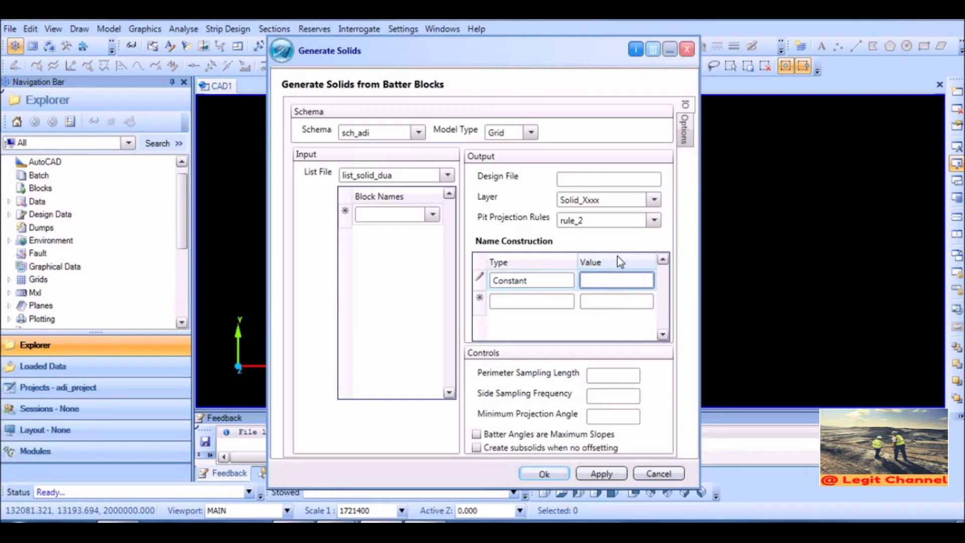
pyautogui.write('Sol_')
# Step: Start a second name construction entry and open its type choices
pyautogui.click(518, 297)
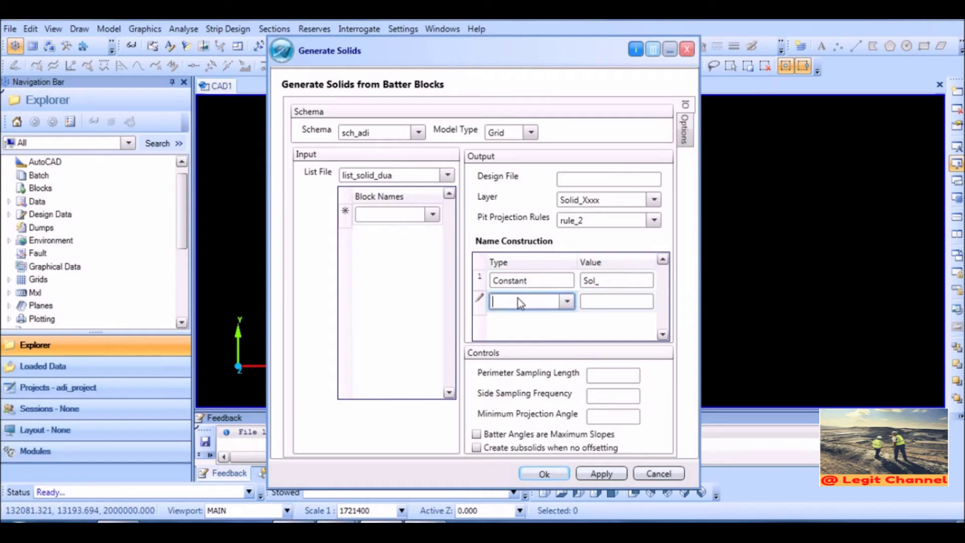
pyautogui.click(567, 302)
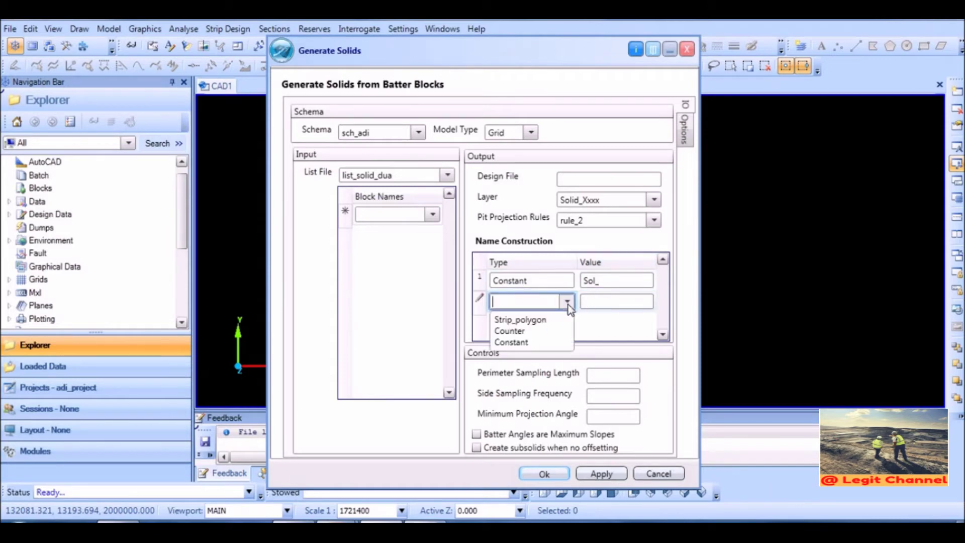
# Step: Add a second name construction row of type Strip_polygon with the value 789abcd
pyautogui.click(546, 321)
pyautogui.click(610, 302)
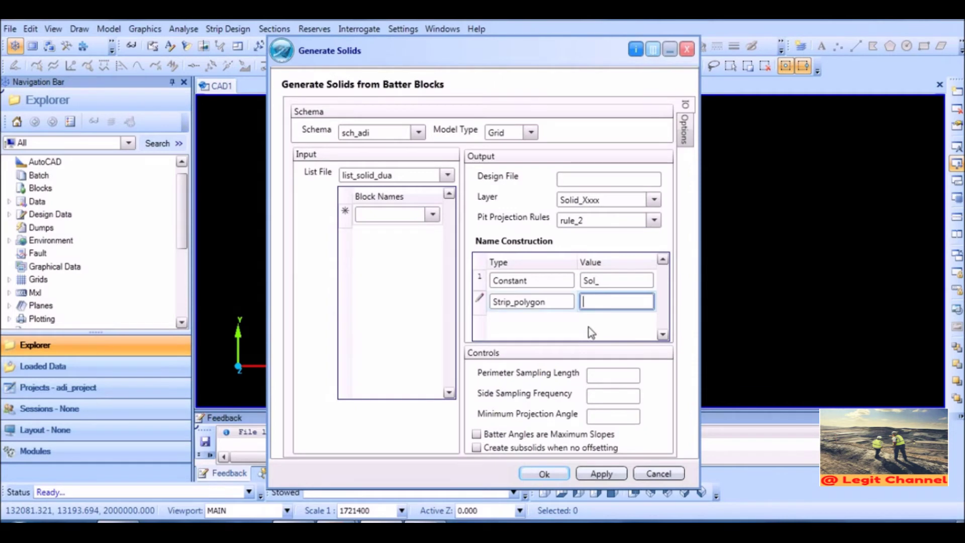
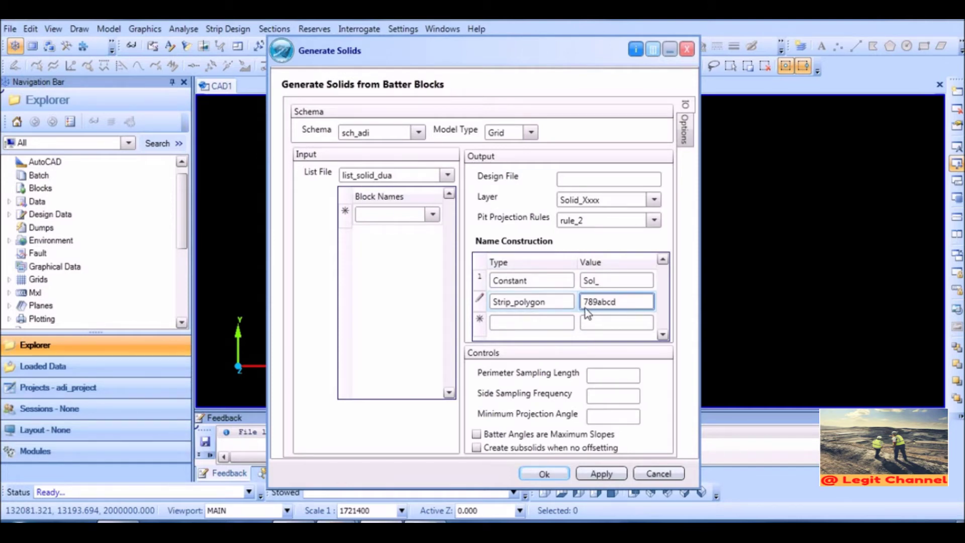
# Step: Review the contents of list_solid_dua and the batter block and triangle options, and run the solid generation from batter blocks
pyautogui.rightClick(433, 175)
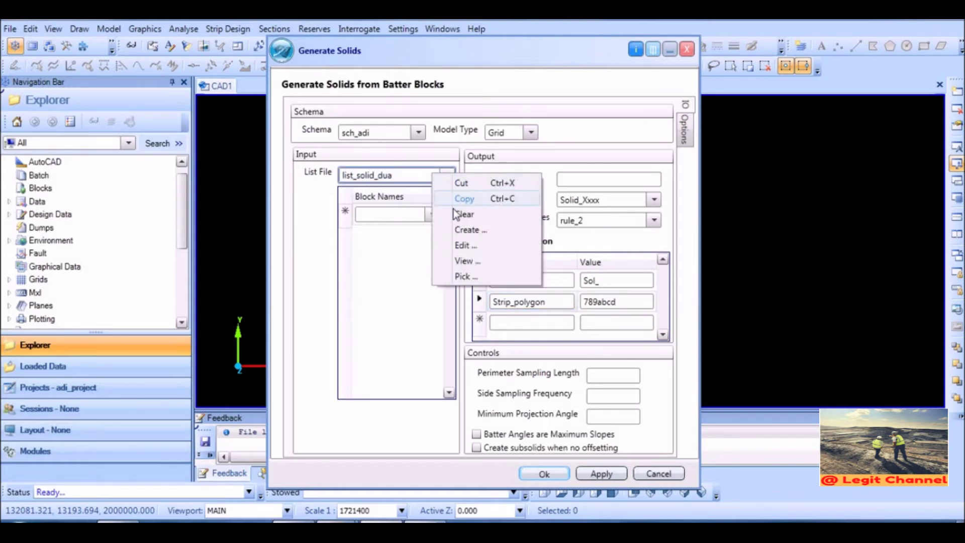
pyautogui.click(466, 245)
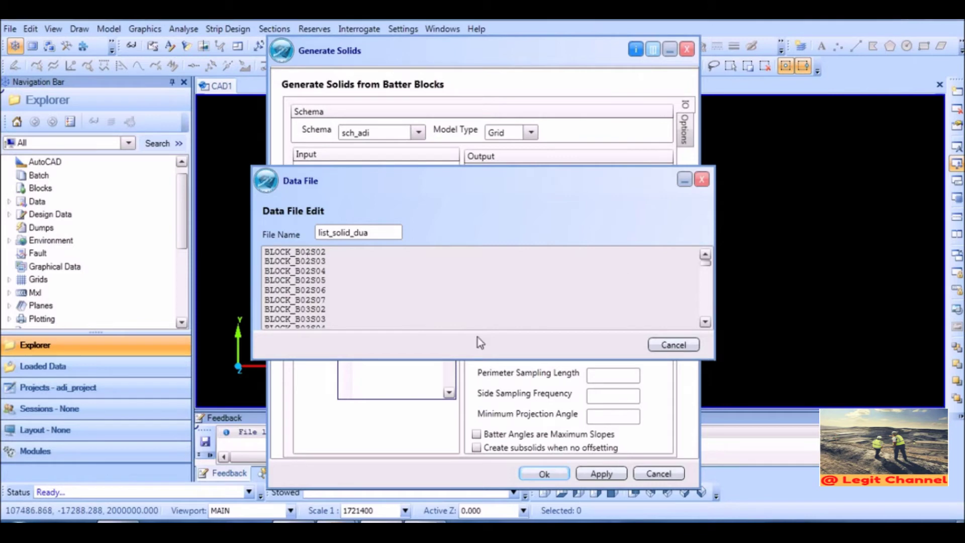
pyautogui.click(673, 344)
pyautogui.click(685, 132)
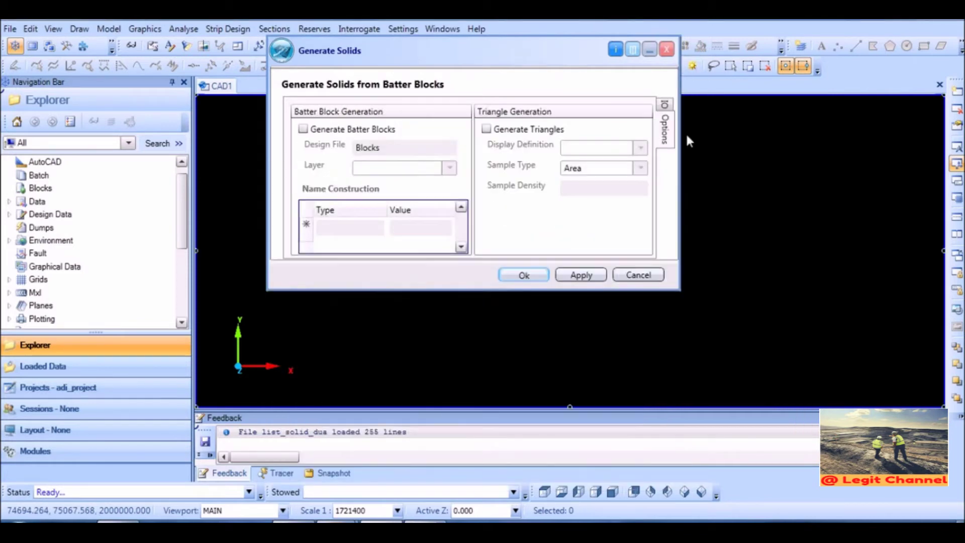
pyautogui.click(664, 105)
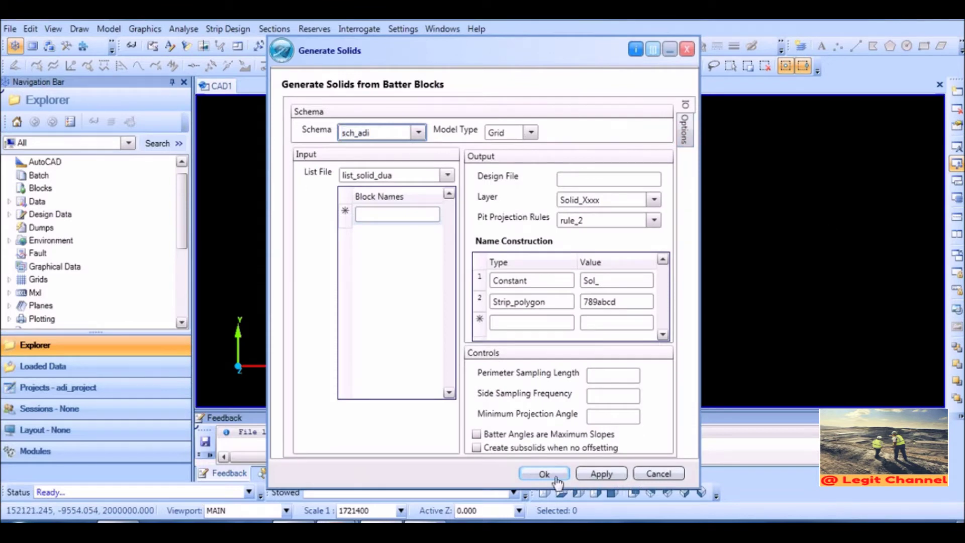
pyautogui.click(553, 474)
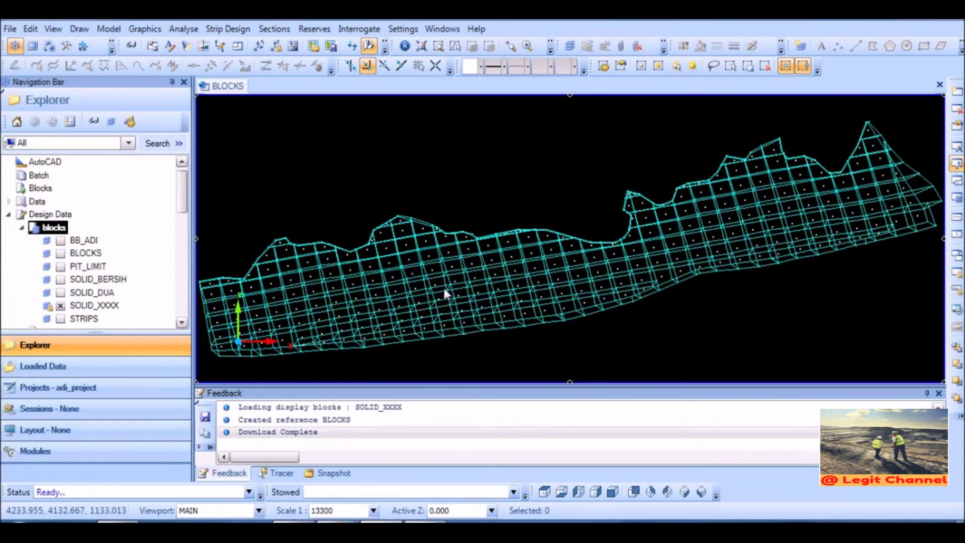
# Step: Inspect the generated solids of the SOLID_XXXX layer across the pit, both overall and close up
pyautogui.moveTo(473, 259); pyautogui.dragTo(431, 269, button='middle')
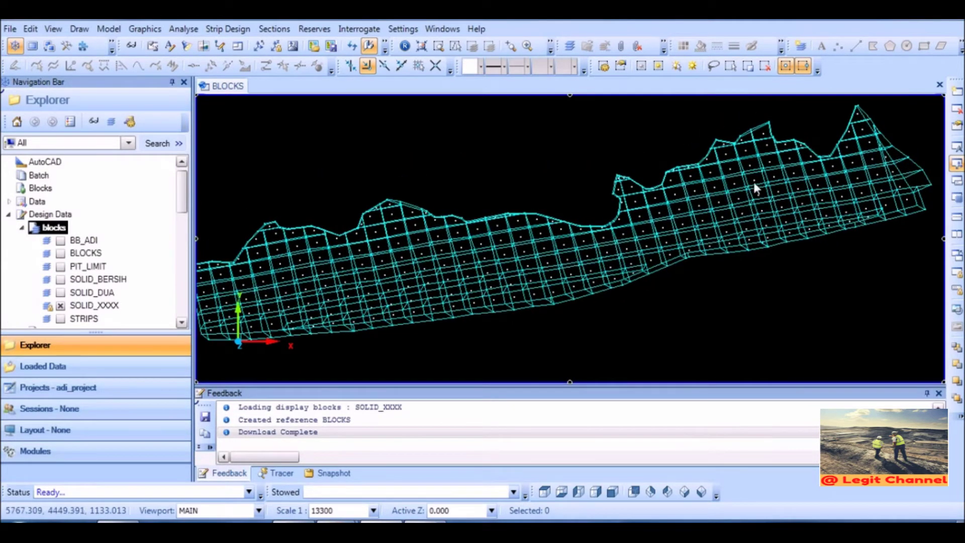
pyautogui.moveTo(757, 180); pyautogui.dragTo(785, 168, button='middle')
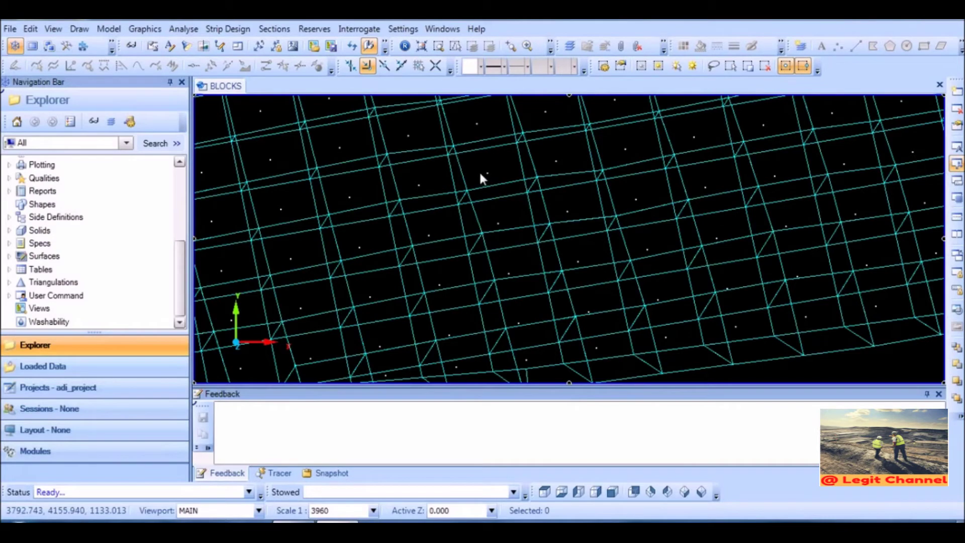
pyautogui.moveTo(445, 150); pyautogui.dragTo(521, 172, button='middle')
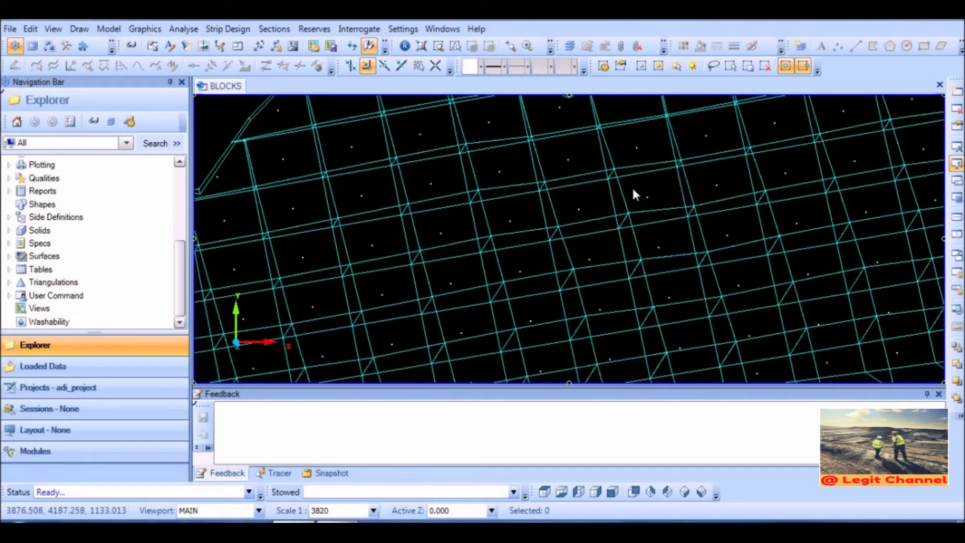
pyautogui.moveTo(642, 252); pyautogui.dragTo(629, 217, button='middle')
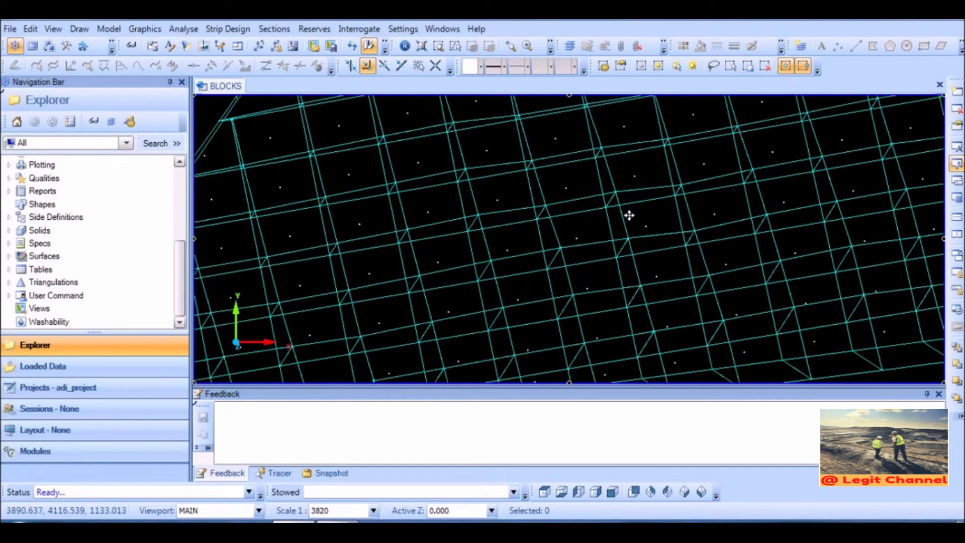
# Step: Start Generate Samples from Solids and choose the schema sch_adi and the quality model qual_model
pyautogui.click(311, 32)
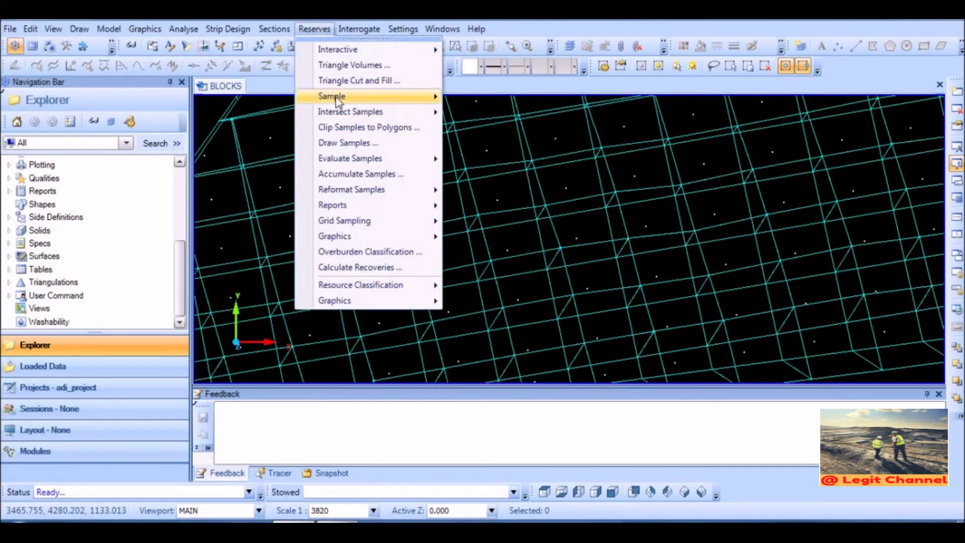
pyautogui.moveTo(334, 96)
pyautogui.click(458, 116)
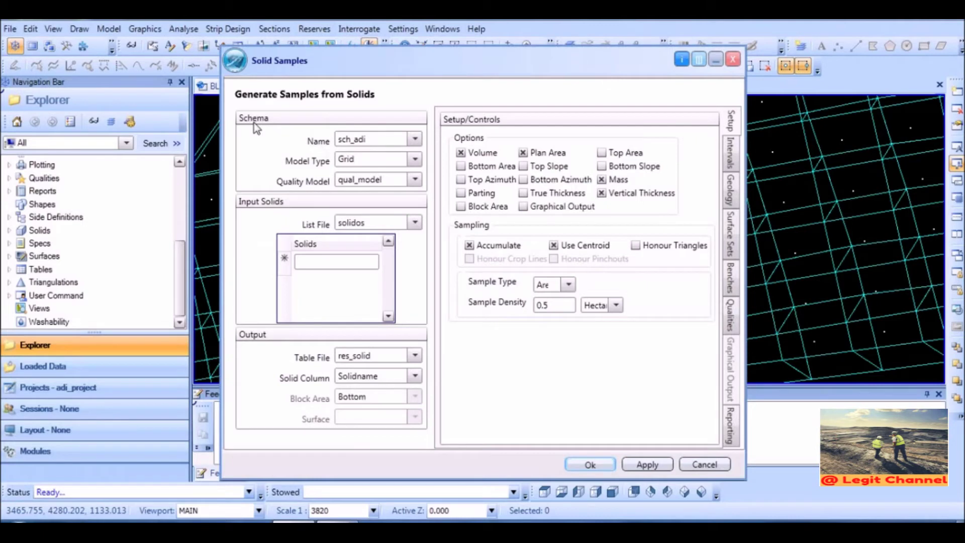
pyautogui.click(415, 139)
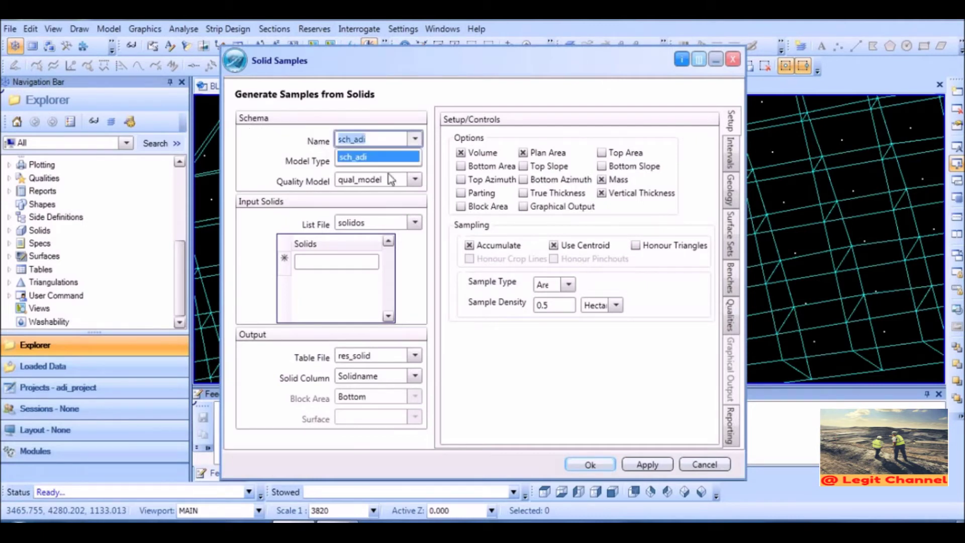
pyautogui.click(355, 159)
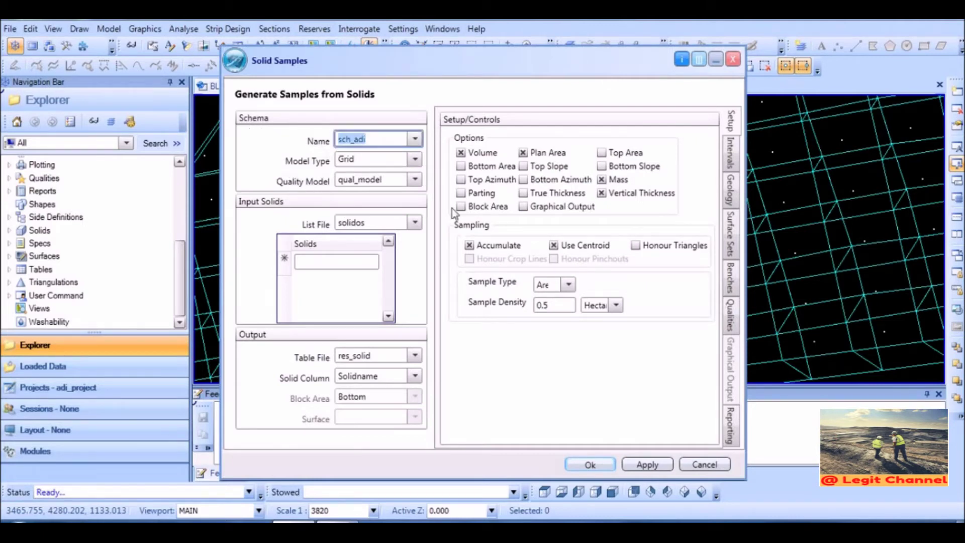
pyautogui.click(415, 180)
pyautogui.click(370, 195)
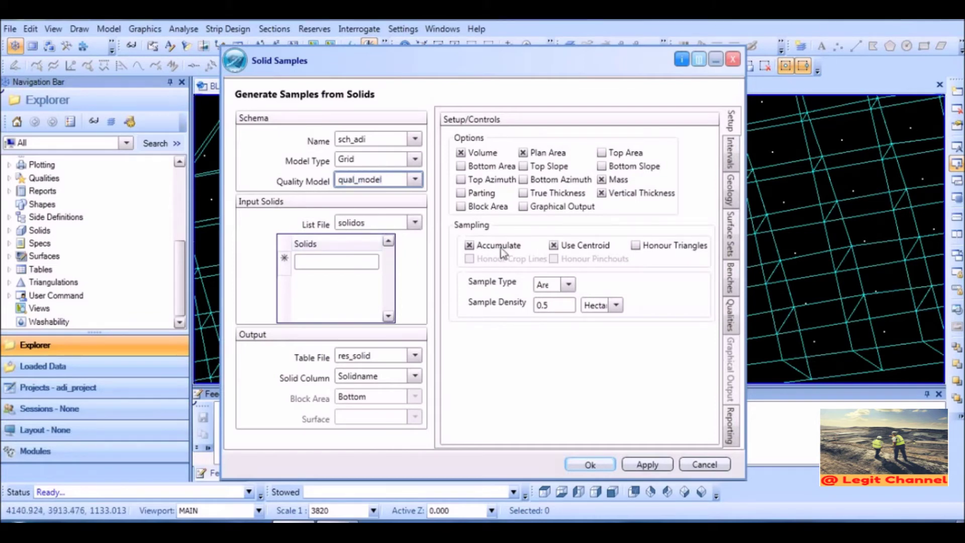
# Step: Set the output table file for the solid samples to res_solid
pyautogui.moveTo(510, 71); pyautogui.dragTo(453, 51)
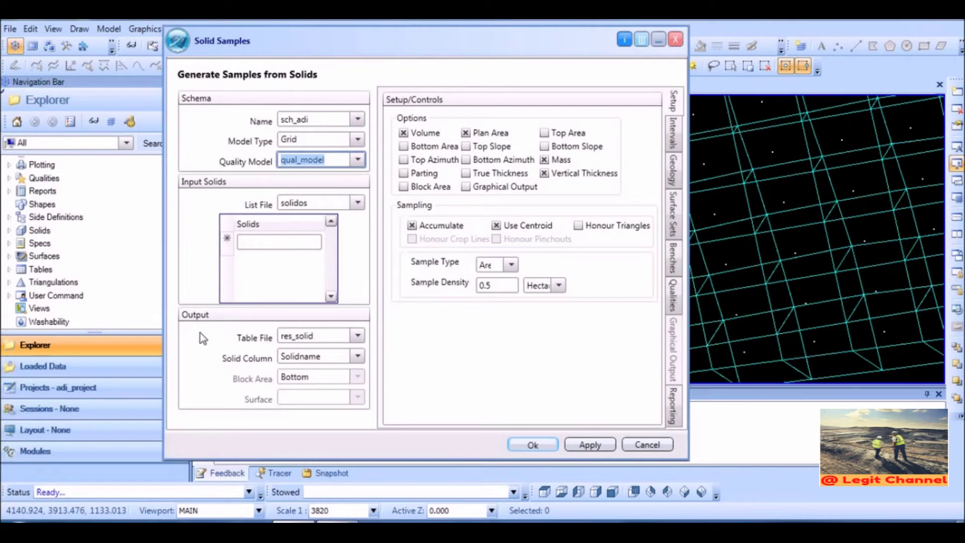
pyautogui.click(315, 341)
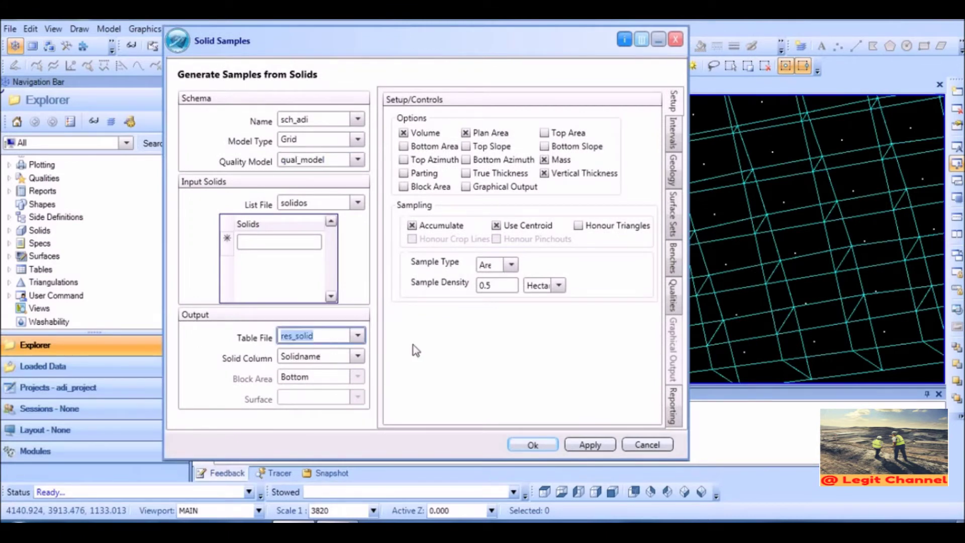
pyautogui.press('BackSpace')
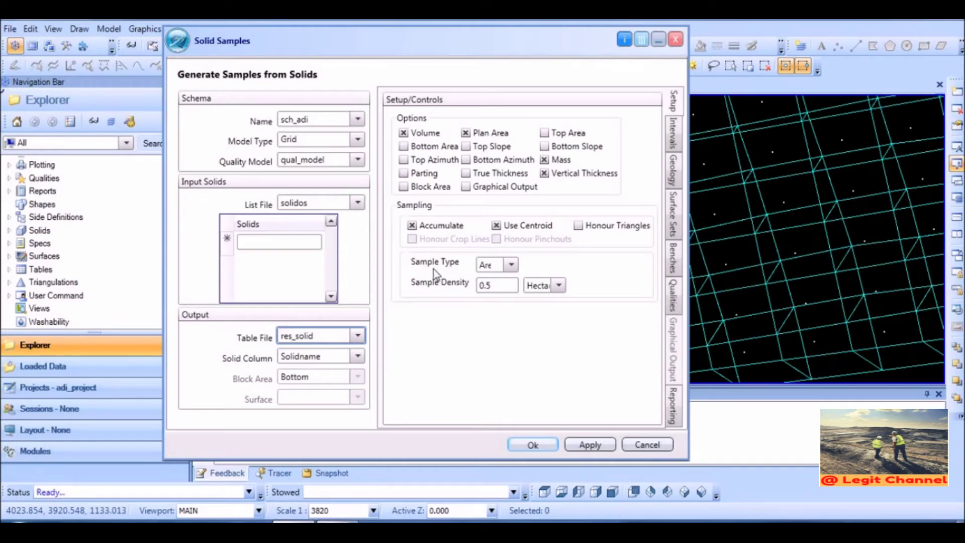
# Step: Set the sample type to Area with a sample density of 0.5 Hectares, and bring up the reserve interval settings
pyautogui.click(511, 265)
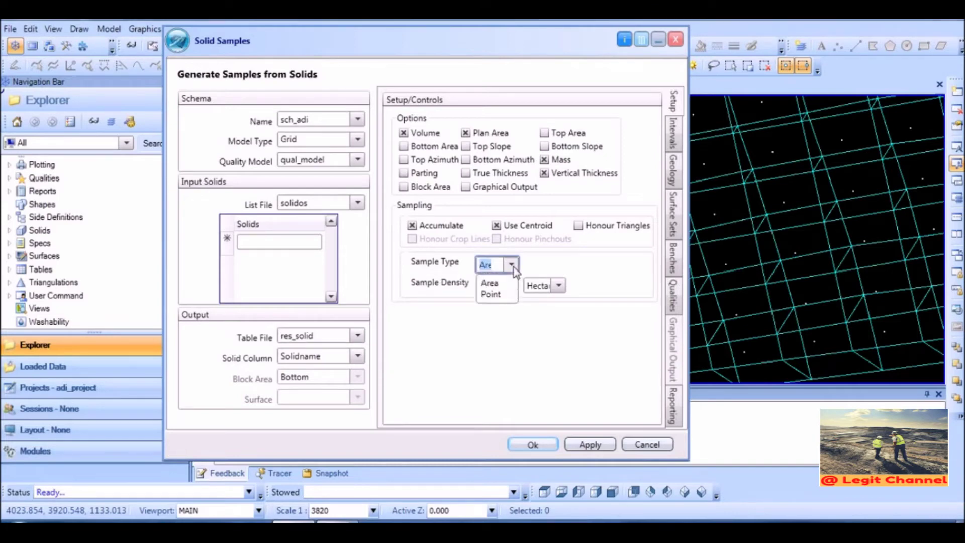
pyautogui.click(499, 289)
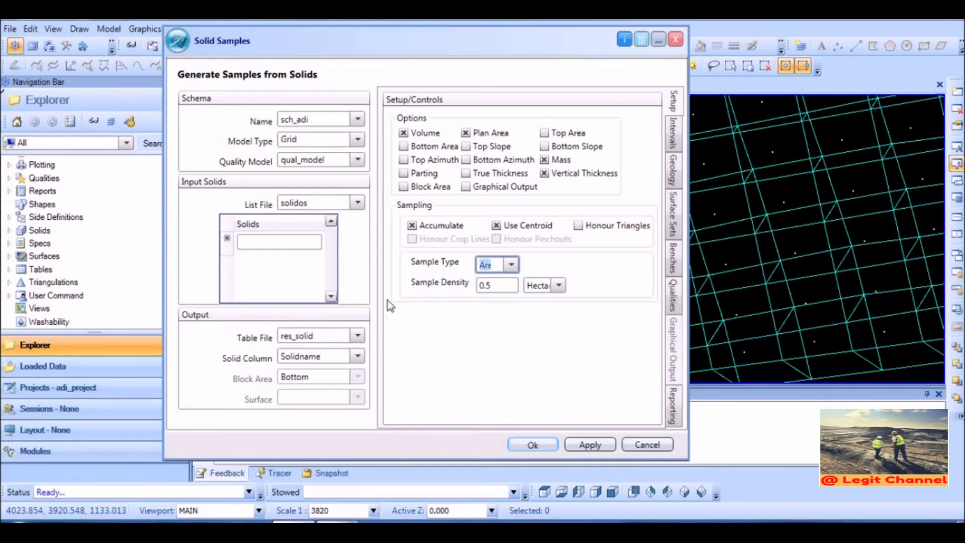
pyautogui.click(500, 290)
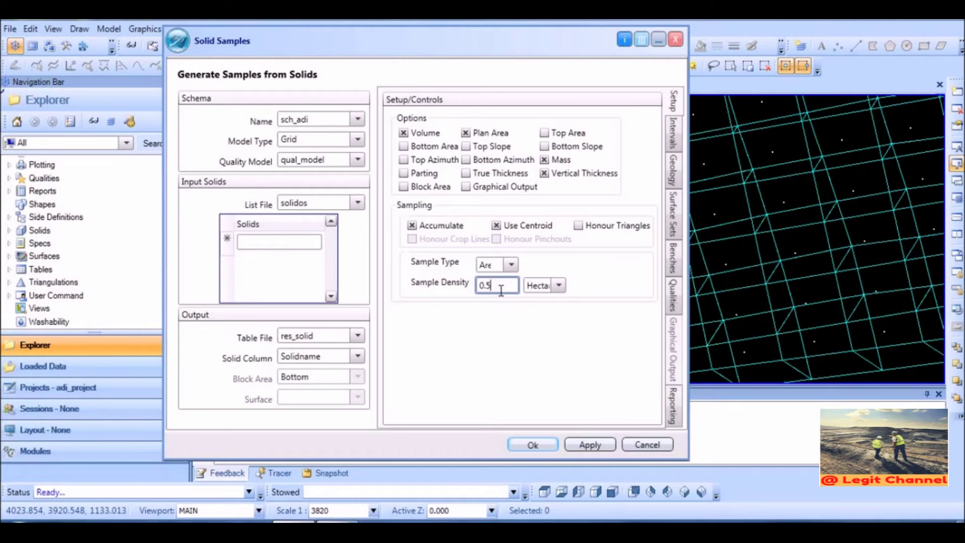
pyautogui.click(557, 285)
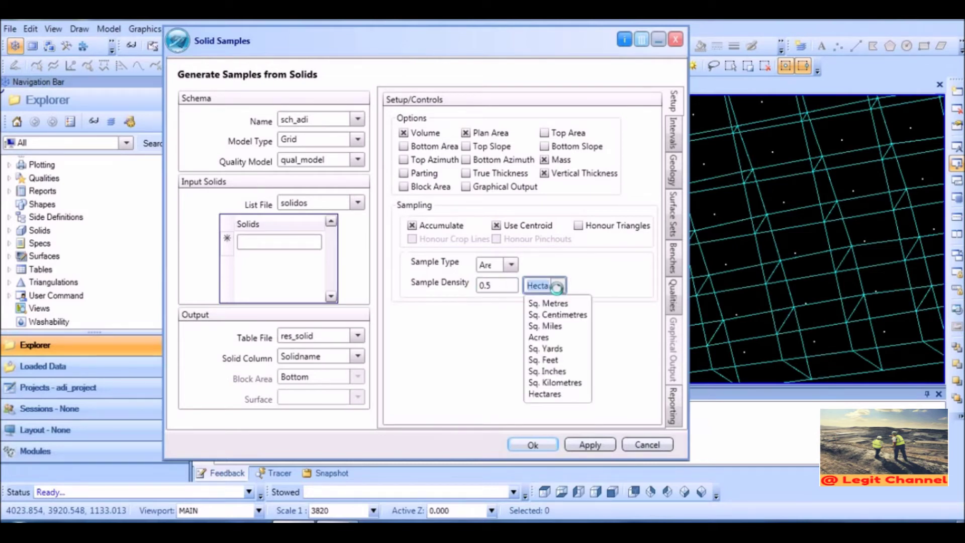
pyautogui.click(543, 394)
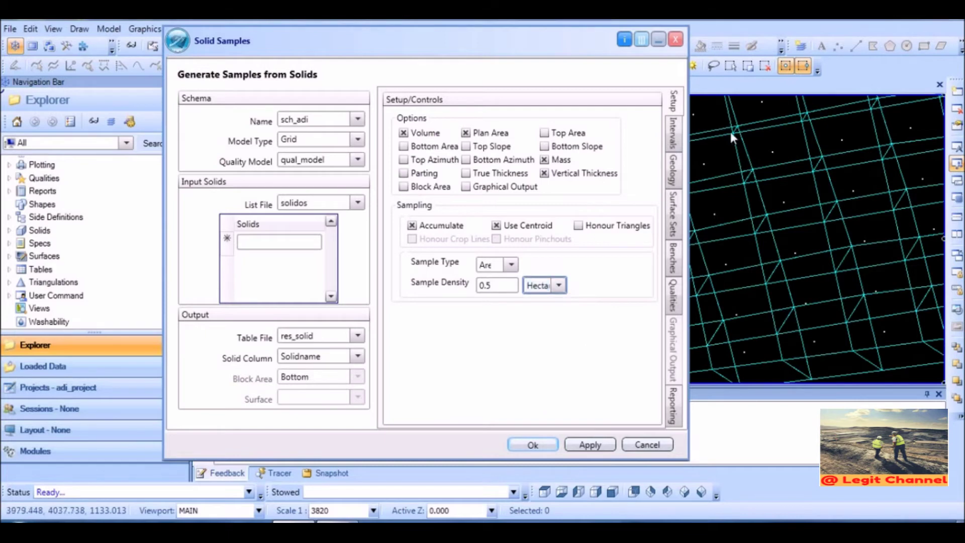
pyautogui.click(677, 136)
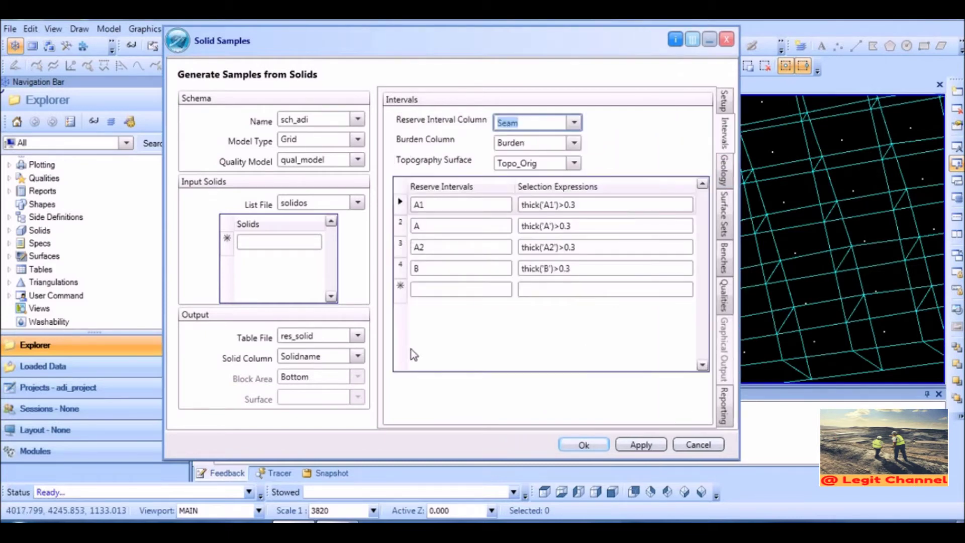
pyautogui.click(445, 206)
pyautogui.rightClick(454, 203)
pyautogui.moveTo(497, 303)
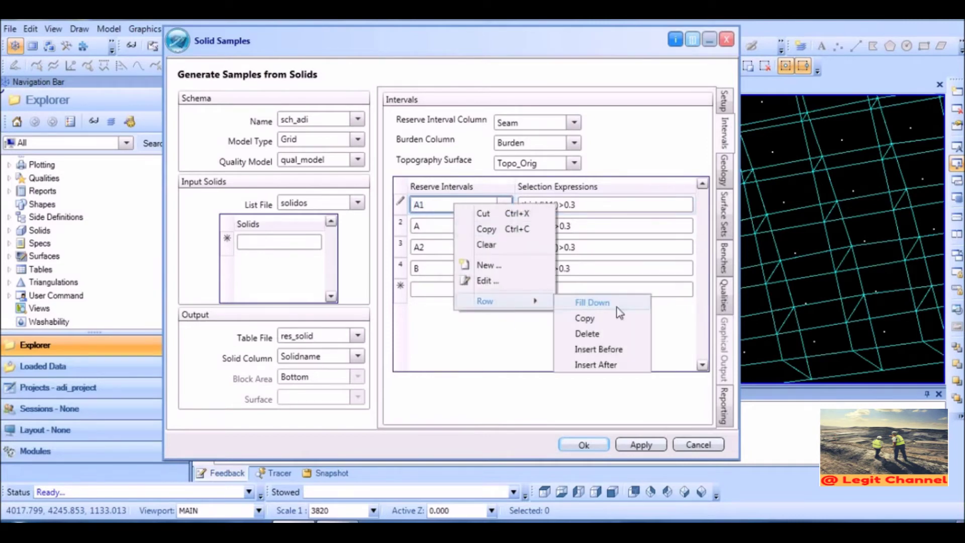
pyautogui.click(616, 306)
pyautogui.click(454, 375)
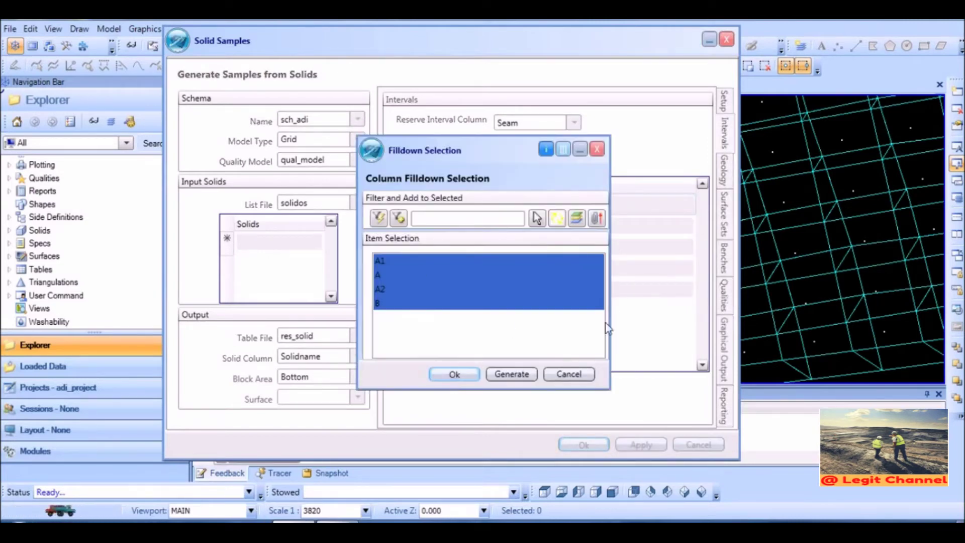
pyautogui.click(556, 376)
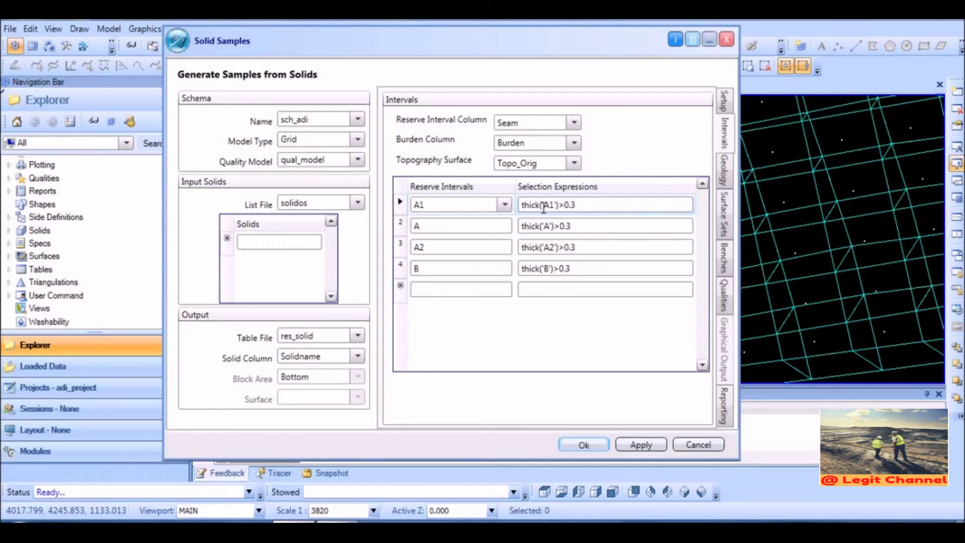
# Step: Check the selection expression for interval A1 and set the topography surface to TOPO_ORIG
pyautogui.click(579, 208)
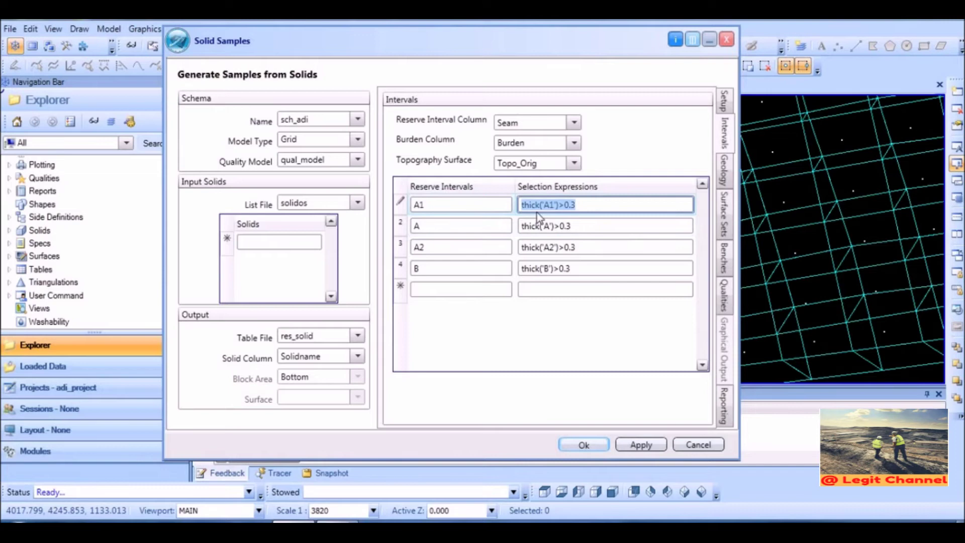
pyautogui.click(586, 209)
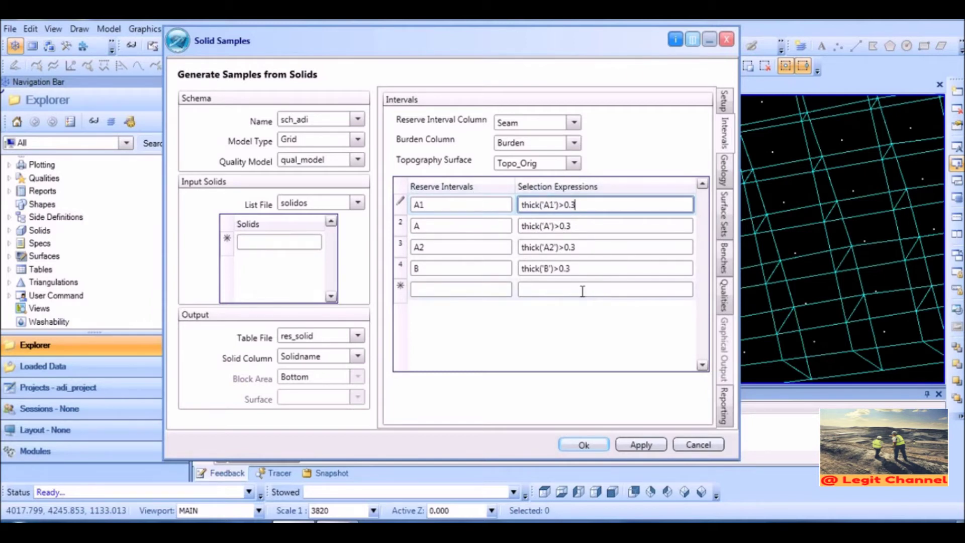
pyautogui.click(574, 163)
pyautogui.click(523, 181)
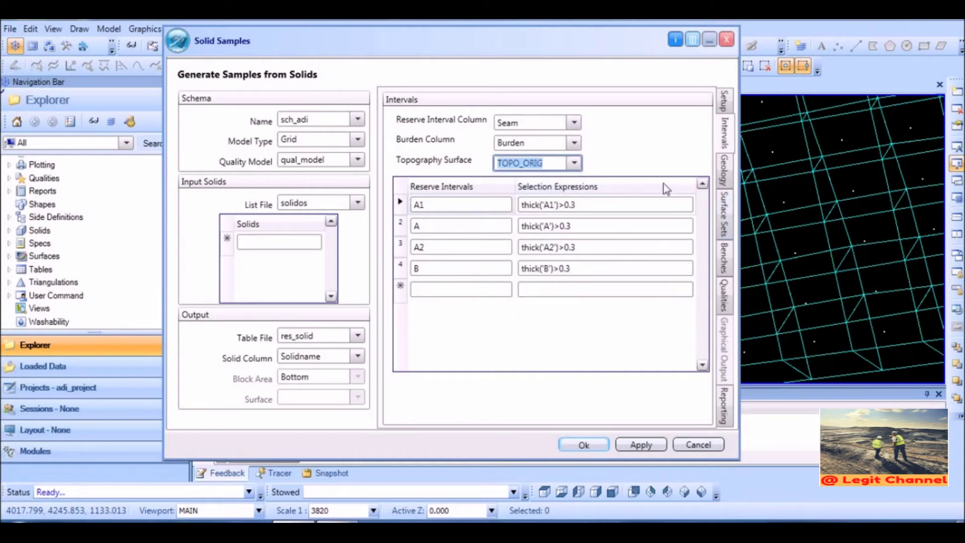
# Step: Review the geology, surface set and bench settings of the solid sampling
pyautogui.click(725, 179)
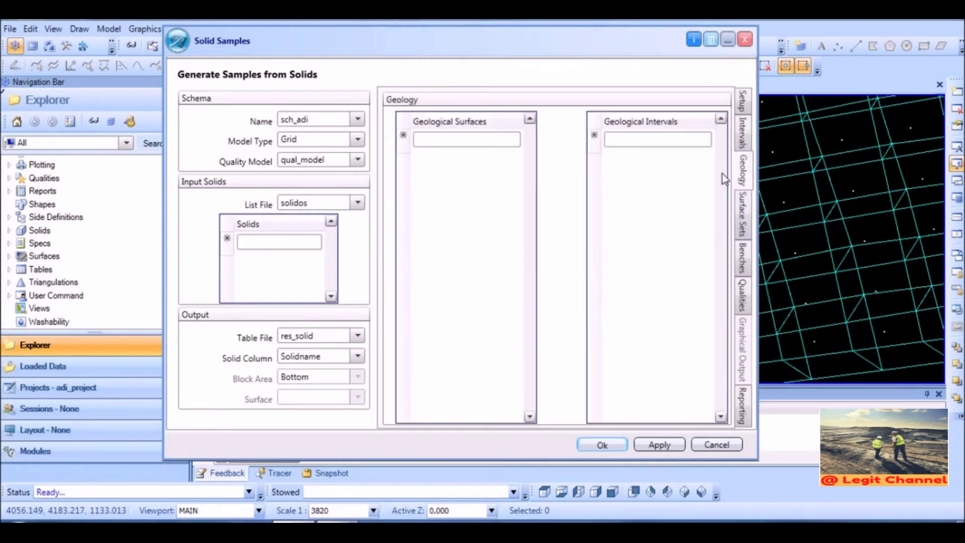
pyautogui.click(743, 223)
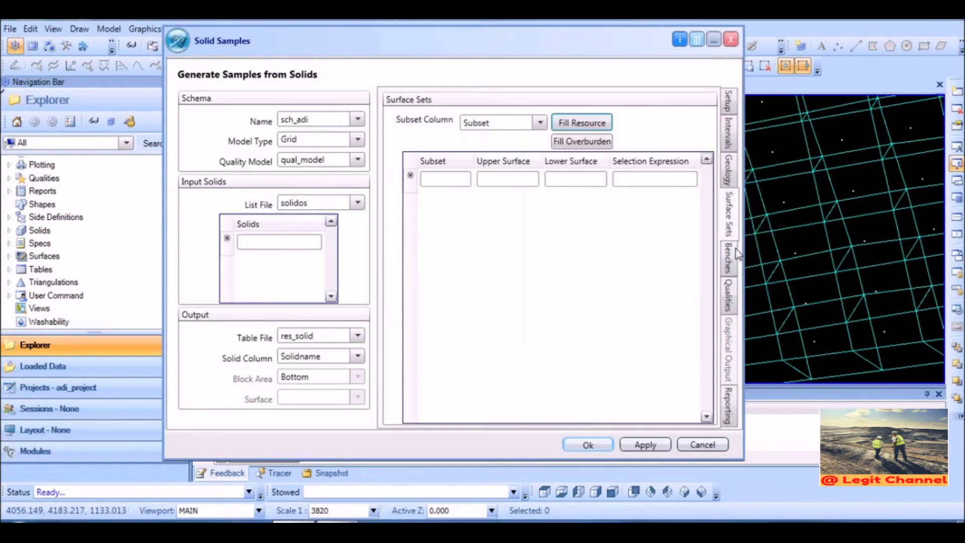
pyautogui.click(732, 257)
# Step: Review the coal qualities selected for the solid sampling and the items available to fill down, leaving the list as it is
pyautogui.click(591, 298)
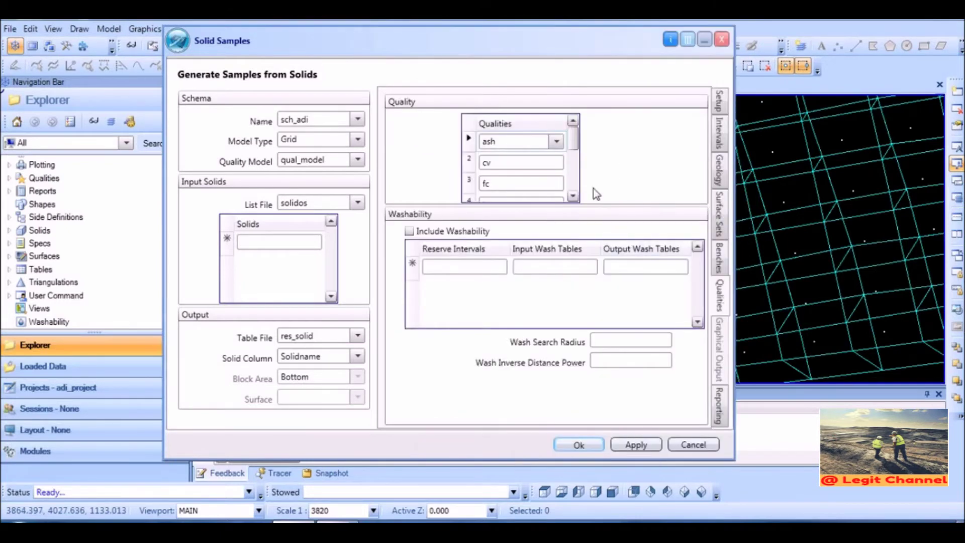
pyautogui.rightClick(517, 144)
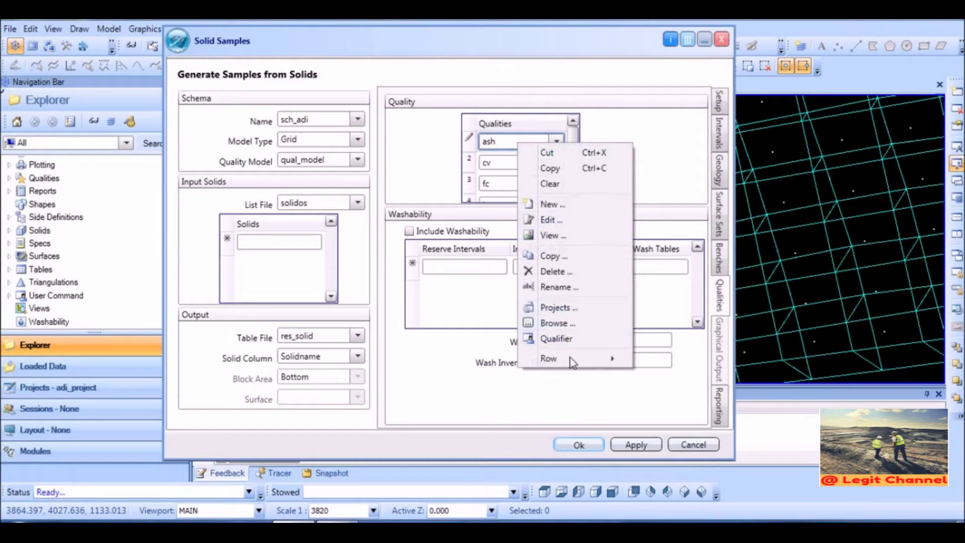
pyautogui.moveTo(578, 358)
pyautogui.click(664, 359)
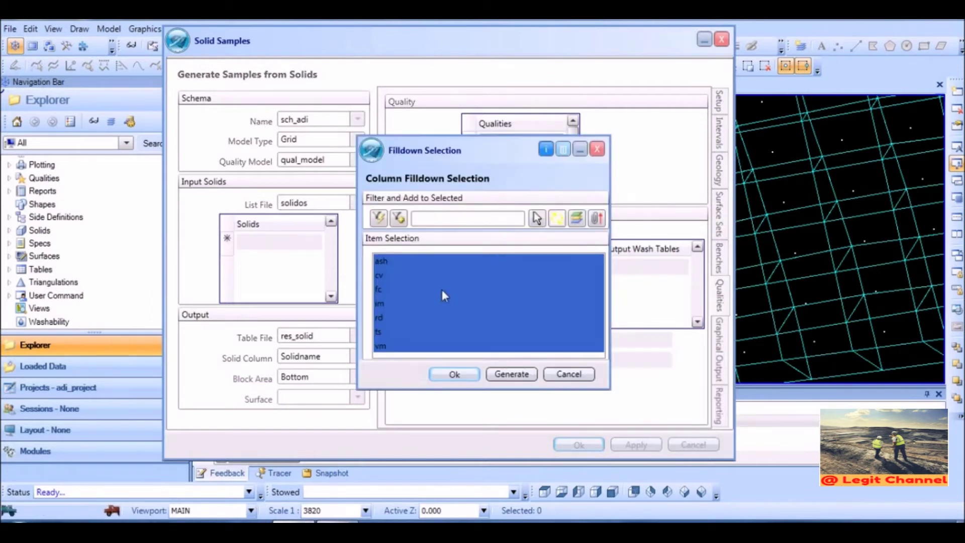
pyautogui.click(566, 375)
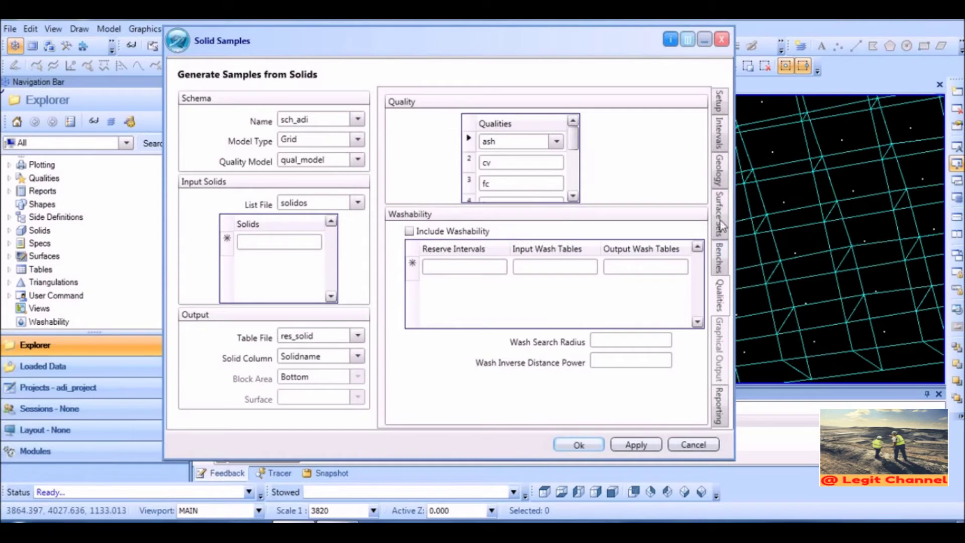
# Step: Set the report file of the solid sampling to report_res and run the sampling
pyautogui.click(723, 406)
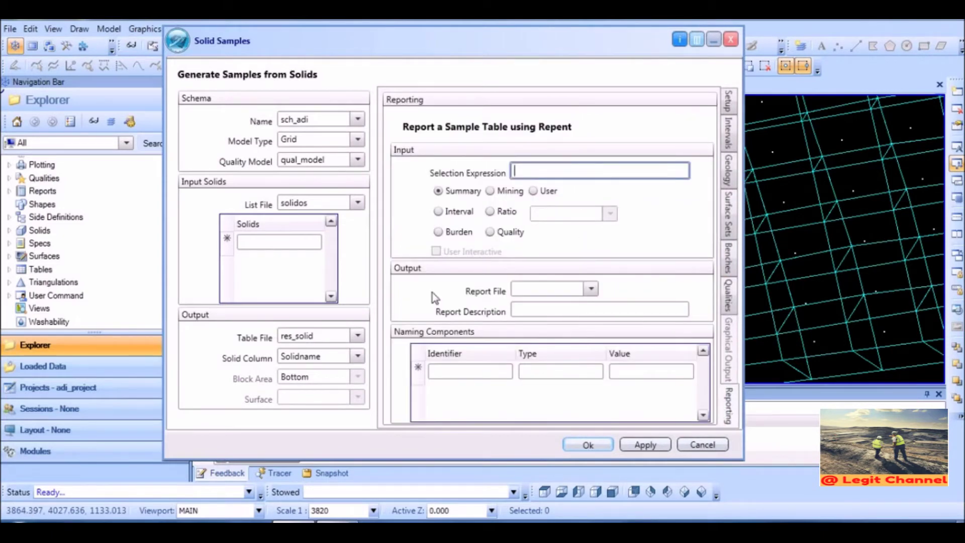
pyautogui.click(541, 290)
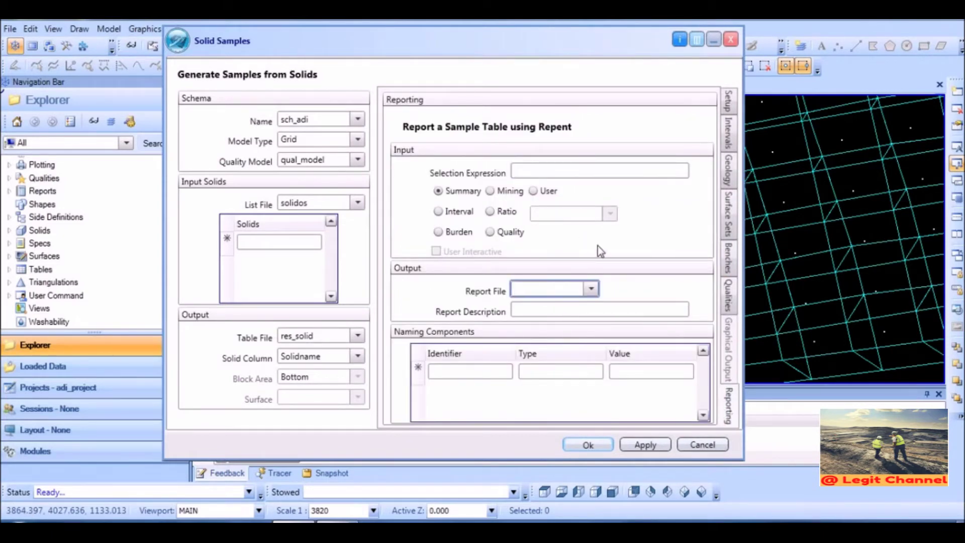
pyautogui.write('report_res')
pyautogui.click(727, 103)
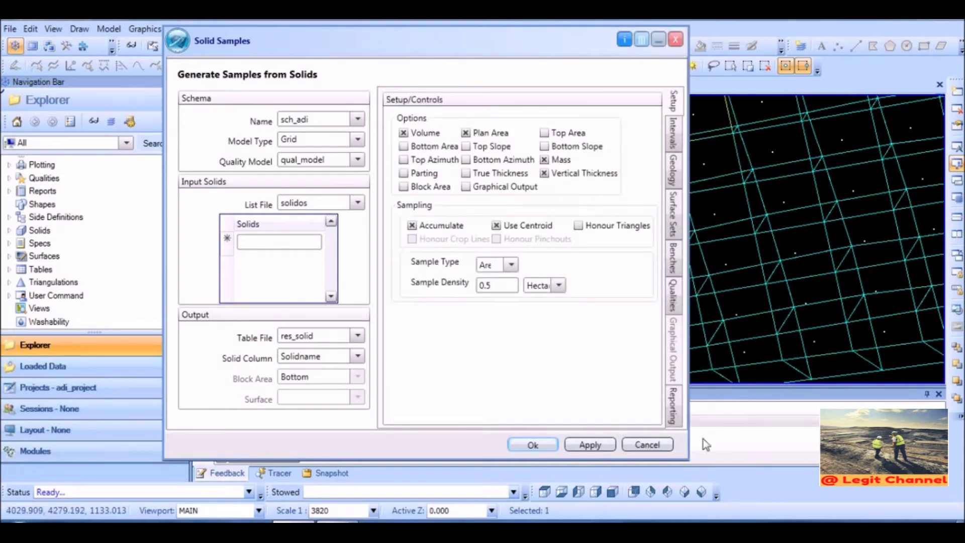
pyautogui.click(524, 449)
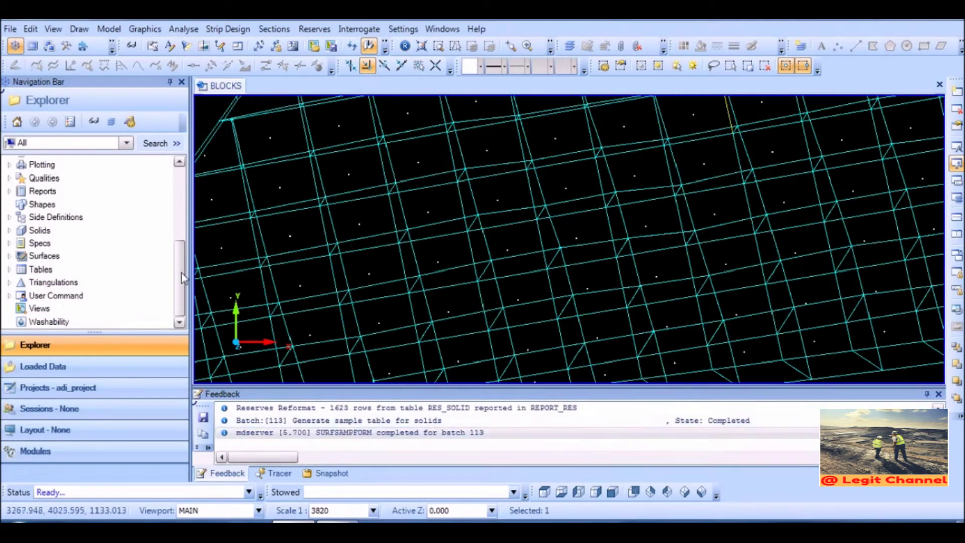
# Step: Open the generic table res_solid from the project tables
pyautogui.click(9, 270)
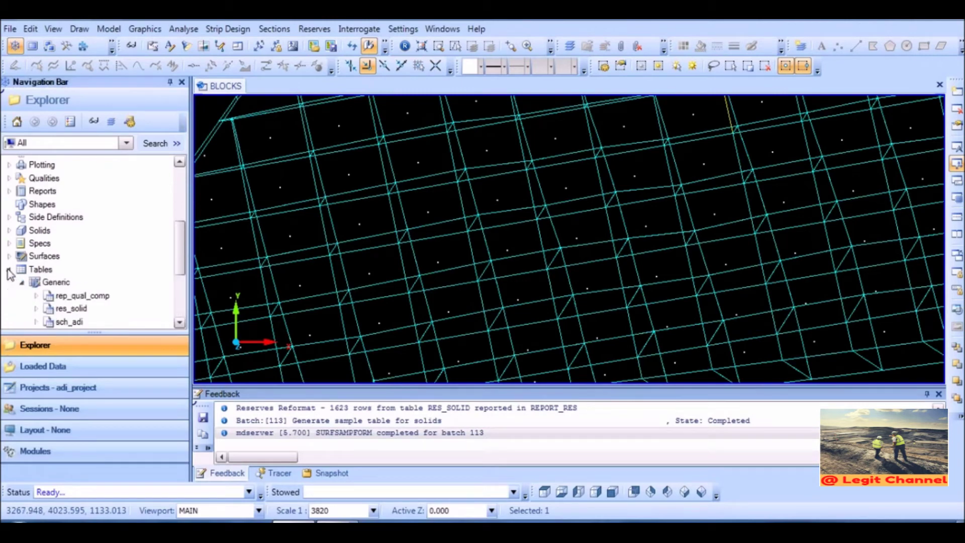
pyautogui.click(23, 282)
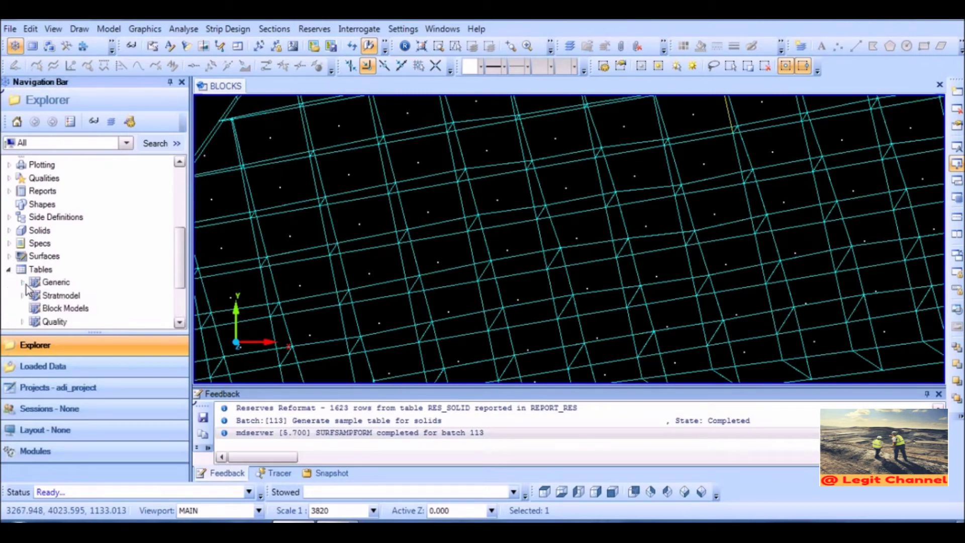
pyautogui.click(23, 283)
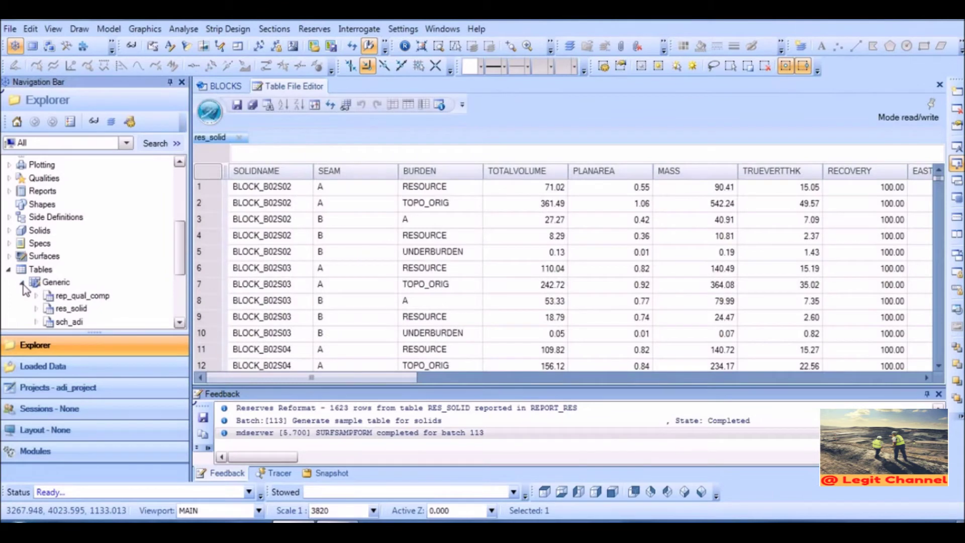
pyautogui.click(71, 309)
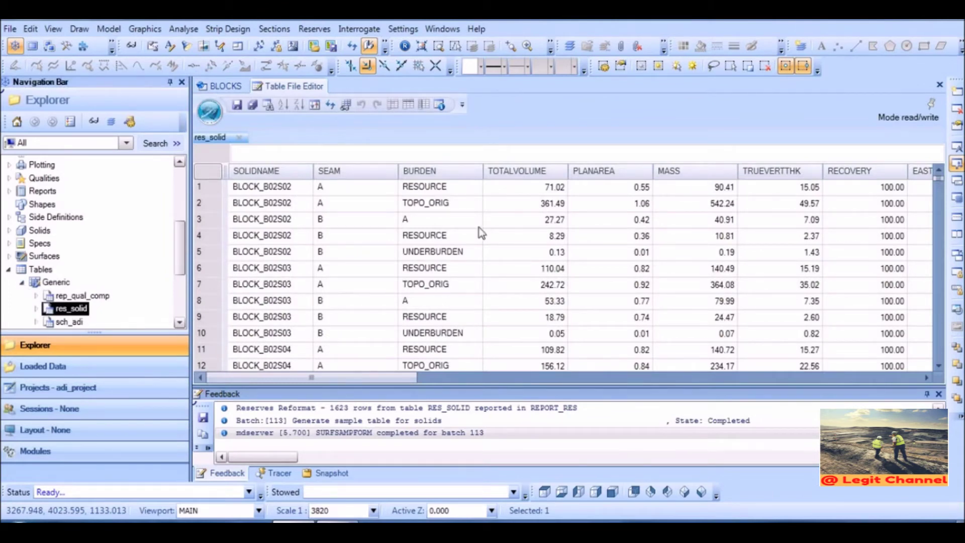
# Step: Examine the rows and columns of the res_solid table for each block and seam, and close the table
pyautogui.moveTo(413, 378); pyautogui.dragTo(547, 371)
pyautogui.scroll(-9, 578, 248)
pyautogui.scroll(-20, 598, 227)
pyautogui.scroll(-20, 512, 291)
pyautogui.moveTo(402, 376); pyautogui.dragTo(281, 376)
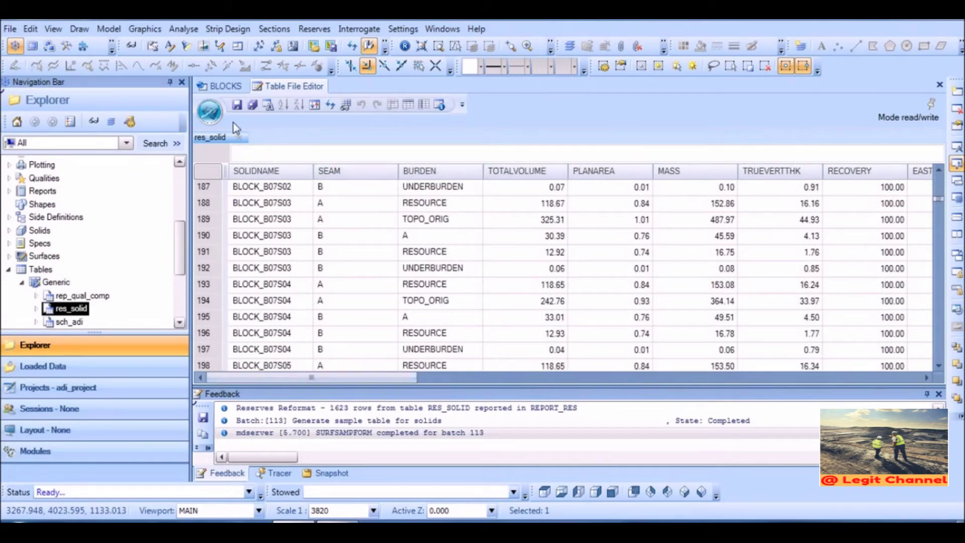
pyautogui.click(209, 111)
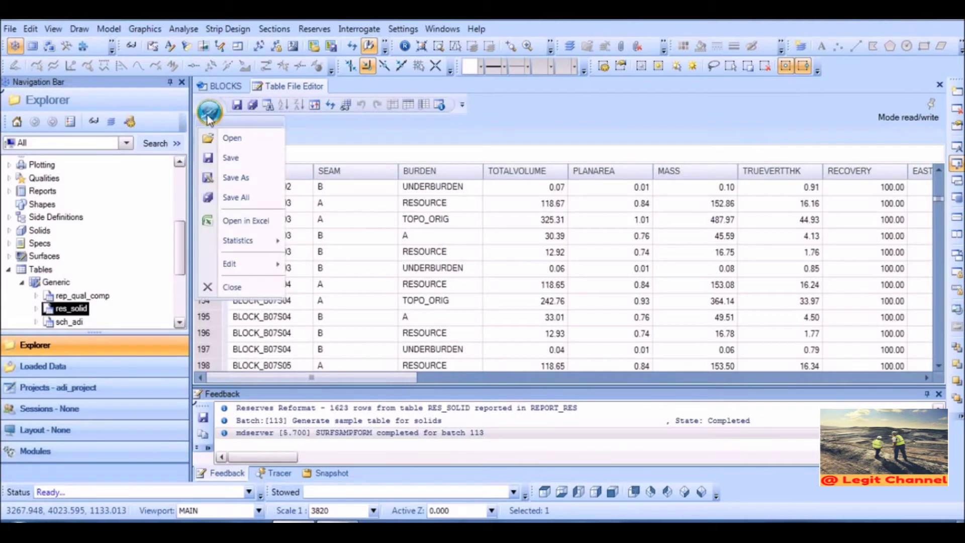
pyautogui.click(231, 287)
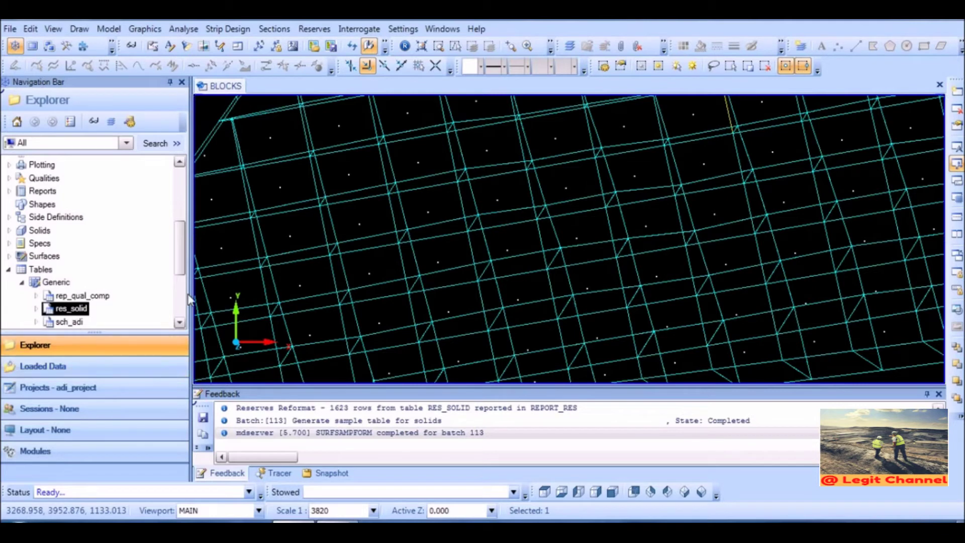
# Step: Export the res_solid table to an Excel file named reserves with the output header included
pyautogui.click(179, 322)
pyautogui.click(63, 287)
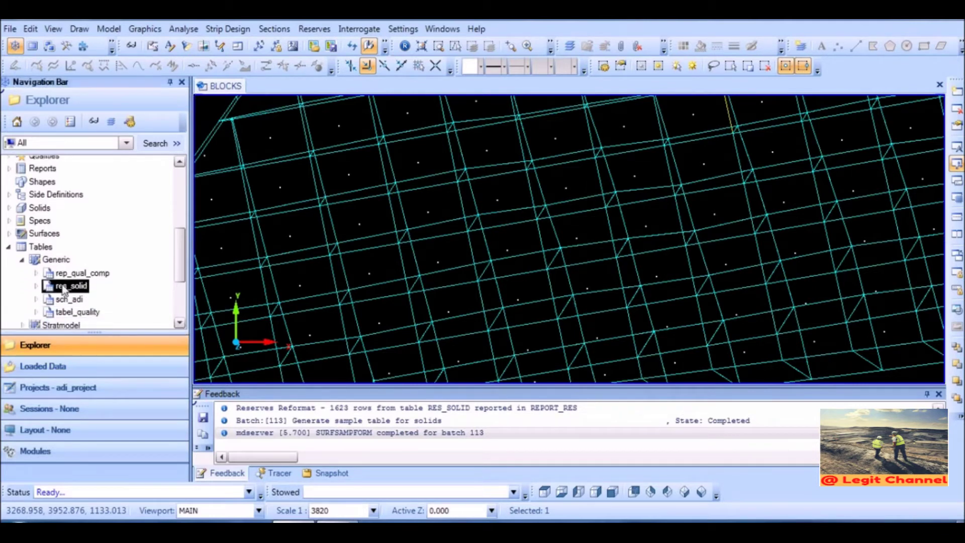
pyautogui.rightClick(63, 290)
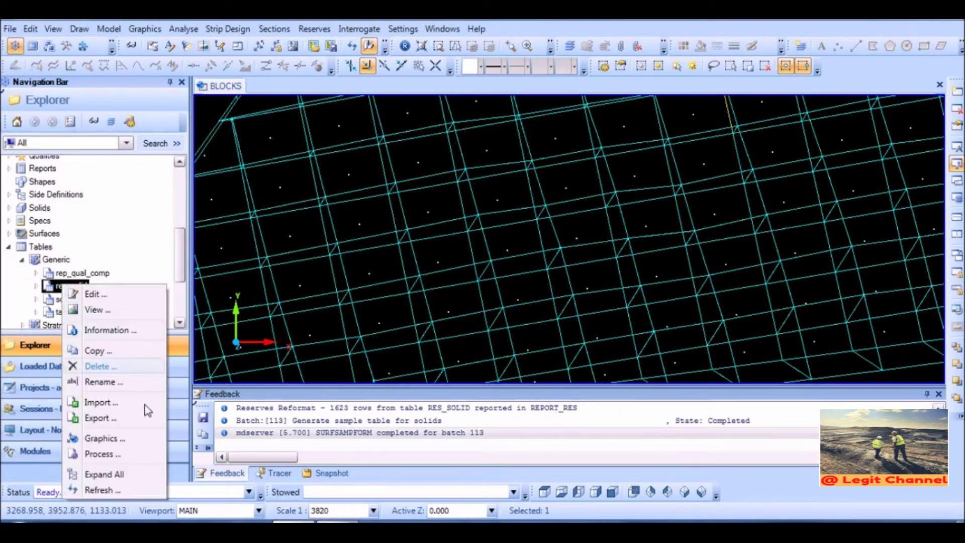
pyautogui.click(95, 418)
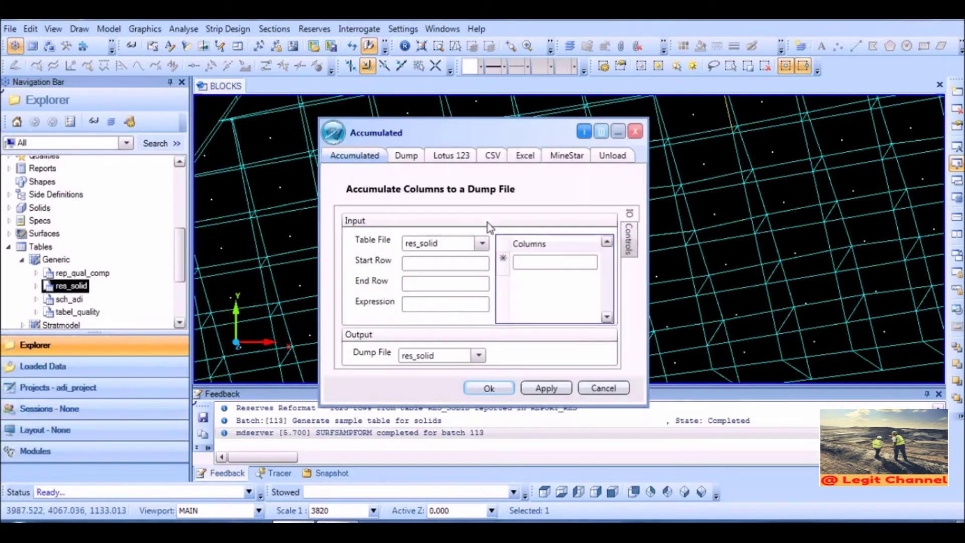
pyautogui.click(525, 156)
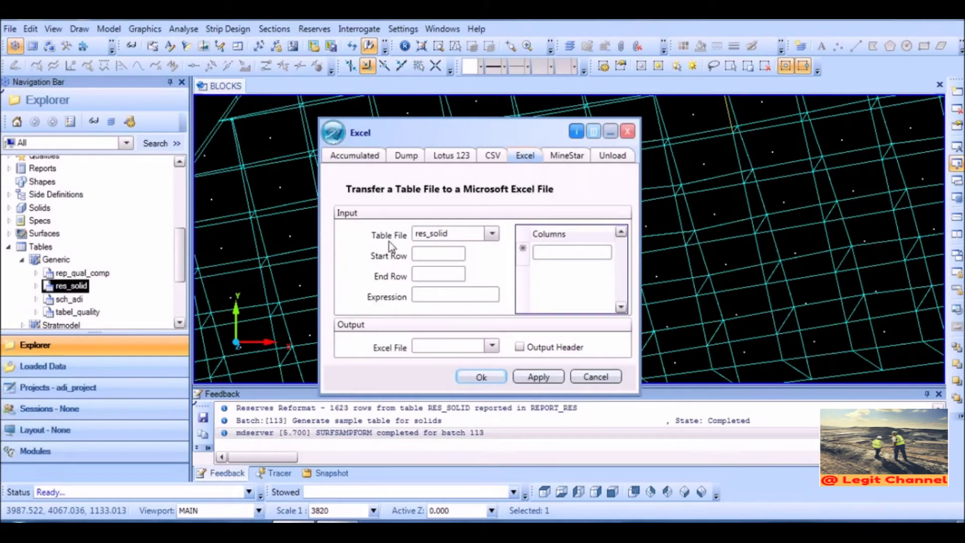
pyautogui.click(492, 233)
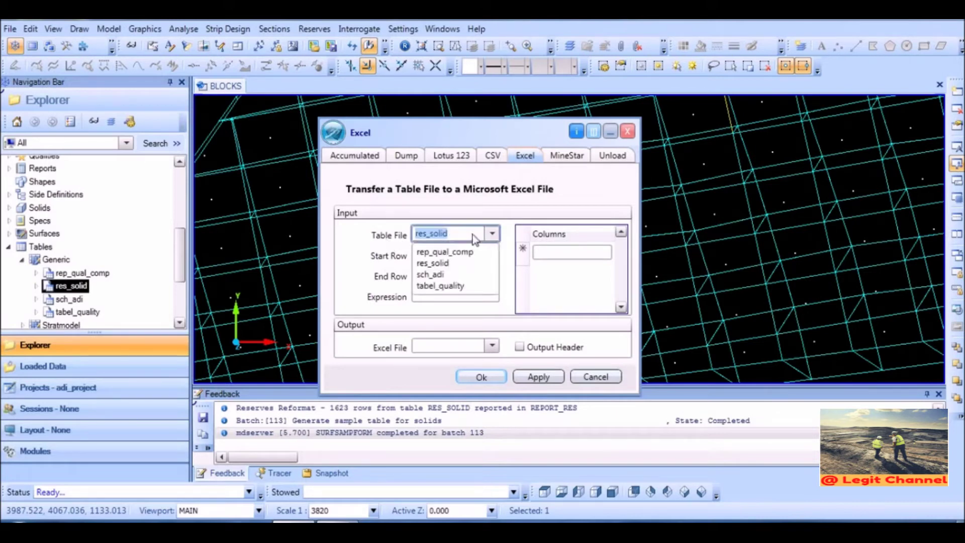
pyautogui.click(437, 263)
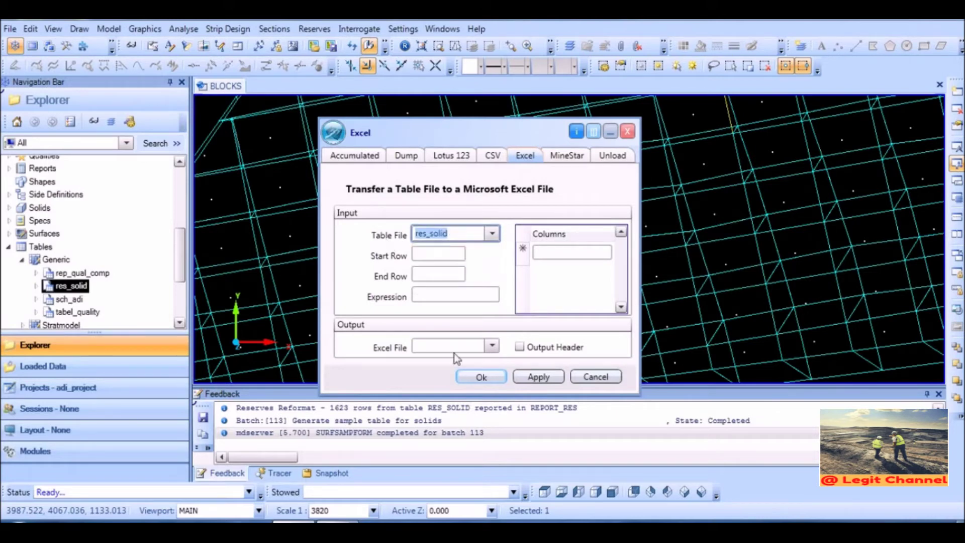
pyautogui.click(433, 347)
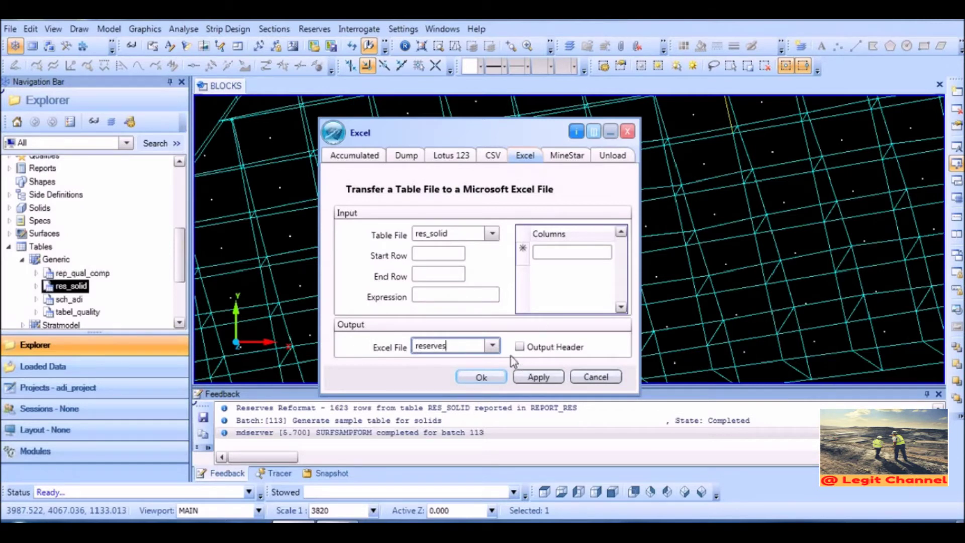
pyautogui.click(519, 347)
pyautogui.click(483, 378)
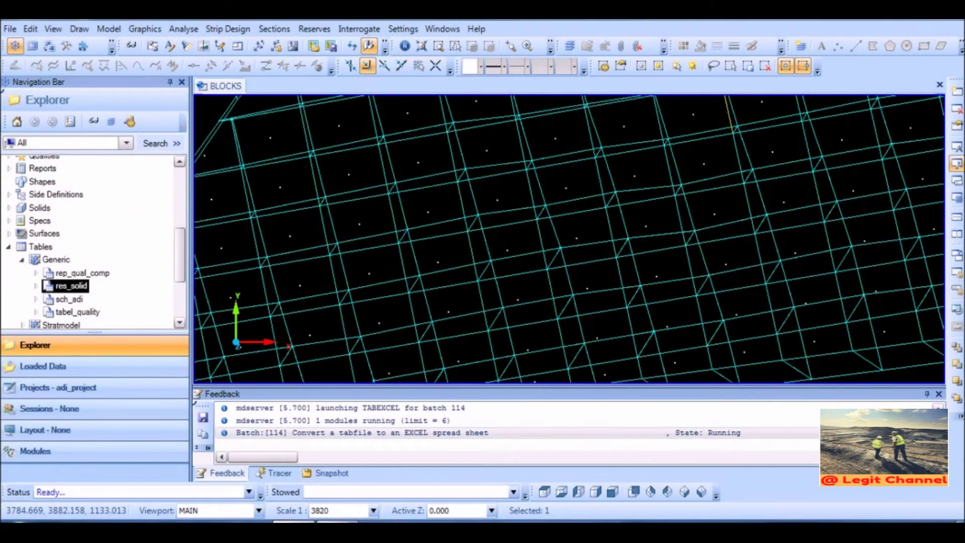
# Step: Switch to Windows Explorer and open the excel folder of adi_project under Projectsminescape on drive C
pyautogui.press('super+e')
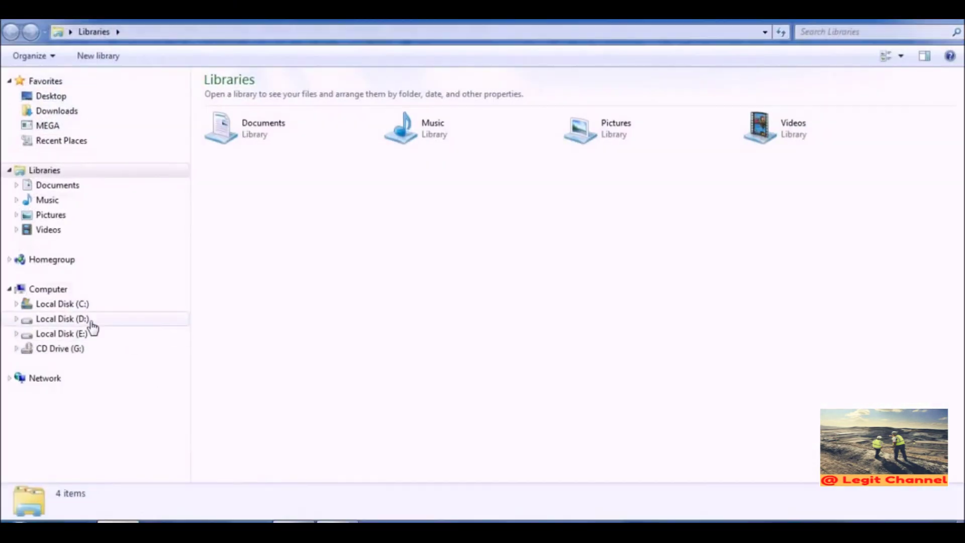
pyautogui.click(70, 305)
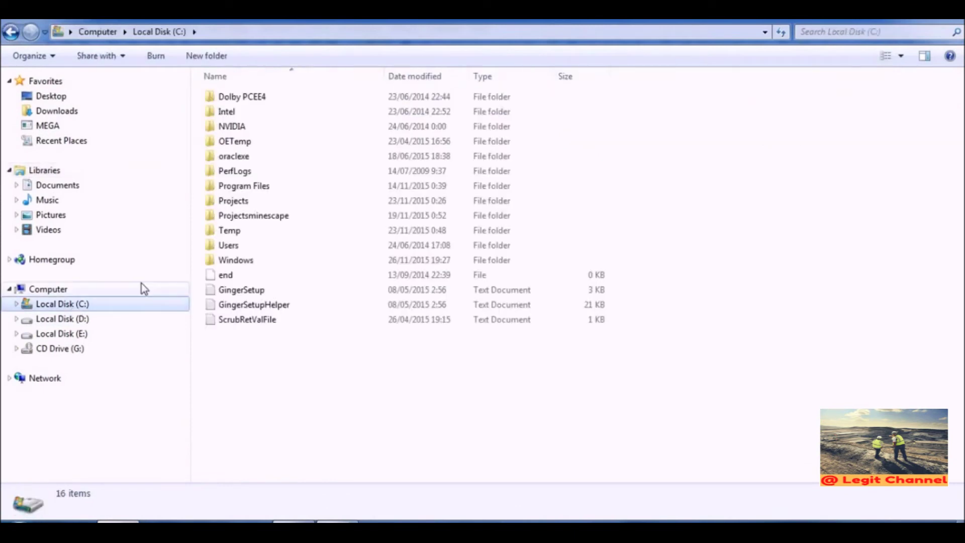
pyautogui.doubleClick(253, 216)
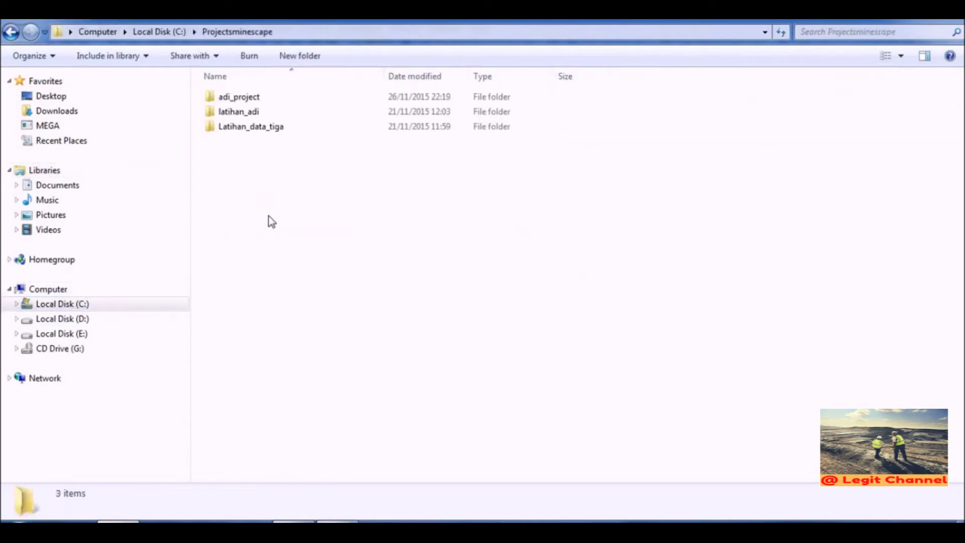
pyautogui.doubleClick(236, 96)
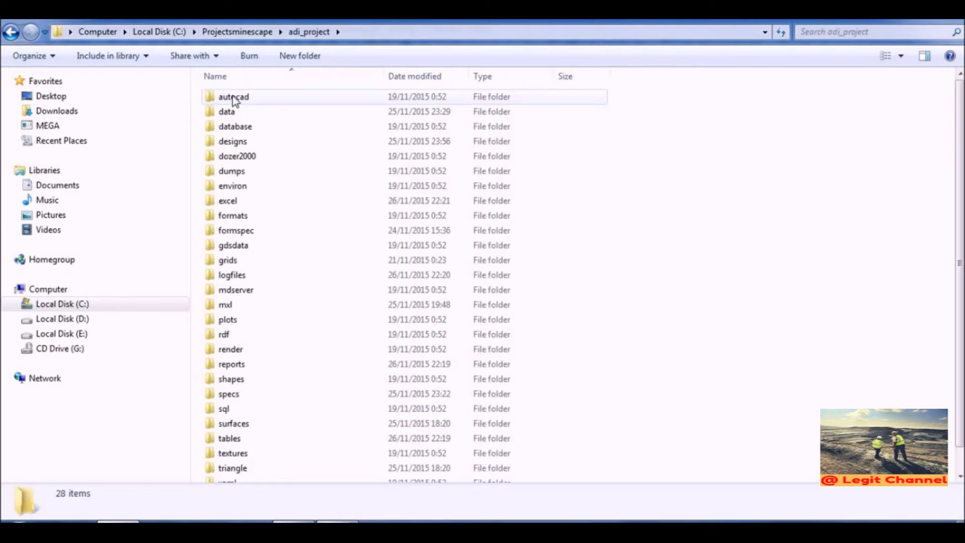
pyautogui.click(230, 206)
pyautogui.doubleClick(230, 204)
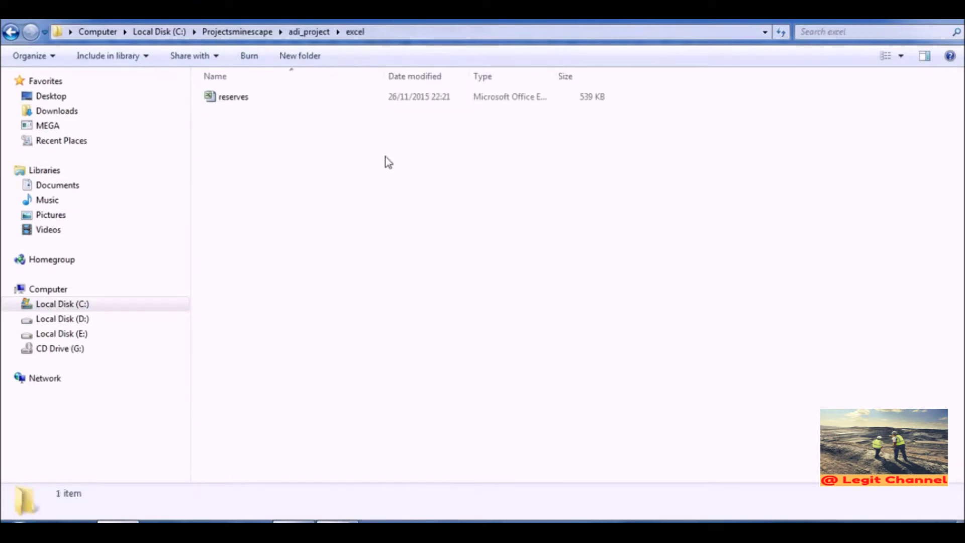
# Step: Open the reserves workbook in Excel despite the format difference, maximize it and examine the exported reserve data
pyautogui.doubleClick(238, 104)
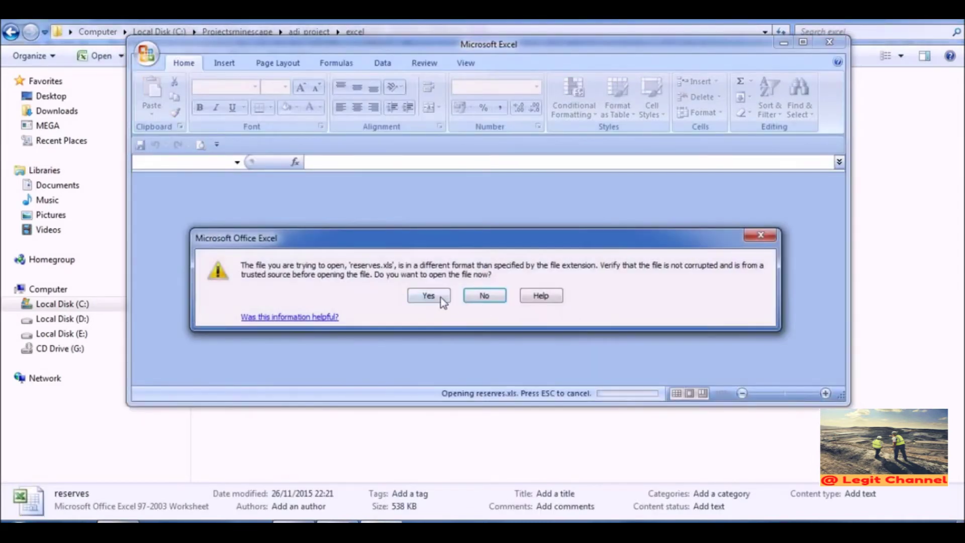
pyautogui.click(430, 296)
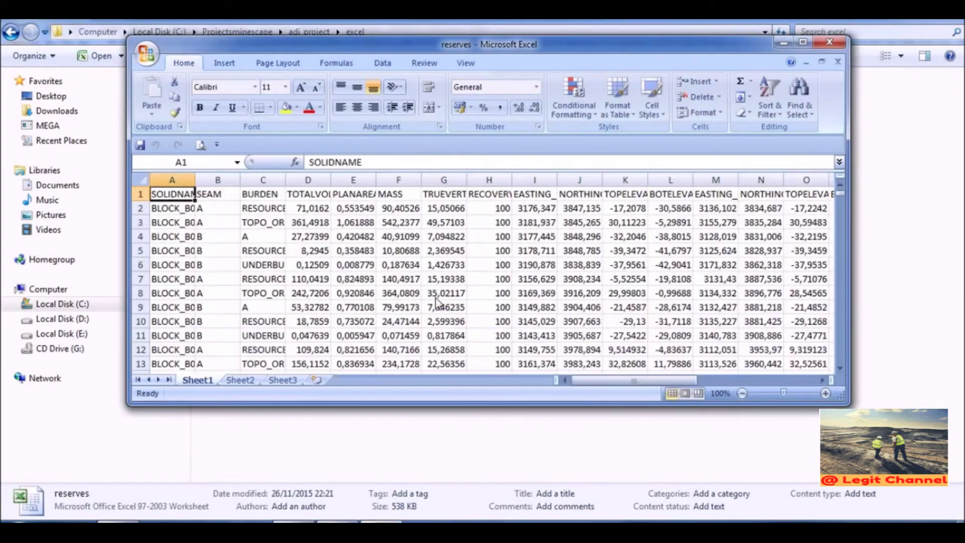
pyautogui.click(802, 43)
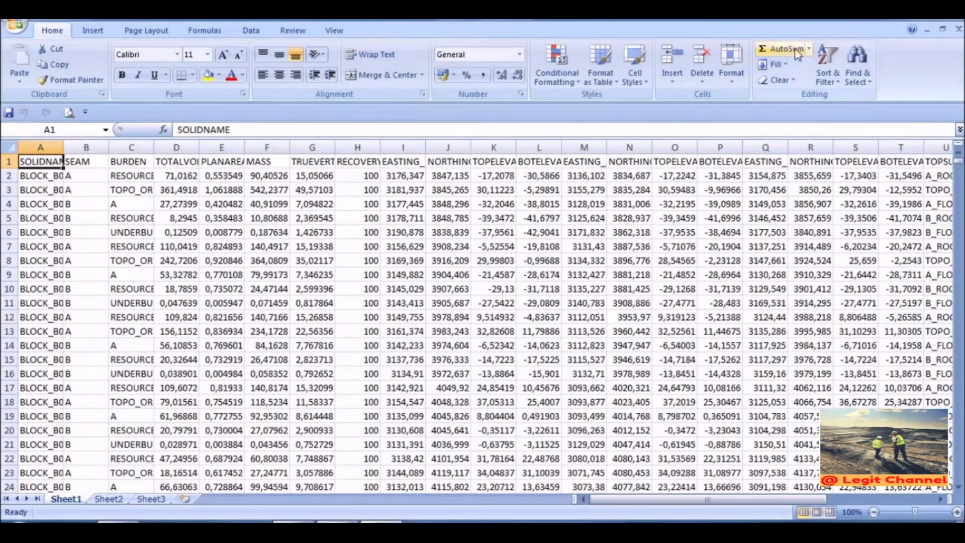
pyautogui.moveTo(608, 499); pyautogui.dragTo(572, 495)
pyautogui.scroll(-2, 565, 362)
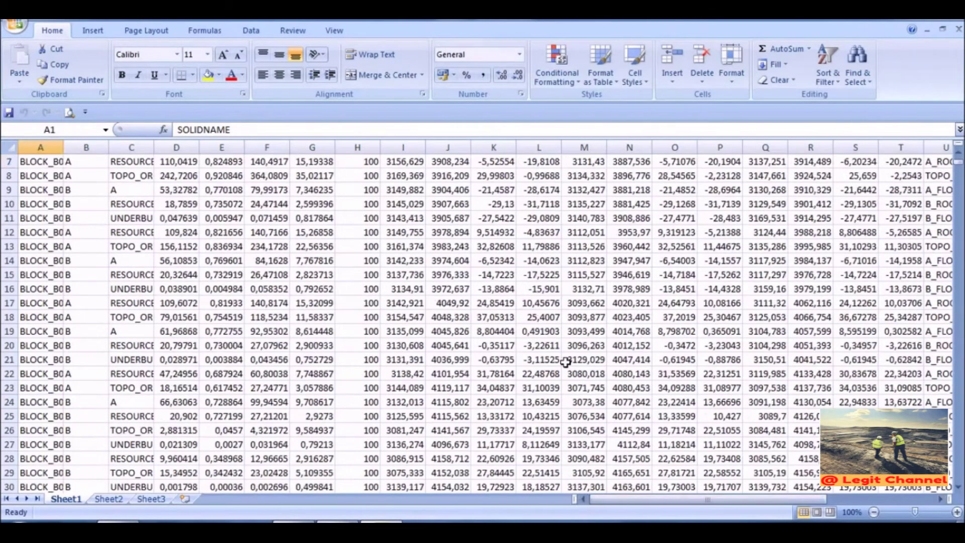
pyautogui.scroll(2, 565, 362)
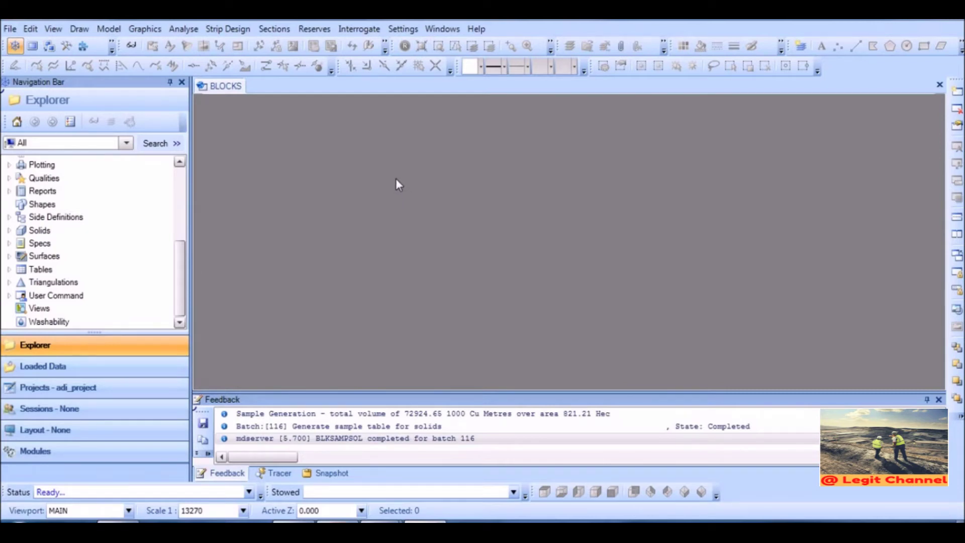
# Step: Review the solid sampling setup for the unaccumulated output table res_solid_no_acc, and close it without running the sampling
pyautogui.click(307, 31)
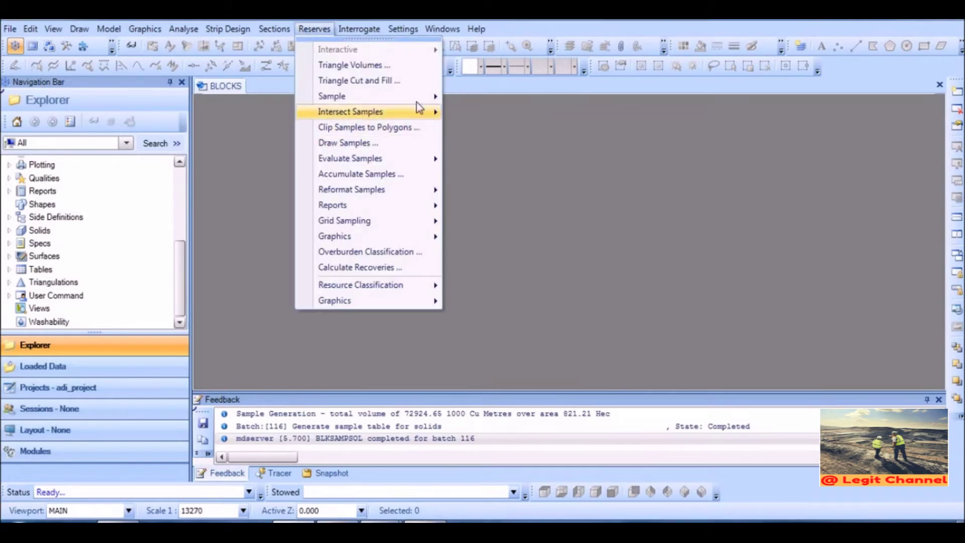
pyautogui.moveTo(418, 99)
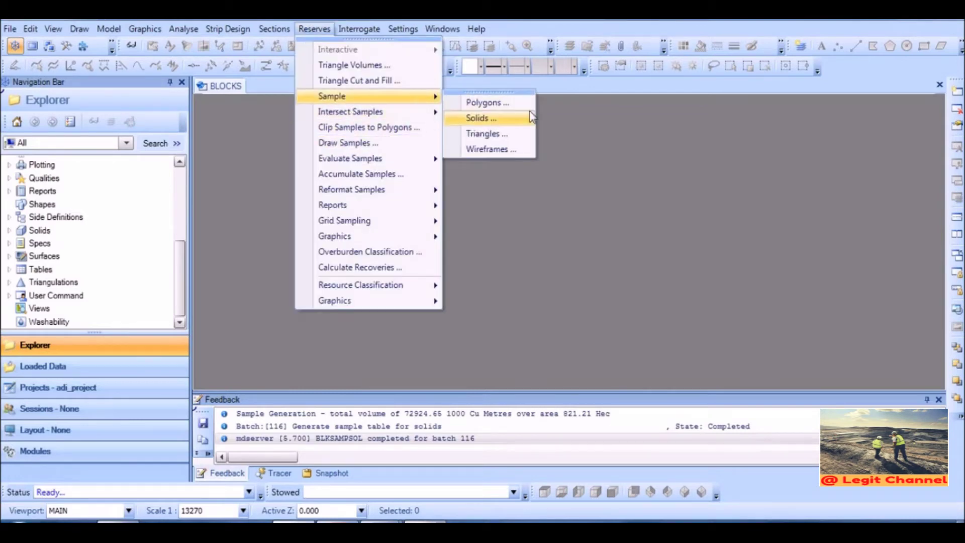
pyautogui.click(498, 119)
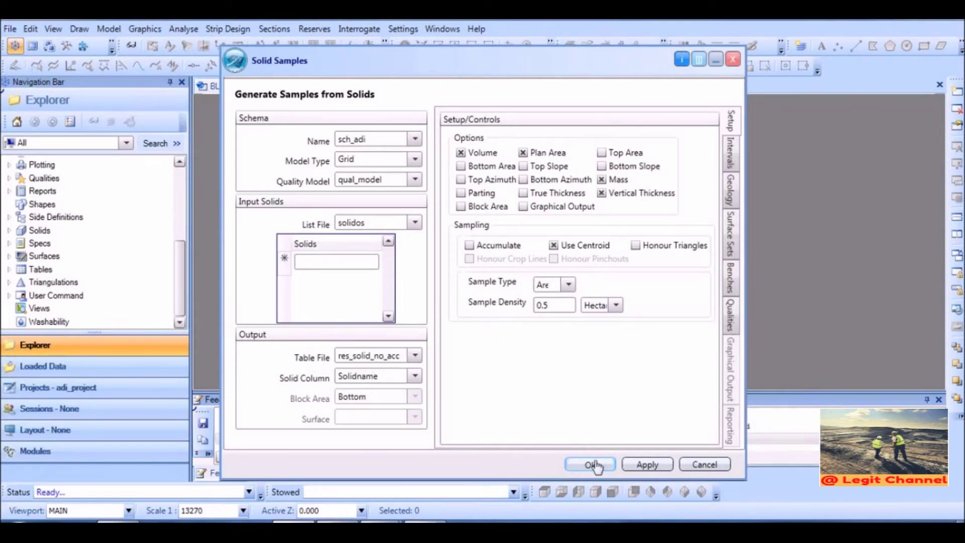
pyautogui.click(702, 463)
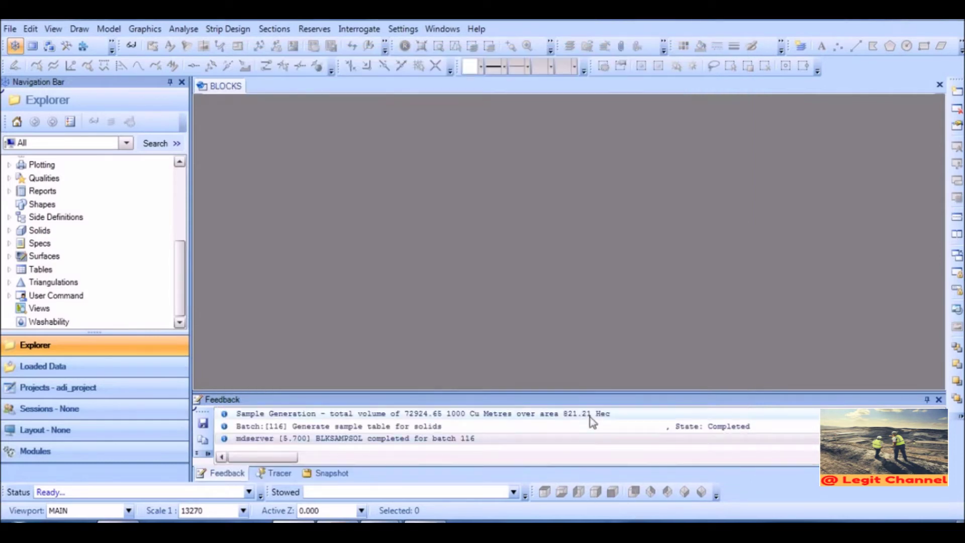
# Step: Locate the res_solid_no_acc table among the project's generic tables, and collapse the table list
pyautogui.click(8, 269)
pyautogui.scroll(-2, 172, 273)
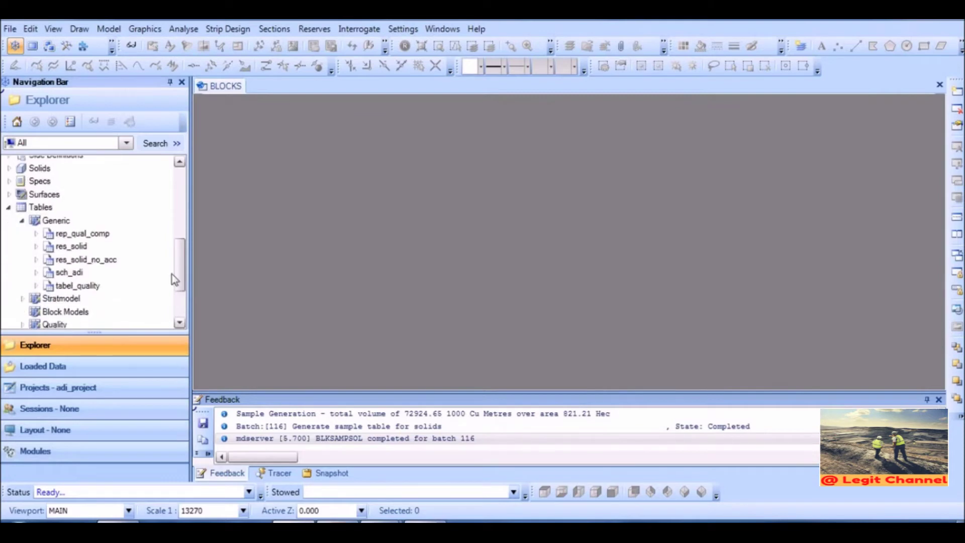
pyautogui.click(83, 260)
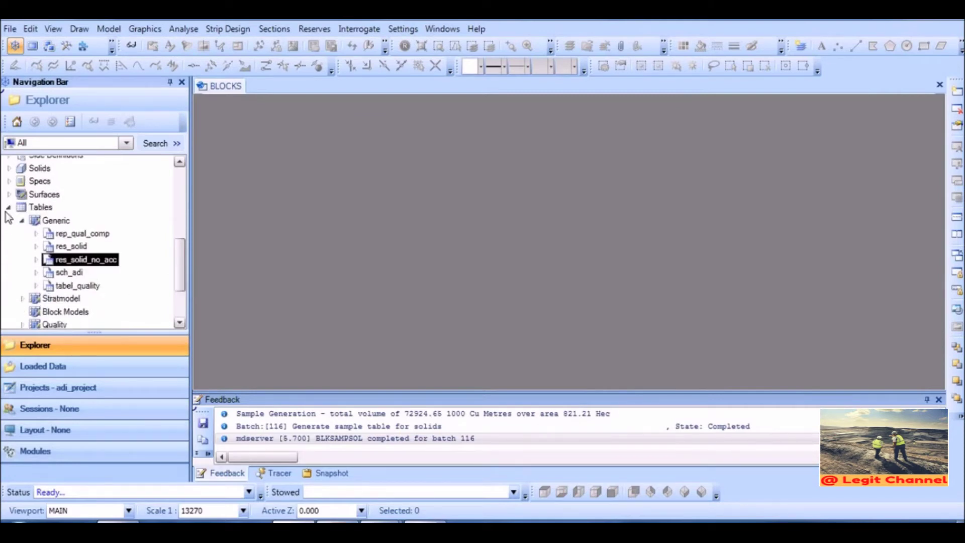
pyautogui.click(8, 207)
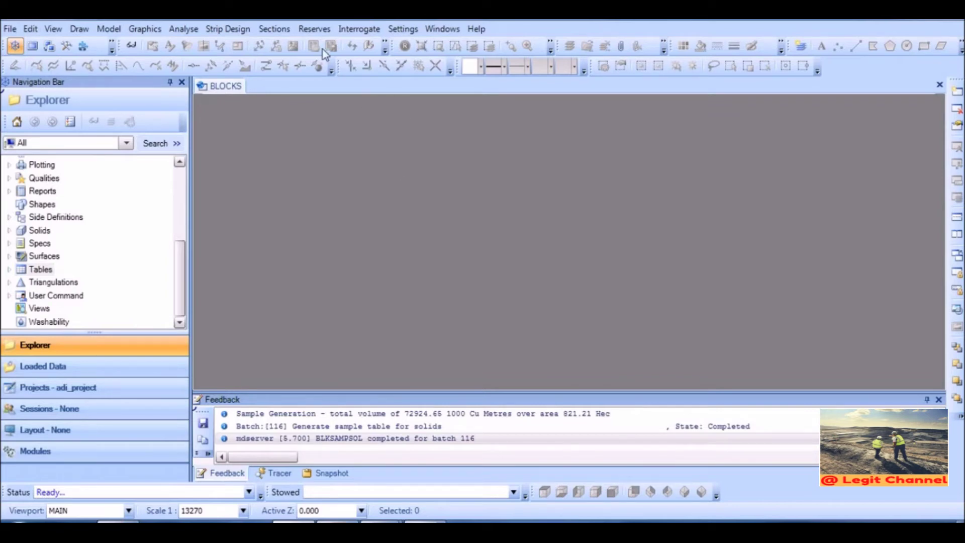
# Step: Open the mining reserves calculation for evaluating the samples, and move its window so the form can be read
pyautogui.click(314, 29)
pyautogui.moveTo(380, 161)
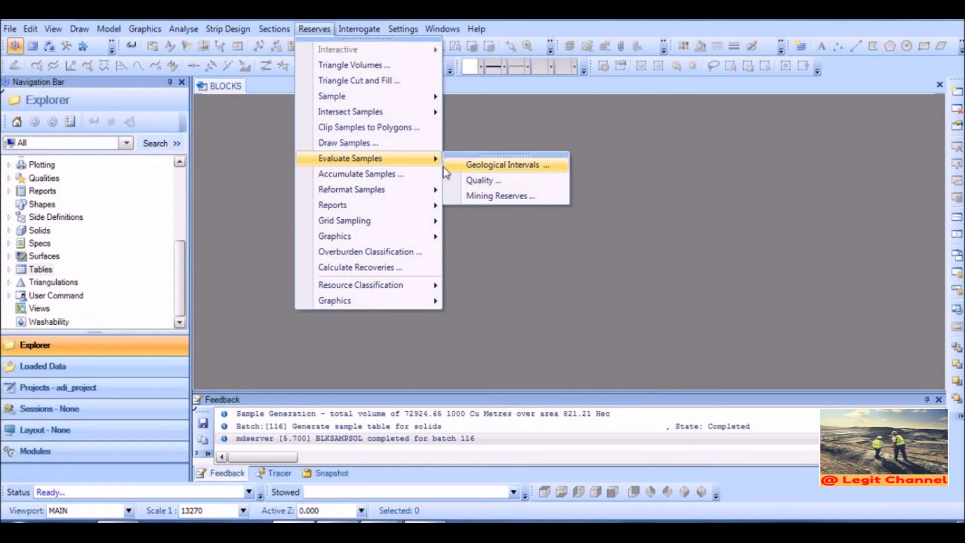
pyautogui.click(491, 196)
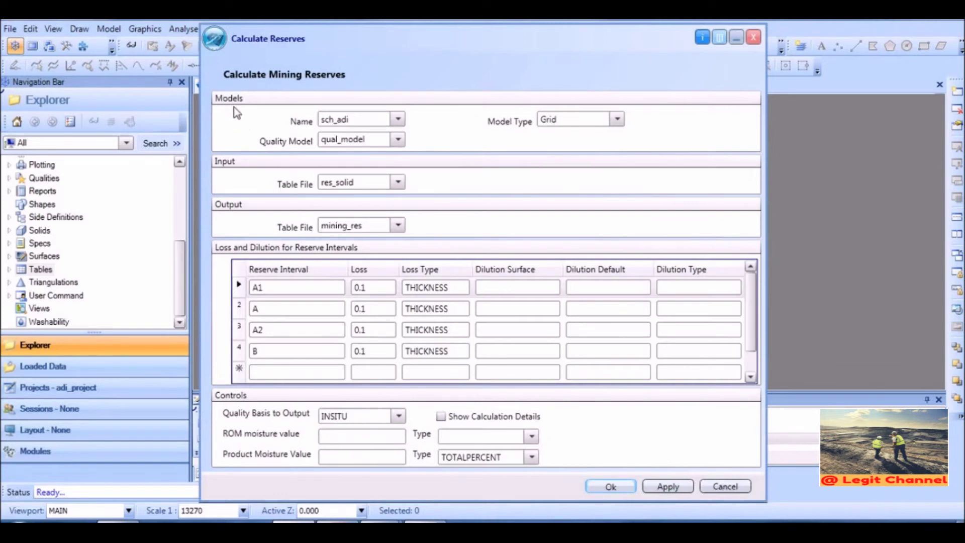
pyautogui.moveTo(505, 47); pyautogui.dragTo(530, 35)
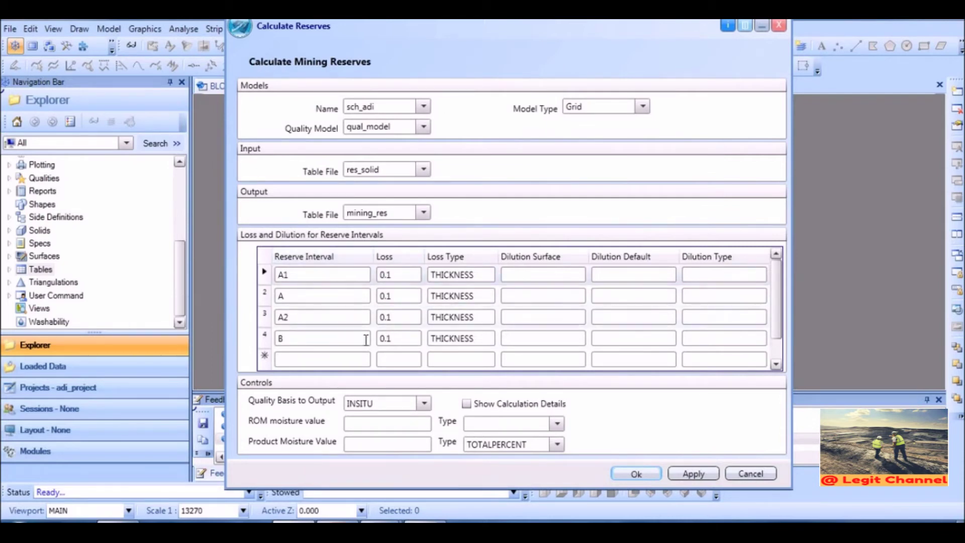
# Step: Examine the loss values of reserve intervals A1, A, A2 and B and the empty row for another interval
pyautogui.click(406, 274)
pyautogui.click(406, 275)
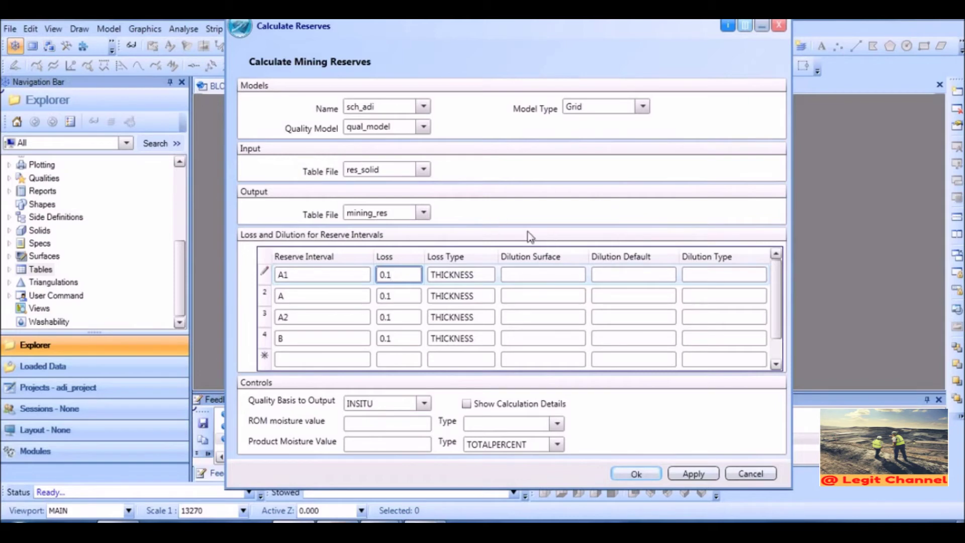
pyautogui.click(634, 259)
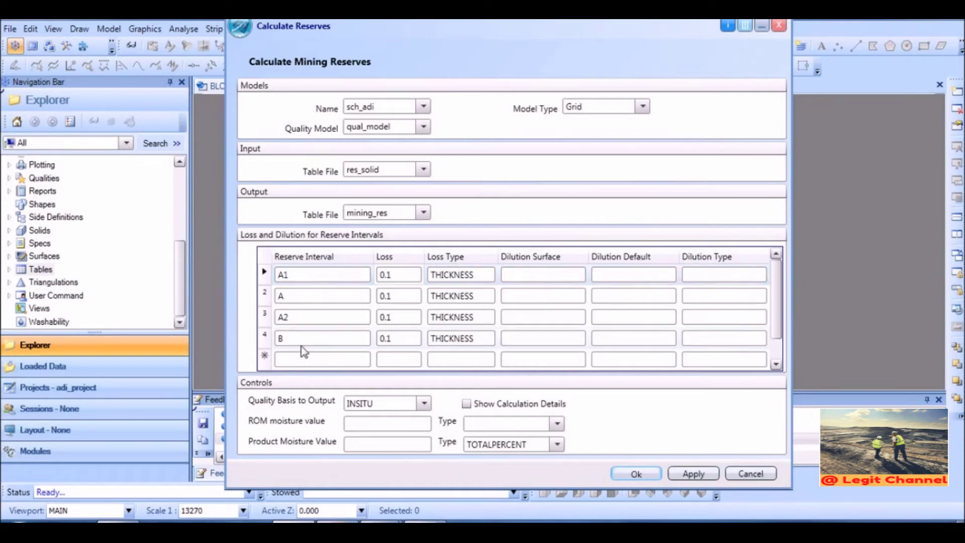
pyautogui.click(403, 275)
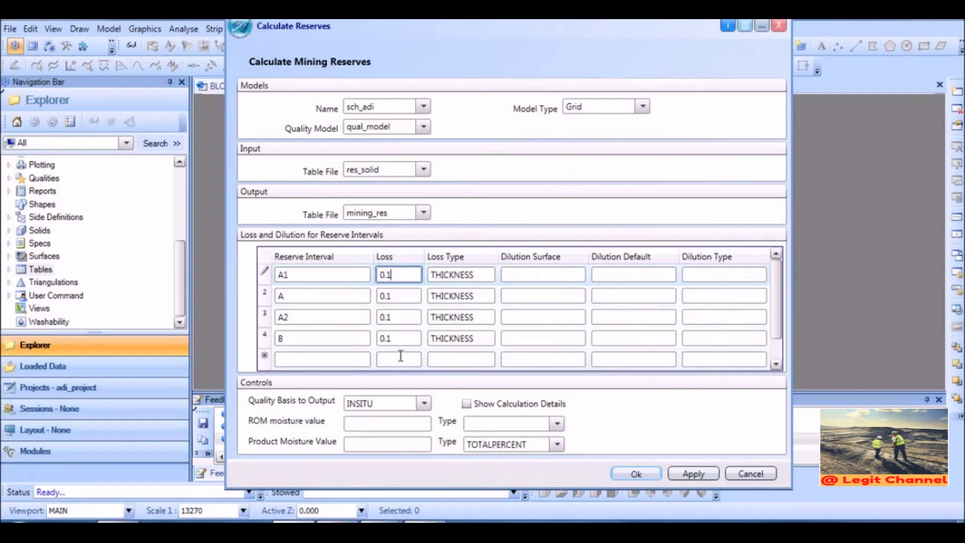
pyautogui.click(400, 296)
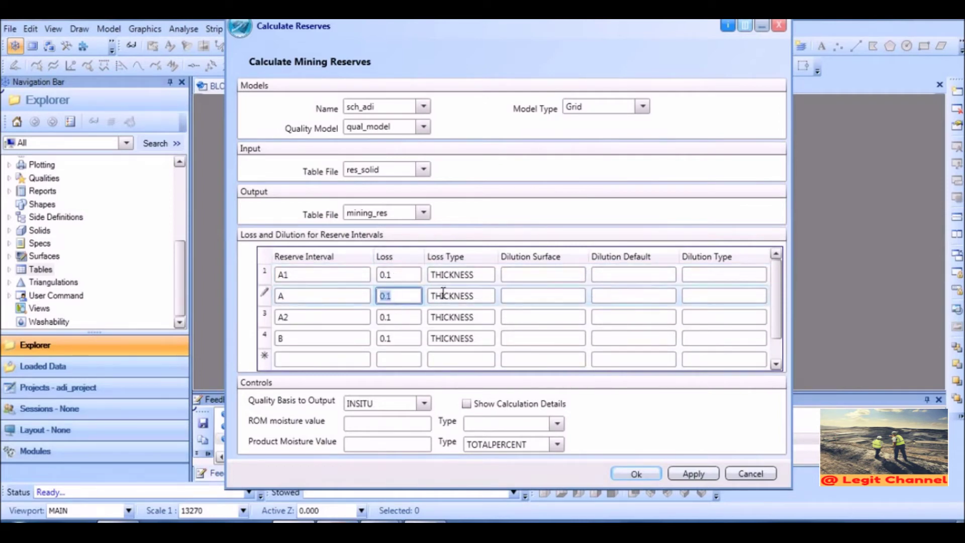
pyautogui.click(403, 317)
pyautogui.click(401, 338)
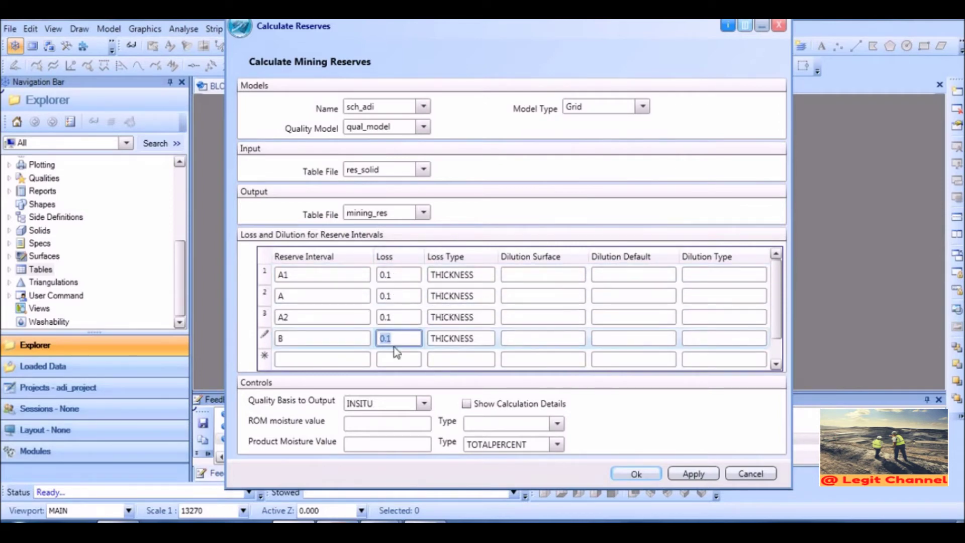
pyautogui.click(307, 358)
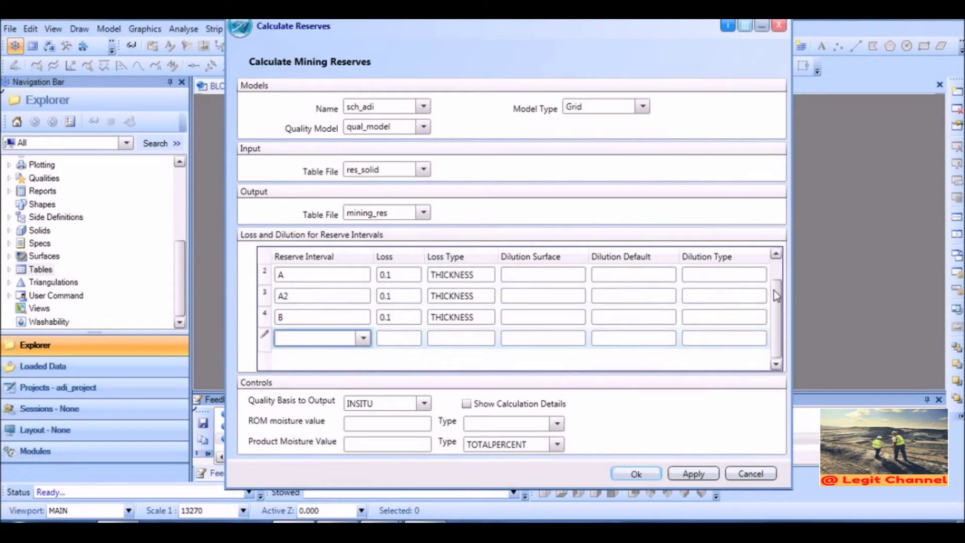
pyautogui.moveTo(774, 280); pyautogui.dragTo(773, 266)
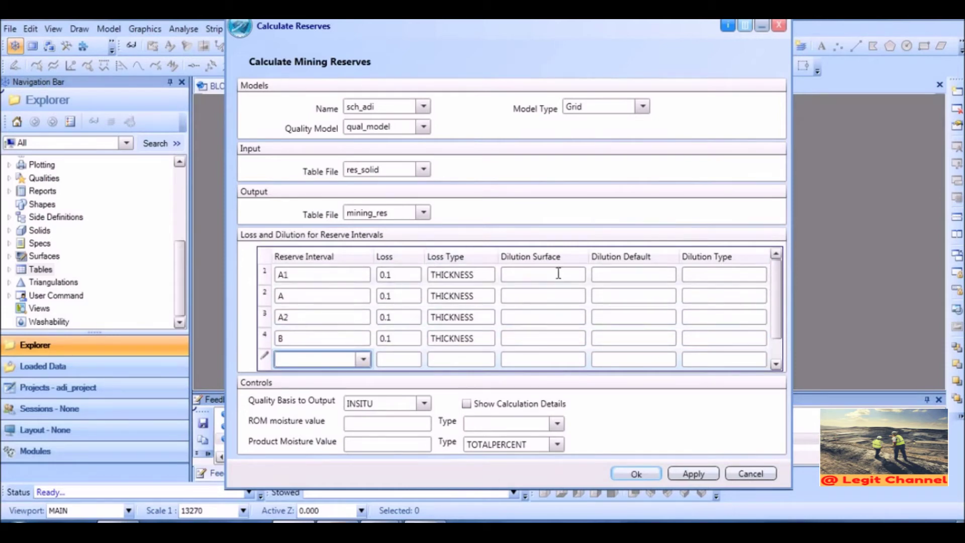
# Step: Choose THICKNESS as the loss type for reserve interval A1
pyautogui.click(487, 275)
pyautogui.click(488, 275)
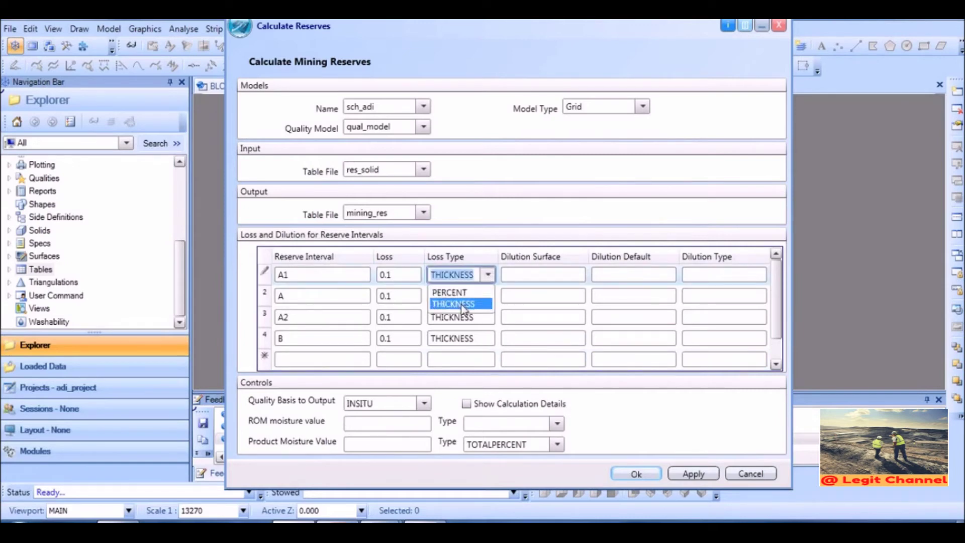
pyautogui.click(460, 304)
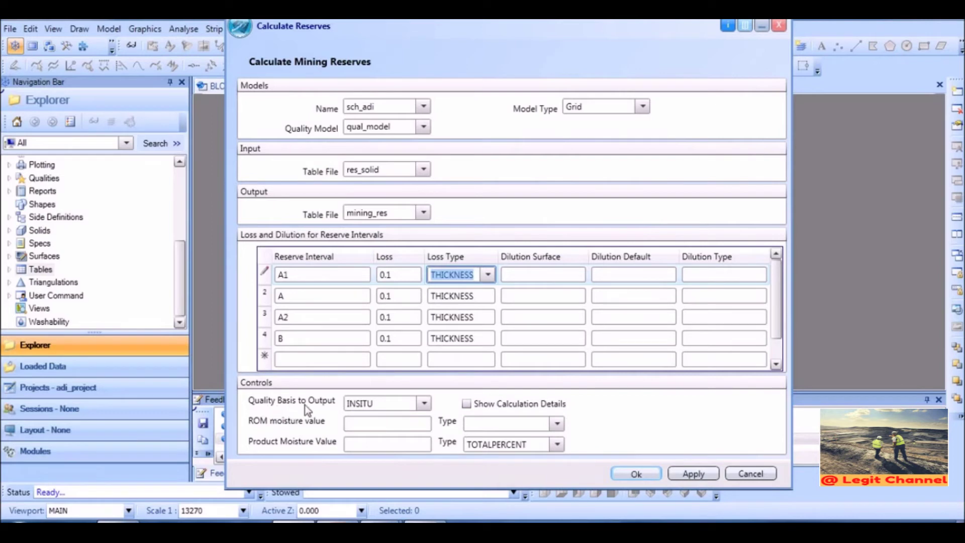
# Step: Set the output quality basis to INSITU and the product moisture type to TOTALPERCENT
pyautogui.click(424, 403)
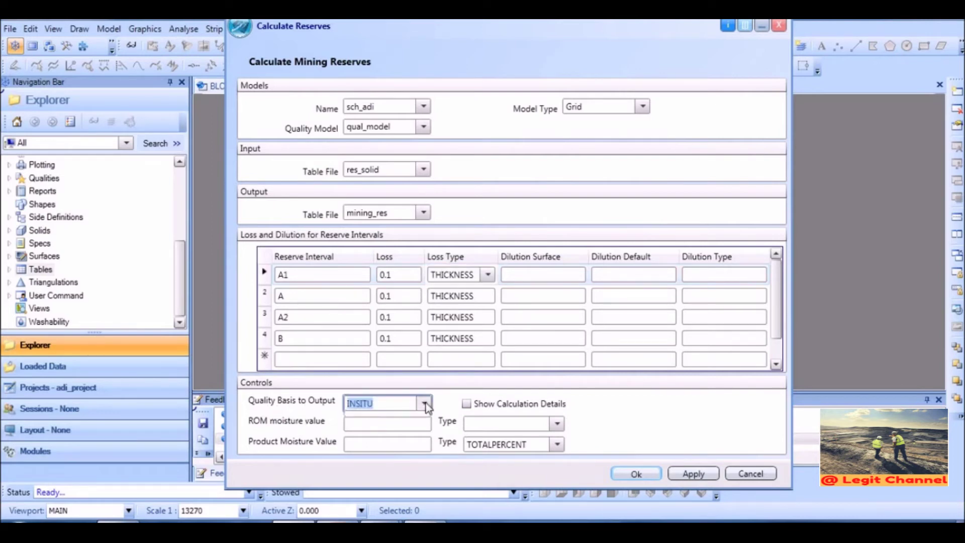
pyautogui.click(375, 418)
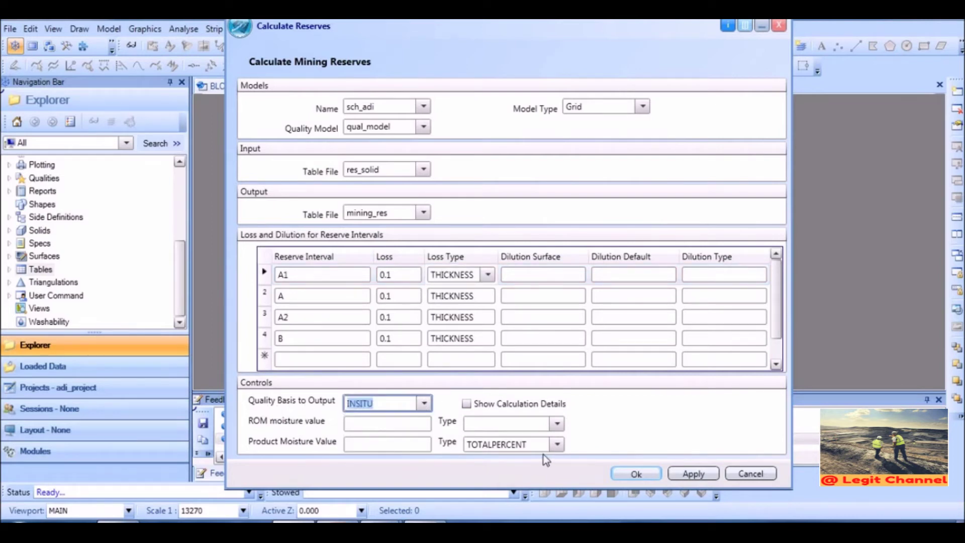
pyautogui.click(556, 444)
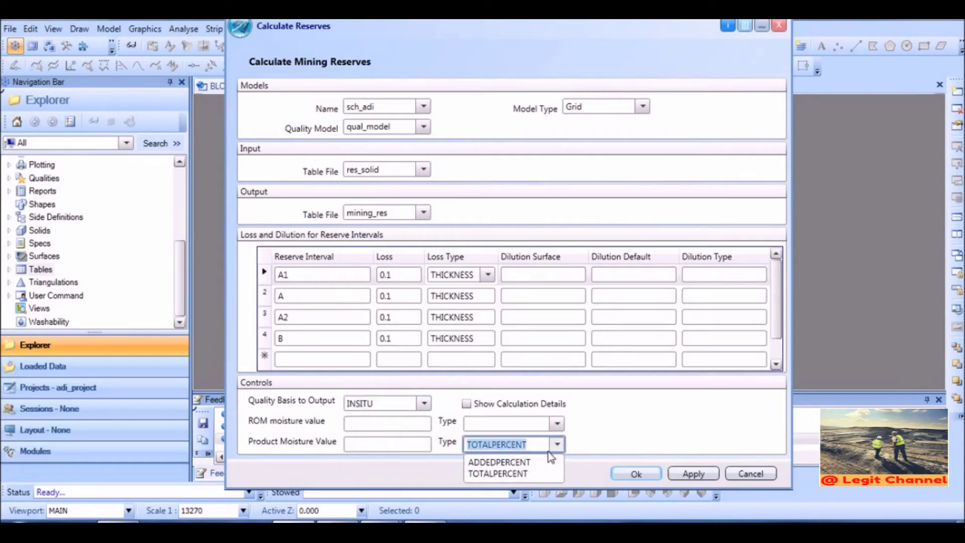
pyautogui.click(503, 470)
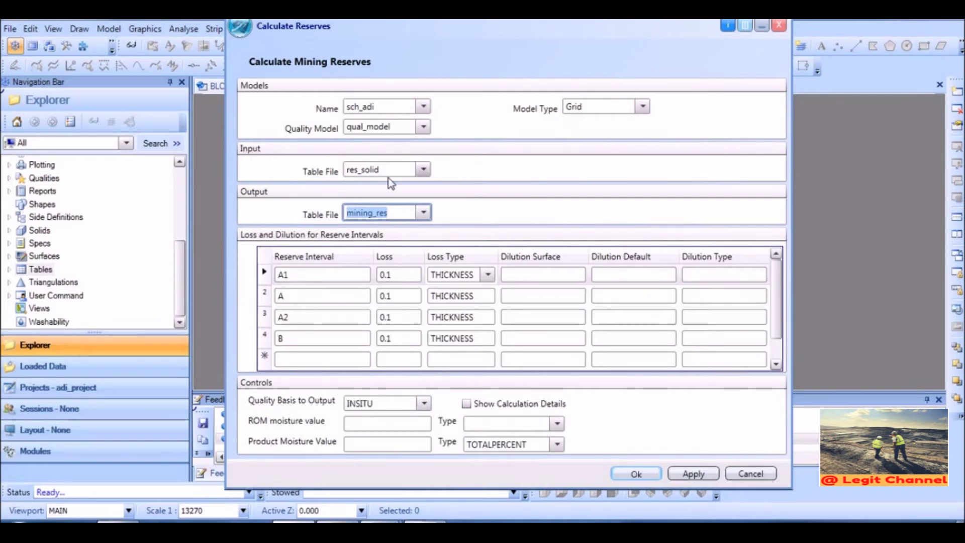
# Step: Use res_solid_no_acc as the input table and run the mining reserves calculation into the mining_res table
pyautogui.click(423, 170)
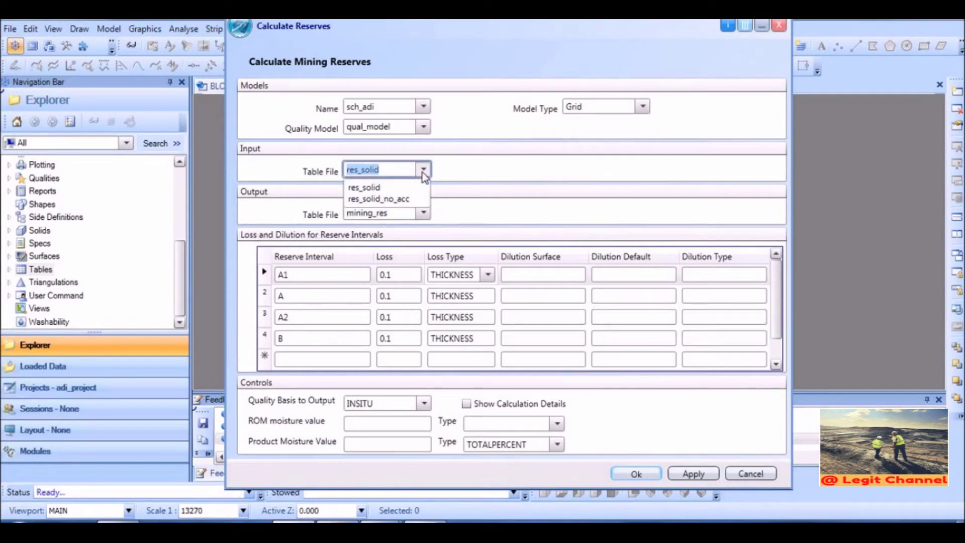
pyautogui.click(402, 200)
pyautogui.click(636, 474)
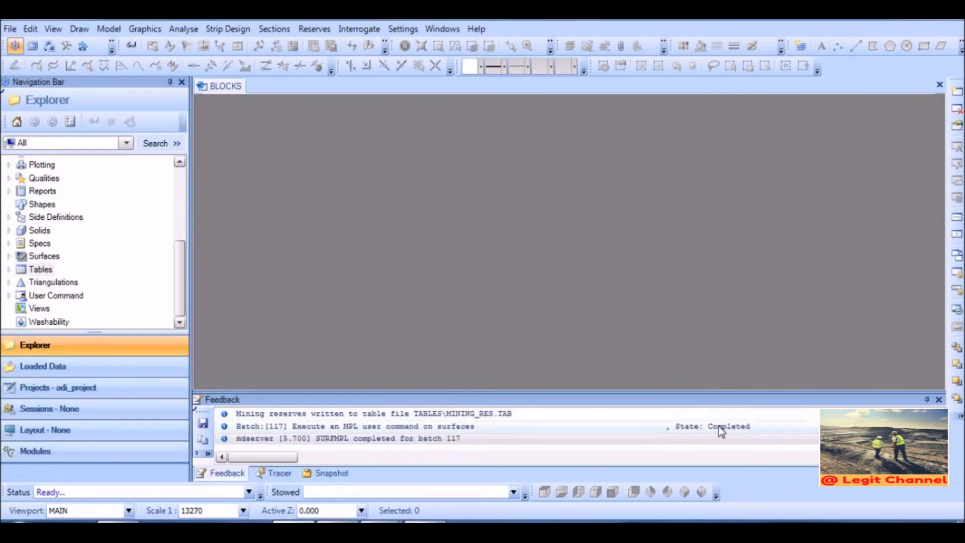
# Step: Open the generic table mining_res and examine its rows, including the loss volume, dilution volume and raw recovered mass columns
pyautogui.click(10, 270)
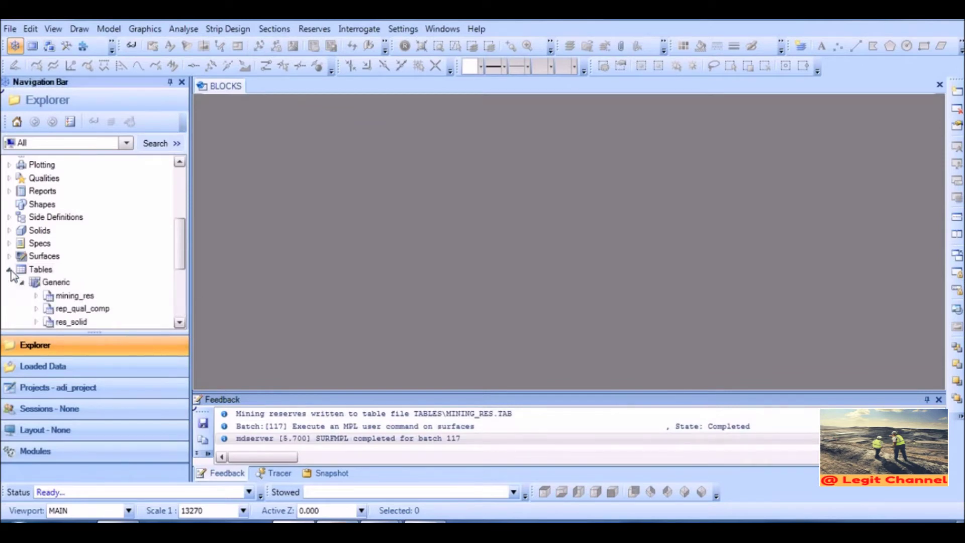
pyautogui.click(75, 296)
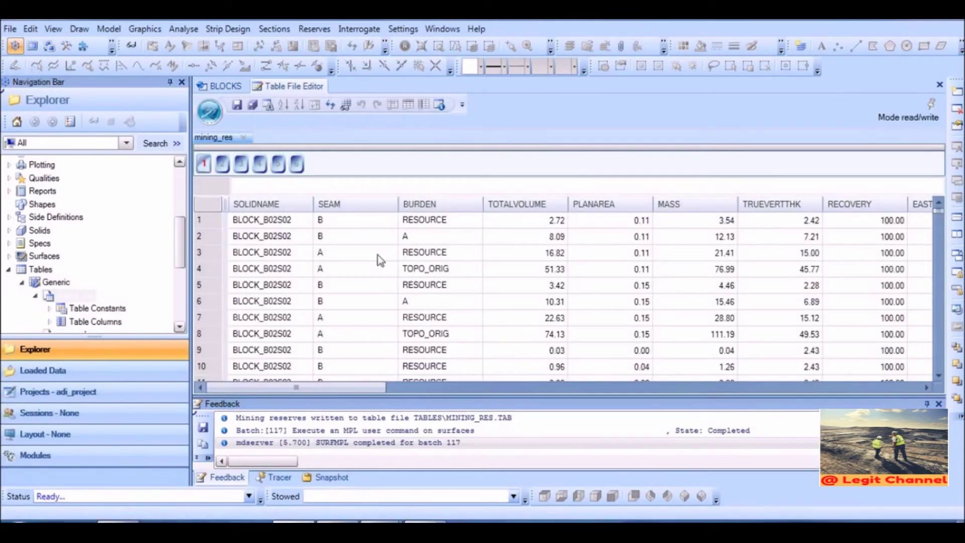
pyautogui.moveTo(365, 393); pyautogui.dragTo(922, 384)
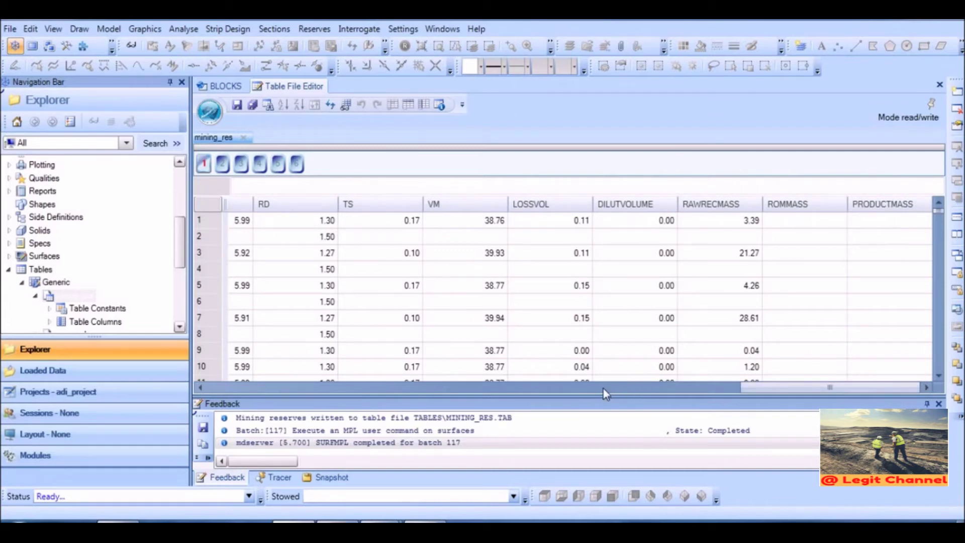
pyautogui.moveTo(757, 386); pyautogui.dragTo(780, 387)
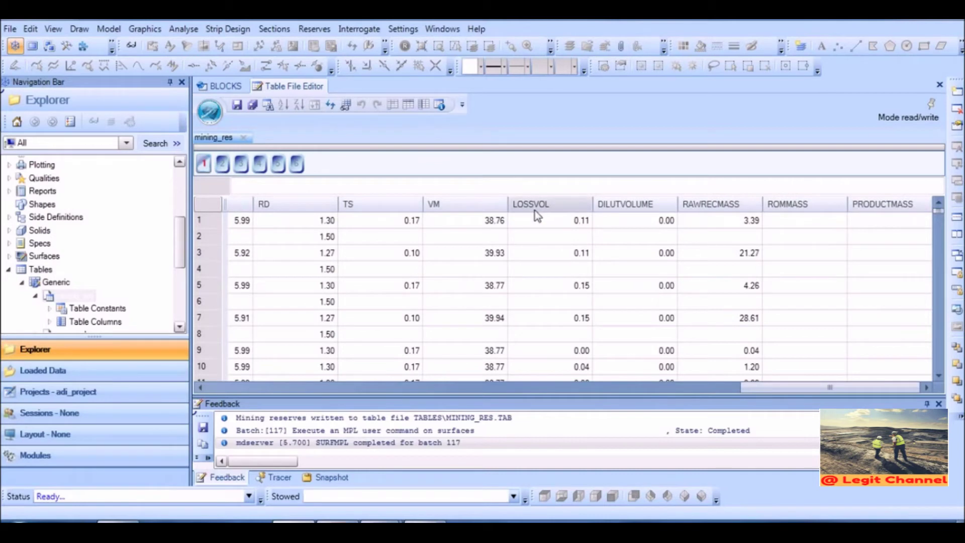
pyautogui.moveTo(537, 214)
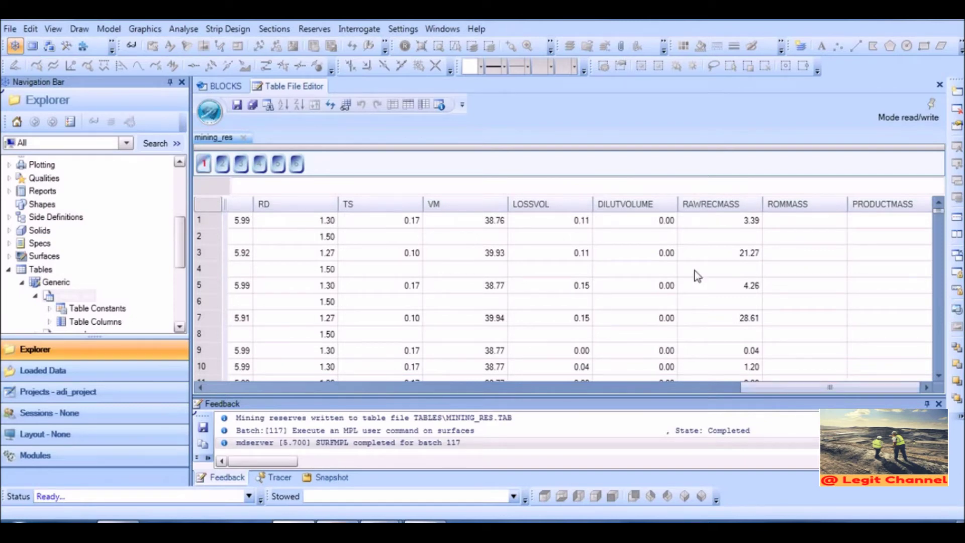
pyautogui.scroll(-15, 696, 275)
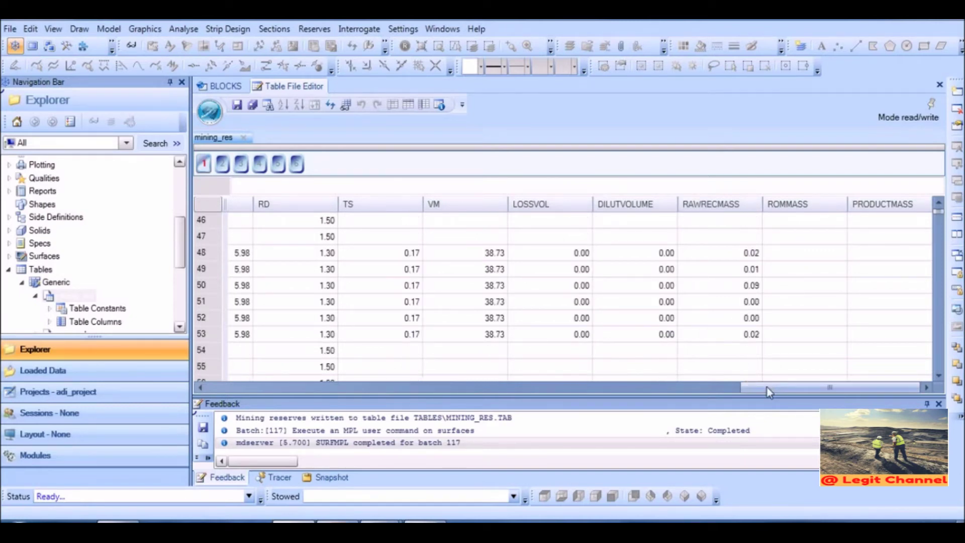
pyautogui.hscroll(-1, 767, 392)
pyautogui.scroll(13, 687, 328)
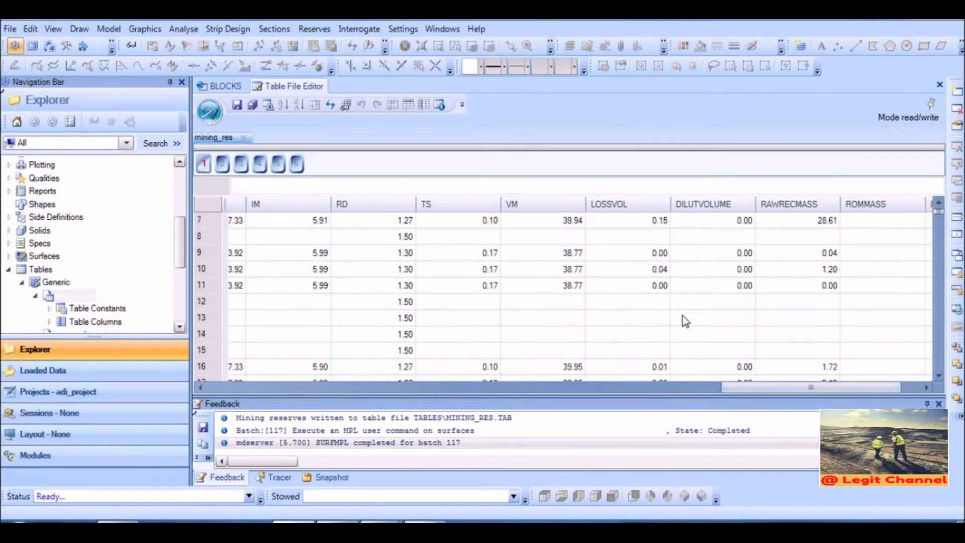
pyautogui.scroll(2, 686, 322)
pyautogui.hscroll(-1, 768, 383)
pyautogui.moveTo(638, 386); pyautogui.dragTo(232, 387)
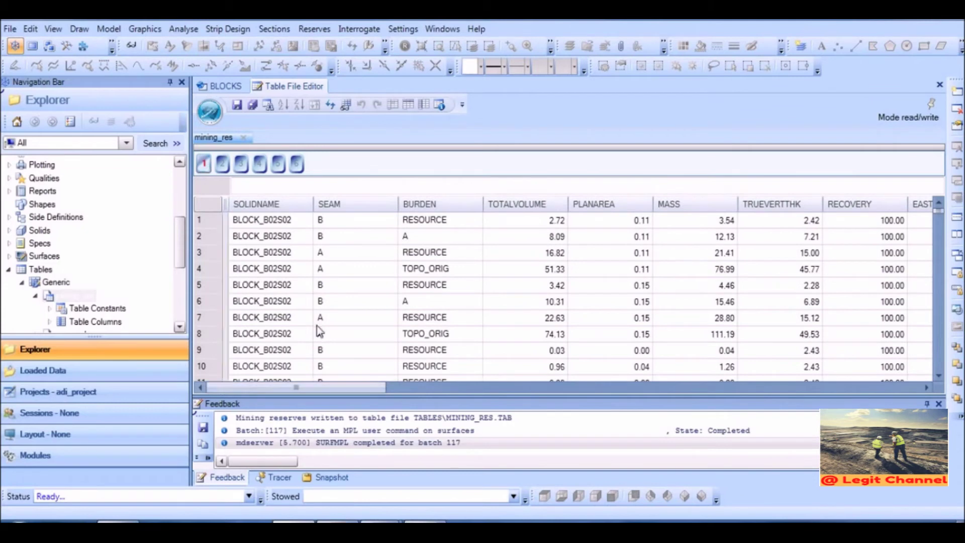
# Step: Page through the mining_res table and examine the block, seam, burden, volume and mass rows on its six pages
pyautogui.click(223, 166)
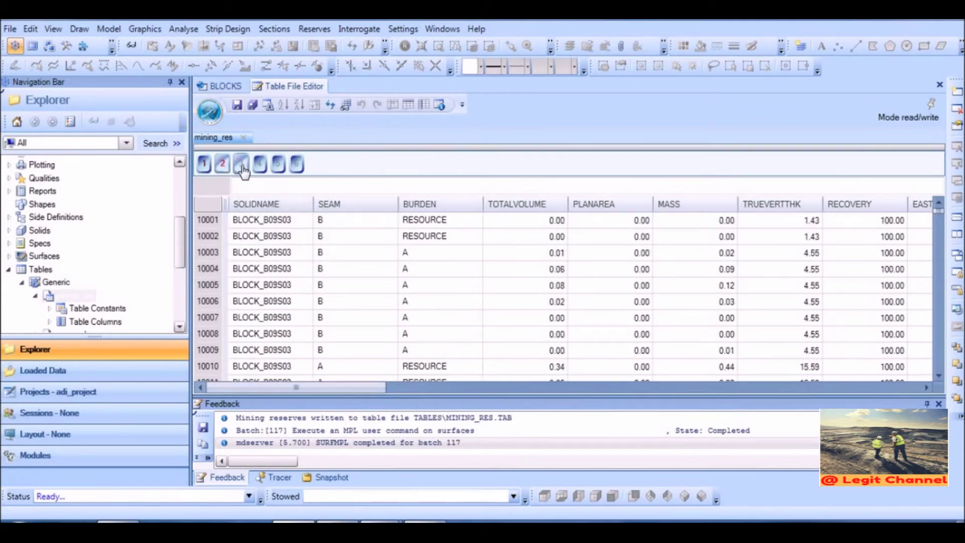
pyautogui.click(240, 165)
pyautogui.click(259, 165)
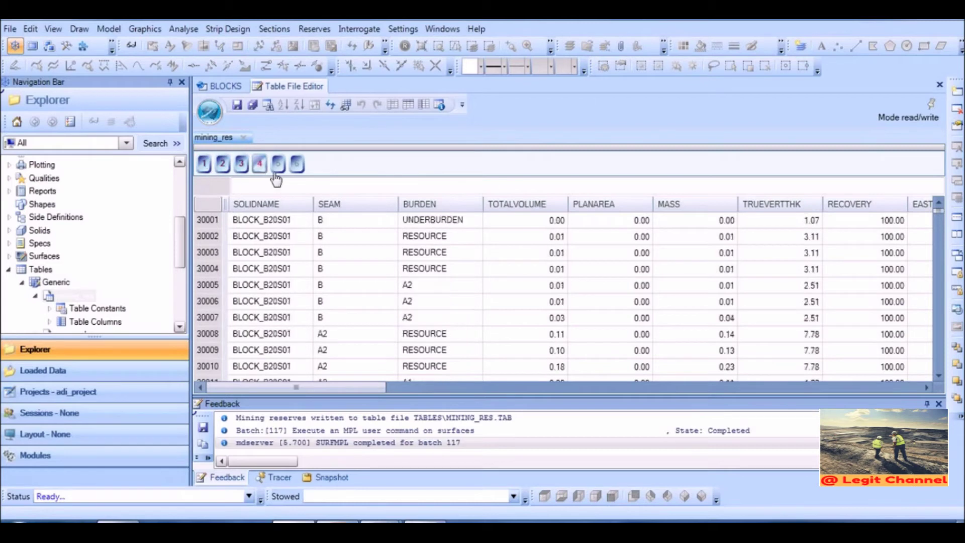
pyautogui.click(278, 164)
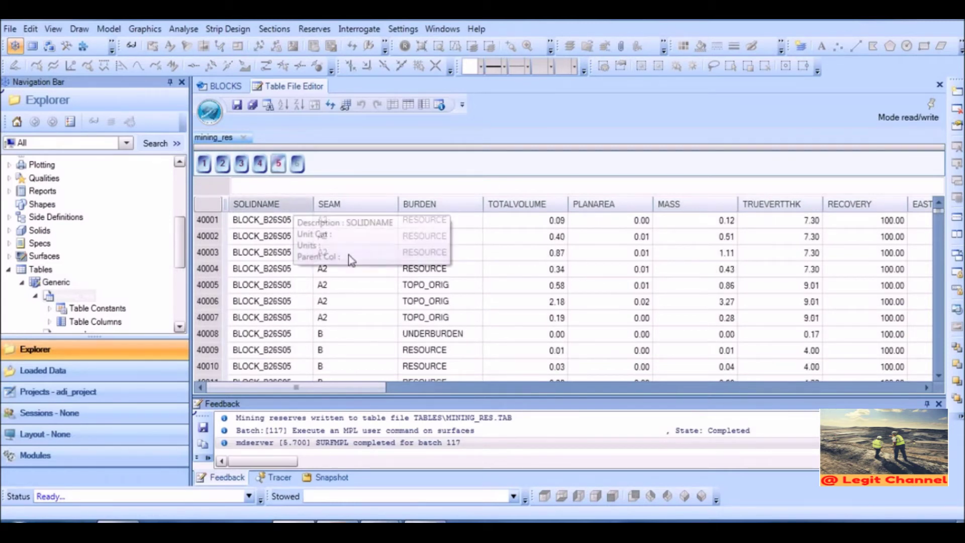
pyautogui.scroll(-2, 437, 312)
pyautogui.scroll(-10, 437, 311)
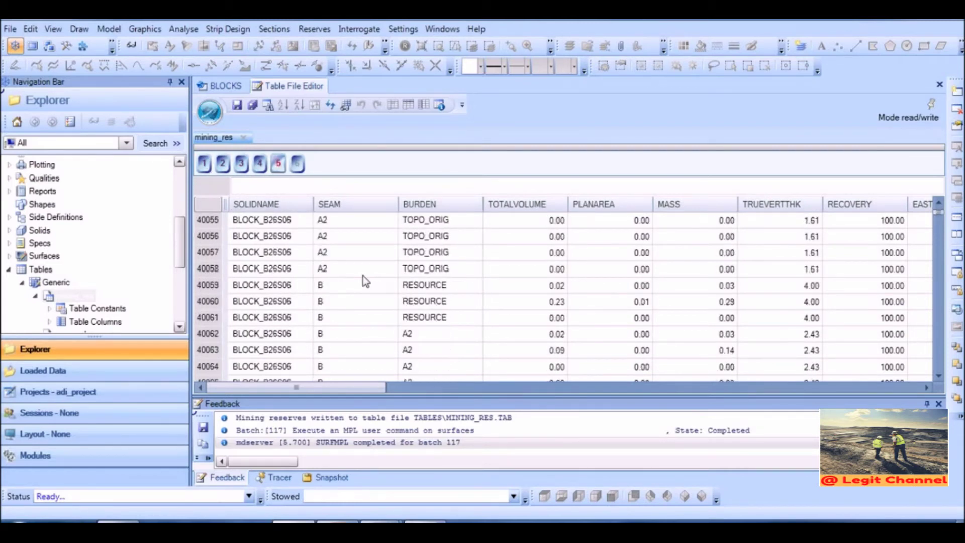
pyautogui.scroll(-12, 517, 253)
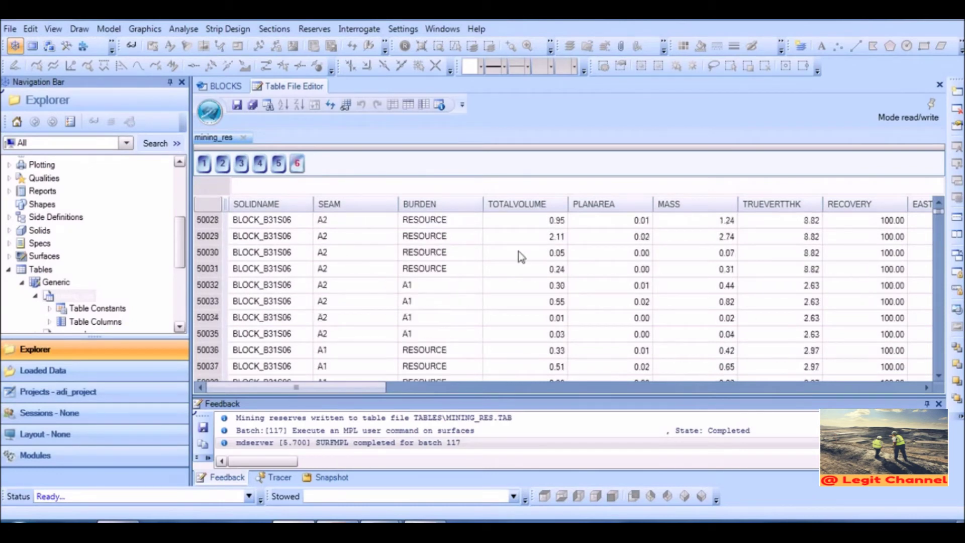
pyautogui.scroll(-20, 399, 301)
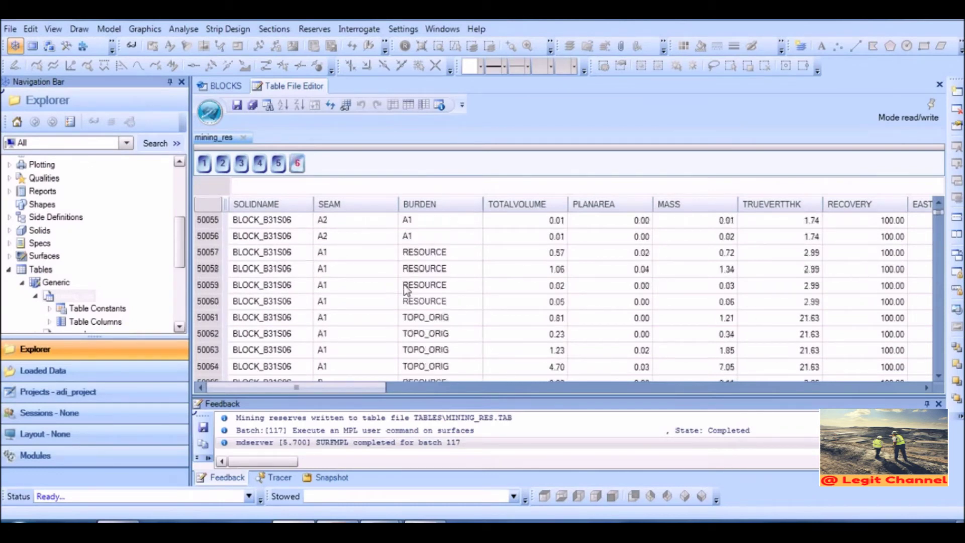
pyautogui.click(204, 163)
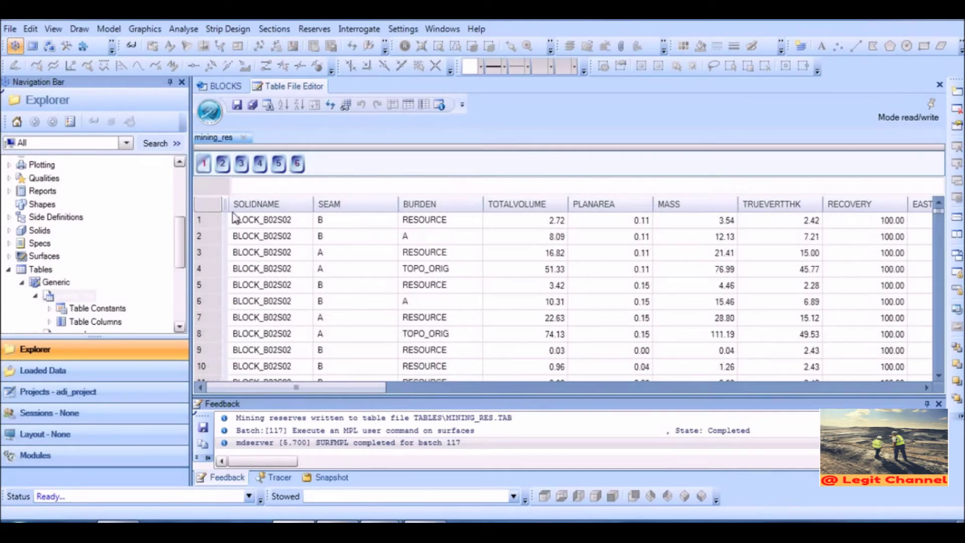
# Step: Close the mining_res table and collapse the Tables branch in the explorer tree
pyautogui.click(209, 112)
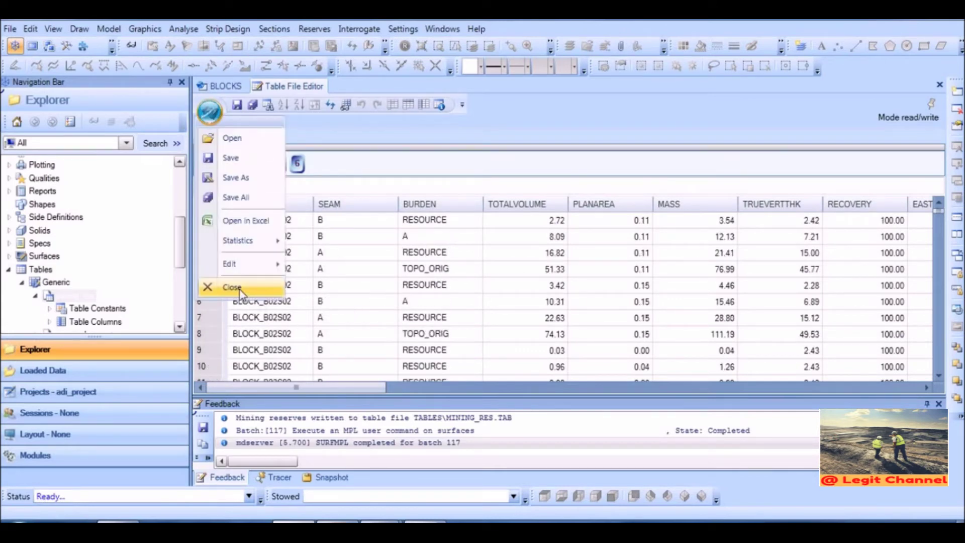
pyautogui.press('Return')
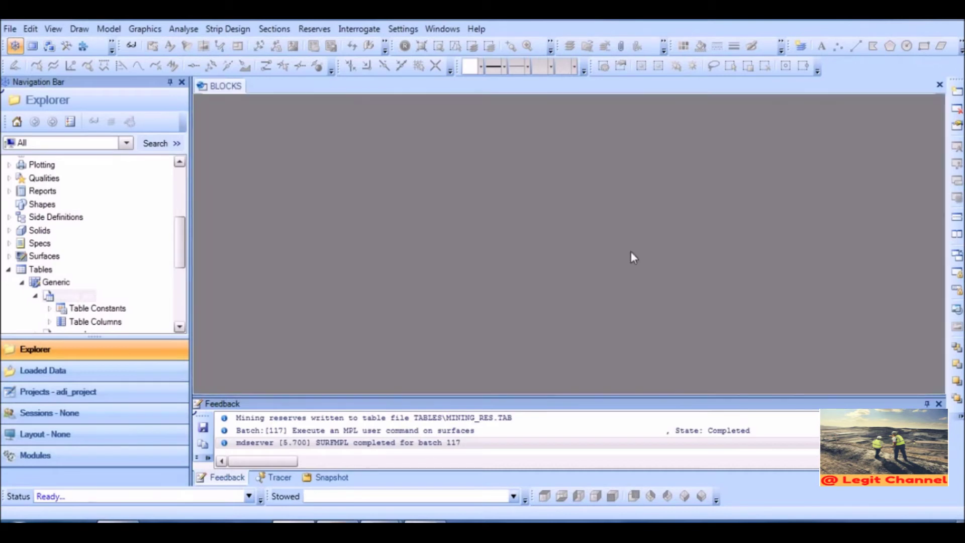
pyautogui.click(9, 269)
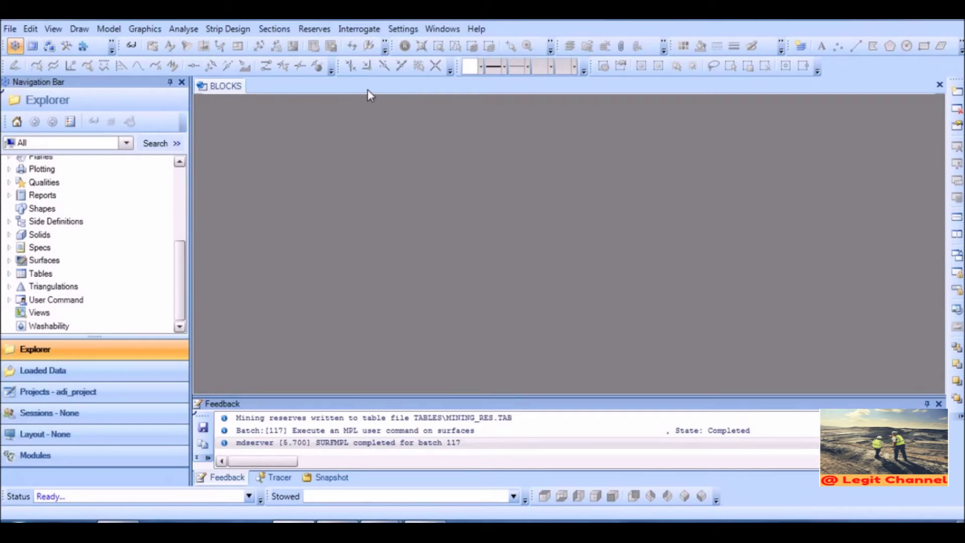
# Step: Accumulate the samples from the mining_res table into an output table named mr_acc
pyautogui.click(320, 31)
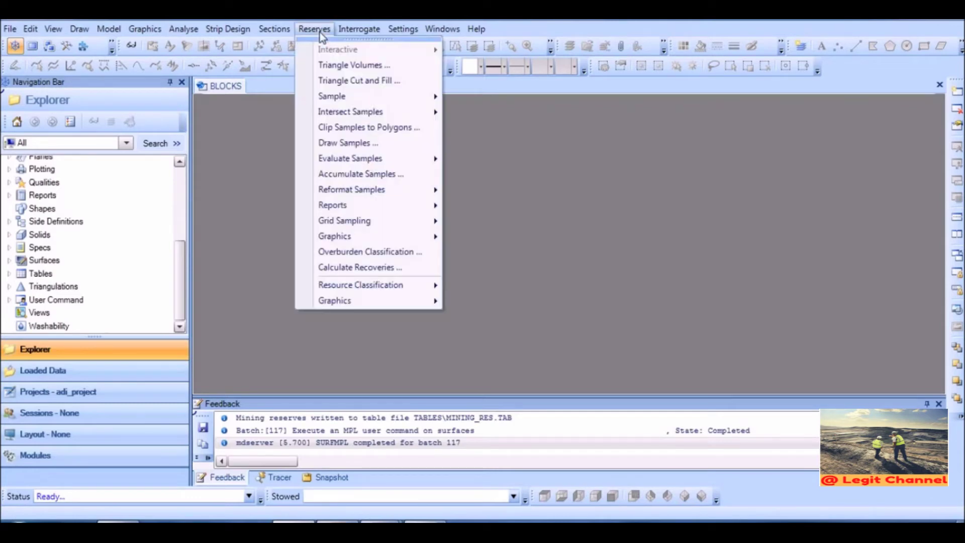
pyautogui.click(398, 176)
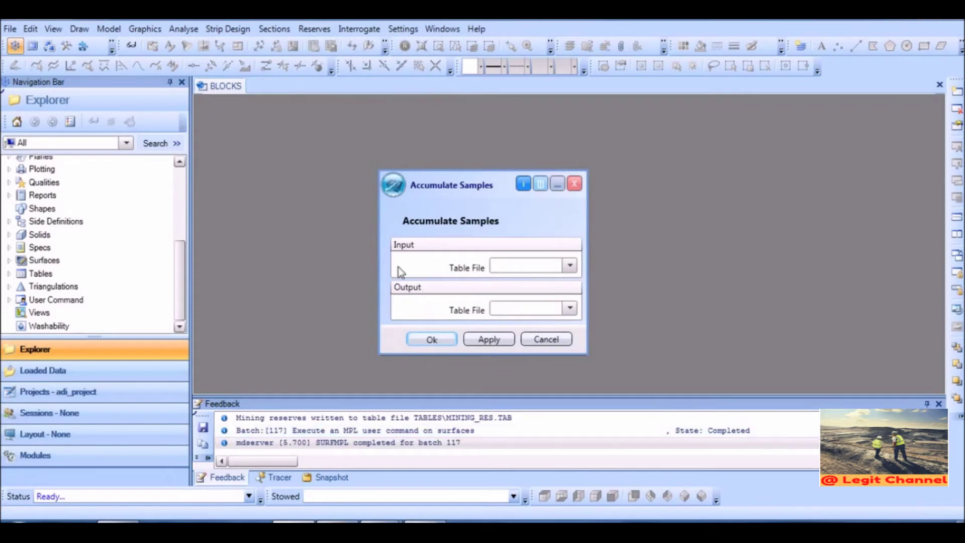
pyautogui.click(571, 267)
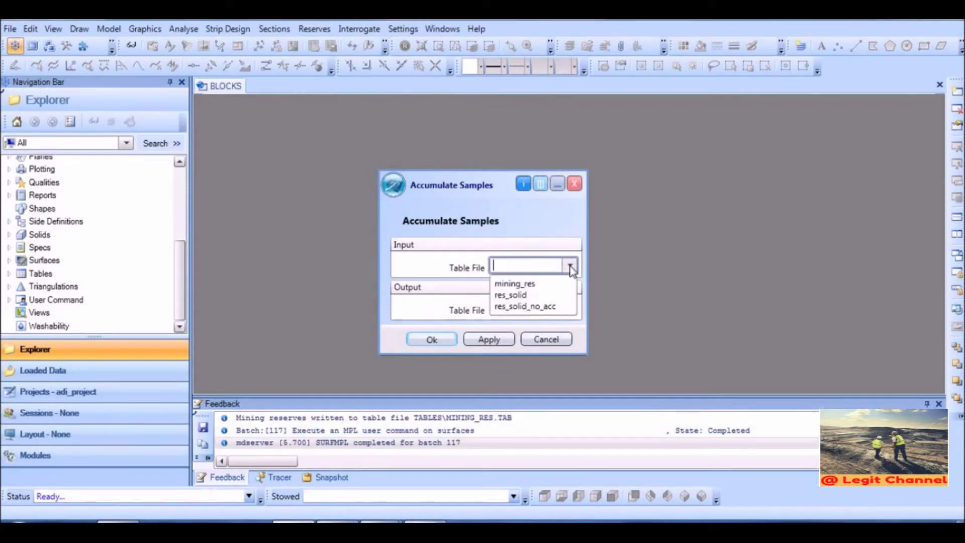
pyautogui.click(515, 283)
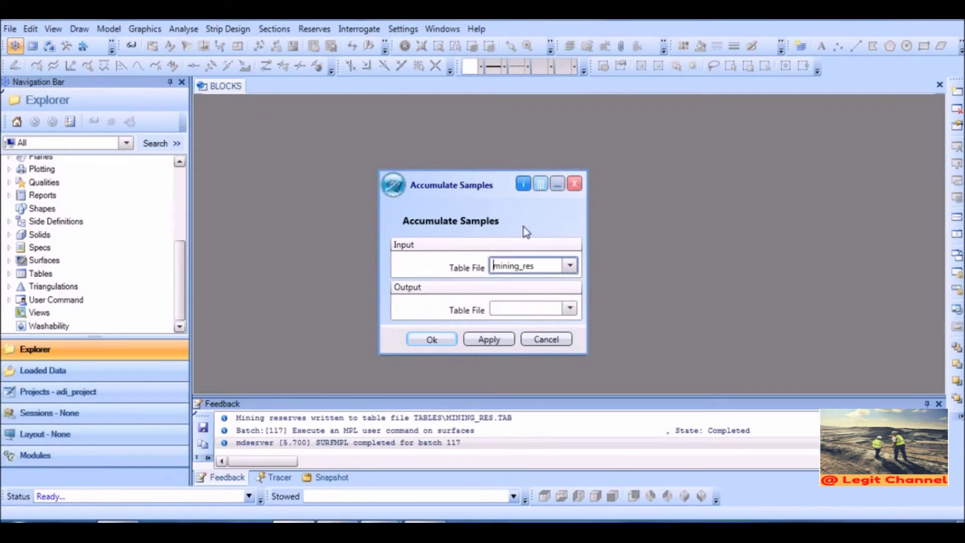
pyautogui.click(515, 309)
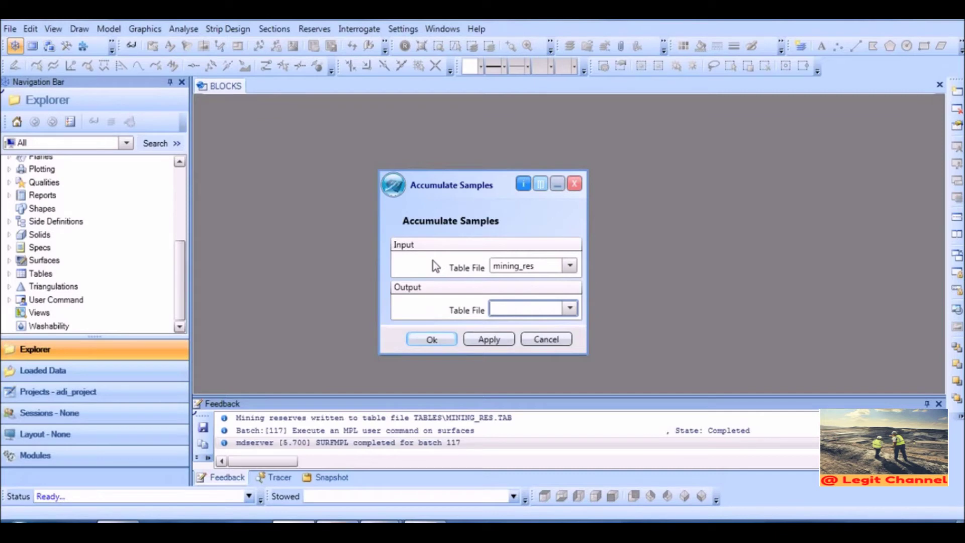
pyautogui.write('mr_acc')
pyautogui.click(431, 340)
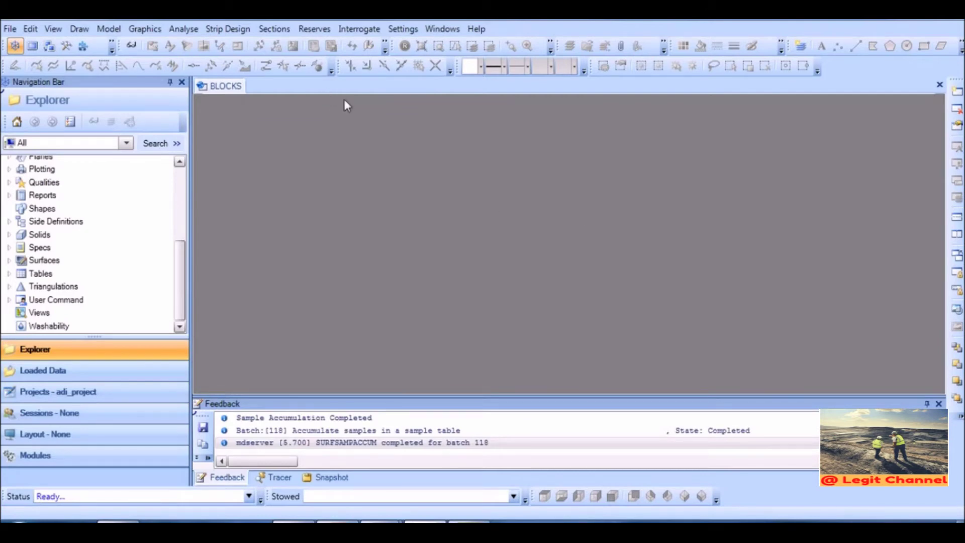
# Step: Start reformatting samples to block records with schema sch_adi and model type Grid
pyautogui.click(315, 30)
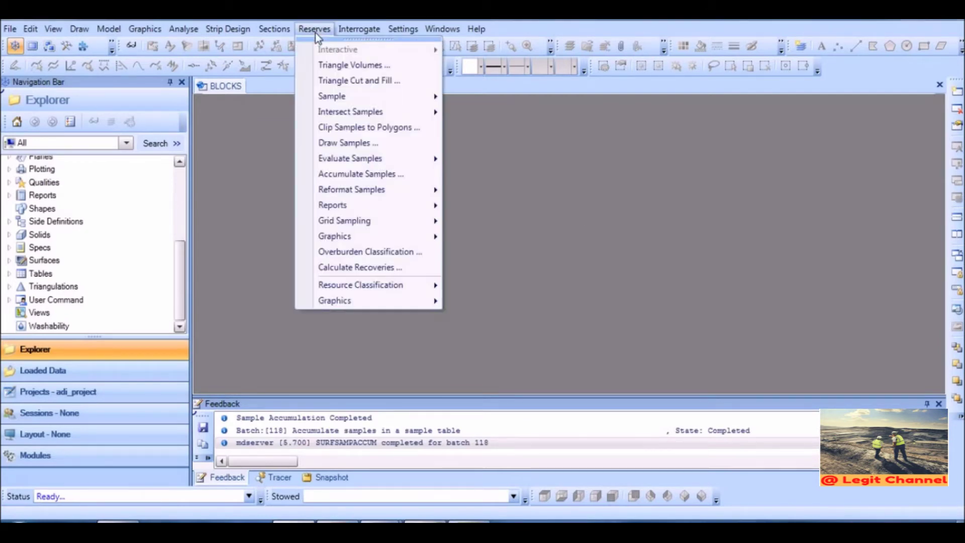
pyautogui.moveTo(406, 189)
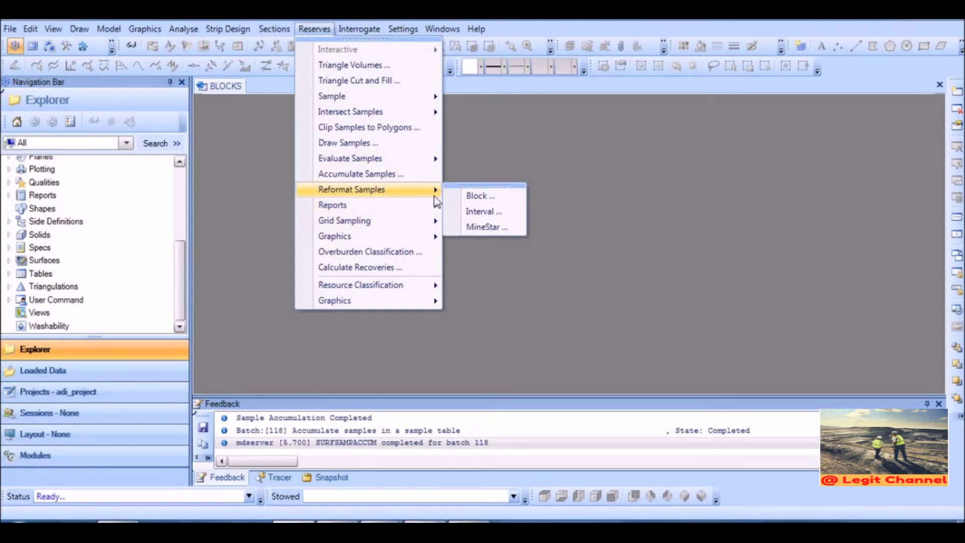
pyautogui.click(481, 196)
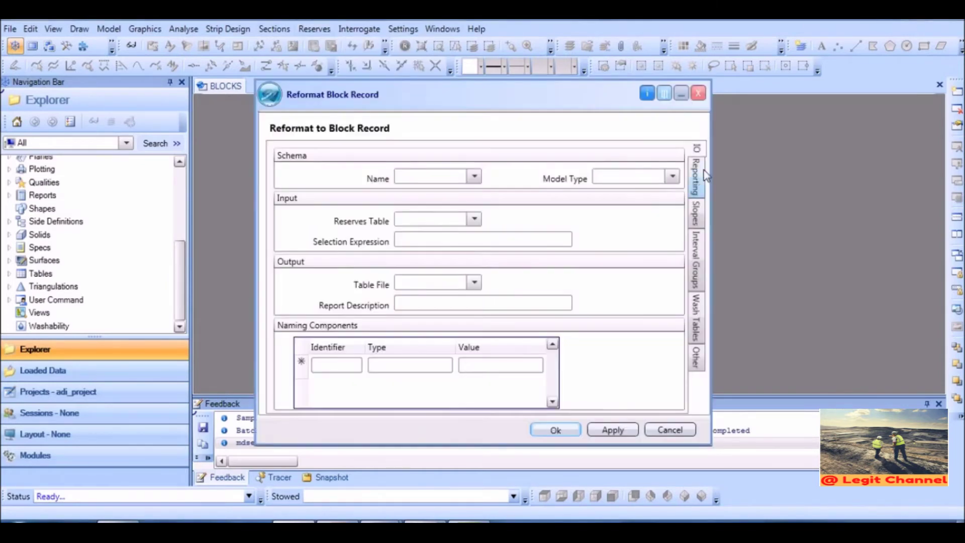
pyautogui.click(473, 177)
pyautogui.click(420, 196)
pyautogui.click(672, 177)
pyautogui.click(611, 196)
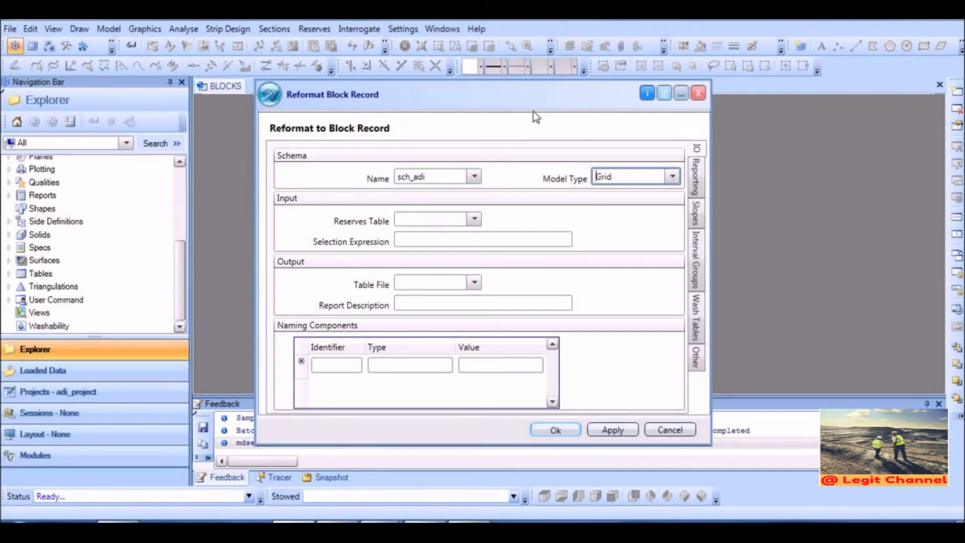
# Step: Use mr_acc as the input reserves table and mr_acc_reformat as the output table file
pyautogui.moveTo(538, 94); pyautogui.dragTo(553, 45)
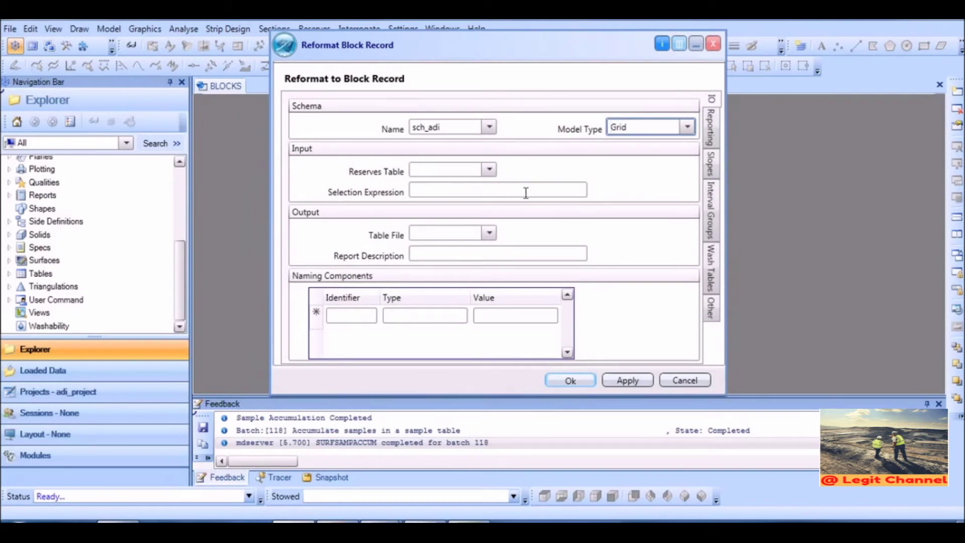
pyautogui.click(489, 171)
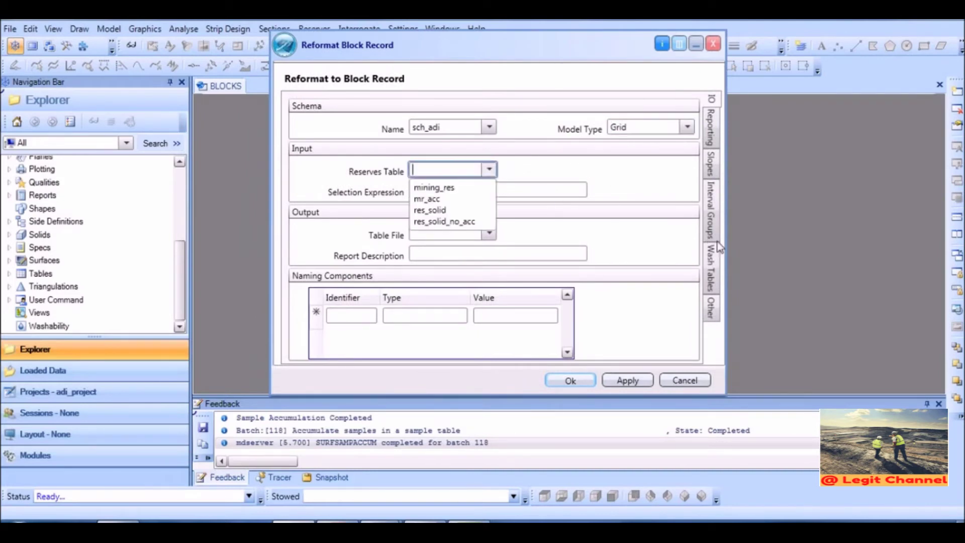
pyautogui.click(442, 198)
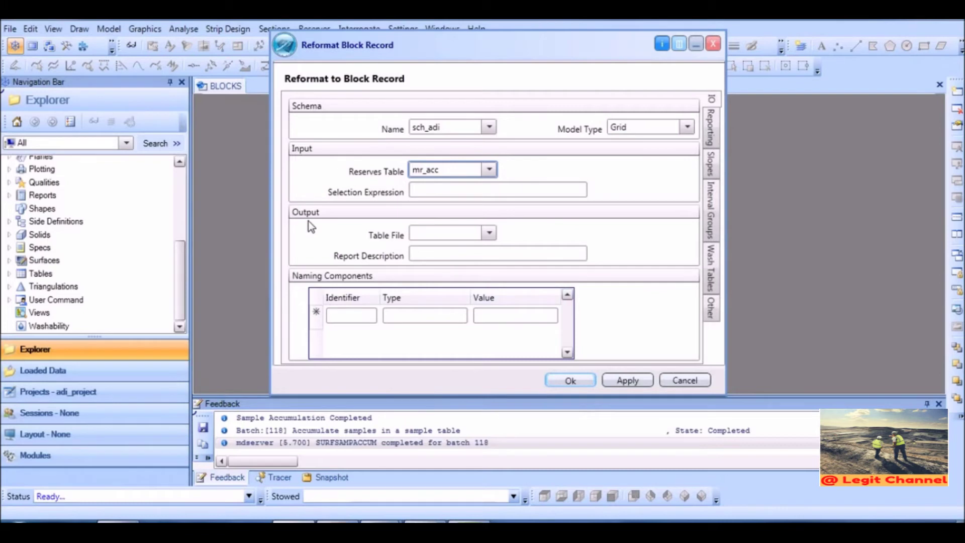
pyautogui.click(441, 236)
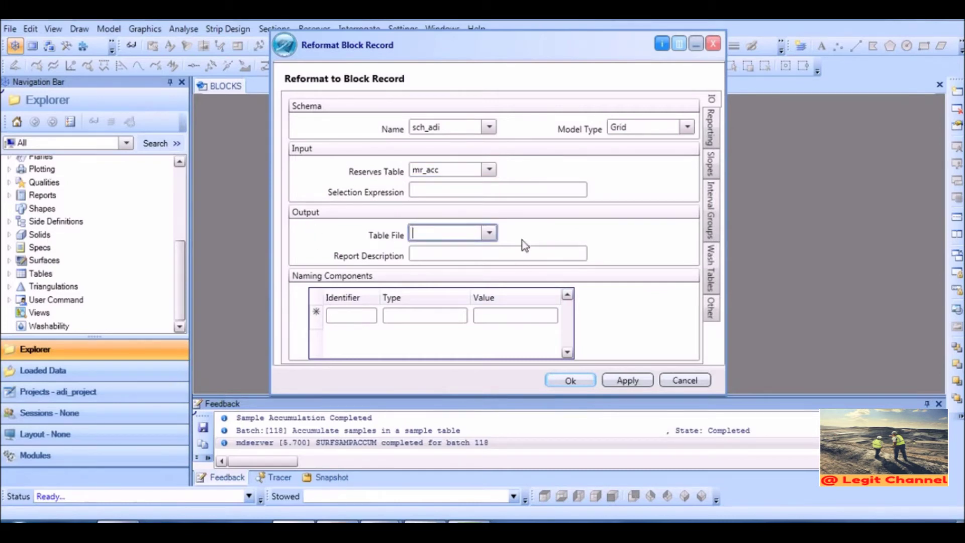
pyautogui.write('mr_acc_reformat')
# Step: Add total volume and the all-mass values for interval and total to the reporting controls
pyautogui.click(716, 128)
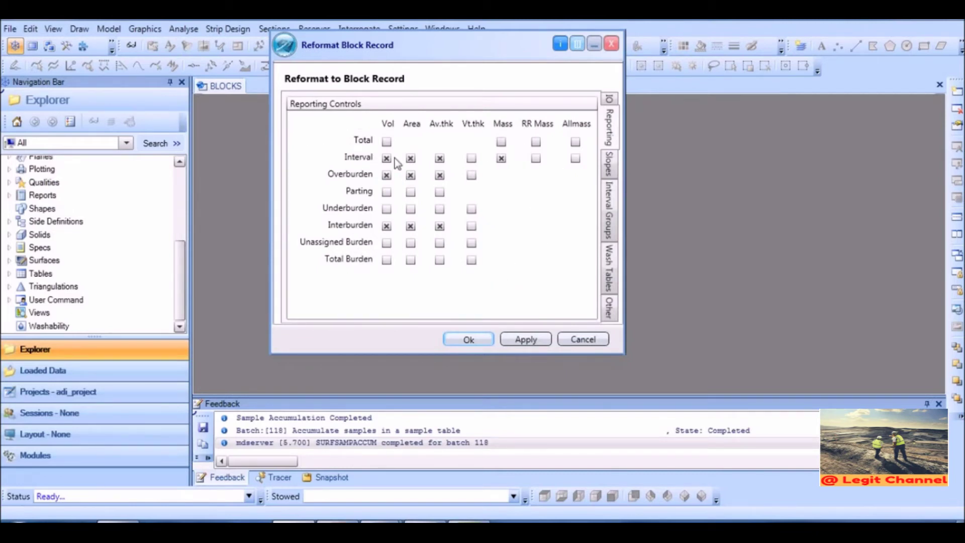
pyautogui.click(387, 143)
pyautogui.click(575, 158)
pyautogui.click(575, 141)
# Step: Fill the output qualities list with ASH, CV, FC, IM, RD, TS and VM
pyautogui.click(611, 166)
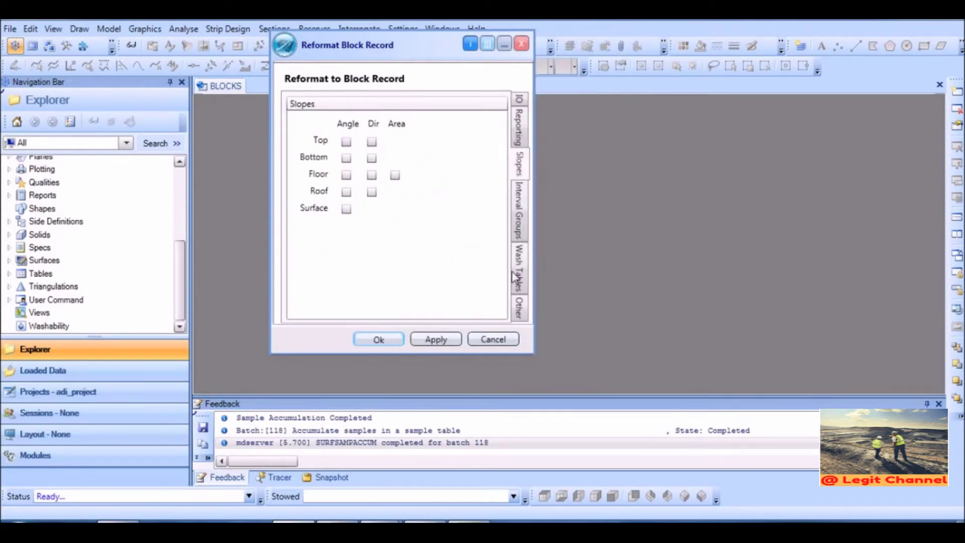
pyautogui.click(523, 216)
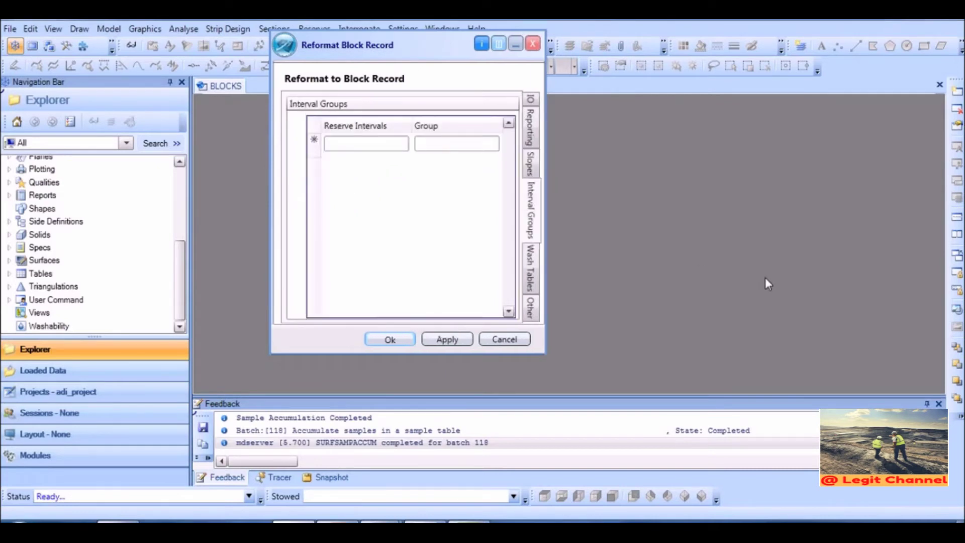
pyautogui.click(534, 274)
pyautogui.click(531, 309)
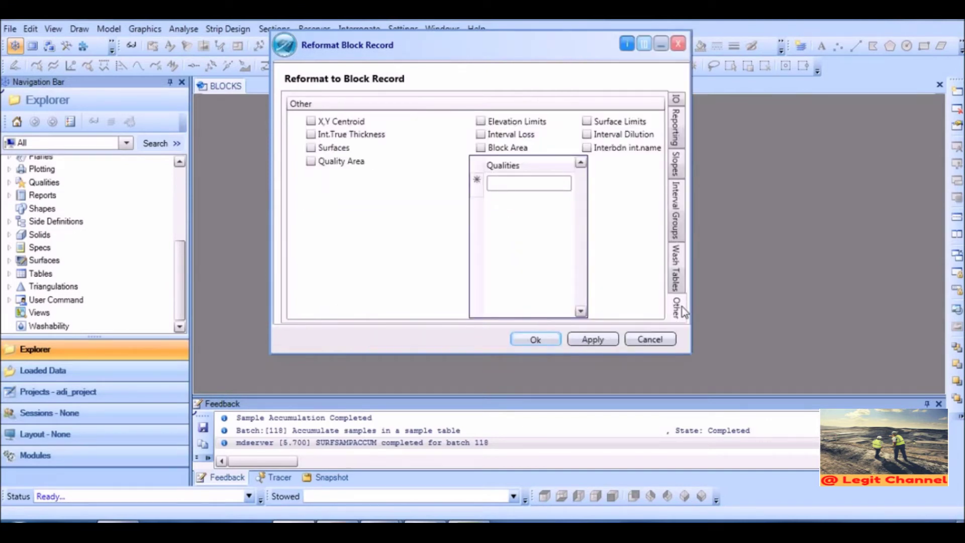
pyautogui.click(524, 189)
pyautogui.rightClick(523, 186)
pyautogui.moveTo(585, 219)
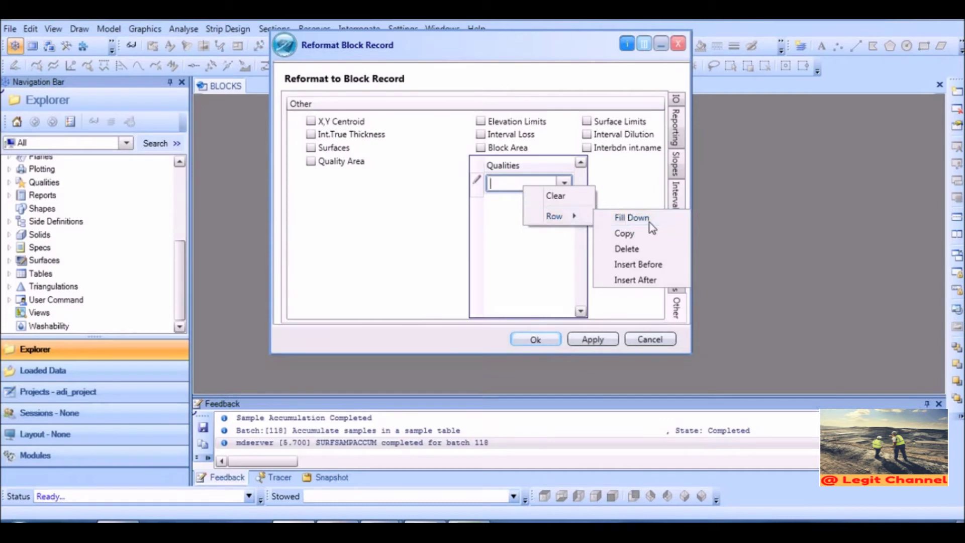
pyautogui.click(649, 222)
pyautogui.click(456, 374)
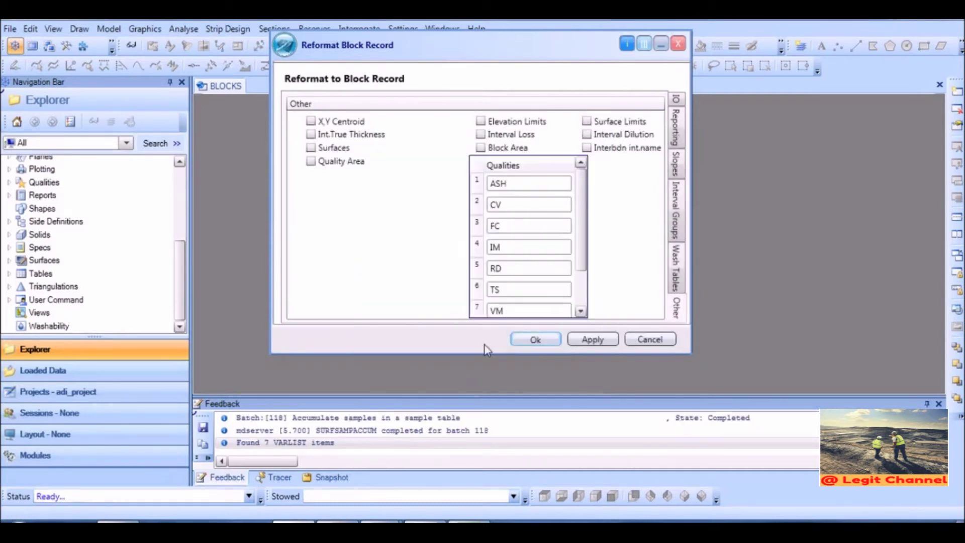
# Step: Include the X,Y centroid in the output and run the block record reformat
pyautogui.click(311, 122)
pyautogui.click(677, 104)
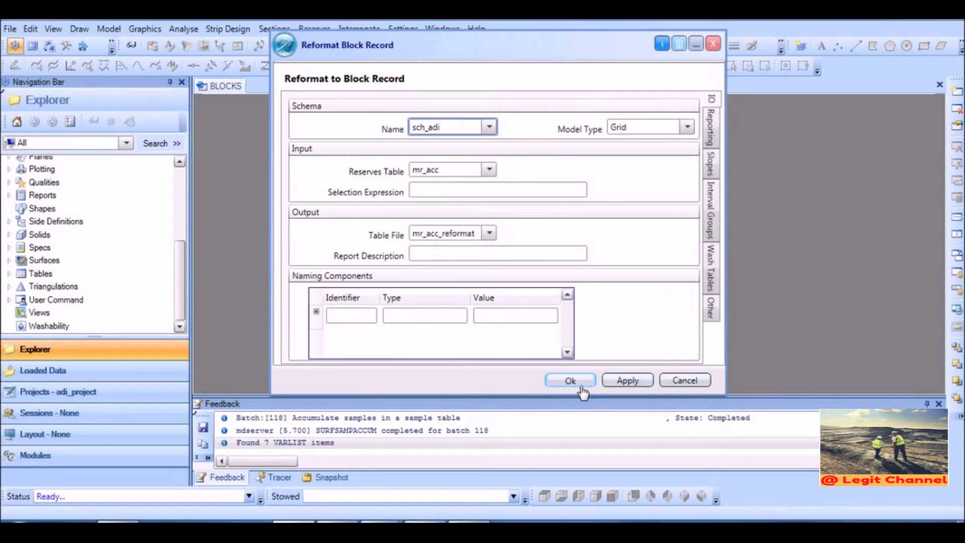
pyautogui.click(570, 380)
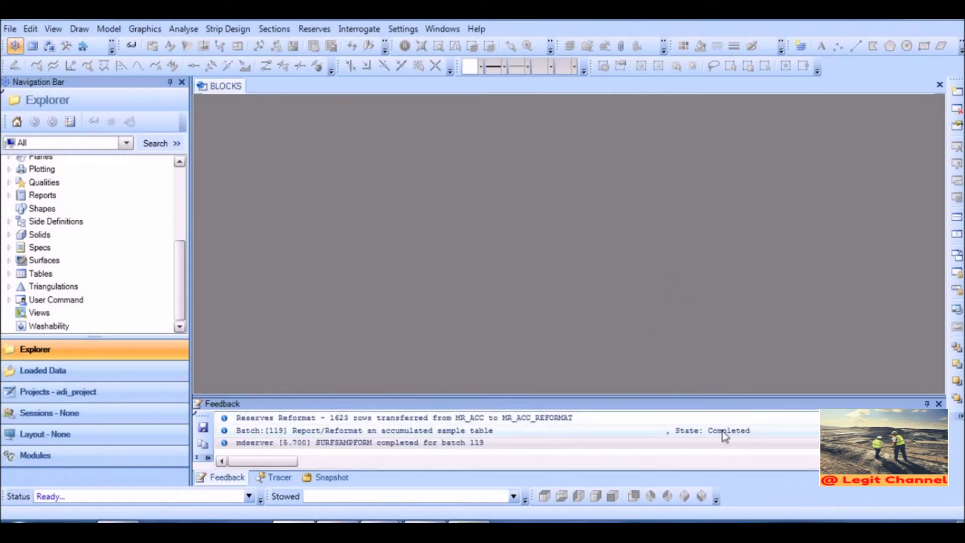
# Step: Open the generic table mr_acc_reformat, look through its block rows and close it
pyautogui.click(9, 273)
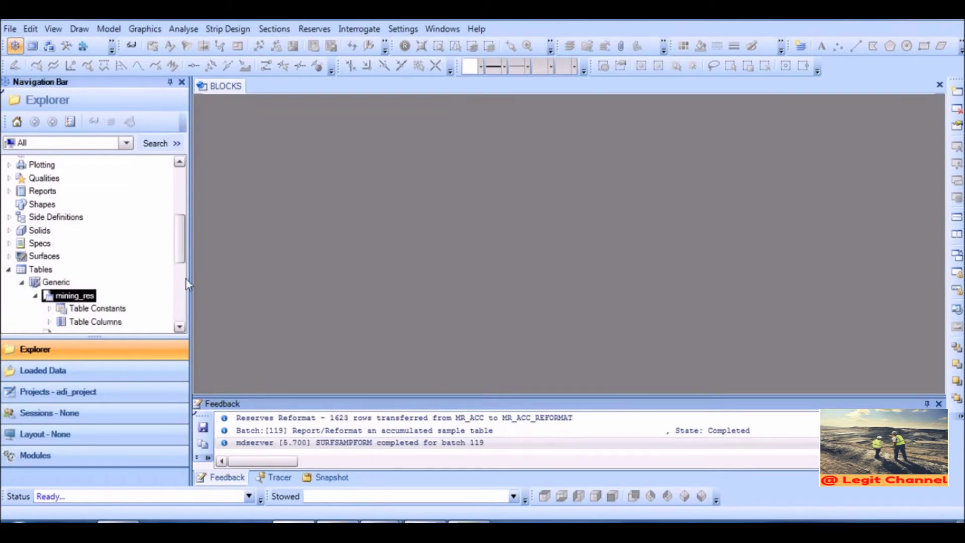
pyautogui.click(33, 295)
pyautogui.click(33, 295)
pyautogui.click(35, 296)
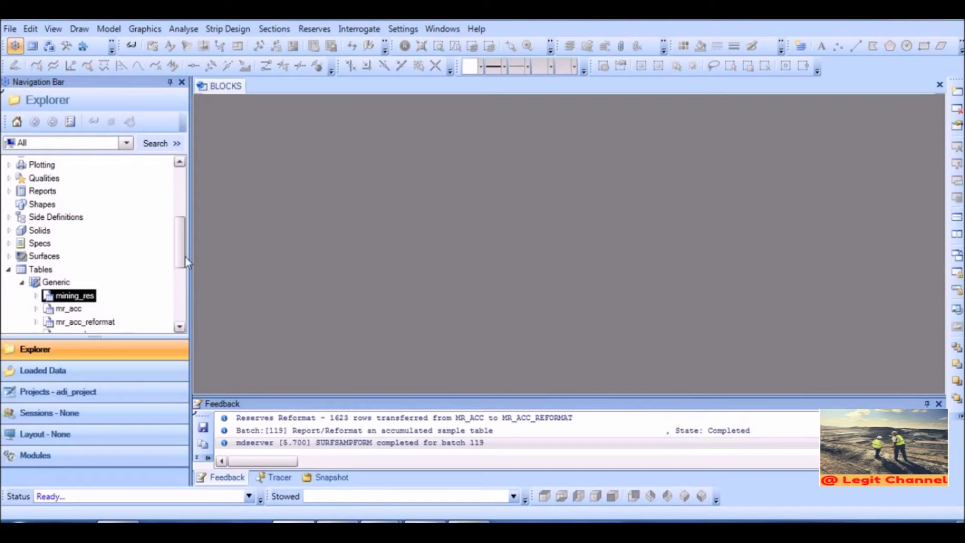
pyautogui.scroll(-2, 179, 276)
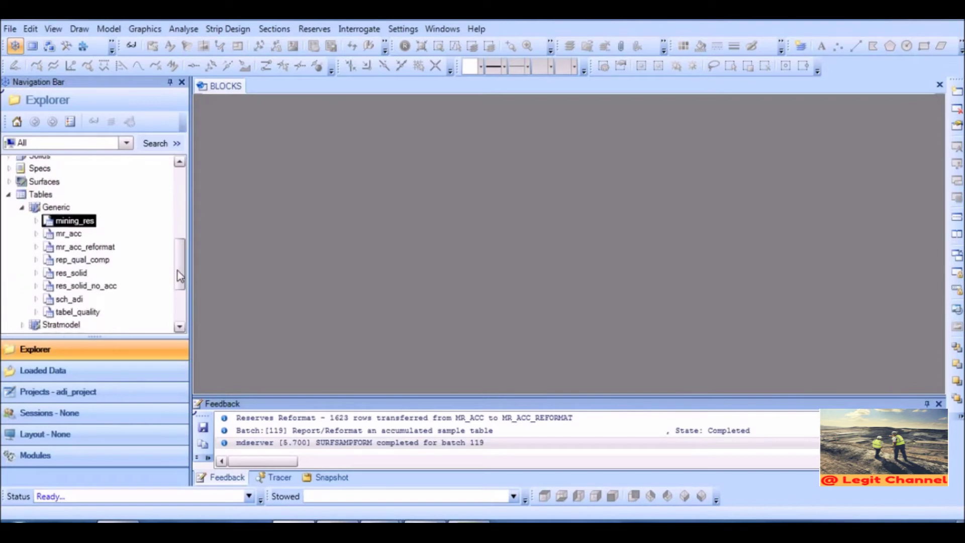
pyautogui.click(67, 249)
pyautogui.doubleClick(66, 248)
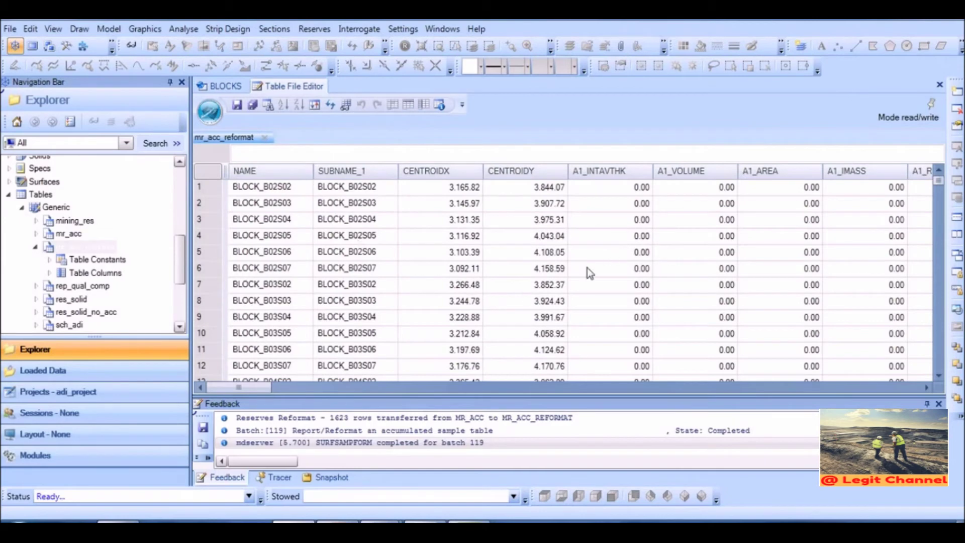
pyautogui.scroll(-11, 741, 266)
pyautogui.scroll(-12, 743, 254)
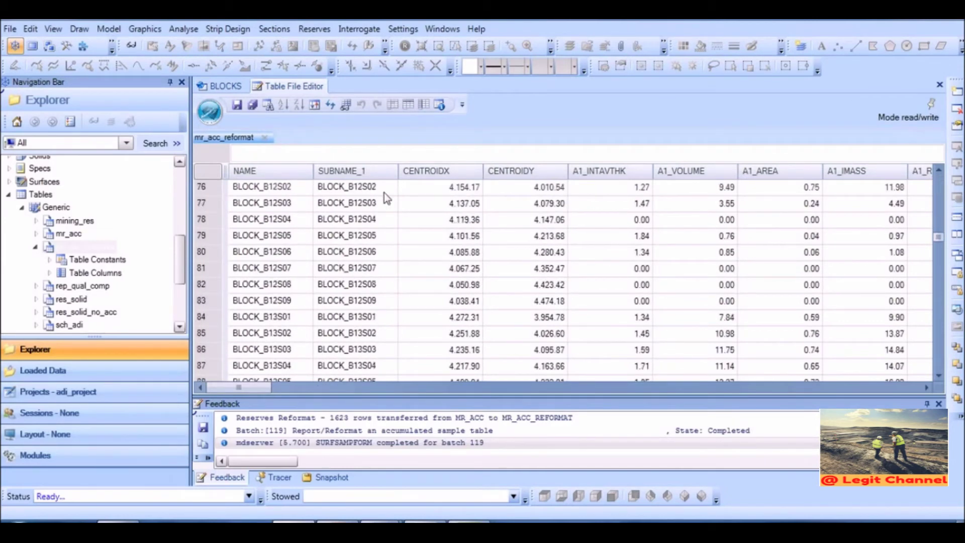
pyautogui.hotkey('ctrl', 'F4')
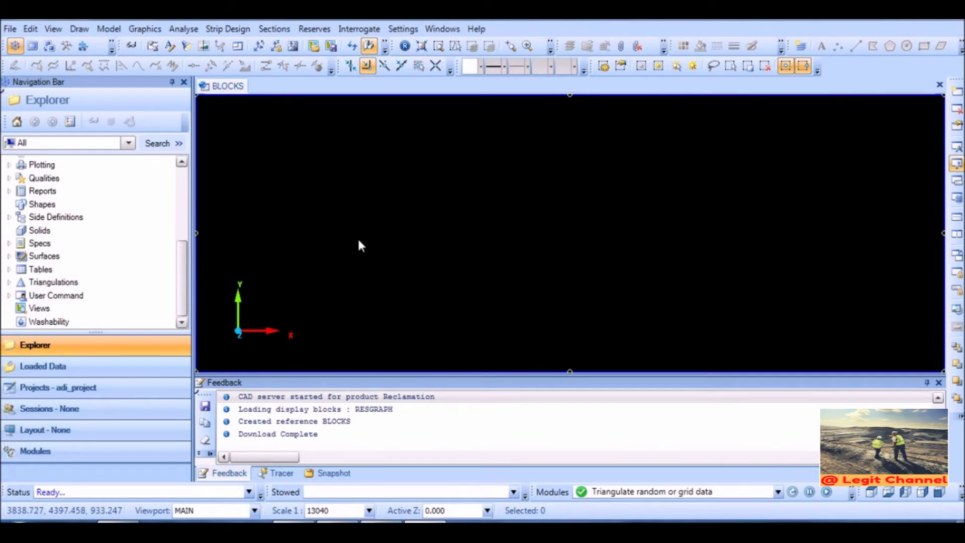
# Step: Export the generic table mr_acc_reformat to a Microsoft Excel file named mr_reformat, keeping the output header
pyautogui.moveTo(184, 255); pyautogui.dragTo(185, 176)
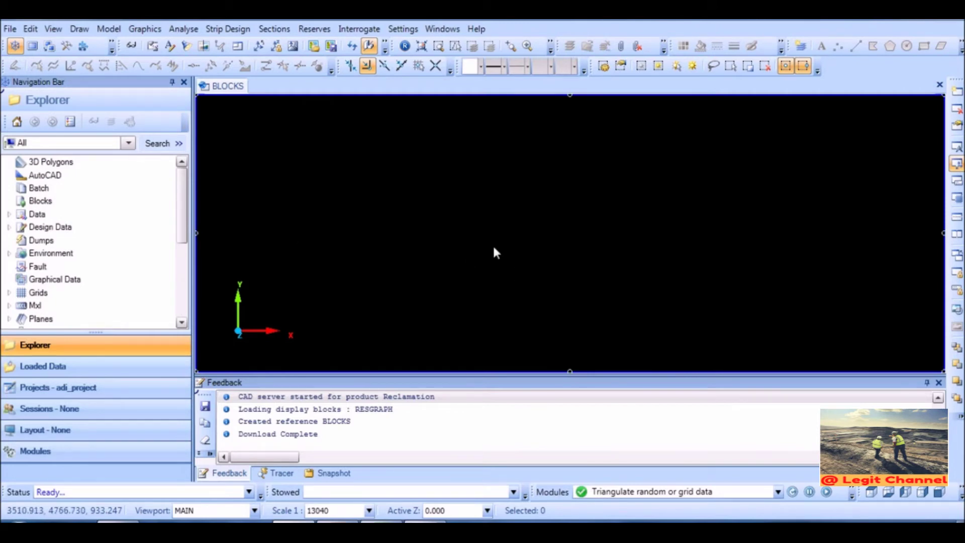
pyautogui.moveTo(183, 207); pyautogui.dragTo(387, 273)
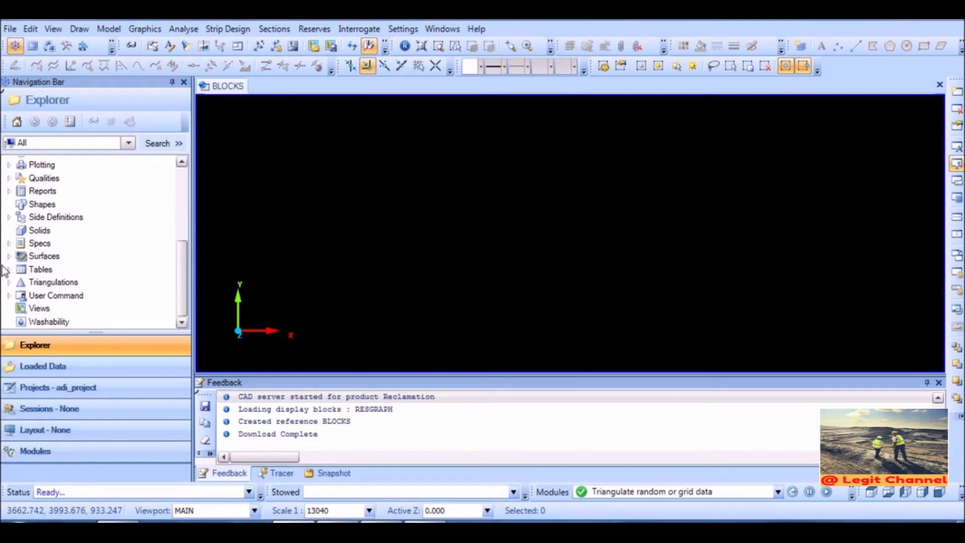
pyautogui.doubleClick(35, 271)
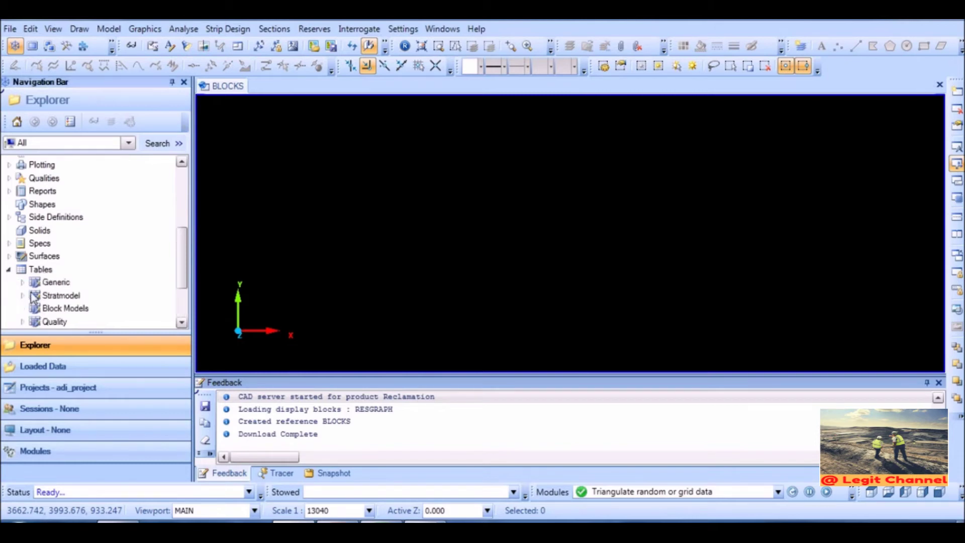
pyautogui.click(23, 283)
pyautogui.moveTo(179, 232); pyautogui.dragTo(181, 243)
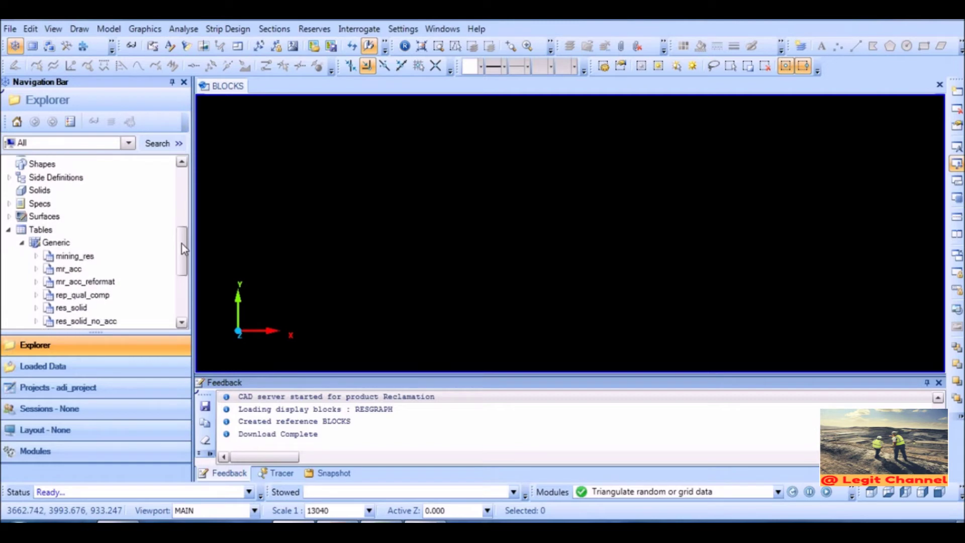
pyautogui.rightClick(82, 285)
pyautogui.click(110, 419)
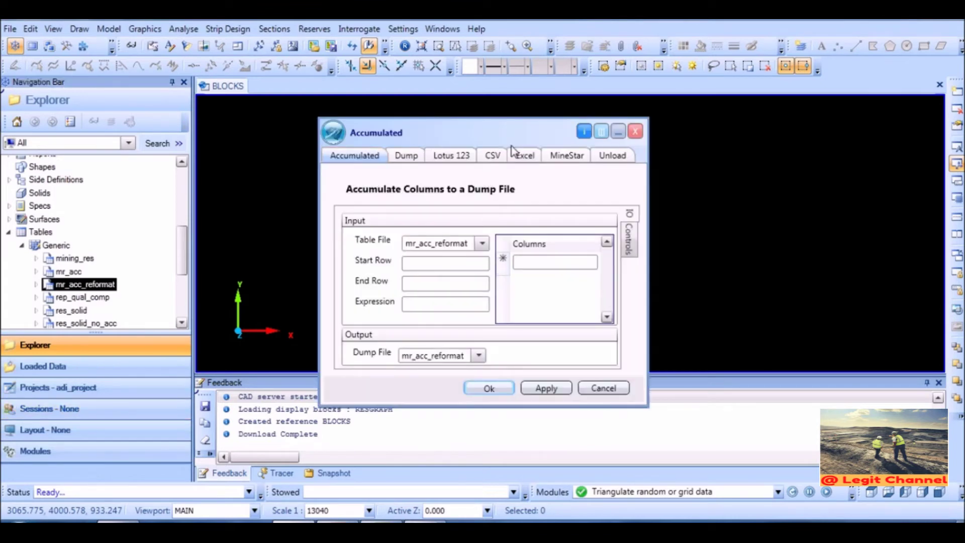
pyautogui.click(523, 156)
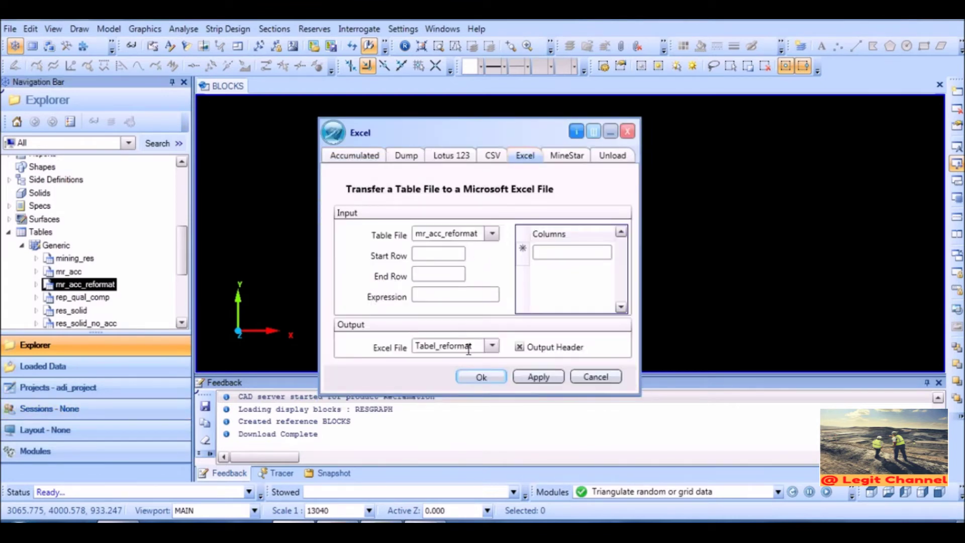
pyautogui.press('Tab')
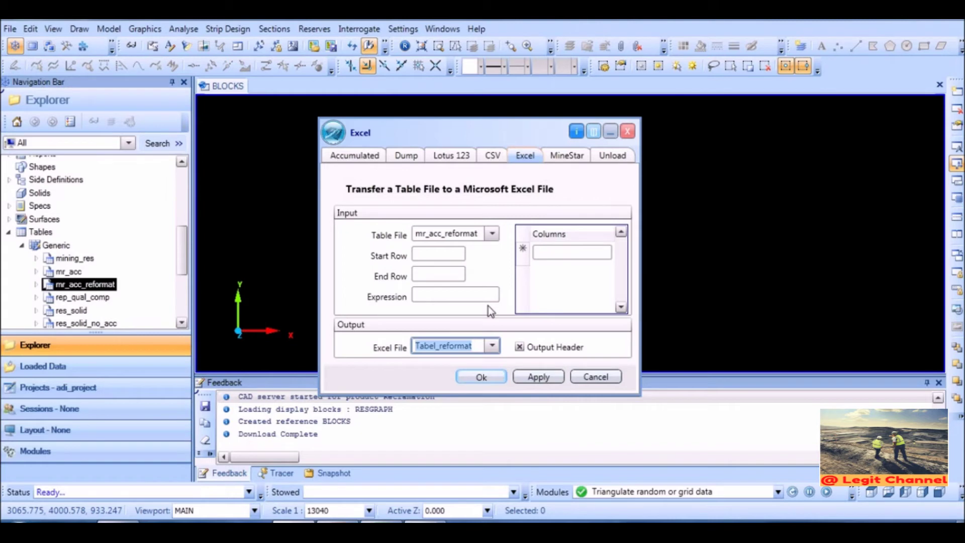
pyautogui.write('mr_reformat')
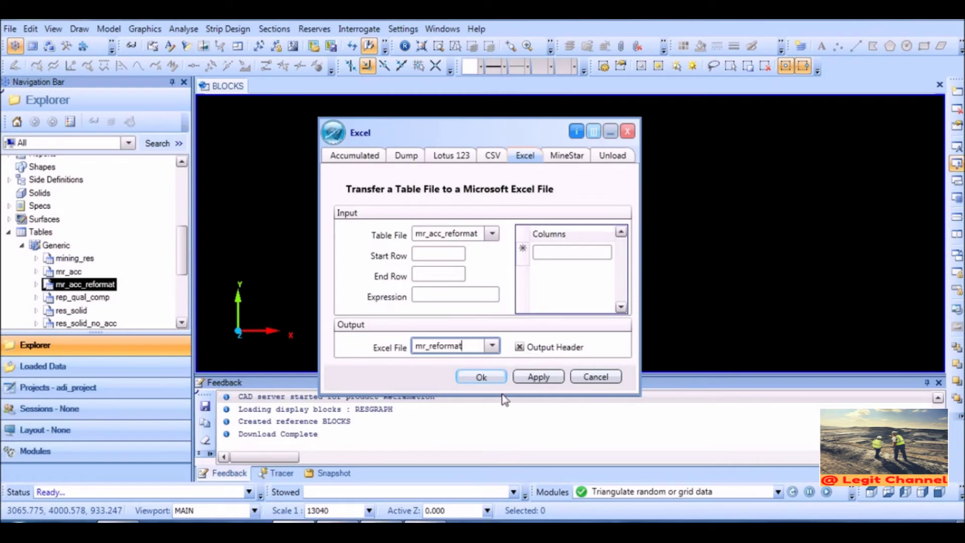
pyautogui.click(485, 377)
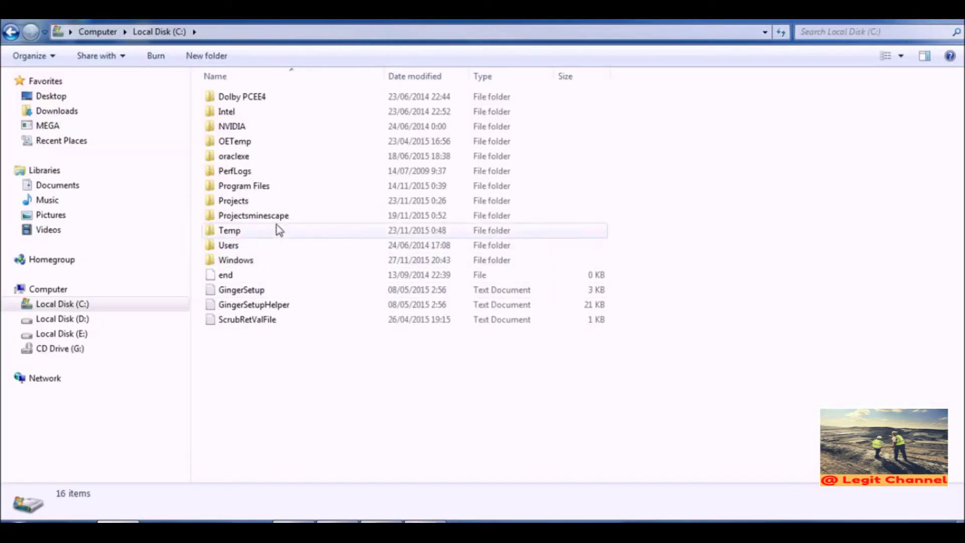
# Step: Open the exported mr_reformat workbook from the excel folder of adi_project in C:\Projectsminescape, look over its columns and close it
pyautogui.doubleClick(271, 217)
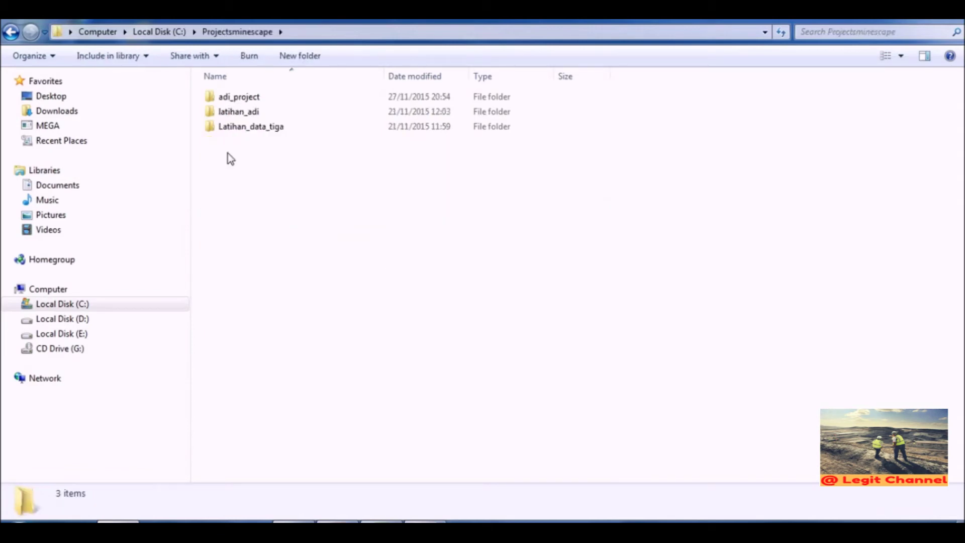
pyautogui.doubleClick(254, 97)
pyautogui.doubleClick(231, 200)
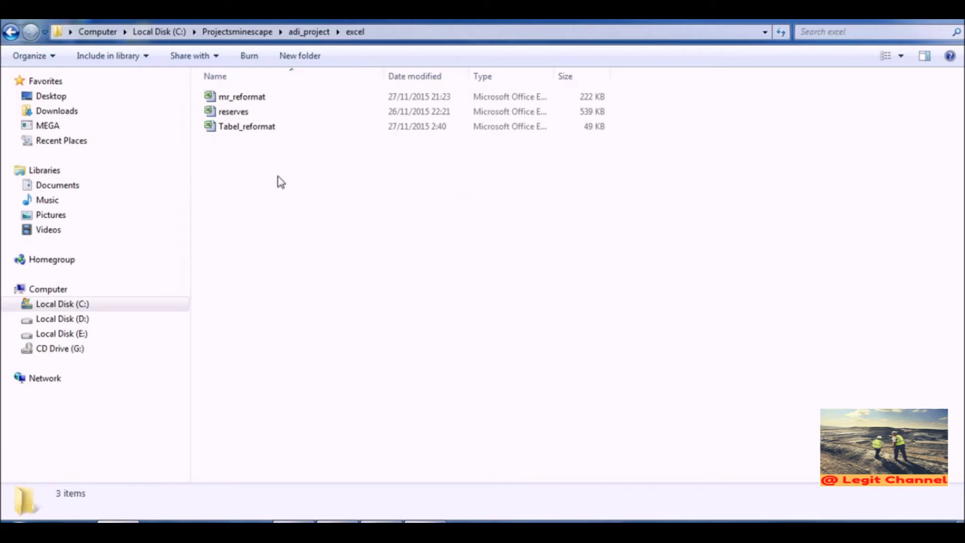
pyautogui.doubleClick(242, 96)
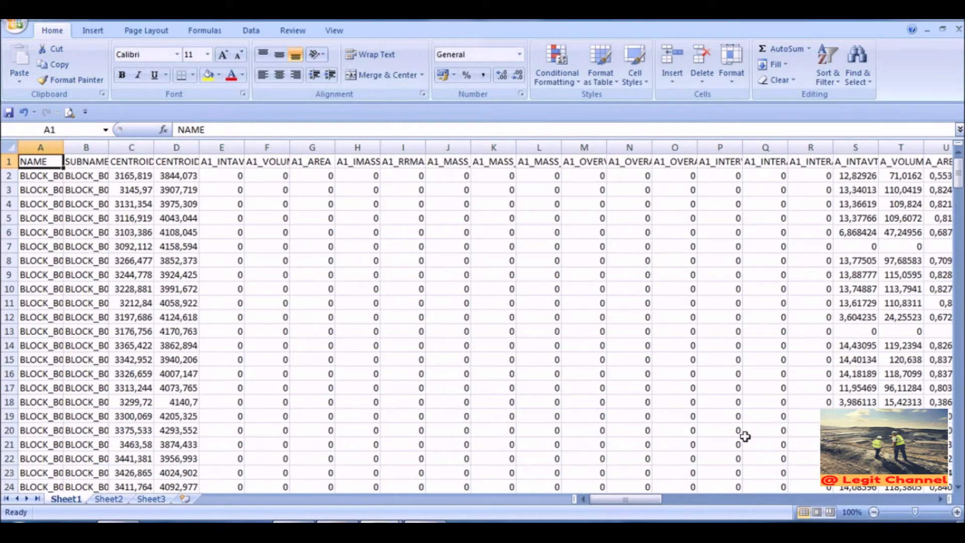
pyautogui.moveTo(643, 500); pyautogui.dragTo(596, 508)
pyautogui.click(901, 21)
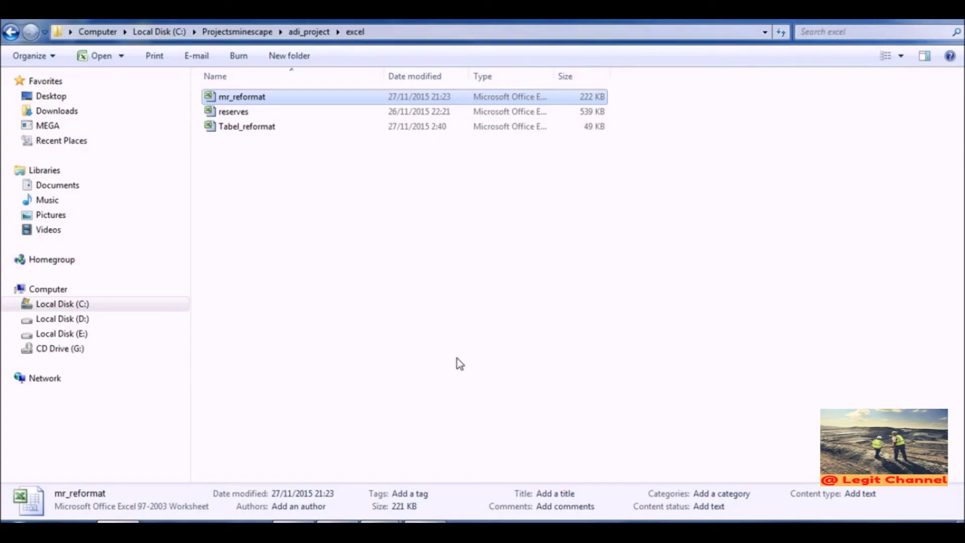
# Step: Switch to the prepared Excel reserves workbook and examine its NAME, TOTALVOLUME, TOTALMASS_1, BLOCK, COAL and OB columns
pyautogui.moveTo(382, 533)
pyautogui.click(332, 456)
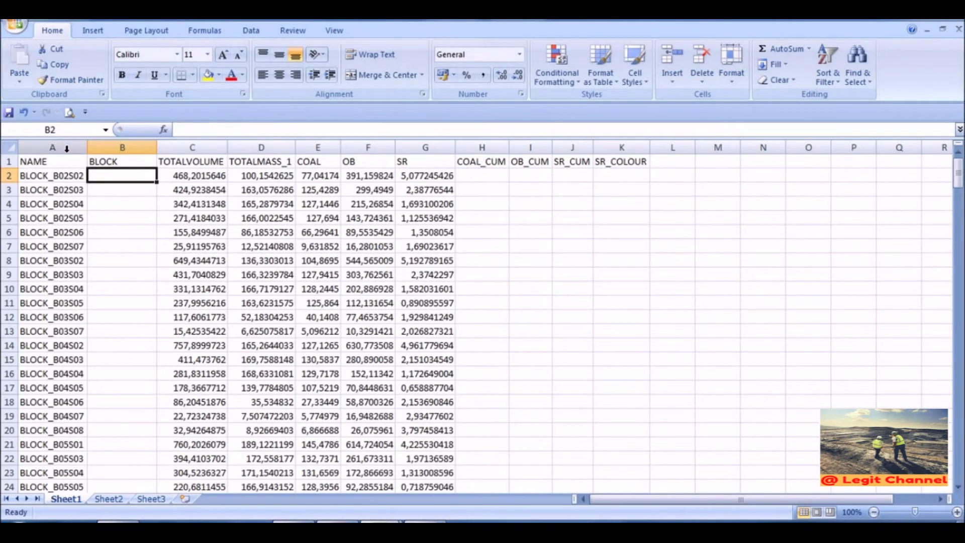
pyautogui.click(66, 147)
pyautogui.click(218, 147)
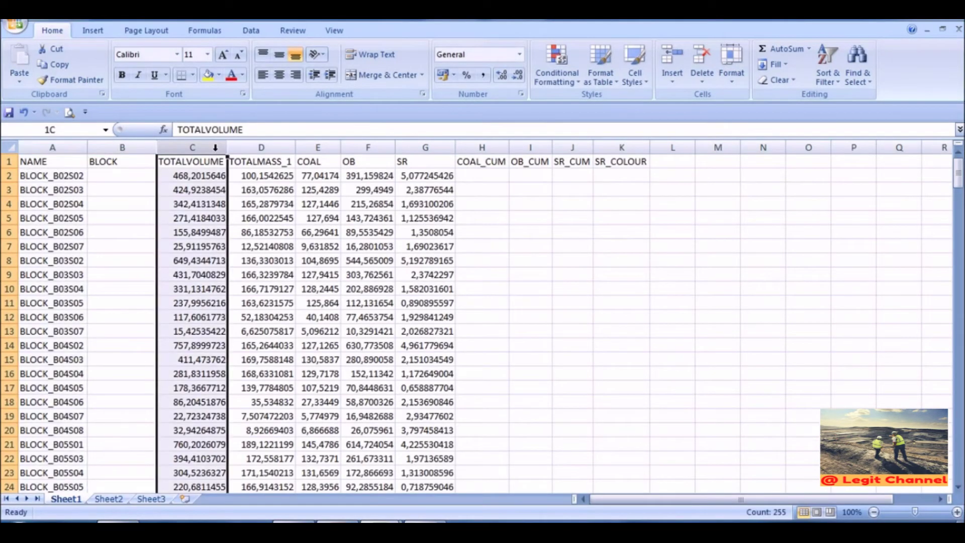
pyautogui.click(271, 148)
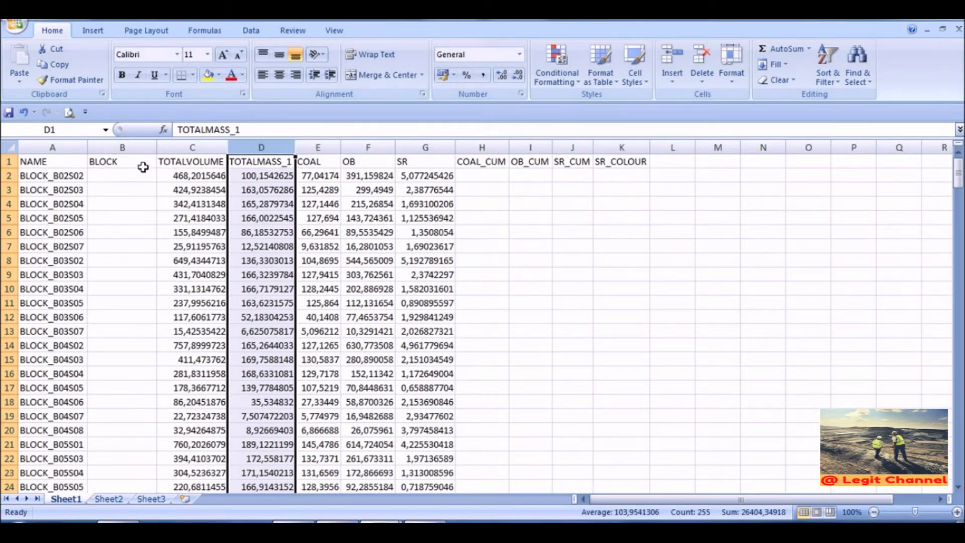
pyautogui.click(135, 165)
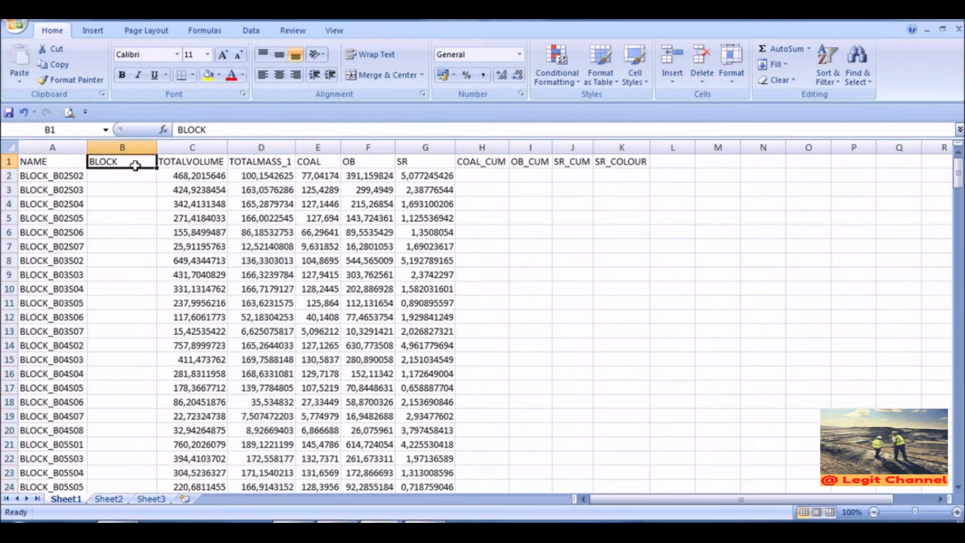
pyautogui.click(318, 165)
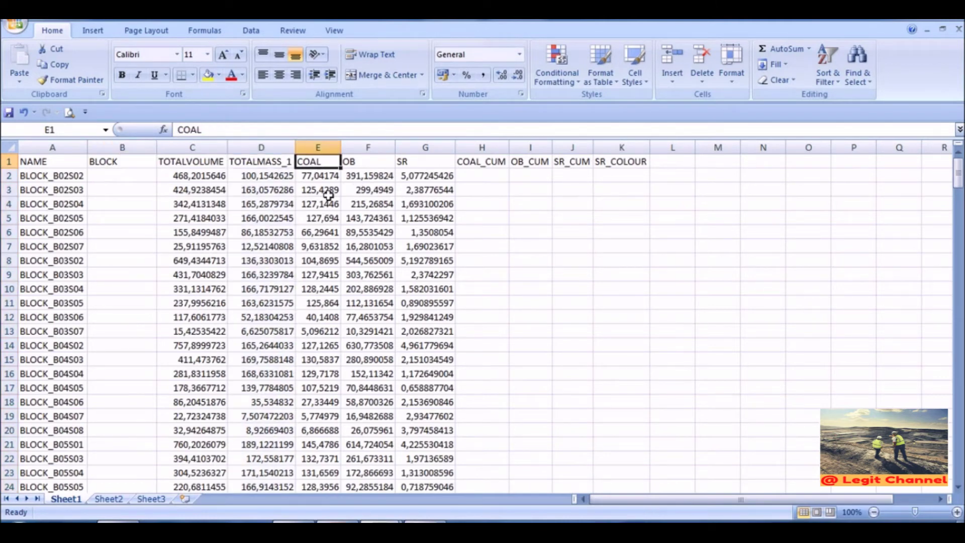
pyautogui.click(358, 172)
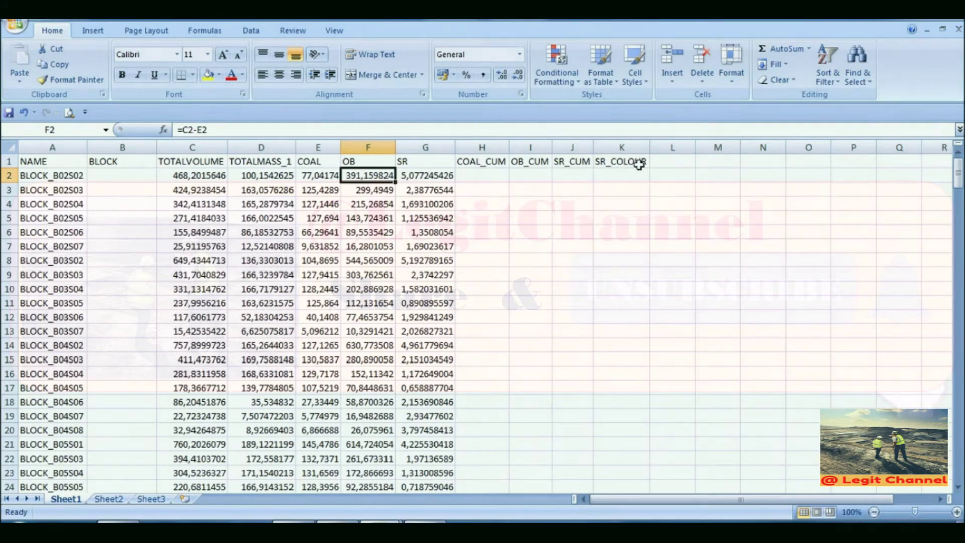
# Step: Enter the formula =MID(A2;7;3) in cell B2 to extract the block code from the block name
pyautogui.click(130, 179)
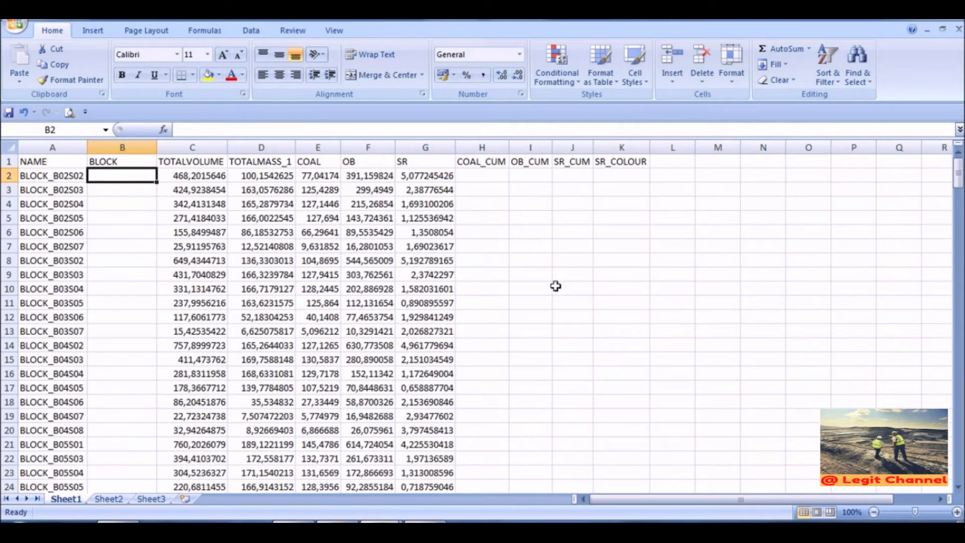
pyautogui.write('=')
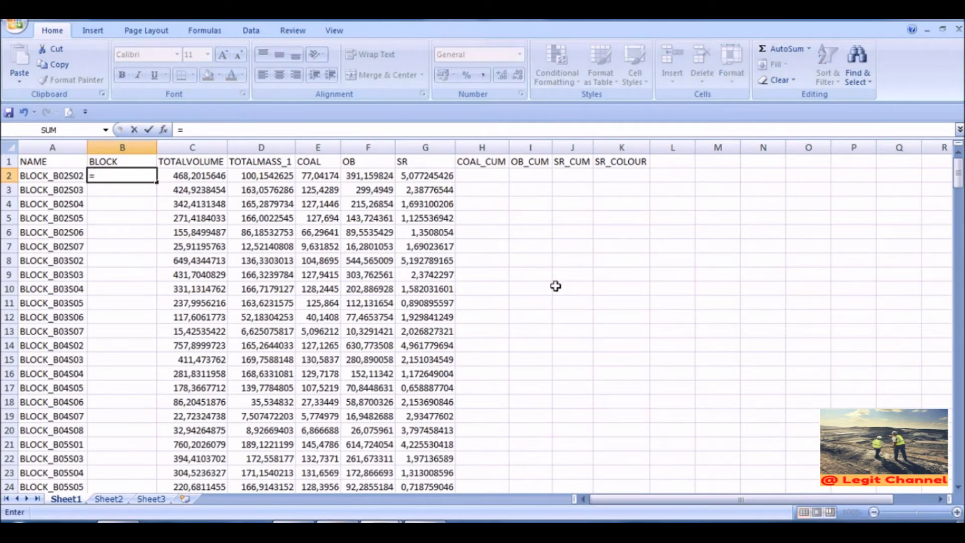
pyautogui.write('mid')
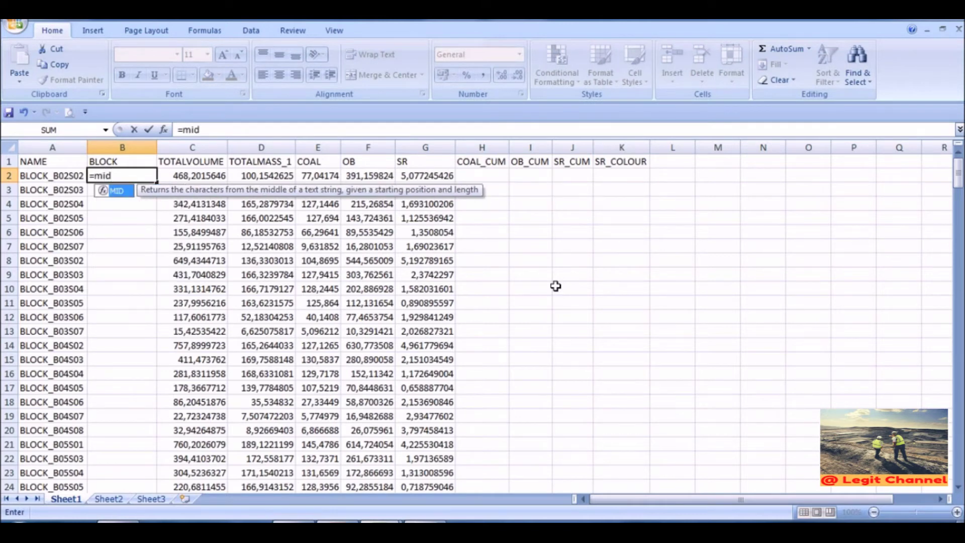
pyautogui.write('(')
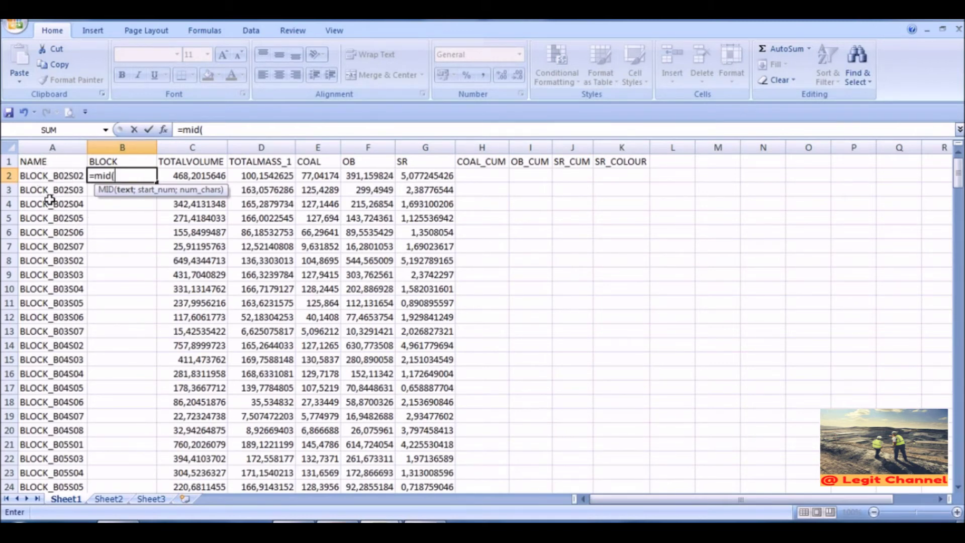
pyautogui.click(36, 176)
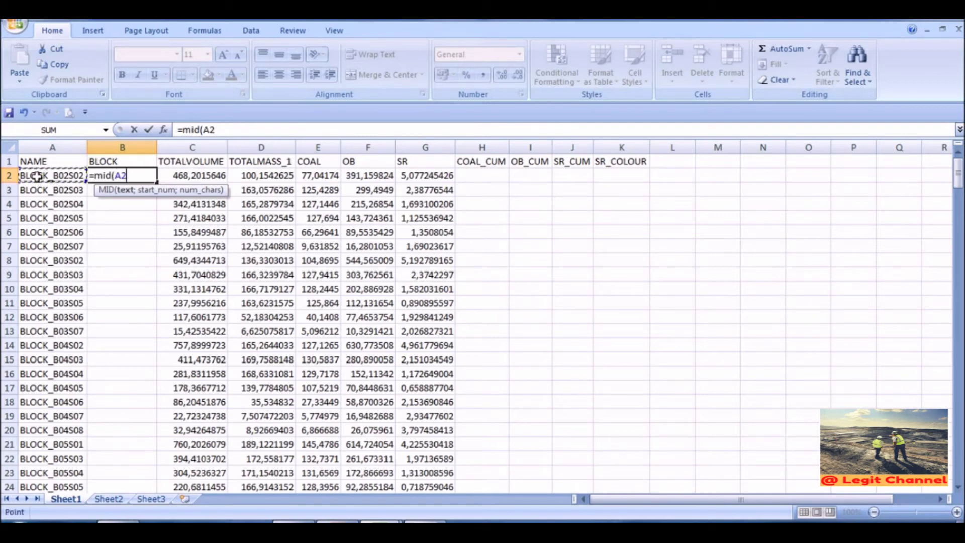
pyautogui.write(';7')
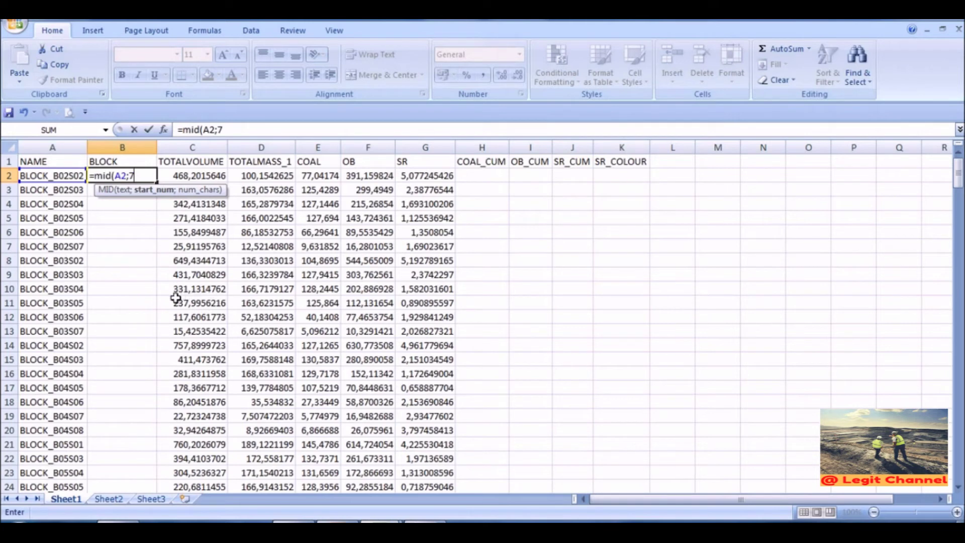
pyautogui.write(';')
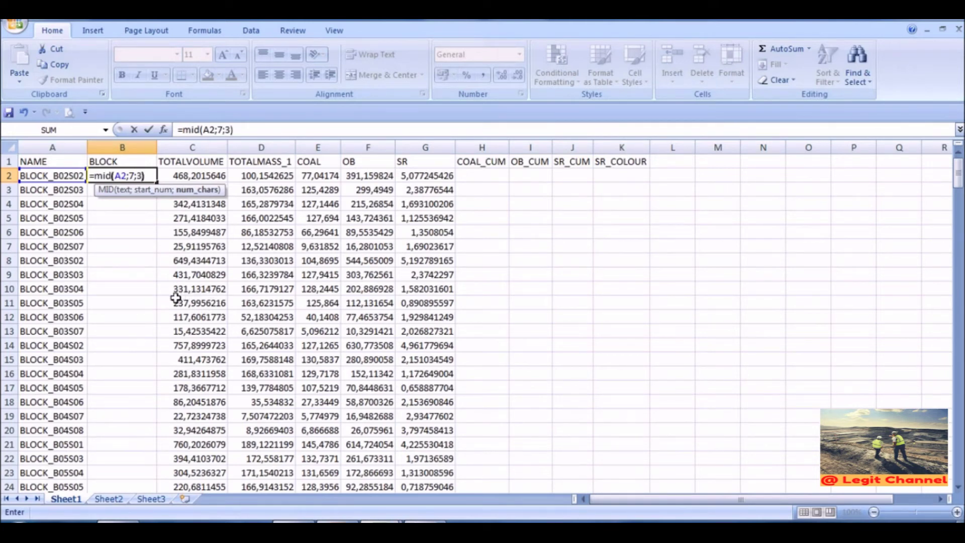
pyautogui.write('3)')
pyautogui.press('Return')
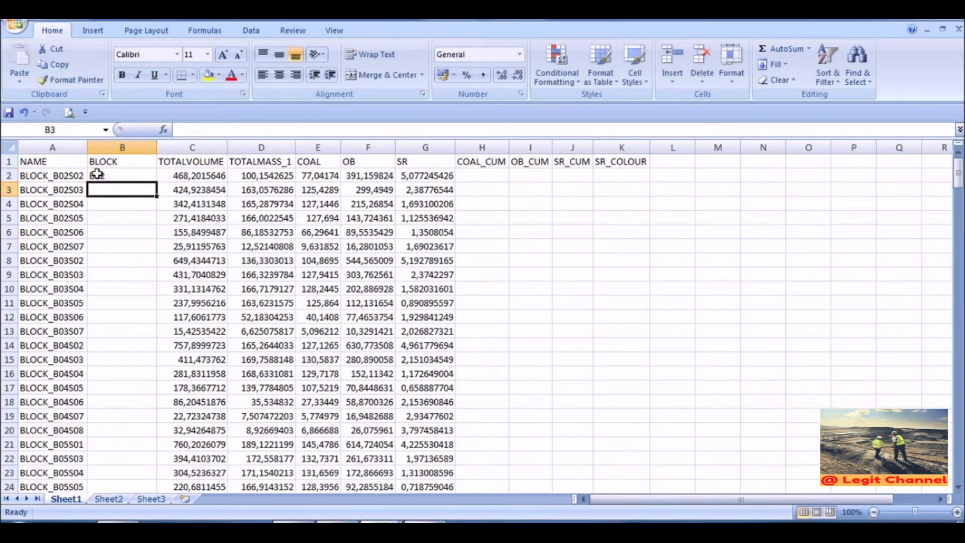
# Step: Fill the block code formula from B2 down the entire BLOCK column
pyautogui.click(130, 175)
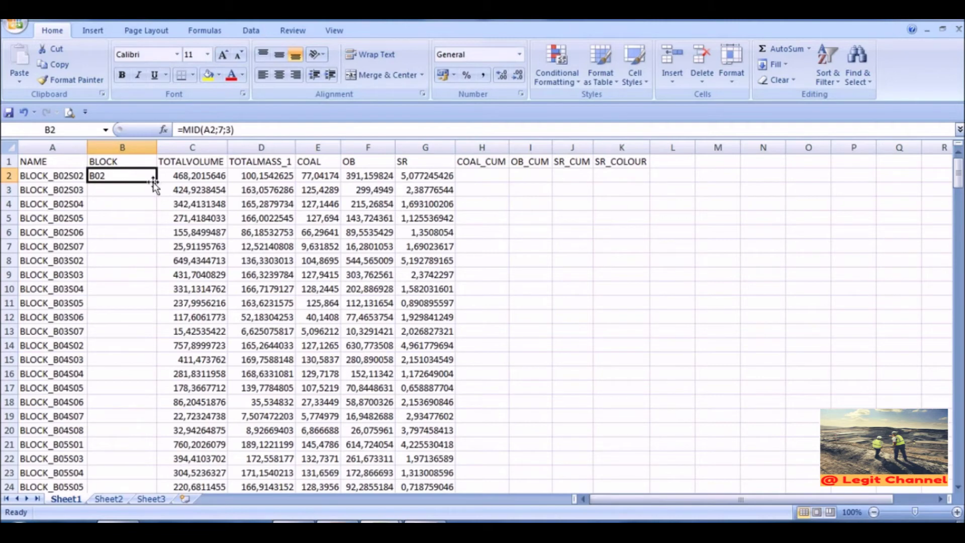
pyautogui.doubleClick(157, 182)
pyautogui.scroll(-20, 584, 330)
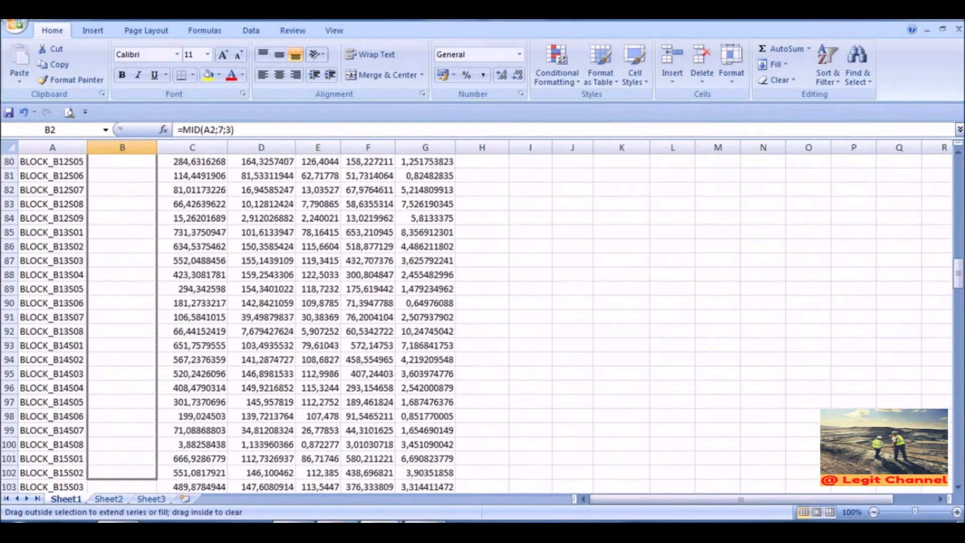
pyautogui.moveTo(958, 465); pyautogui.dragTo(935, 166)
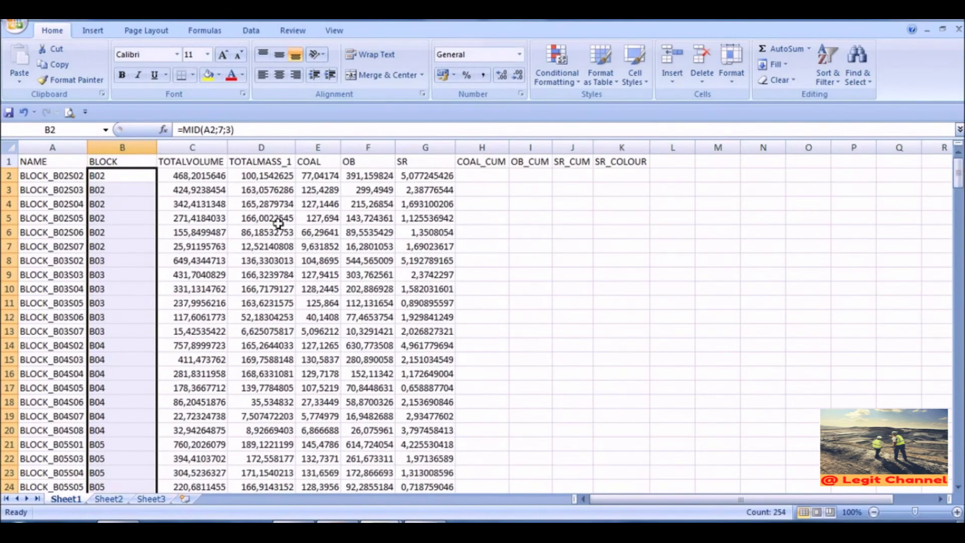
# Step: Examine the row 2 formulas in the COAL, OB and SR columns and the cells they refer to
pyautogui.click(317, 175)
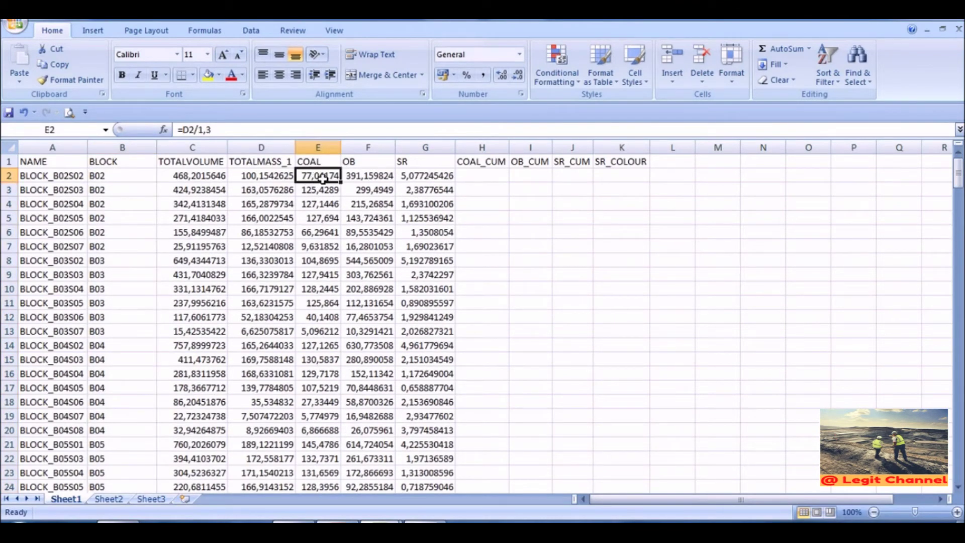
pyautogui.click(191, 132)
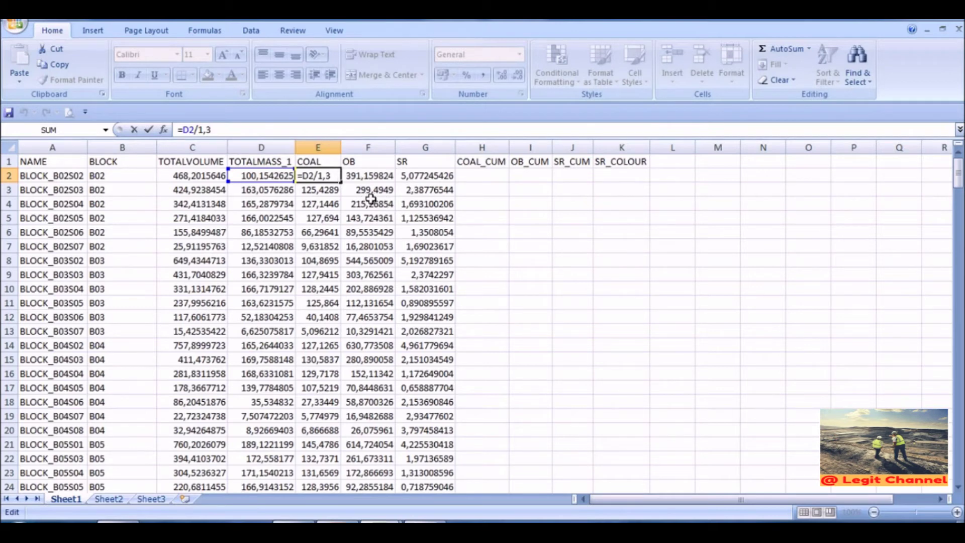
pyautogui.click(380, 177)
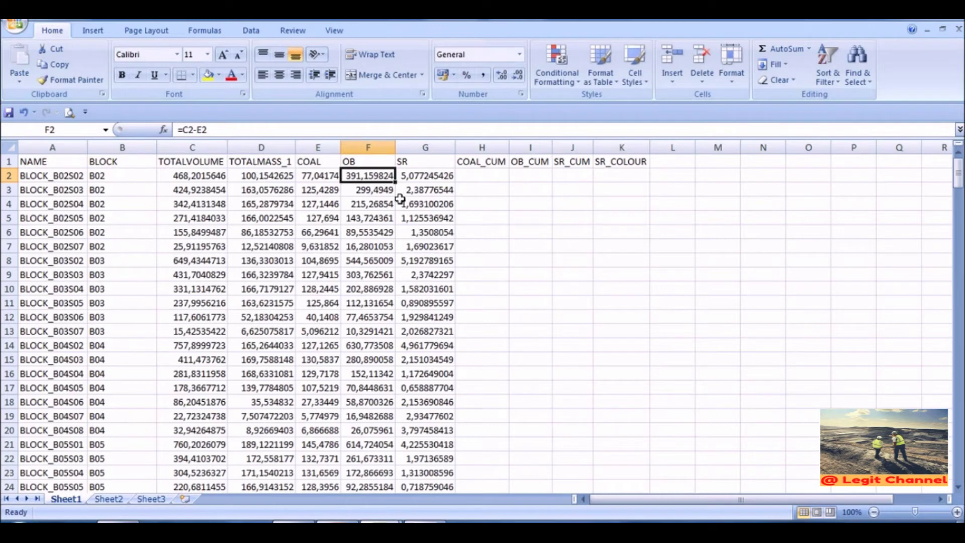
pyautogui.click(219, 132)
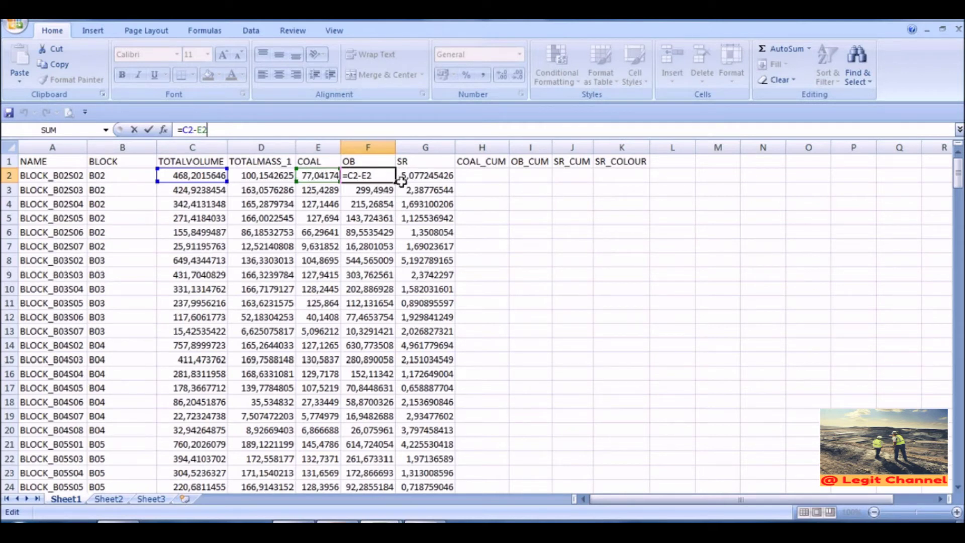
pyautogui.press('Return')
pyautogui.click(417, 177)
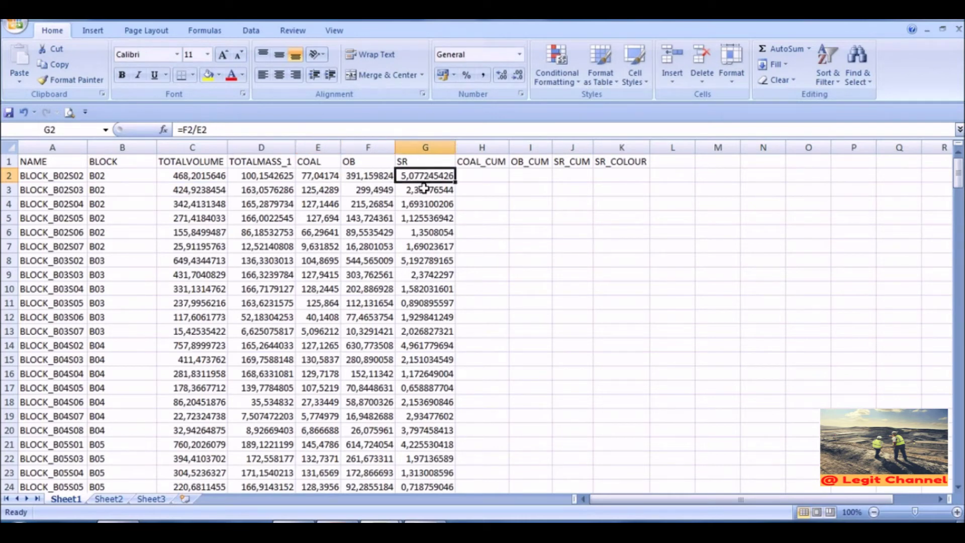
pyautogui.click(372, 177)
pyautogui.click(330, 176)
pyautogui.click(416, 177)
# Step: Enter =IF(B2=B1;E2+H1;E2) in H2 and fill it down the COAL_CUM column to accumulate coal per block
pyautogui.click(486, 177)
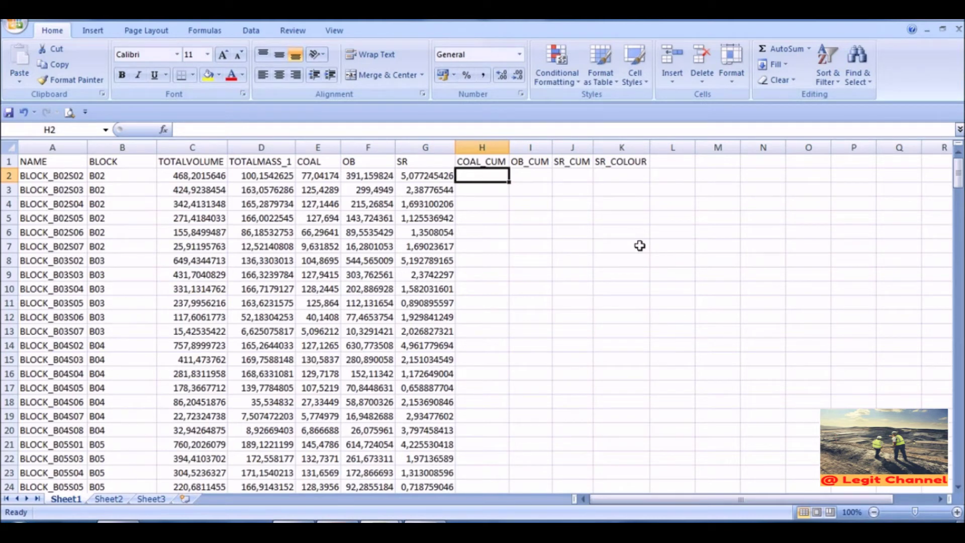
pyautogui.write('=')
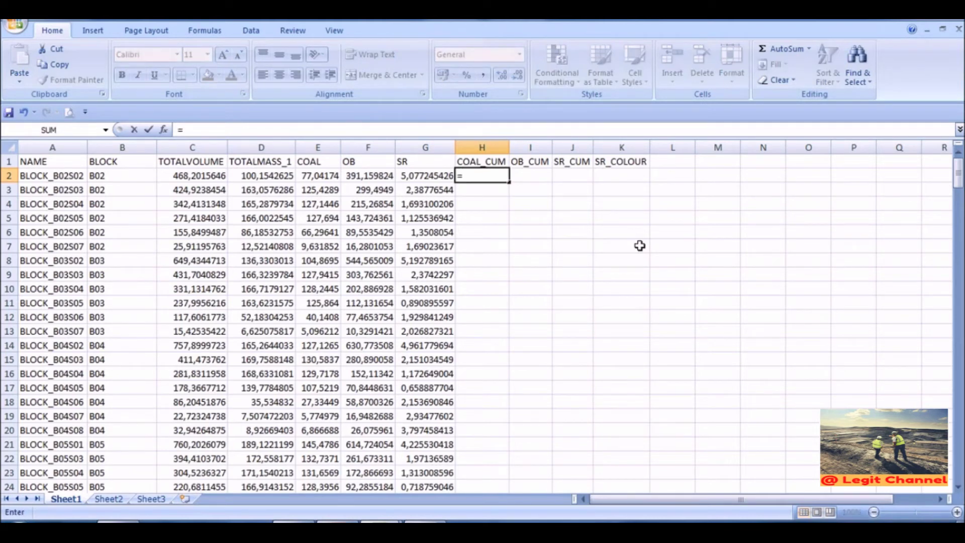
pyautogui.write('if(')
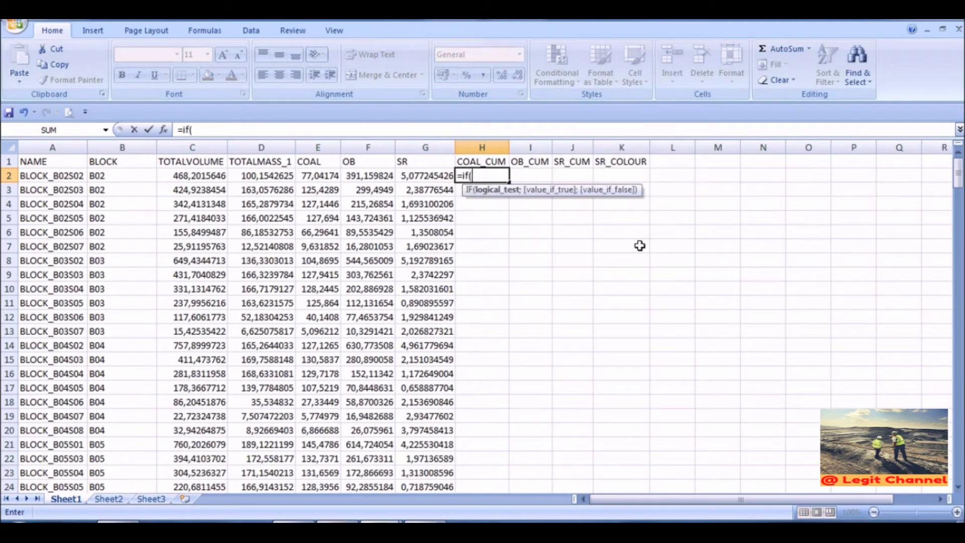
pyautogui.click(125, 177)
pyautogui.write('=')
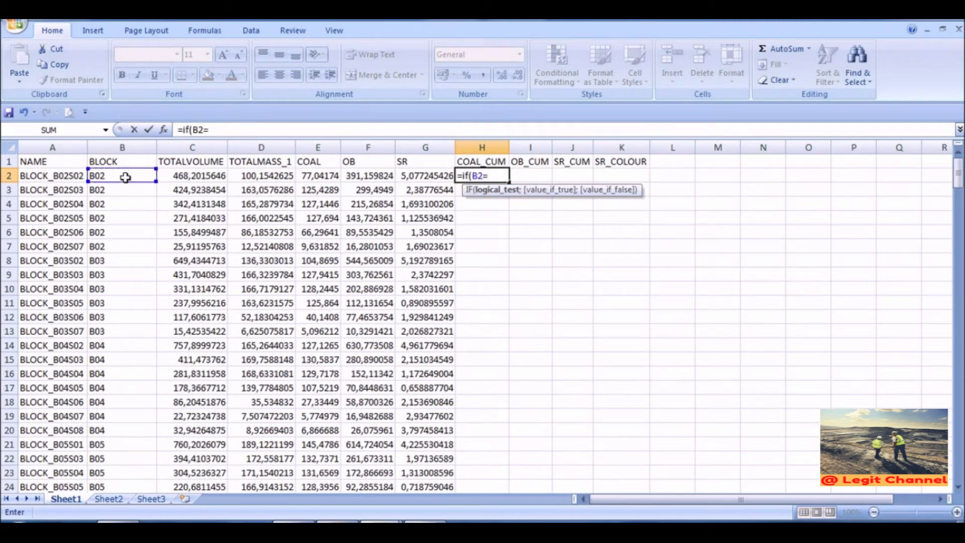
pyautogui.click(139, 163)
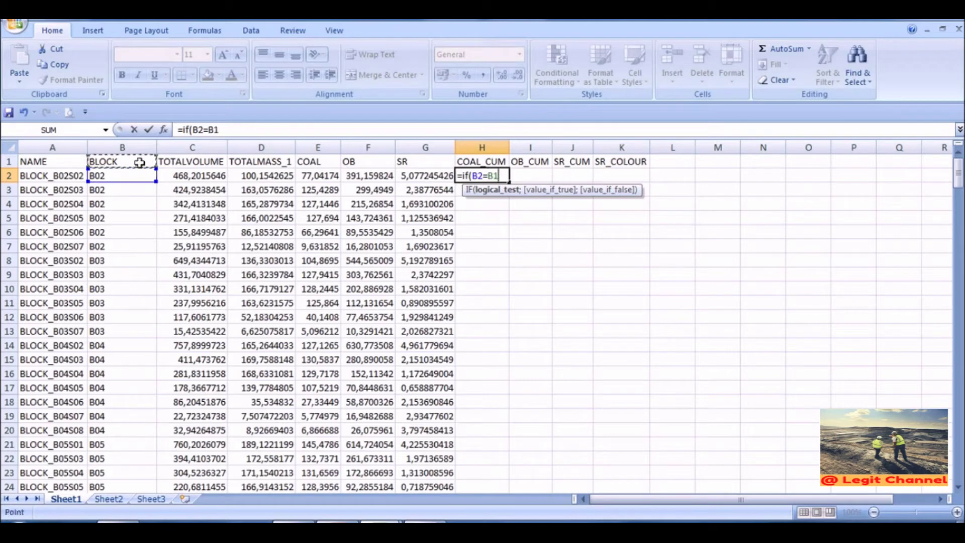
pyautogui.write(';')
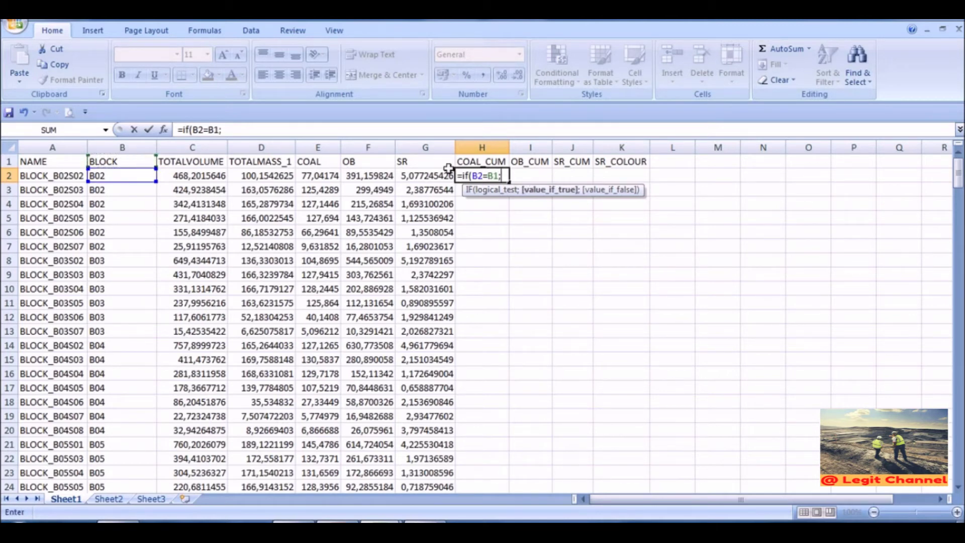
pyautogui.click(320, 176)
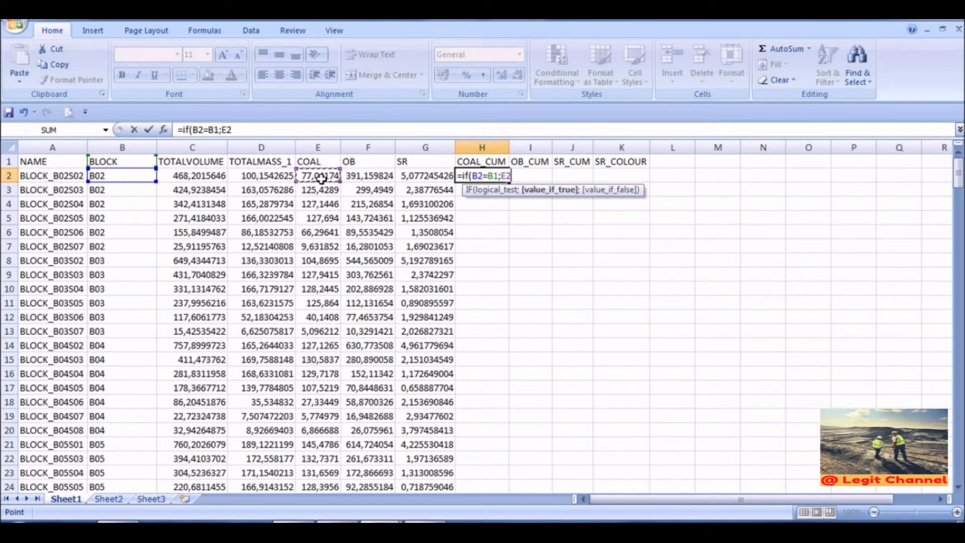
pyautogui.write('+')
pyautogui.click(486, 161)
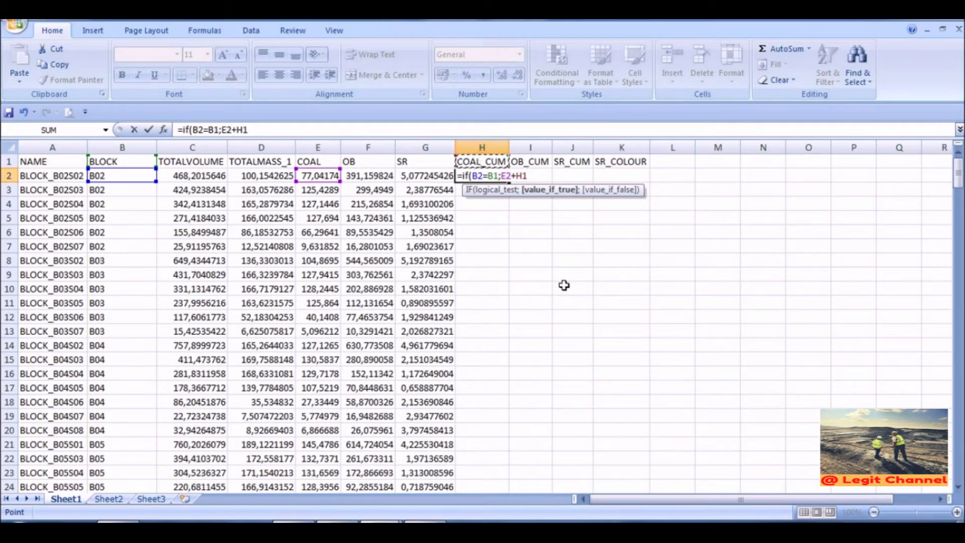
pyautogui.write(';')
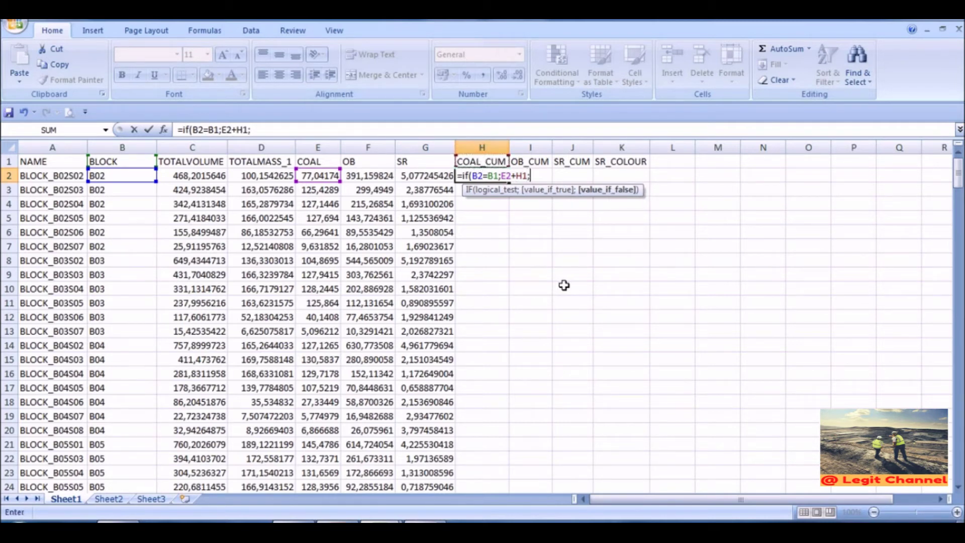
pyautogui.click(321, 181)
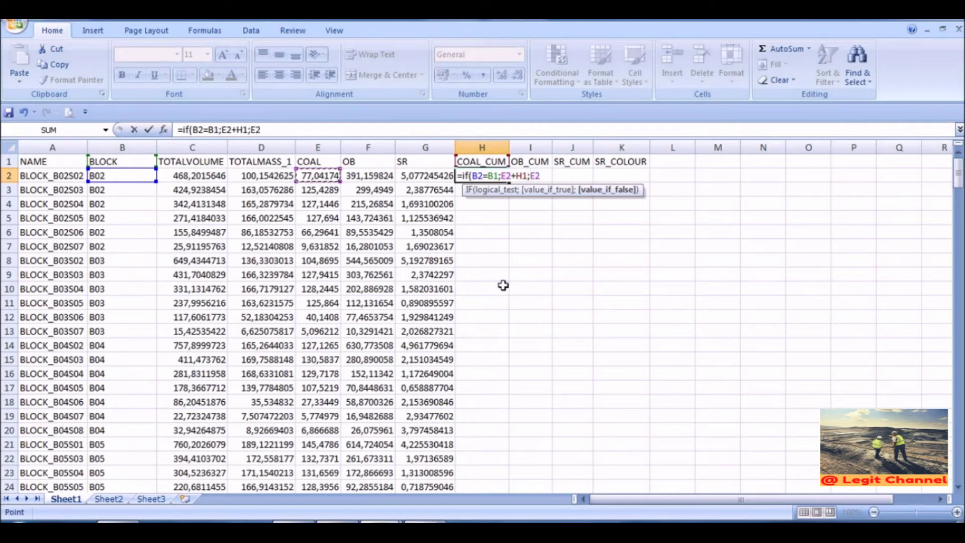
pyautogui.write(')')
pyautogui.press('Return')
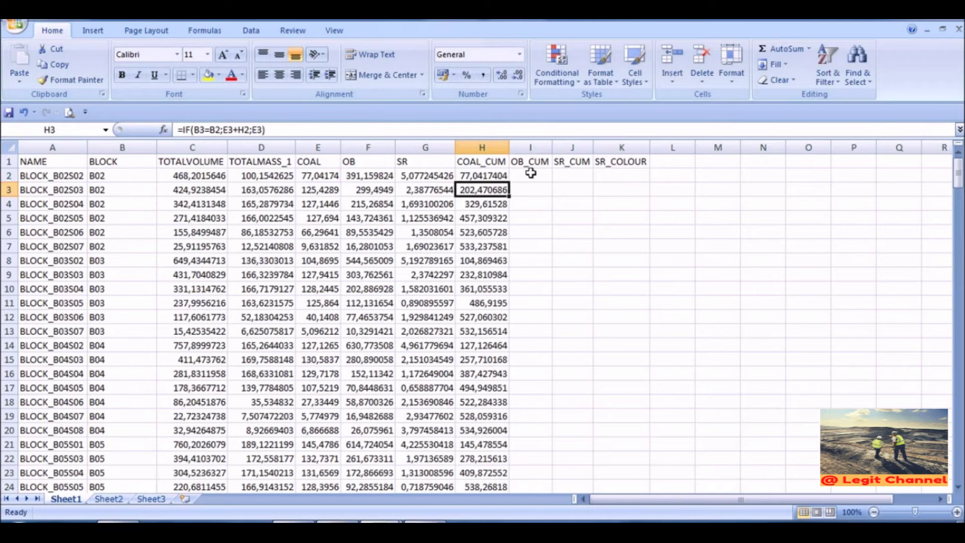
# Step: Enter =IF(B2=B1;F2+I1;F2) in I2 and fill it down the OB_CUM column to accumulate overburden per block
pyautogui.click(530, 175)
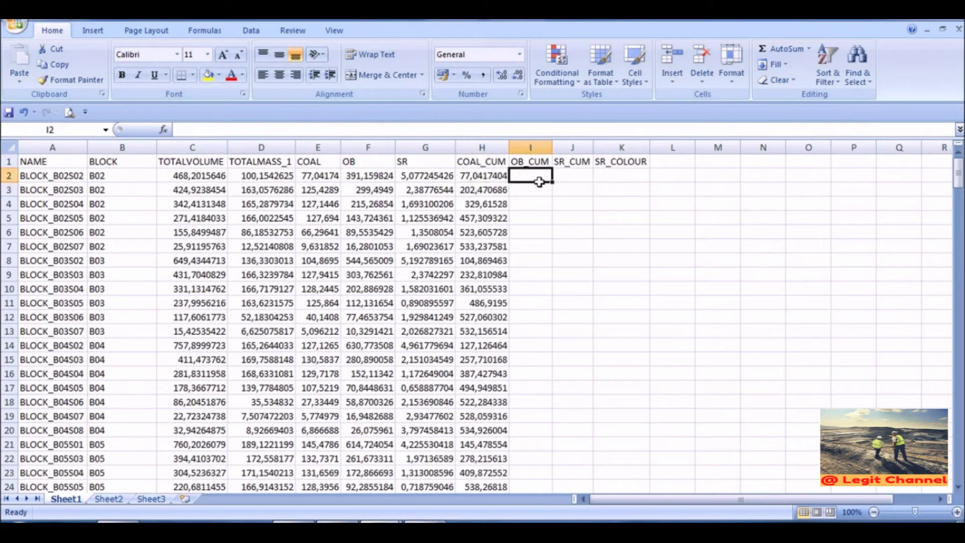
pyautogui.write('=')
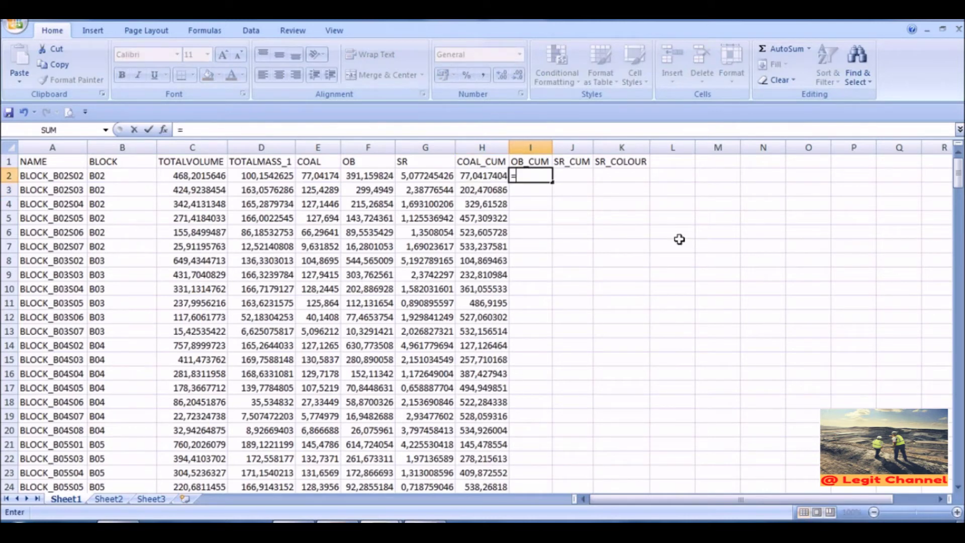
pyautogui.write('if')
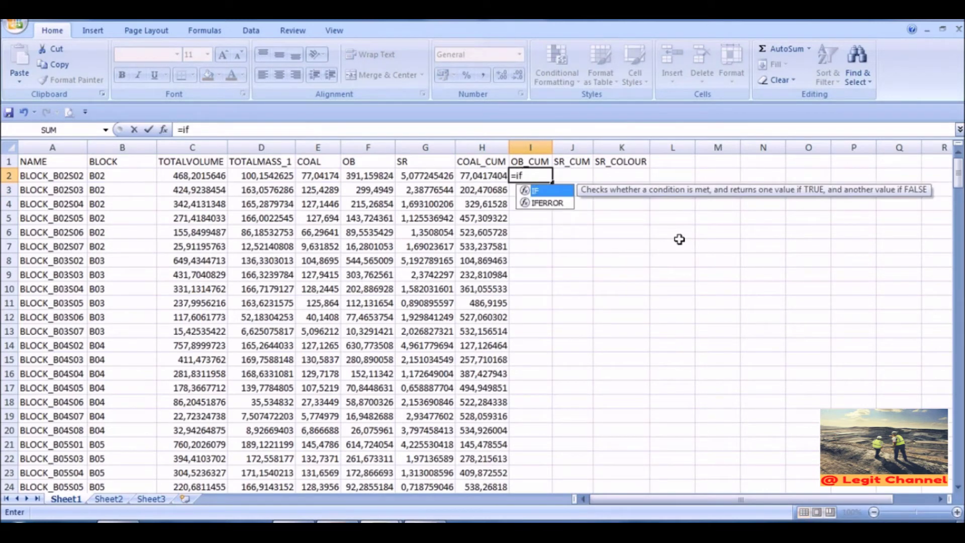
pyautogui.write('(')
pyautogui.click(124, 178)
pyautogui.write('=')
pyautogui.click(127, 161)
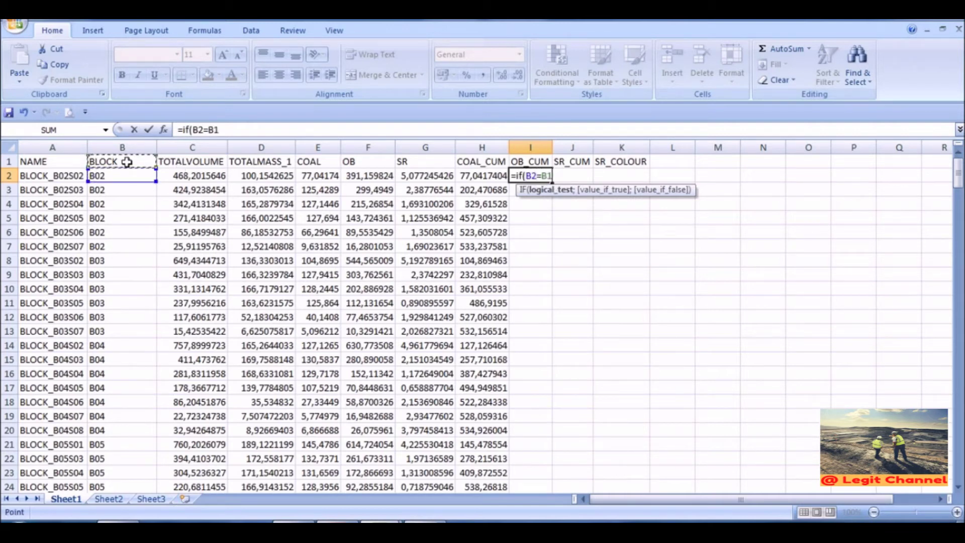
pyautogui.write(';')
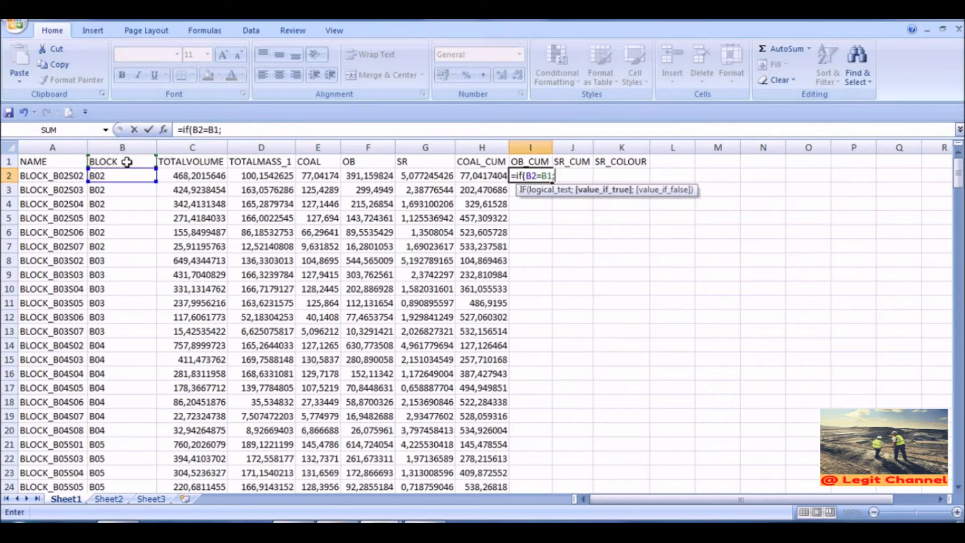
pyautogui.click(372, 177)
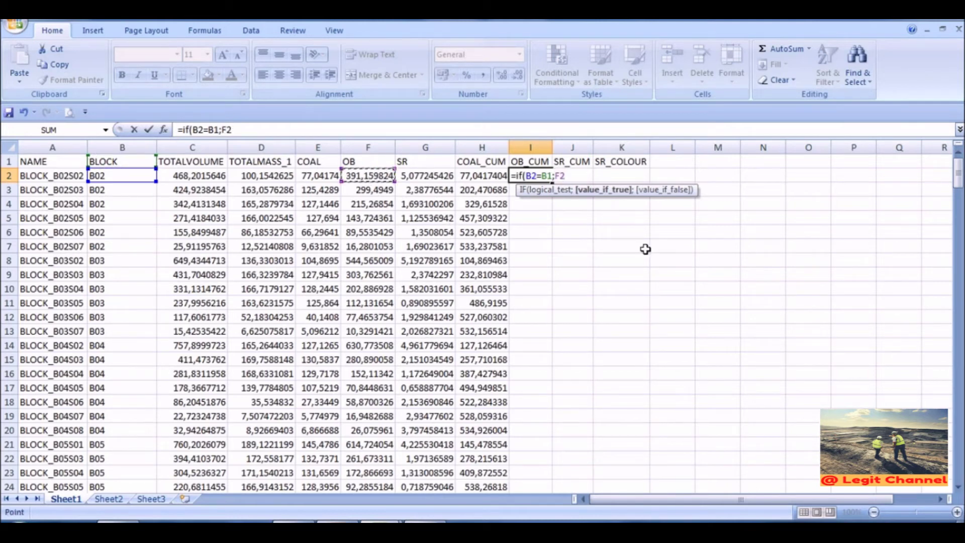
pyautogui.write('+')
pyautogui.click(541, 162)
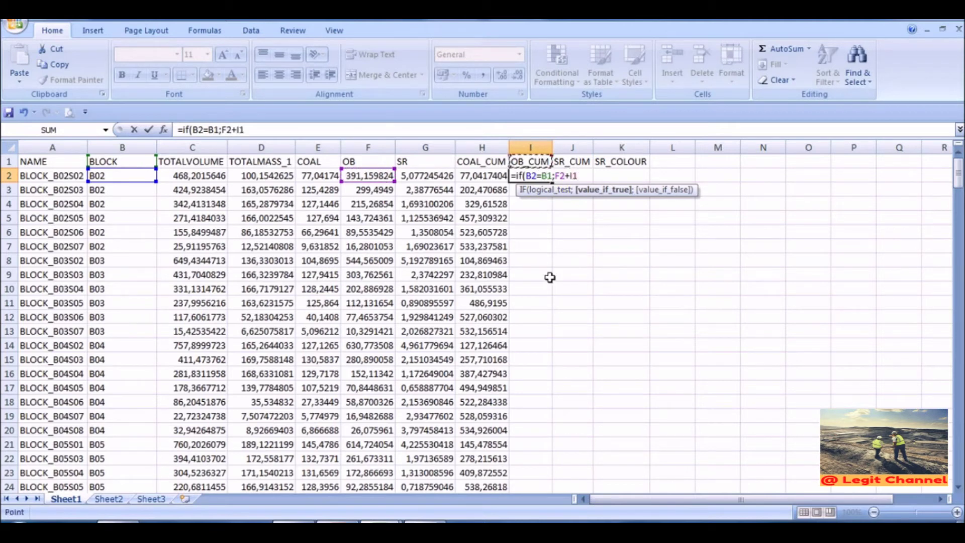
pyautogui.write(';')
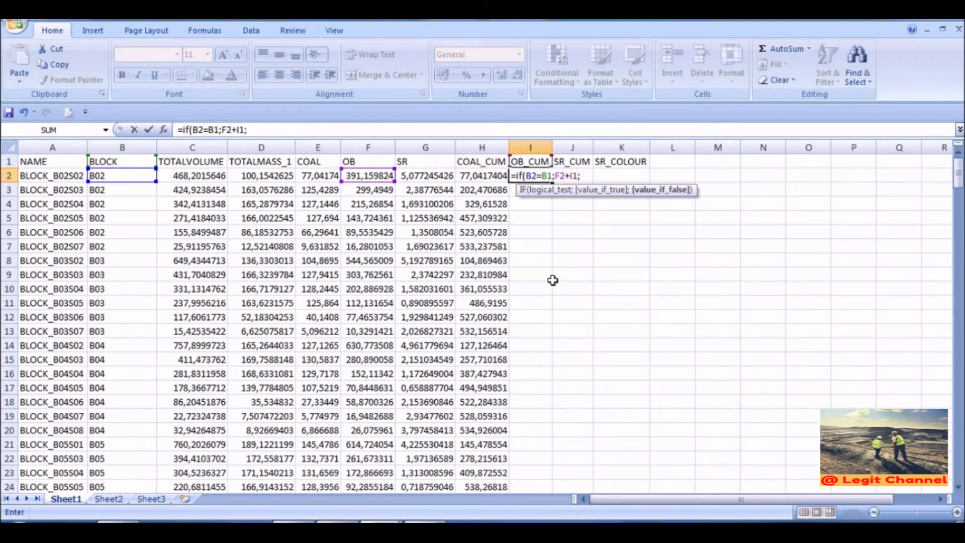
pyautogui.click(373, 175)
pyautogui.write(')')
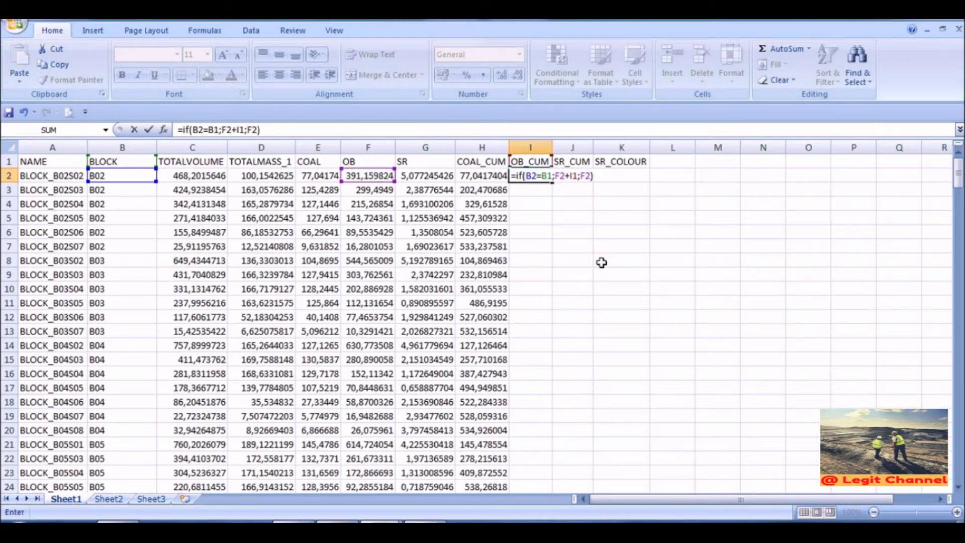
pyautogui.press('Return')
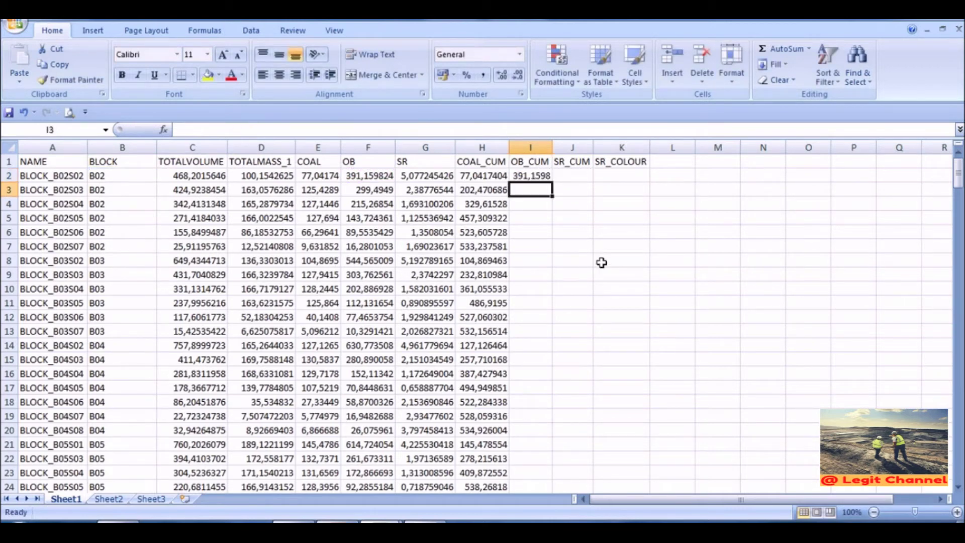
pyautogui.click(543, 176)
pyautogui.doubleClick(552, 181)
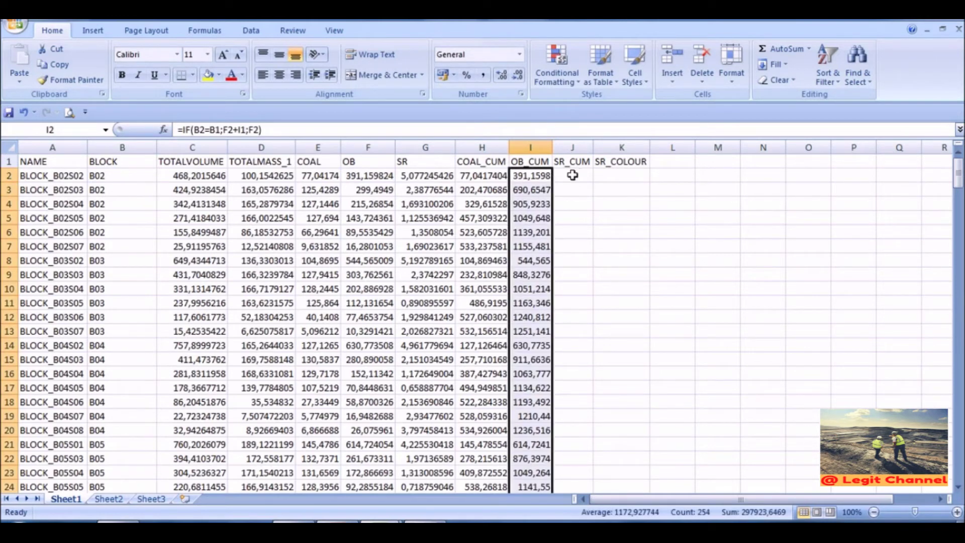
# Step: Enter =I2/H2 in J2 to calculate the cumulative stripping ratio from cumulative overburden and coal
pyautogui.click(572, 175)
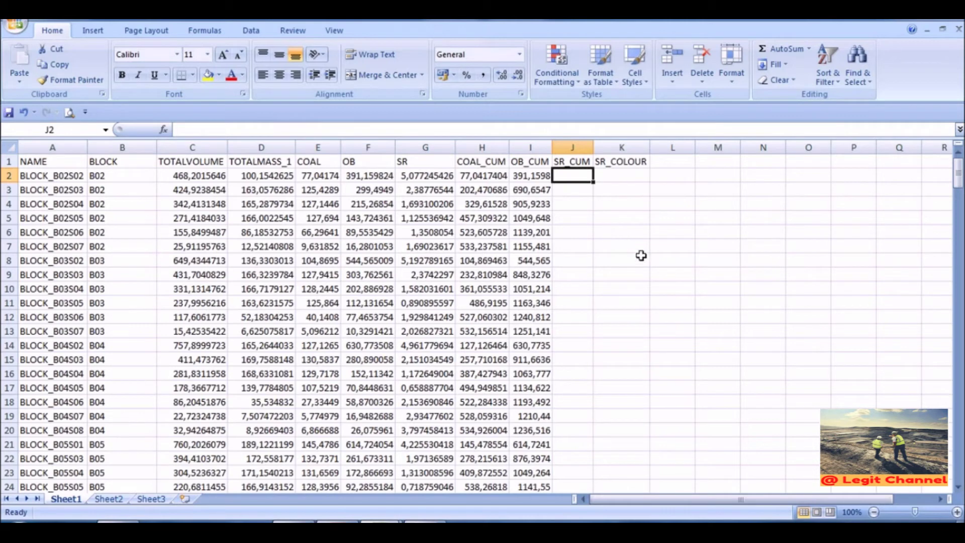
pyautogui.write('=')
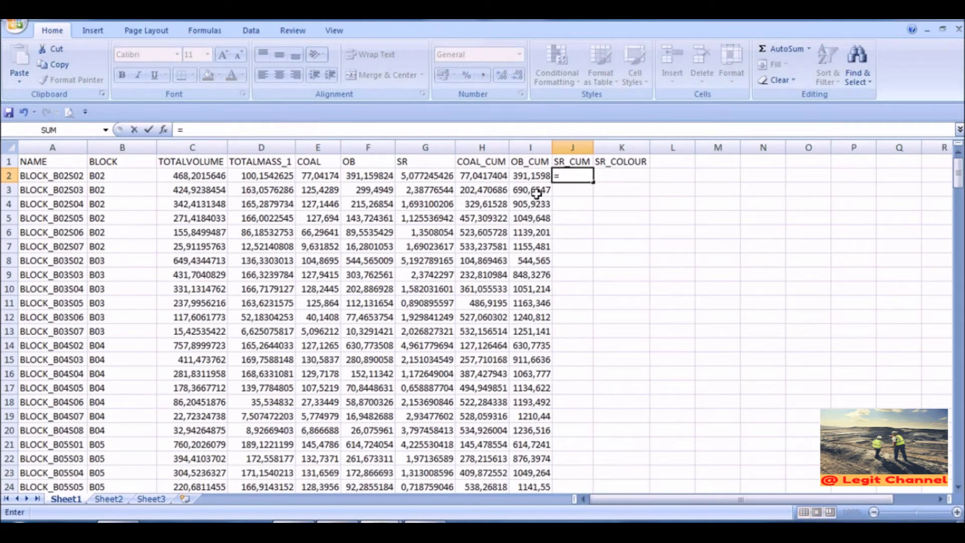
pyautogui.click(530, 177)
pyautogui.write('/')
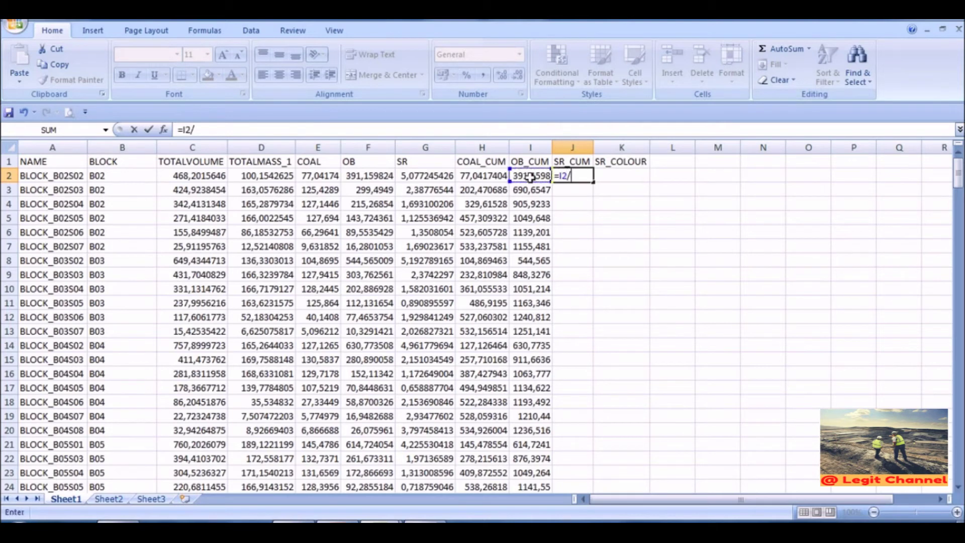
pyautogui.click(494, 175)
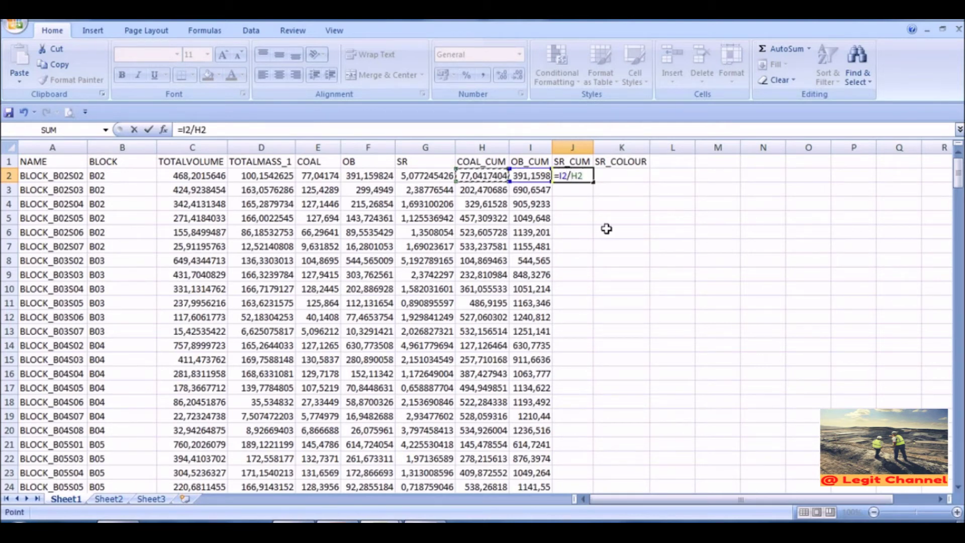
pyautogui.press('Return')
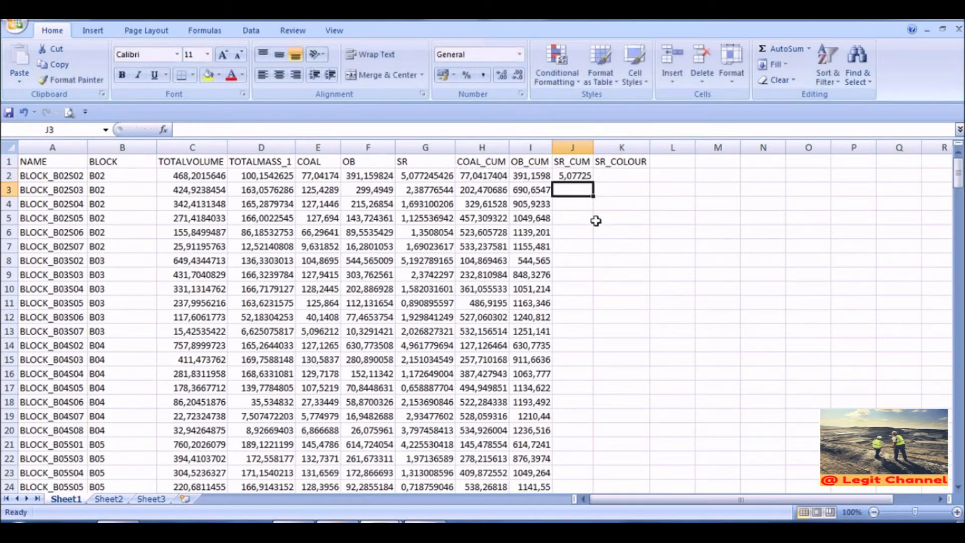
# Step: Fill the J2 cumulative stripping ratio formula down the SR_CUM column
pyautogui.click(582, 177)
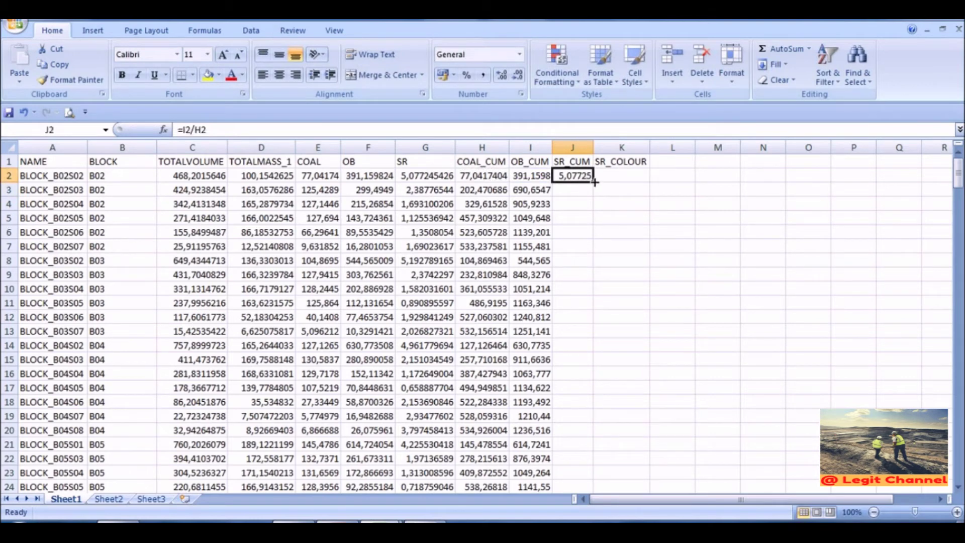
pyautogui.doubleClick(593, 183)
# Step: Enter =IF(J2>3;200;(J2*(170-110)/3)+110) in K2 and fill it down the SR_COLOUR column
pyautogui.click(626, 178)
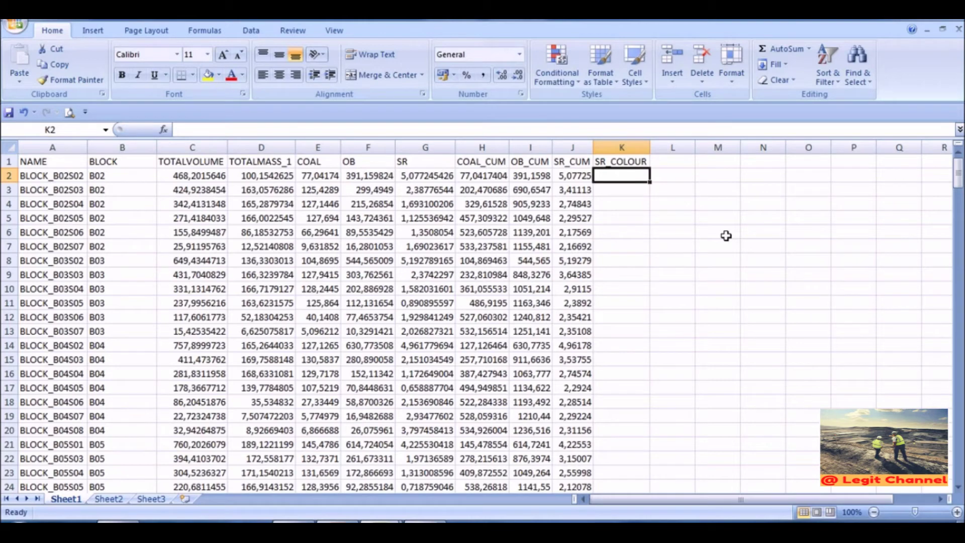
pyautogui.write('=')
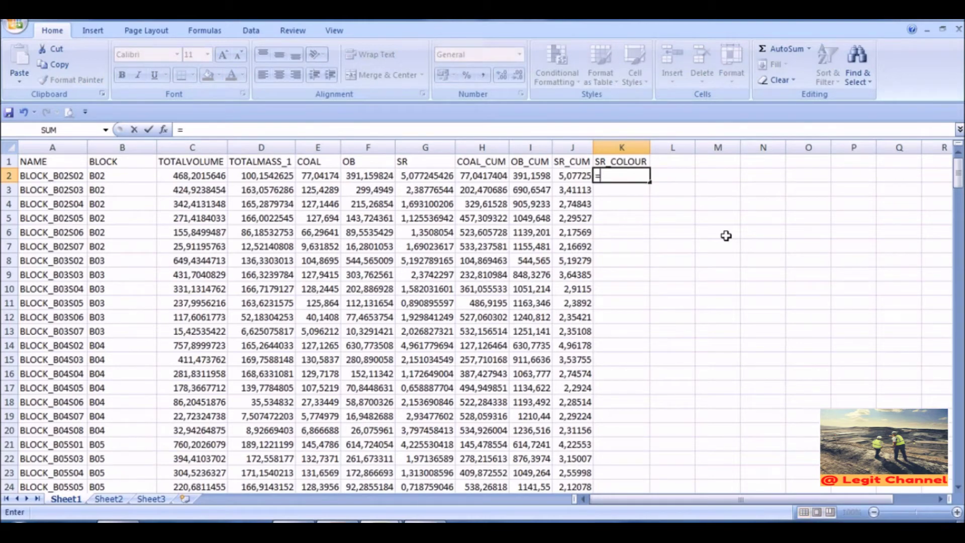
pyautogui.write('if')
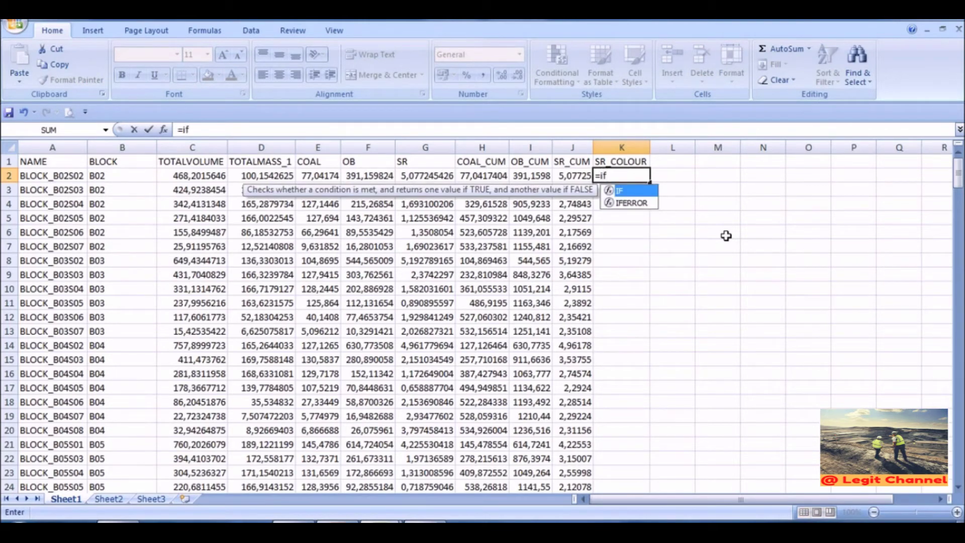
pyautogui.write('(')
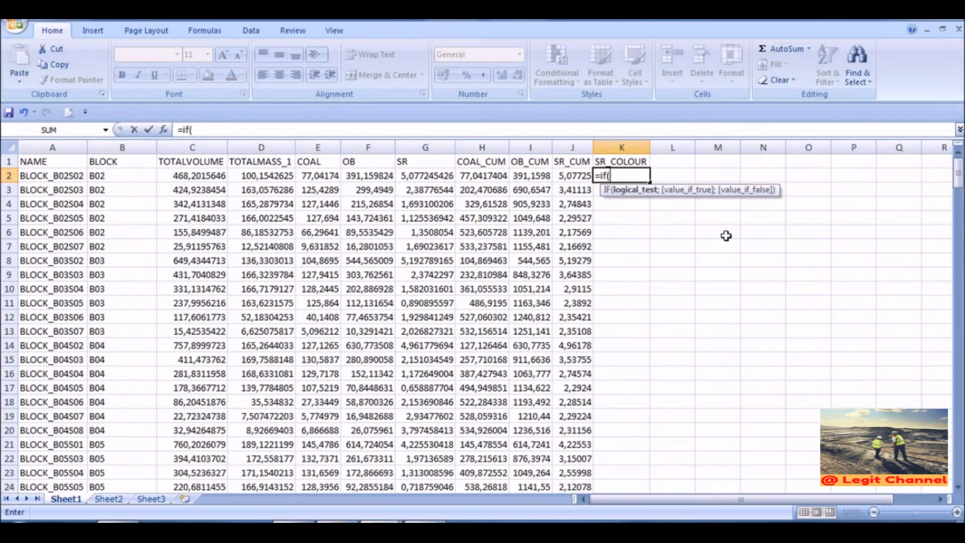
pyautogui.click(574, 175)
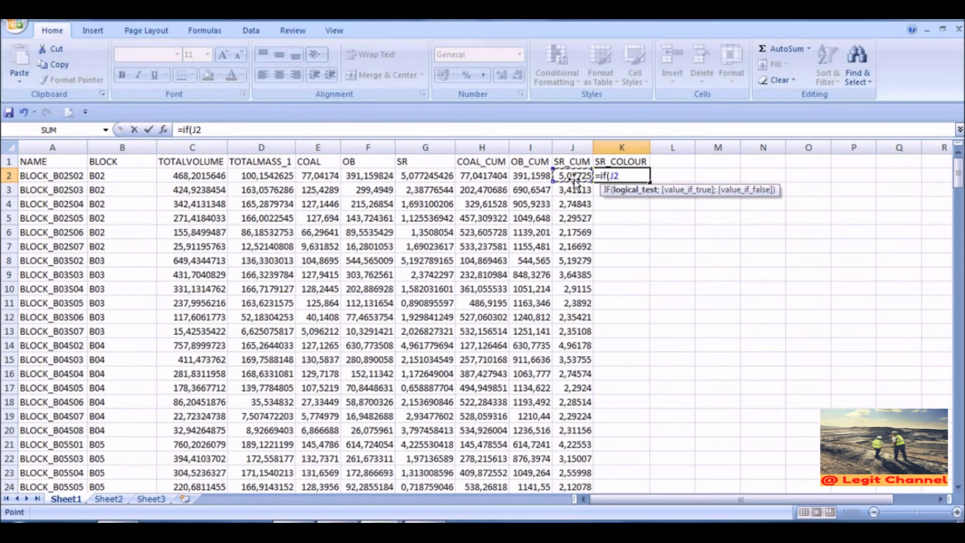
pyautogui.write(';')
pyautogui.press('BackSpace')
pyautogui.write('>3')
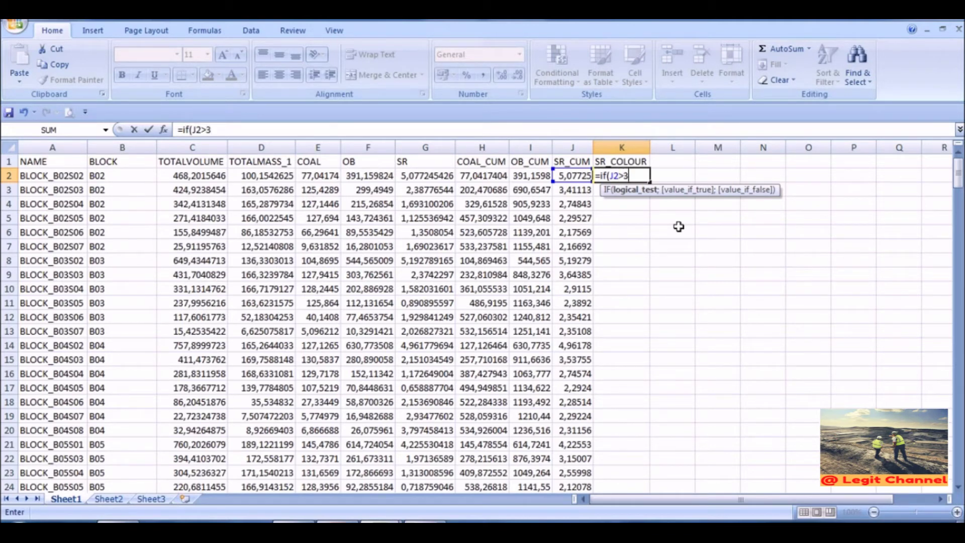
pyautogui.write(';2')
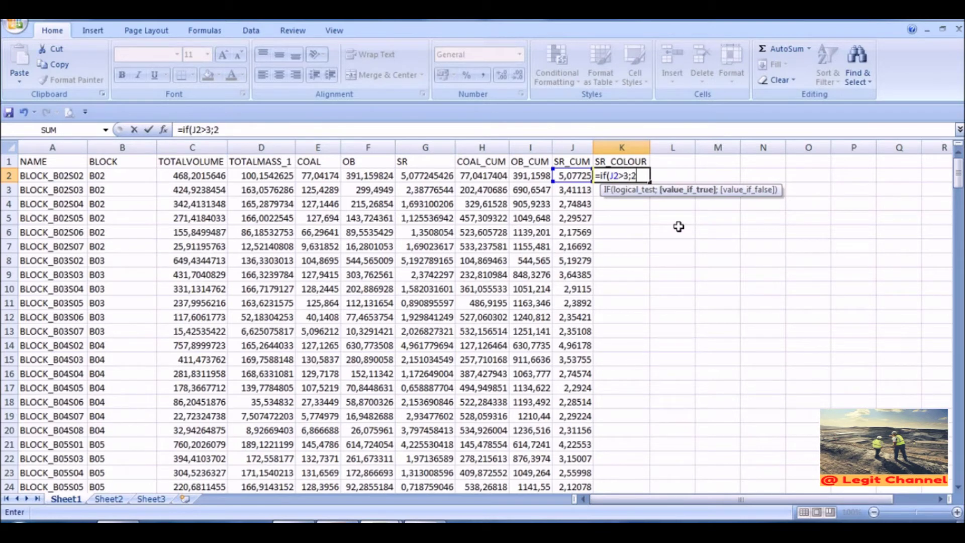
pyautogui.write('00')
pyautogui.write(';')
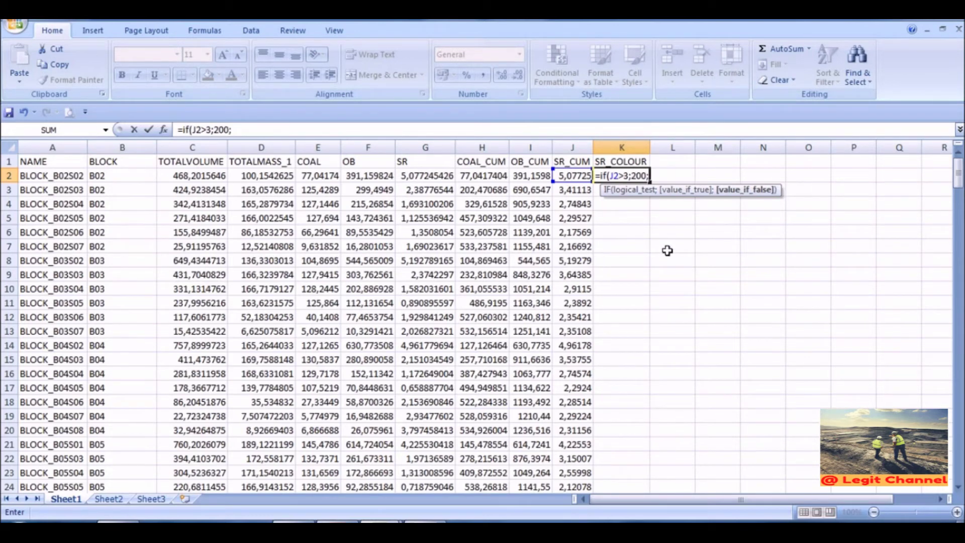
pyautogui.write('(')
pyautogui.click(572, 177)
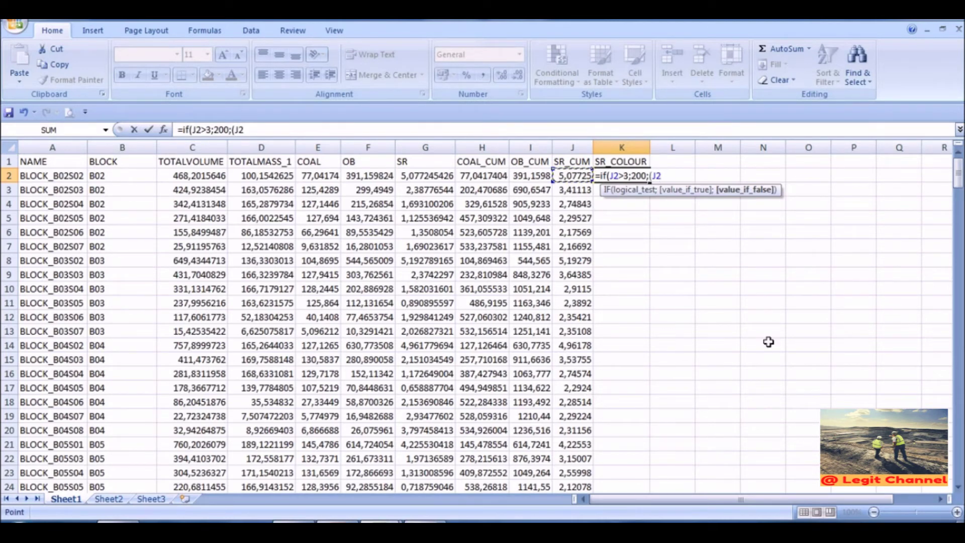
pyautogui.write('*(170-11')
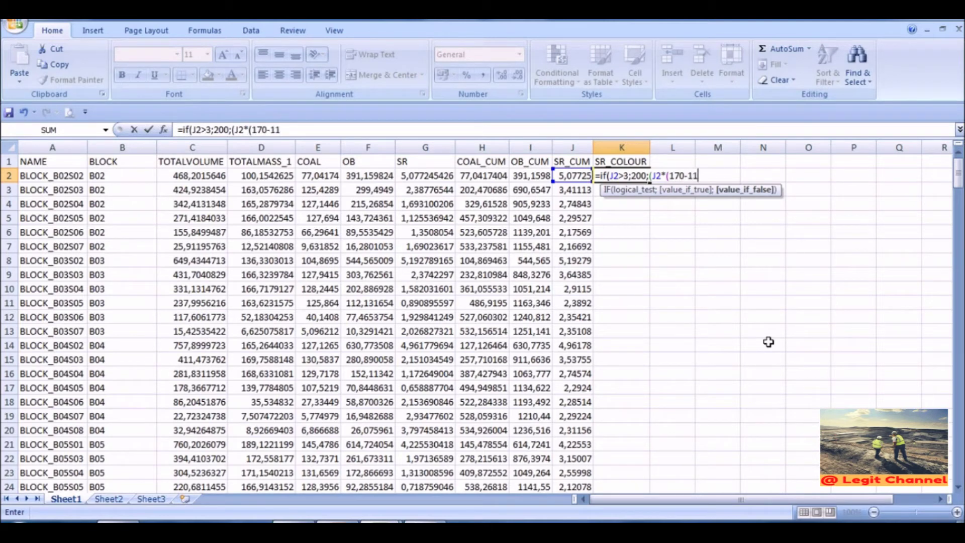
pyautogui.write('0)/3)+1')
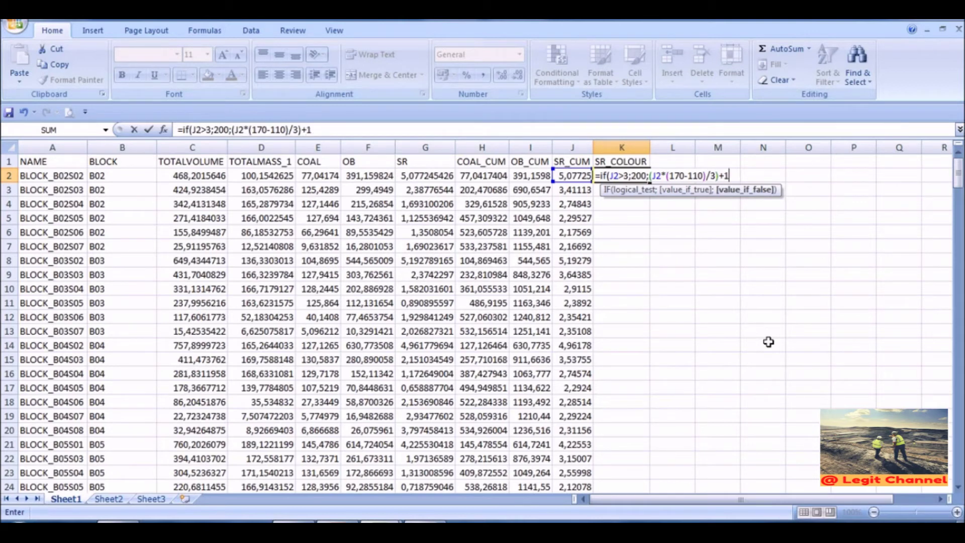
pyautogui.write('10)')
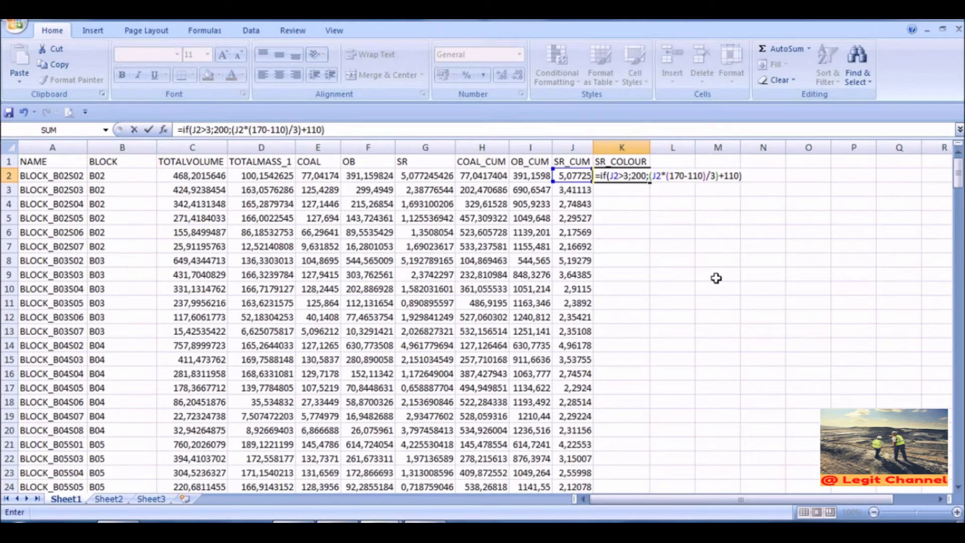
pyautogui.hotkey('ctrl', 'Return')
# Step: Centre-align the column headers in A1:K1, from NAME to SR_COLOUR
pyautogui.click(143, 180)
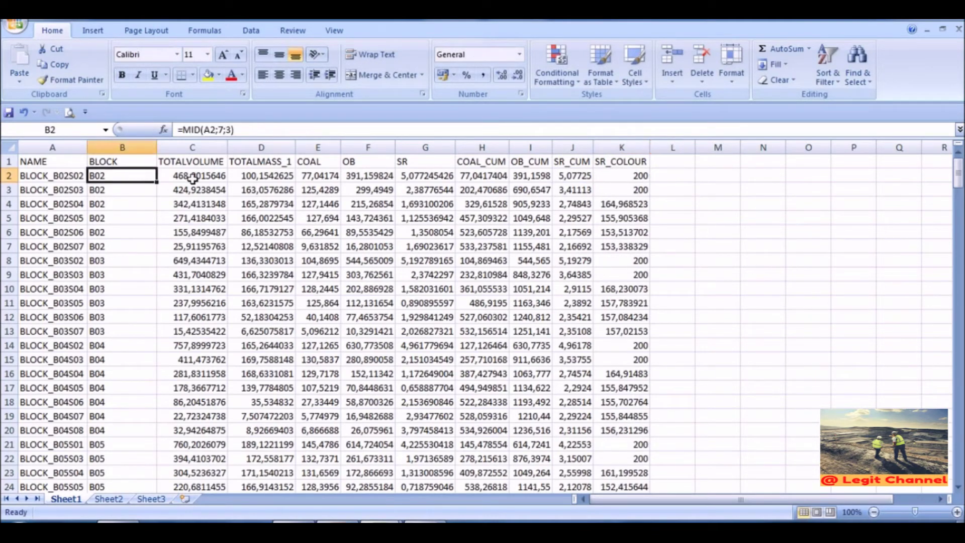
pyautogui.click(194, 178)
pyautogui.click(676, 161)
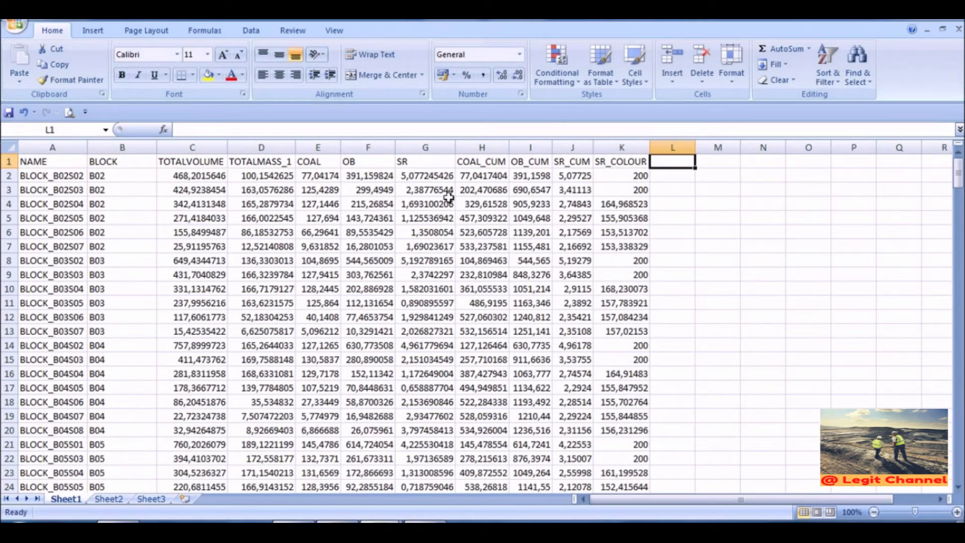
pyautogui.moveTo(65, 163); pyautogui.dragTo(622, 148)
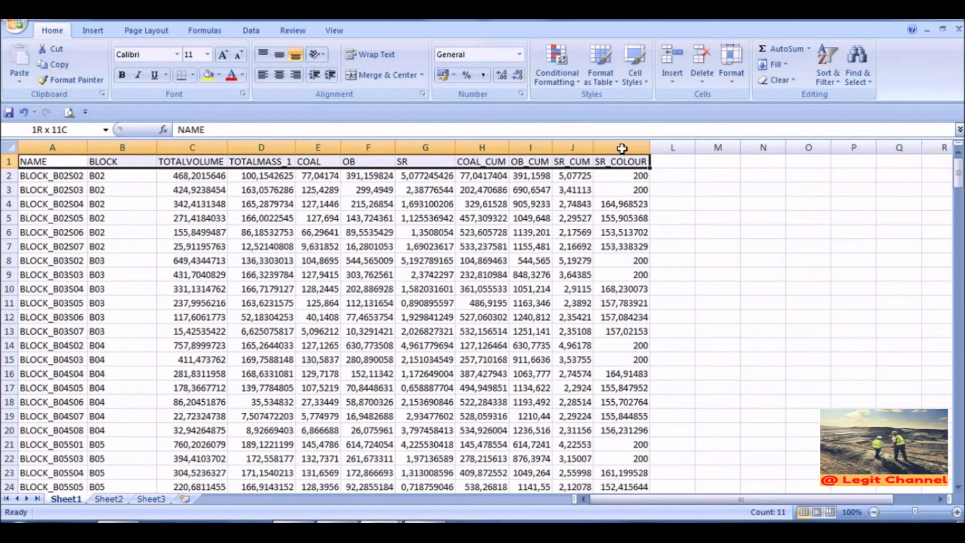
pyautogui.click(279, 75)
pyautogui.click(731, 218)
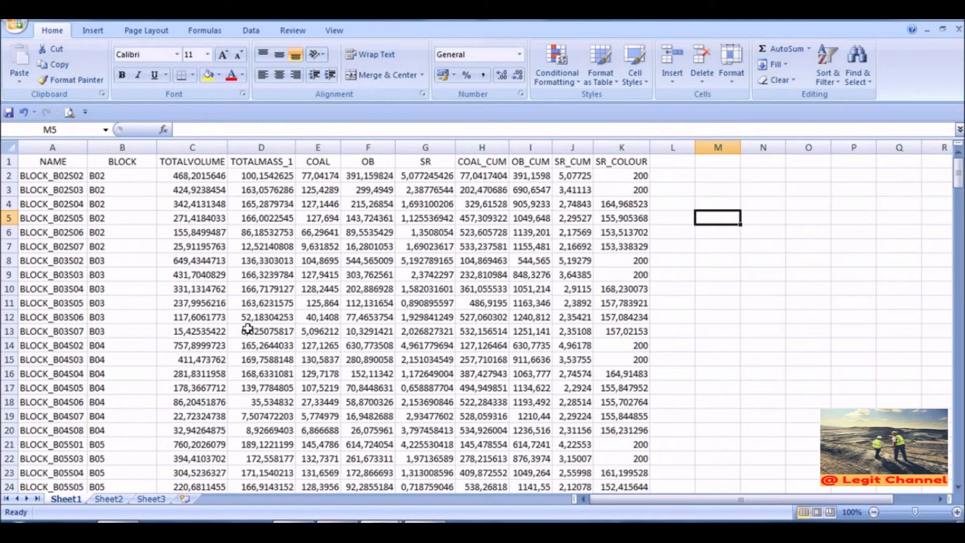
# Step: Save the current workbook, and save a copy in Excel Workbook format named resgraphics in the project's excel folder
pyautogui.click(8, 112)
pyautogui.click(15, 25)
pyautogui.moveTo(75, 155)
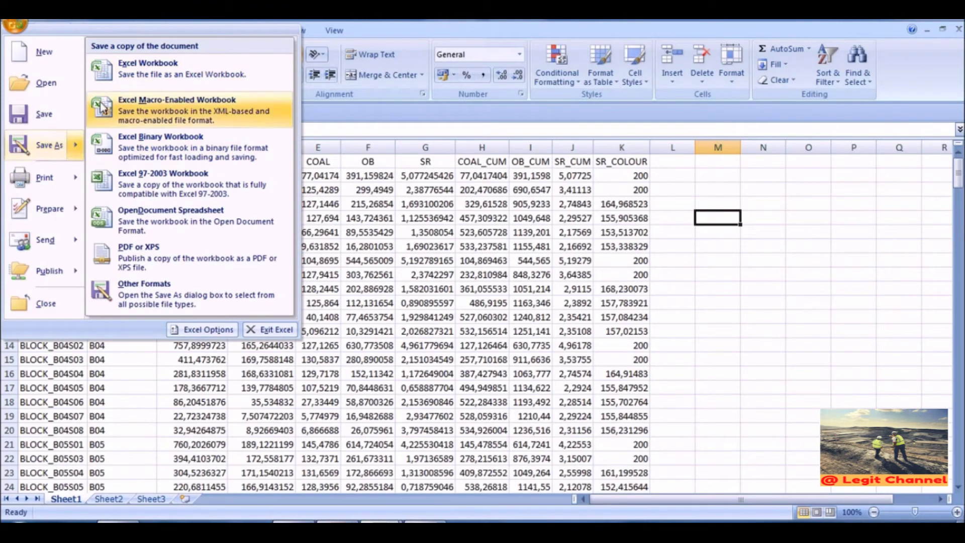
pyautogui.click(405, 225)
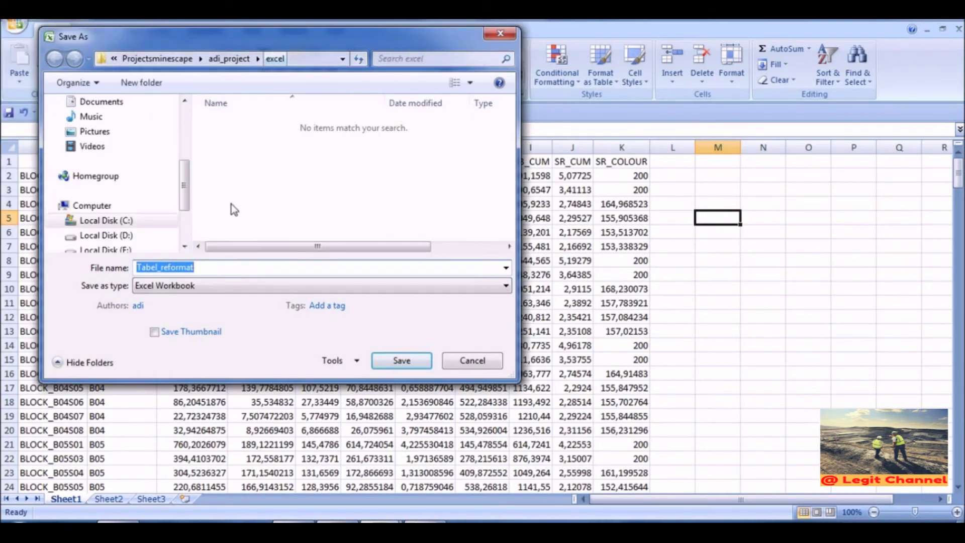
pyautogui.write('res')
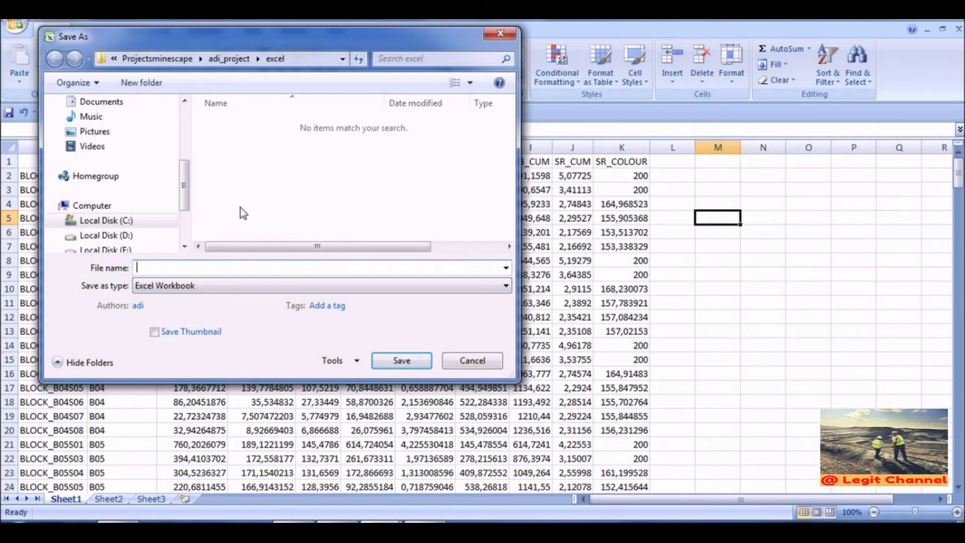
pyautogui.write('graphis')
pyautogui.press('BackSpace')
pyautogui.write('cs')
pyautogui.click(421, 363)
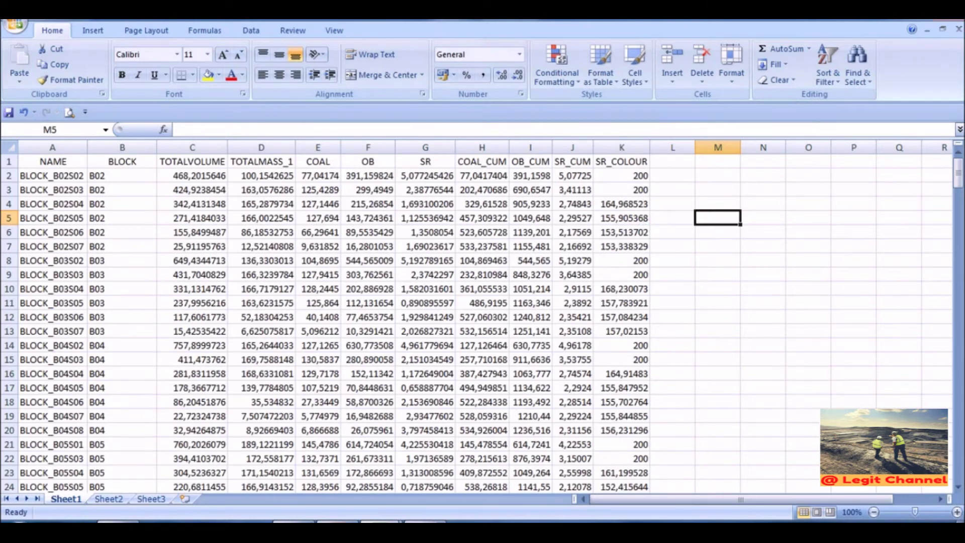
# Step: Close the workbook and check for the saved resgraphics file in the excel folder
pyautogui.click(953, 21)
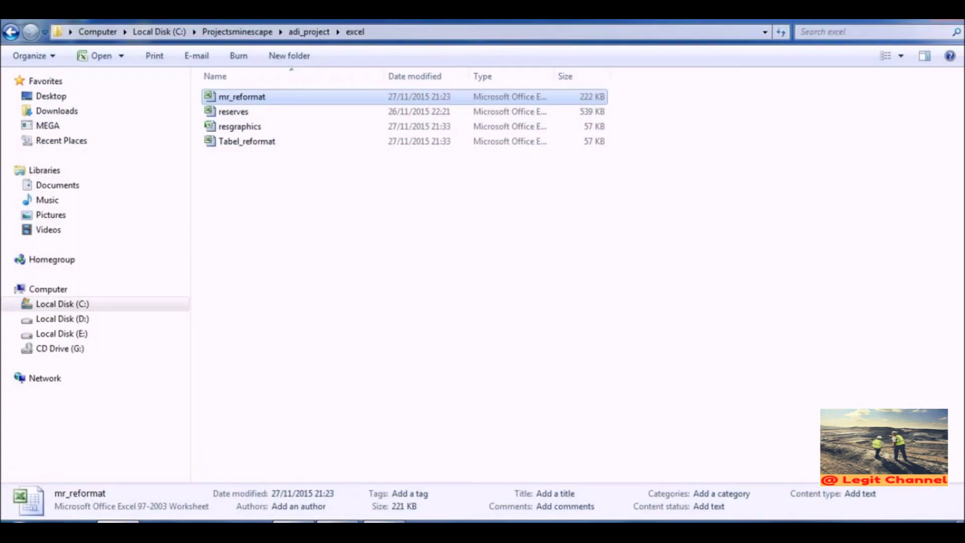
pyautogui.click(244, 128)
pyautogui.click(324, 333)
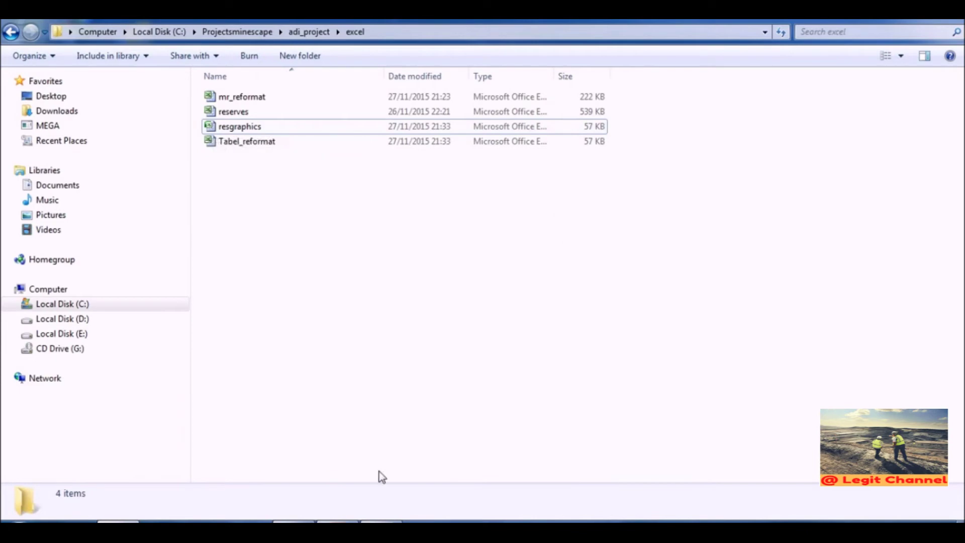
# Step: Switch to MineScape and open the Excel-to-table import for the Generic tables
pyautogui.hotkey('alt', 'Tab')
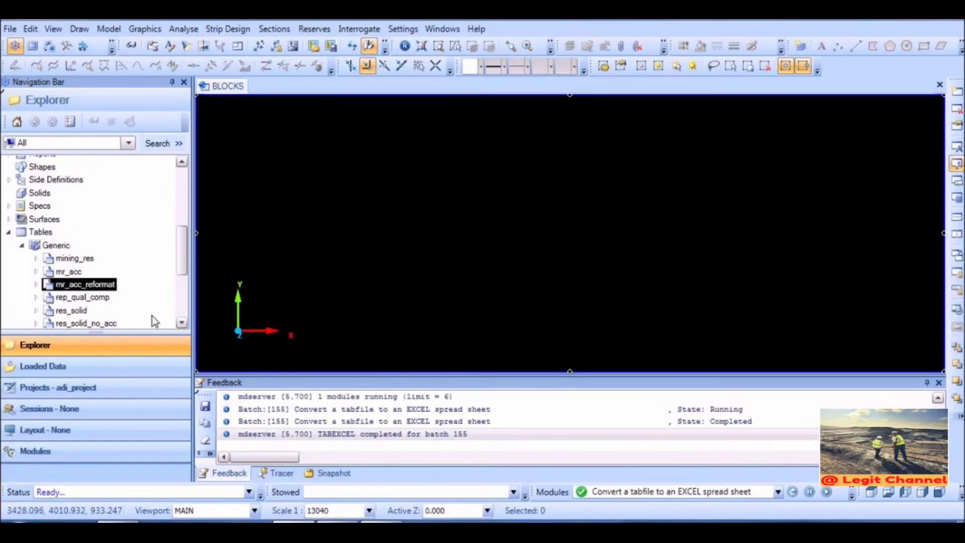
pyautogui.click(8, 231)
pyautogui.click(8, 265)
pyautogui.click(22, 245)
pyautogui.rightClick(54, 247)
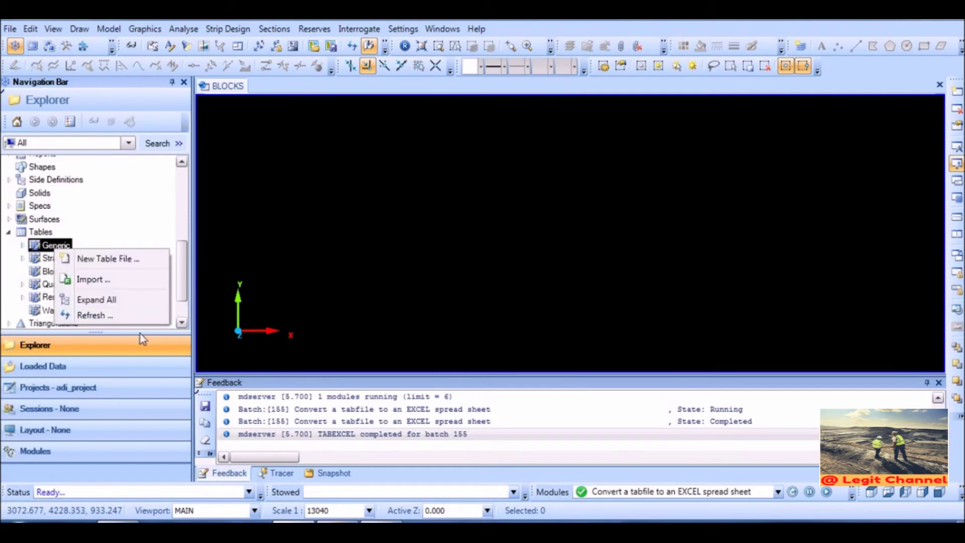
pyautogui.click(92, 281)
pyautogui.click(375, 106)
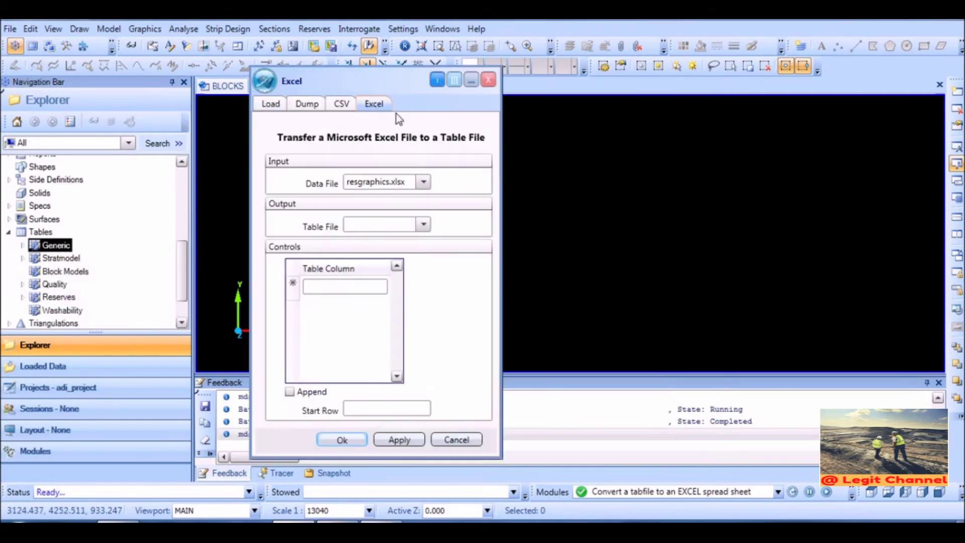
# Step: Import the data file resgraphics.xlsx into a table file named tab_resgraph
pyautogui.click(410, 183)
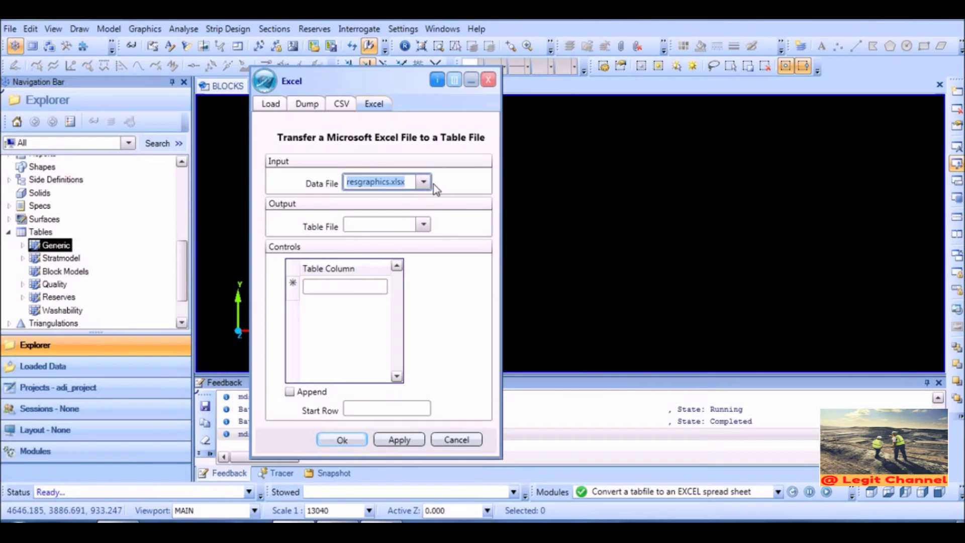
pyautogui.click(424, 182)
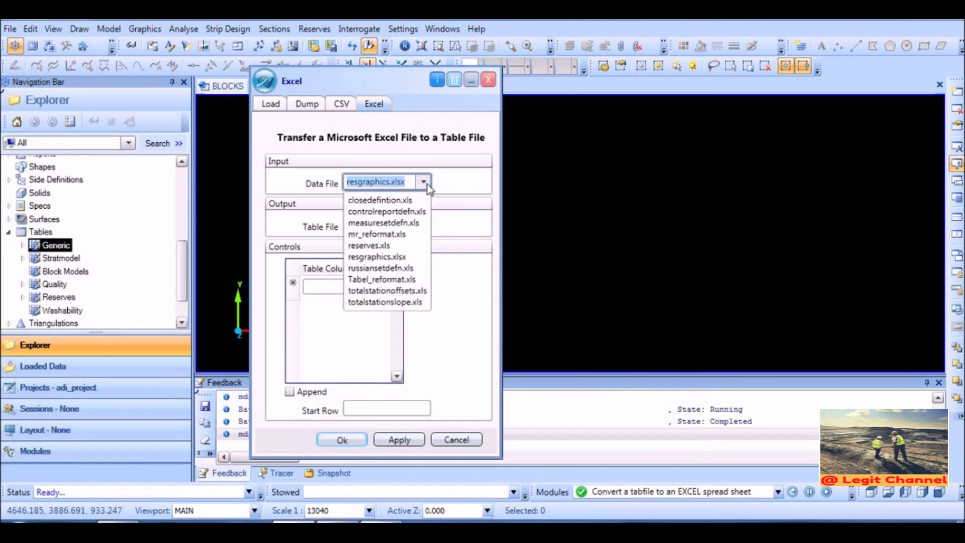
pyautogui.click(379, 257)
pyautogui.click(372, 226)
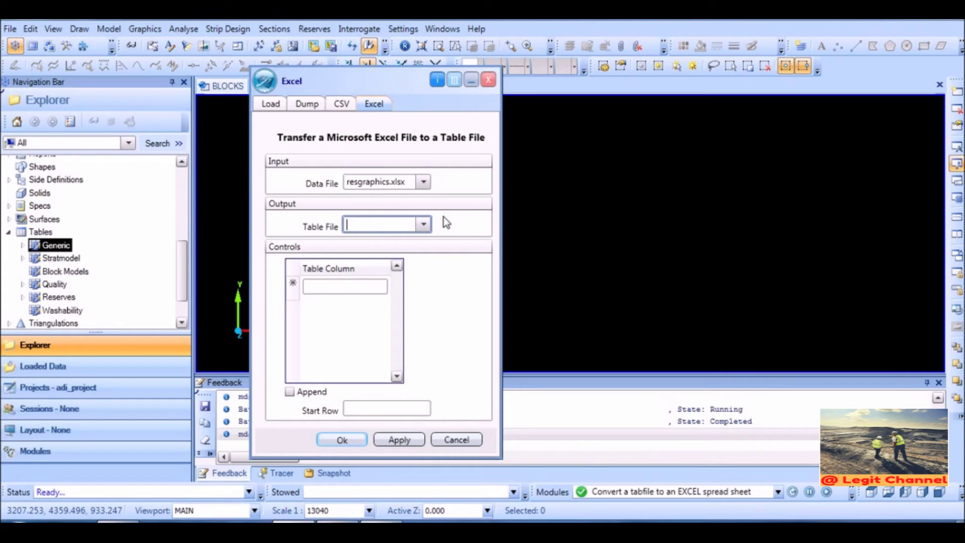
pyautogui.write('tab_resgraph')
pyautogui.click(336, 441)
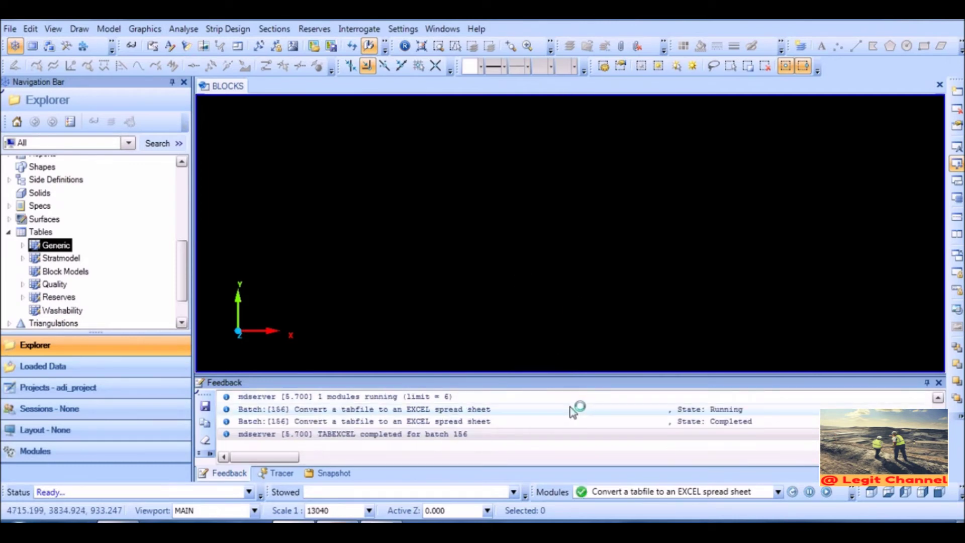
# Step: Refresh the Generic tables, open tab_resgraph and examine its columns through to SR_COLOUR
pyautogui.rightClick(31, 246)
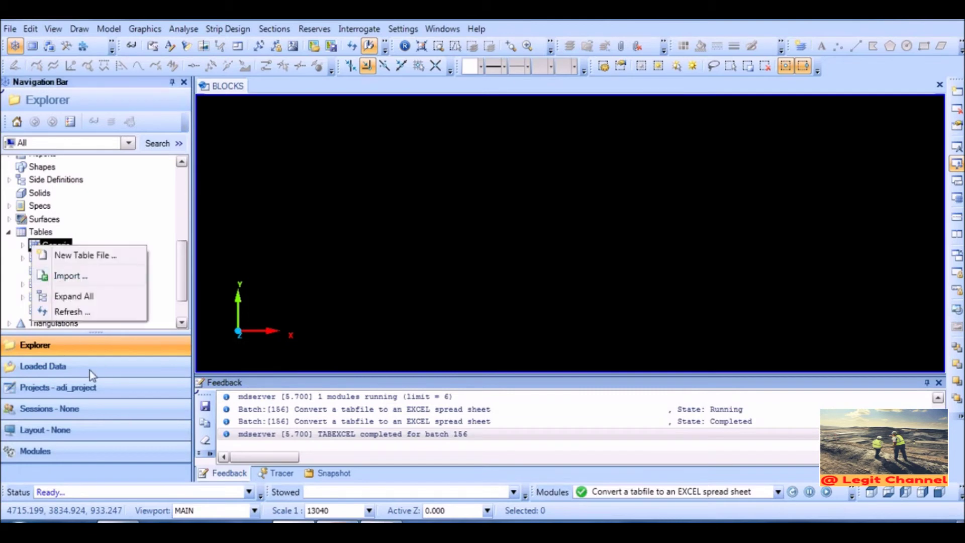
pyautogui.click(83, 310)
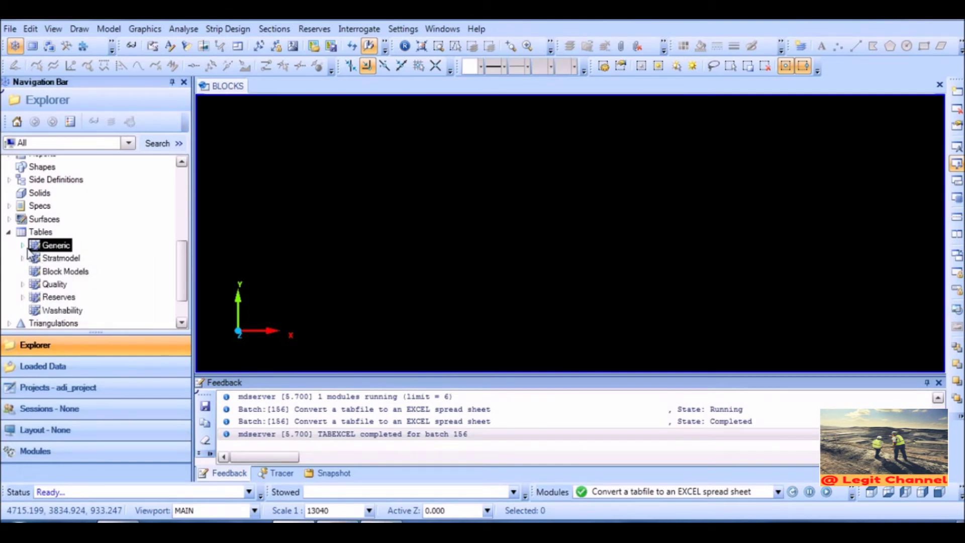
pyautogui.click(23, 246)
pyautogui.moveTo(182, 245); pyautogui.dragTo(185, 264)
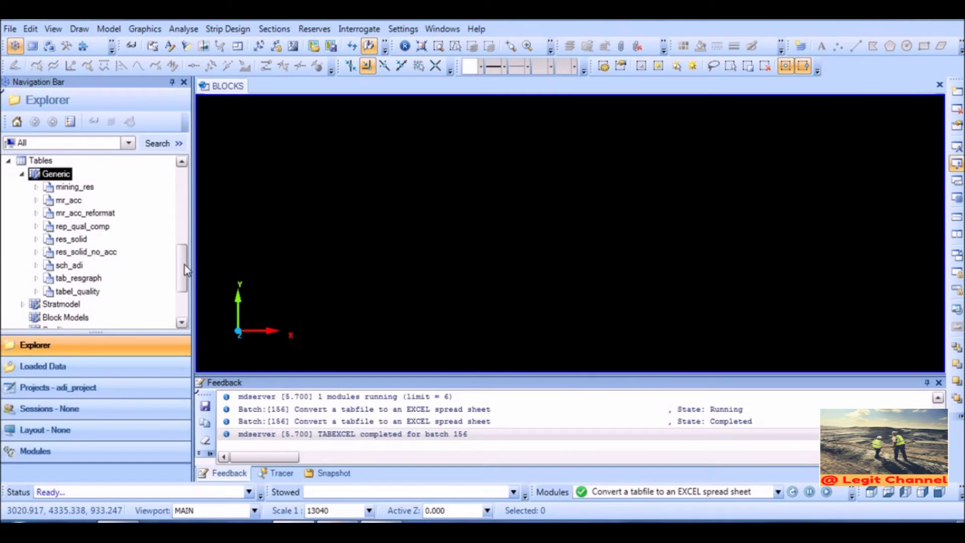
pyautogui.click(75, 277)
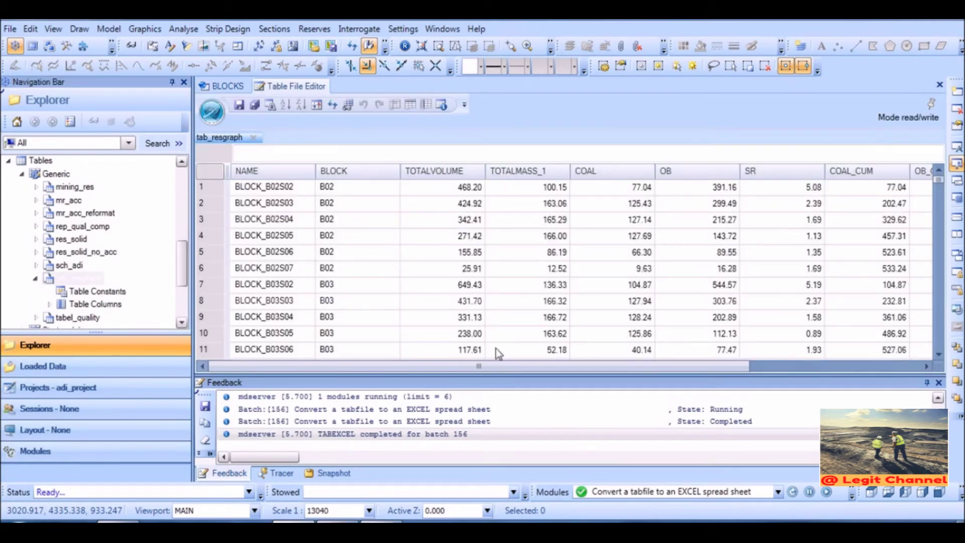
pyautogui.moveTo(382, 368); pyautogui.dragTo(553, 369)
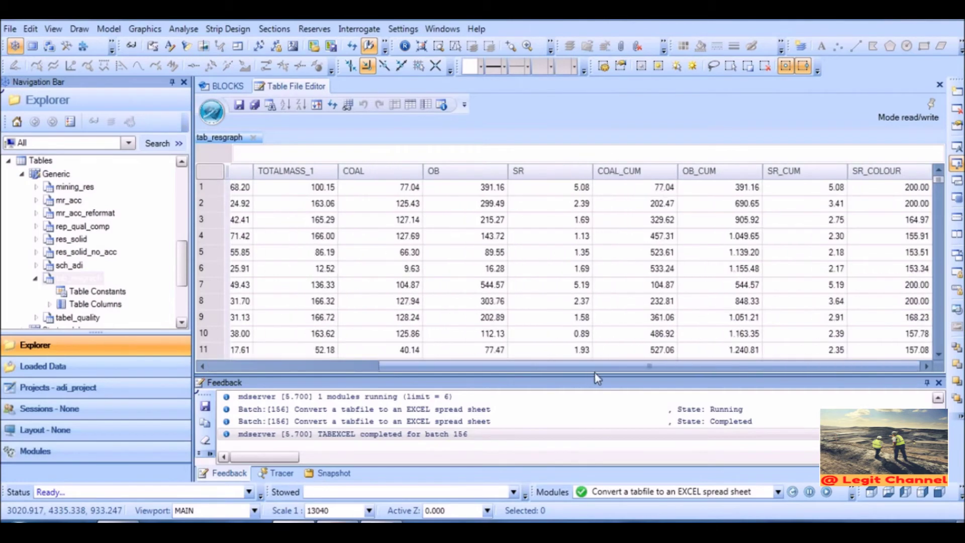
# Step: Examine the SR_COLOUR values further down the tab_resgraph table and close the table editor
pyautogui.scroll(-20, 861, 200)
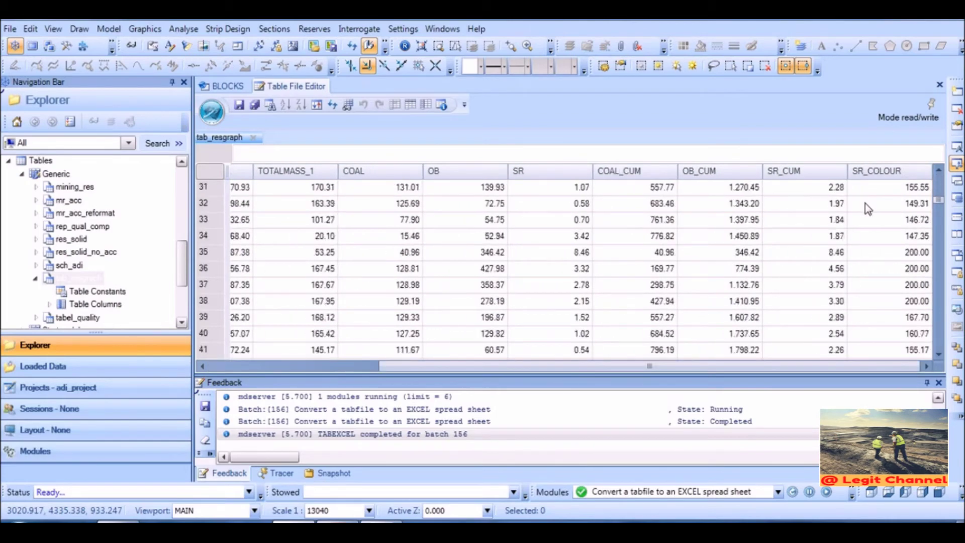
pyautogui.scroll(-20, 864, 203)
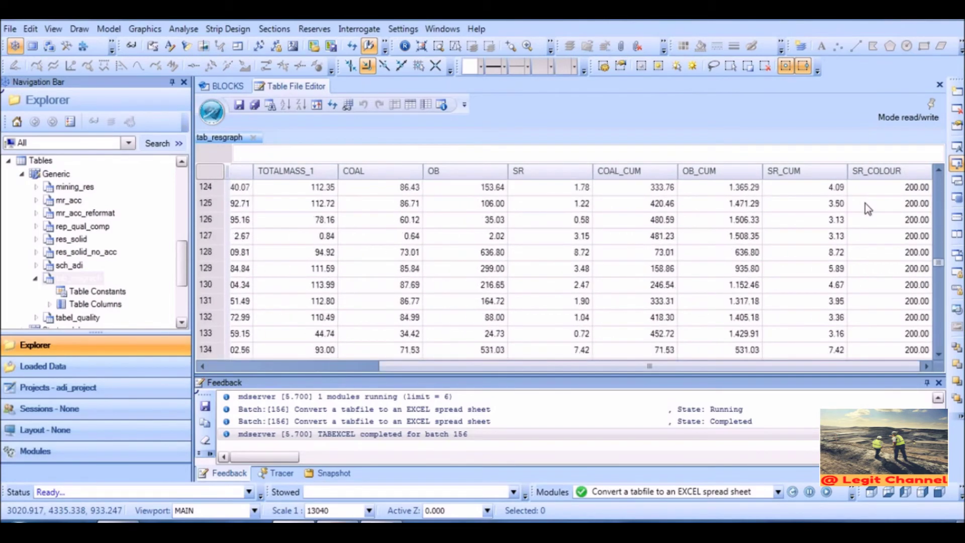
pyautogui.click(211, 111)
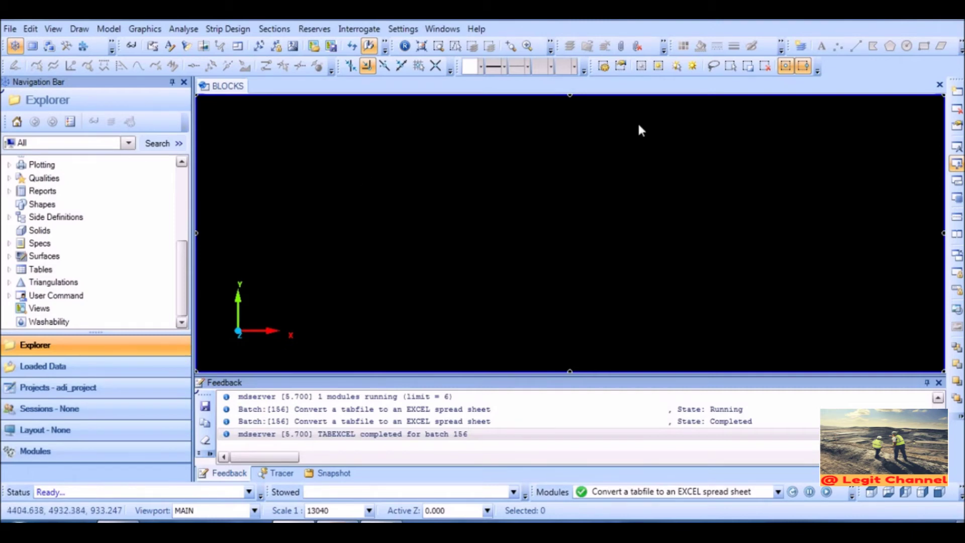
# Step: Open the reserves graphics specification and set its reserve table file to tab_resgraph
pyautogui.click(313, 29)
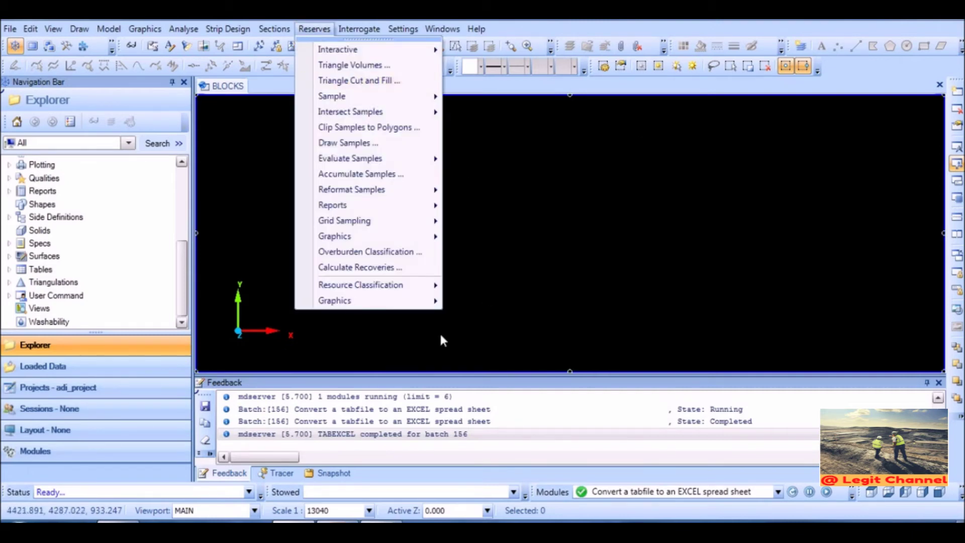
pyautogui.moveTo(344, 302)
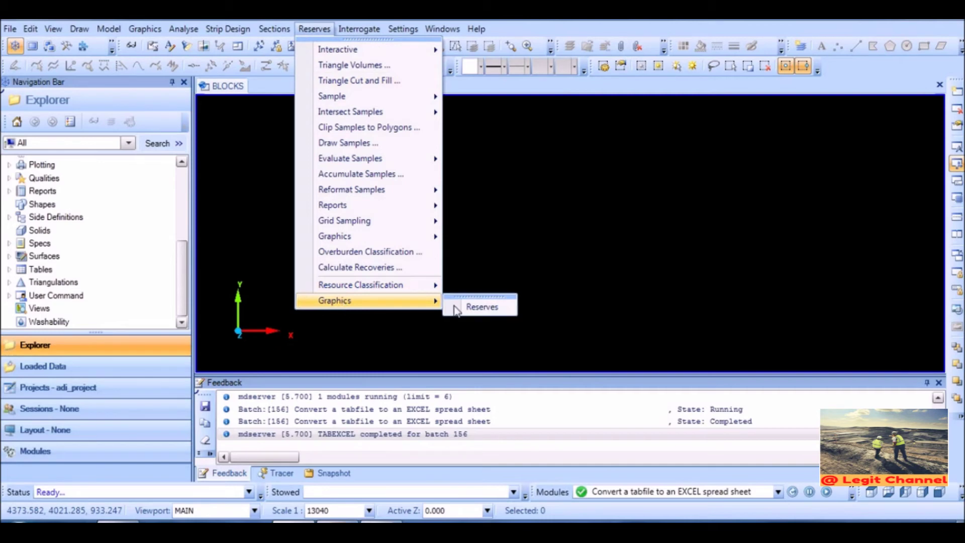
pyautogui.click(489, 306)
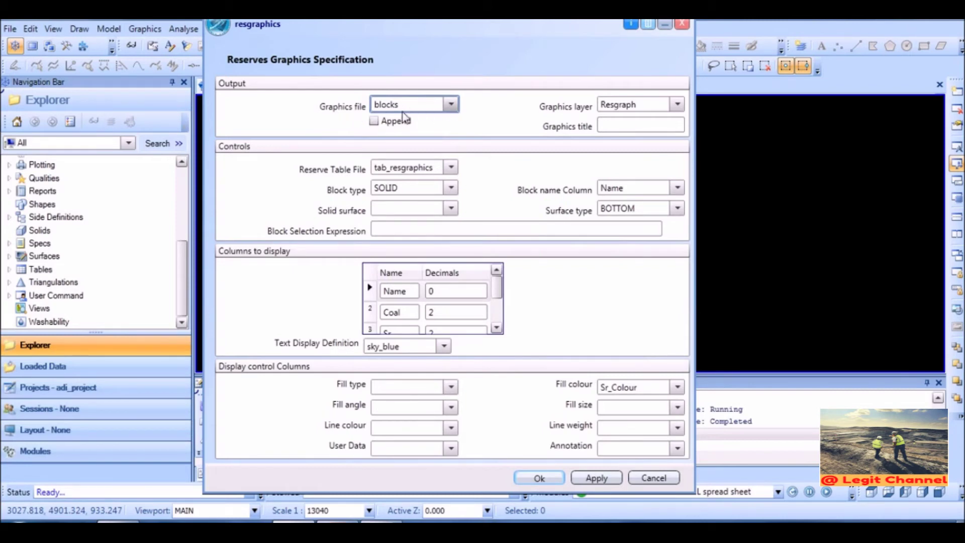
pyautogui.click(648, 106)
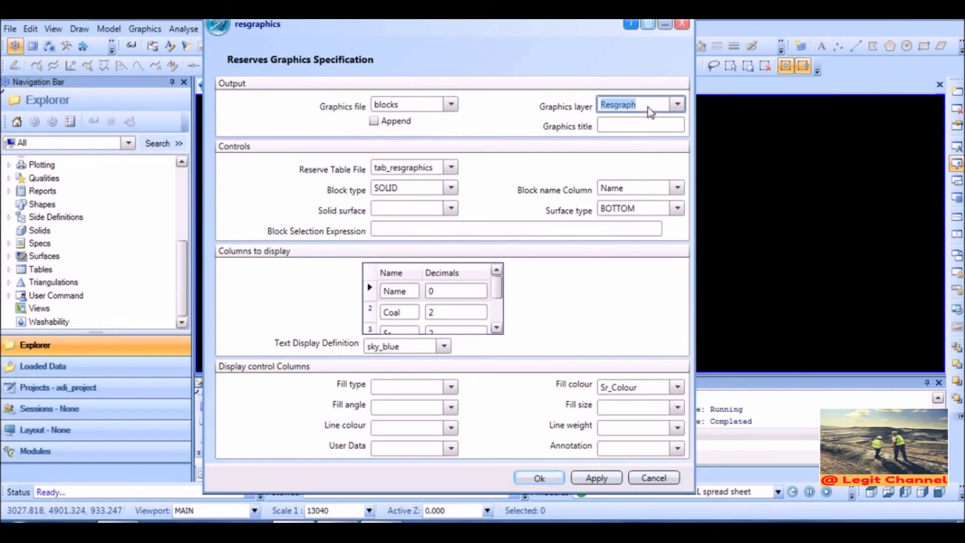
pyautogui.click(646, 110)
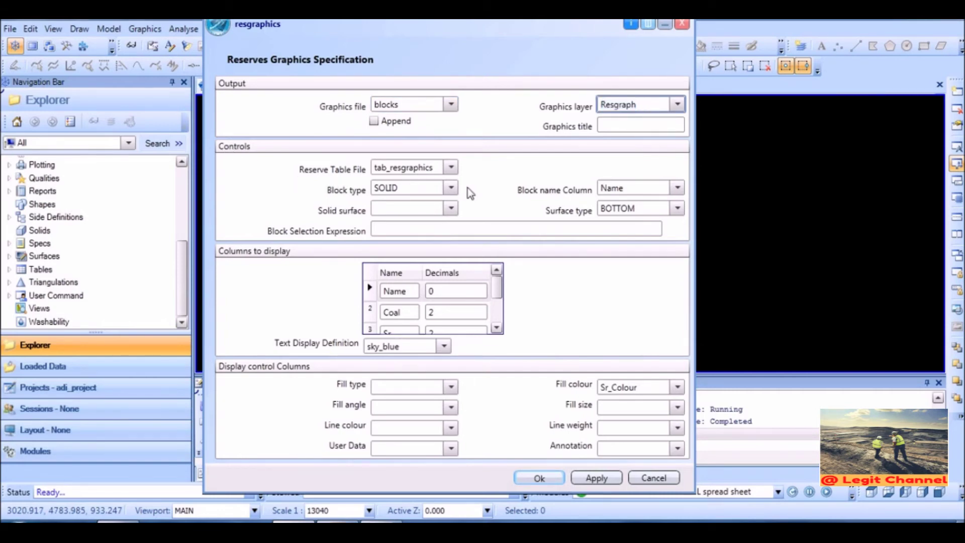
pyautogui.click(450, 168)
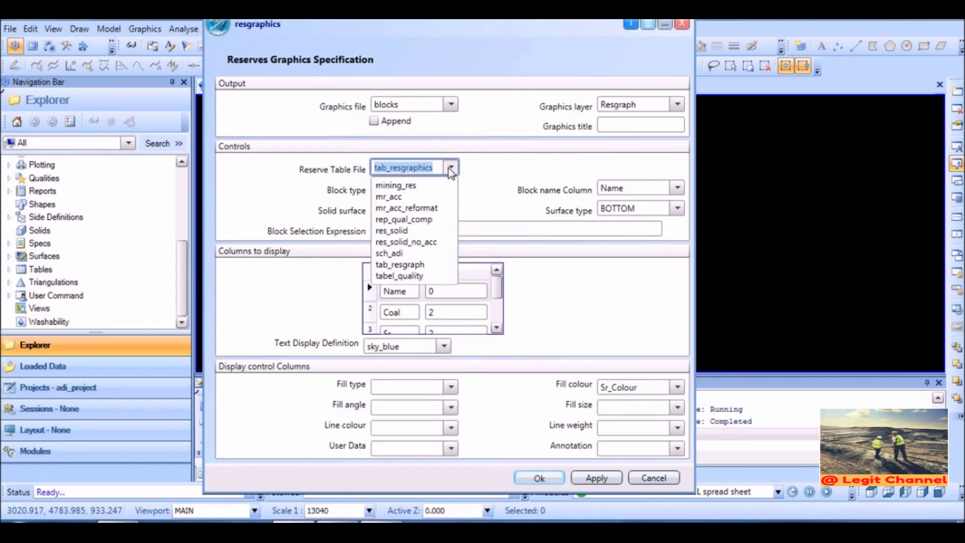
pyautogui.click(400, 265)
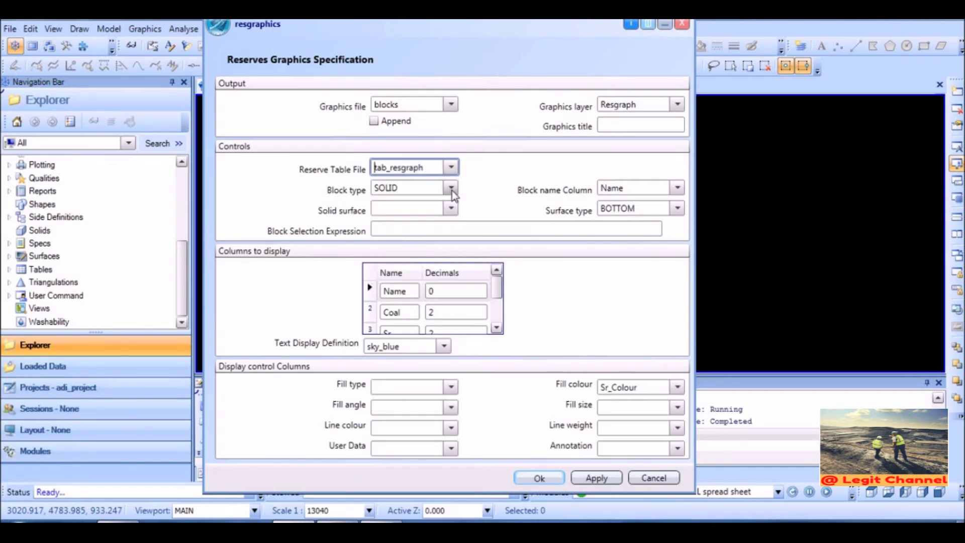
# Step: Set the block name column to NAME and the surface type to BOTTOM
pyautogui.click(677, 188)
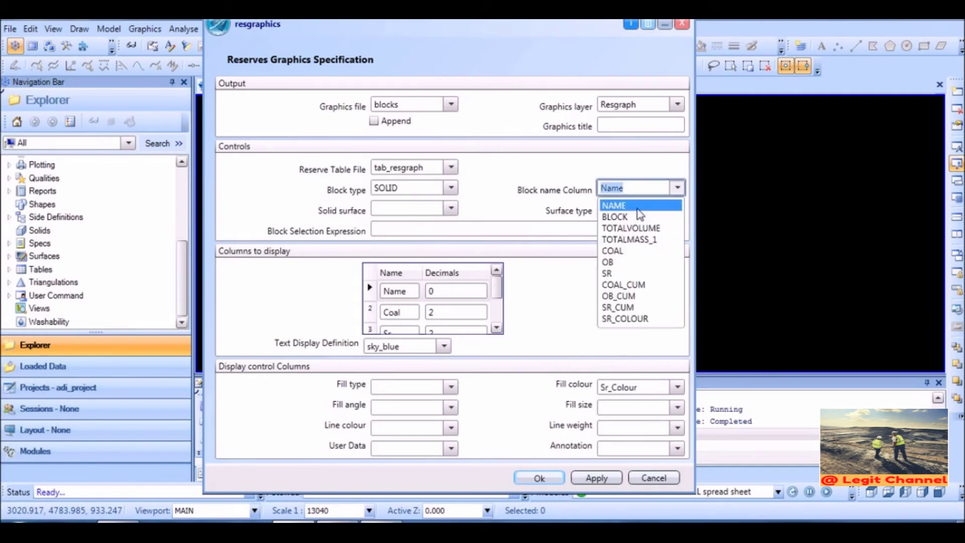
pyautogui.click(623, 206)
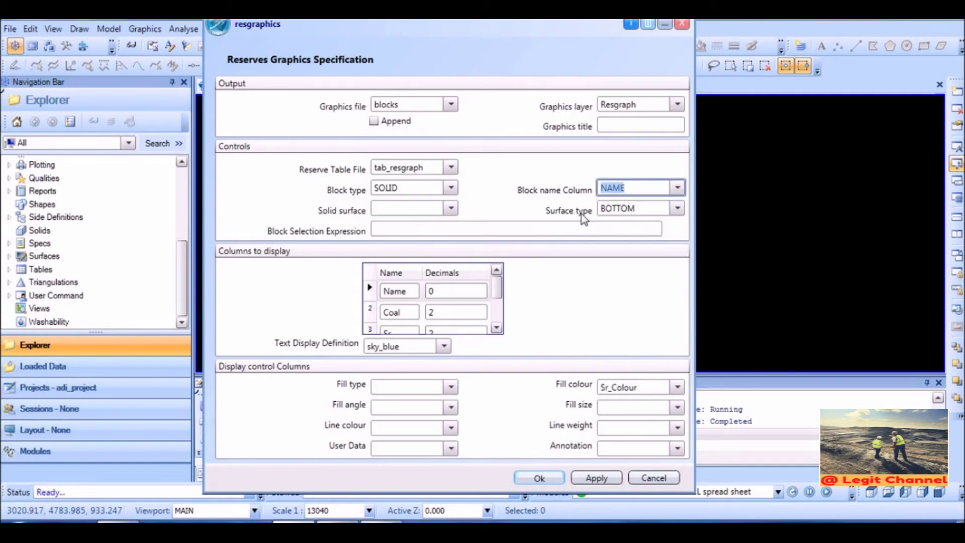
pyautogui.click(676, 209)
pyautogui.click(626, 237)
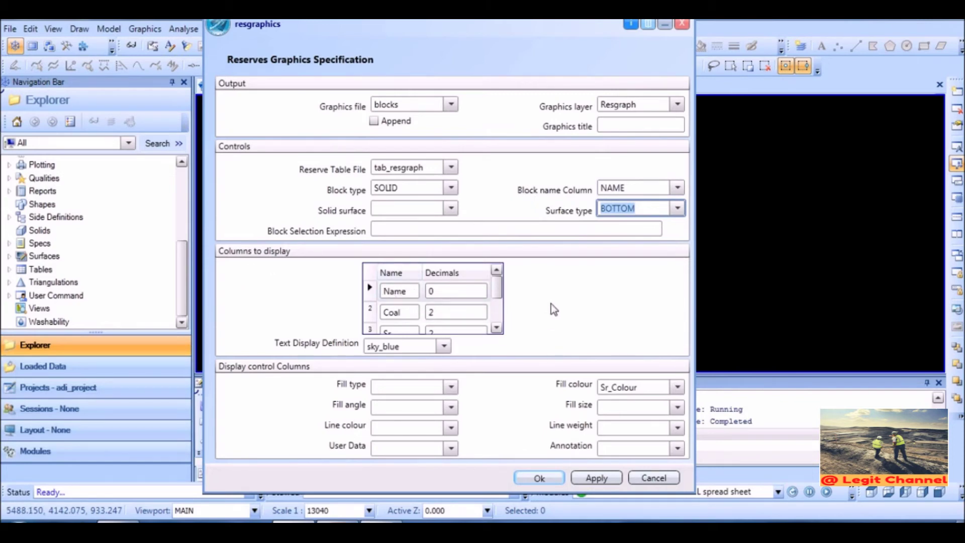
pyautogui.click(738, 242)
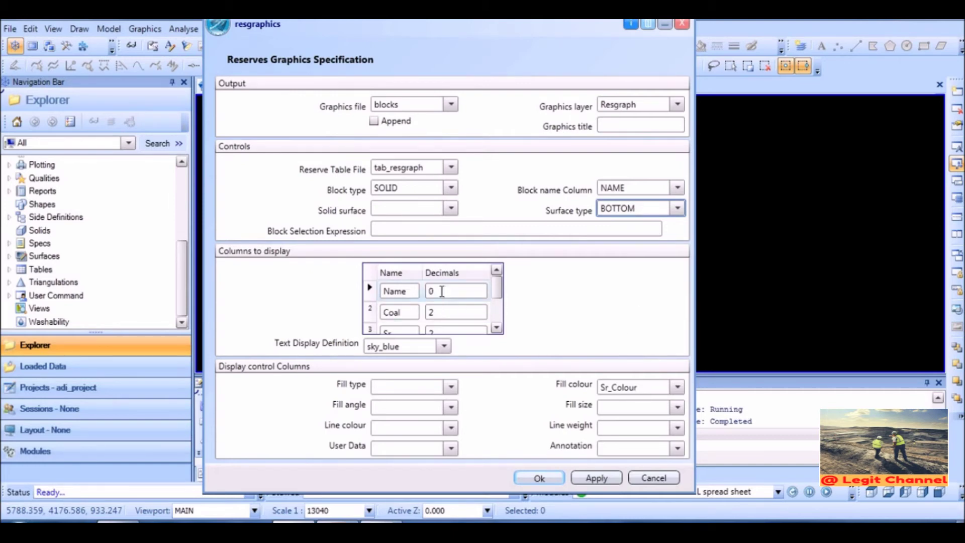
# Step: Set the second display column to COAL with 2 decimals, and check the Sr column entry
pyautogui.click(402, 312)
pyautogui.click(411, 291)
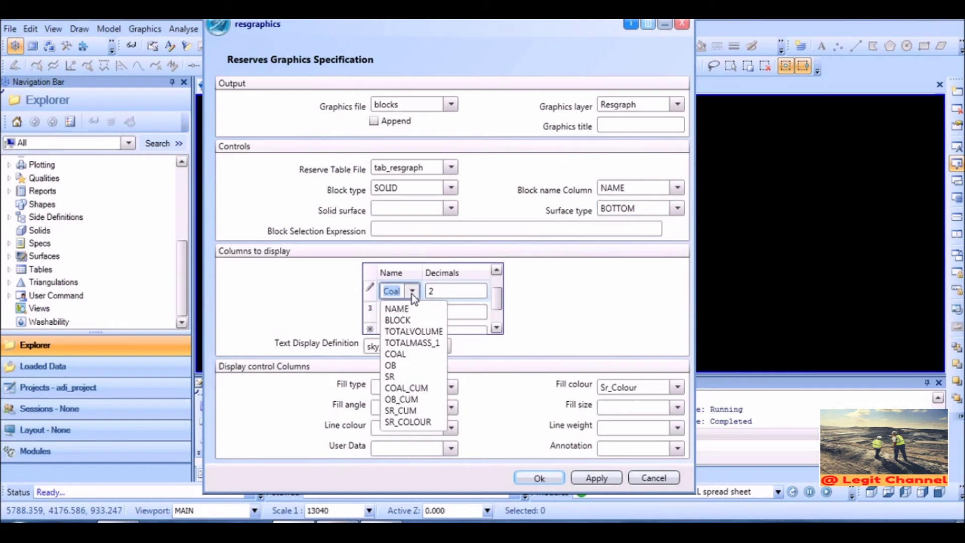
pyautogui.click(407, 354)
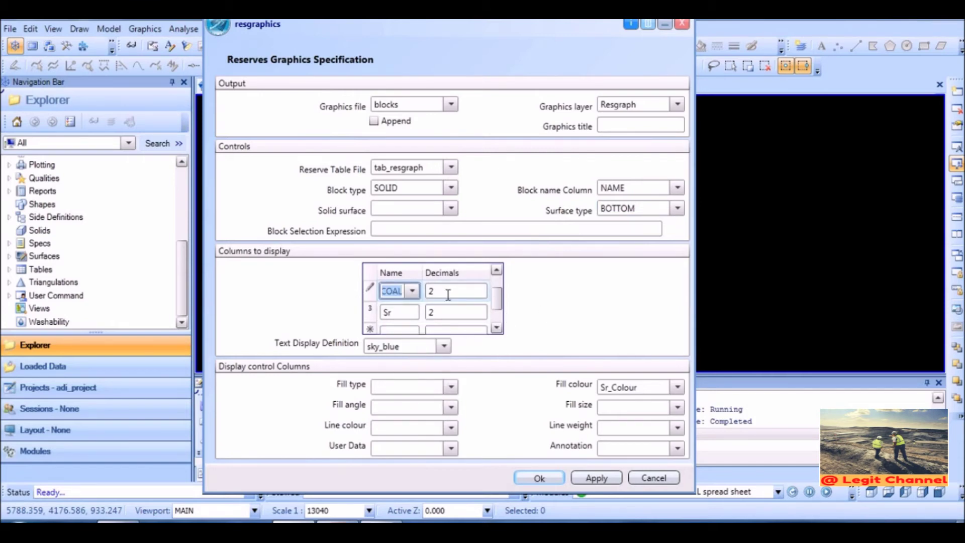
pyautogui.click(449, 295)
pyautogui.click(498, 331)
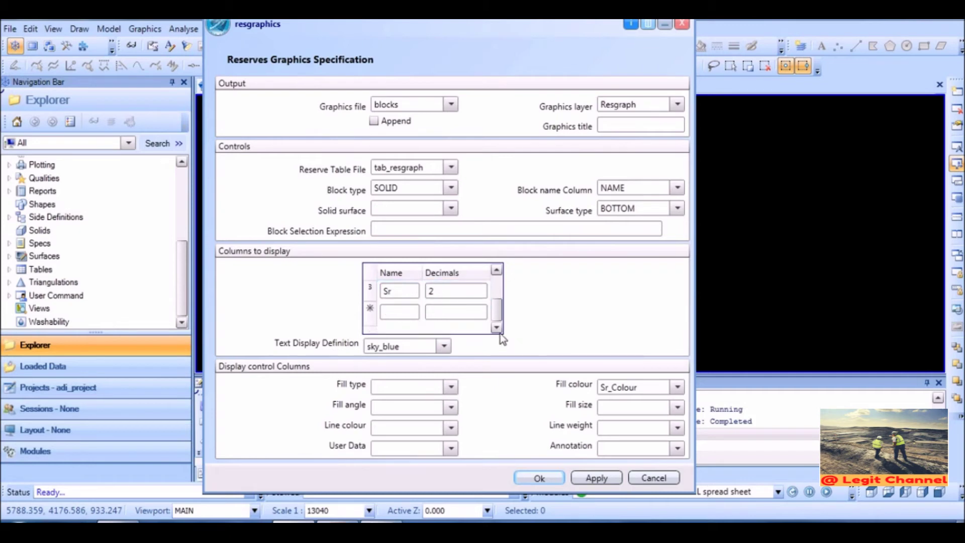
pyautogui.click(403, 295)
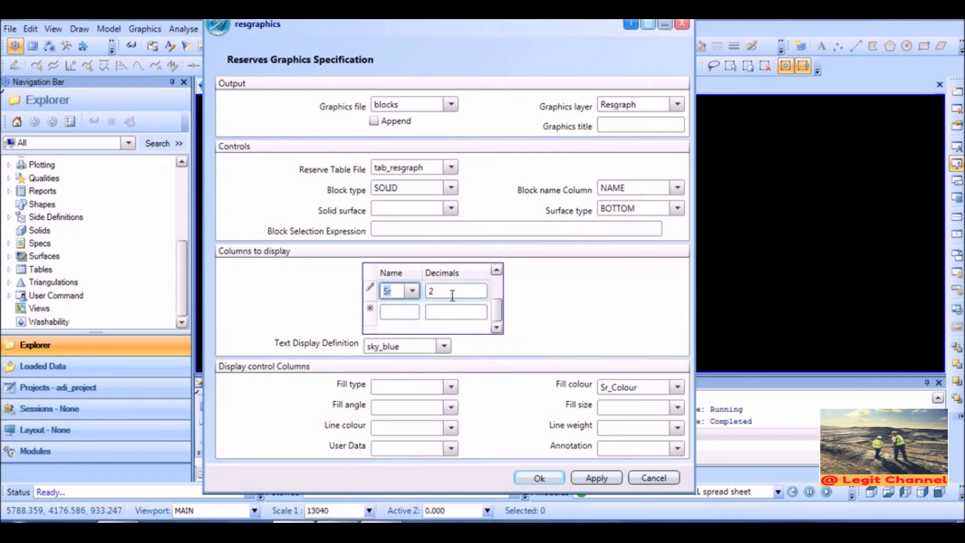
pyautogui.click(452, 296)
pyautogui.click(410, 312)
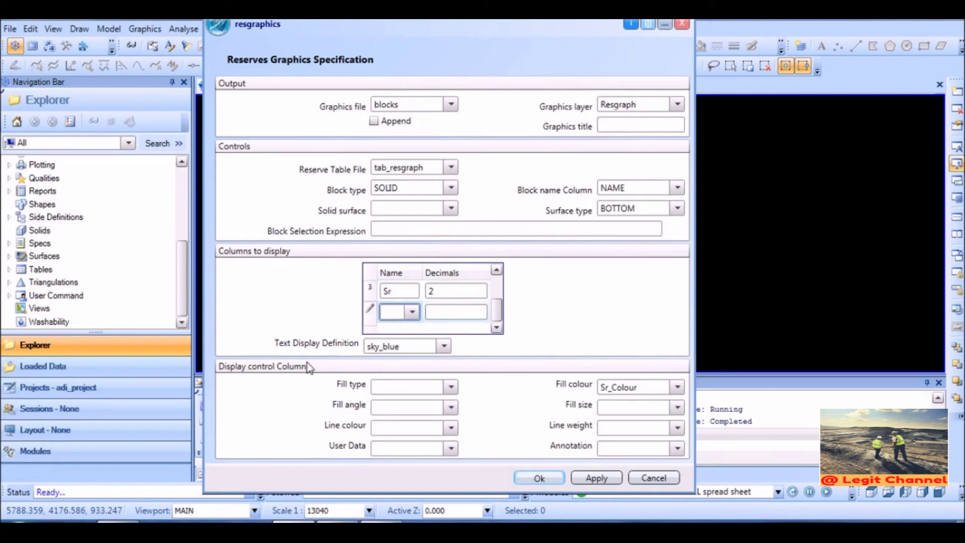
# Step: Keep sky_blue as the text display definition, set the fill colour column to SR_COLOUR, and generate the reserves graphics
pyautogui.click(443, 347)
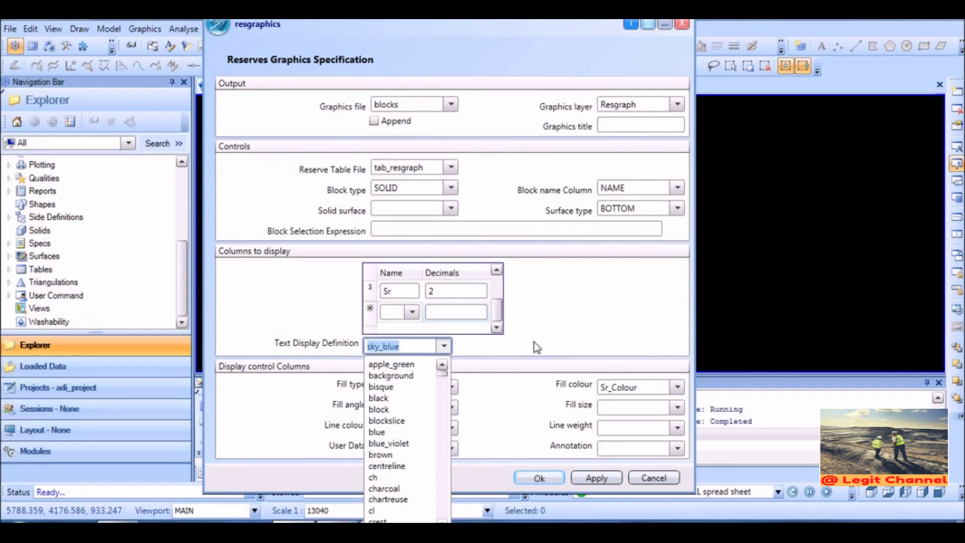
pyautogui.click(584, 325)
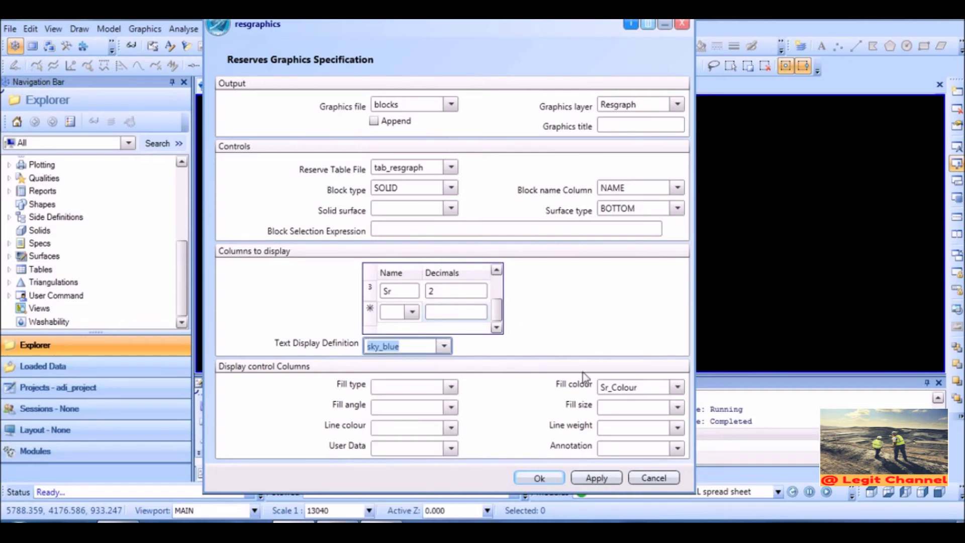
pyautogui.click(677, 387)
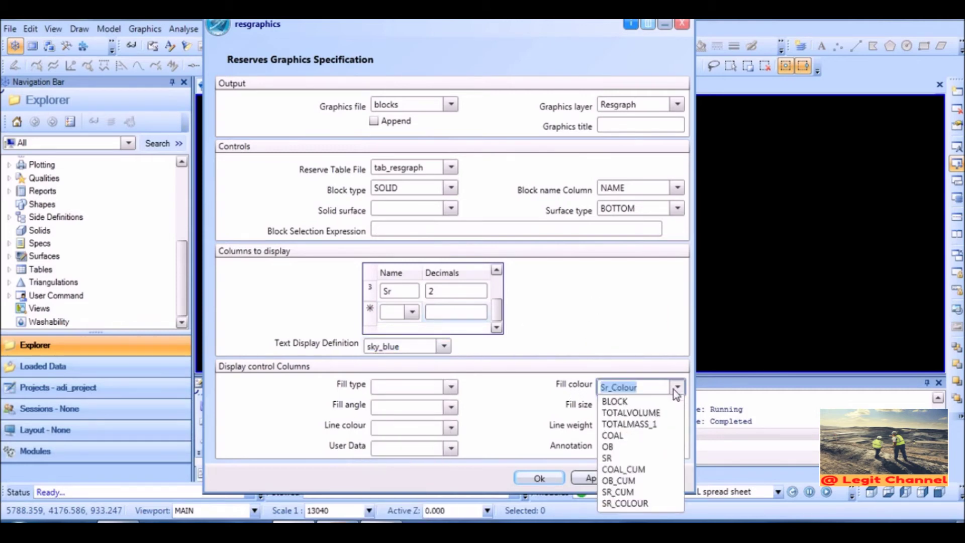
pyautogui.click(626, 517)
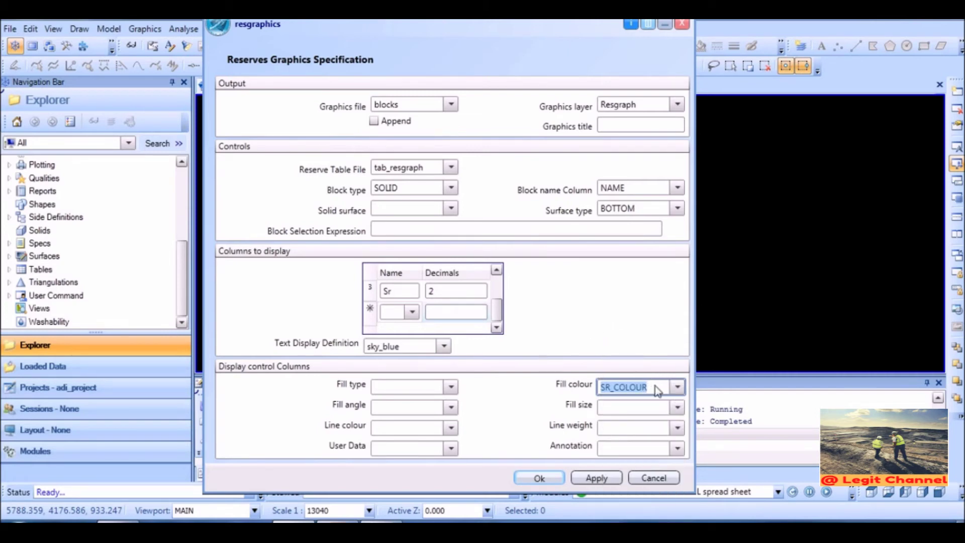
pyautogui.click(533, 480)
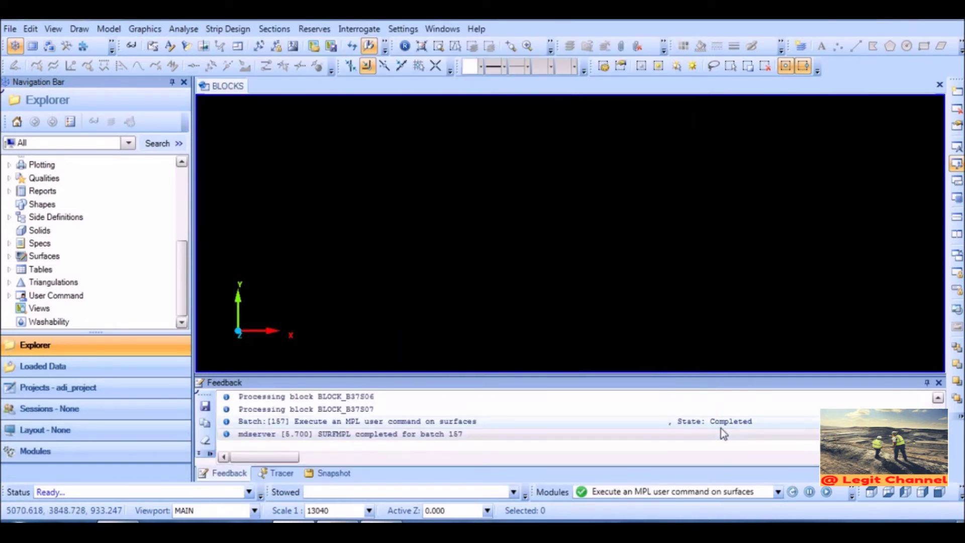
# Step: Display the RESGRAPH layer of the blocks design file and inspect the coloured reserve blocks
pyautogui.scroll(5, 181, 259)
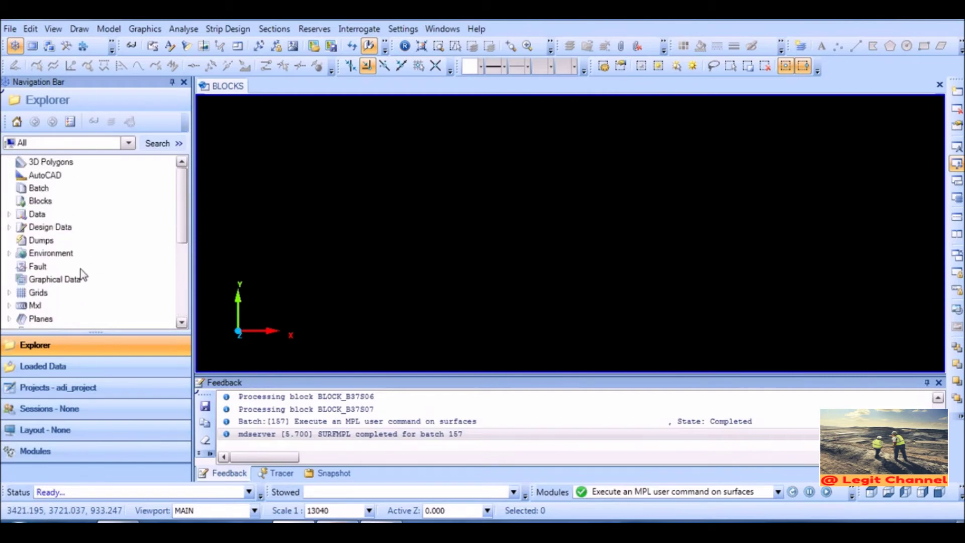
pyautogui.click(9, 227)
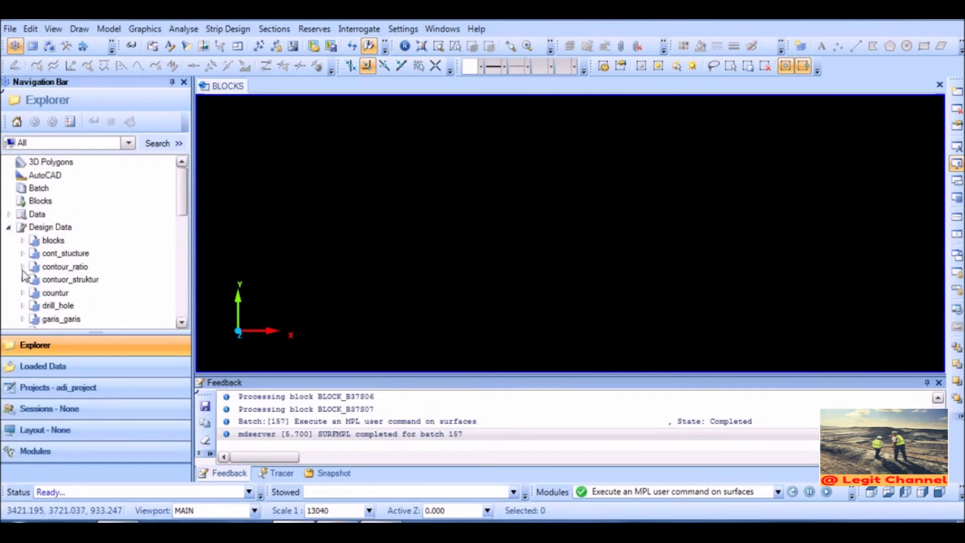
pyautogui.click(22, 241)
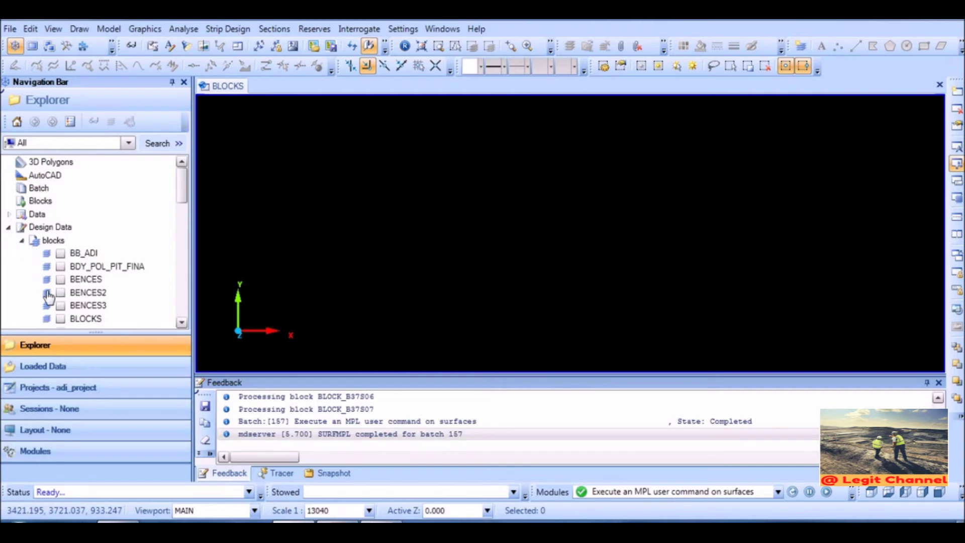
pyautogui.moveTo(183, 187)
pyautogui.mouseDown()
pyautogui.moveTo(183, 228)
pyautogui.moveTo(186, 187)
pyautogui.mouseUp()
pyautogui.rightClick(56, 241)
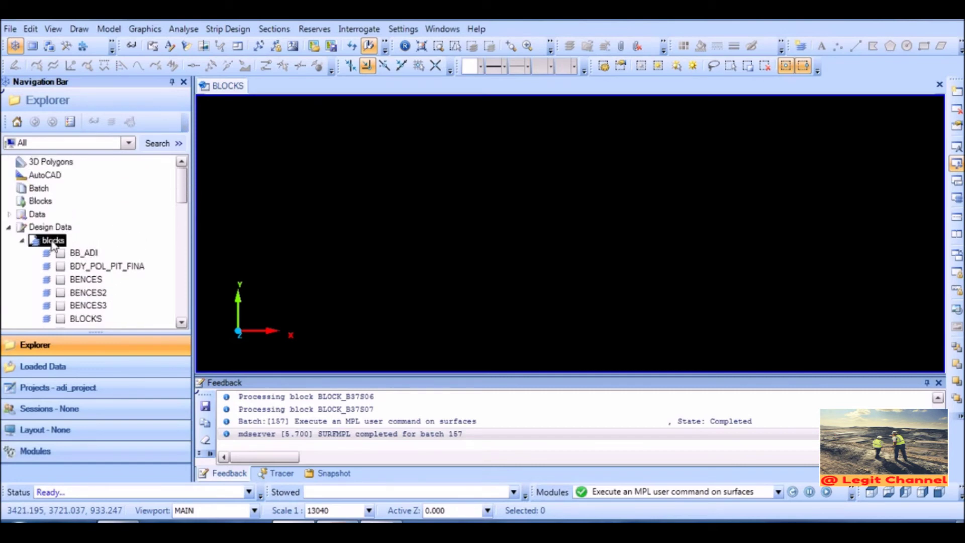
pyautogui.click(89, 466)
pyautogui.moveTo(182, 197); pyautogui.dragTo(180, 221)
pyautogui.click(61, 242)
pyautogui.moveTo(484, 272)
pyautogui.mouseDown(button='middle')
pyautogui.moveTo(478, 228)
pyautogui.moveTo(473, 255)
pyautogui.mouseUp(button='middle')
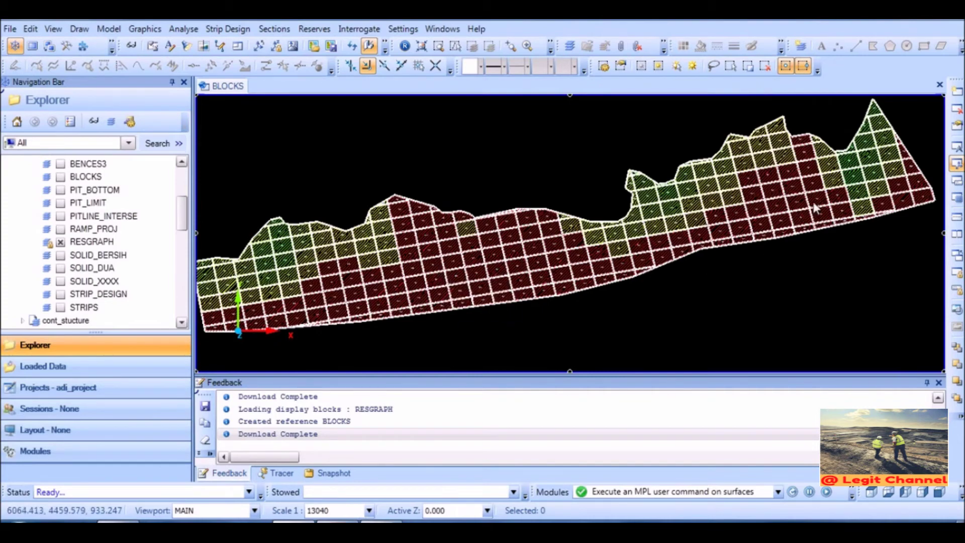
pyautogui.moveTo(645, 242); pyautogui.dragTo(655, 240, button='middle')
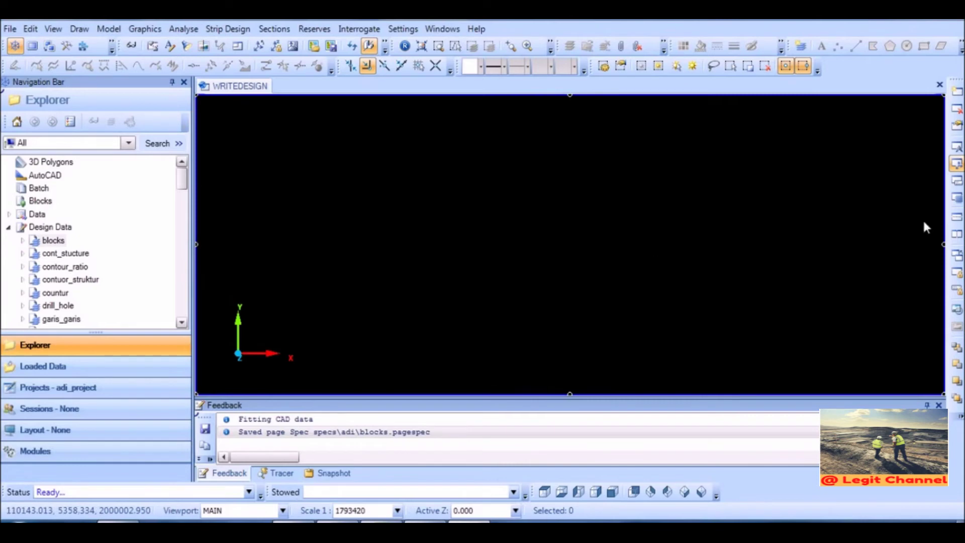
# Step: Open the RESGRAPH layer of the blocks design file for writing
pyautogui.click(10, 29)
pyautogui.moveTo(45, 66)
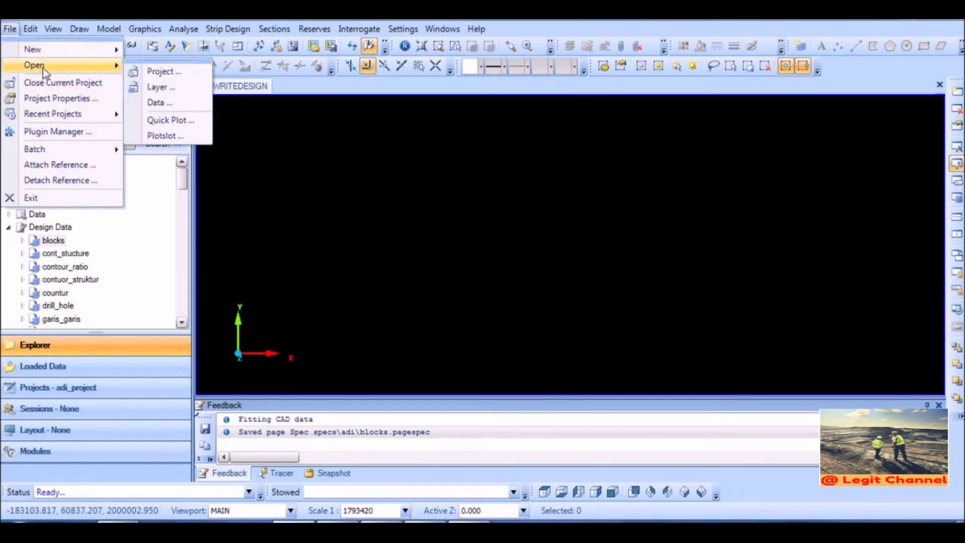
pyautogui.click(161, 93)
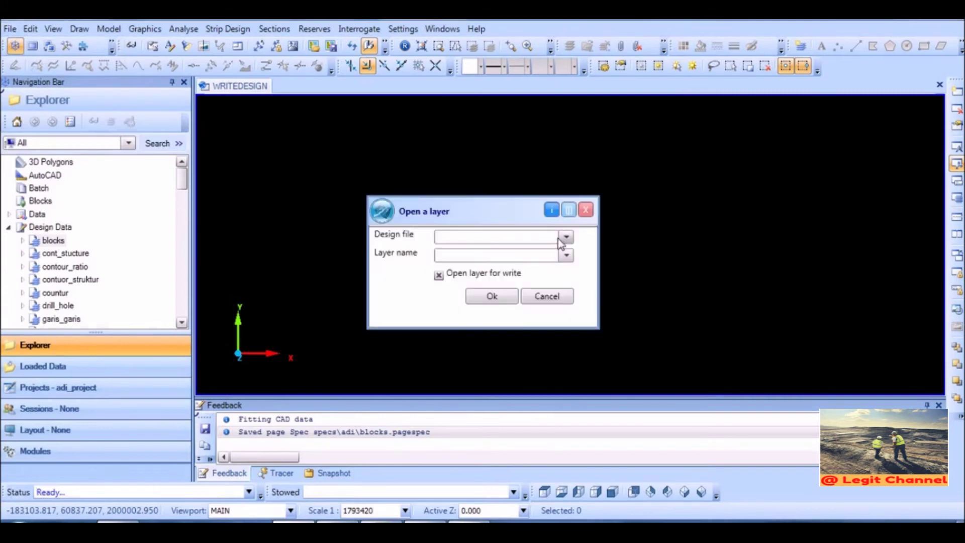
pyautogui.click(566, 237)
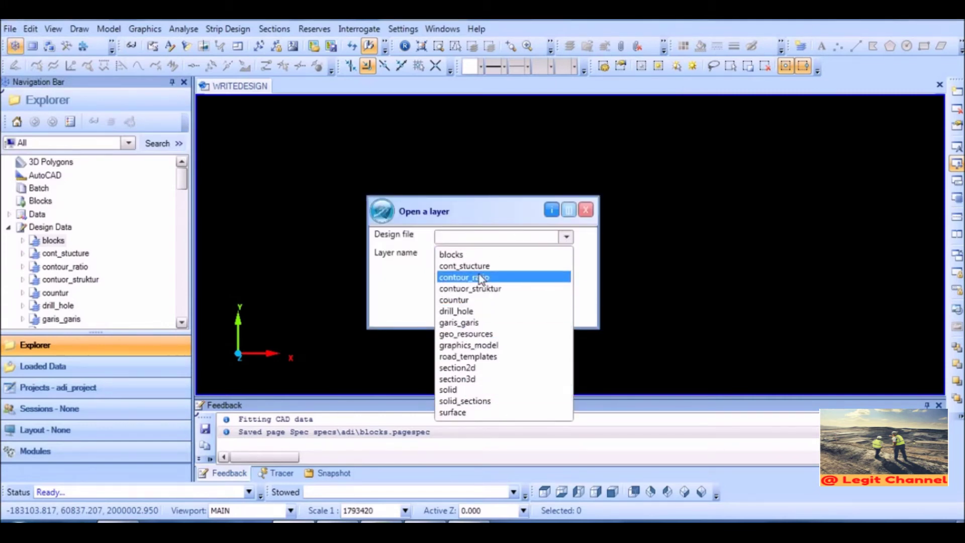
pyautogui.click(458, 255)
pyautogui.click(566, 256)
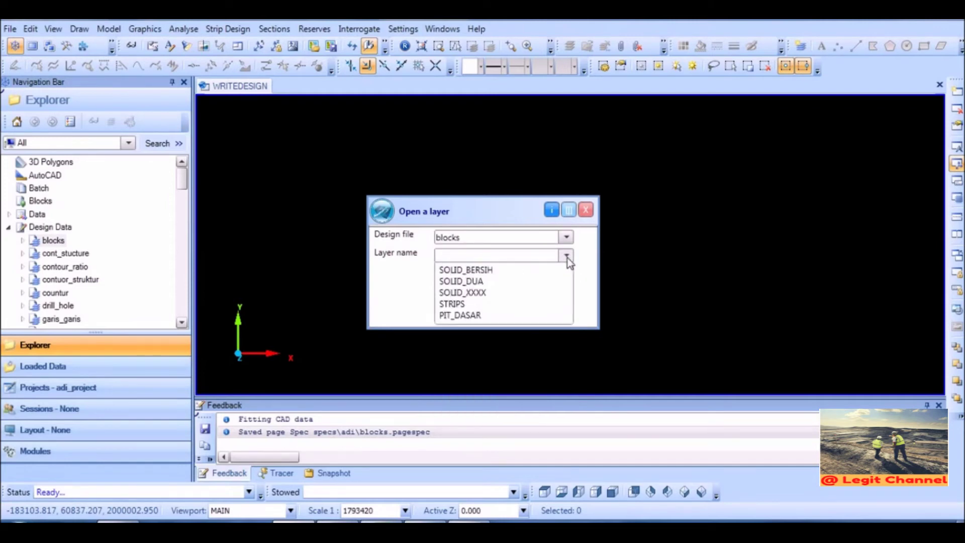
pyautogui.click(483, 331)
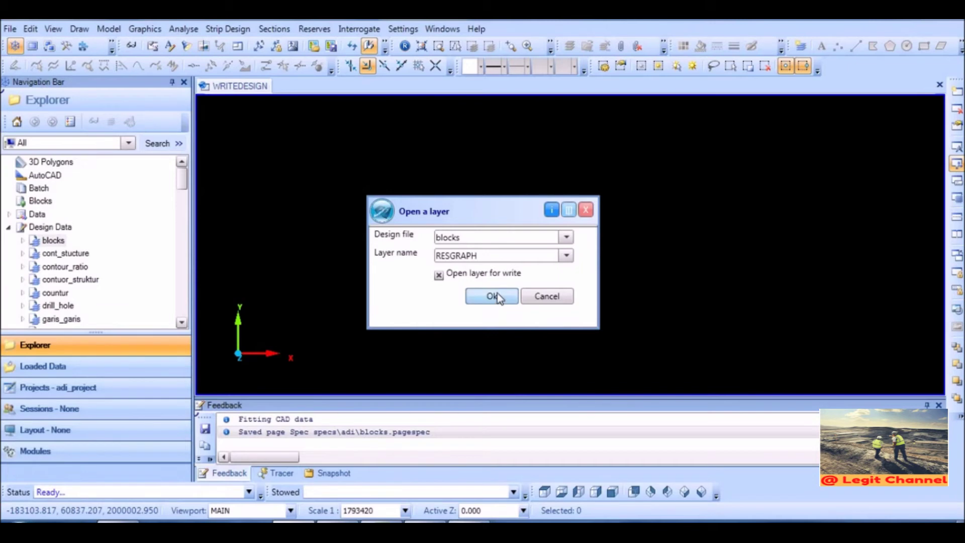
pyautogui.click(492, 297)
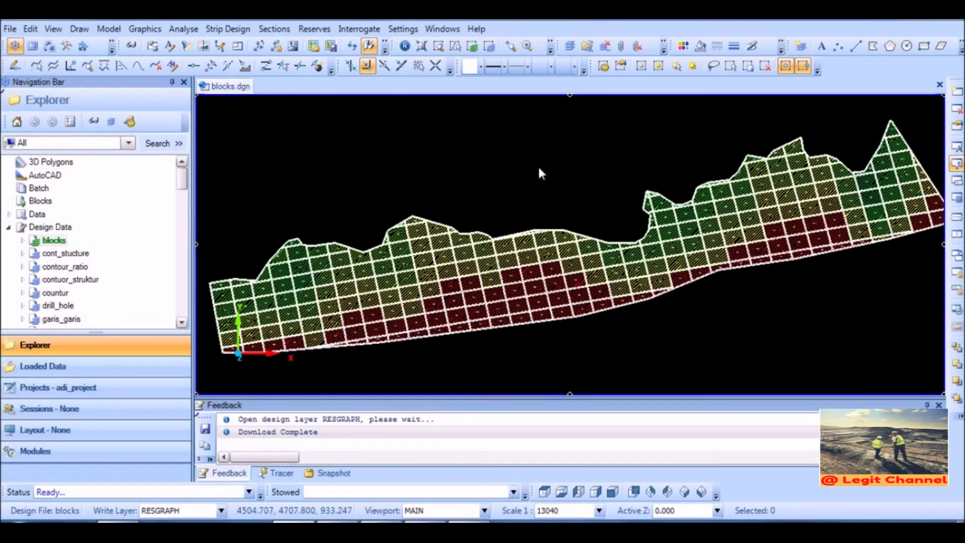
# Step: Display the PIT_DASAR layer of the blocks design file and open it as the write layer
pyautogui.click(23, 242)
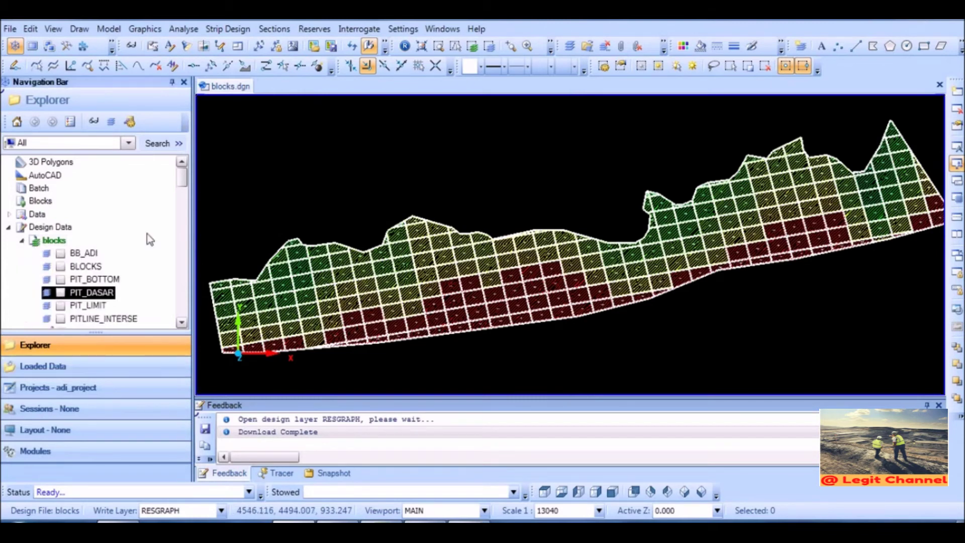
pyautogui.click(182, 323)
pyautogui.click(60, 281)
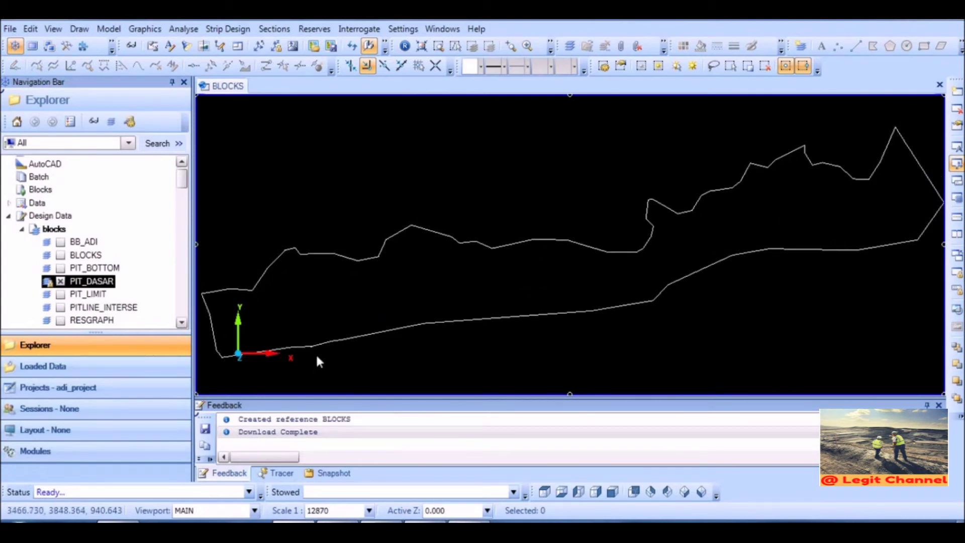
pyautogui.moveTo(406, 273); pyautogui.dragTo(405, 284, button='middle')
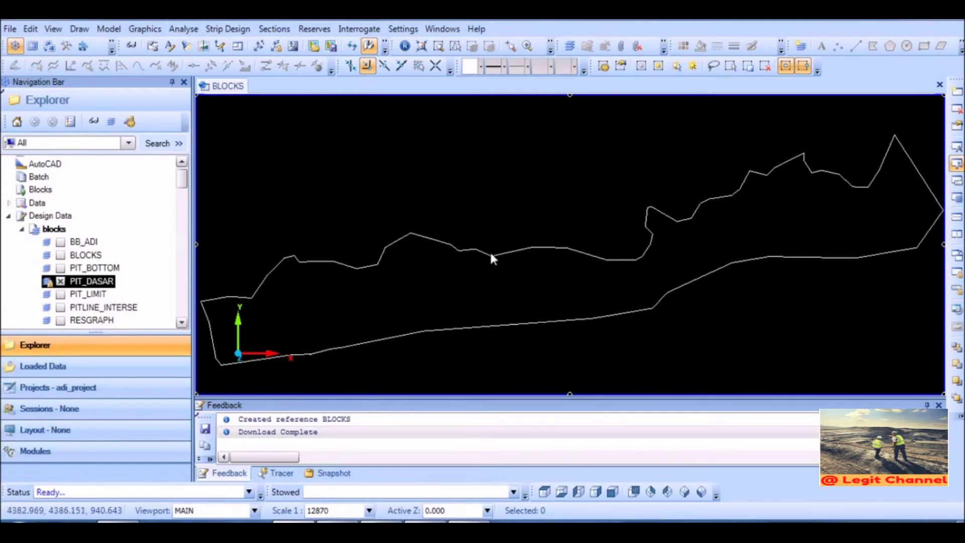
pyautogui.moveTo(490, 253)
pyautogui.rightClick(84, 282)
pyautogui.click(129, 292)
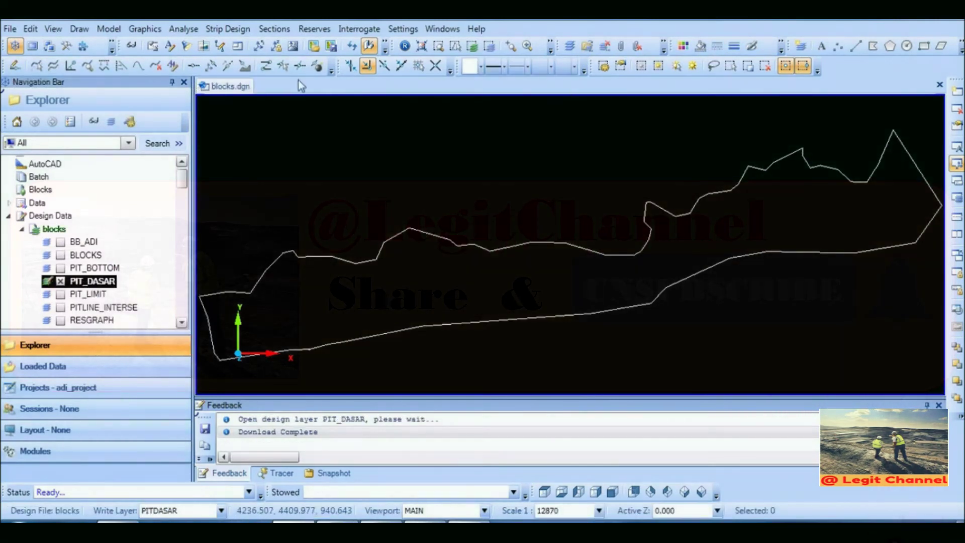
# Step: Start draping graphics elements with schema sch_adi and model type Grid, searching the Pit_Dasar layer of the blocks design file
pyautogui.click(228, 30)
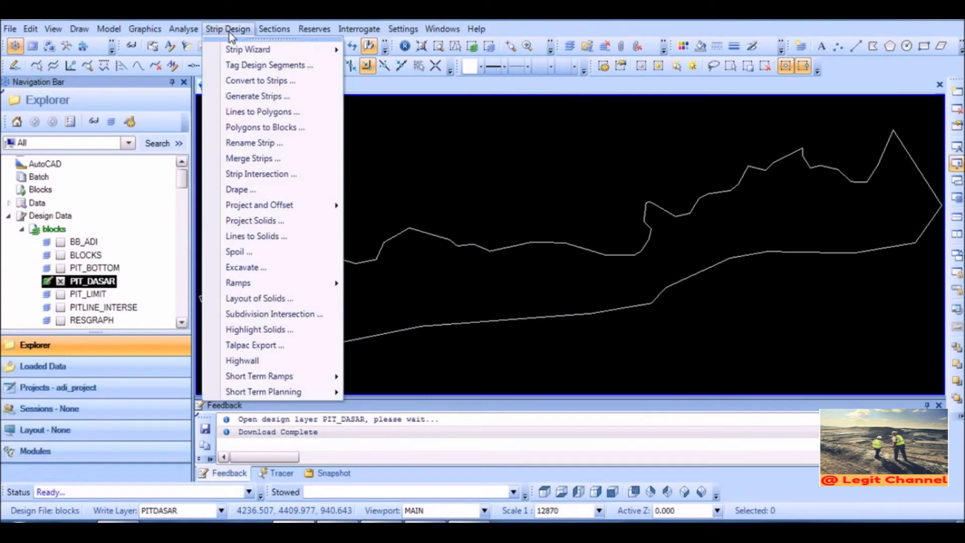
pyautogui.click(241, 190)
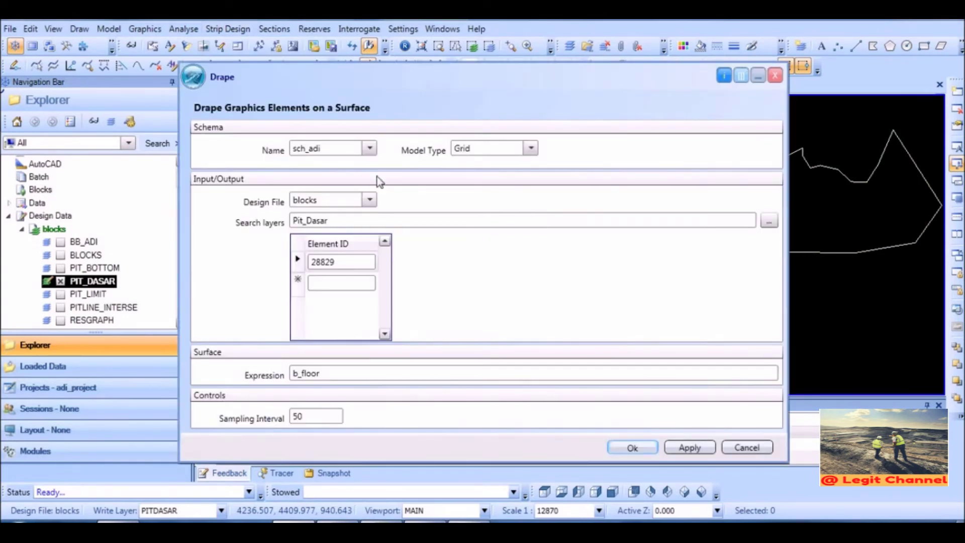
pyautogui.click(369, 148)
pyautogui.click(369, 161)
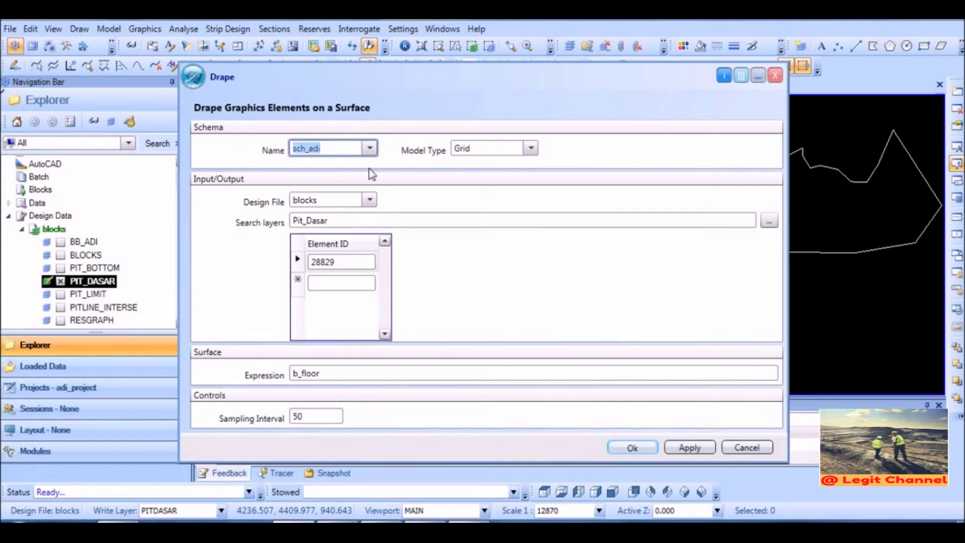
pyautogui.click(530, 149)
pyautogui.click(467, 165)
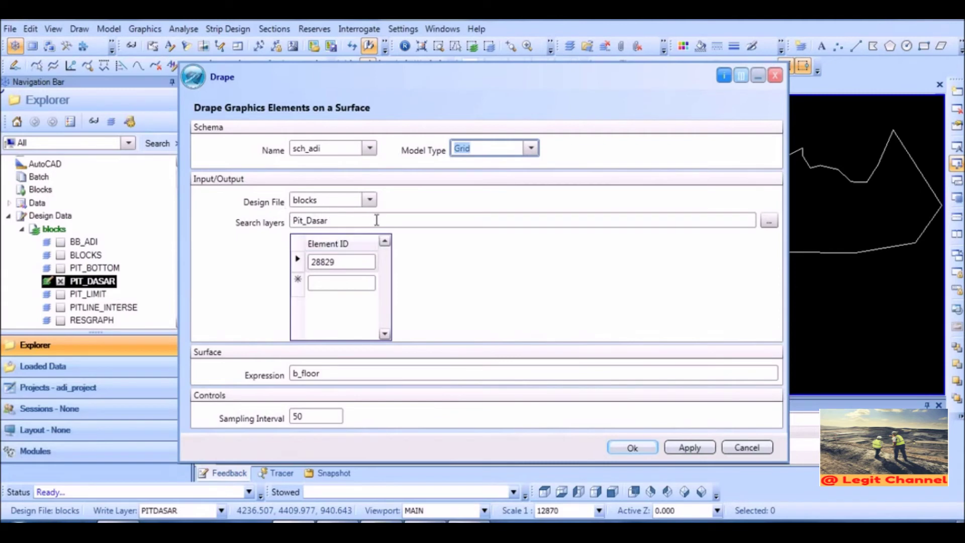
pyautogui.click(779, 246)
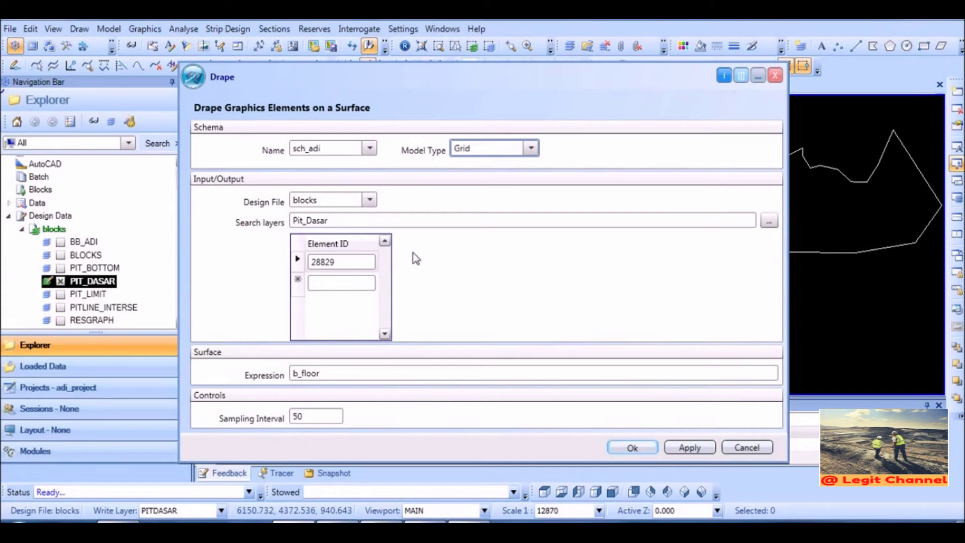
# Step: Pick the pit outline as the element and drape it onto the b_floor surface with a sampling interval of 50
pyautogui.click(339, 263)
pyautogui.press('BackSpace')
pyautogui.rightClick(338, 264)
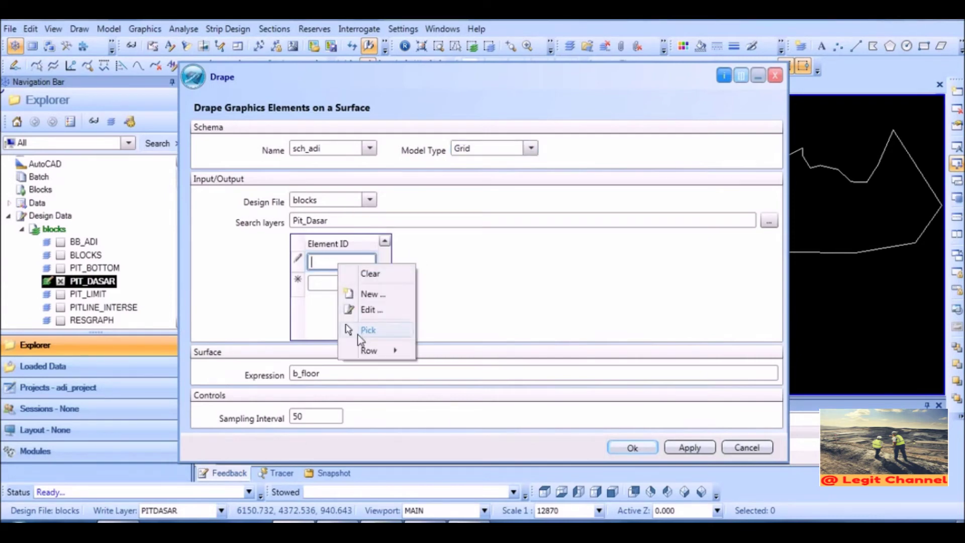
pyautogui.click(361, 328)
pyautogui.click(442, 324)
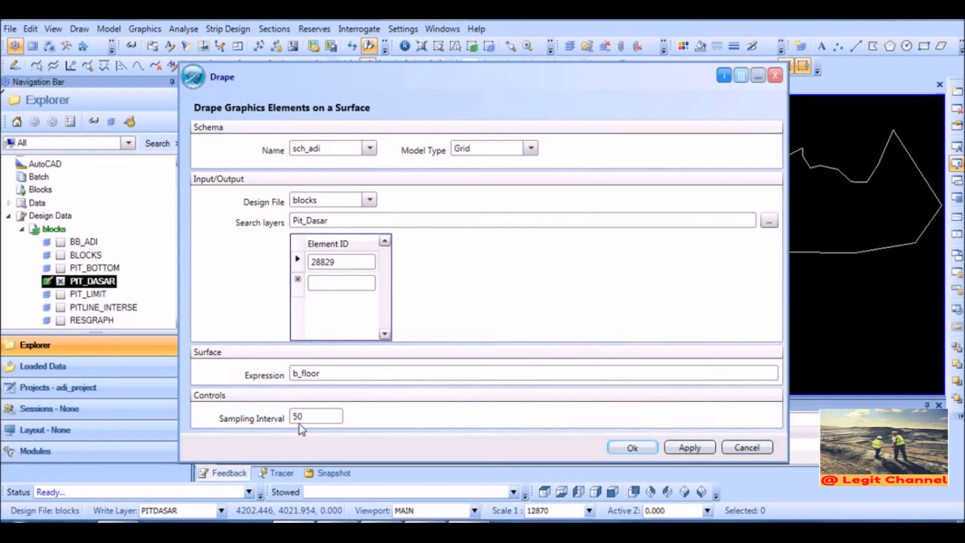
pyautogui.click(632, 447)
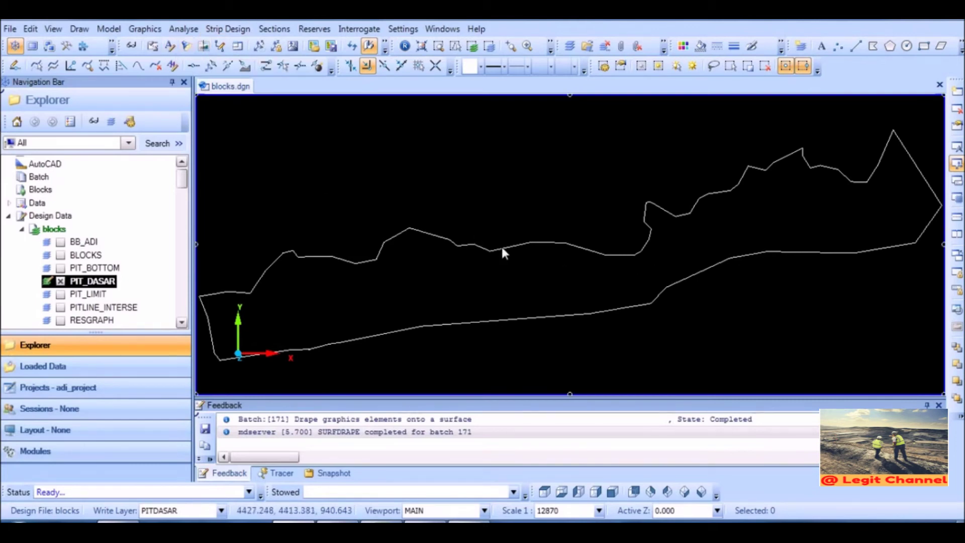
# Step: Tag the pit outline's segments as side wall hw70 and name the strip strip_des
pyautogui.click(219, 33)
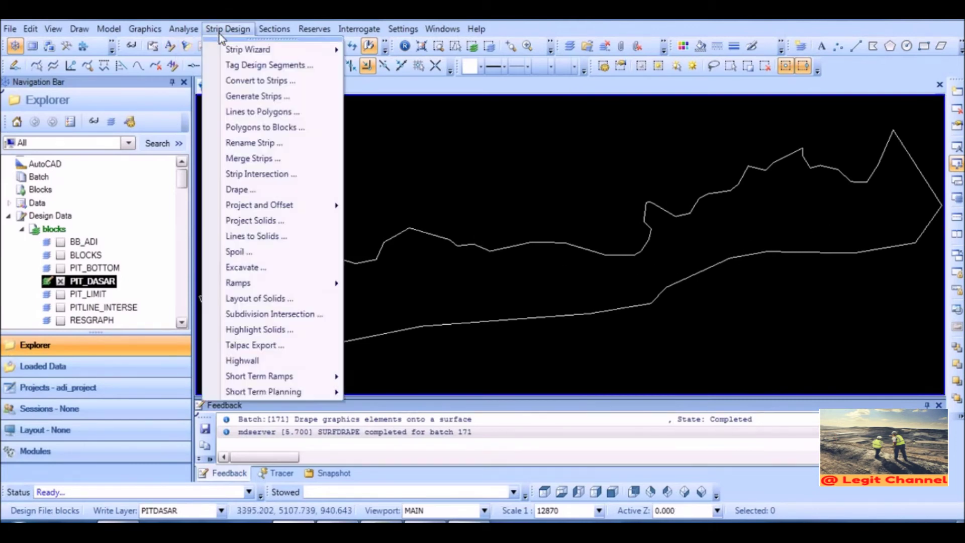
pyautogui.click(265, 65)
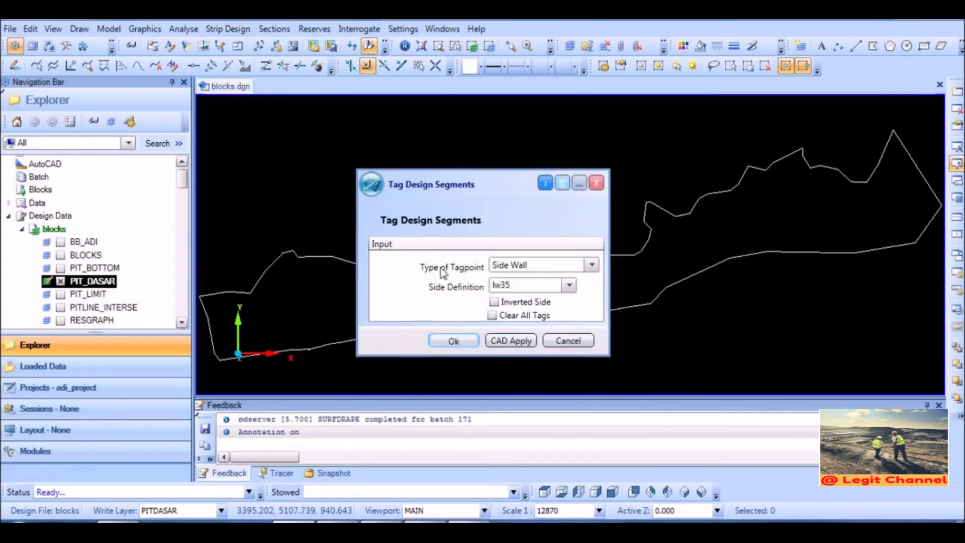
pyautogui.click(569, 286)
pyautogui.click(511, 302)
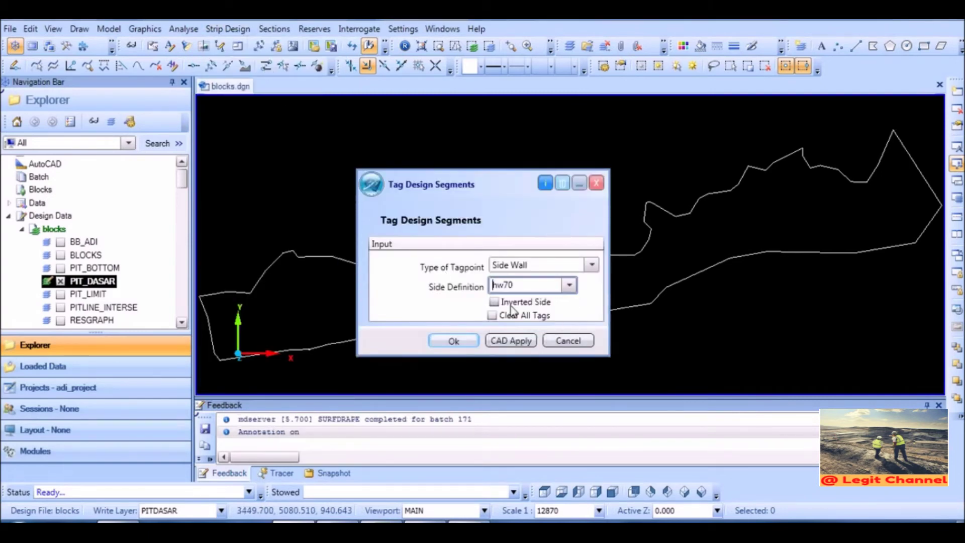
pyautogui.click(518, 341)
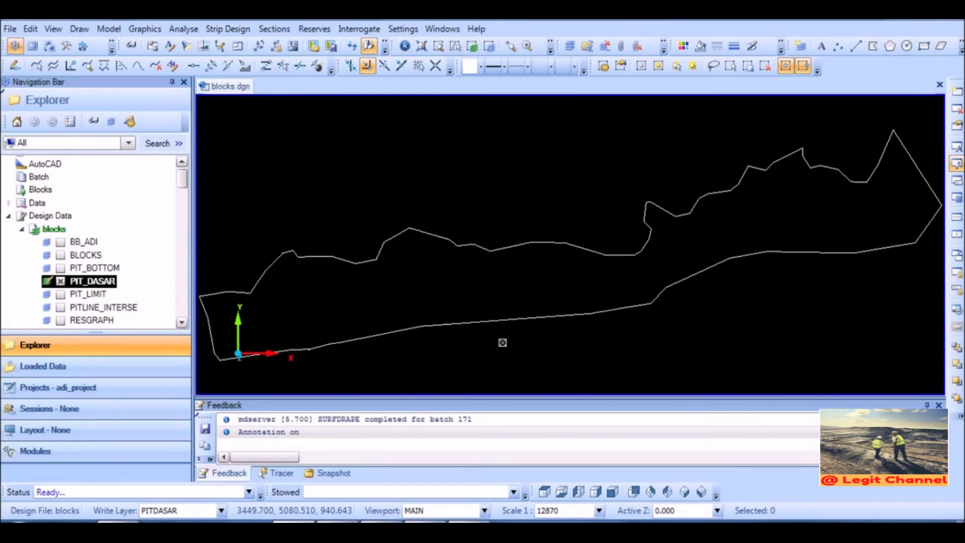
pyautogui.click(701, 272)
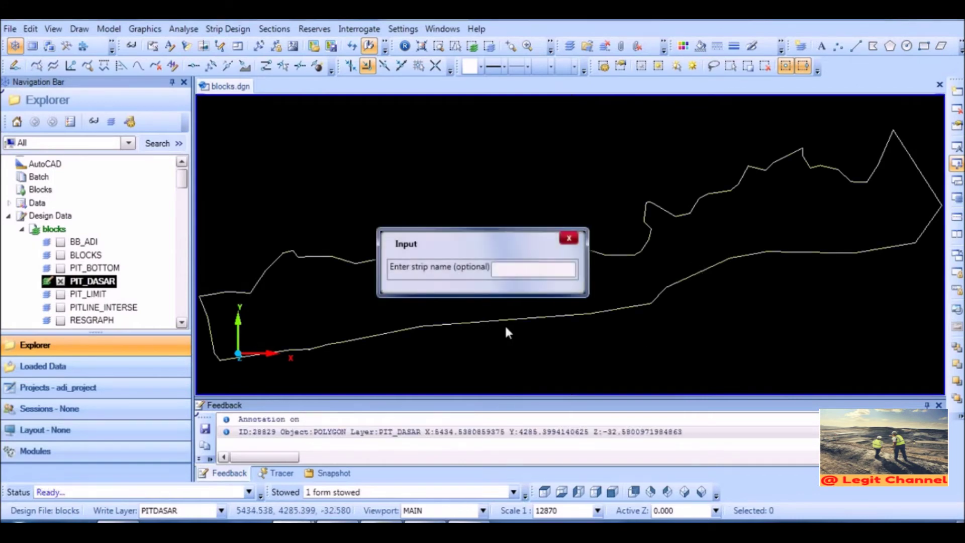
pyautogui.write('strip')
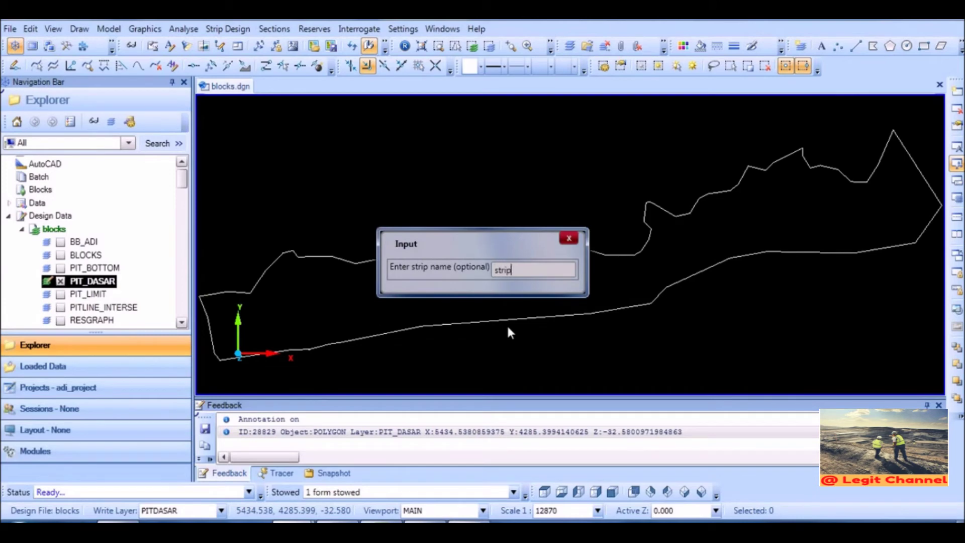
pyautogui.write('_des')
pyautogui.press('Return')
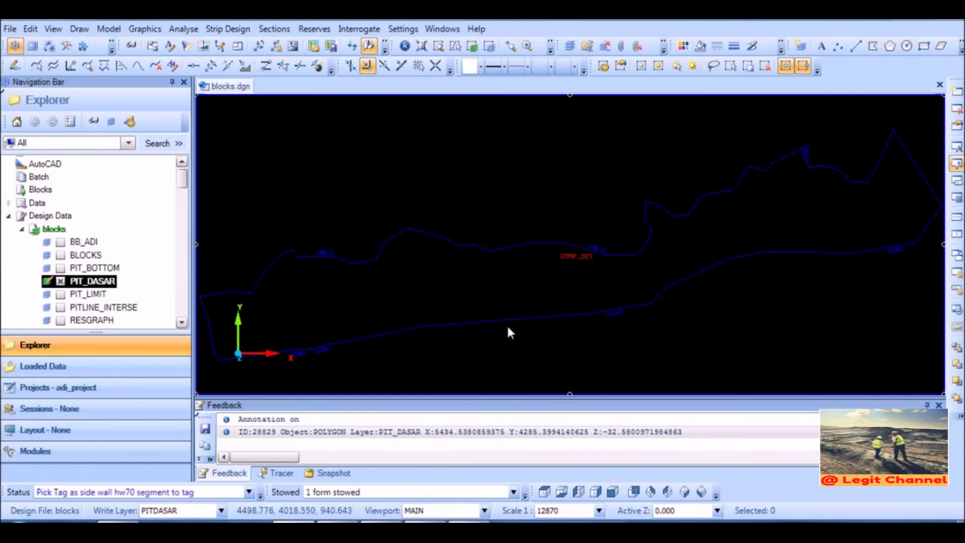
# Step: Tag the pit outline as side wall lw35 from the northeast peak and from the west end of the northern boundary
pyautogui.rightClick(553, 290)
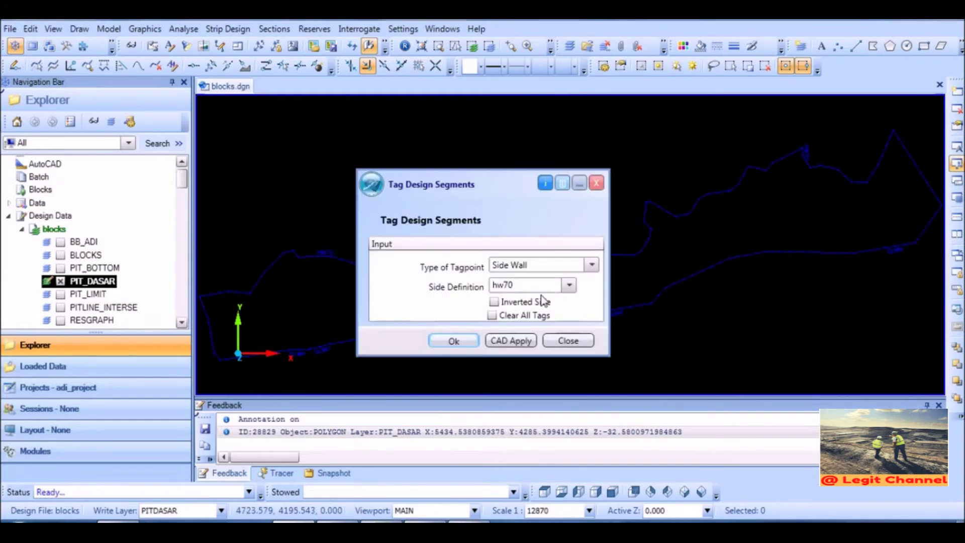
pyautogui.click(569, 285)
pyautogui.click(502, 314)
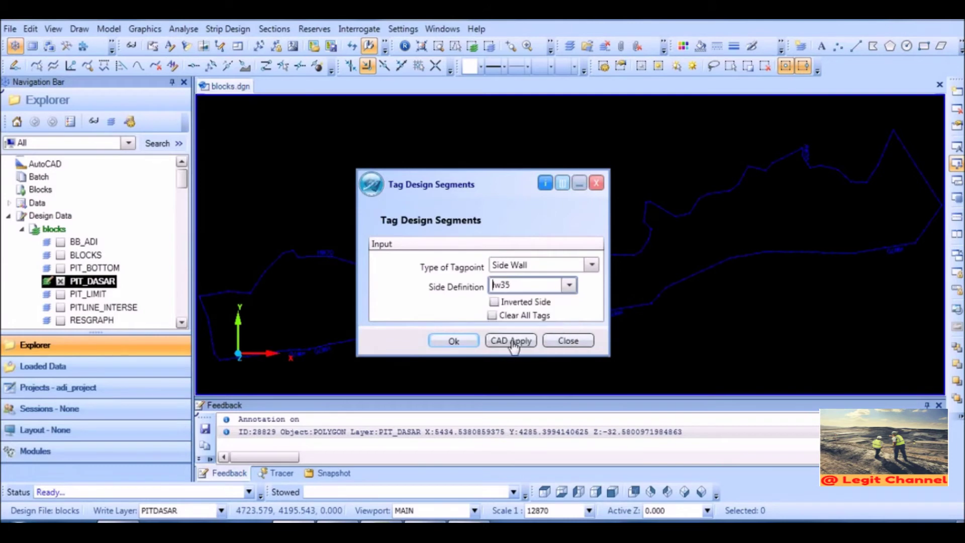
pyautogui.click(512, 341)
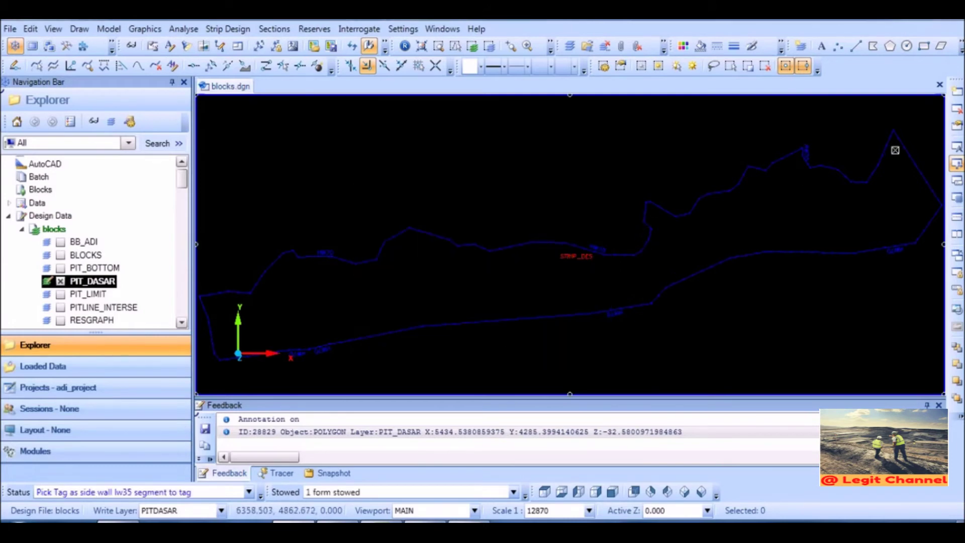
pyautogui.click(884, 146)
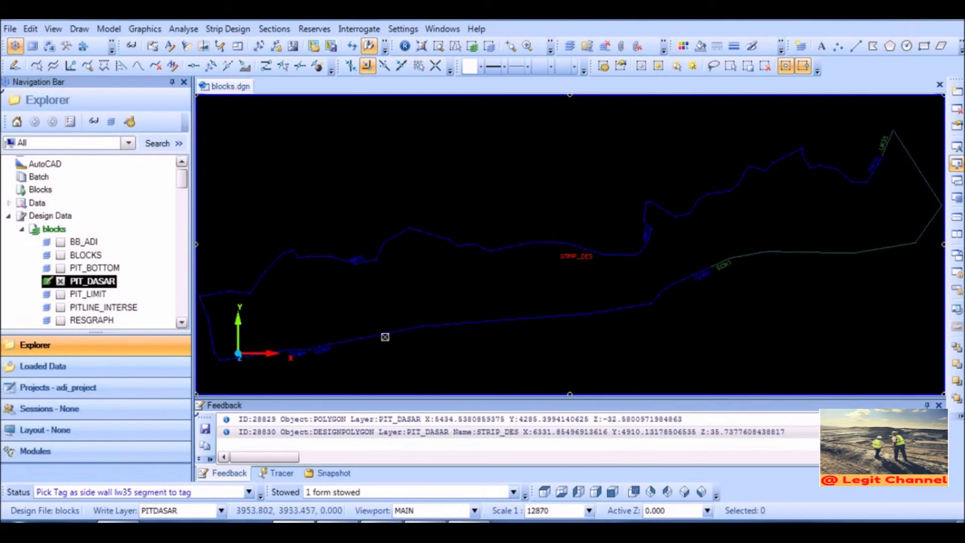
pyautogui.click(210, 293)
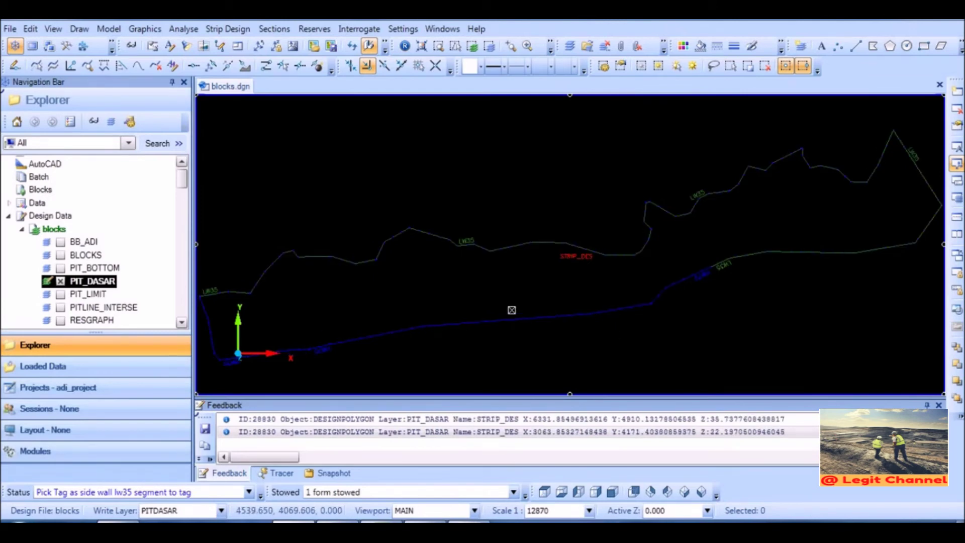
# Step: Tag the pit outline's eastern and southern segments as side wall hw70 from the northeast peak, and finish tagging
pyautogui.rightClick(450, 315)
pyautogui.click(569, 285)
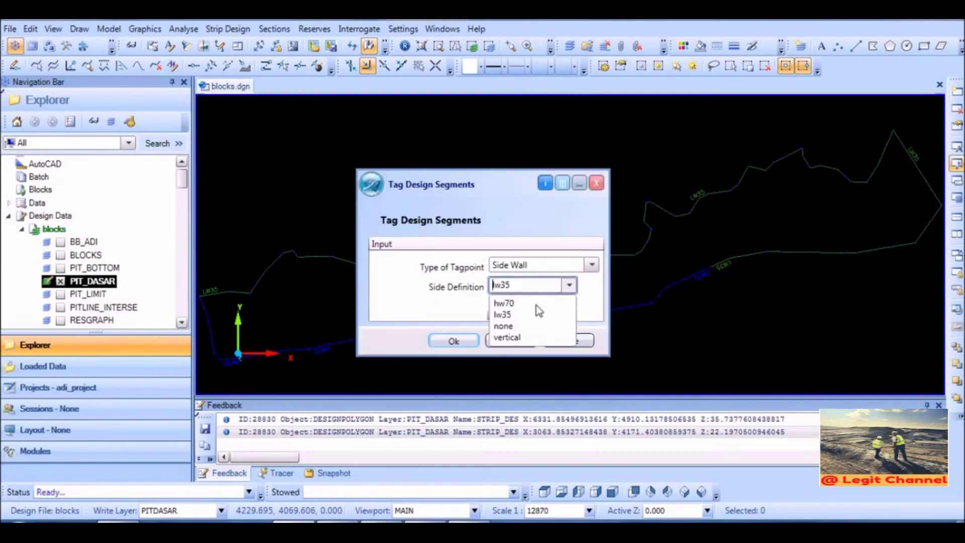
pyautogui.click(529, 307)
pyautogui.click(510, 341)
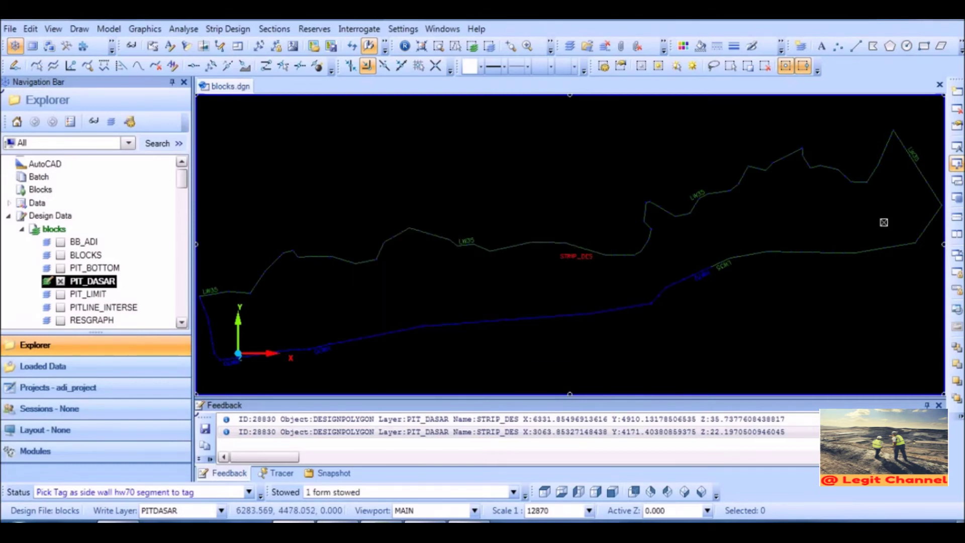
pyautogui.click(894, 138)
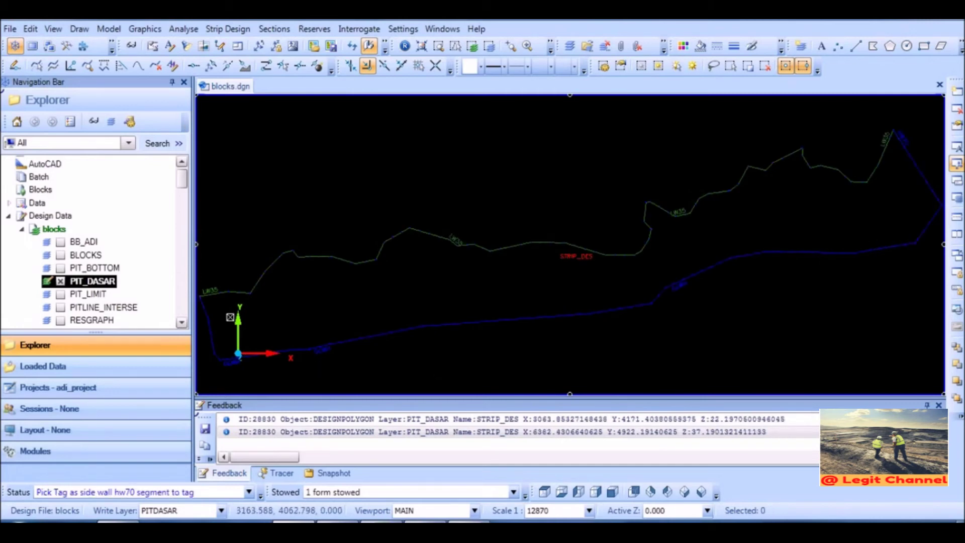
pyautogui.rightClick(326, 328)
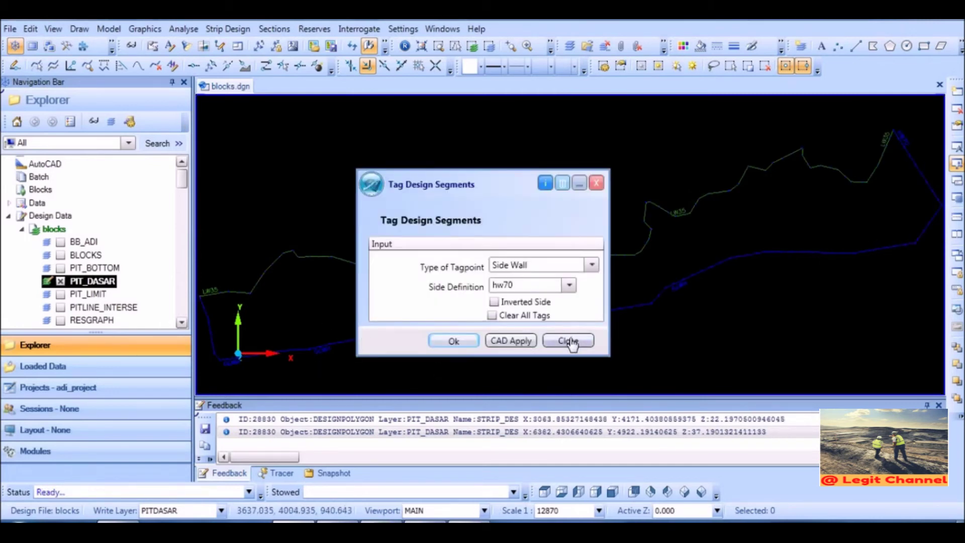
pyautogui.click(569, 340)
pyautogui.moveTo(448, 305); pyautogui.dragTo(533, 291, button='middle')
pyautogui.scroll(5, 306, 283)
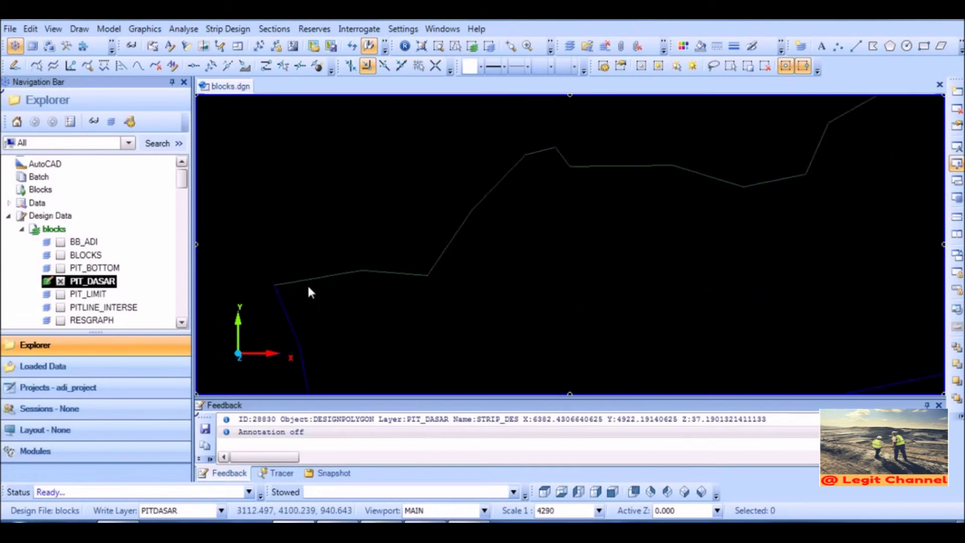
pyautogui.scroll(-5, 553, 282)
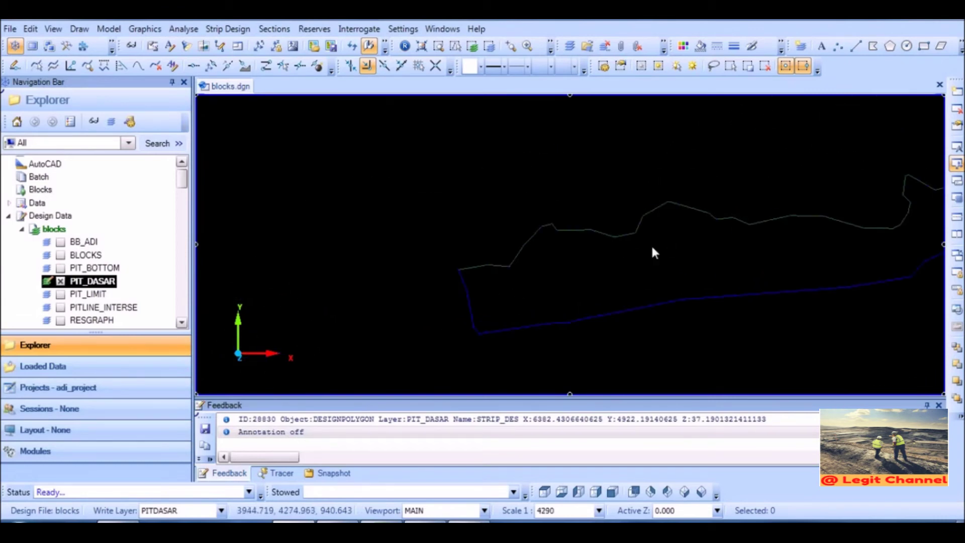
pyautogui.moveTo(771, 242)
pyautogui.mouseDown(button='middle')
pyautogui.moveTo(479, 296)
pyautogui.moveTo(727, 264)
pyautogui.mouseUp(button='middle')
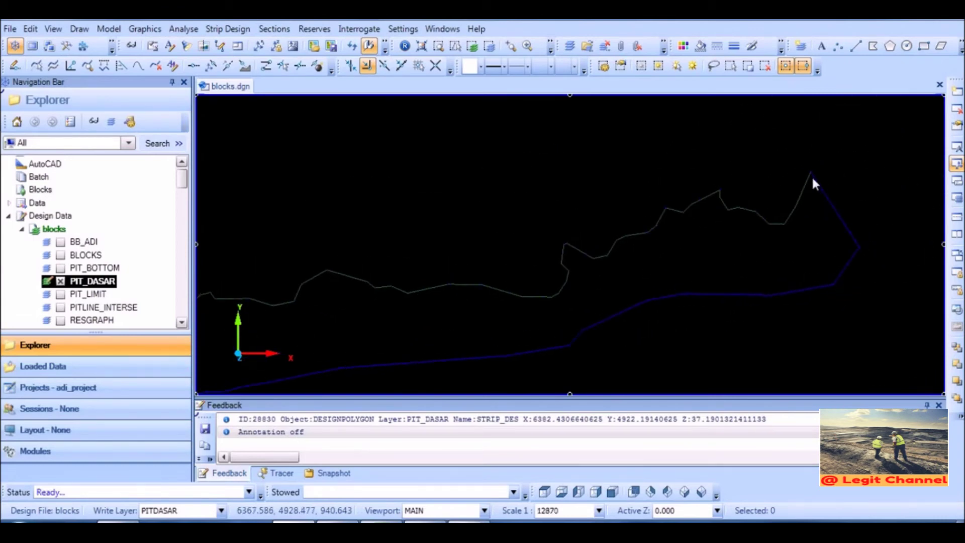
pyautogui.scroll(5, 811, 174)
pyautogui.scroll(-5, 811, 174)
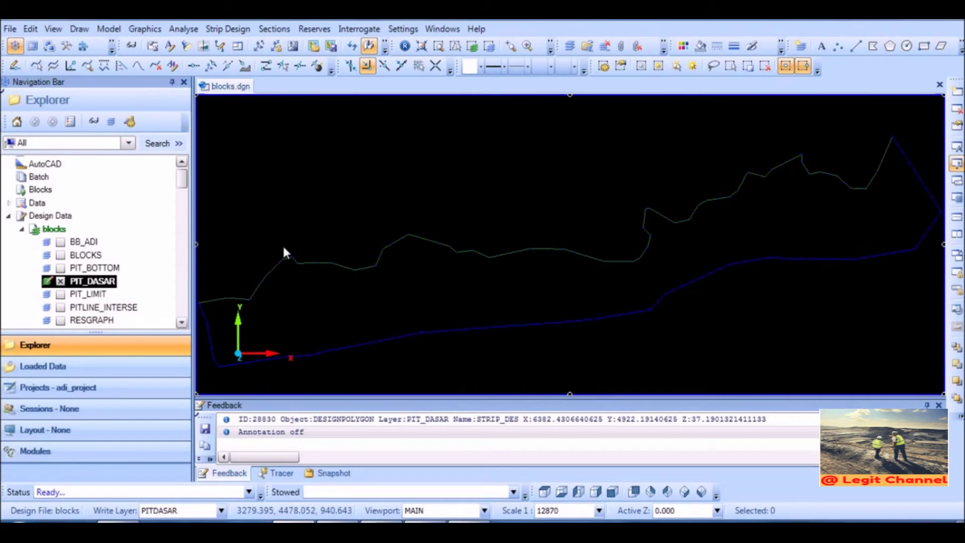
# Step: Create a new Bench/Level spec category under Specs to open its definition form
pyautogui.moveTo(184, 189); pyautogui.dragTo(182, 245)
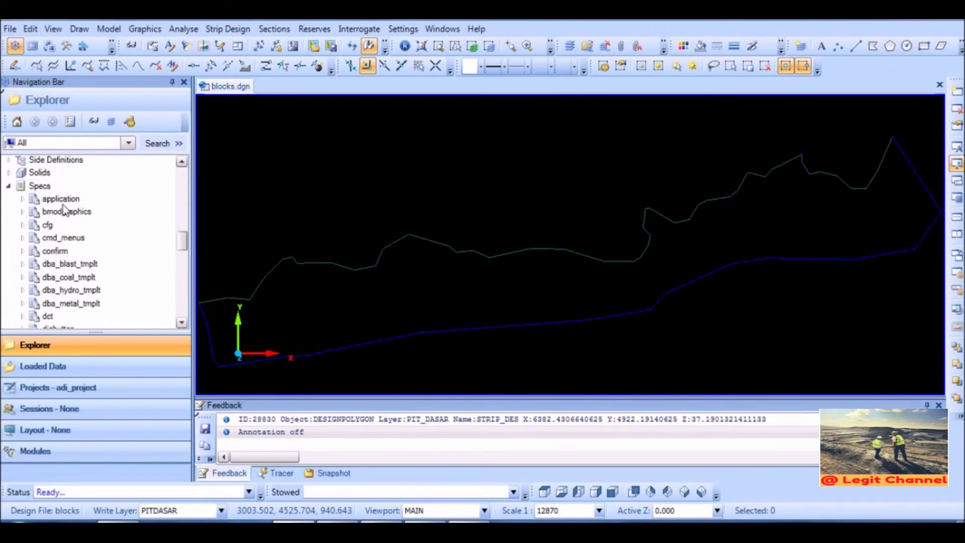
pyautogui.click(41, 187)
pyautogui.rightClick(40, 188)
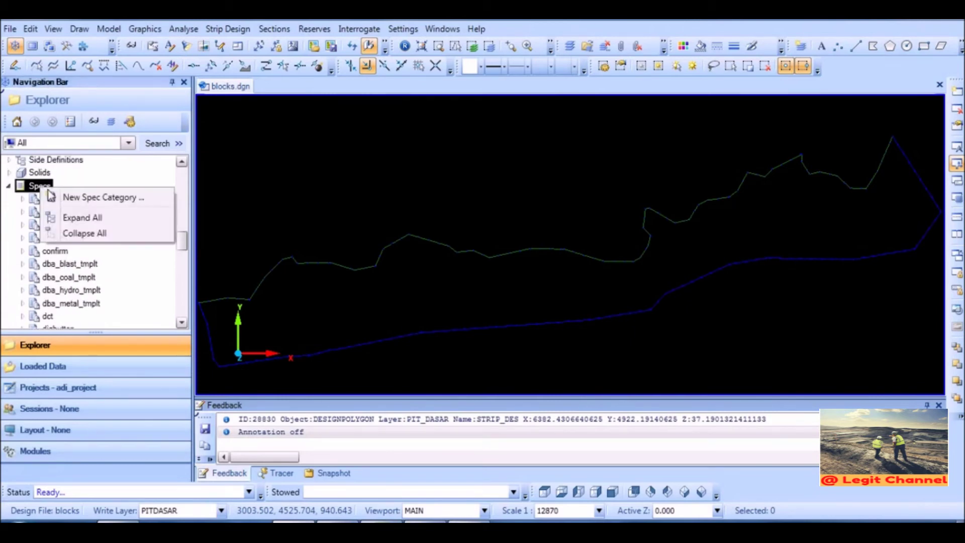
pyautogui.click(95, 198)
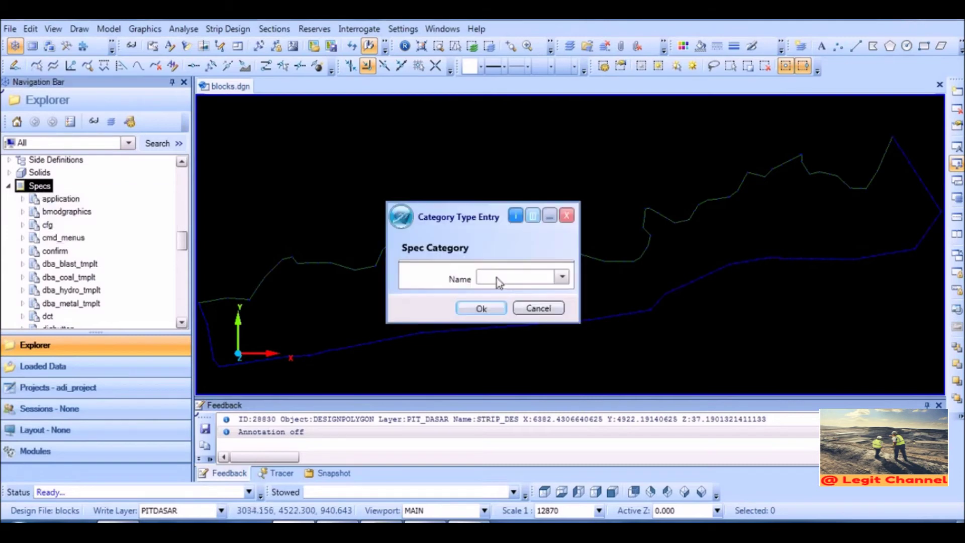
pyautogui.click(561, 276)
pyautogui.click(493, 307)
pyautogui.click(478, 307)
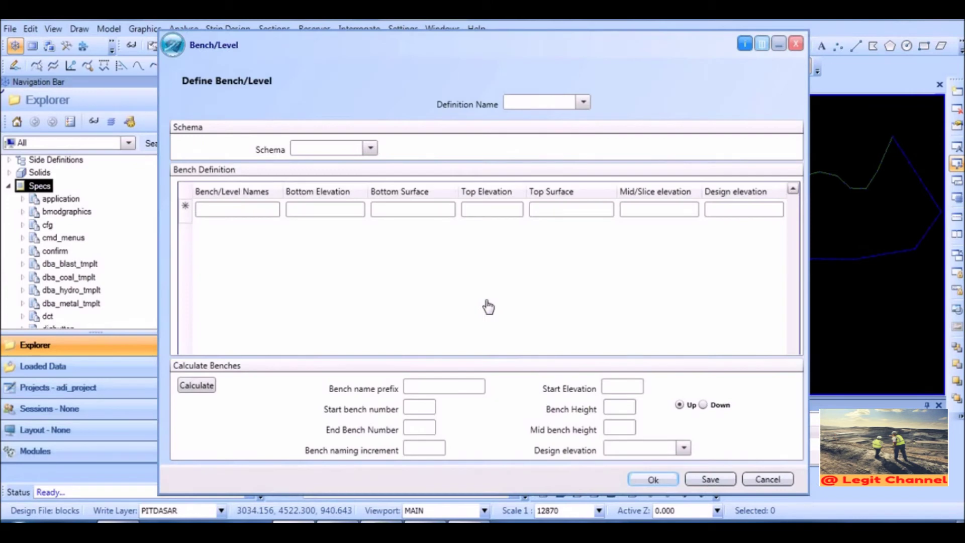
# Step: Name the bench definition bench_01 and assign it the sch_adi schema
pyautogui.click(529, 106)
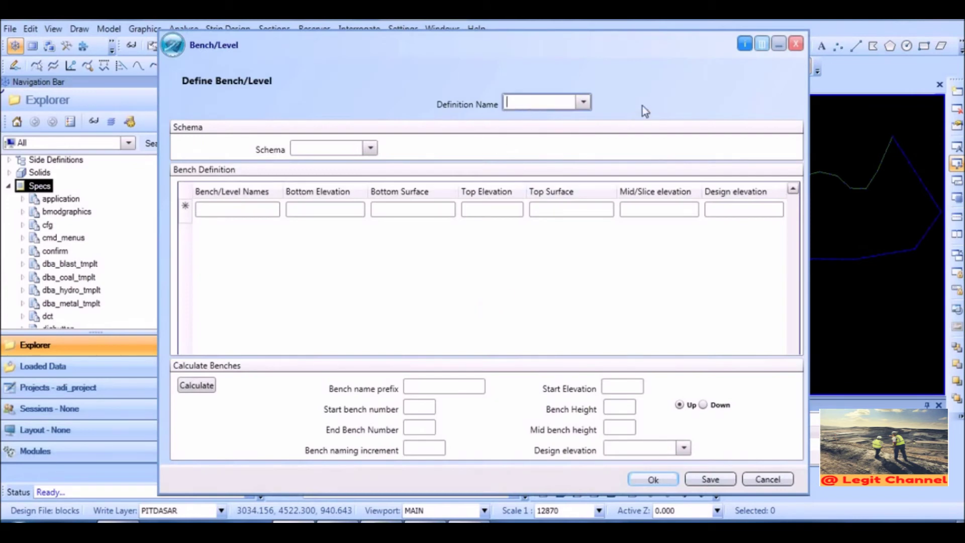
pyautogui.write('bench_01')
pyautogui.click(370, 148)
pyautogui.click(323, 170)
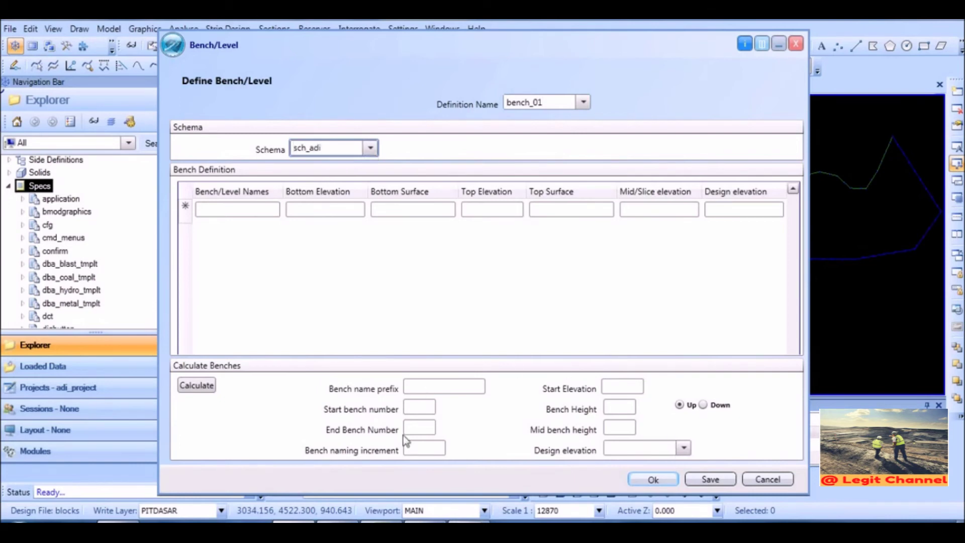
# Step: Set the bench name prefix to B, start bench number 200, end bench number 10 and naming increment -10
pyautogui.click(431, 387)
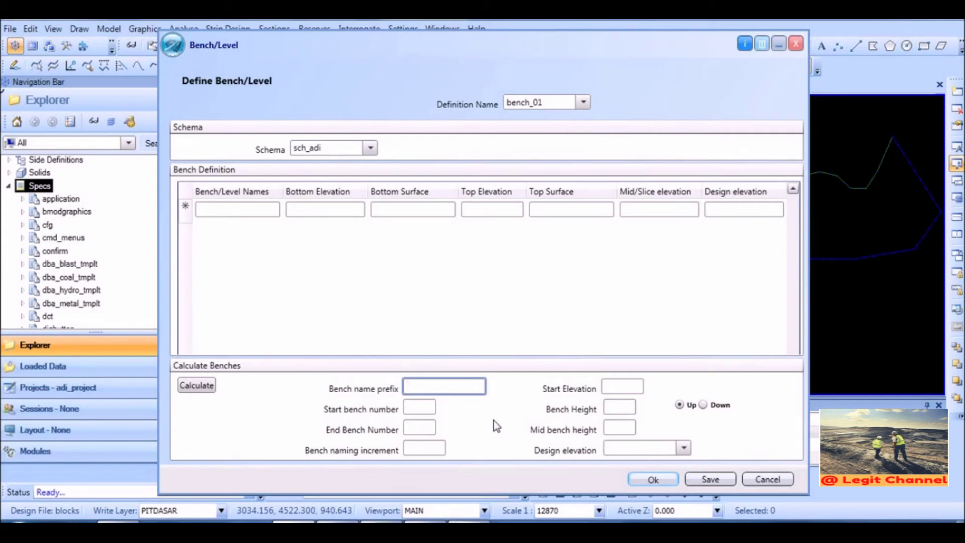
pyautogui.click(433, 411)
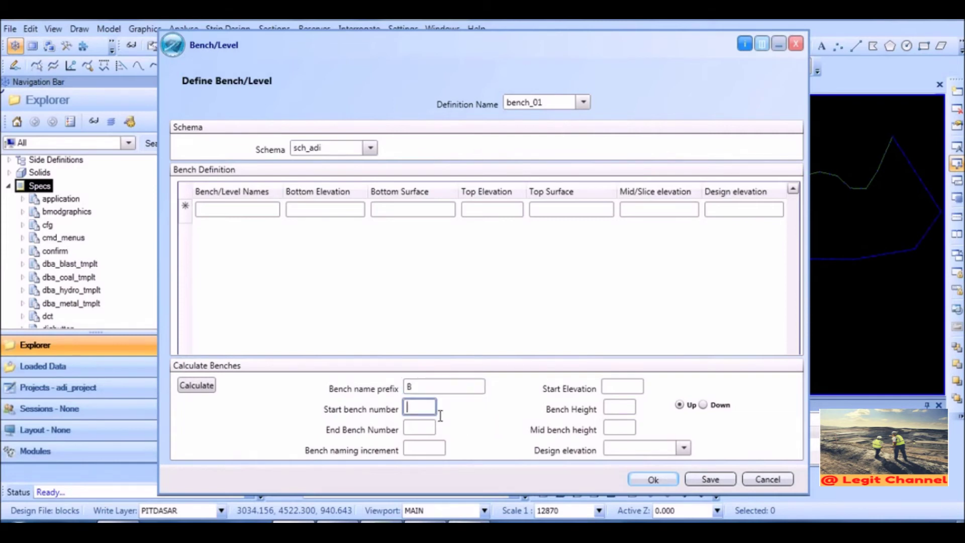
pyautogui.write('200')
pyautogui.click(428, 428)
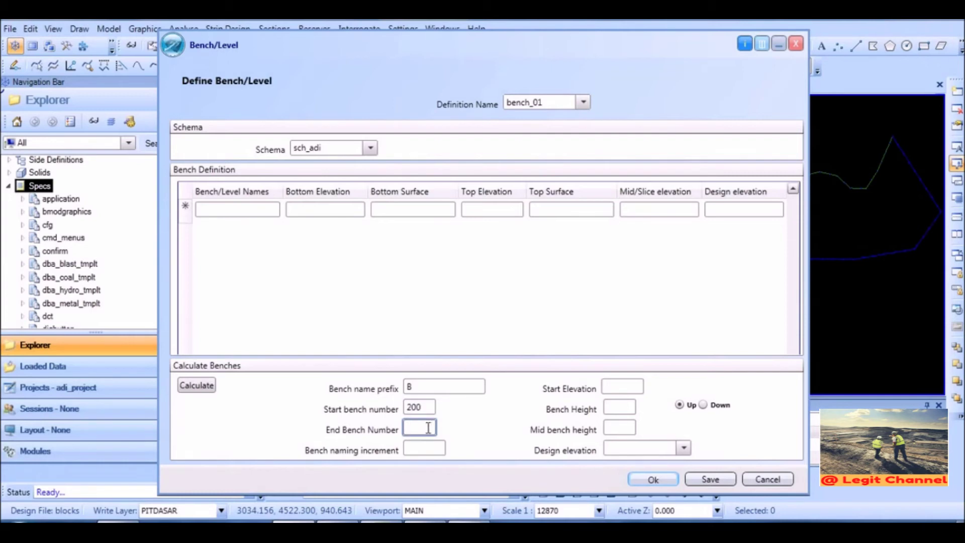
pyautogui.click(421, 449)
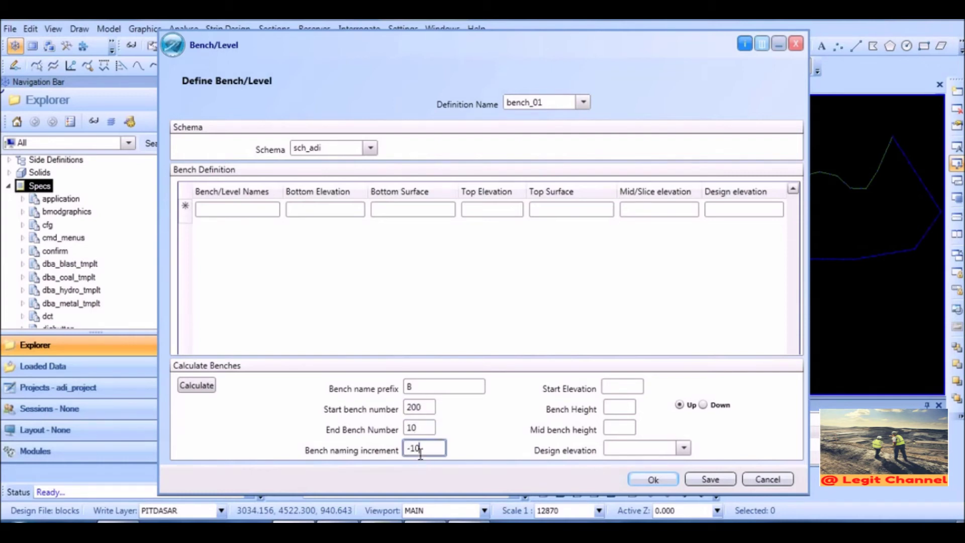
# Step: Calculate and accept upward benches from start elevation 0 with bench height 10, mid bench height 5 and design elevation BOTTOM
pyautogui.click(629, 388)
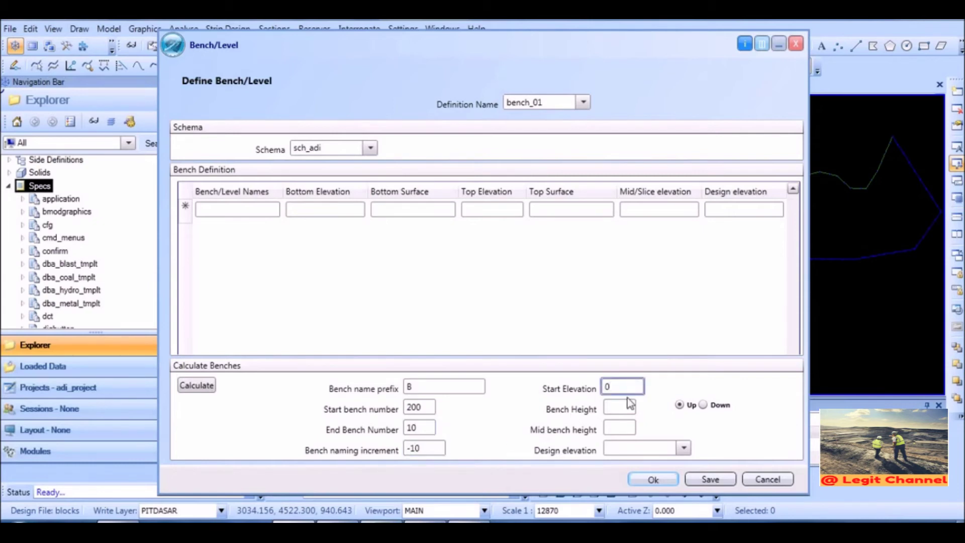
pyautogui.click(613, 410)
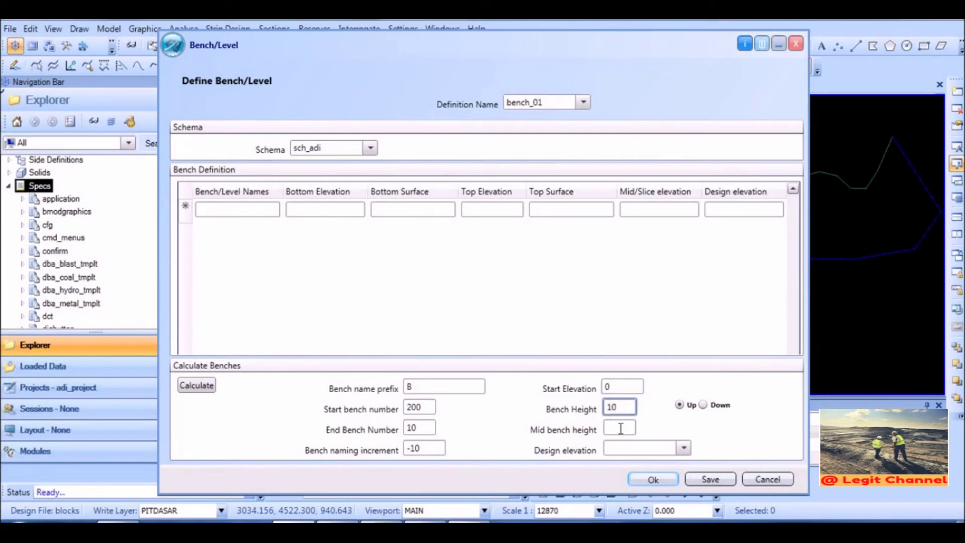
pyautogui.click(621, 429)
pyautogui.write('5')
pyautogui.click(684, 448)
pyautogui.click(638, 476)
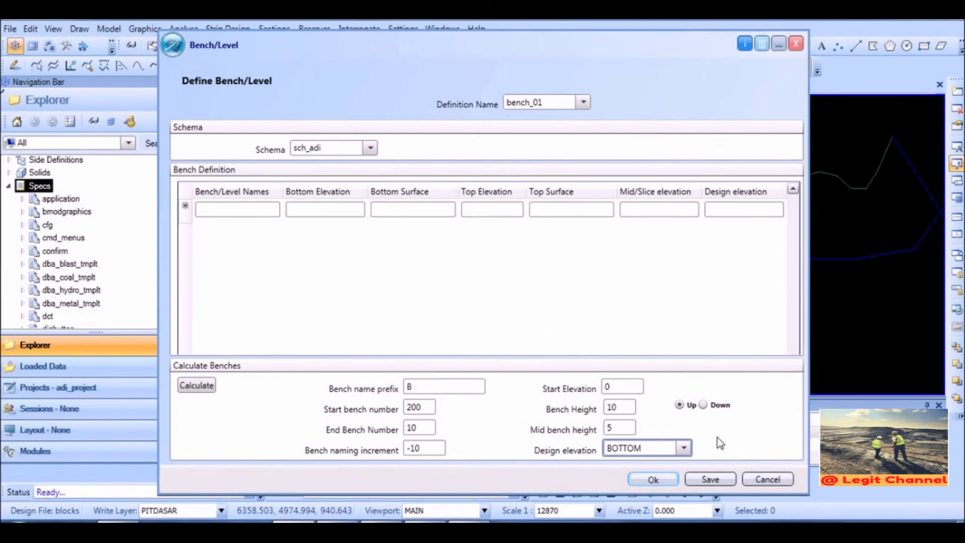
pyautogui.click(196, 385)
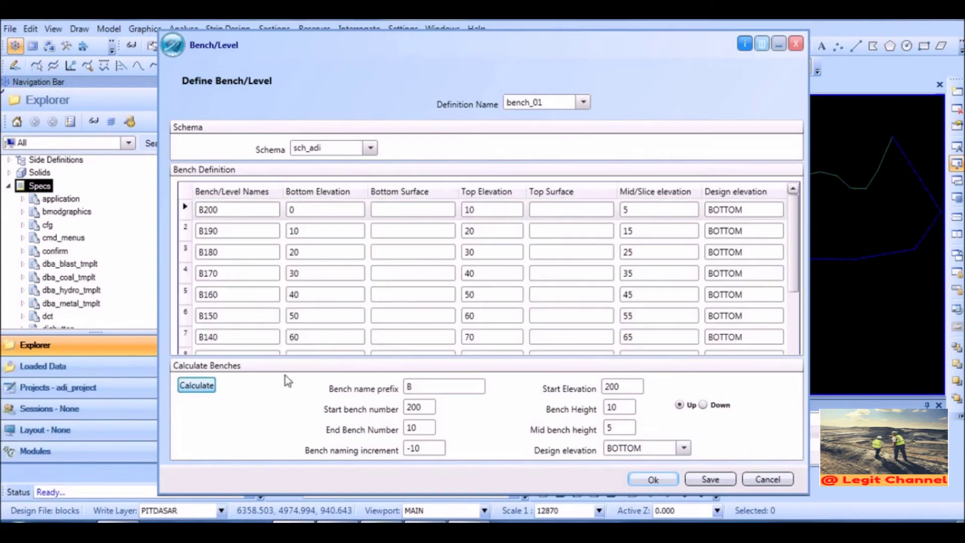
pyautogui.click(652, 480)
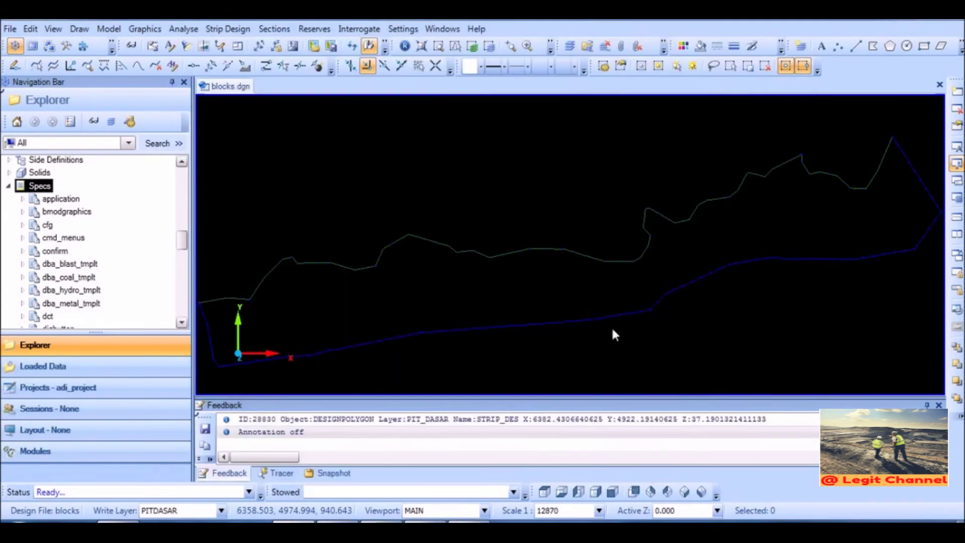
# Step: Open the strip design Insert Ramp settings for adding a ramp to the pit outline
pyautogui.moveTo(421, 292); pyautogui.dragTo(424, 247, button='middle')
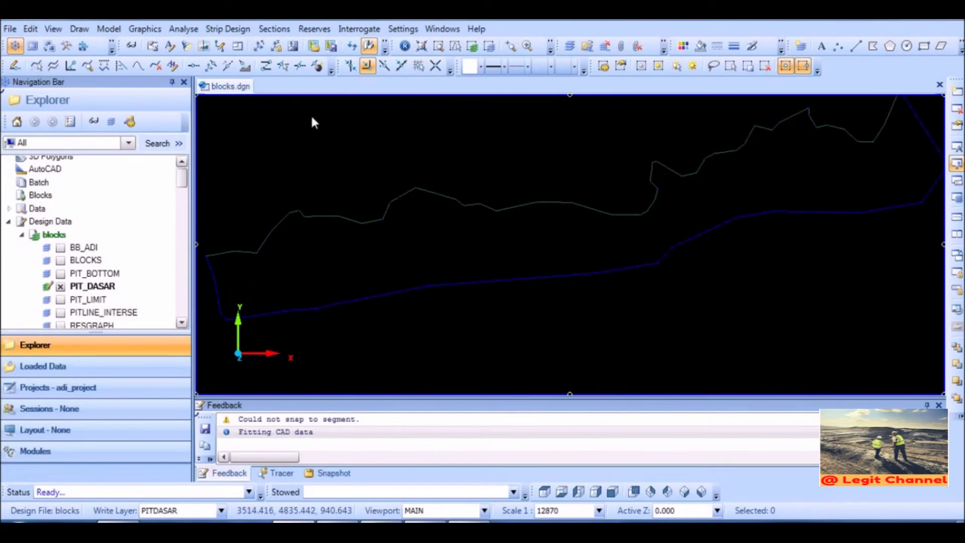
pyautogui.click(227, 30)
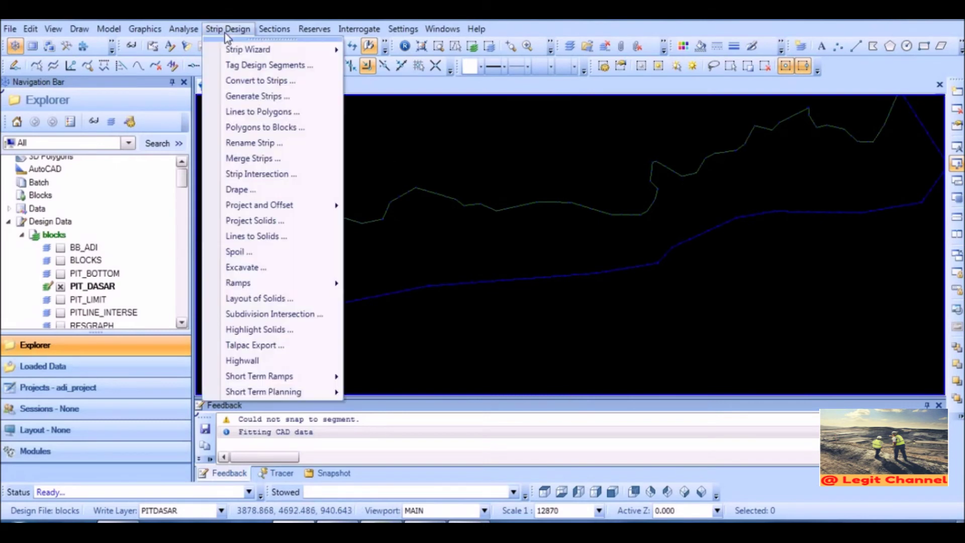
pyautogui.moveTo(297, 283)
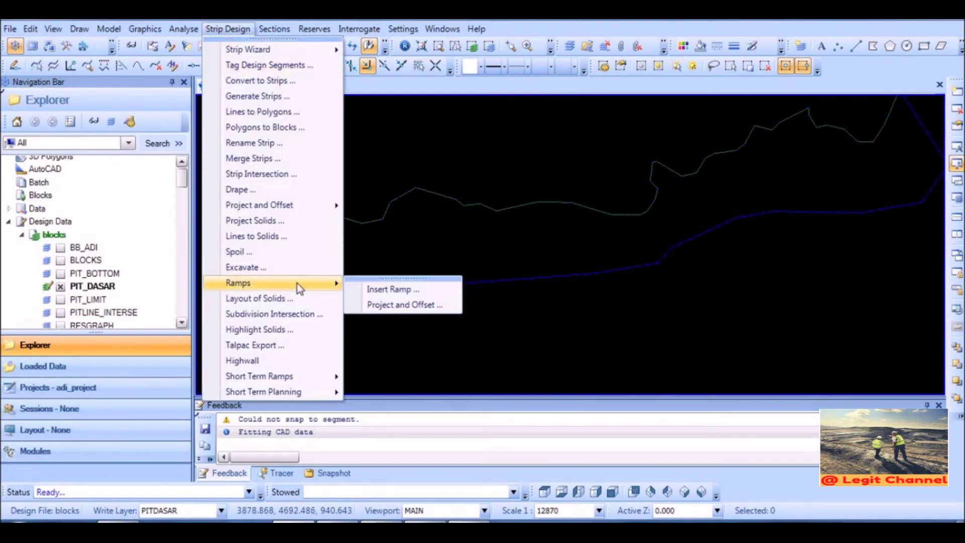
pyautogui.click(394, 290)
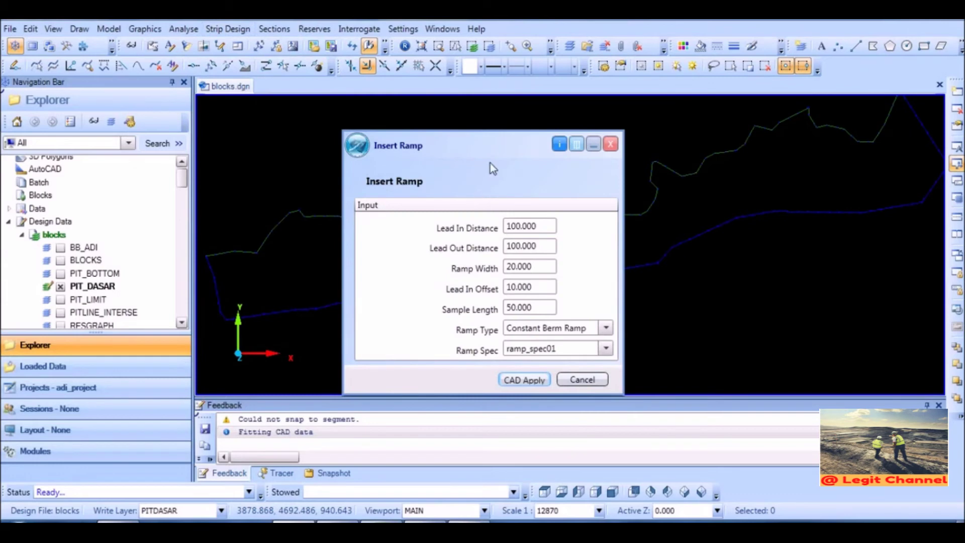
pyautogui.moveTo(491, 144); pyautogui.dragTo(473, 129)
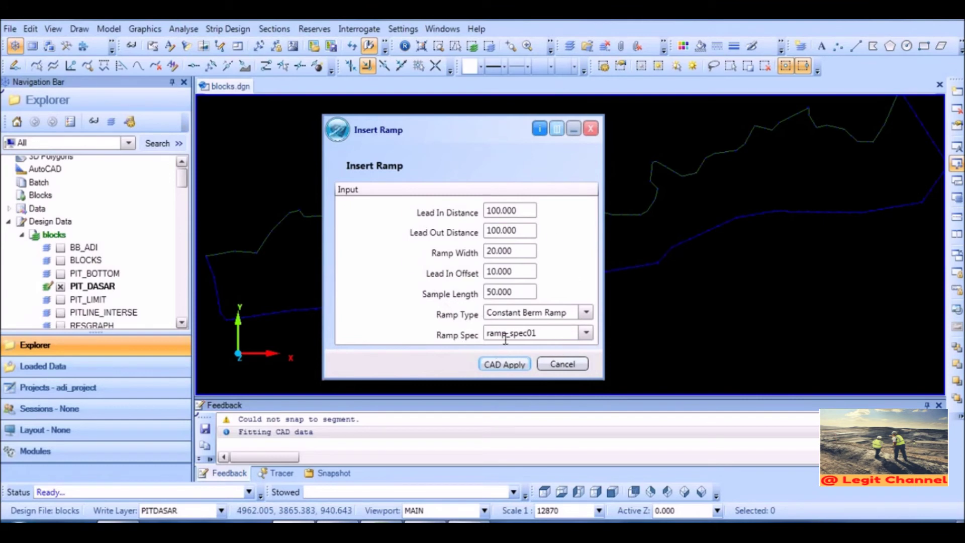
# Step: Review the ramp width and sample length settings and choose Constant Berm Ramp as the ramp type
pyautogui.click(498, 250)
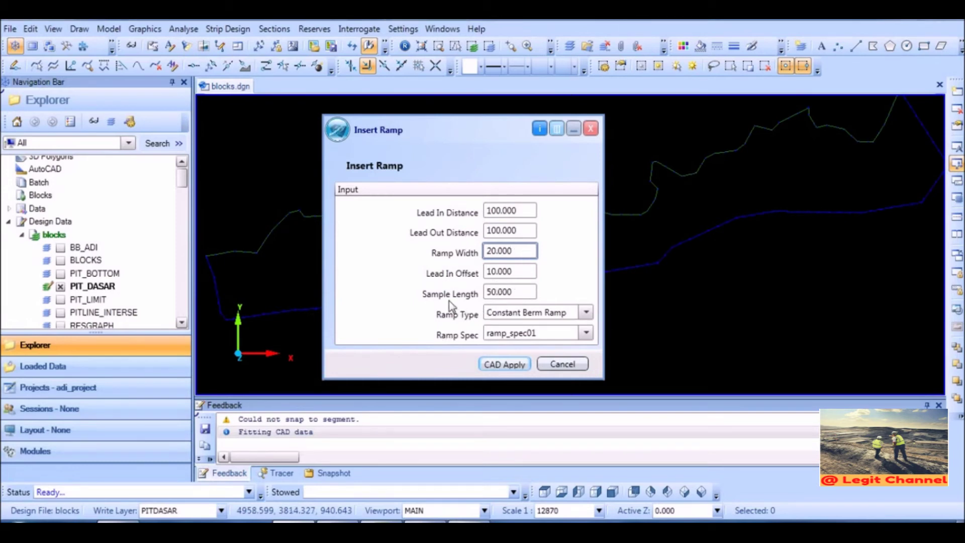
pyautogui.click(497, 295)
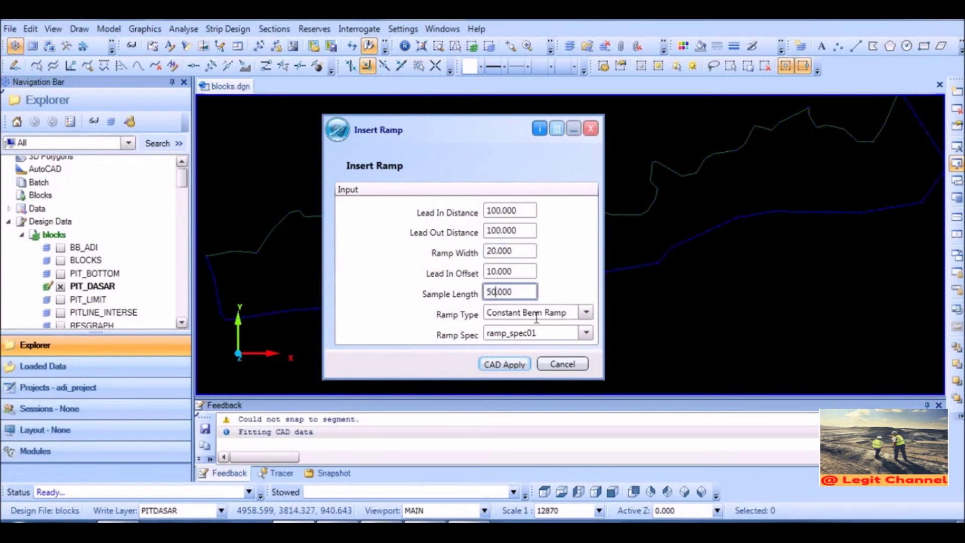
pyautogui.click(586, 312)
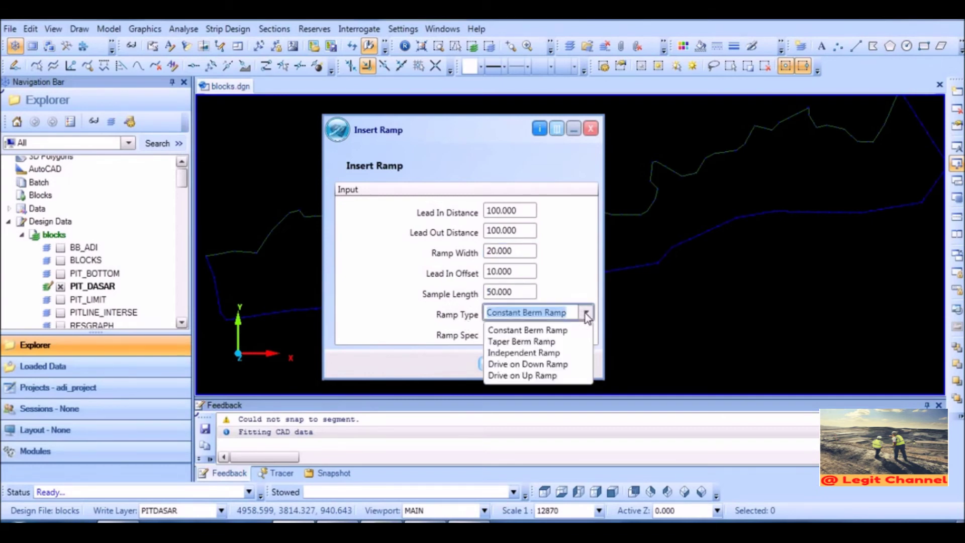
pyautogui.click(520, 331)
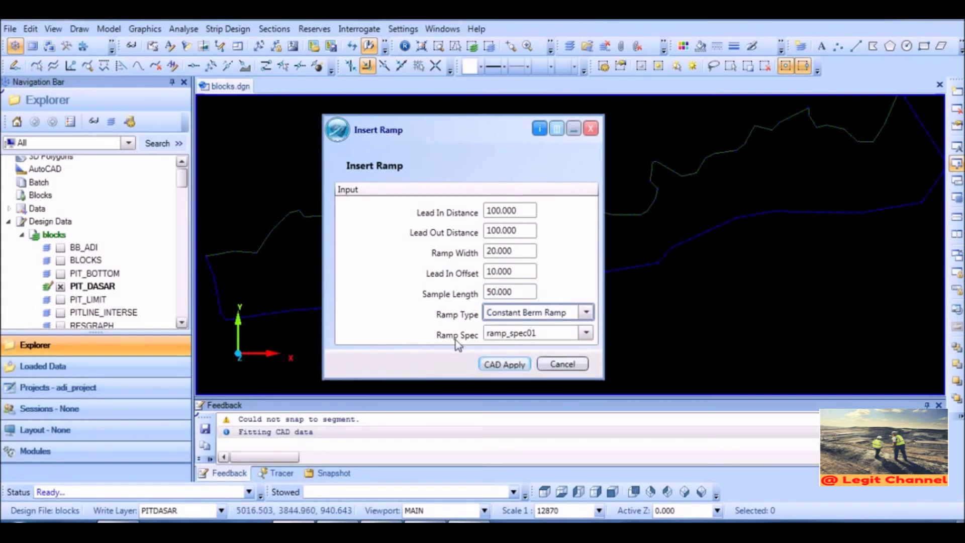
# Step: Open the ramp definition form from the ramp spec, load the ramp_spec01 definition and accept it
pyautogui.rightClick(556, 333)
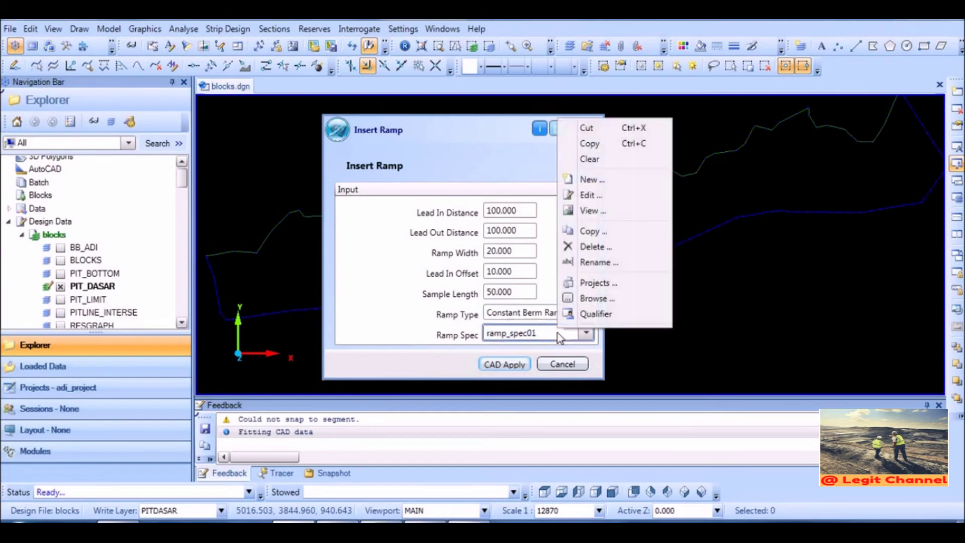
pyautogui.click(588, 180)
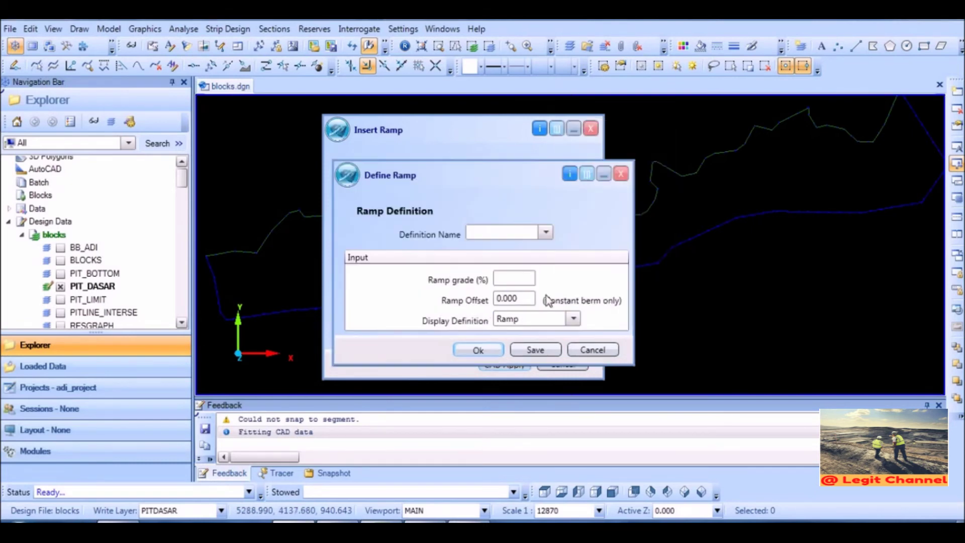
pyautogui.click(544, 231)
pyautogui.click(497, 250)
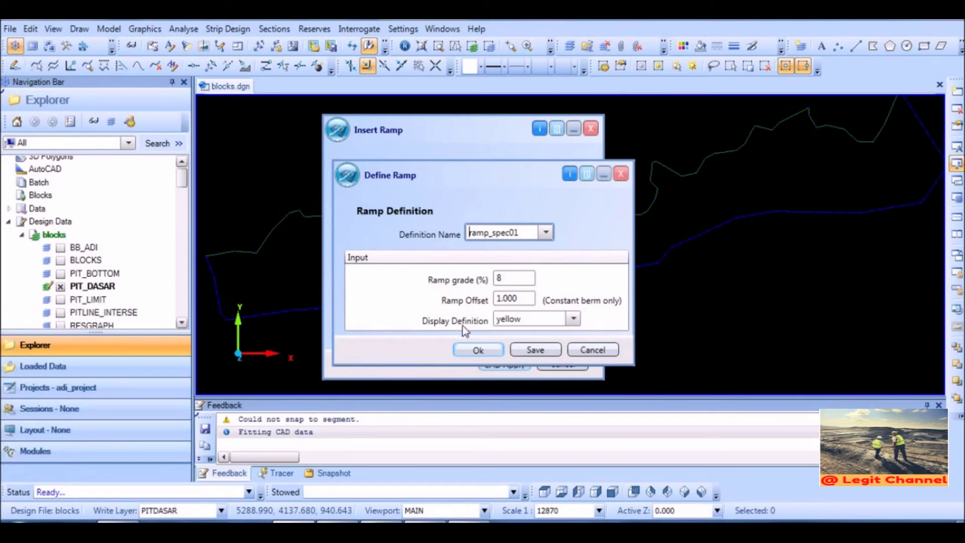
pyautogui.click(478, 350)
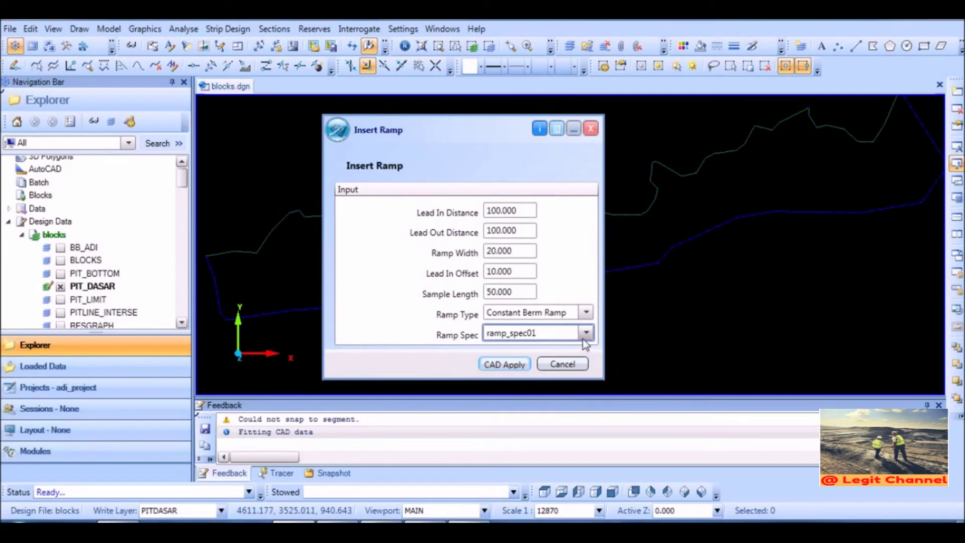
# Step: Apply the ramp settings and insert the ramp at a point on the lower edge of the PIT_DASAR polygon
pyautogui.click(492, 363)
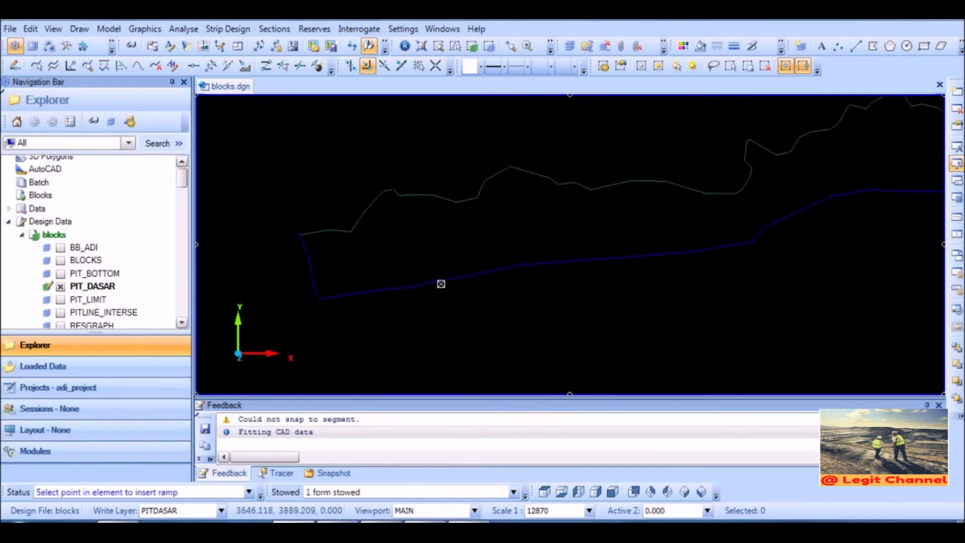
pyautogui.scroll(3, 441, 279)
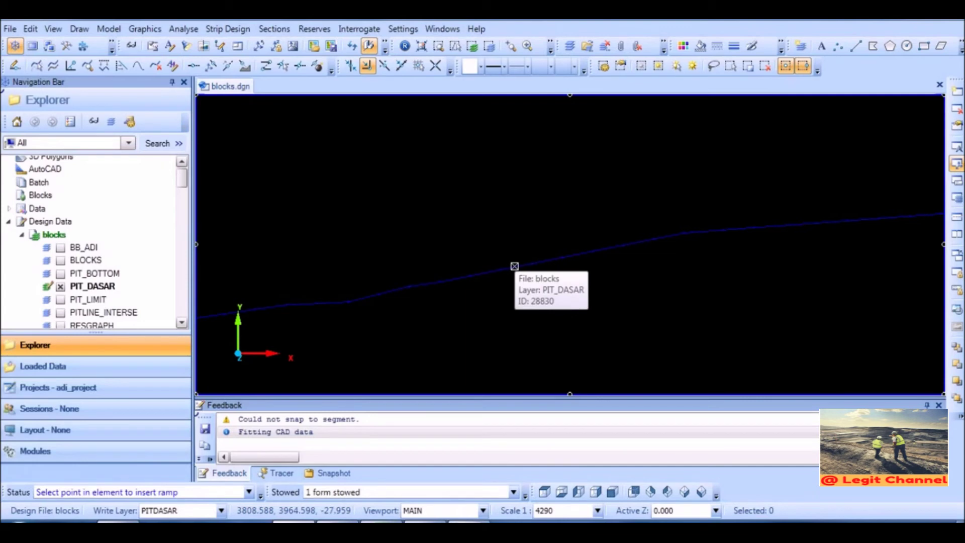
pyautogui.click(514, 266)
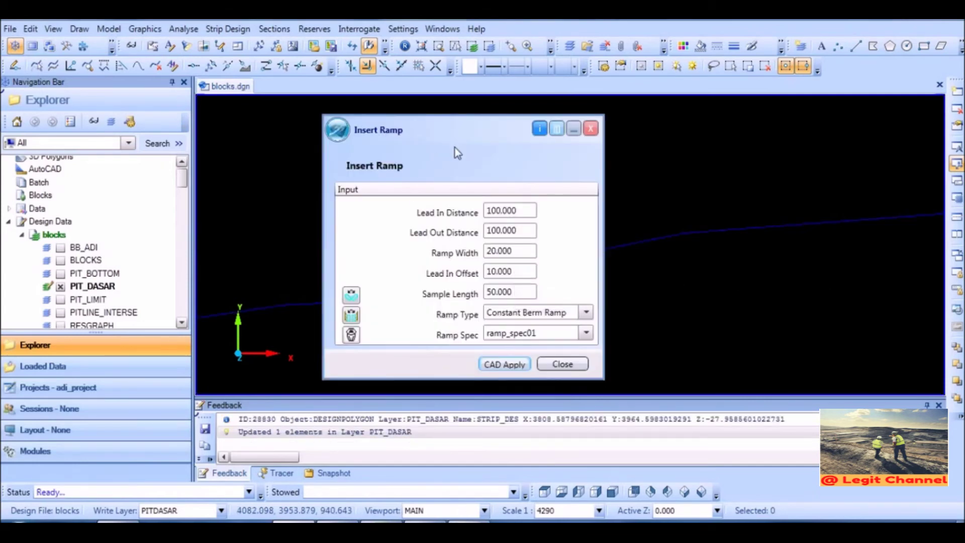
# Step: Reverse the direction of the inserted ramp along the PIT_DASAR polygon, and stow the Insert Ramp form
pyautogui.scroll(3, 519, 268)
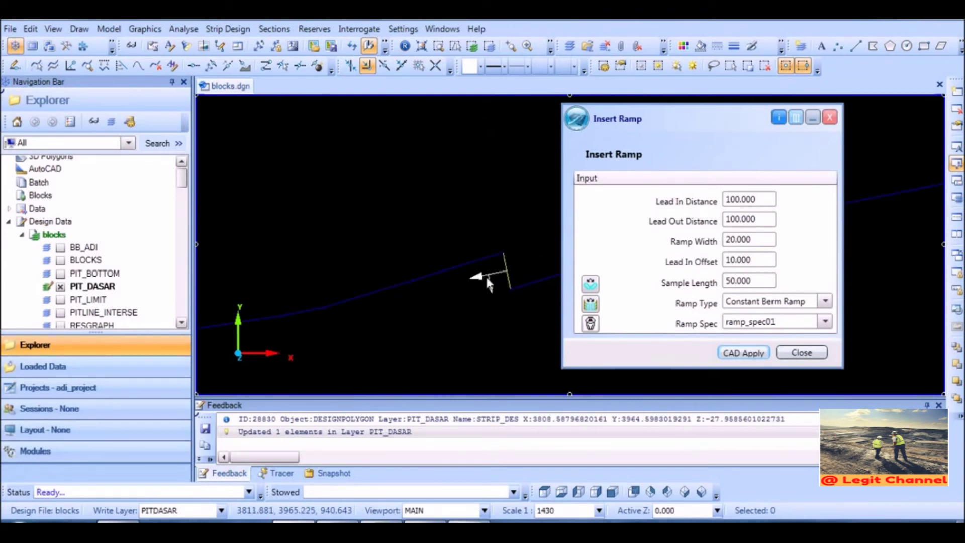
pyautogui.click(591, 284)
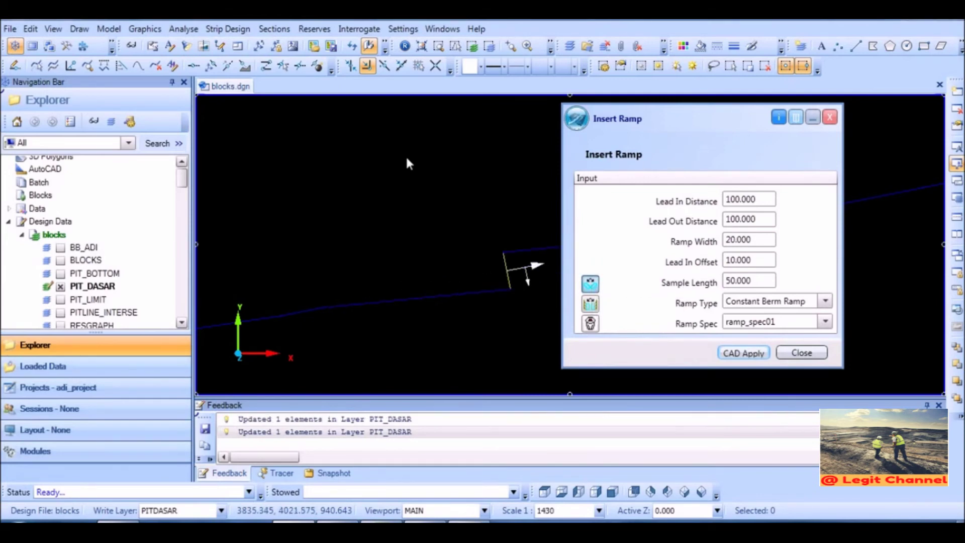
pyautogui.moveTo(678, 118); pyautogui.dragTo(280, 69)
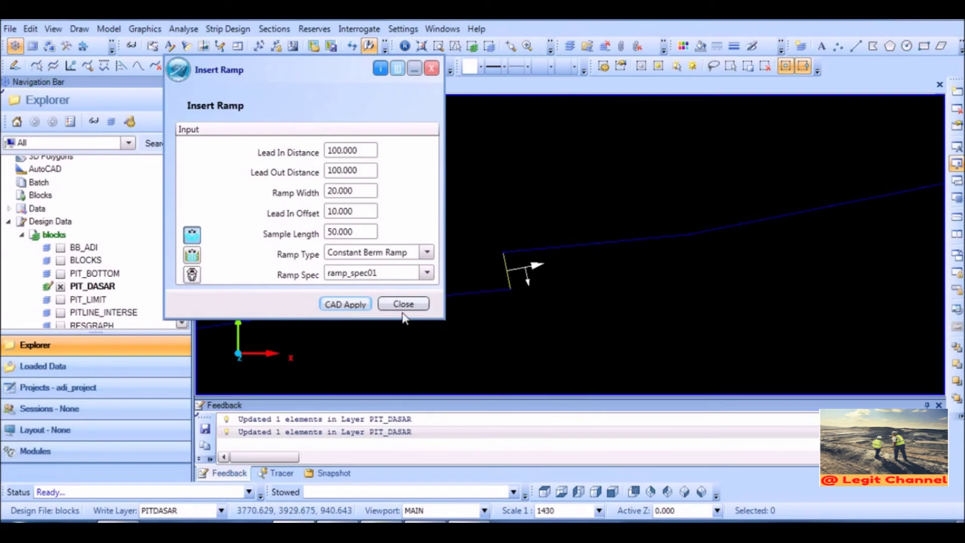
pyautogui.click(415, 70)
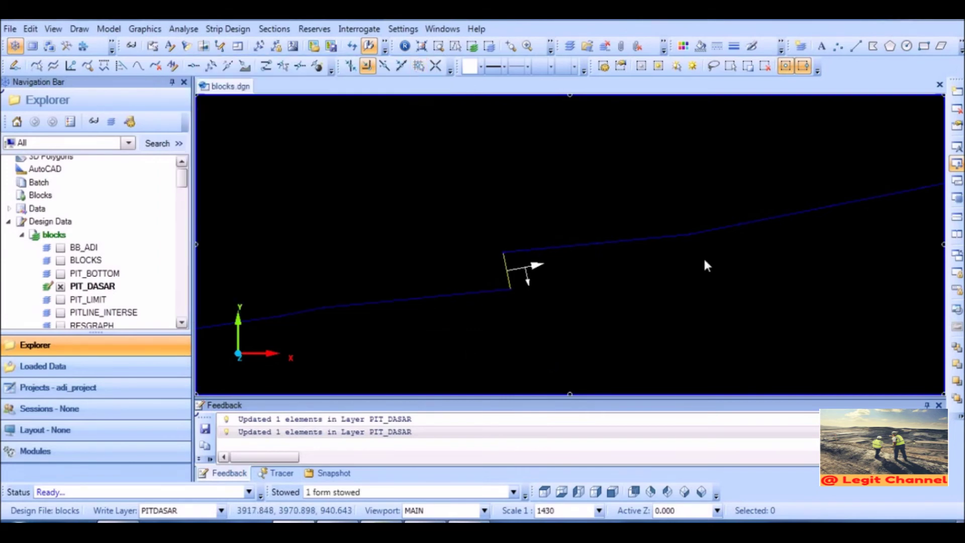
# Step: Start the ramp Project and Offset command and set its bench spec to bench_01
pyautogui.click(227, 29)
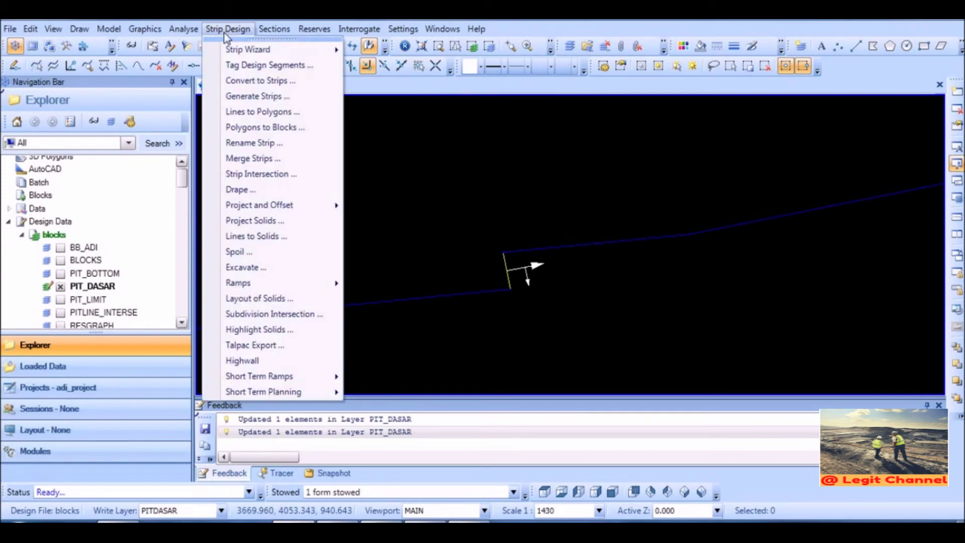
pyautogui.moveTo(316, 288)
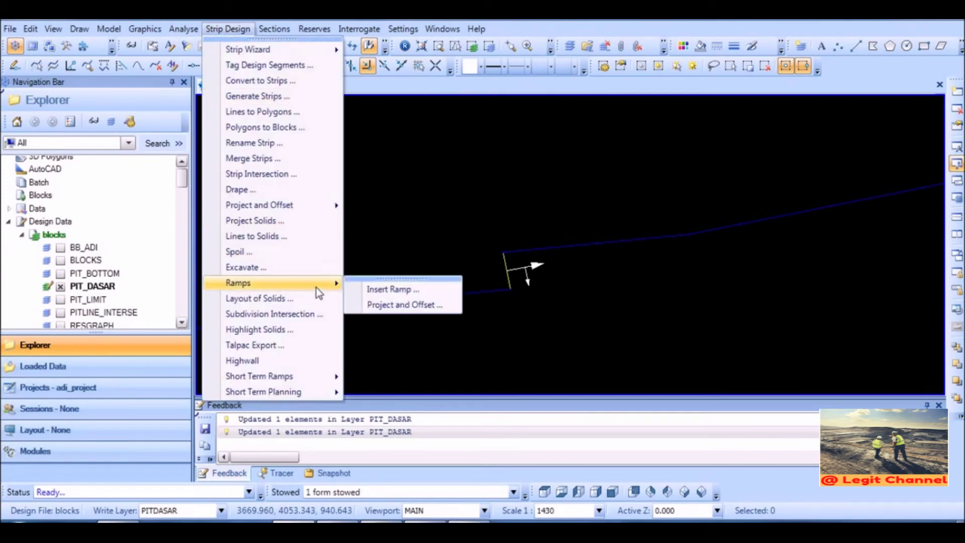
pyautogui.click(403, 306)
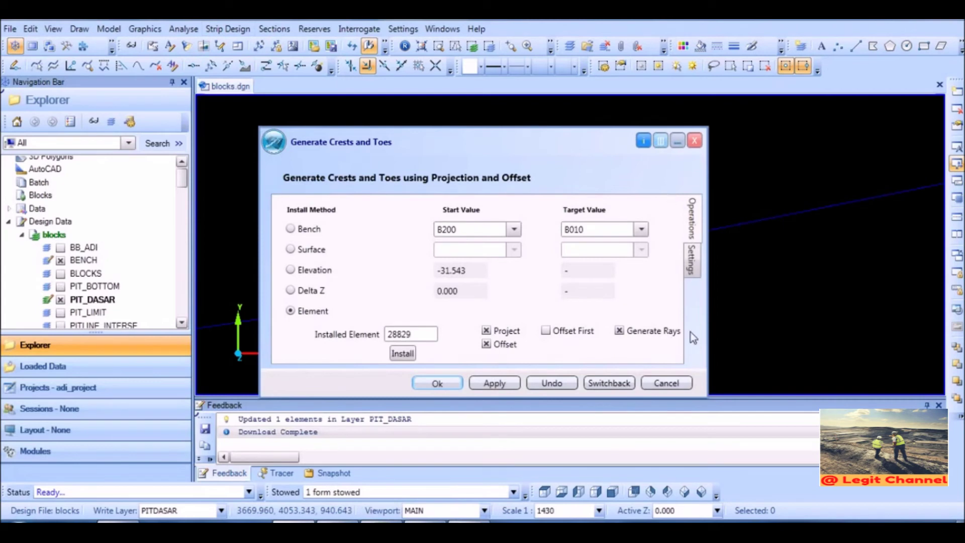
pyautogui.click(694, 272)
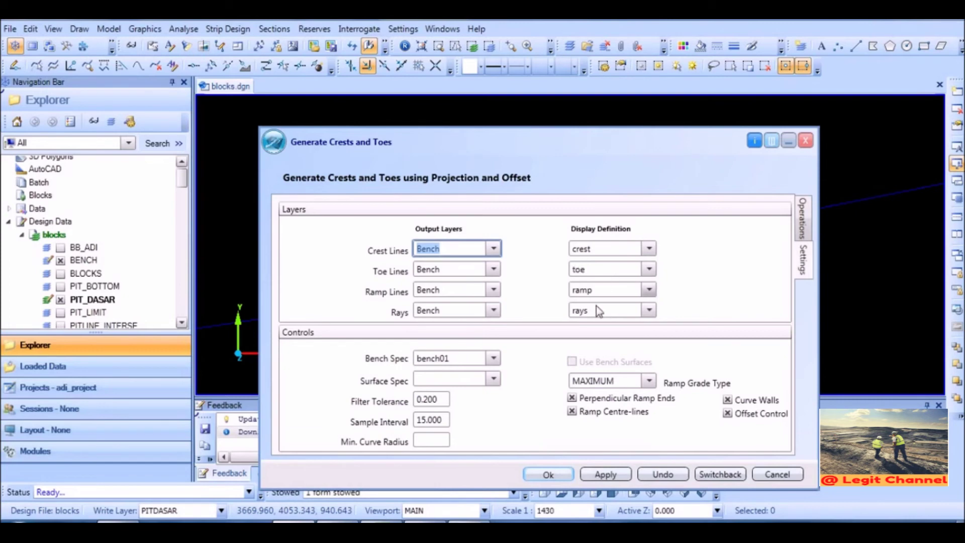
pyautogui.click(494, 358)
pyautogui.click(450, 369)
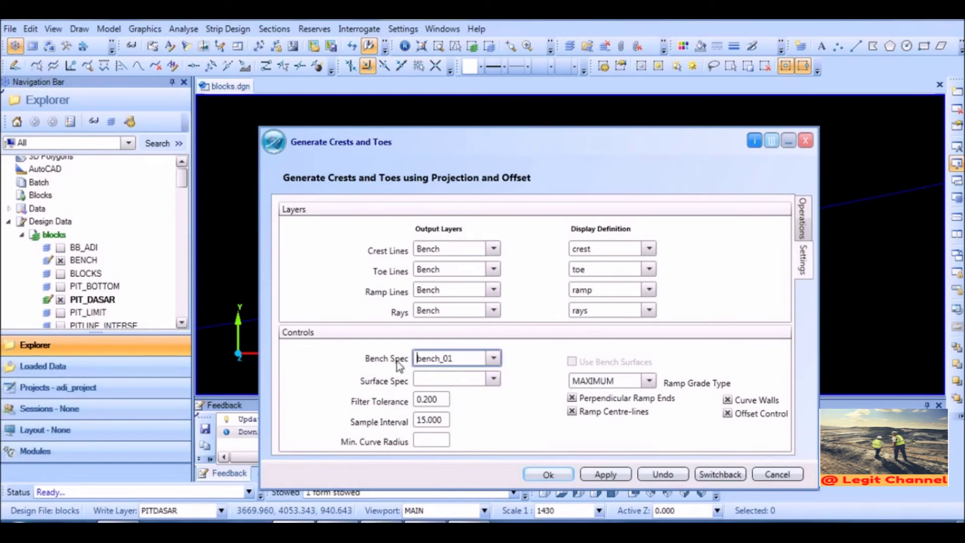
pyautogui.click(496, 361)
pyautogui.click(442, 378)
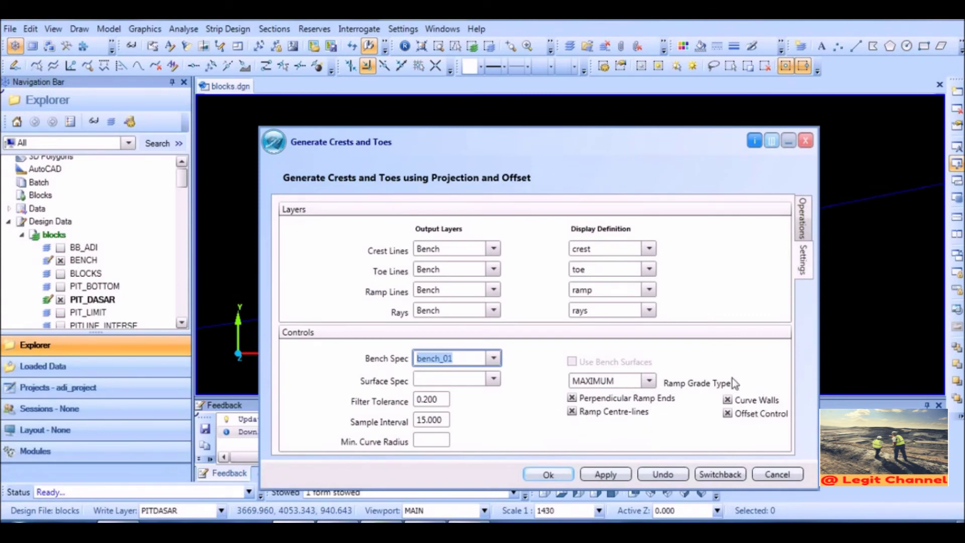
# Step: Keep Element as the install method and pick the ramped PIT_DASAR polygon as the installed element
pyautogui.click(803, 217)
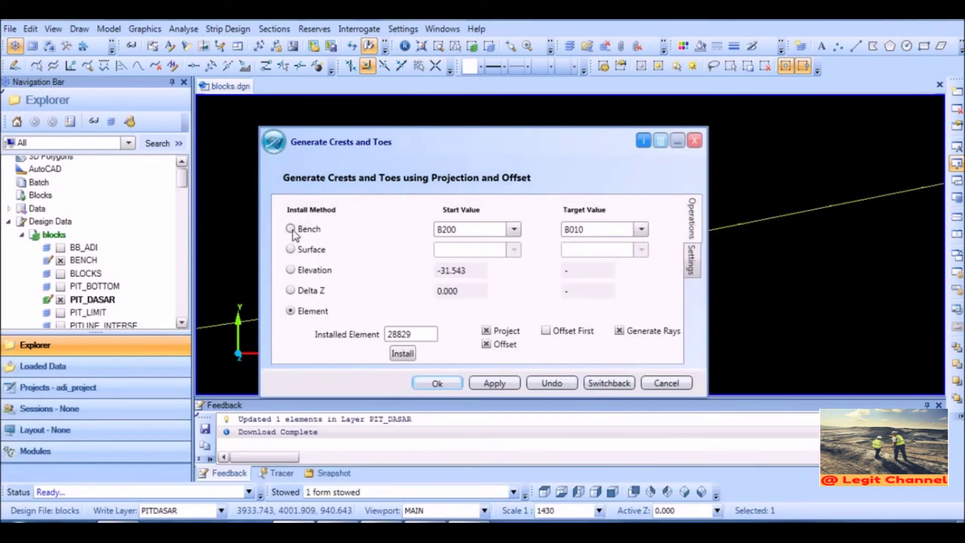
pyautogui.click(291, 312)
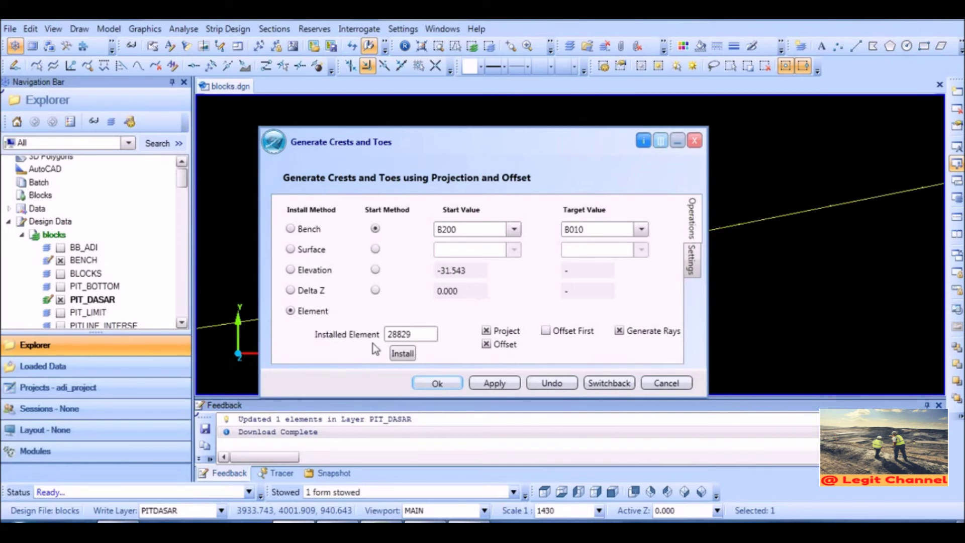
pyautogui.click(418, 335)
pyautogui.rightClick(420, 333)
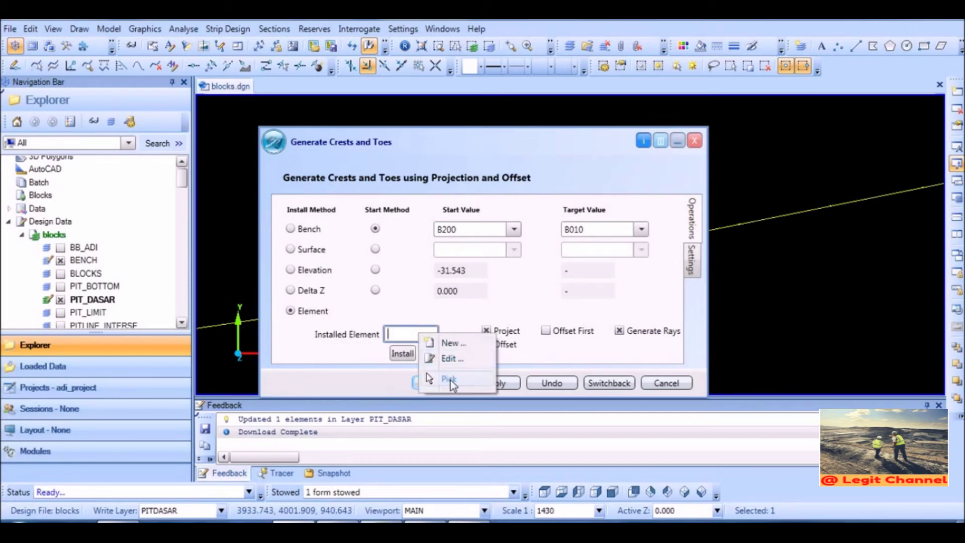
pyautogui.click(450, 380)
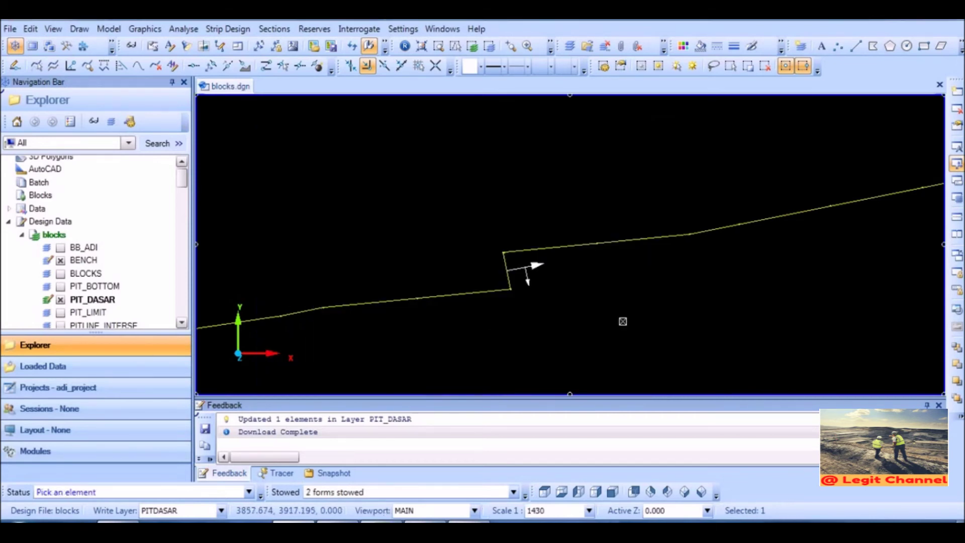
pyautogui.click(735, 224)
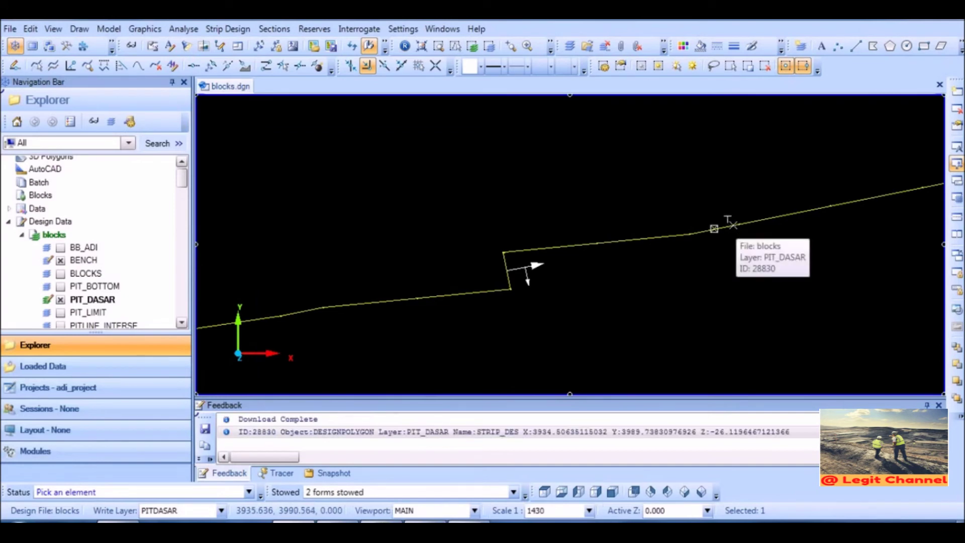
pyautogui.click(713, 228)
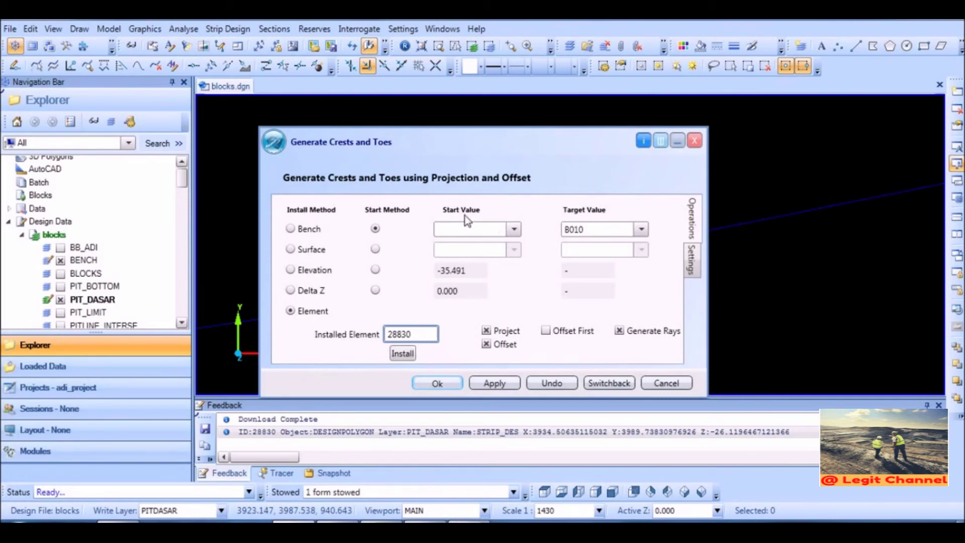
# Step: Set the start bench to B200 and the target bench to B010
pyautogui.click(513, 229)
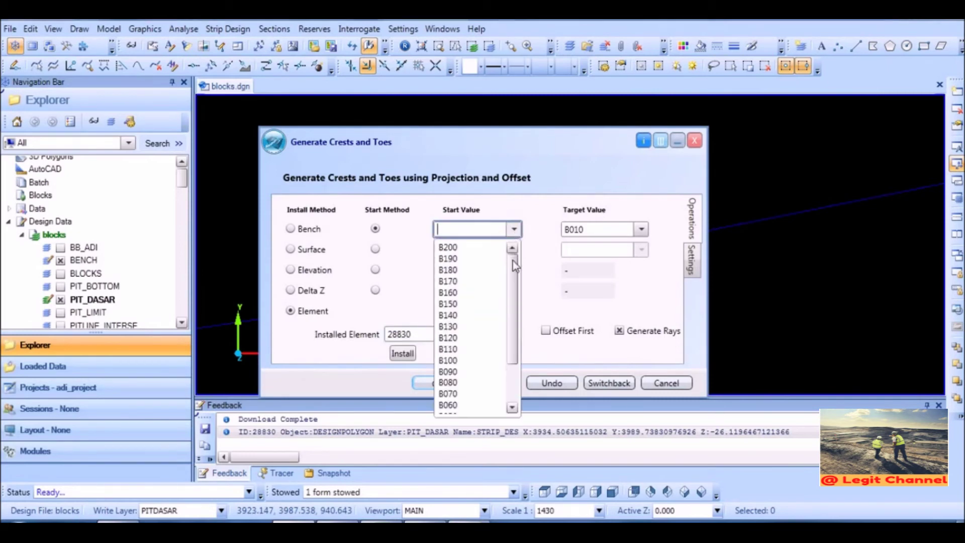
pyautogui.click(458, 250)
pyautogui.click(641, 229)
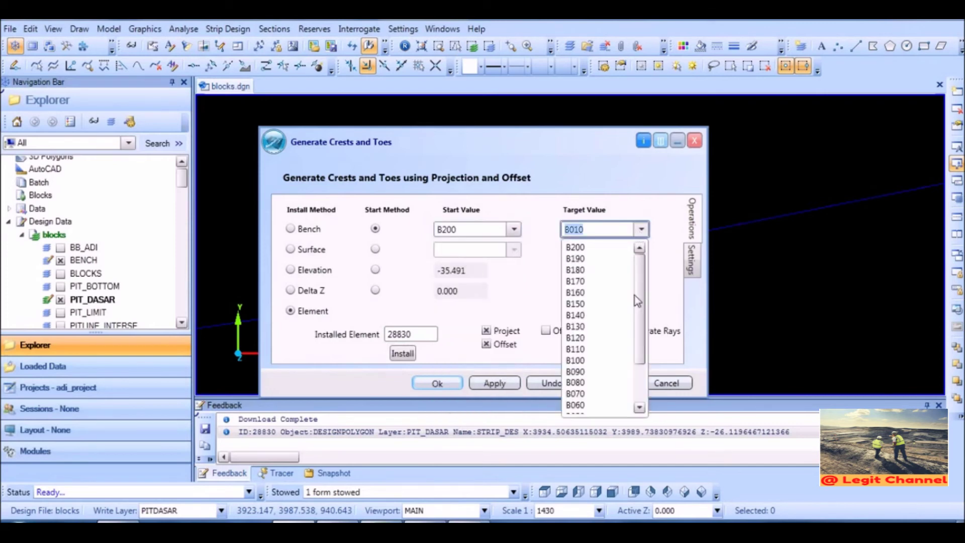
pyautogui.moveTo(641, 297); pyautogui.dragTo(641, 336)
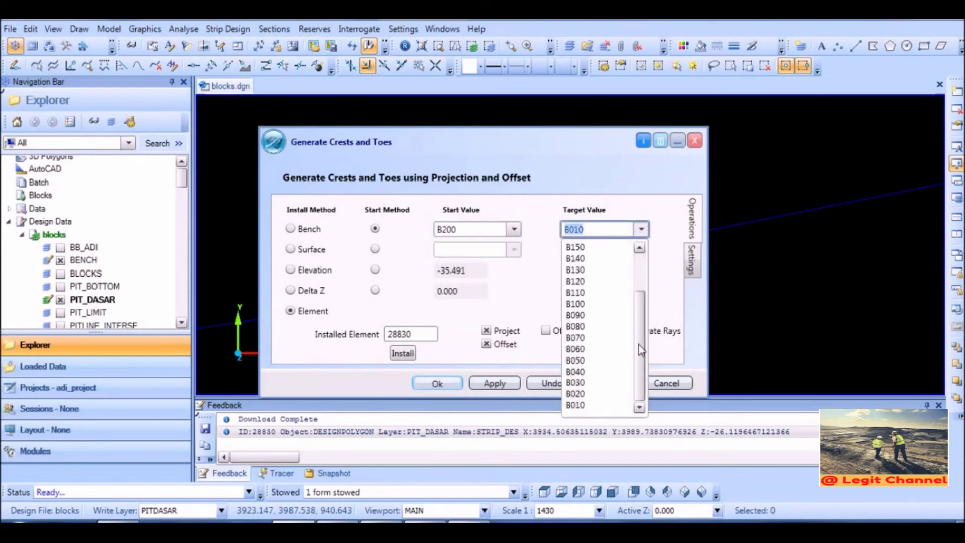
pyautogui.click(573, 405)
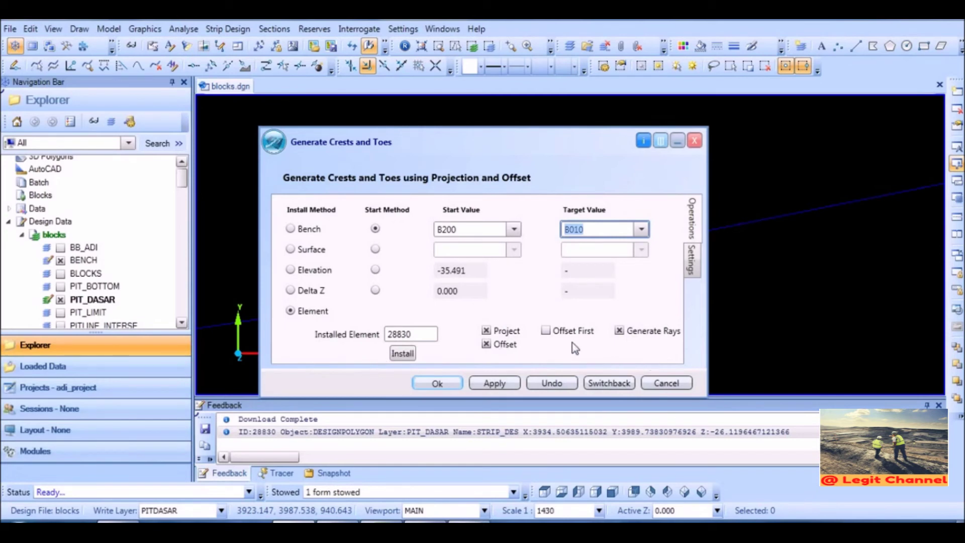
# Step: Install the picked element, generate the crests and toes, and close the form
pyautogui.click(402, 354)
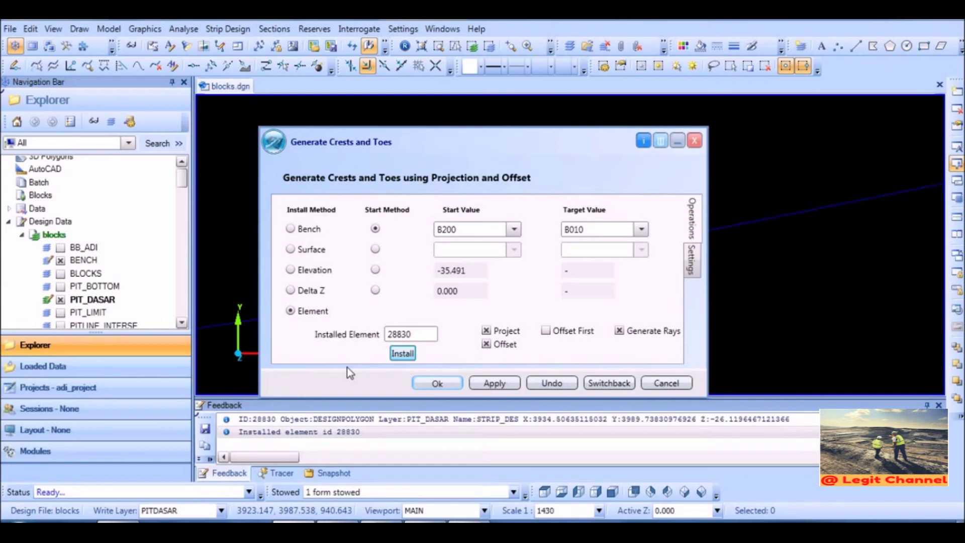
pyautogui.click(495, 383)
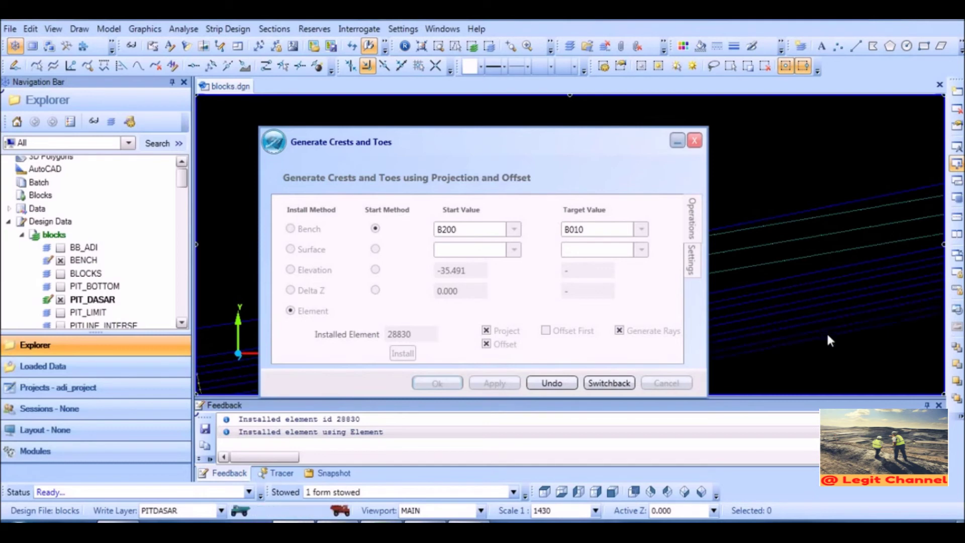
pyautogui.moveTo(800, 257)
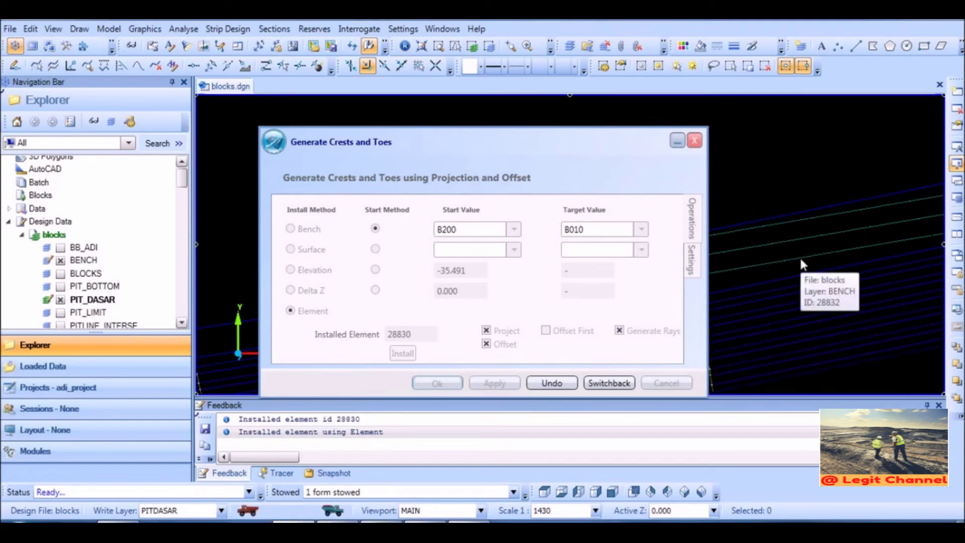
pyautogui.click(694, 141)
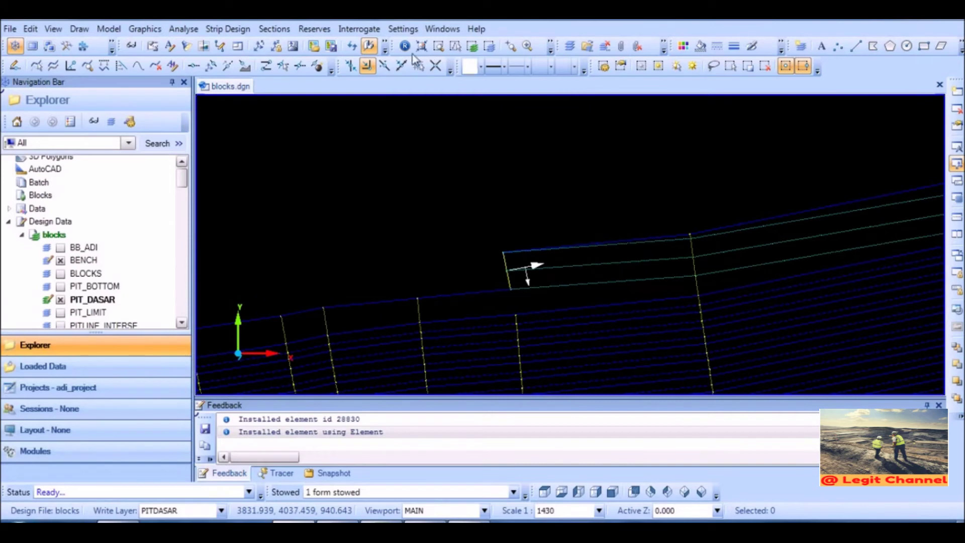
# Step: Fit the whole pit in view, examine the generated benches along the ramp, and display the PIT_DASAR layer on its own
pyautogui.click(352, 46)
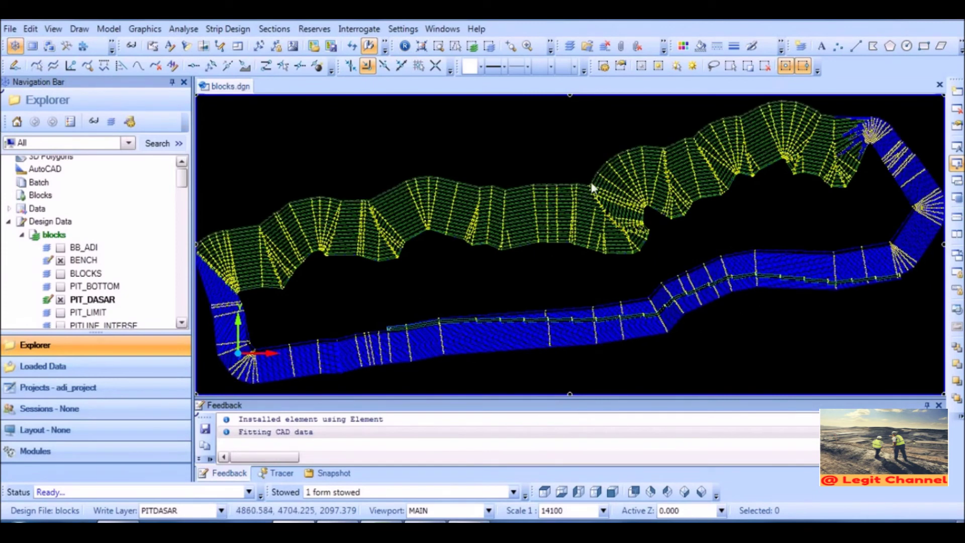
pyautogui.moveTo(567, 238); pyautogui.dragTo(591, 200, button='middle')
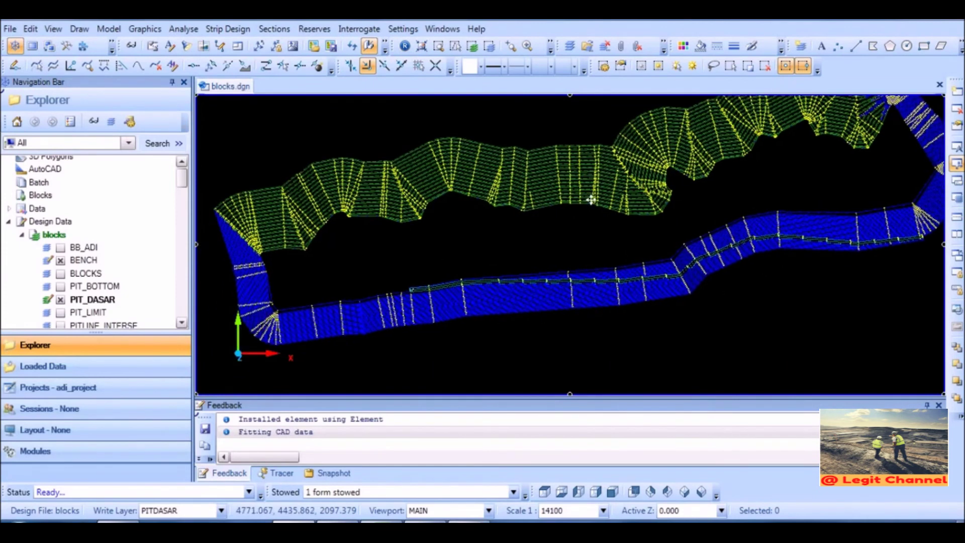
pyautogui.scroll(6, 440, 289)
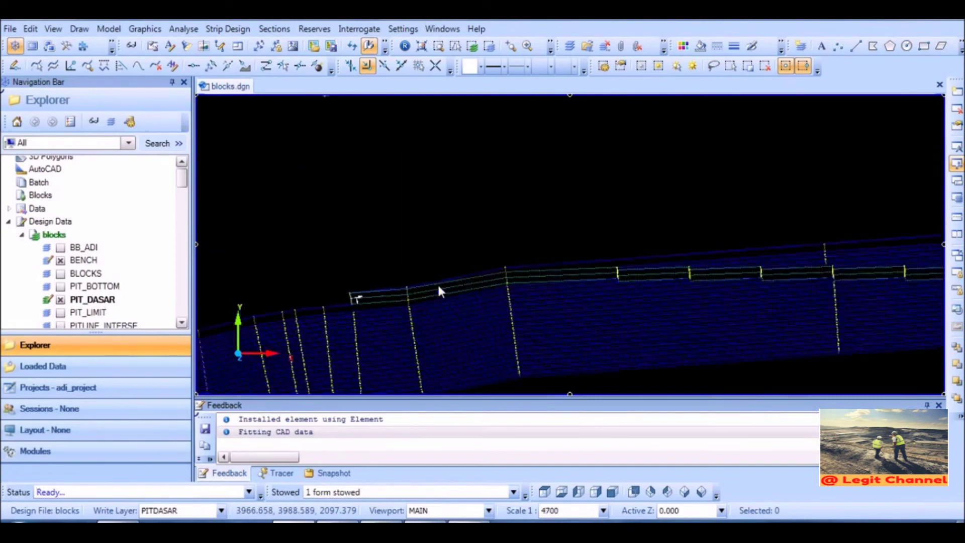
pyautogui.scroll(-6, 439, 290)
pyautogui.moveTo(632, 279); pyautogui.dragTo(601, 189, button='middle')
pyautogui.scroll(3, 567, 224)
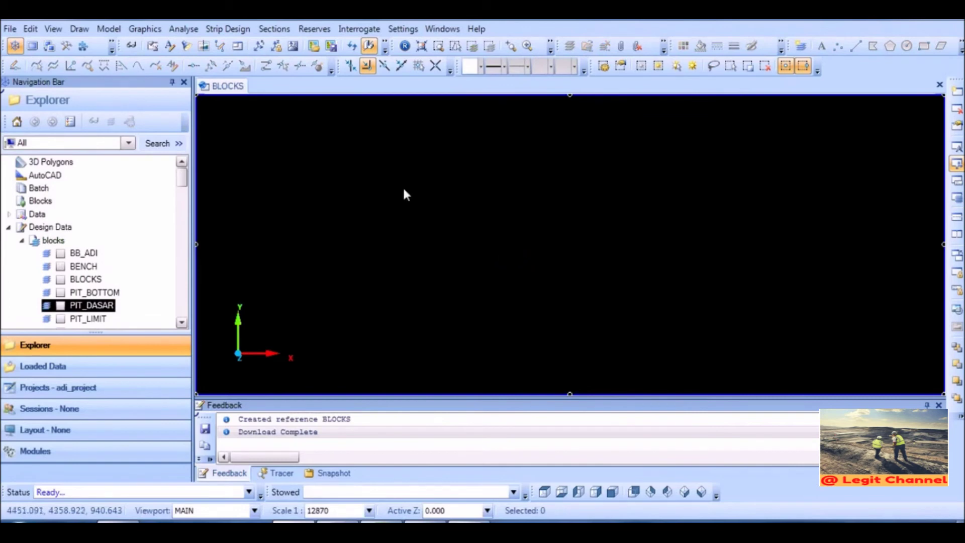
pyautogui.click(60, 305)
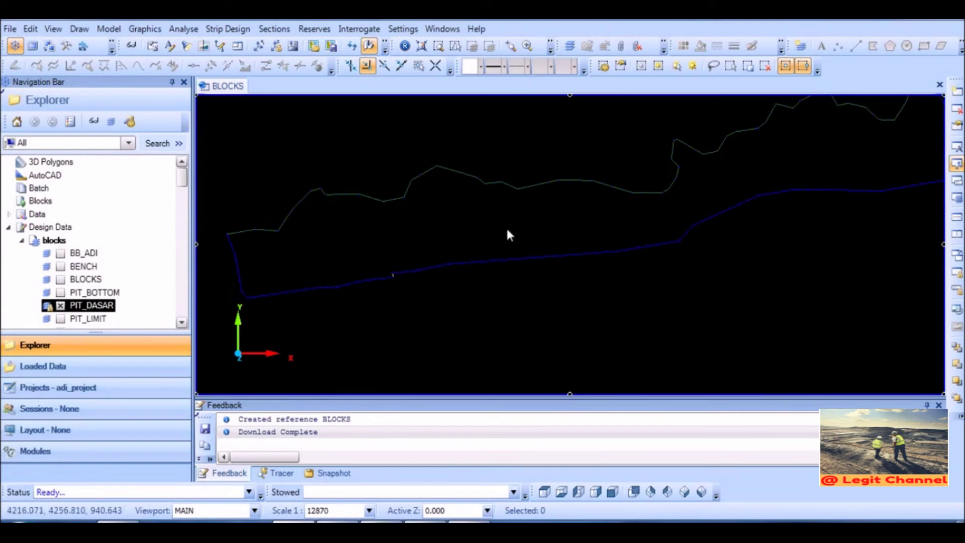
pyautogui.moveTo(582, 224)
pyautogui.mouseDown(button='middle')
pyautogui.moveTo(541, 241)
pyautogui.moveTo(565, 243)
pyautogui.moveTo(560, 254)
pyautogui.mouseUp(button='middle')
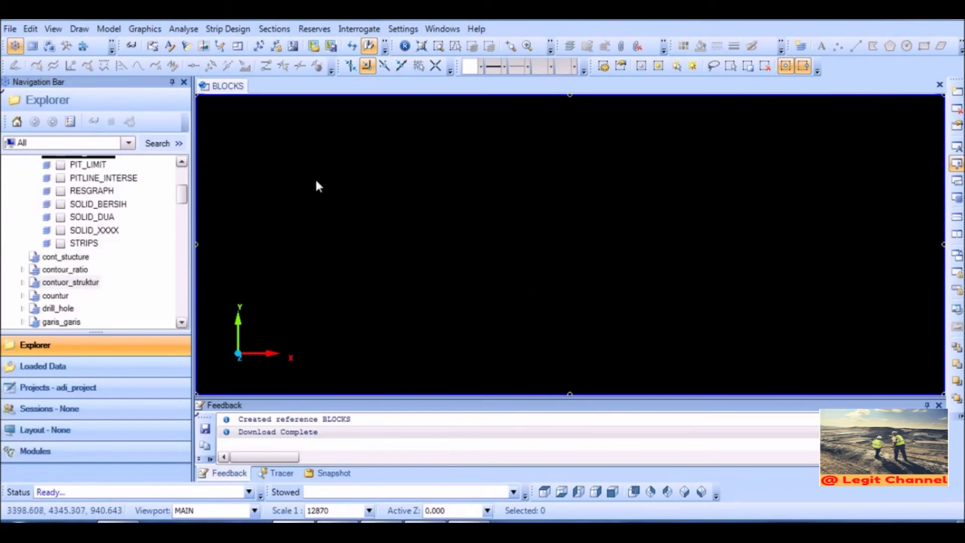
# Step: Open the B_FLOOR layer of the contuor_struktur design file for writing
pyautogui.click(12, 30)
pyautogui.moveTo(56, 69)
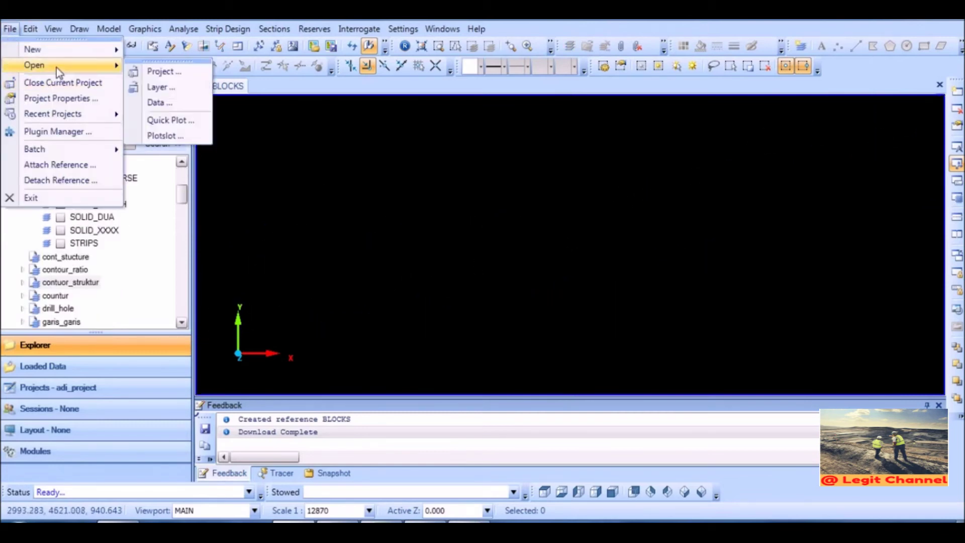
pyautogui.click(160, 87)
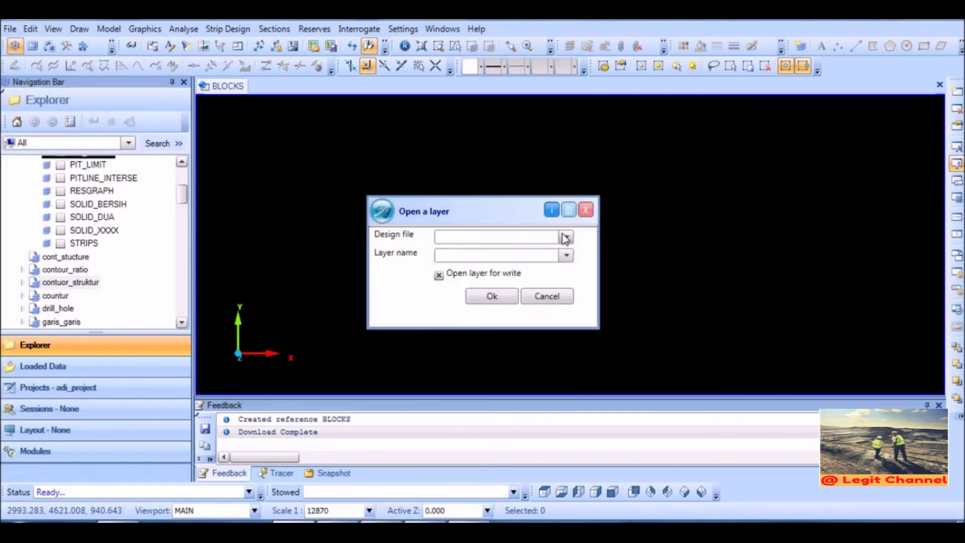
pyautogui.click(566, 237)
pyautogui.click(499, 287)
pyautogui.click(567, 254)
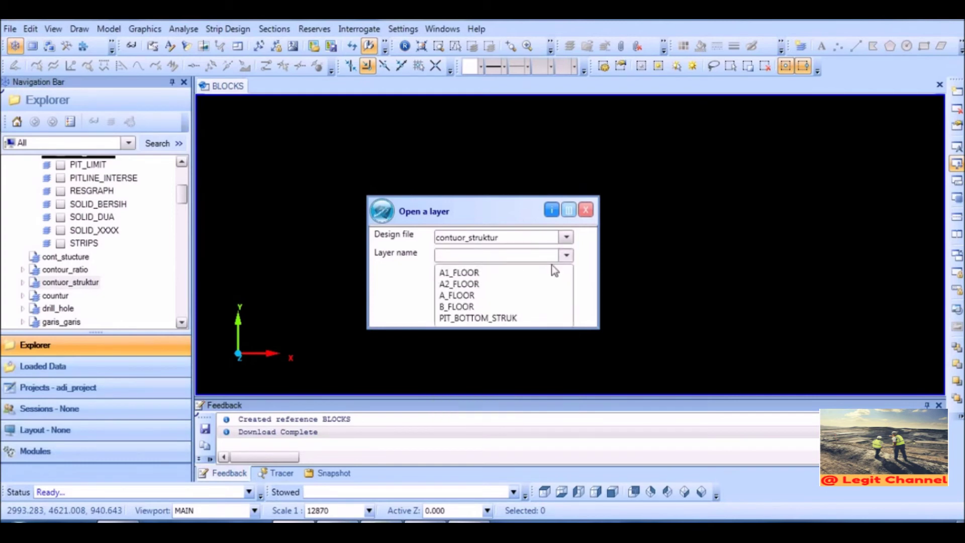
pyautogui.click(460, 306)
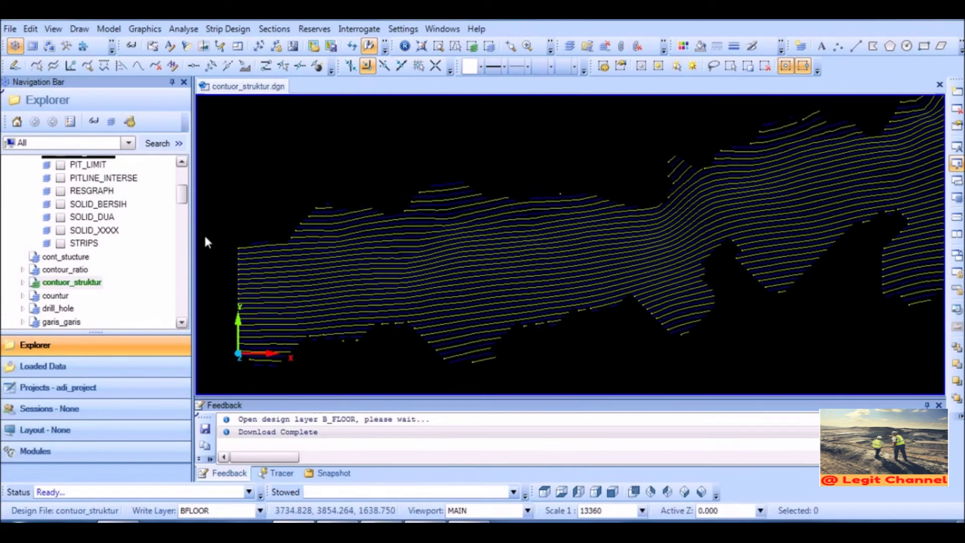
# Step: Display the PIT_DASAR layer from the blocks design file over the B_FLOOR contours
pyautogui.scroll(2, 185, 187)
pyautogui.scroll(2, 185, 184)
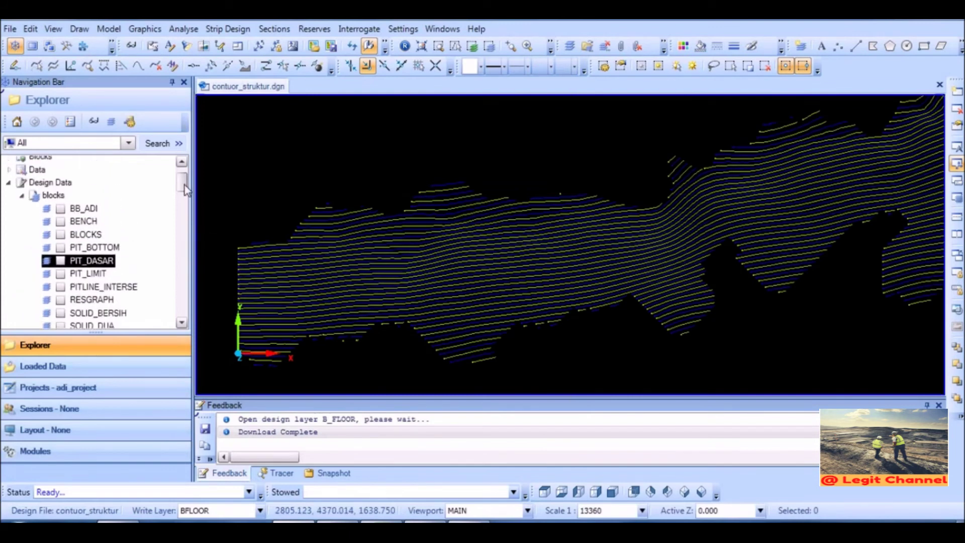
pyautogui.click(61, 248)
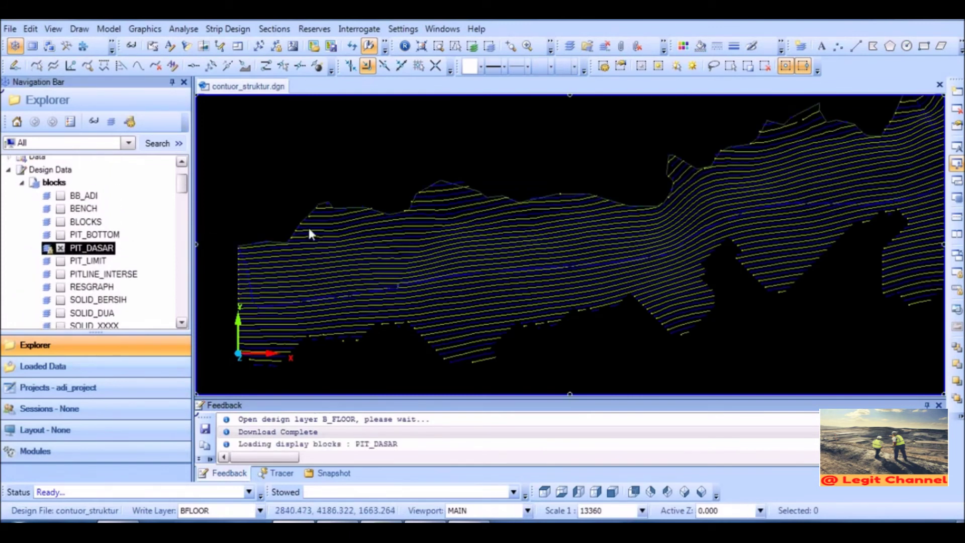
pyautogui.scroll(5, 315, 244)
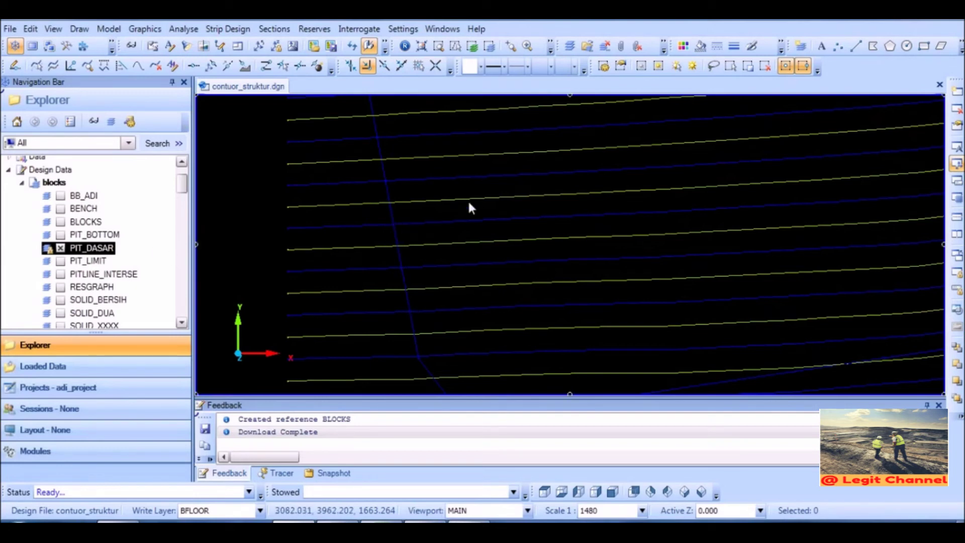
# Step: Clip the B_FLOOR contours with Clip World, using Delete Outside and the PIT_DASAR polygon as the clipping element
pyautogui.click(29, 30)
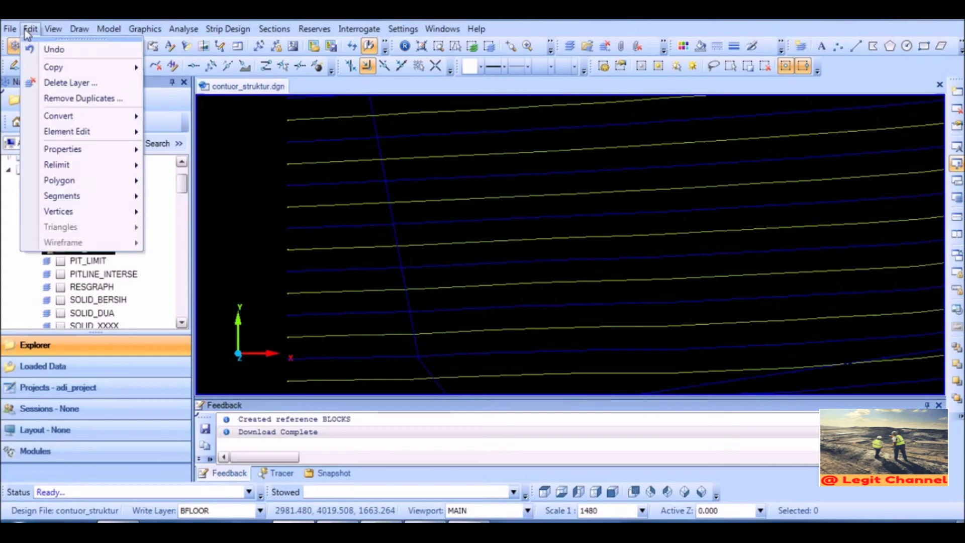
pyautogui.moveTo(101, 164)
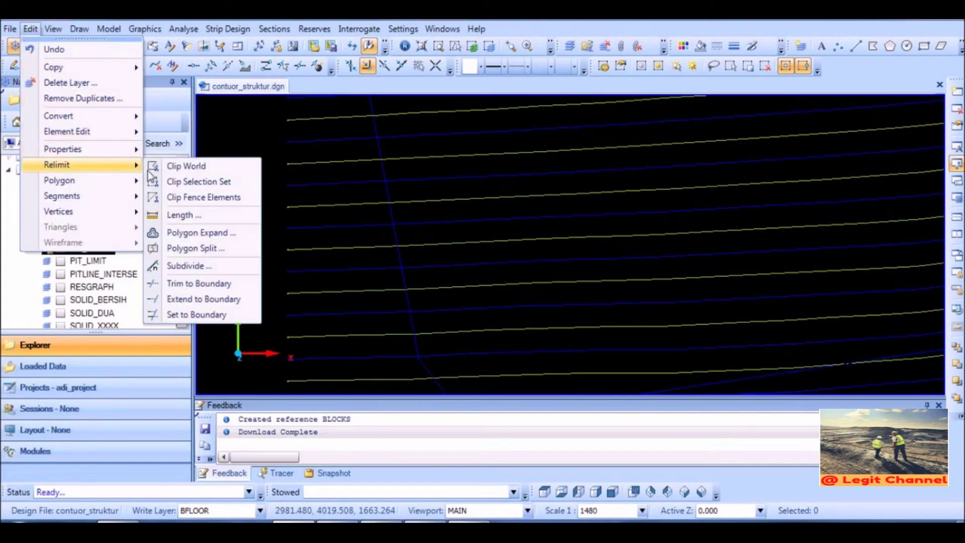
pyautogui.click(182, 167)
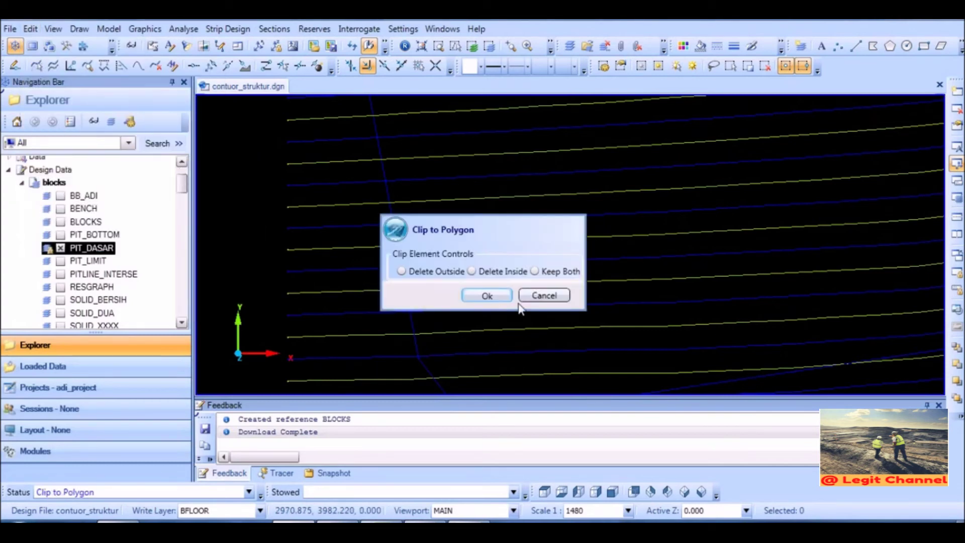
pyautogui.click(402, 272)
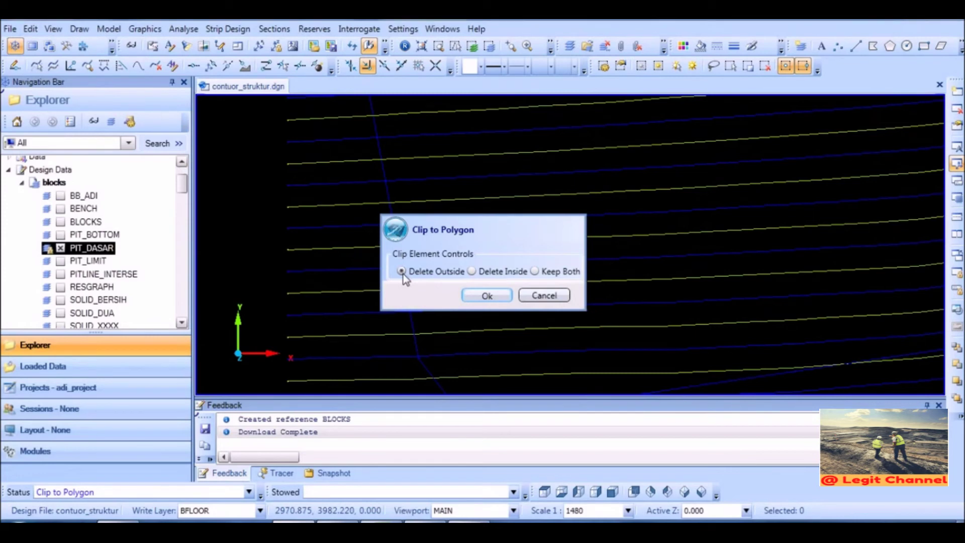
pyautogui.click(487, 295)
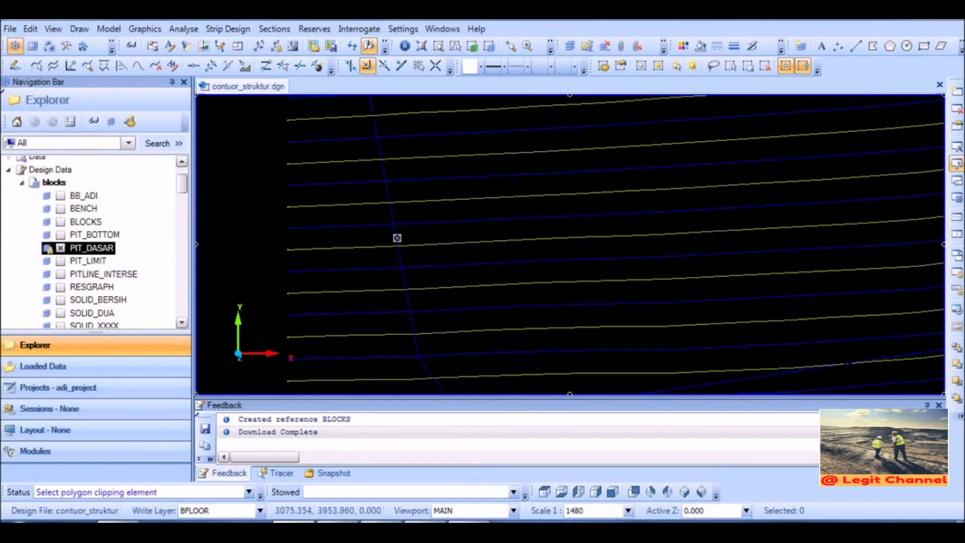
pyautogui.scroll(10, 397, 235)
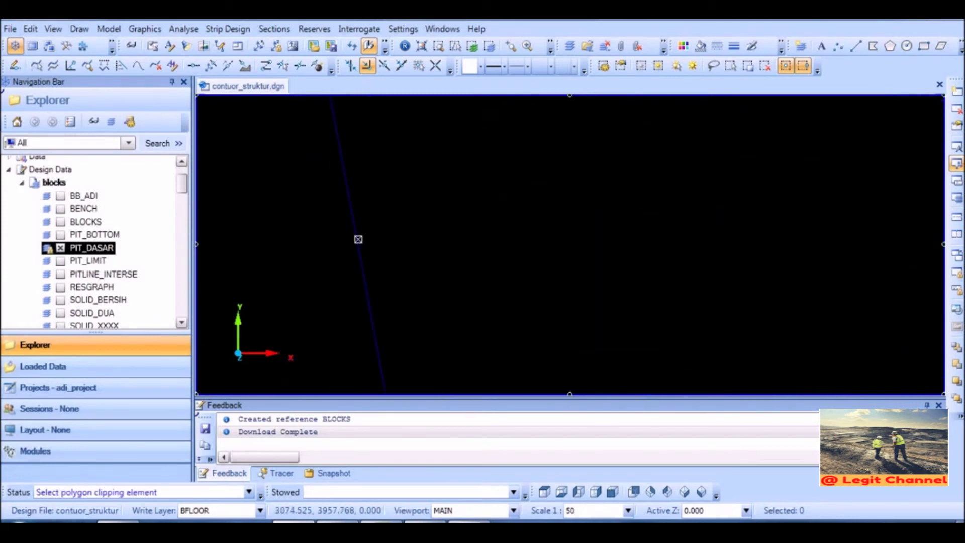
pyautogui.scroll(-7, 358, 239)
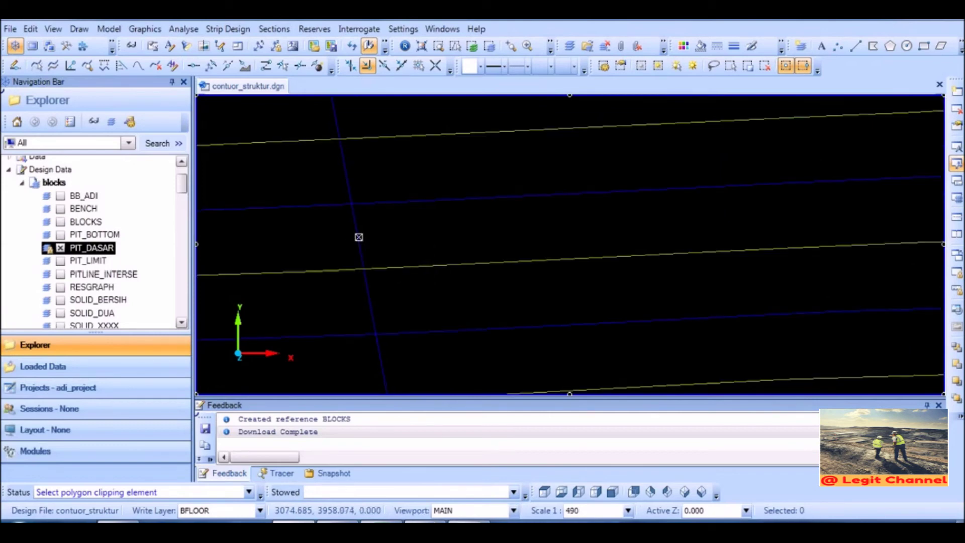
pyautogui.click(359, 243)
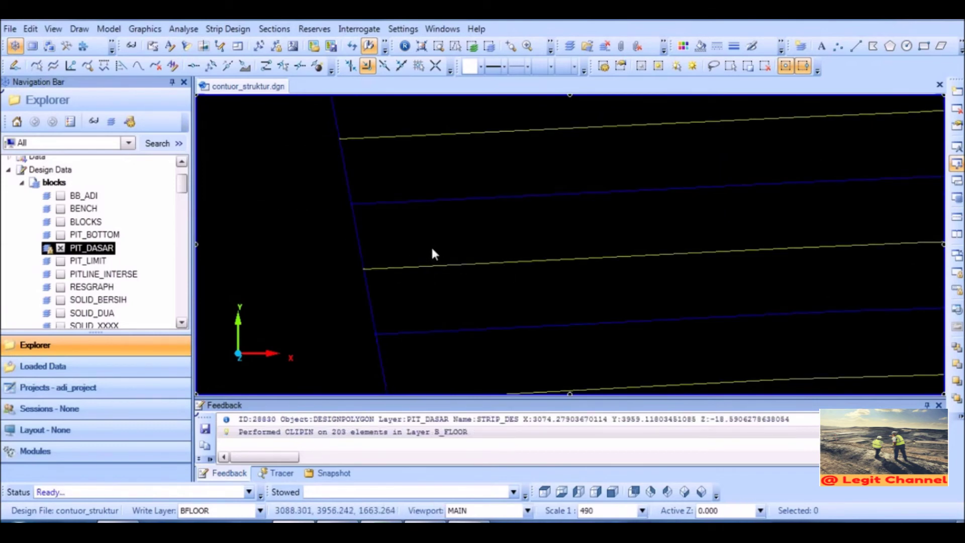
pyautogui.click(533, 295)
# Step: Duplicate the PIT_DASAR boundary polygon into the open B_FLOOR write layer and confirm the duplication
pyautogui.scroll(-3, 563, 283)
pyautogui.scroll(-6, 592, 283)
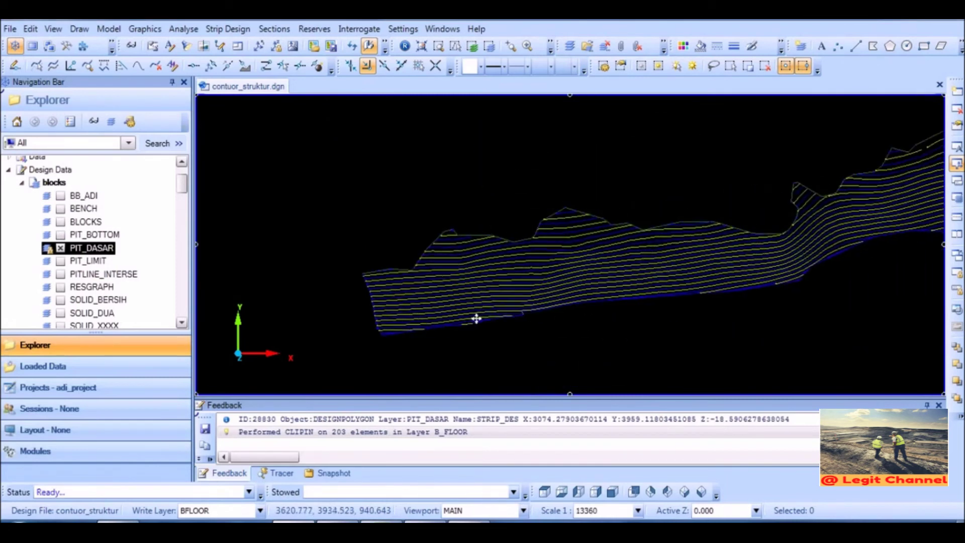
pyautogui.moveTo(654, 294)
pyautogui.mouseDown(button='middle')
pyautogui.moveTo(625, 289)
pyautogui.moveTo(513, 323)
pyautogui.moveTo(633, 252)
pyautogui.moveTo(531, 272)
pyautogui.moveTo(487, 250)
pyautogui.moveTo(322, 285)
pyautogui.mouseUp(button='middle')
pyautogui.scroll(6, 320, 277)
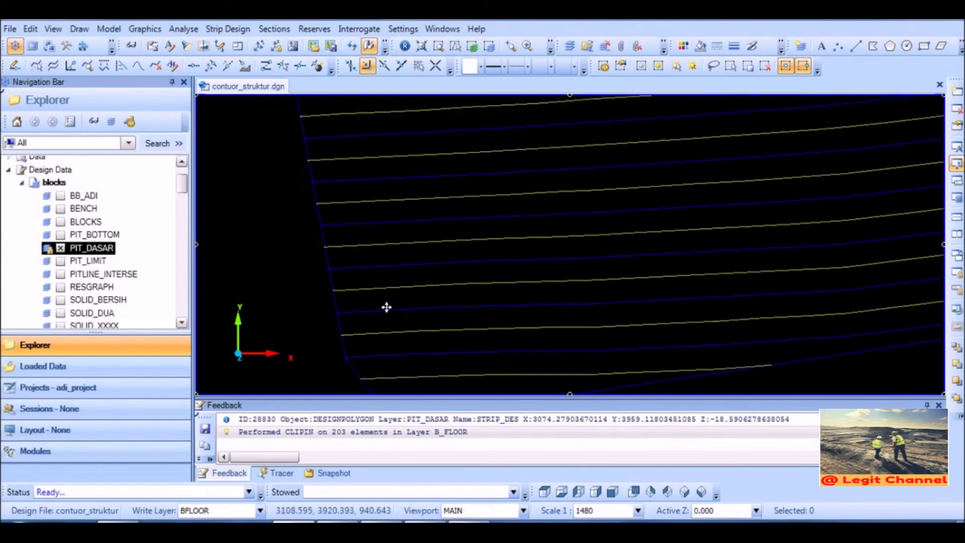
pyautogui.scroll(2, 332, 253)
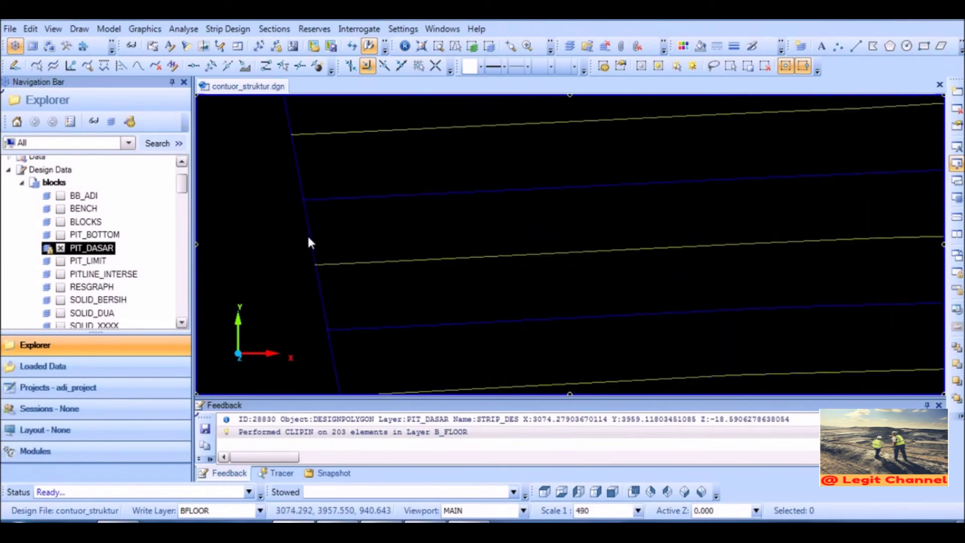
pyautogui.moveTo(311, 221)
pyautogui.mouseDown(button='middle')
pyautogui.moveTo(384, 276)
pyautogui.moveTo(336, 249)
pyautogui.mouseUp(button='middle')
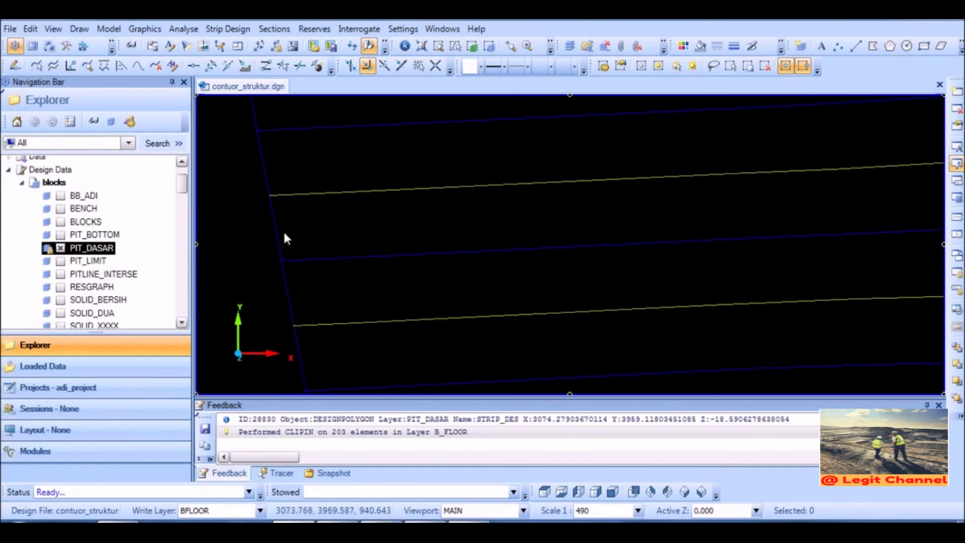
pyautogui.click(30, 29)
pyautogui.moveTo(53, 66)
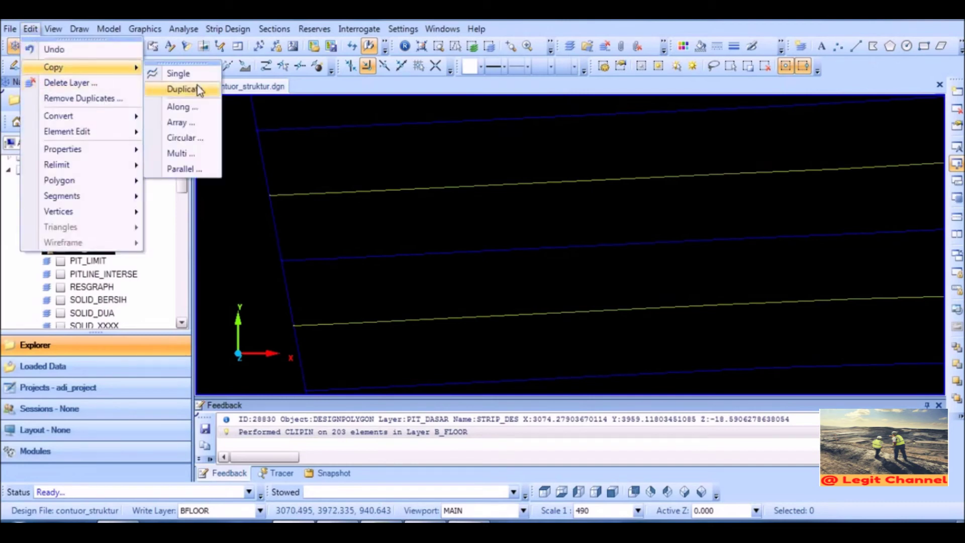
pyautogui.click(184, 89)
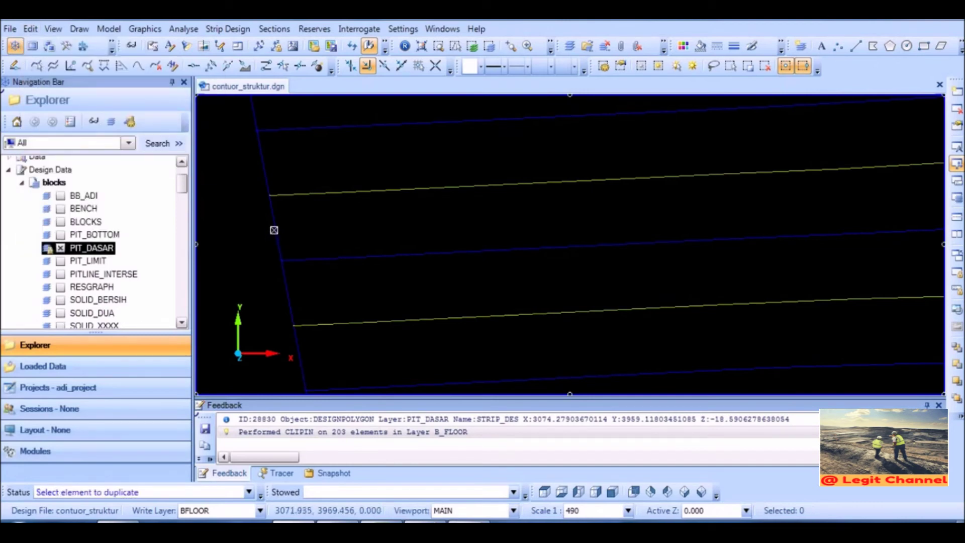
pyautogui.click(275, 227)
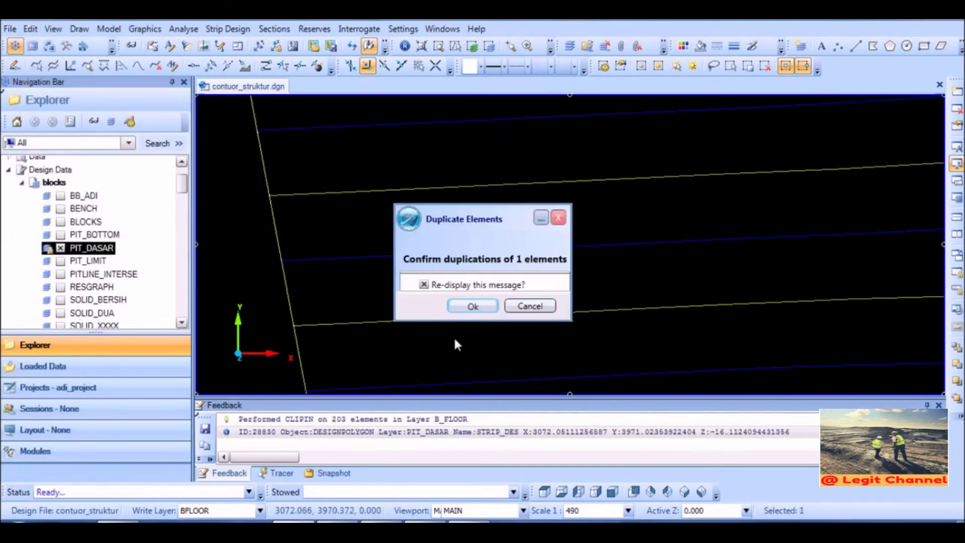
pyautogui.click(471, 303)
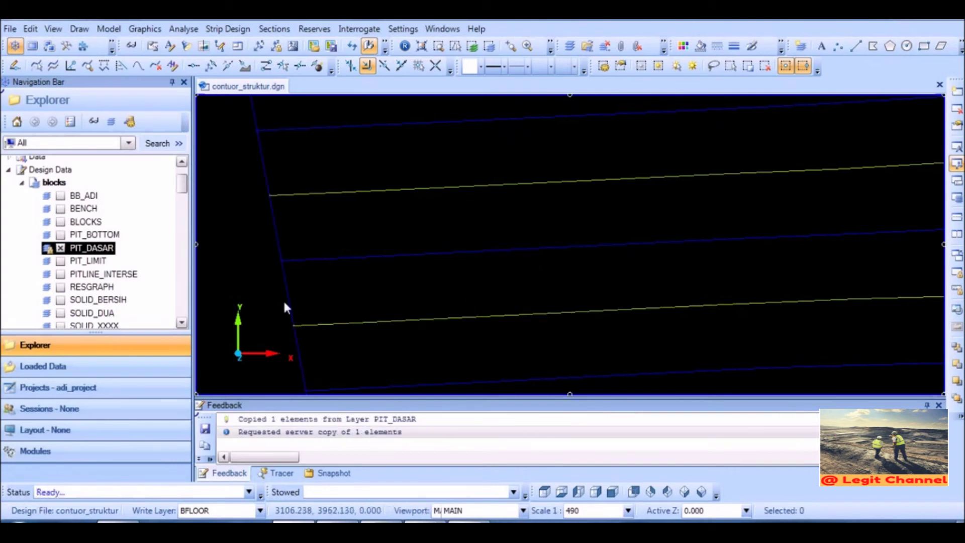
# Step: Hide the PIT_DASAR layer and check the clipped floor contours together with the duplicated boundary polygon
pyautogui.click(61, 249)
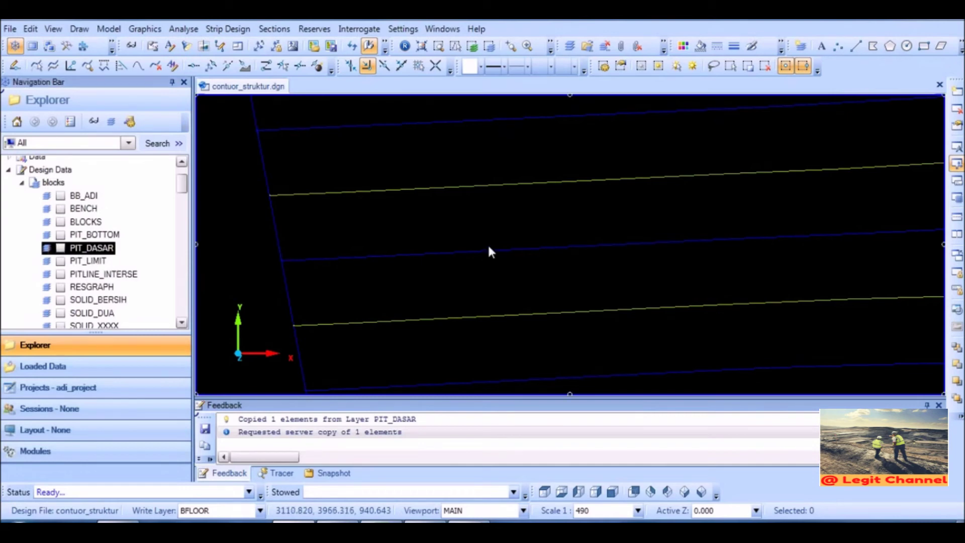
pyautogui.scroll(-3, 487, 243)
pyautogui.moveTo(448, 231); pyautogui.dragTo(424, 258, button='middle')
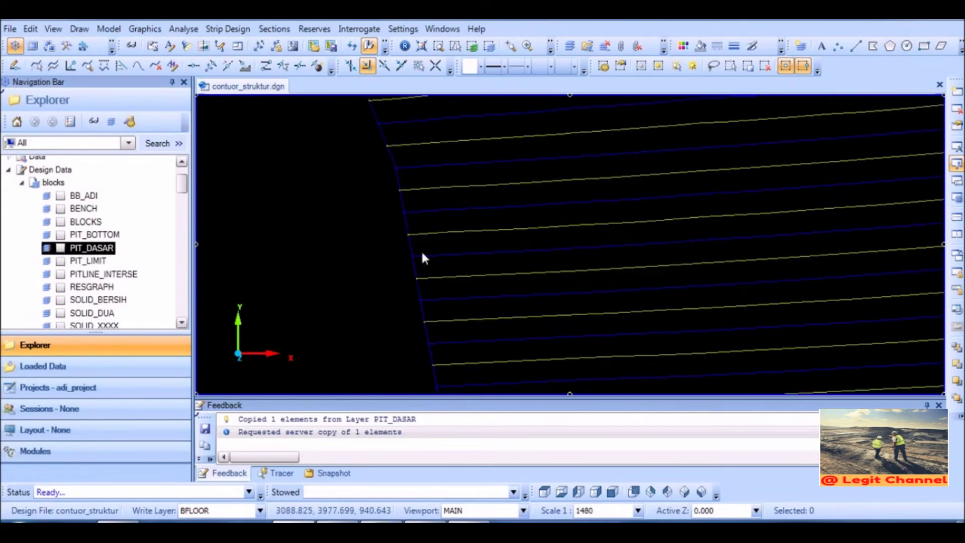
pyautogui.moveTo(502, 205); pyautogui.dragTo(448, 280, button='middle')
pyautogui.scroll(-6, 483, 250)
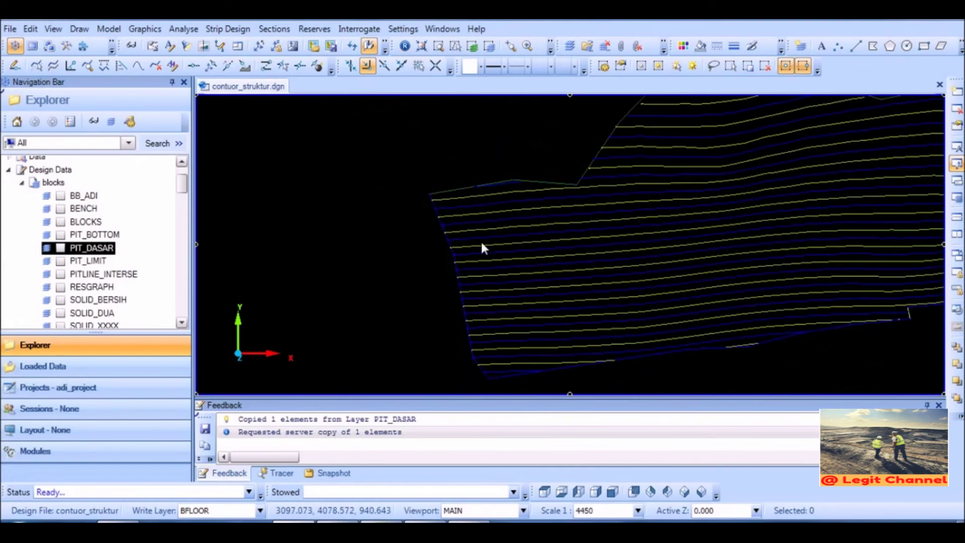
pyautogui.moveTo(592, 247); pyautogui.dragTo(586, 265)
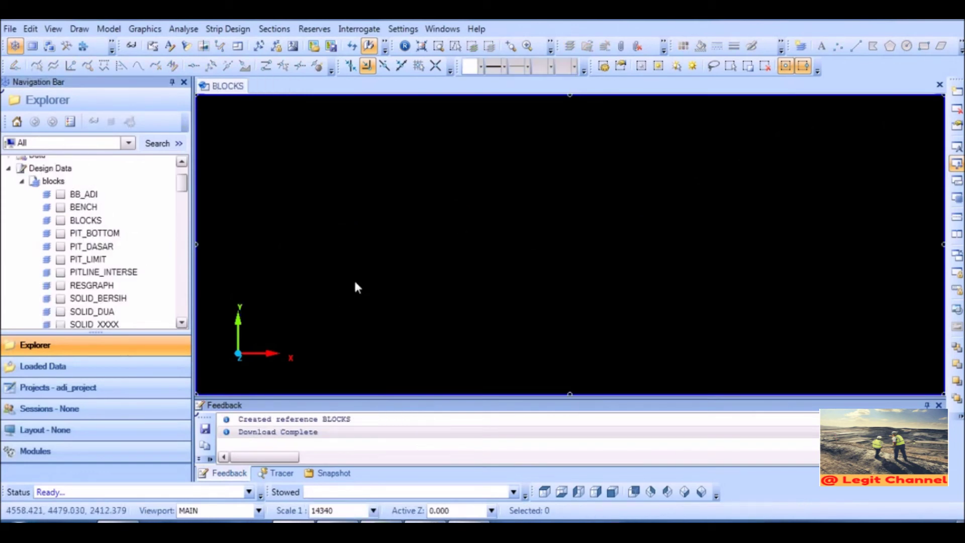
# Step: Display the BENCH layer of blocks together with the BOTTOM_STRIP layer of contuor_struktur
pyautogui.click(61, 207)
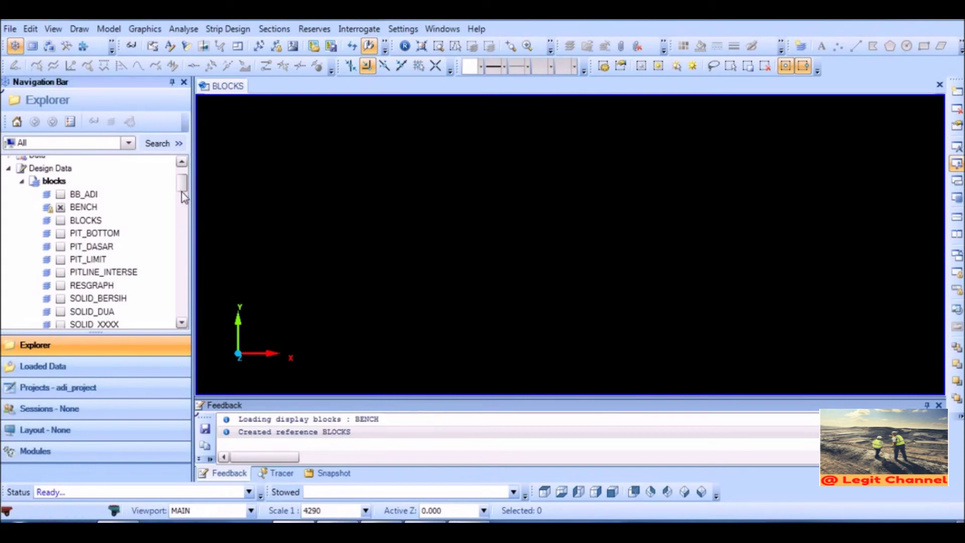
pyautogui.moveTo(182, 192)
pyautogui.mouseDown()
pyautogui.moveTo(183, 226)
pyautogui.moveTo(182, 204)
pyautogui.mouseUp()
pyautogui.click(61, 273)
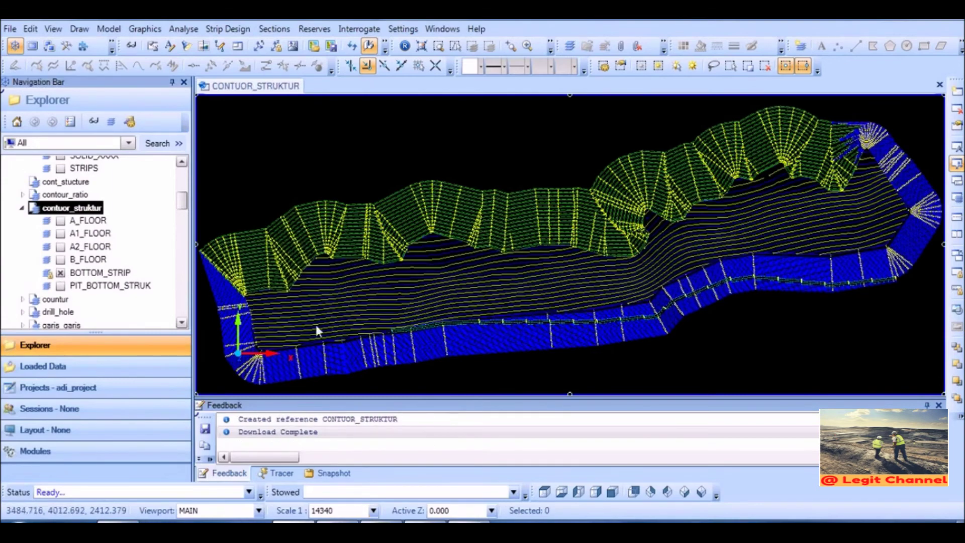
# Step: Hide the BOTTOM_STRIP layer of contuor_struktur and the BENCH layer of blocks
pyautogui.moveTo(316, 326); pyautogui.dragTo(188, 260, button='middle')
pyautogui.scroll(3, 384, 255)
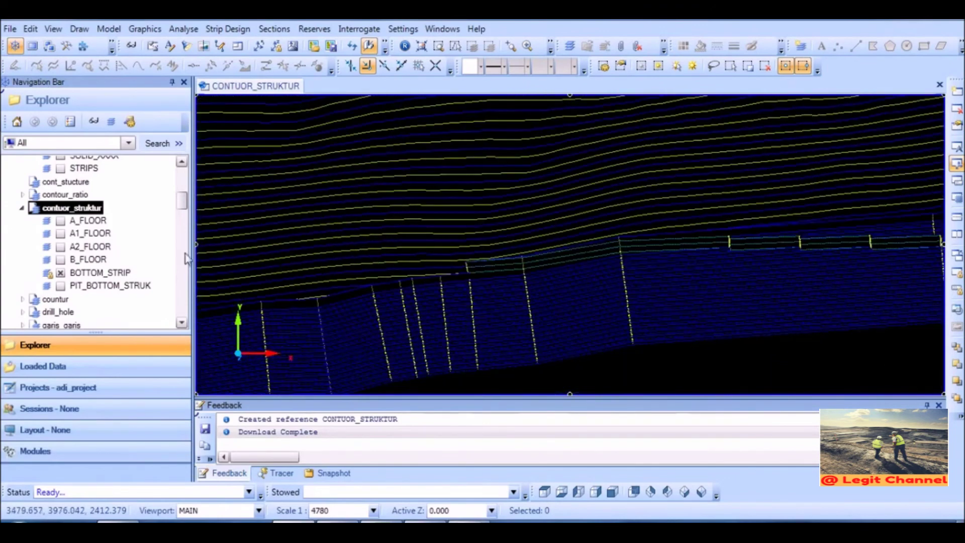
pyautogui.click(60, 273)
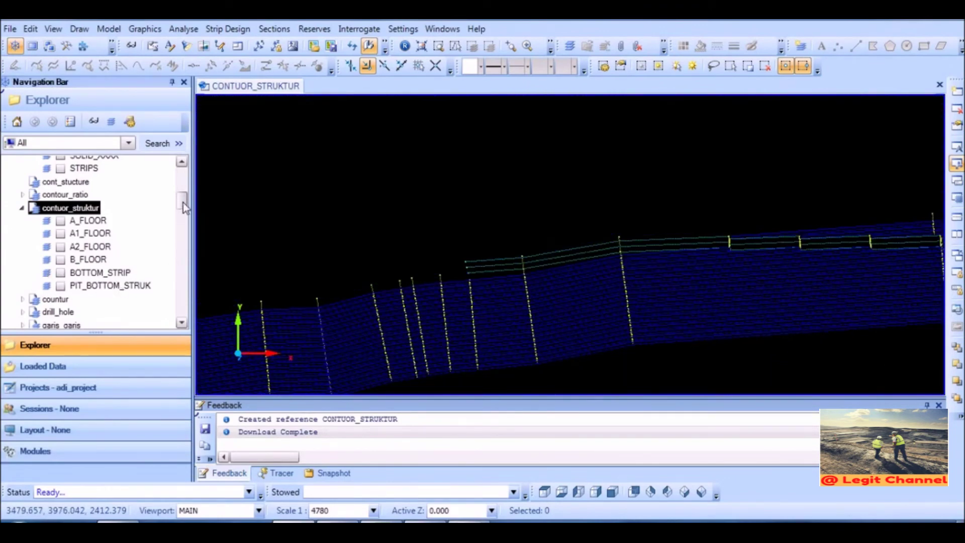
pyautogui.scroll(5, 183, 203)
pyautogui.click(61, 234)
pyautogui.click(60, 235)
pyautogui.scroll(-5, 86, 238)
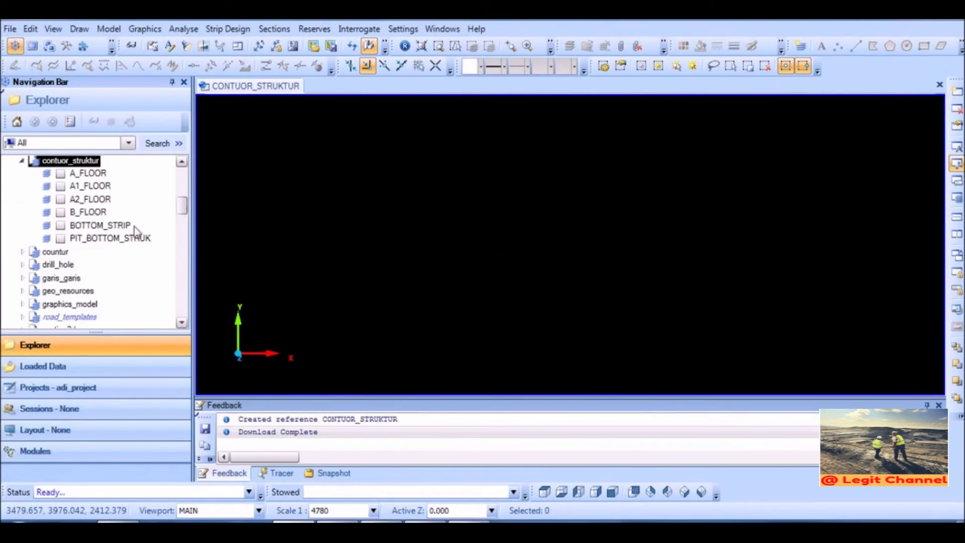
# Step: Copy the BOTTOM_STRIP layer of contuor_struktur into the BENCH layer of the blocks design file
pyautogui.click(88, 231)
pyautogui.rightClick(88, 231)
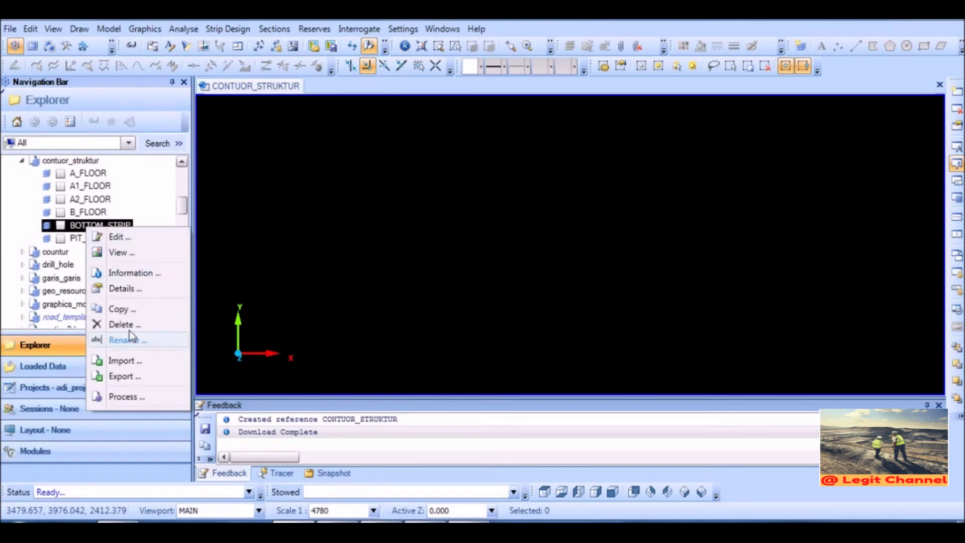
pyautogui.click(121, 308)
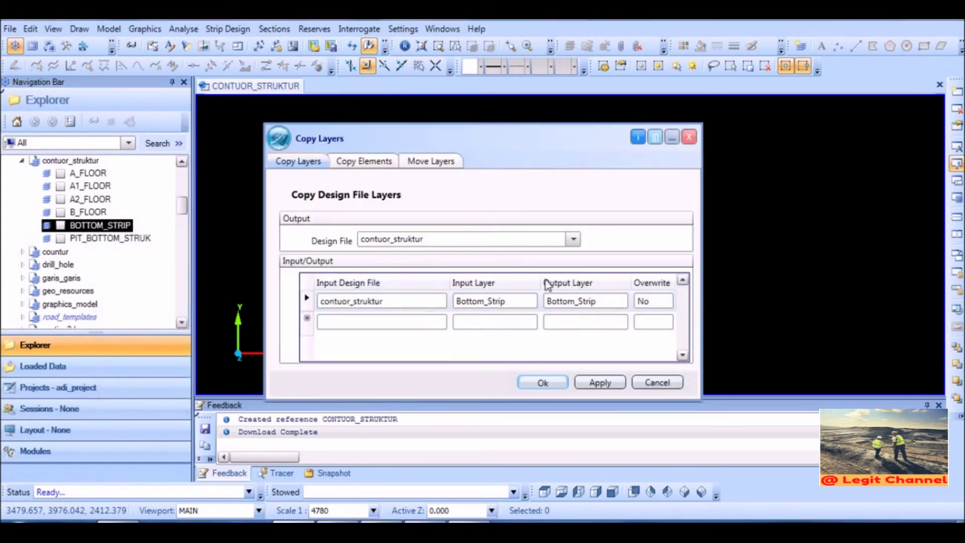
pyautogui.click(604, 300)
pyautogui.click(623, 301)
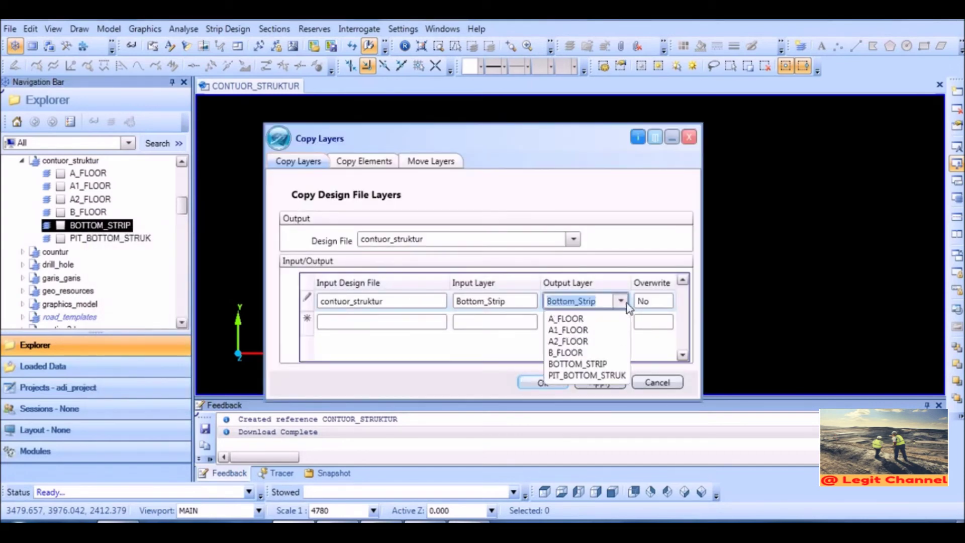
pyautogui.click(623, 301)
pyautogui.click(573, 239)
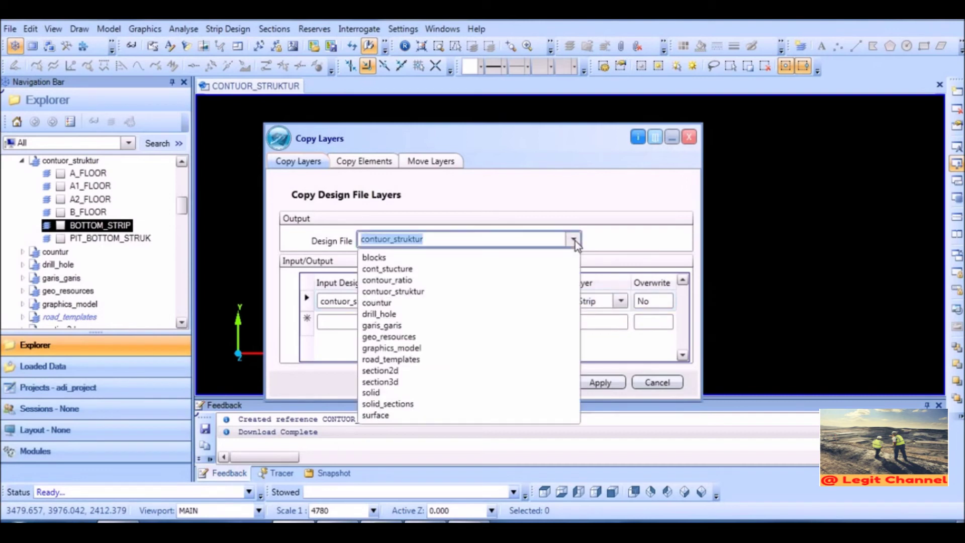
pyautogui.click(375, 257)
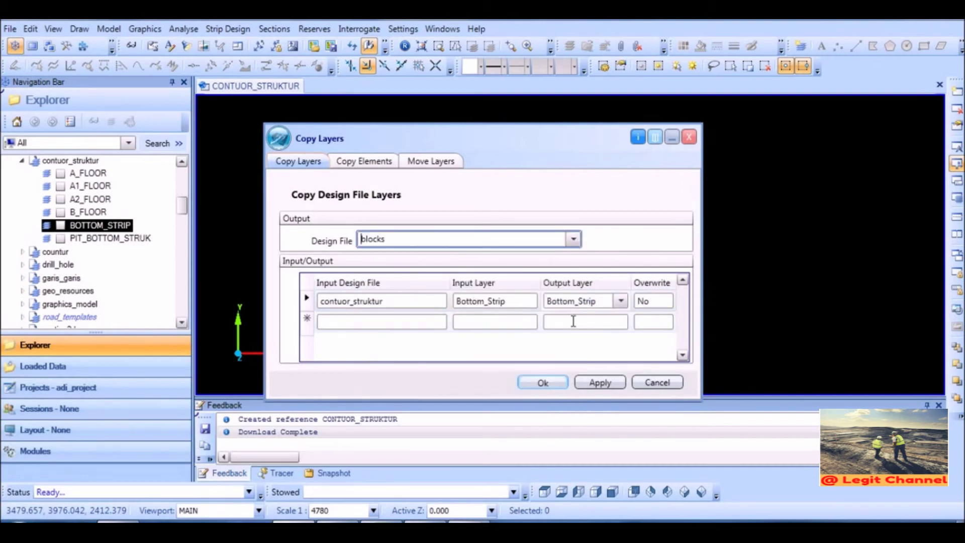
pyautogui.click(619, 300)
pyautogui.click(619, 301)
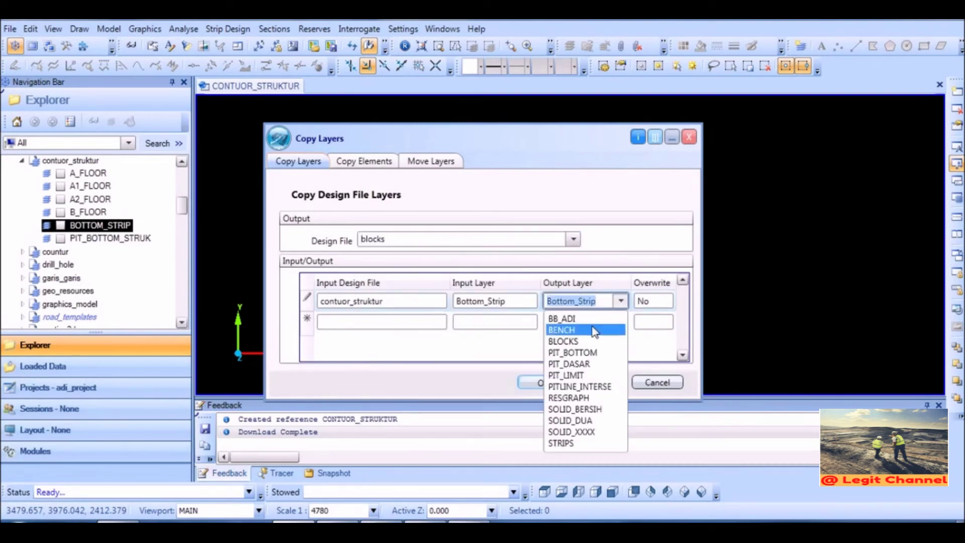
pyautogui.click(563, 331)
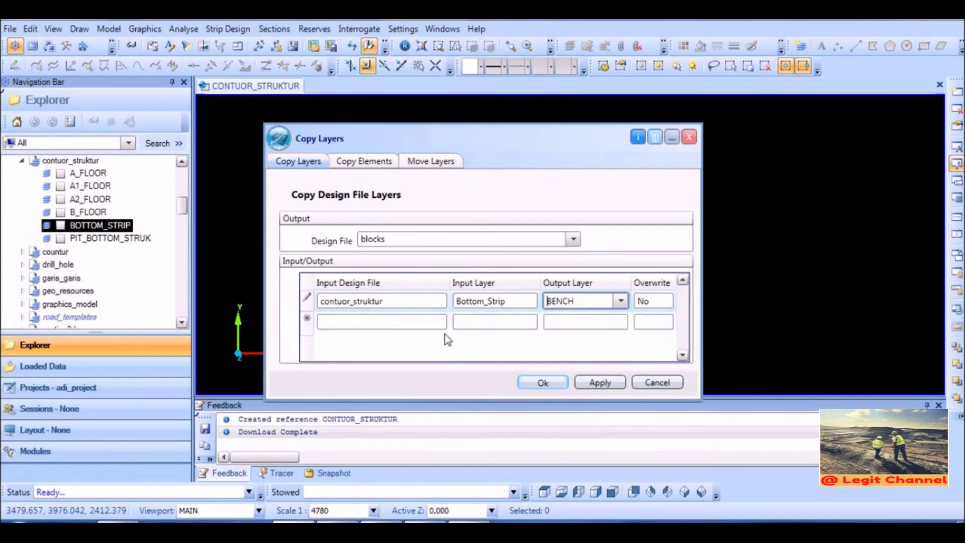
pyautogui.click(542, 382)
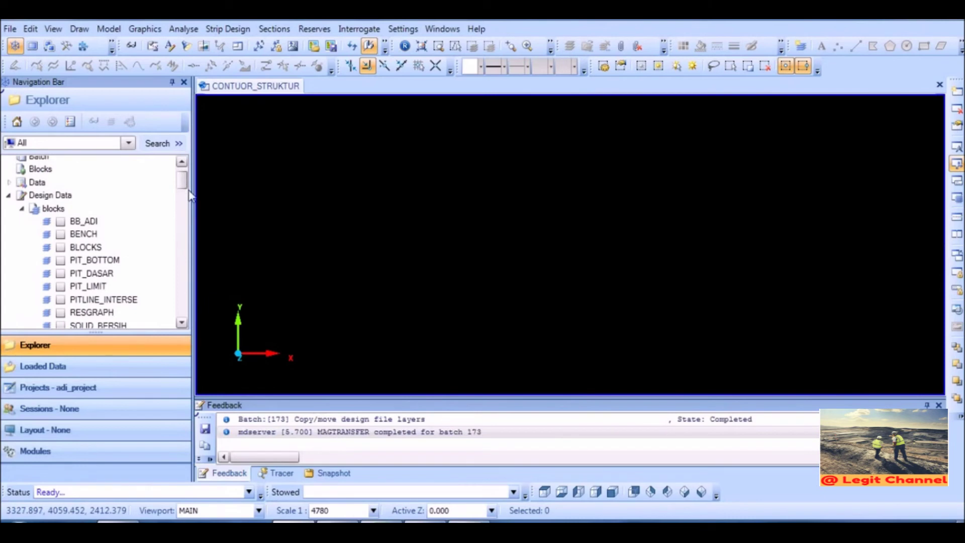
# Step: Display the BENCH layer of the blocks design file
pyautogui.rightClick(58, 196)
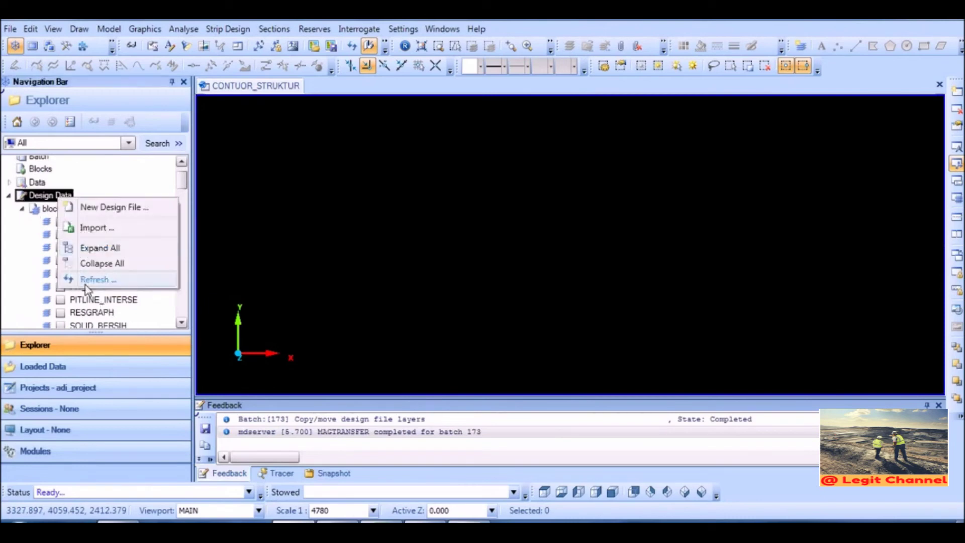
pyautogui.click(65, 245)
pyautogui.click(60, 234)
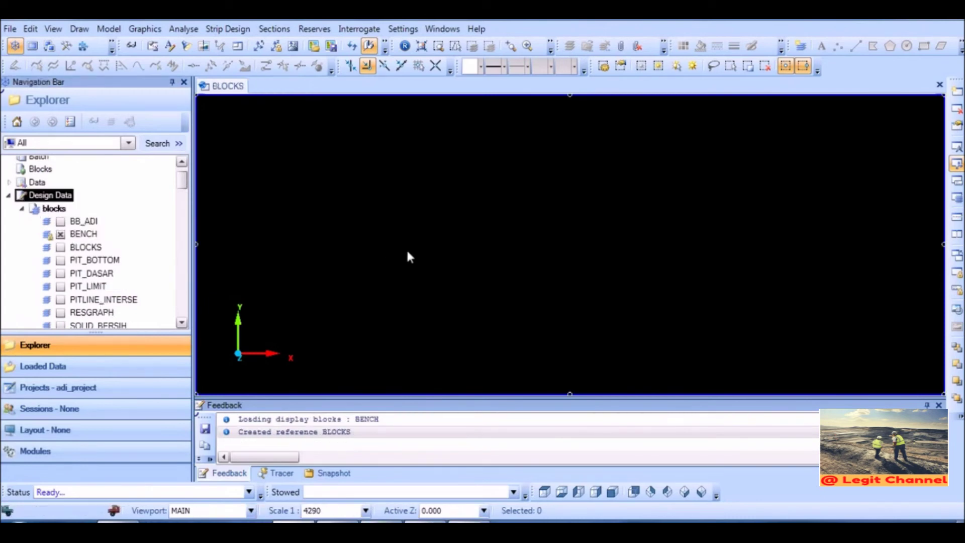
# Step: Examine where the copied floor contours meet the bench crests and toes along the lower pit wall
pyautogui.scroll(3, 407, 283)
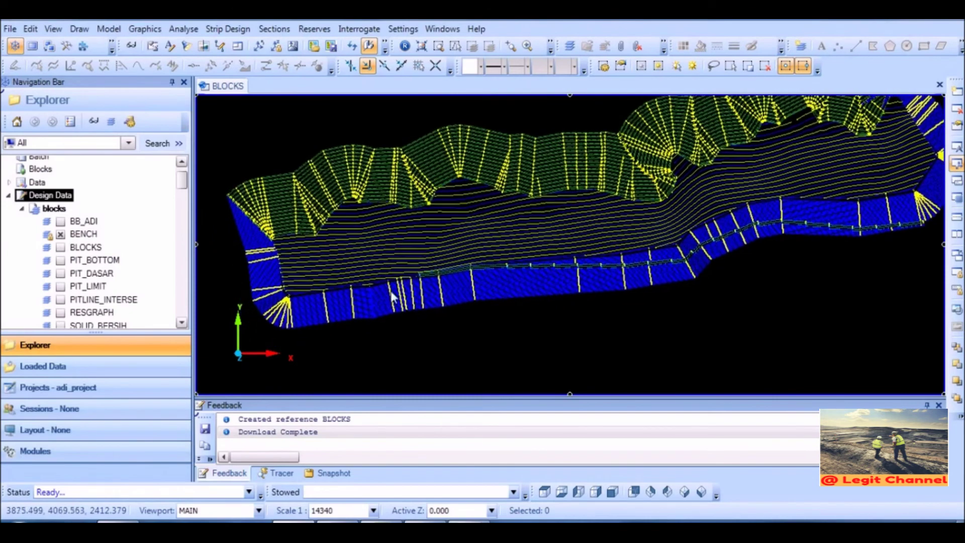
pyautogui.scroll(2, 402, 284)
pyautogui.scroll(5, 461, 257)
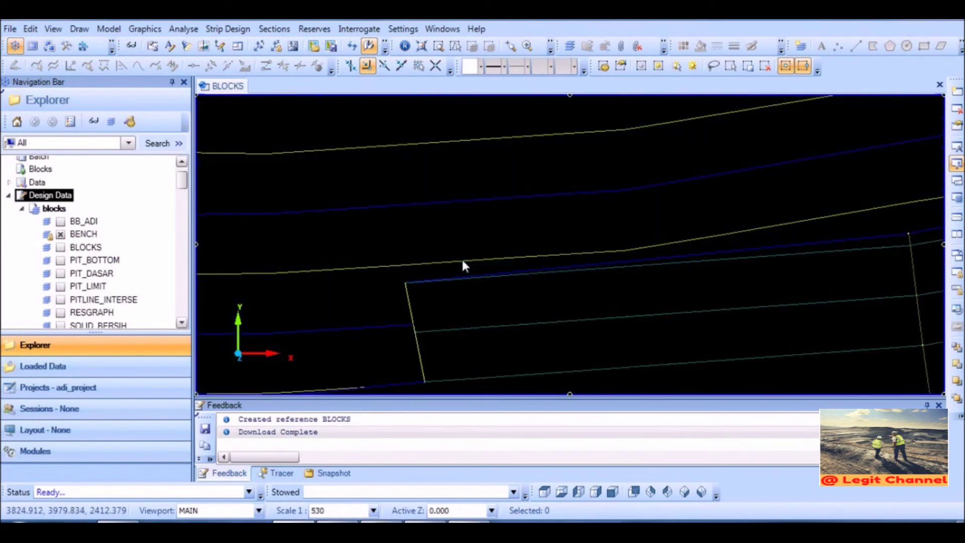
pyautogui.scroll(-3, 462, 259)
pyautogui.moveTo(416, 276); pyautogui.dragTo(661, 228, button='middle')
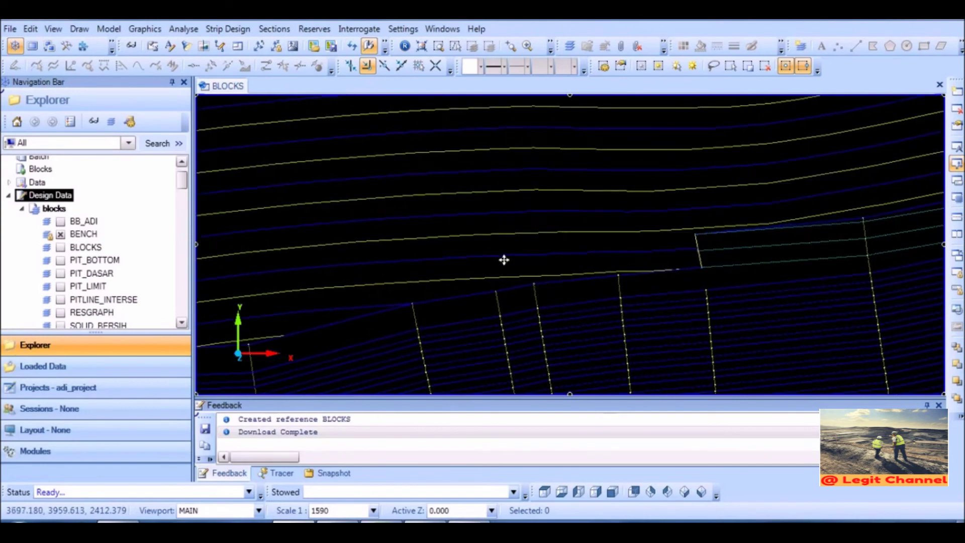
pyautogui.moveTo(504, 258); pyautogui.dragTo(741, 218, button='middle')
pyautogui.moveTo(347, 260); pyautogui.dragTo(700, 213, button='middle')
pyautogui.moveTo(506, 225); pyautogui.dragTo(437, 228, button='middle')
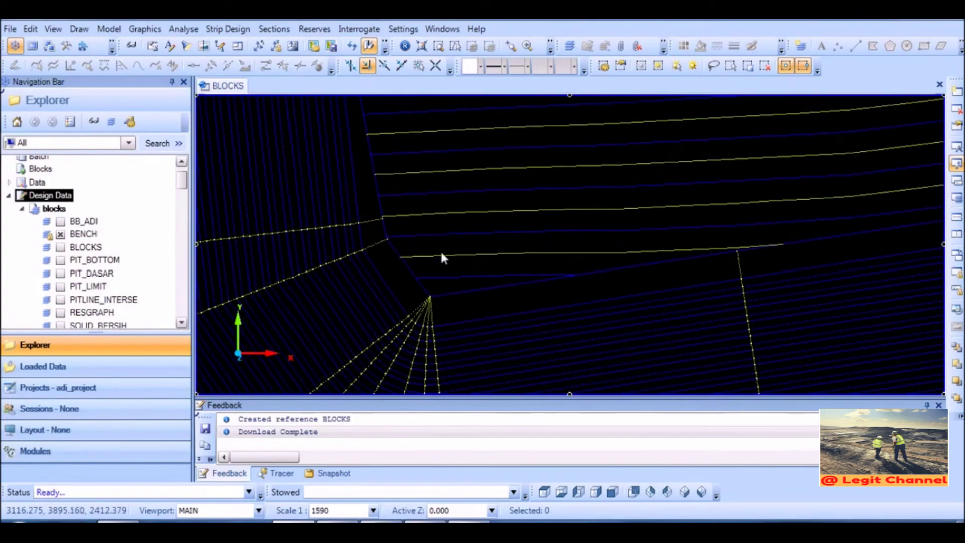
pyautogui.moveTo(702, 245); pyautogui.dragTo(579, 225, button='middle')
pyautogui.scroll(-10, 520, 211)
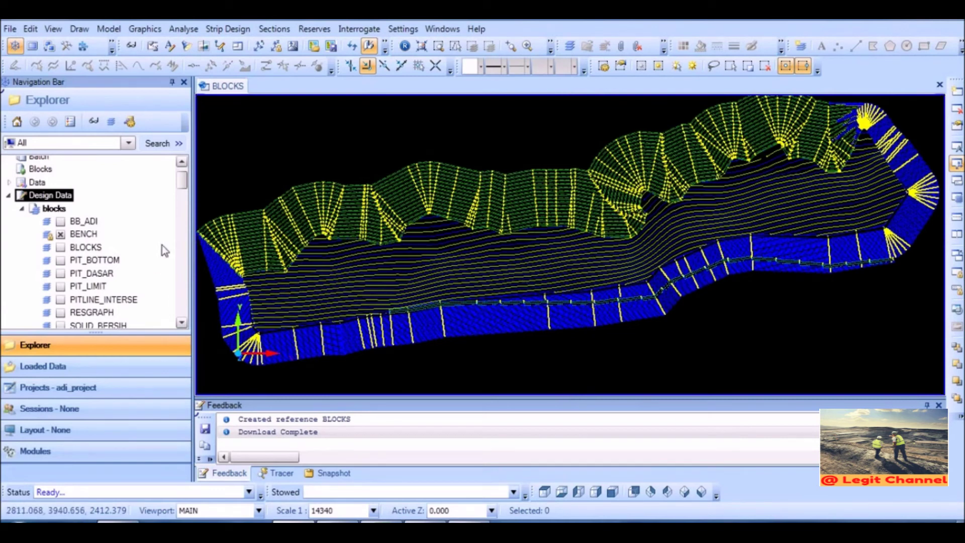
# Step: Open the Intersect Surface process for the TOPO_ORIG surface
pyautogui.moveTo(181, 181); pyautogui.dragTo(174, 312)
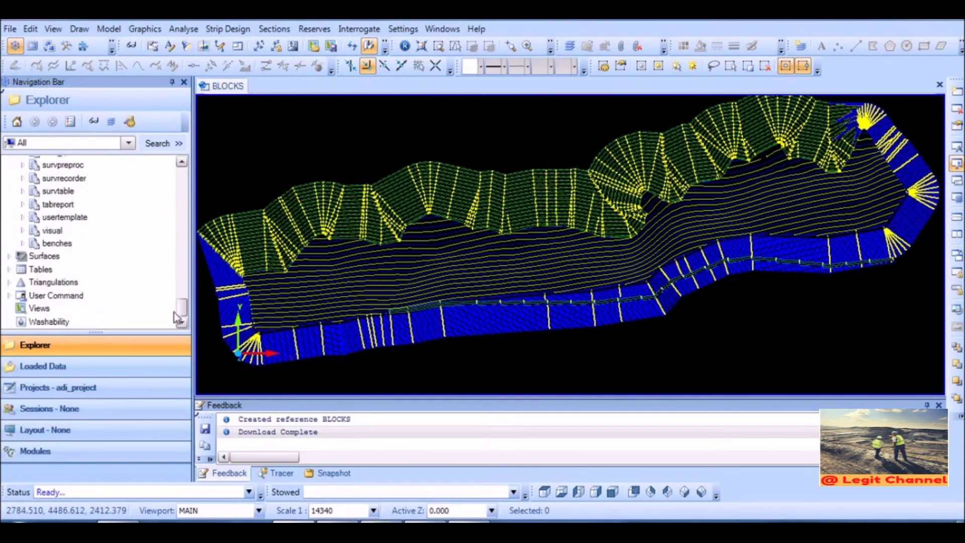
pyautogui.click(9, 256)
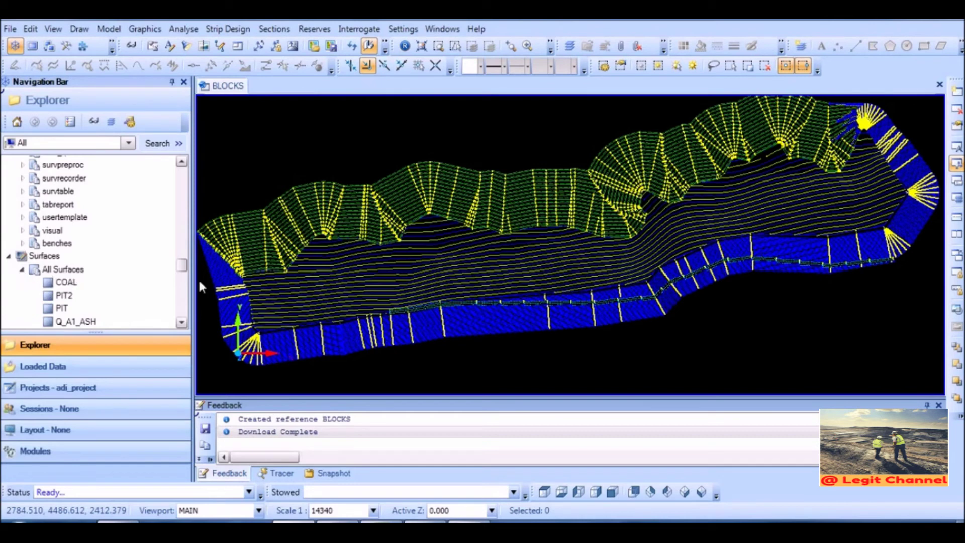
pyautogui.moveTo(183, 267); pyautogui.dragTo(188, 306)
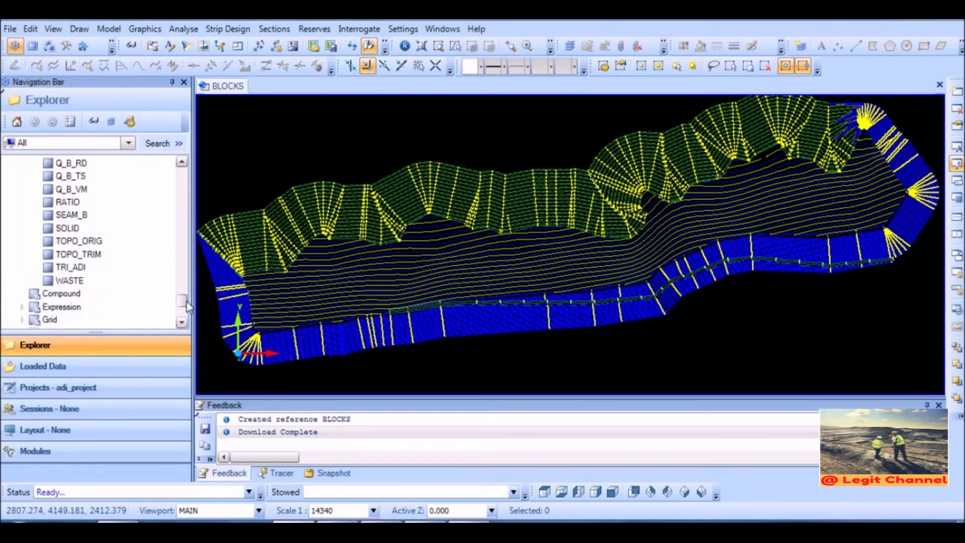
pyautogui.click(68, 242)
pyautogui.rightClick(67, 243)
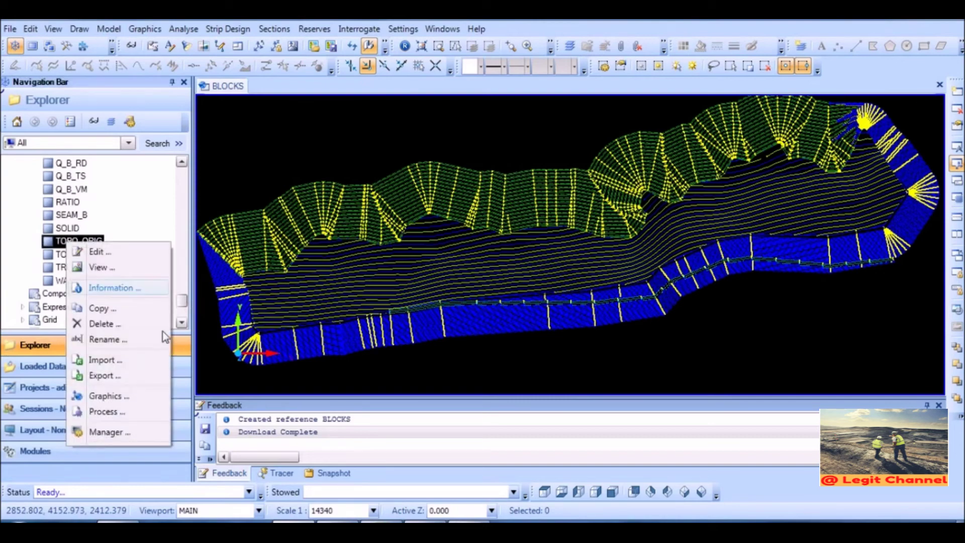
pyautogui.click(103, 411)
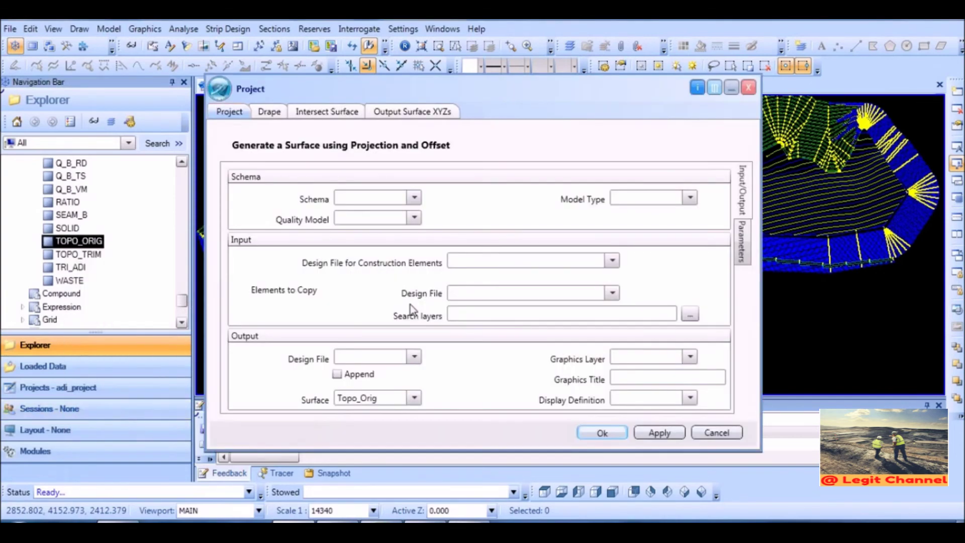
pyautogui.click(322, 112)
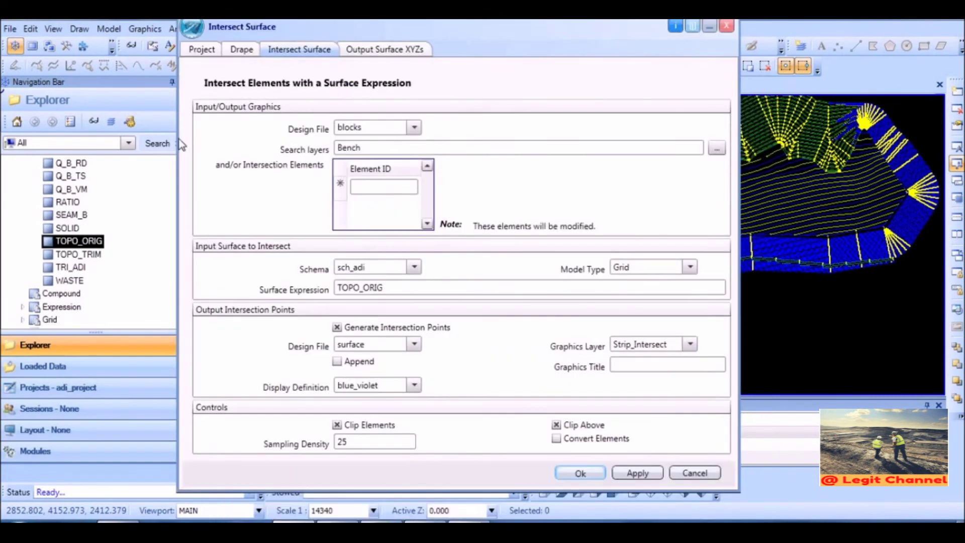
# Step: Use the Bench layer of the blocks design file as the input graphics for the surface intersection
pyautogui.click(414, 129)
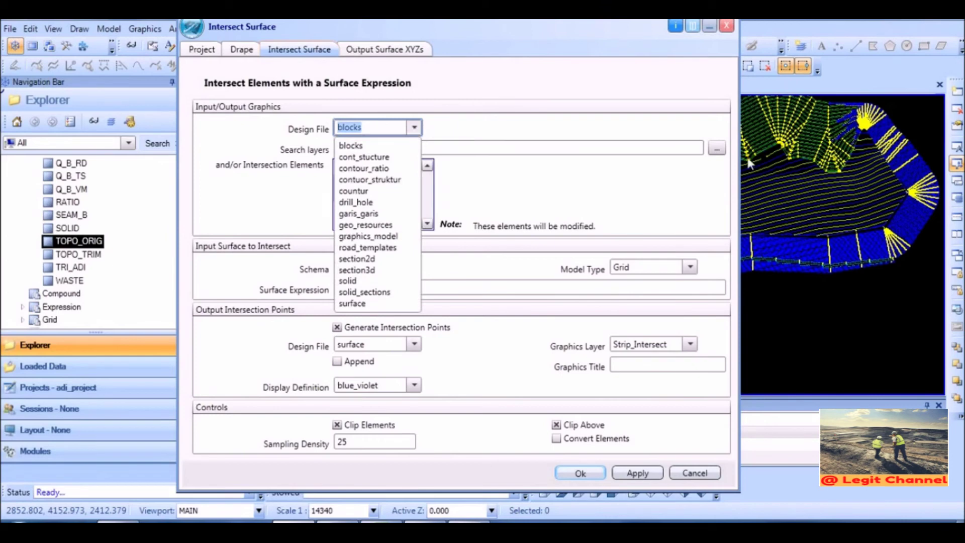
pyautogui.click(509, 177)
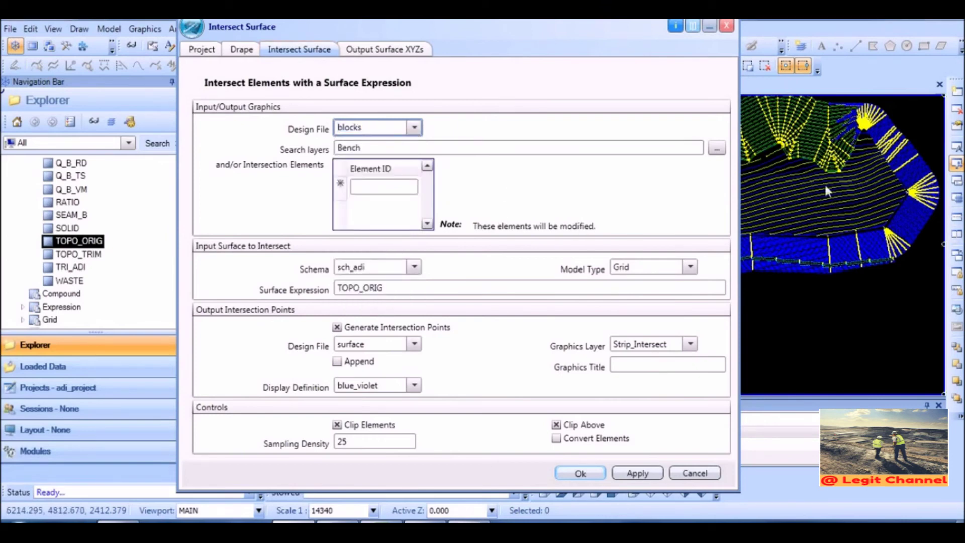
pyautogui.click(412, 130)
pyautogui.click(374, 147)
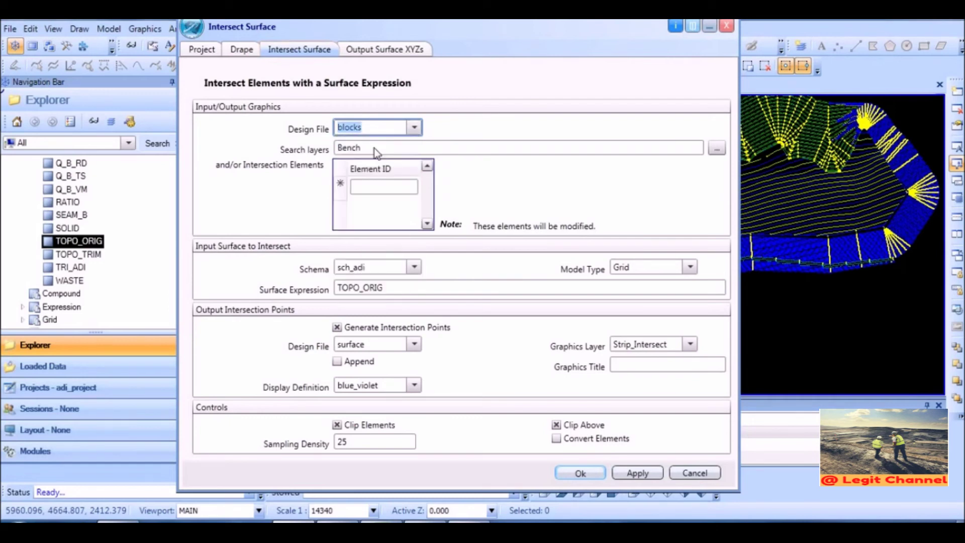
pyautogui.click(717, 148)
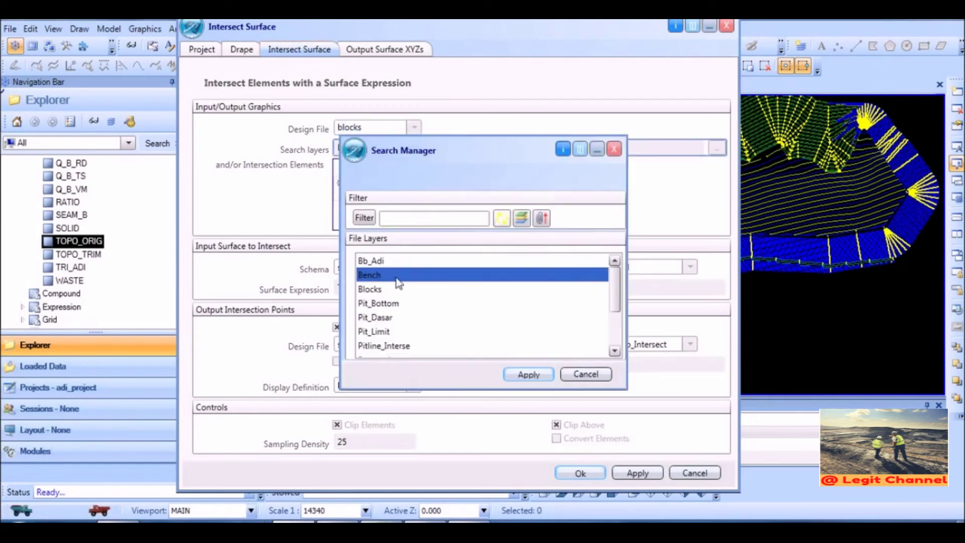
pyautogui.click(528, 375)
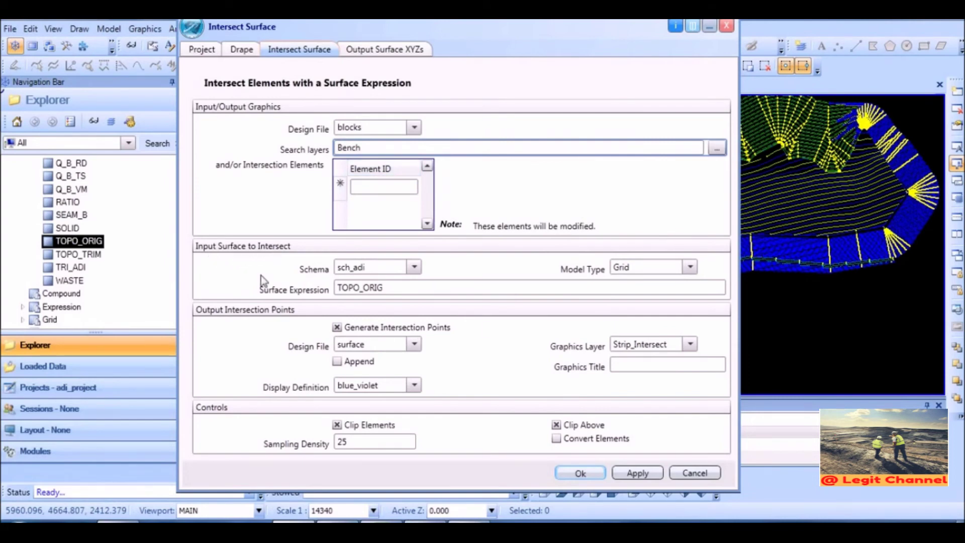
# Step: Set the surface to intersect to schema sch_adi with model type Grid
pyautogui.click(415, 267)
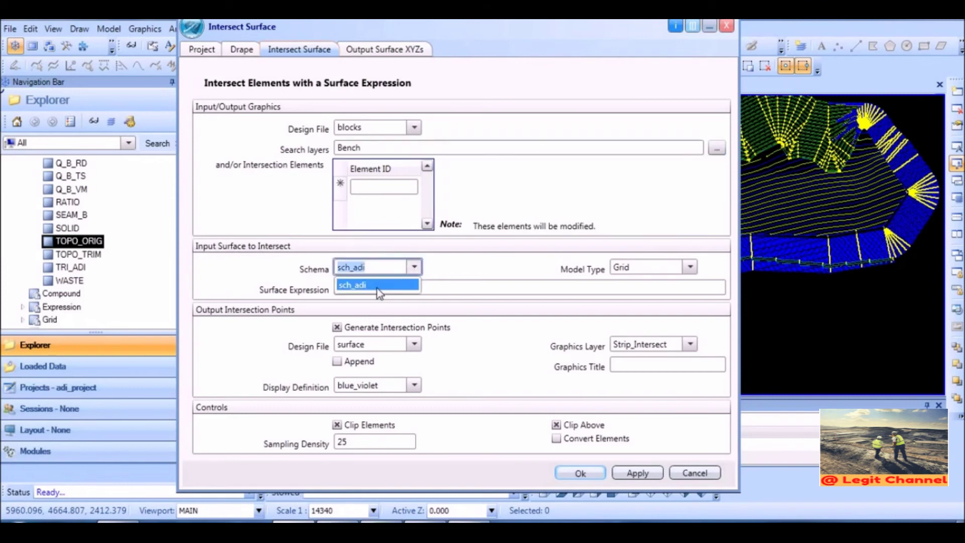
pyautogui.click(374, 278)
pyautogui.click(690, 267)
pyautogui.click(634, 280)
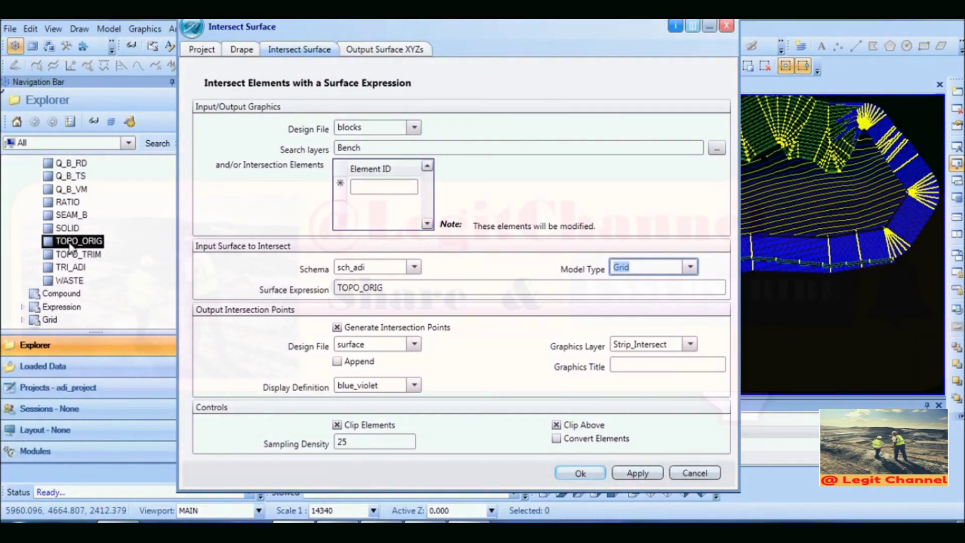
pyautogui.click(123, 351)
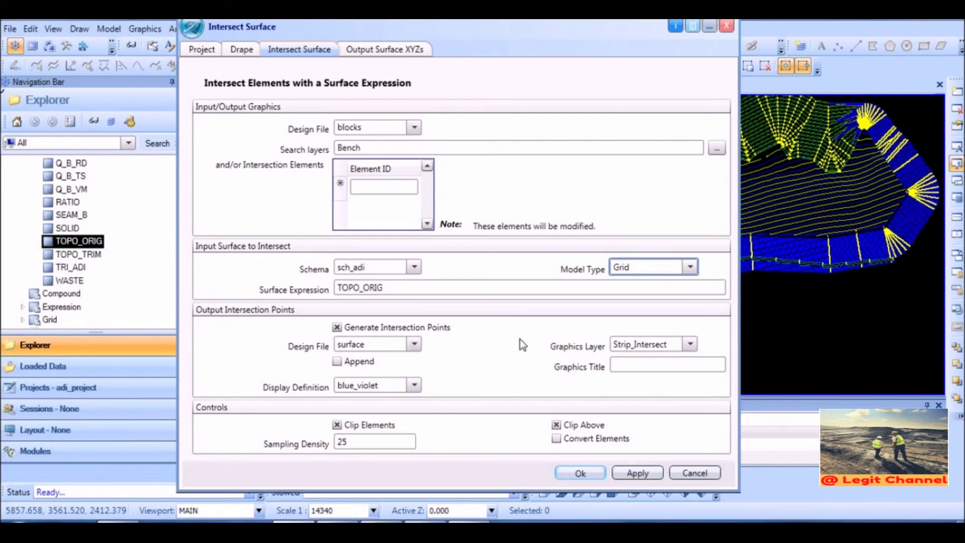
# Step: Run the TOPO_ORIG intersection, outputting points to Strip_Intersect in surface, with Clip Elements and Clip Above enabled and a sampling density of 25
pyautogui.click(368, 350)
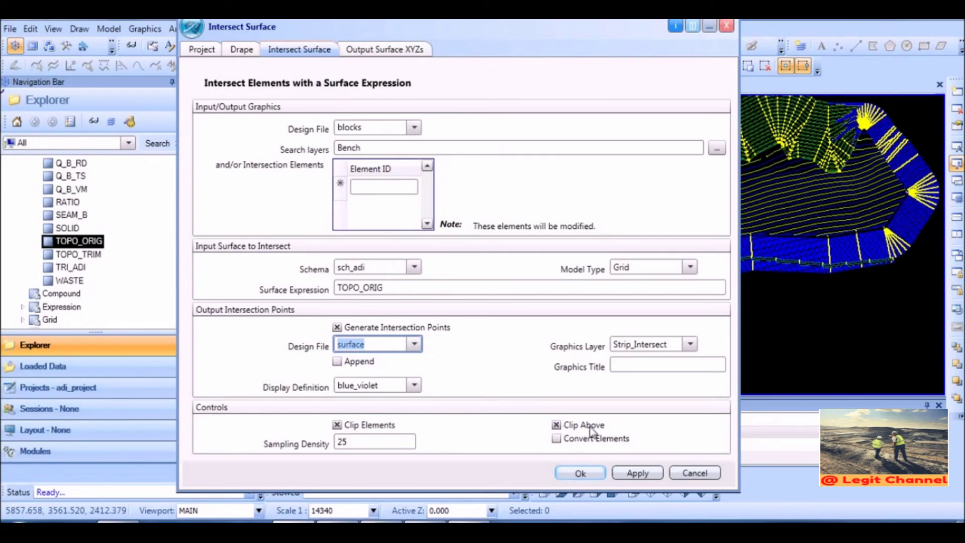
pyautogui.click(364, 443)
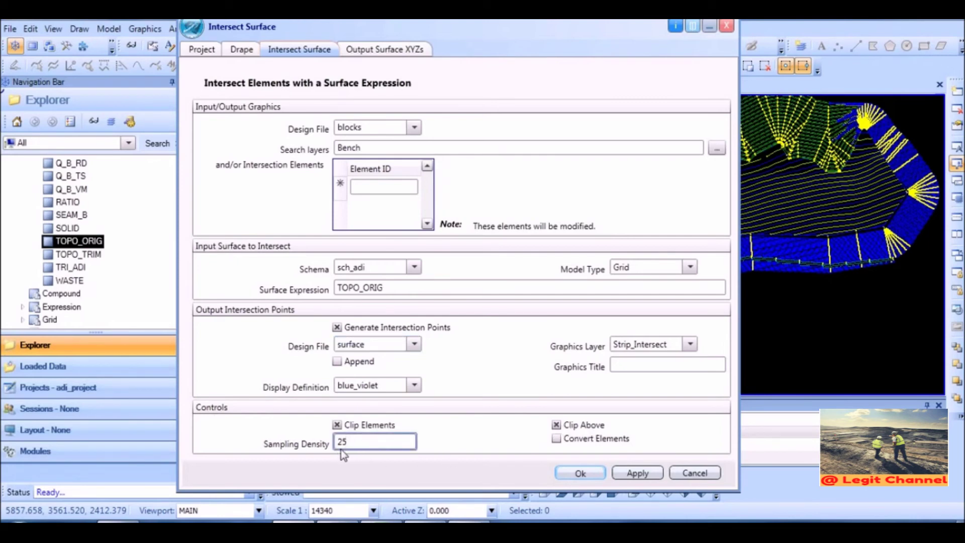
pyautogui.click(568, 473)
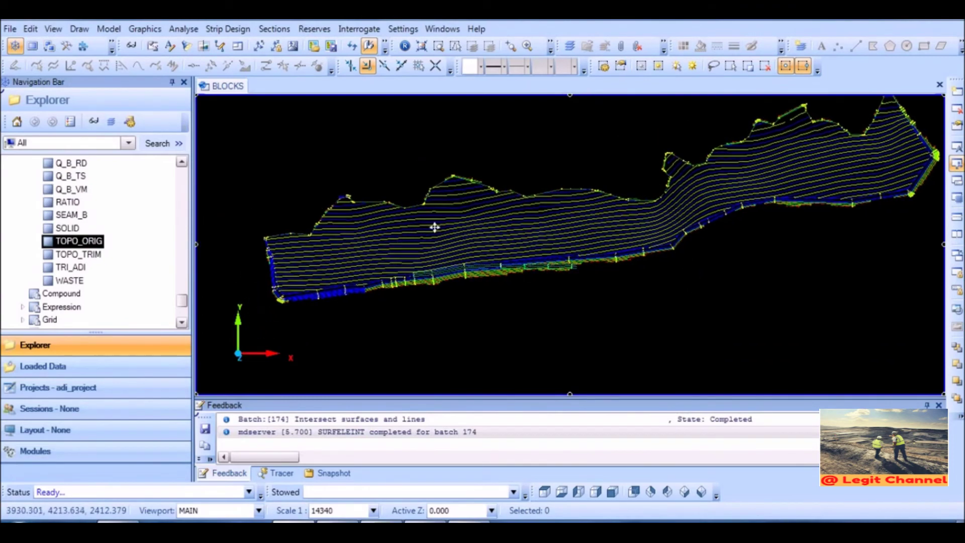
pyautogui.scroll(3, 503, 261)
pyautogui.moveTo(430, 246); pyautogui.dragTo(466, 264, button='middle')
pyautogui.scroll(10, 100, 252)
pyautogui.scroll(-3, 624, 254)
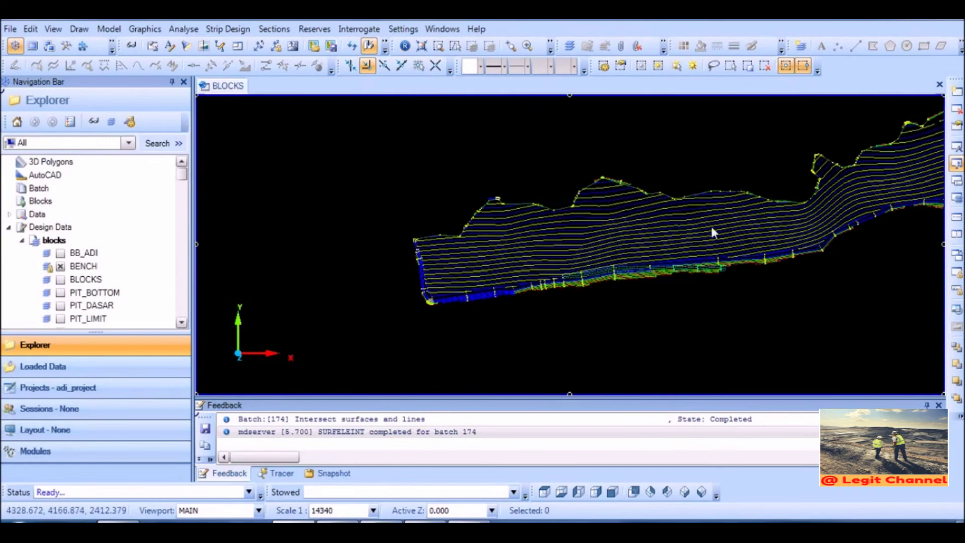
pyautogui.moveTo(713, 228); pyautogui.dragTo(406, 251, button='middle')
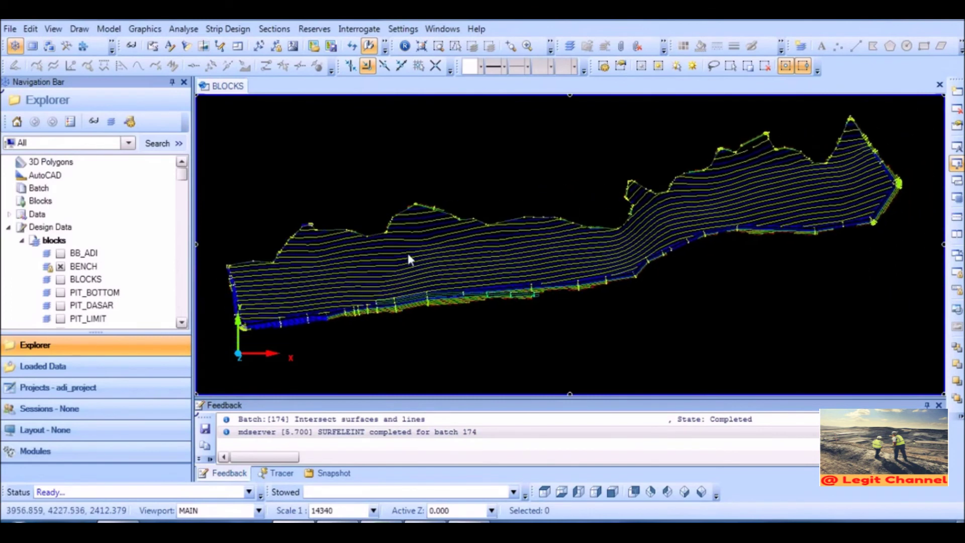
# Step: Set up a surface triangulation from the Bench layer of the blocks design file, with Desgn_Strip as triangle layer and surface name
pyautogui.click(109, 29)
pyautogui.moveTo(146, 65)
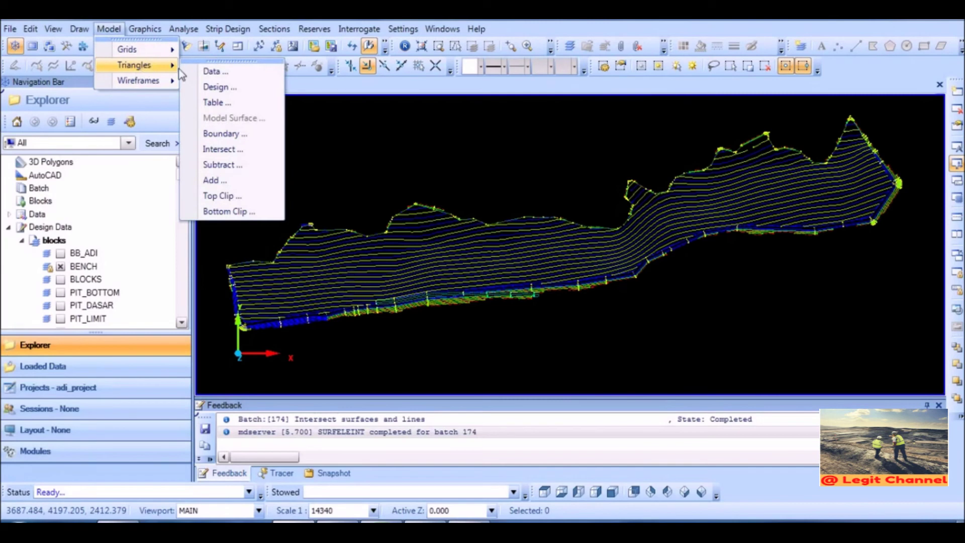
pyautogui.click(224, 88)
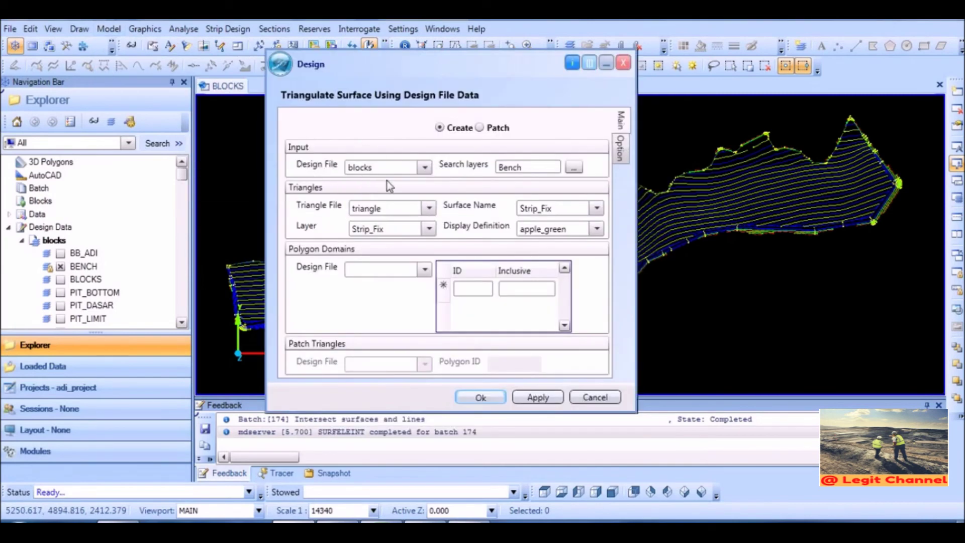
pyautogui.click(574, 167)
pyautogui.click(528, 375)
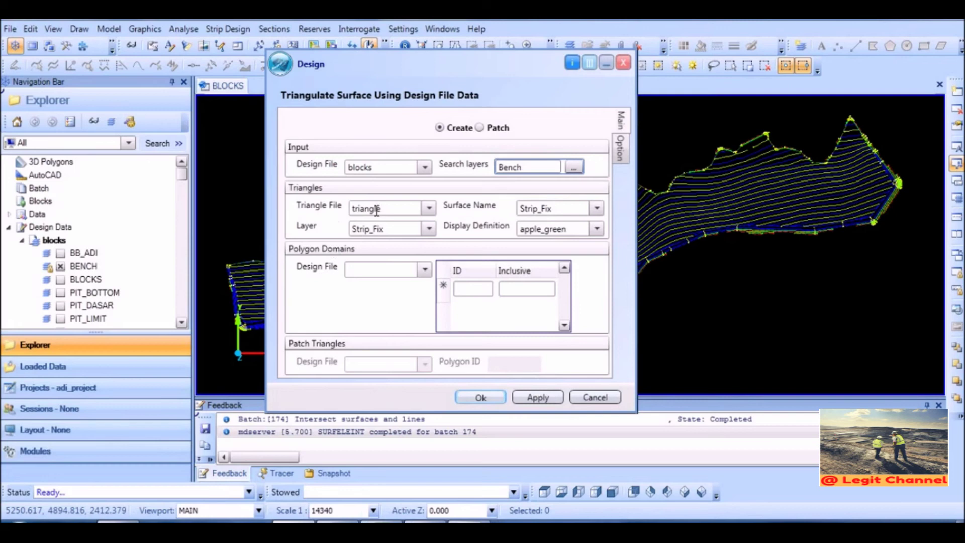
pyautogui.click(403, 232)
pyautogui.write('desgn_s')
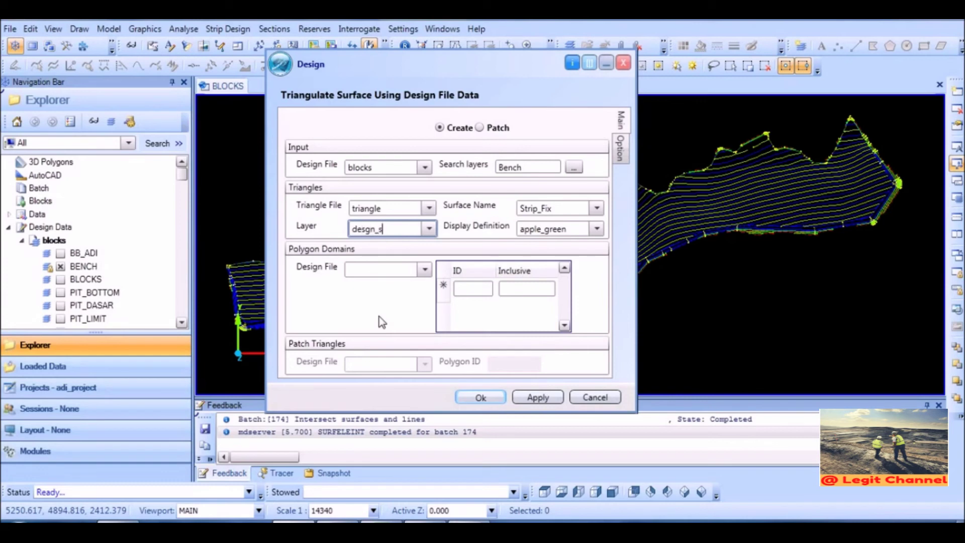
pyautogui.press('Tab')
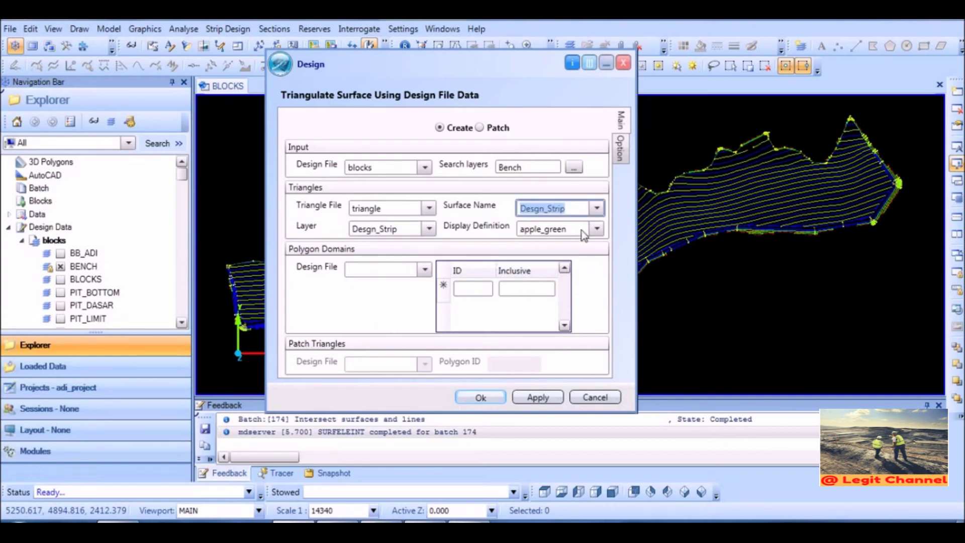
# Step: Output the boundary polygon to layer Bdy_Strip_Tri in the blocks design file and run the triangulation
pyautogui.click(622, 149)
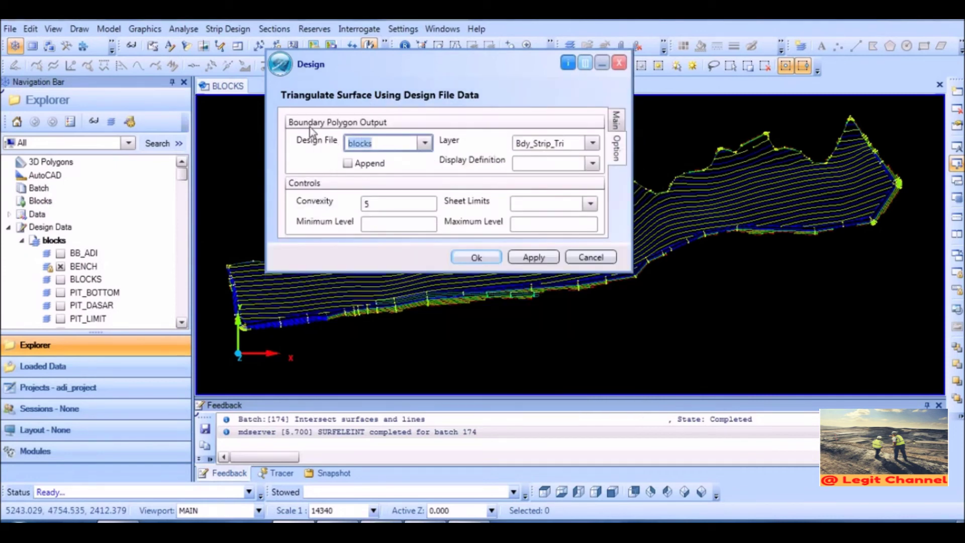
pyautogui.click(738, 214)
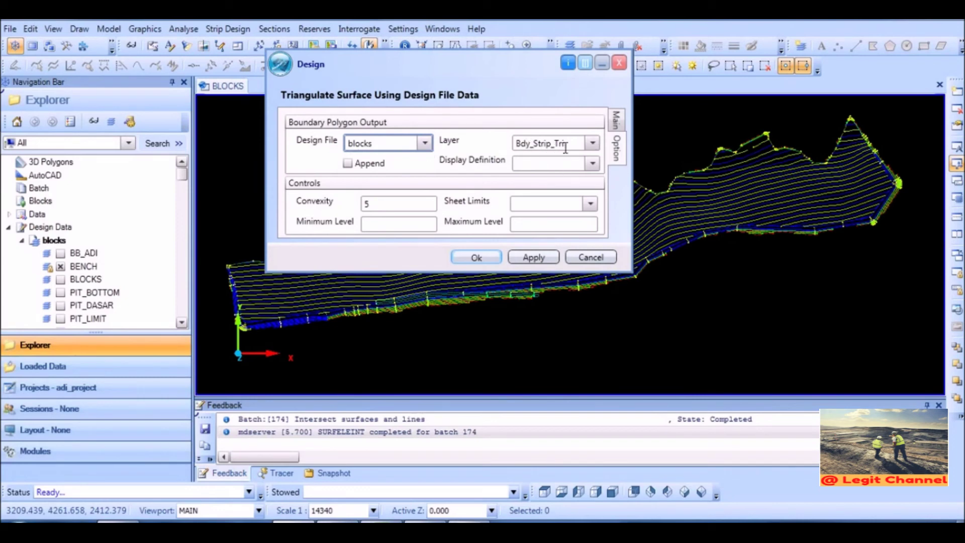
pyautogui.click(482, 257)
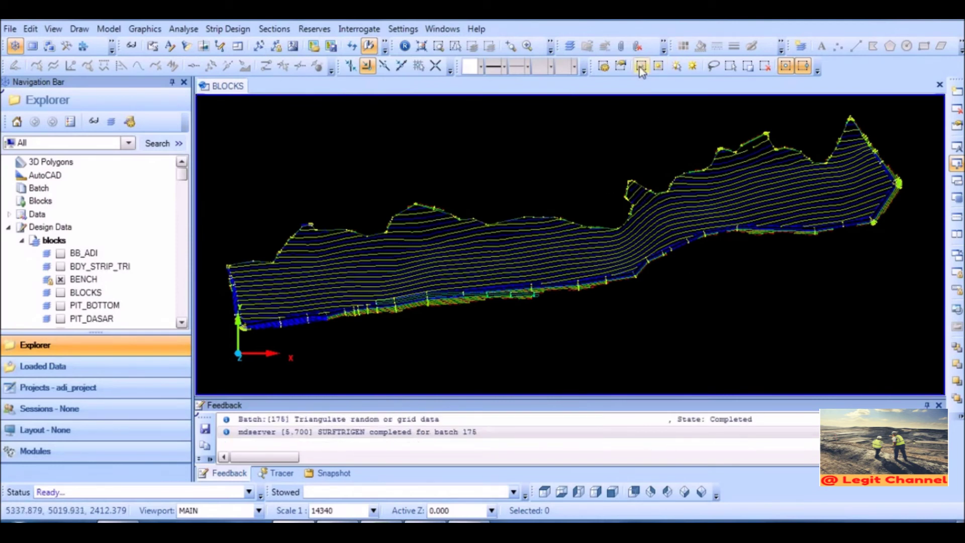
# Step: Hide the BENCH layer and set up a Contour process using the Permukaan layer of the surface design file as input
pyautogui.click(60, 279)
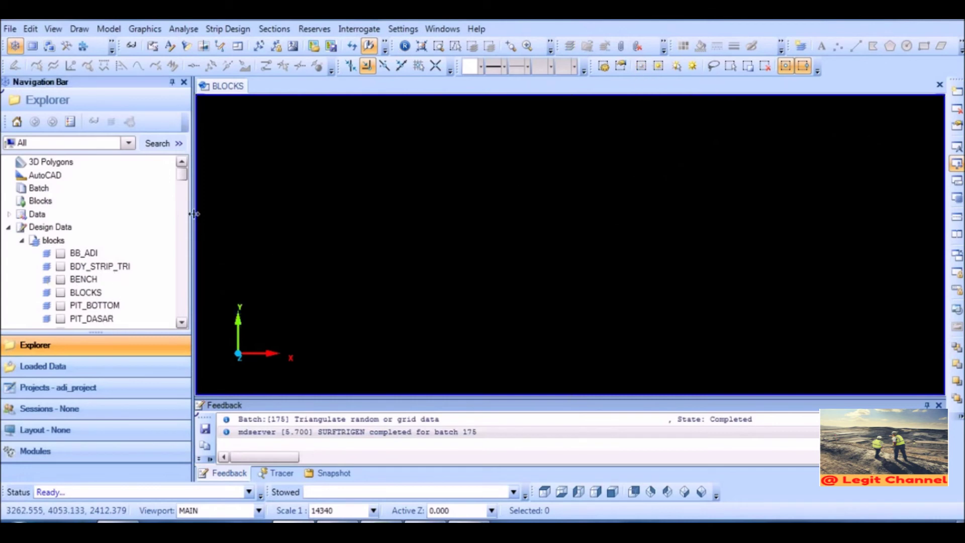
pyautogui.click(144, 30)
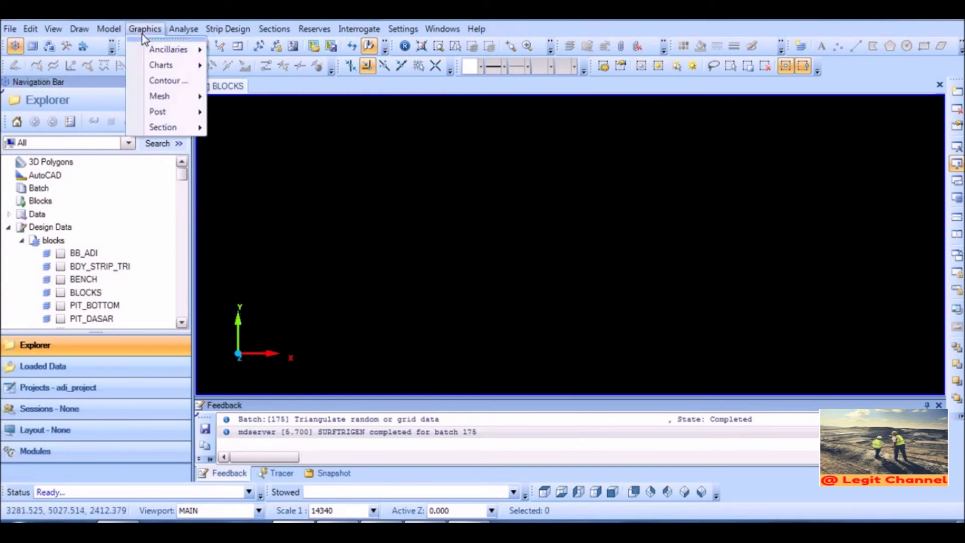
pyautogui.click(155, 81)
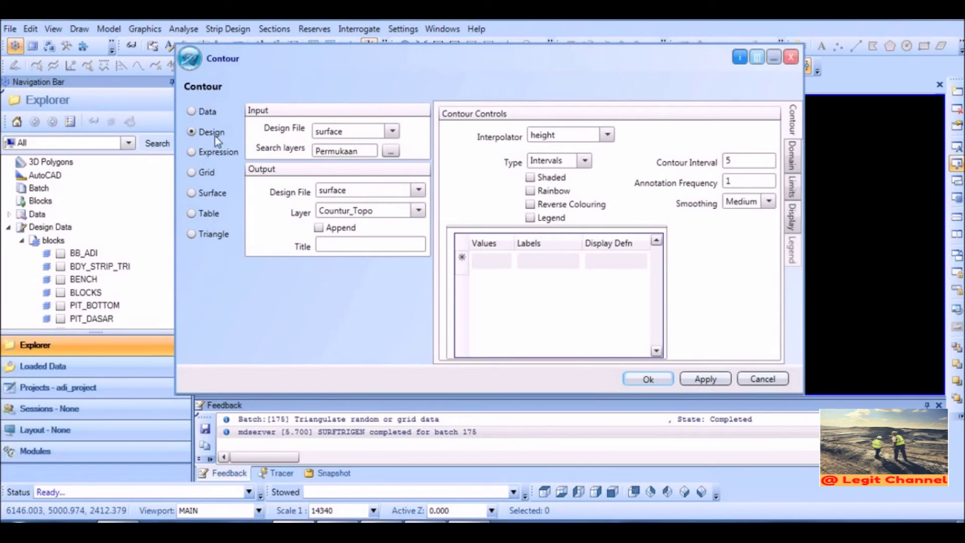
pyautogui.click(392, 131)
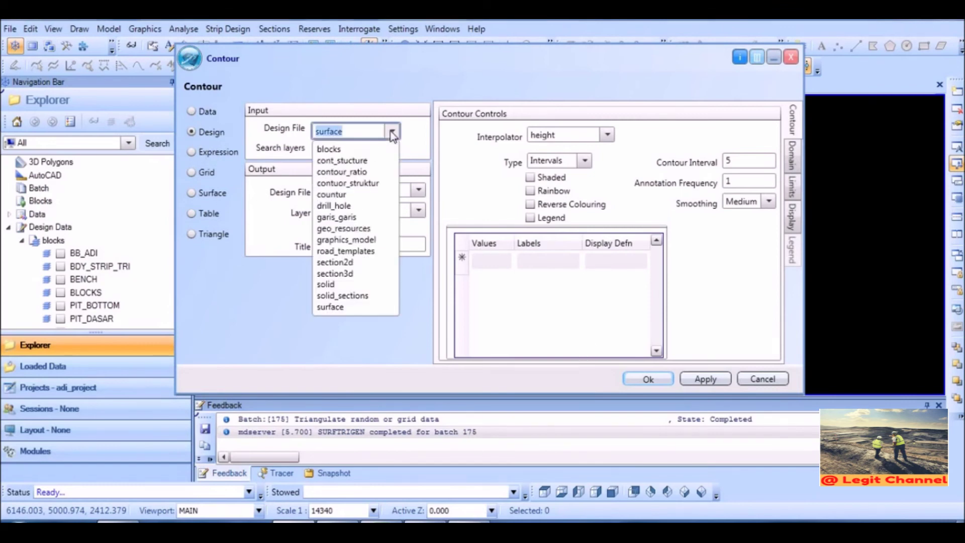
pyautogui.click(342, 307)
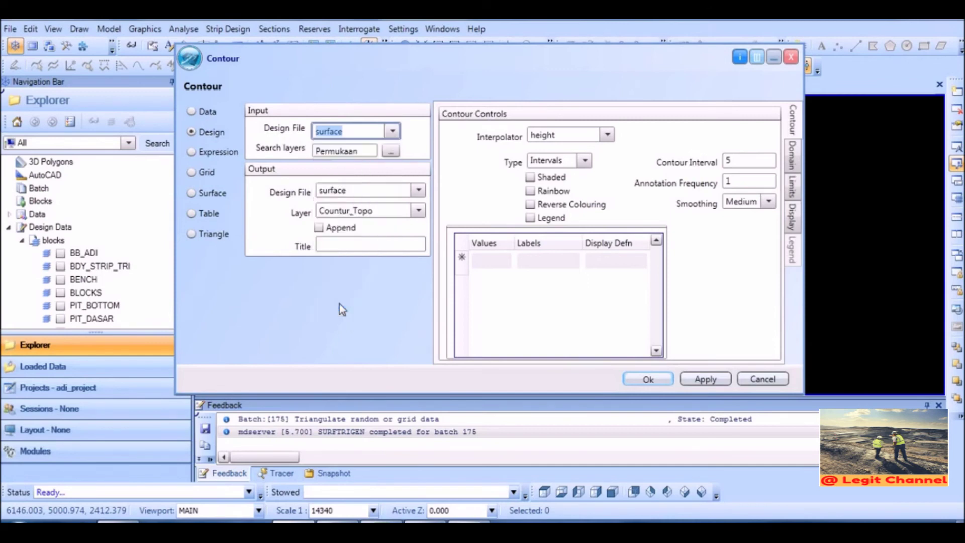
pyautogui.click(392, 153)
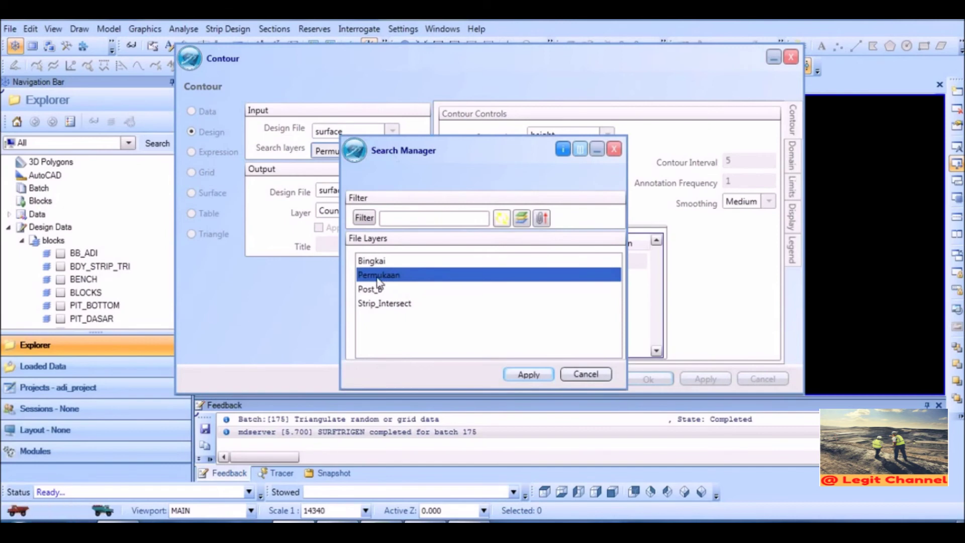
pyautogui.click(527, 373)
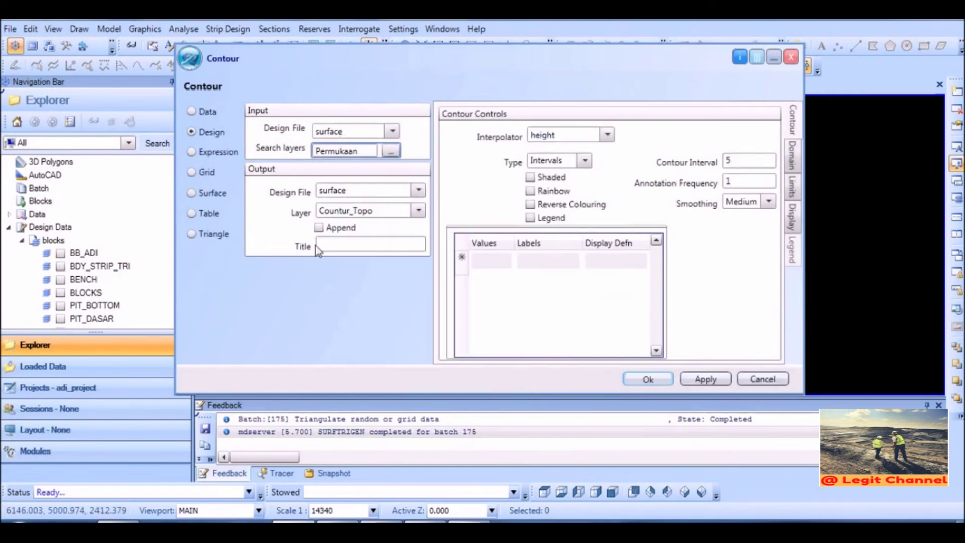
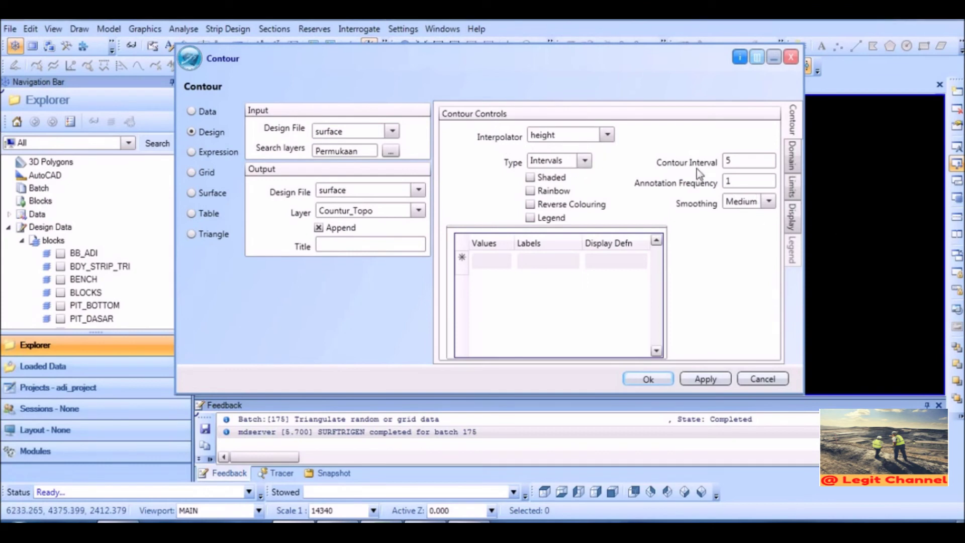
# Step: Set the contour controls to interval 5, annotation frequency 1 and Medium smoothing
pyautogui.click(736, 161)
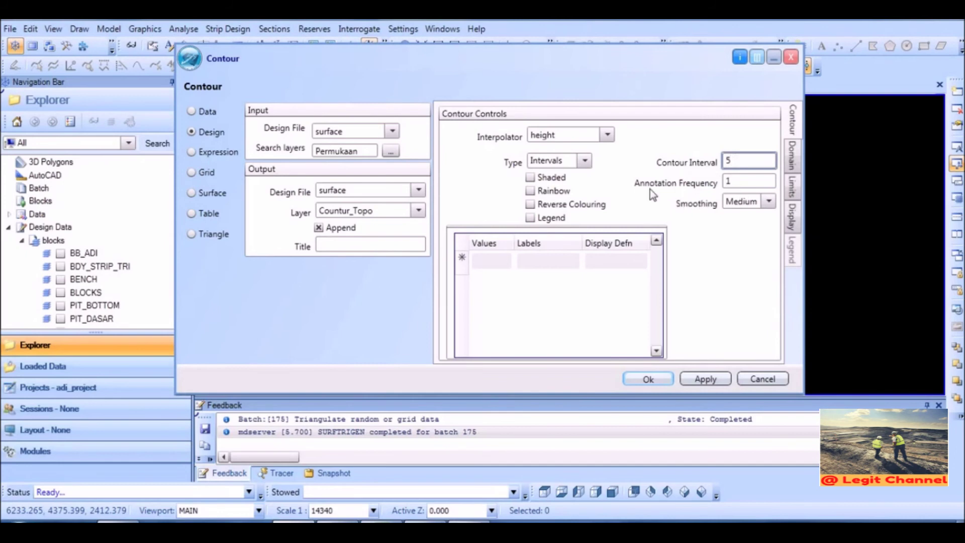
pyautogui.click(738, 183)
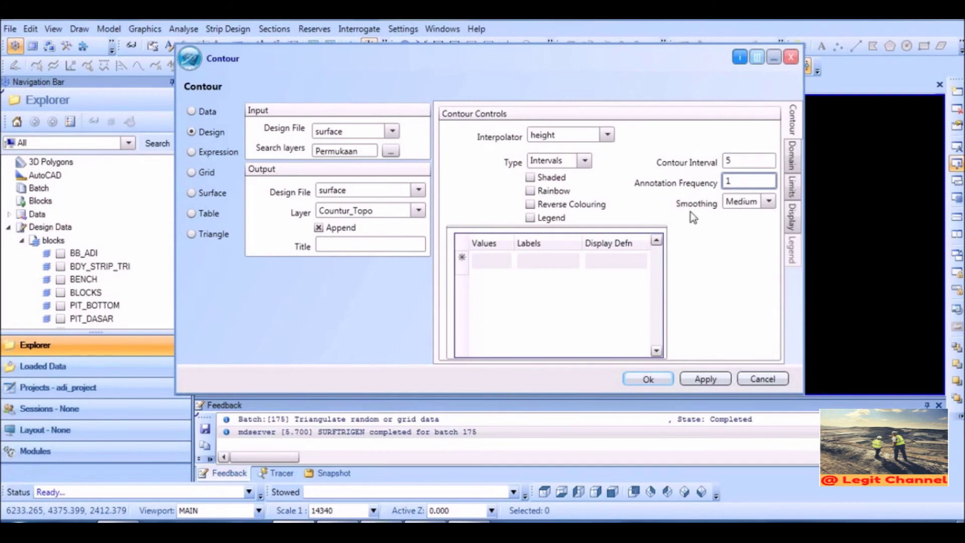
pyautogui.click(765, 204)
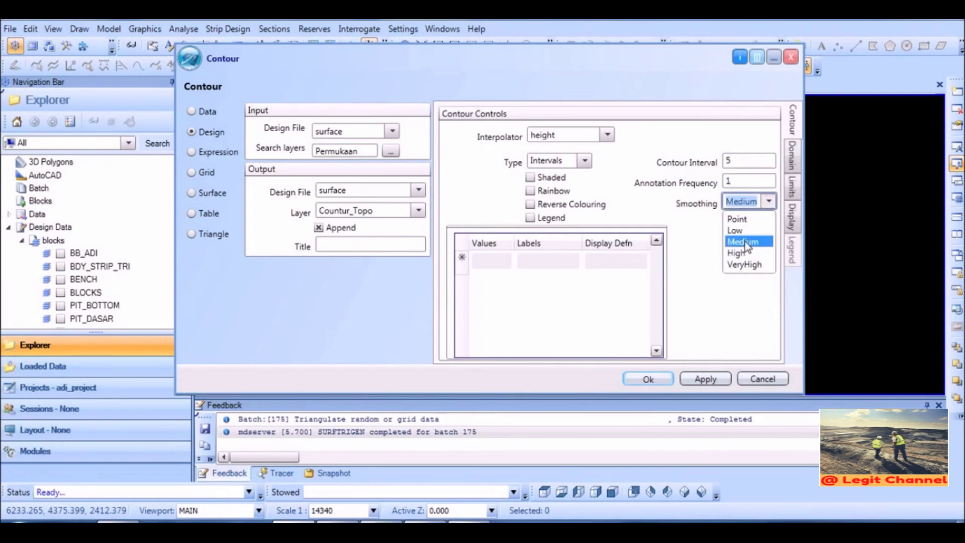
pyautogui.click(746, 241)
# Step: Limit the contours to sheet specification sheet_adi, keep the display definitions, and generate them into the Countur_Topo layer of surface
pyautogui.click(792, 186)
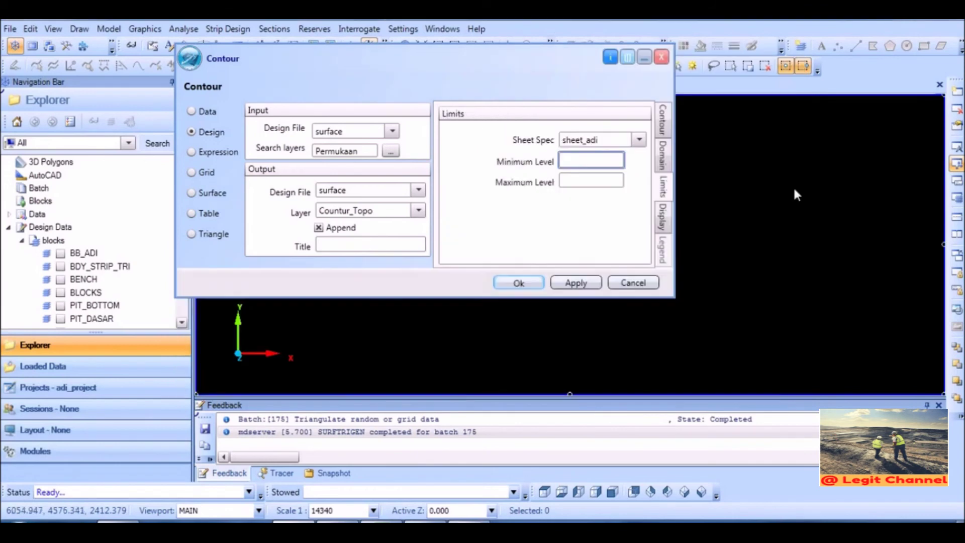
pyautogui.click(639, 140)
pyautogui.click(607, 170)
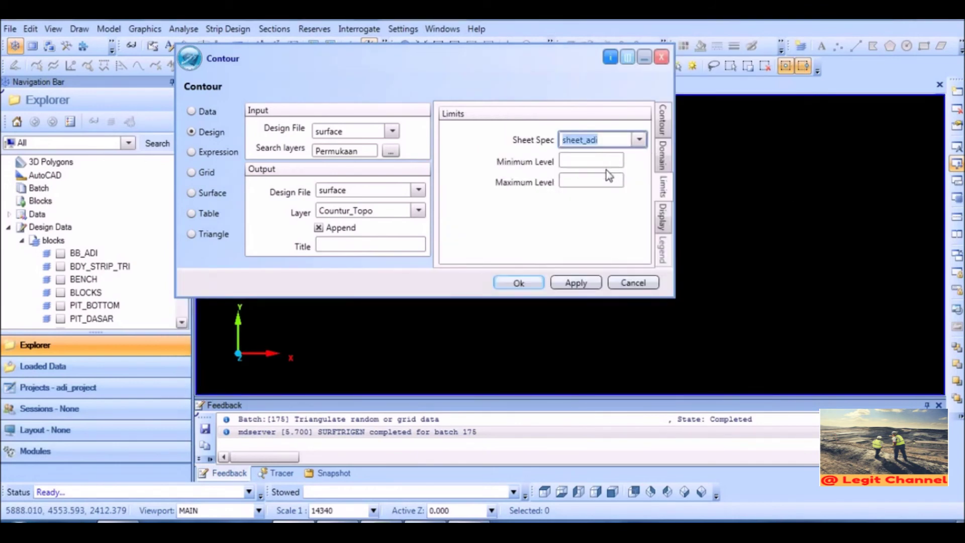
pyautogui.click(665, 230)
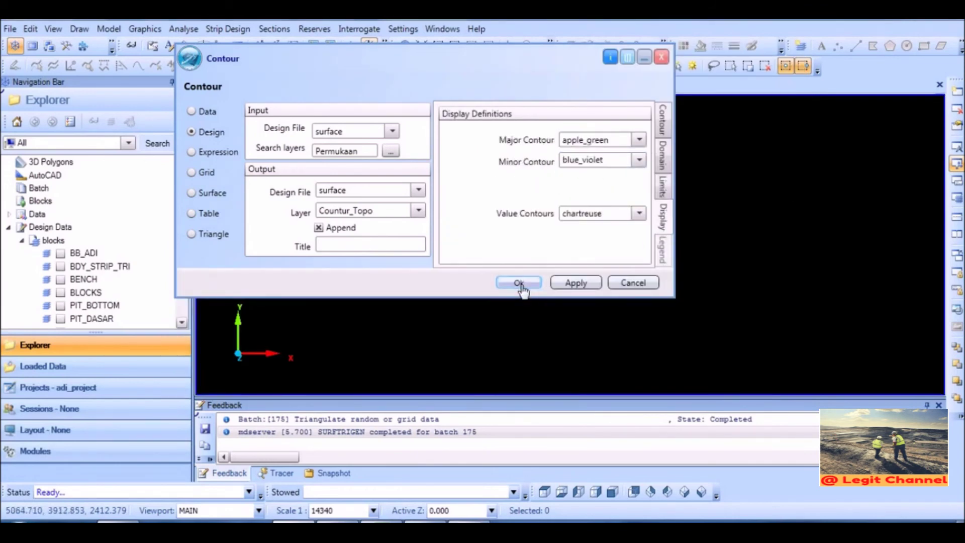
pyautogui.click(519, 283)
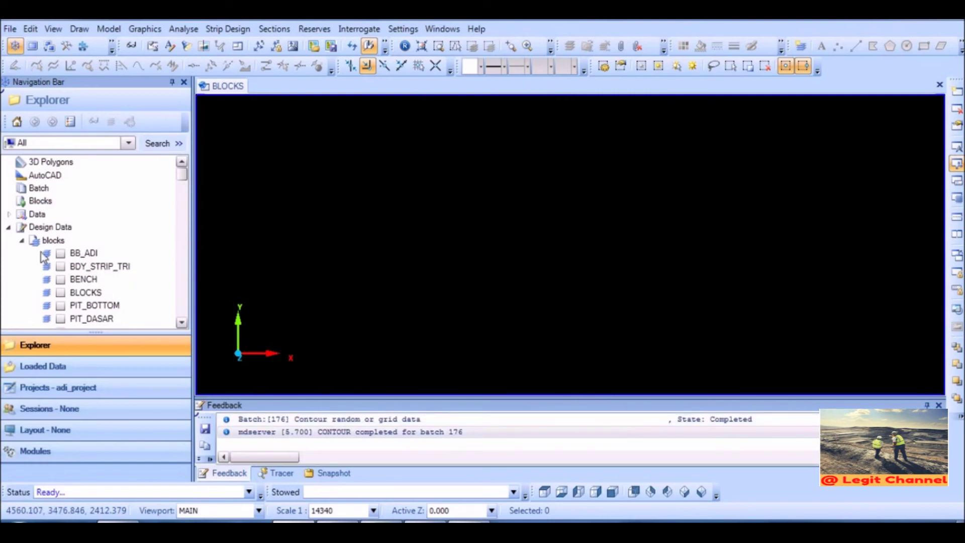
# Step: Refresh the surface design file and open its COUNTUR_TOPO layer with BDY_STRIP_TRI from blocks as a reference
pyautogui.moveTo(186, 181); pyautogui.dragTo(194, 213)
pyautogui.click(22, 261)
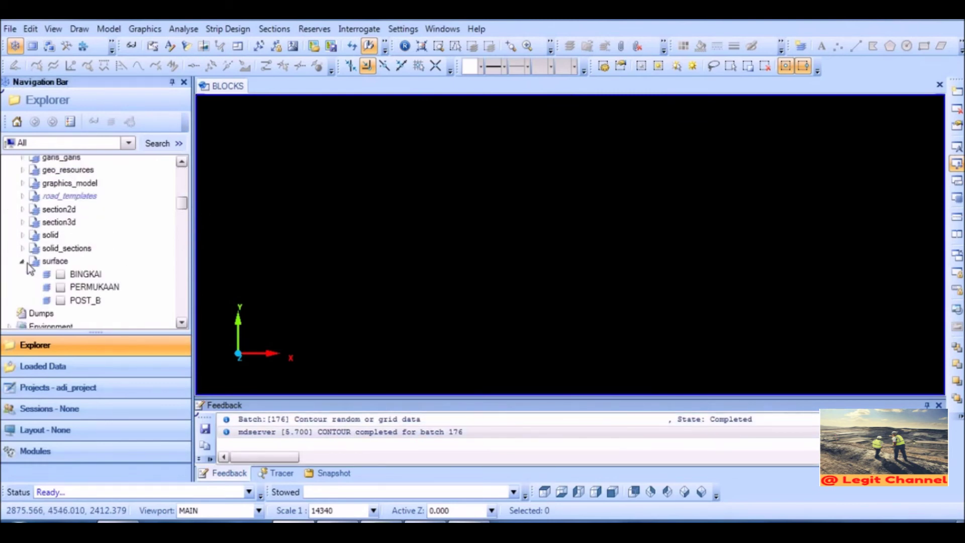
pyautogui.rightClick(46, 262)
pyautogui.click(85, 491)
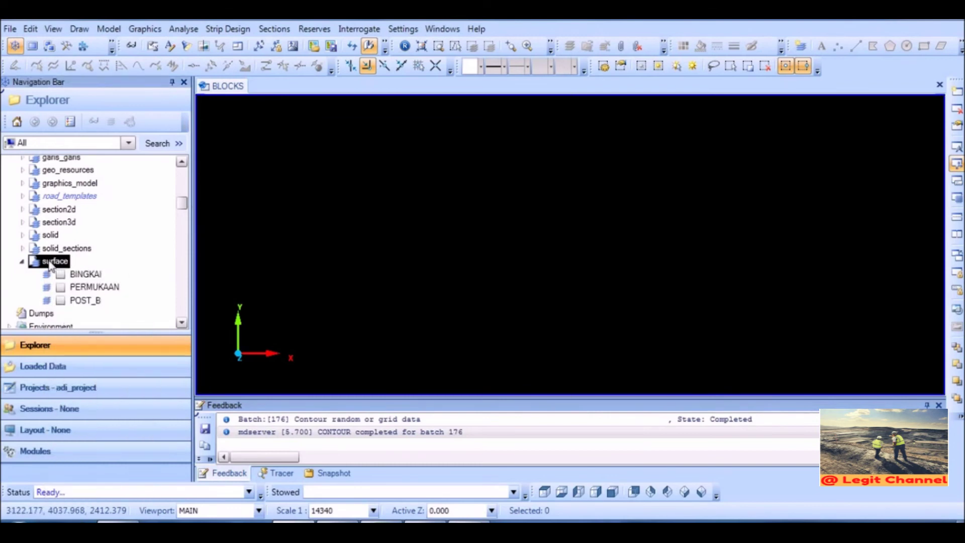
pyautogui.rightClick(92, 235)
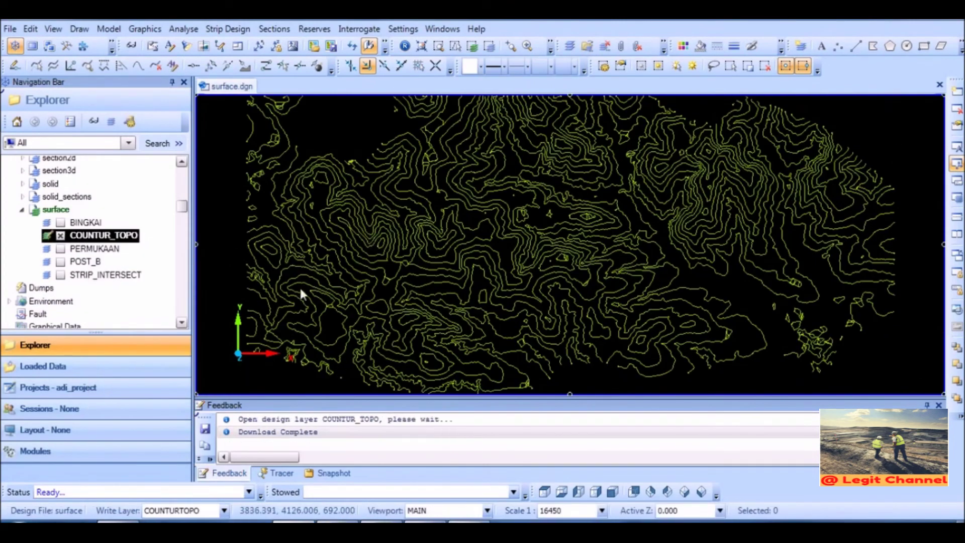
pyautogui.scroll(10, 185, 217)
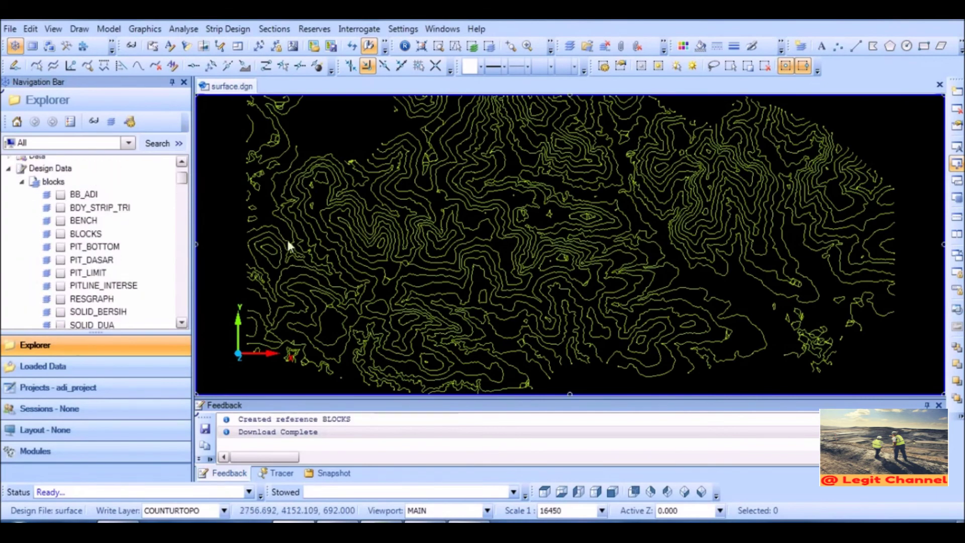
pyautogui.click(60, 207)
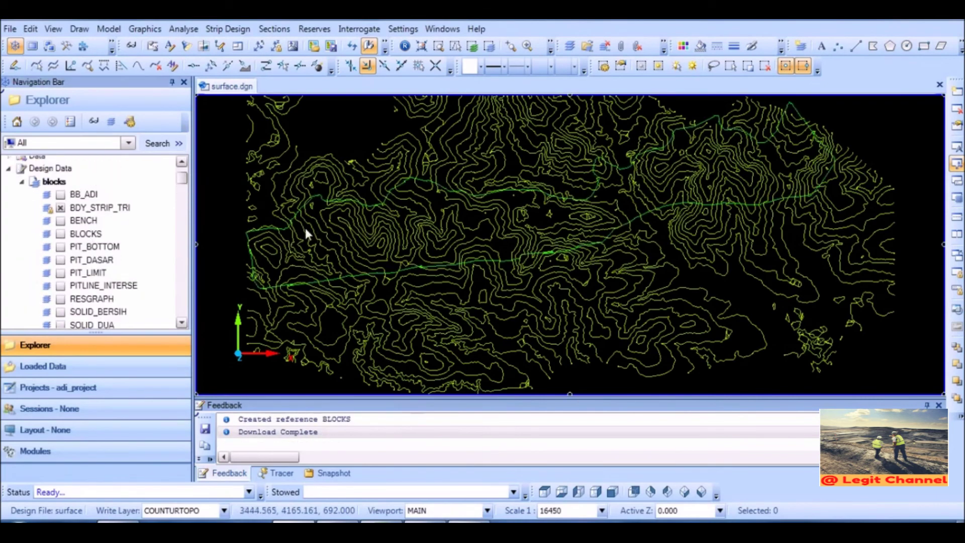
# Step: Clip away the topography contours inside the BDY_STRIP_TRI polygon using Clip World with the Delete Inside control
pyautogui.scroll(5, 327, 261)
pyautogui.moveTo(318, 257); pyautogui.dragTo(358, 288, button='middle')
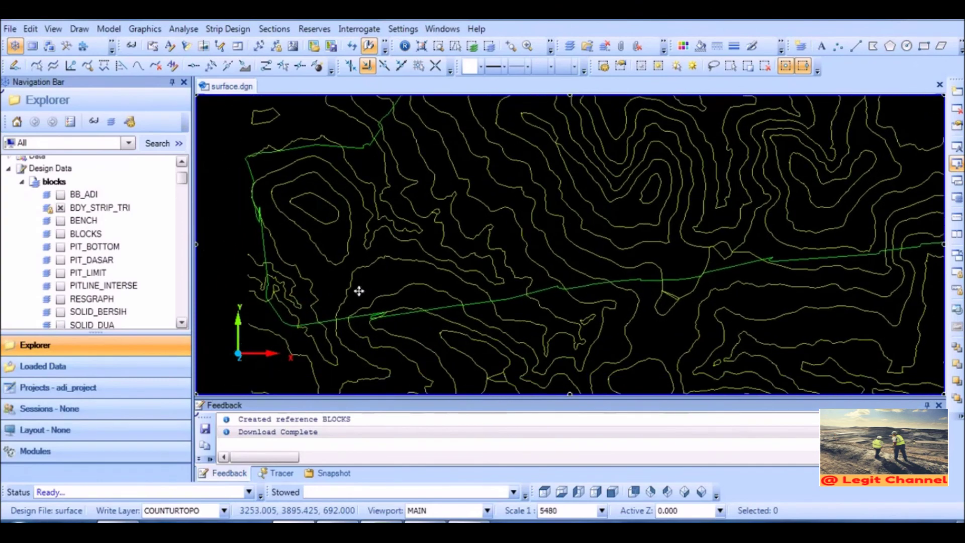
pyautogui.click(30, 29)
pyautogui.moveTo(71, 181)
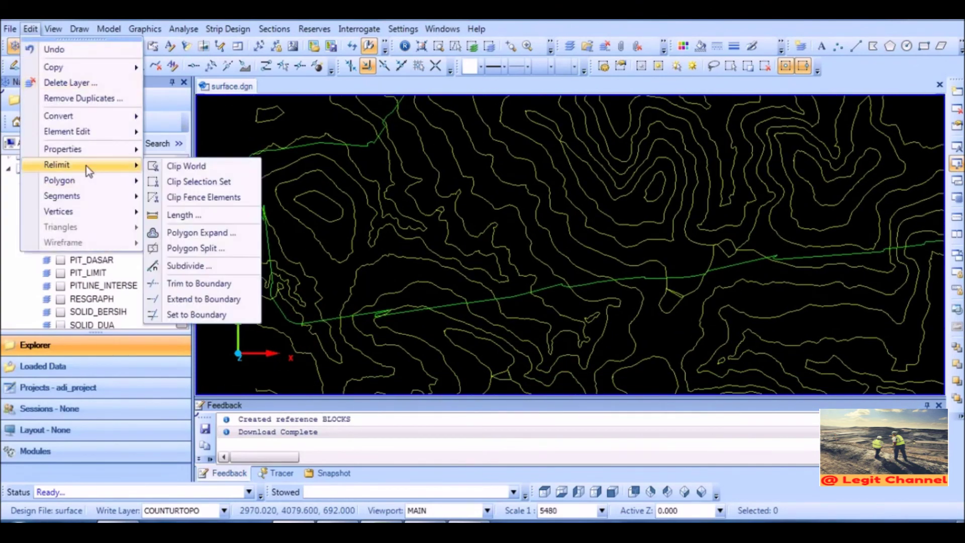
pyautogui.click(184, 170)
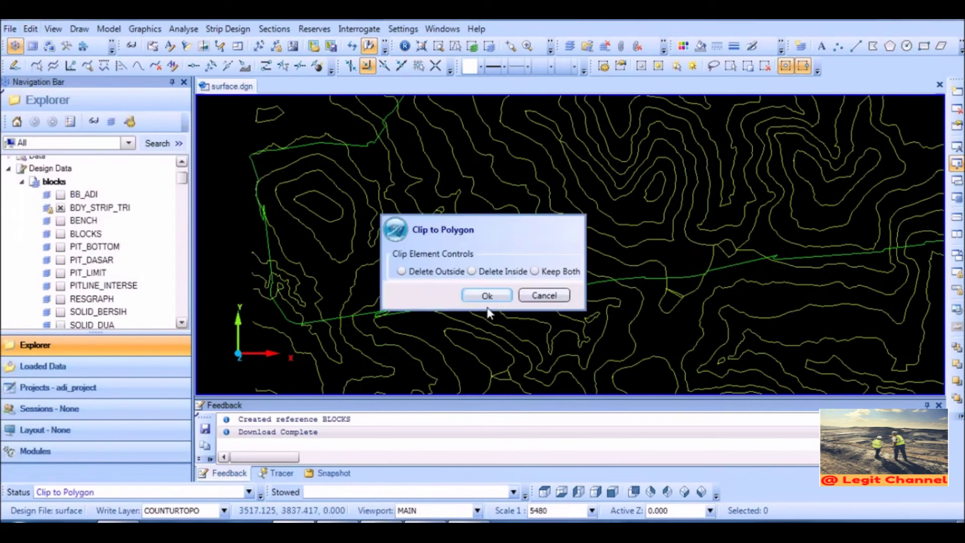
pyautogui.moveTo(508, 231); pyautogui.dragTo(547, 221)
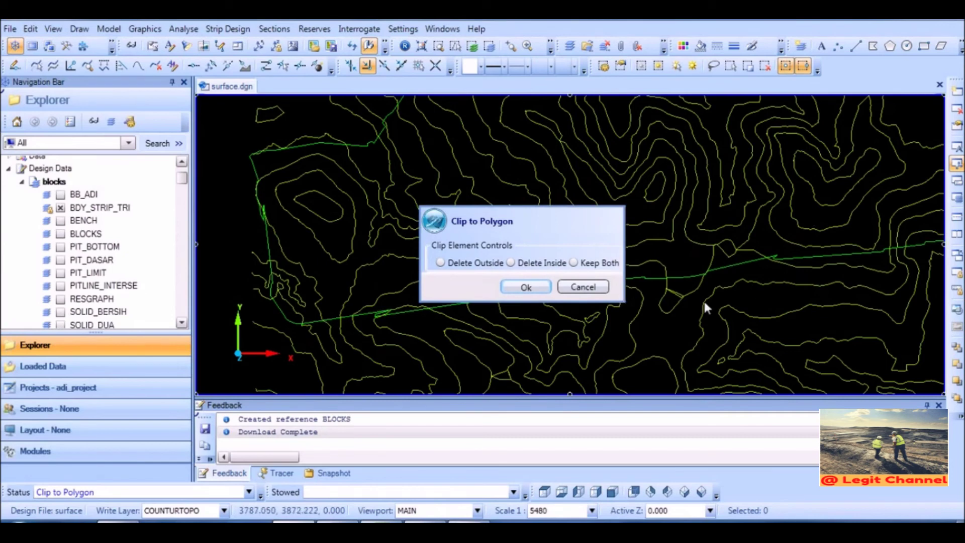
pyautogui.click(512, 263)
pyautogui.click(527, 287)
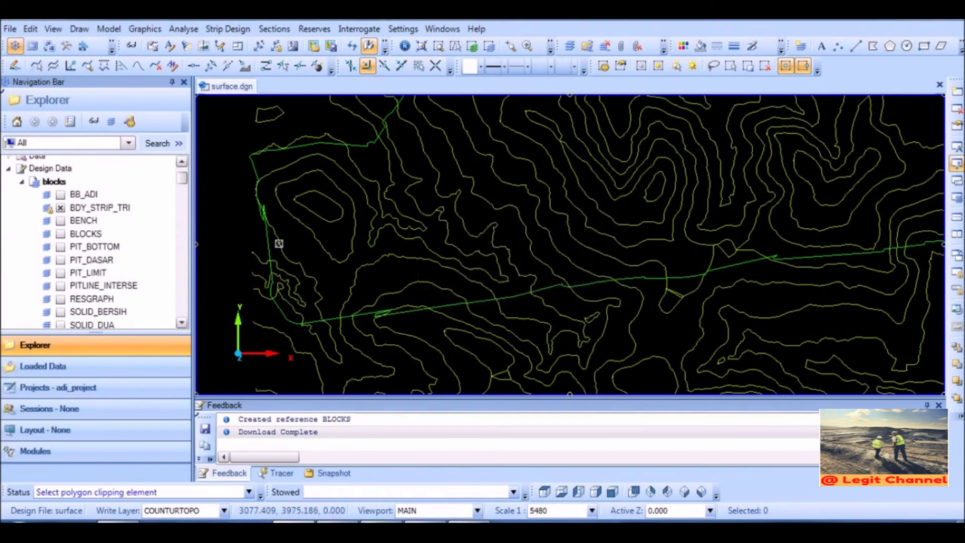
pyautogui.scroll(5, 272, 240)
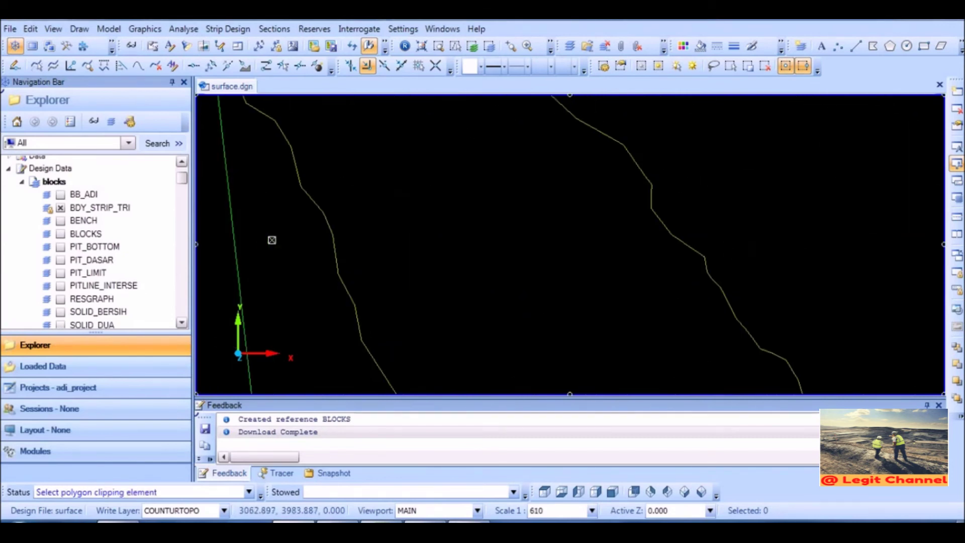
pyautogui.click(233, 234)
pyautogui.scroll(-5, 474, 230)
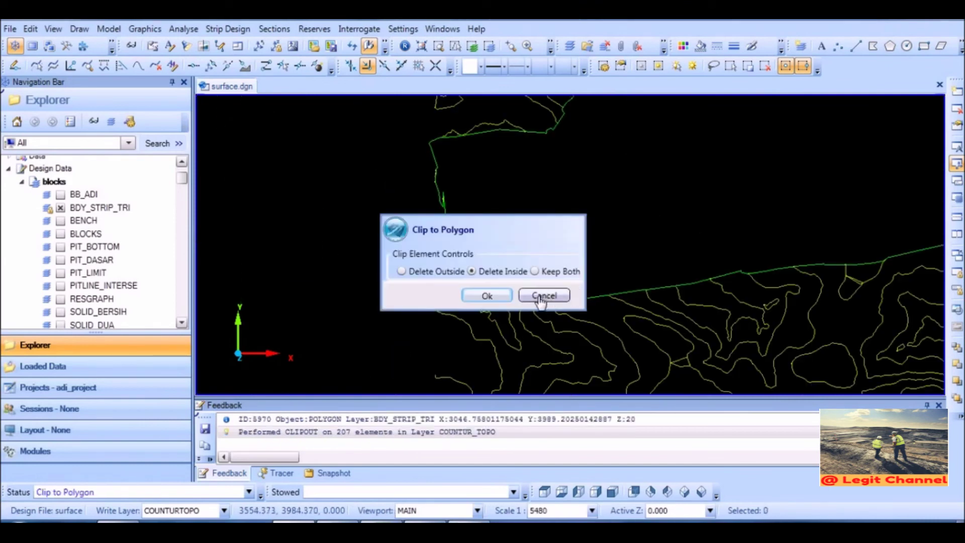
pyautogui.click(541, 297)
pyautogui.scroll(-5, 541, 249)
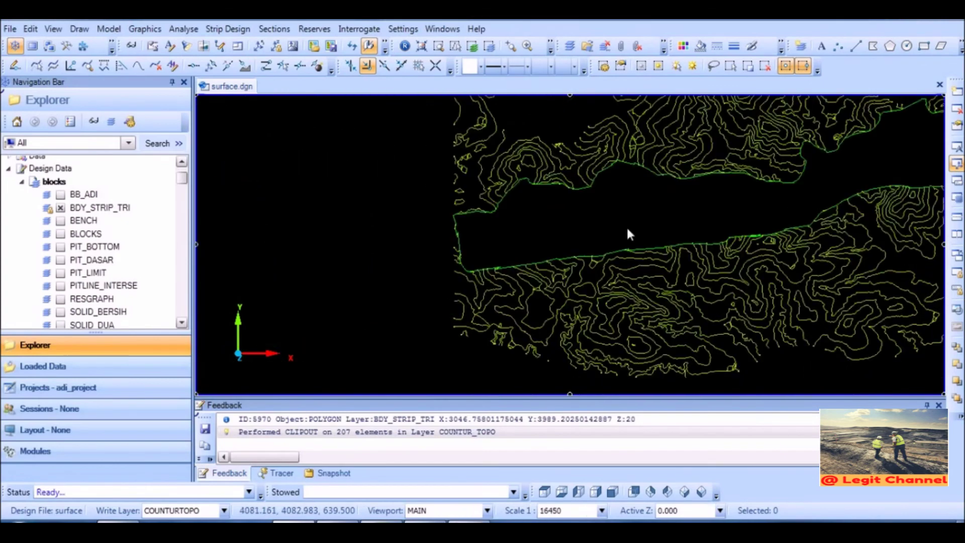
# Step: Duplicate the BDY_STRIP_TRI boundary polygon into the surface design's topography contour layer
pyautogui.scroll(3, 679, 212)
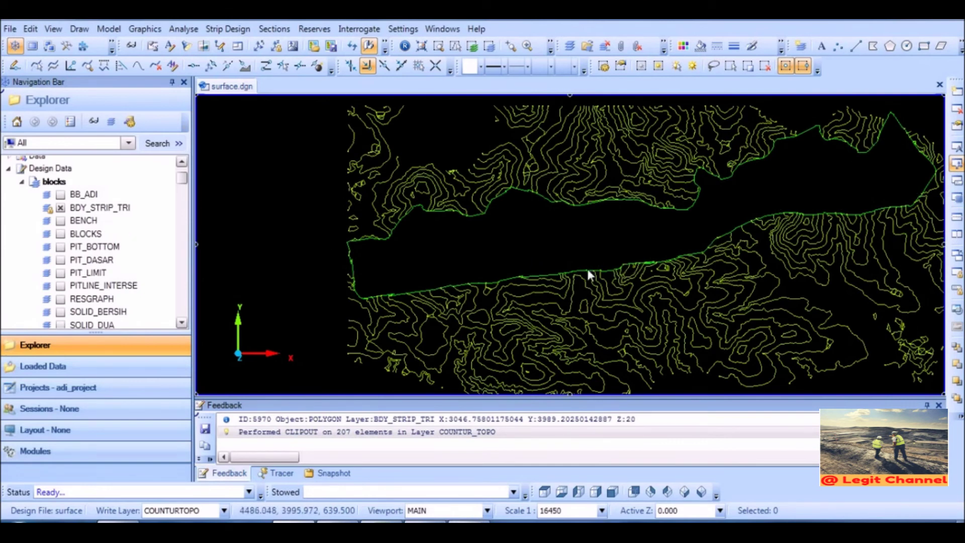
pyautogui.scroll(3, 372, 282)
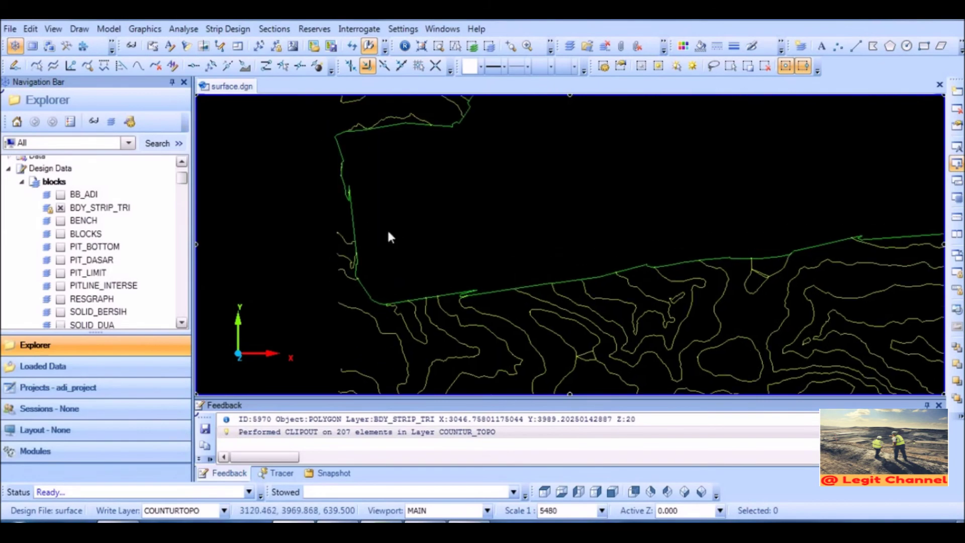
pyautogui.scroll(3, 345, 214)
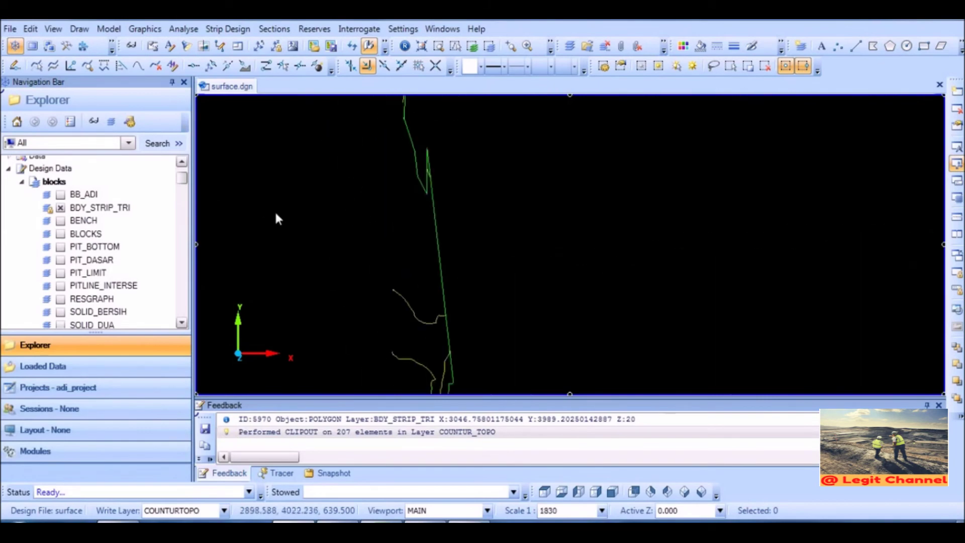
pyautogui.click(30, 29)
pyautogui.moveTo(55, 65)
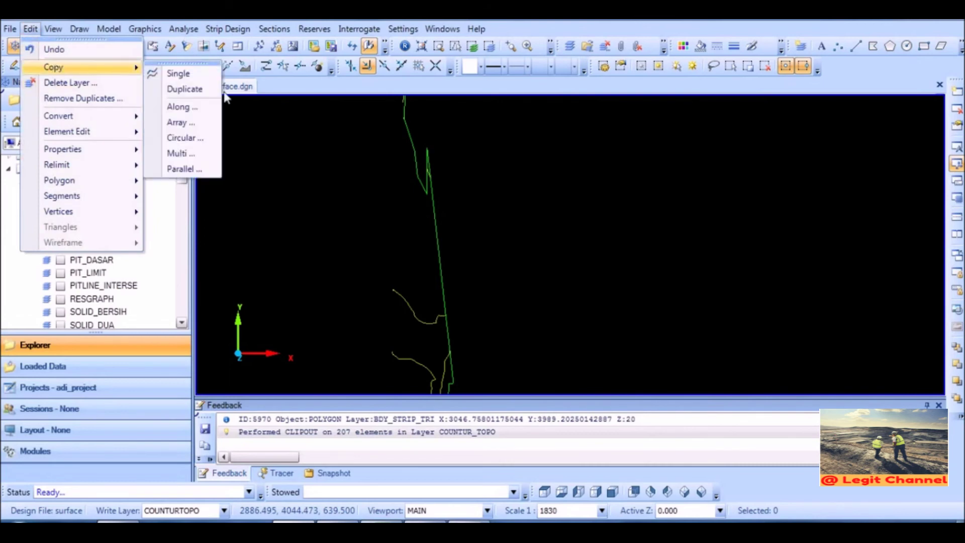
pyautogui.click(197, 90)
pyautogui.click(436, 241)
pyautogui.click(470, 307)
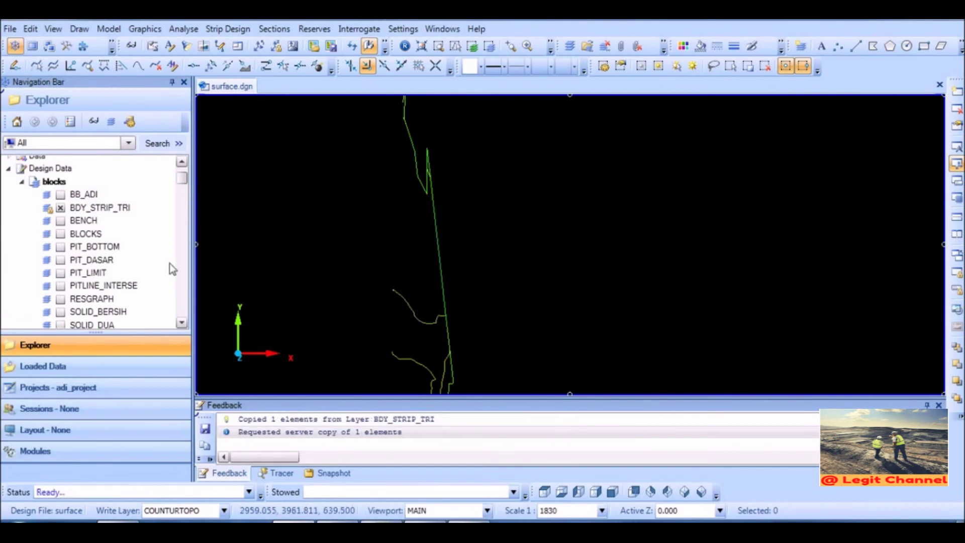
# Step: Unload the BDY_STRIP_TRI reference layer of blocks, leaving the clipped contours and copied boundary on display
pyautogui.click(60, 208)
pyautogui.scroll(-5, 551, 234)
pyautogui.moveTo(383, 271); pyautogui.dragTo(400, 269, button='middle')
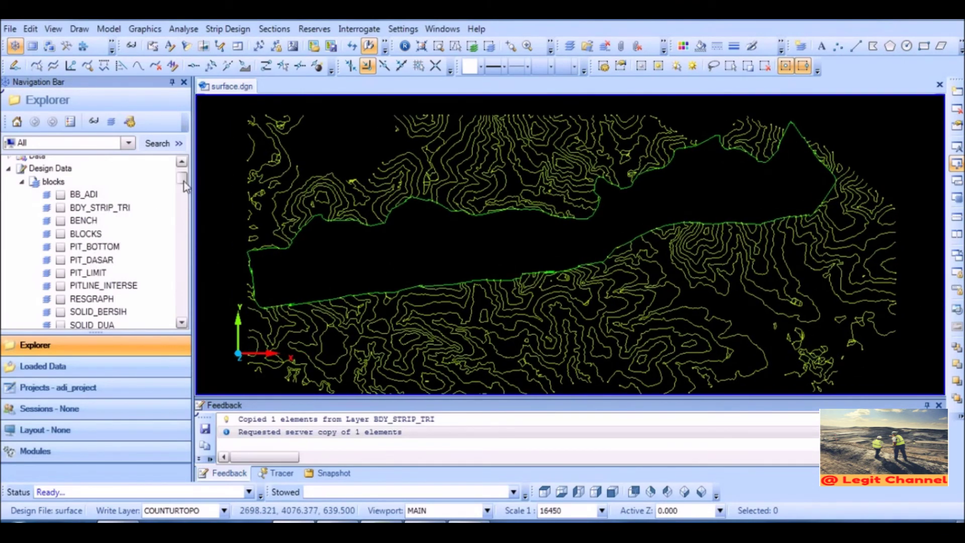
pyautogui.moveTo(418, 279); pyautogui.dragTo(430, 262, button='middle')
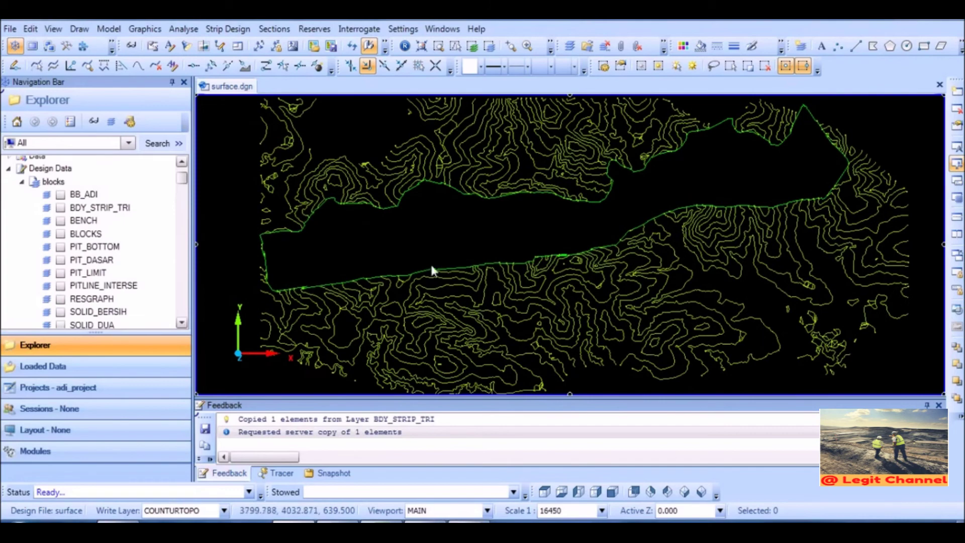
# Step: Overlay the BENCH layer of blocks on the clipped contours, examine how they fit together, and hide BENCH again
pyautogui.click(61, 221)
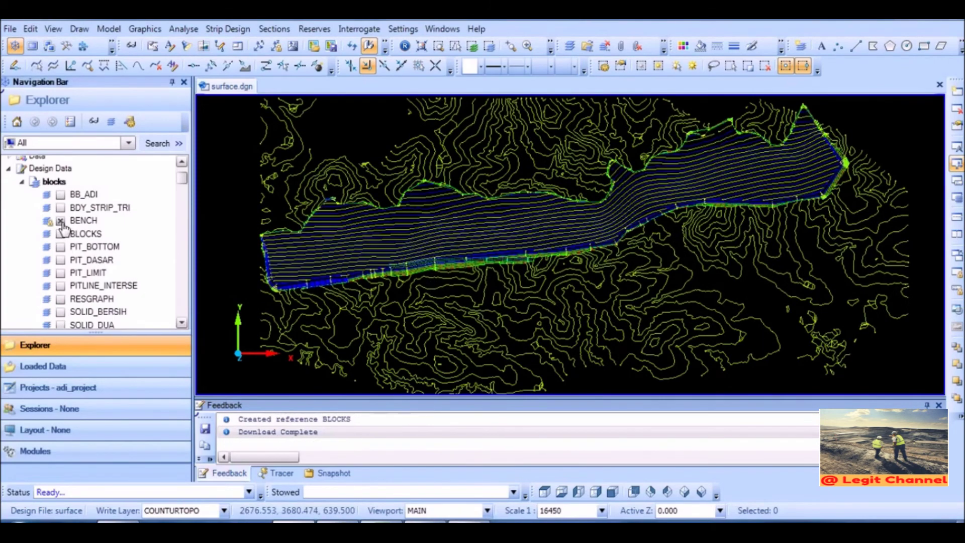
pyautogui.moveTo(437, 241); pyautogui.dragTo(525, 229, button='middle')
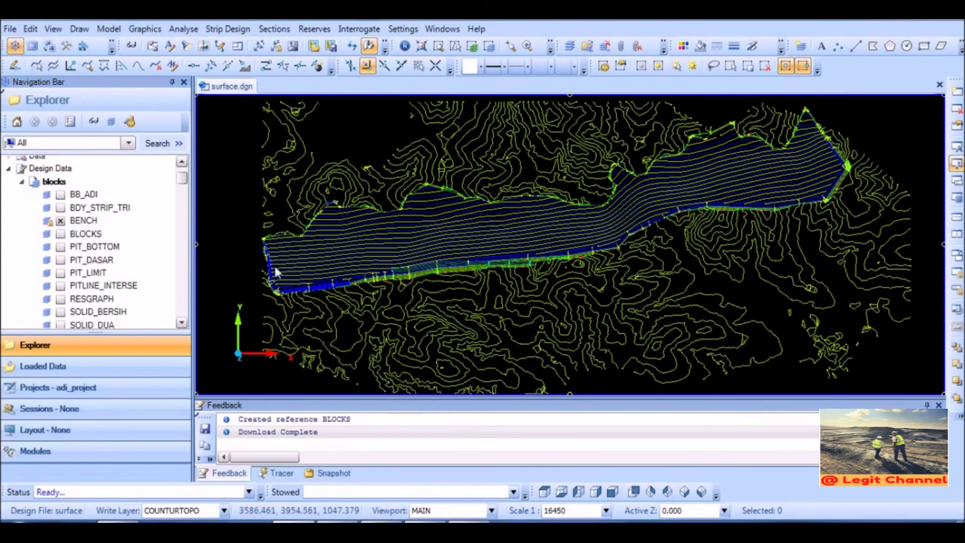
pyautogui.scroll(1, 555, 237)
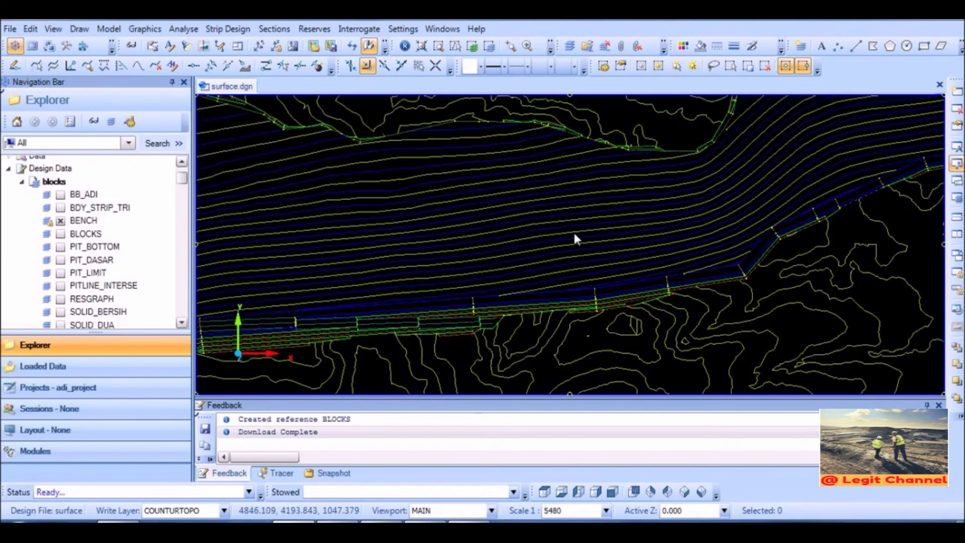
pyautogui.scroll(-1, 575, 239)
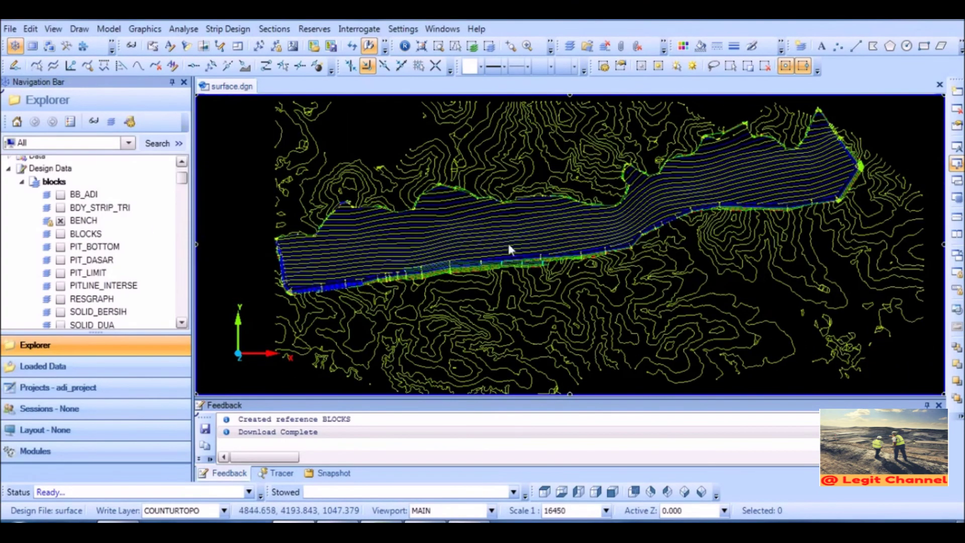
pyautogui.click(60, 220)
# Step: Copy the COUNTUR_TOPO layer of the surface design file into the BENCH layer of the blocks design file
pyautogui.moveTo(185, 183); pyautogui.dragTo(185, 207)
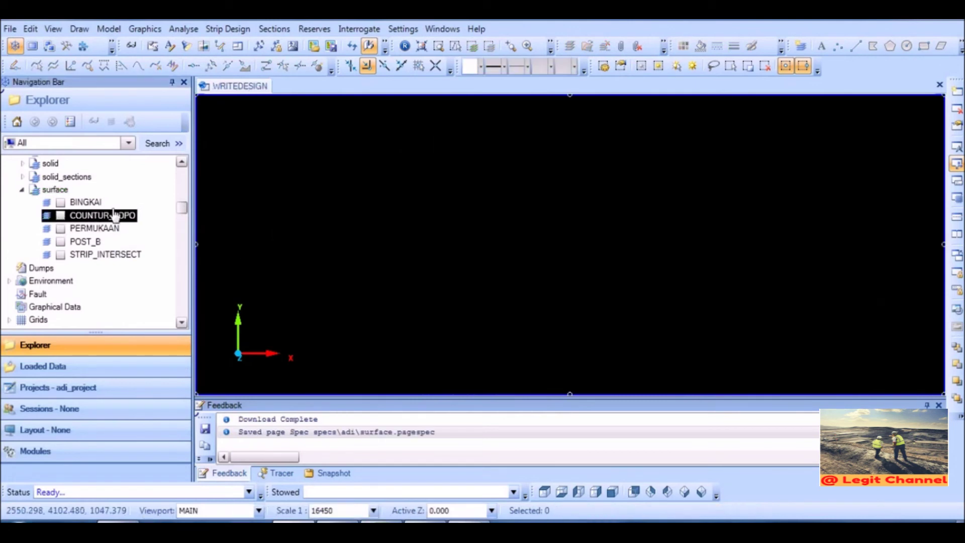
pyautogui.rightClick(105, 220)
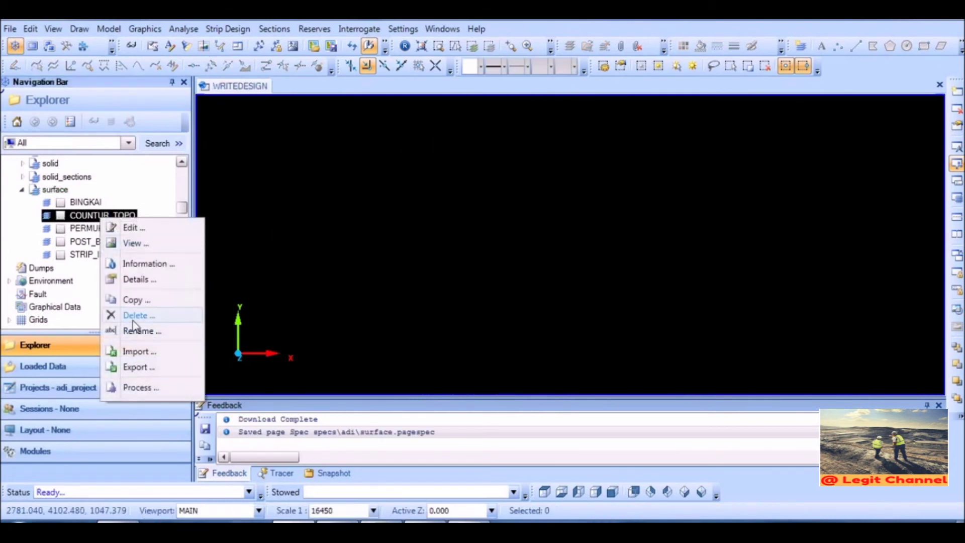
pyautogui.click(132, 300)
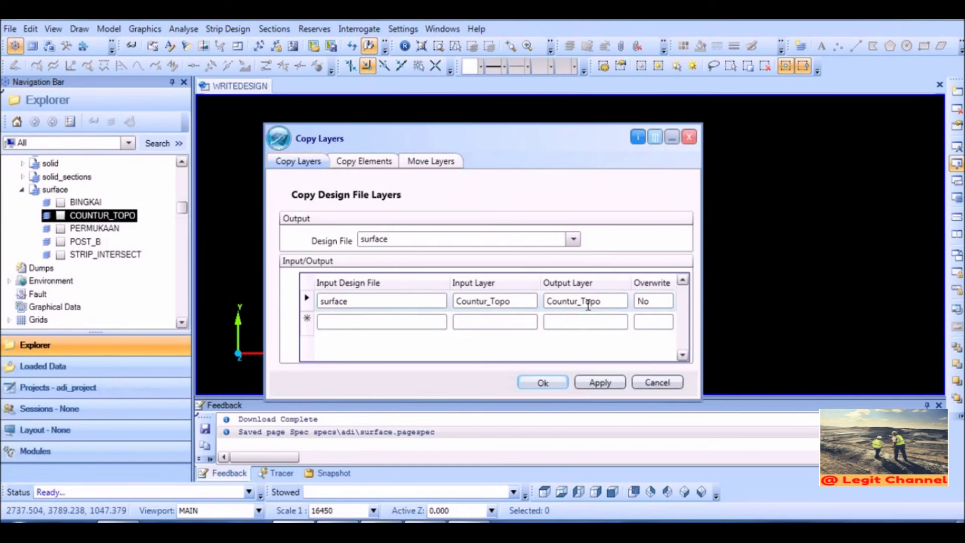
pyautogui.click(573, 239)
pyautogui.click(382, 254)
pyautogui.click(585, 301)
pyautogui.click(568, 339)
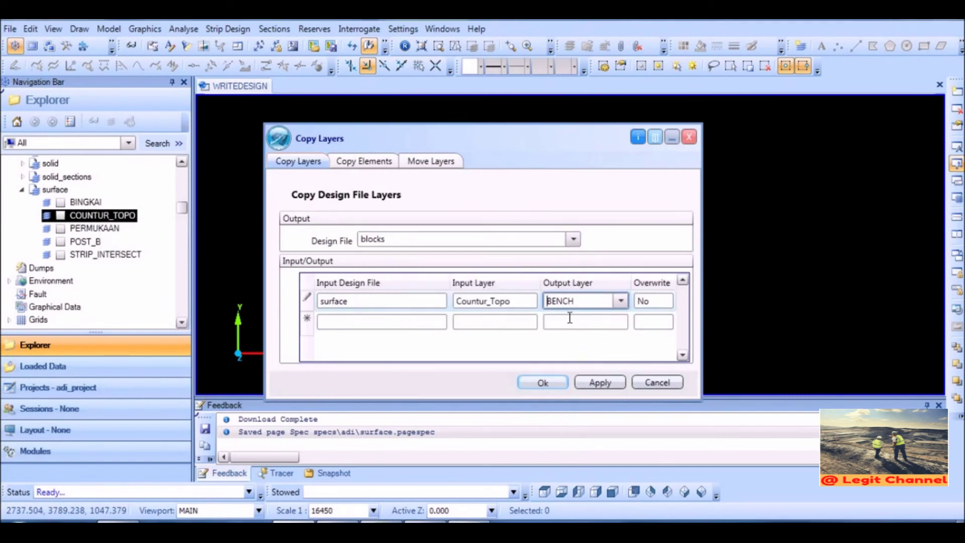
pyautogui.click(543, 382)
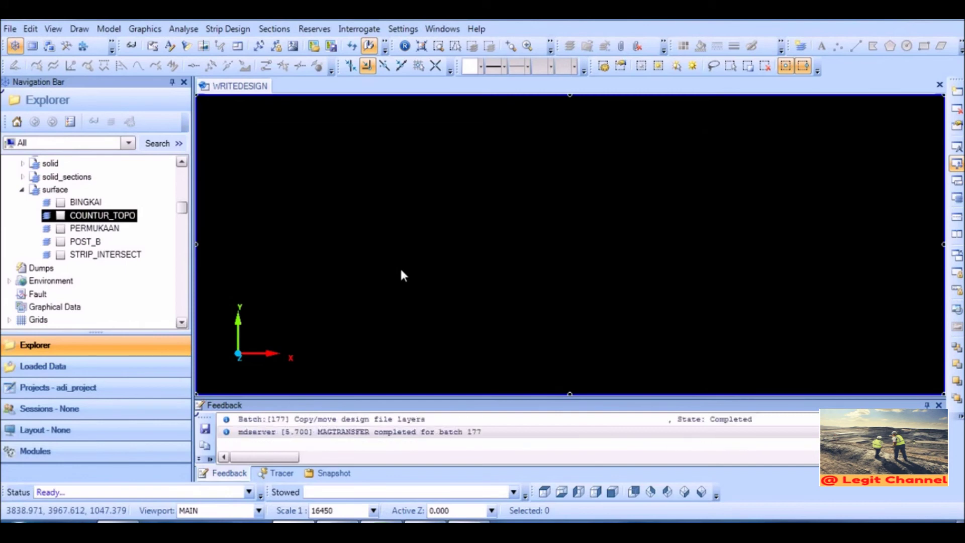
# Step: Display the BENCH layer of blocks and examine the joins between the pit benches and the topography contours along the pit
pyautogui.moveTo(186, 214); pyautogui.dragTo(189, 175)
pyautogui.click(60, 271)
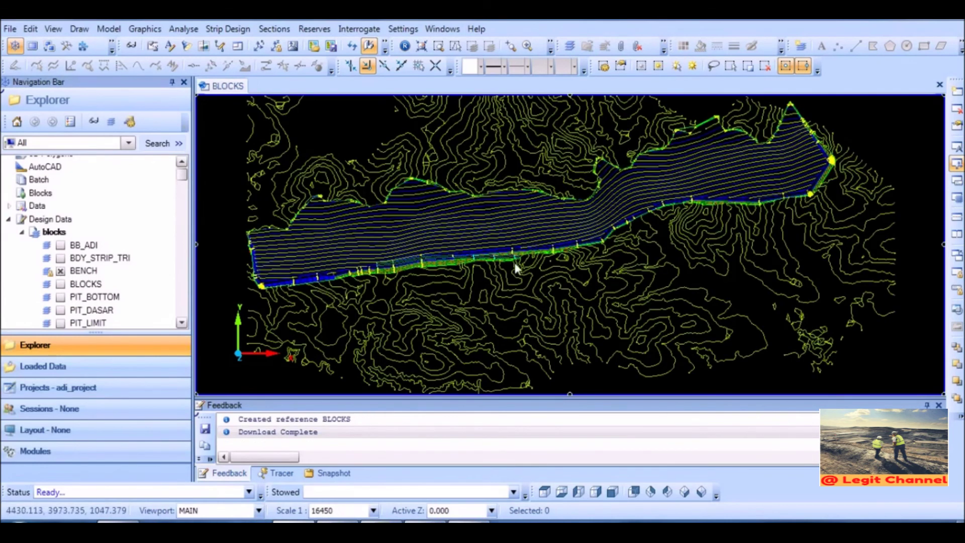
pyautogui.scroll(4, 401, 250)
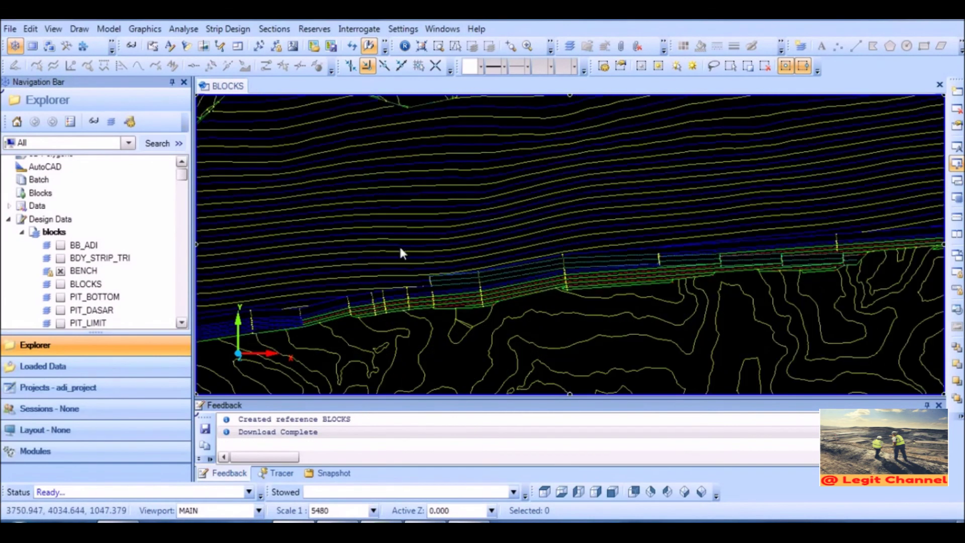
pyautogui.scroll(4, 641, 264)
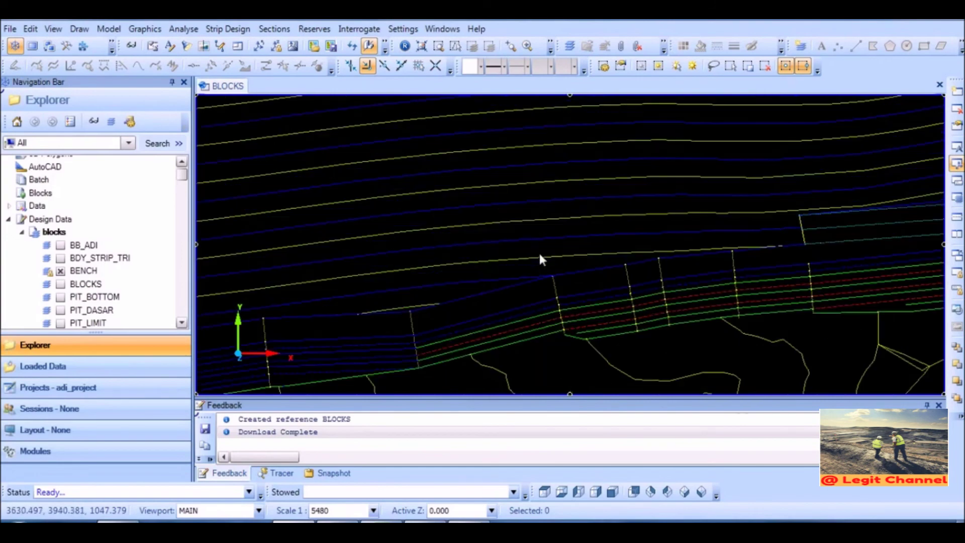
pyautogui.moveTo(476, 267); pyautogui.dragTo(544, 213, button='middle')
pyautogui.scroll(-4, 543, 212)
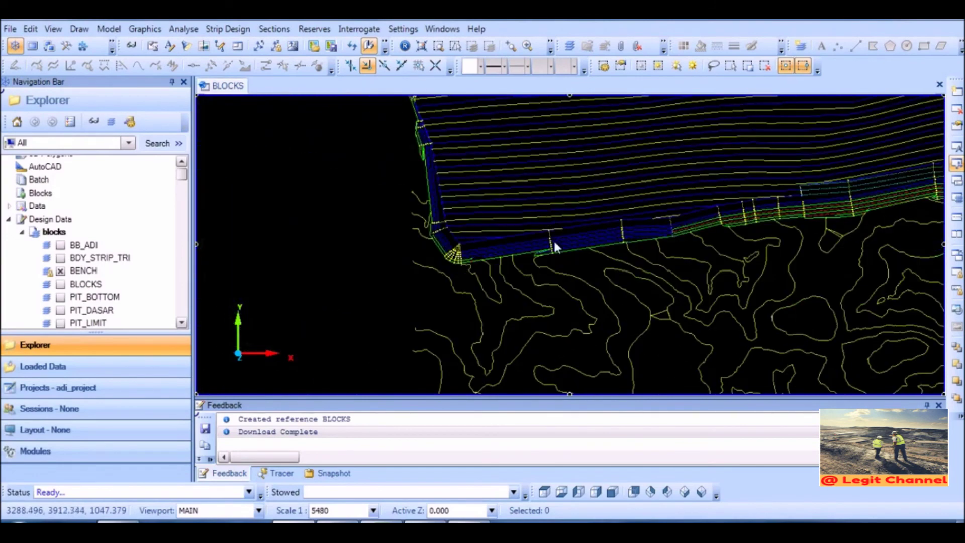
pyautogui.moveTo(576, 243); pyautogui.dragTo(426, 292, button='middle')
pyautogui.moveTo(644, 225); pyautogui.dragTo(528, 285, button='middle')
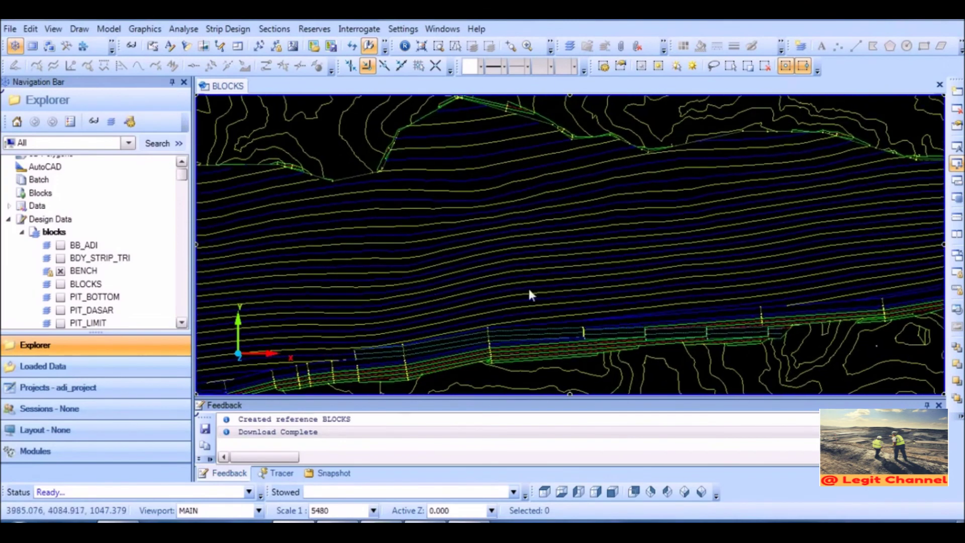
pyautogui.moveTo(708, 222); pyautogui.dragTo(462, 225, button='middle')
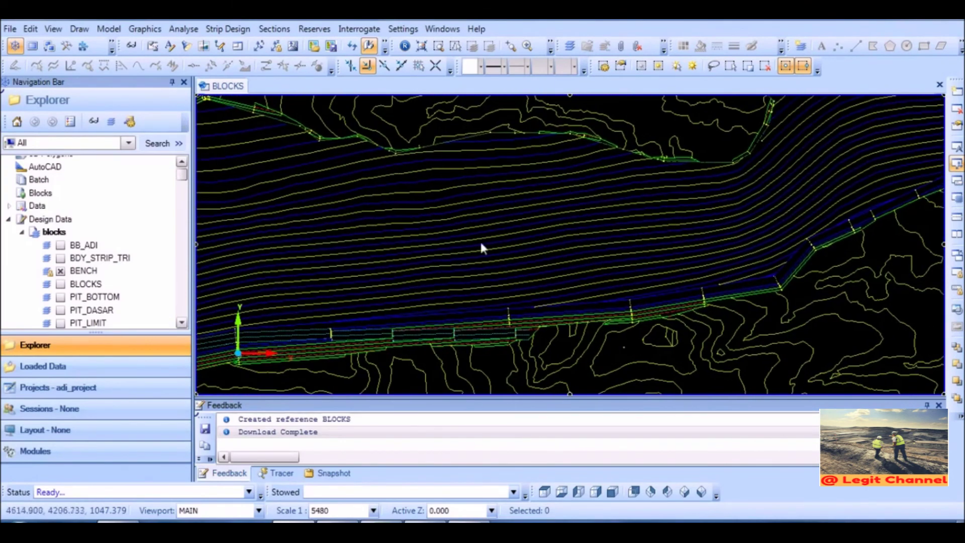
pyautogui.moveTo(745, 217); pyautogui.dragTo(555, 263, button='middle')
pyautogui.scroll(-2, 747, 201)
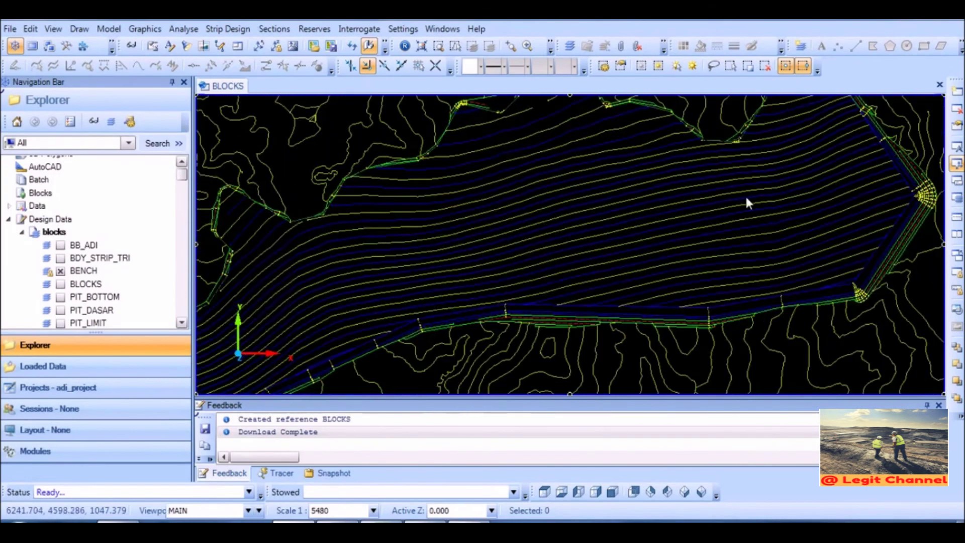
pyautogui.scroll(-2, 745, 194)
pyautogui.moveTo(473, 261); pyautogui.dragTo(496, 236, button='middle')
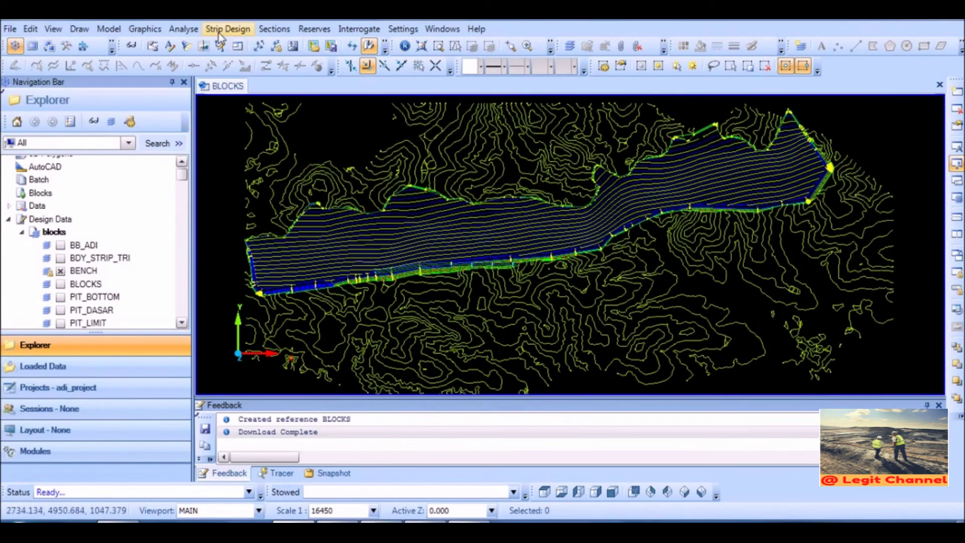
# Step: Set up a design triangulation of the Bench layer of blocks, with Tri_Strip_Fix as triangle layer and surface name
pyautogui.click(109, 28)
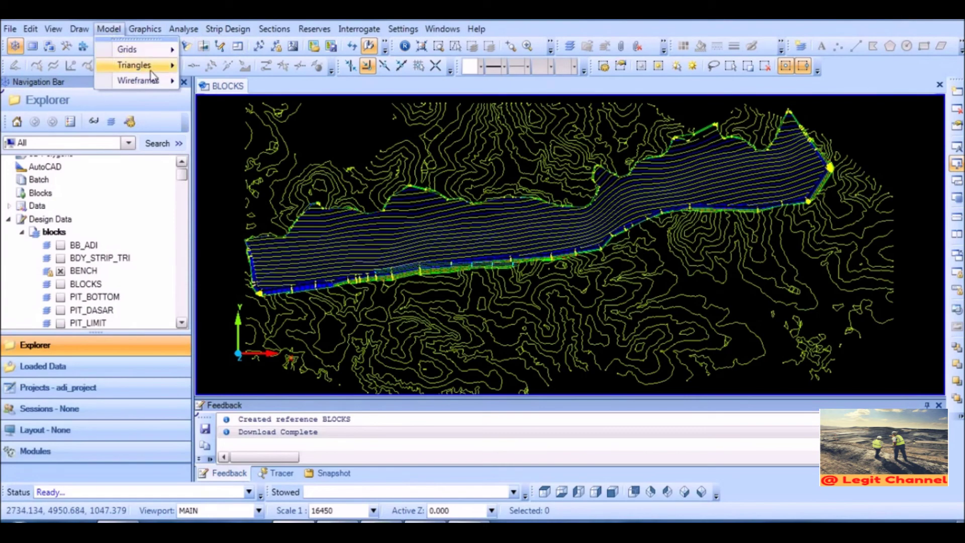
pyautogui.moveTo(151, 69)
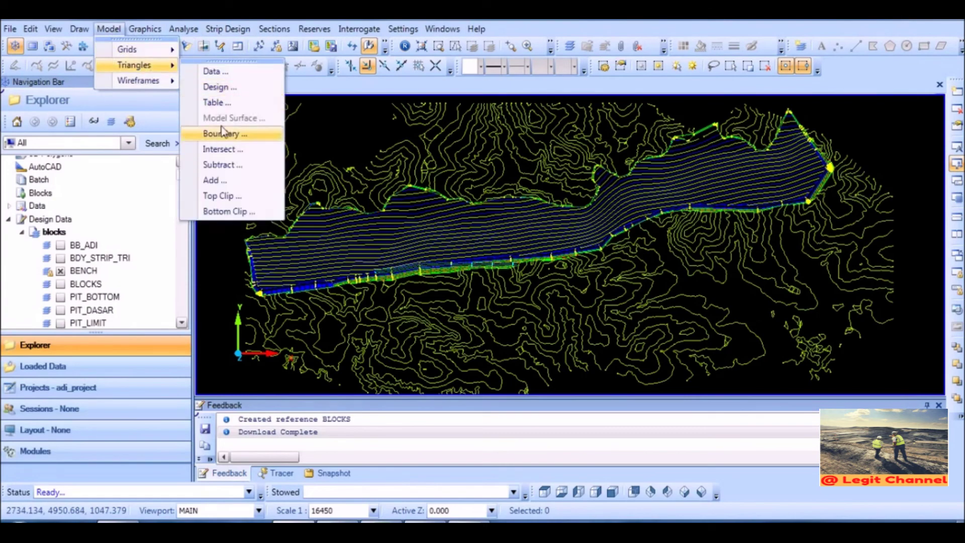
pyautogui.click(220, 88)
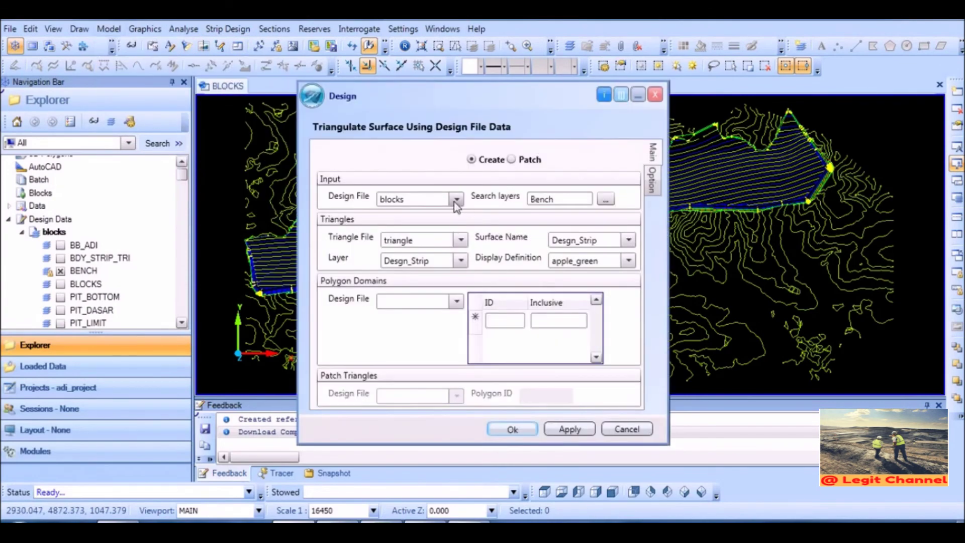
pyautogui.click(431, 262)
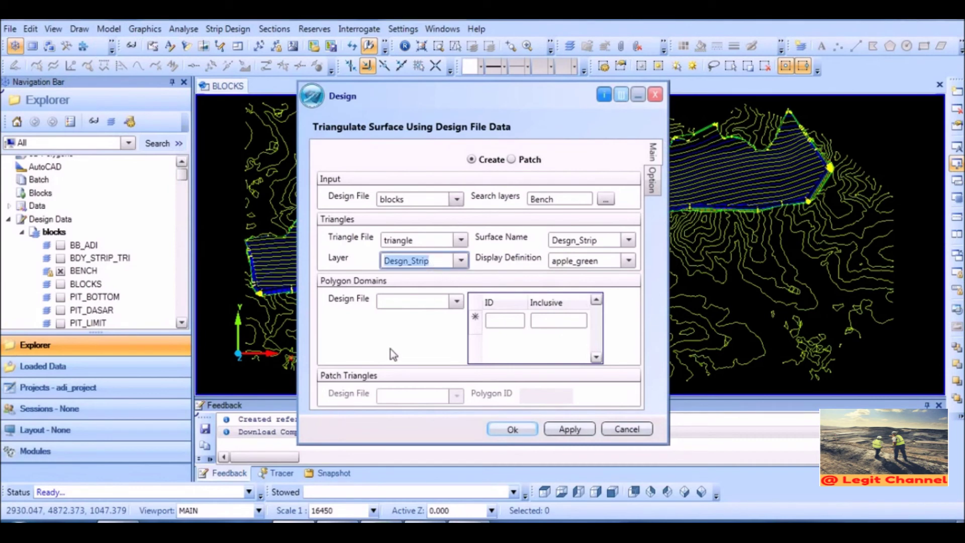
pyautogui.write('tri_')
pyautogui.write('st')
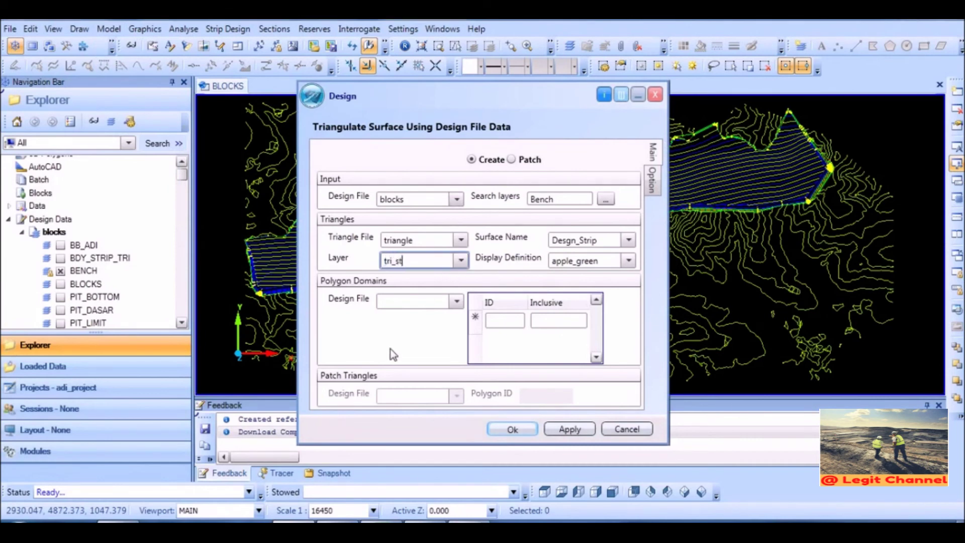
pyautogui.write('rip_fix')
pyautogui.click(606, 249)
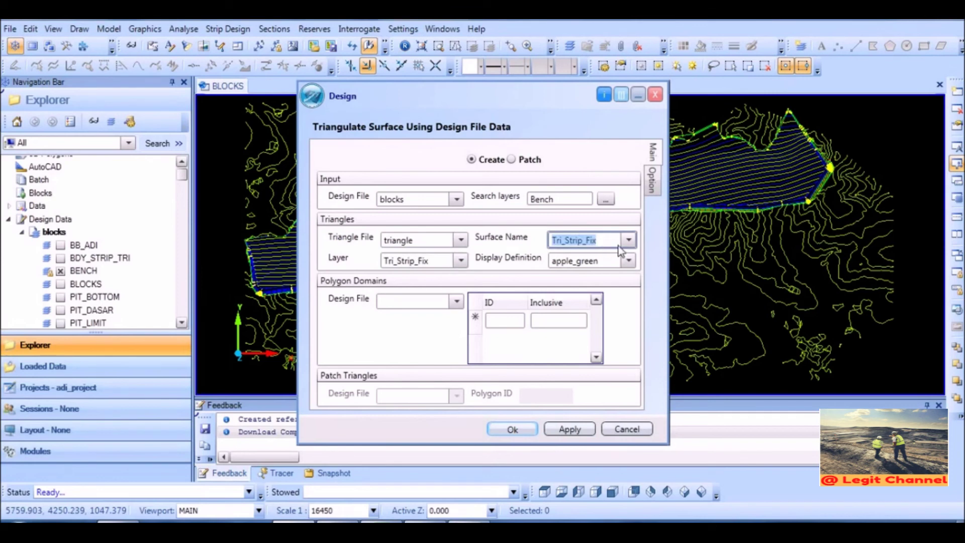
# Step: Clear the design file and layer of the boundary polygon output and run the Tri_Strip_Fix triangulation
pyautogui.click(652, 181)
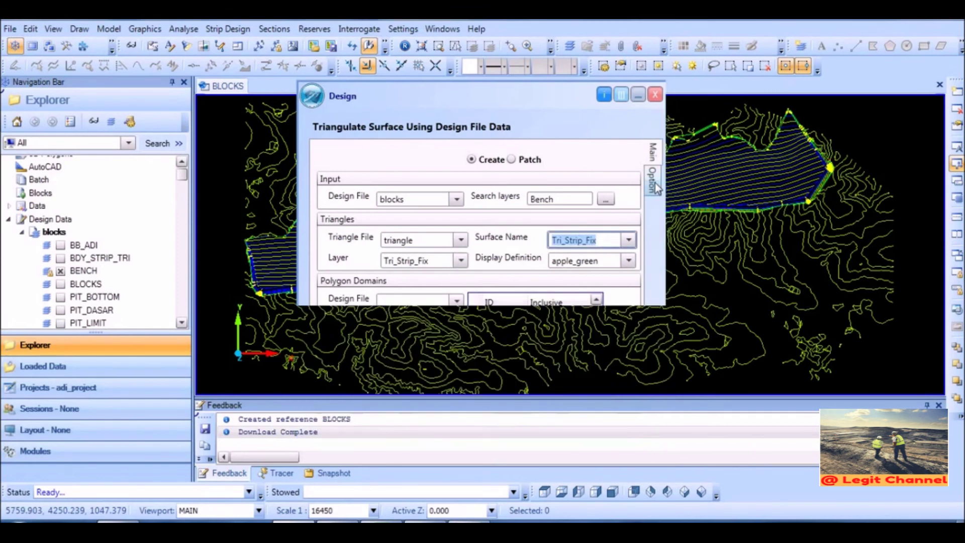
pyautogui.press('Delete')
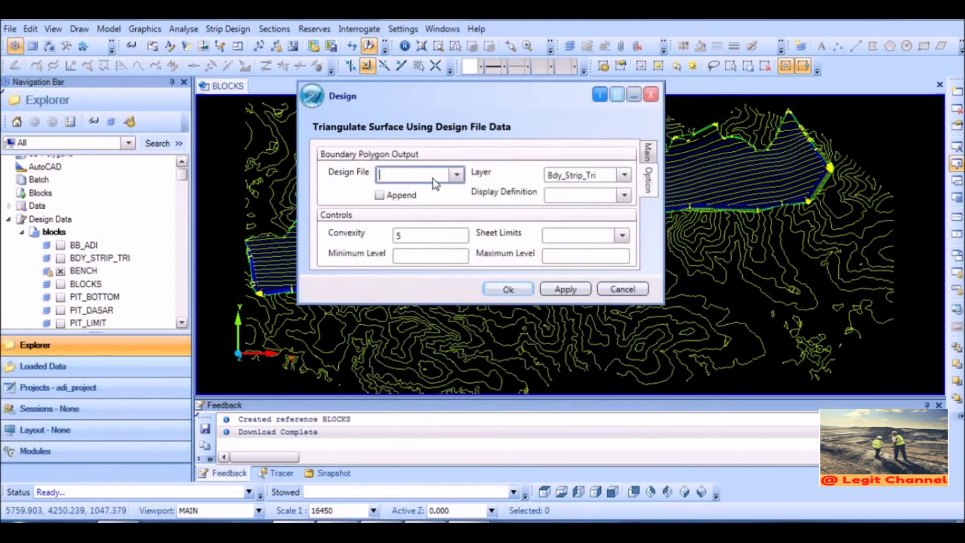
pyautogui.doubleClick(598, 175)
pyautogui.press('Delete')
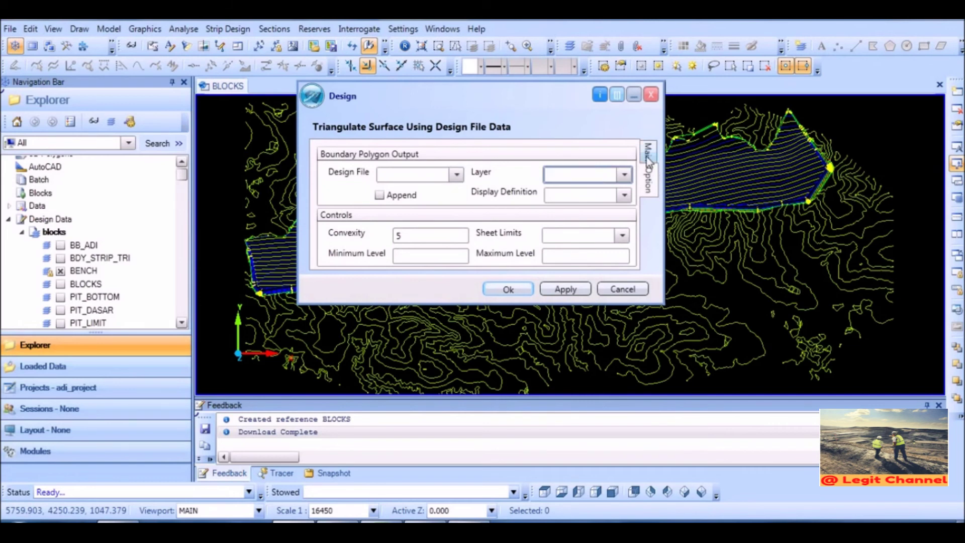
pyautogui.click(649, 161)
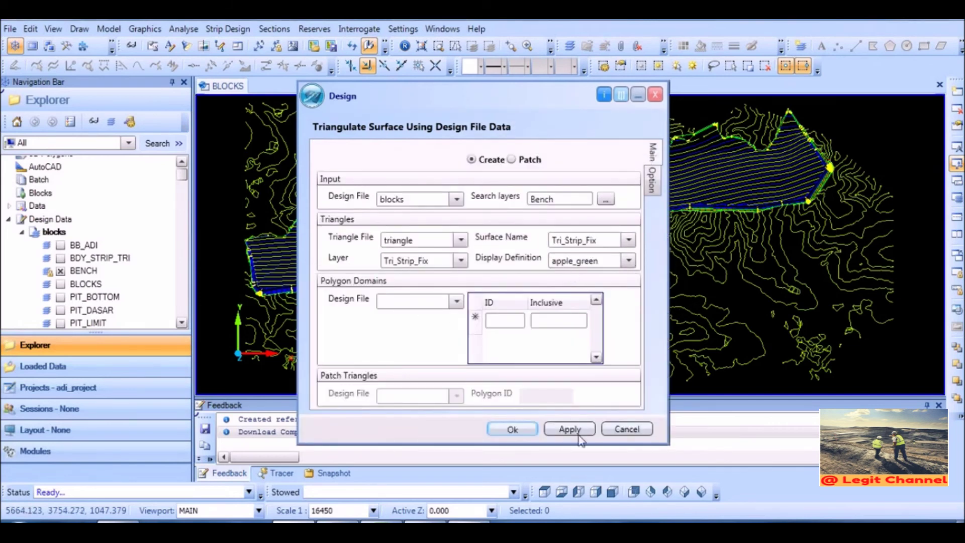
pyautogui.click(512, 430)
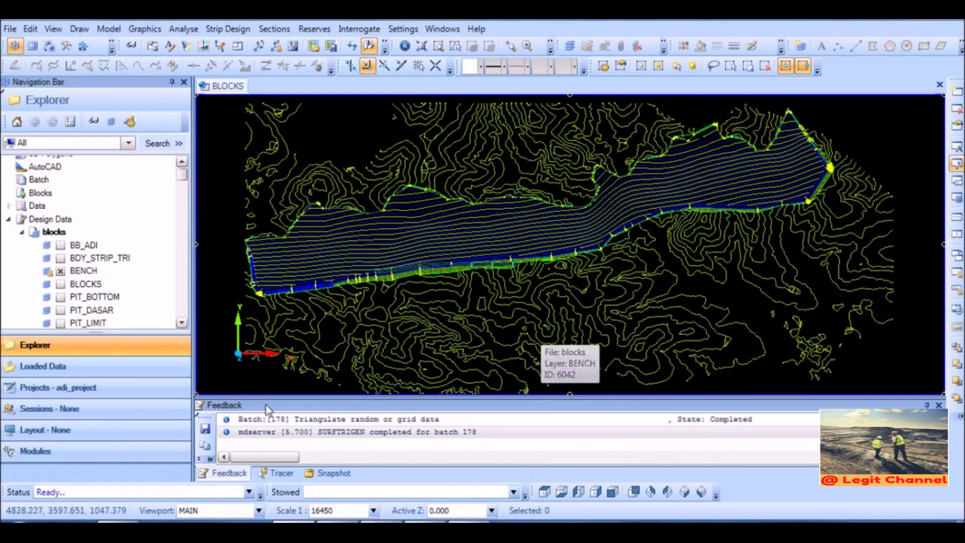
# Step: Hide the BENCH layer of blocks and refresh the contents of the triangle file under Triangulations
pyautogui.click(61, 270)
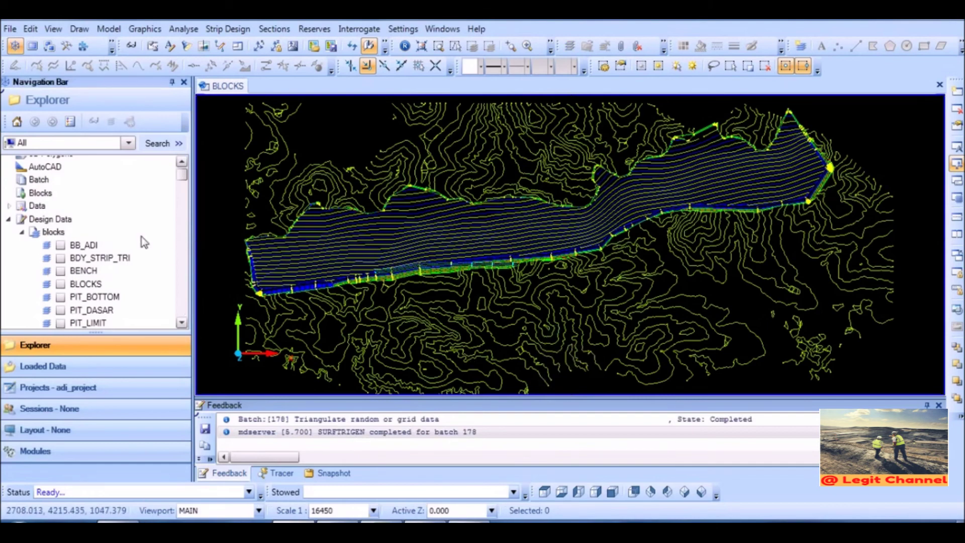
pyautogui.moveTo(183, 187); pyautogui.dragTo(182, 321)
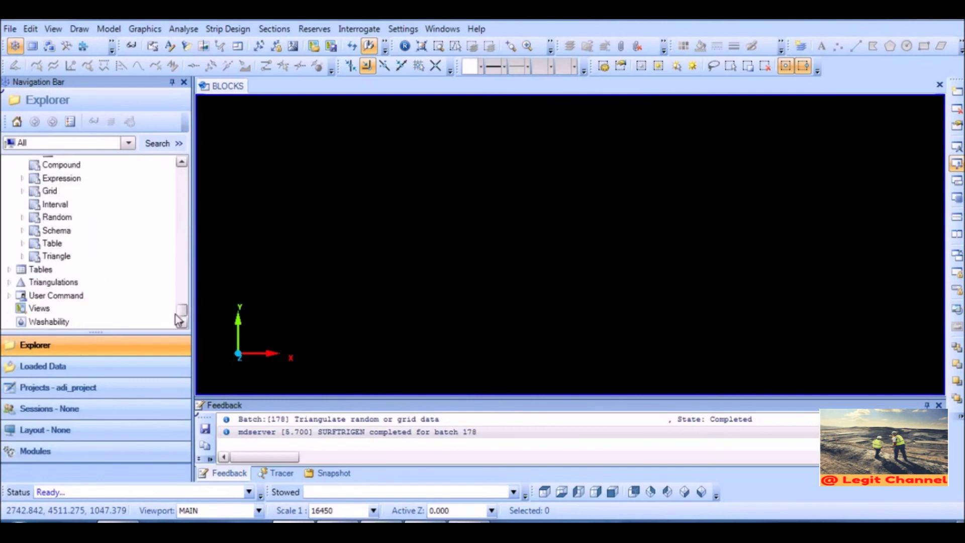
pyautogui.click(9, 282)
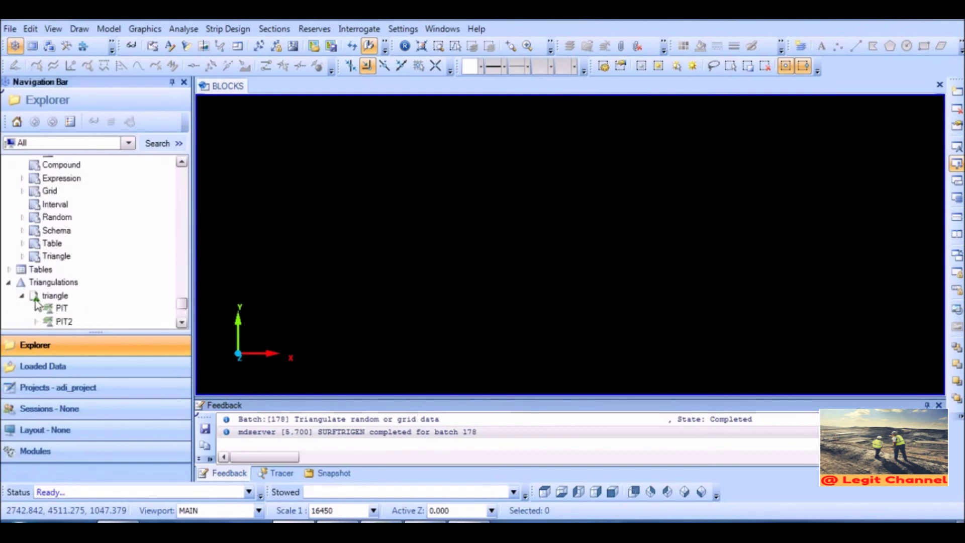
pyautogui.click(22, 296)
pyautogui.click(24, 298)
pyautogui.rightClick(23, 297)
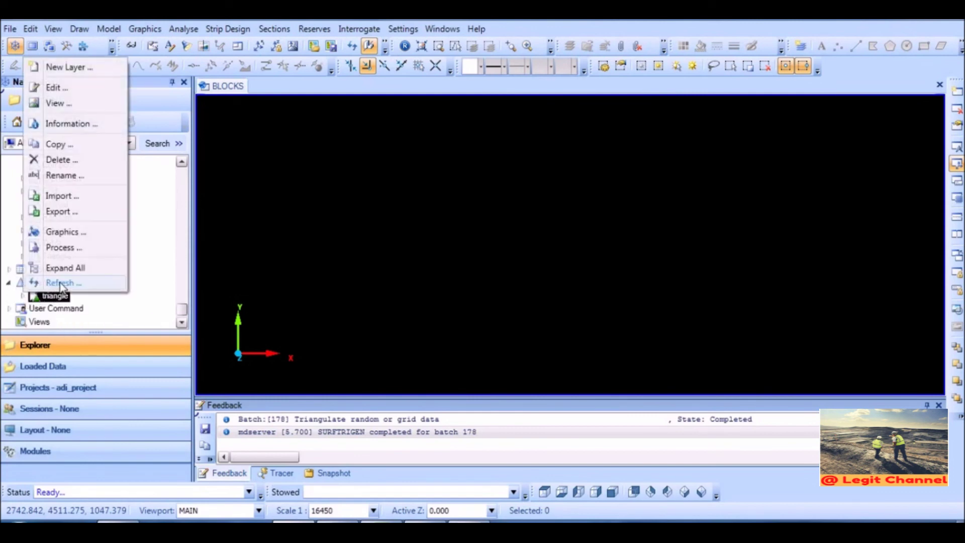
pyautogui.click(22, 296)
pyautogui.click(22, 297)
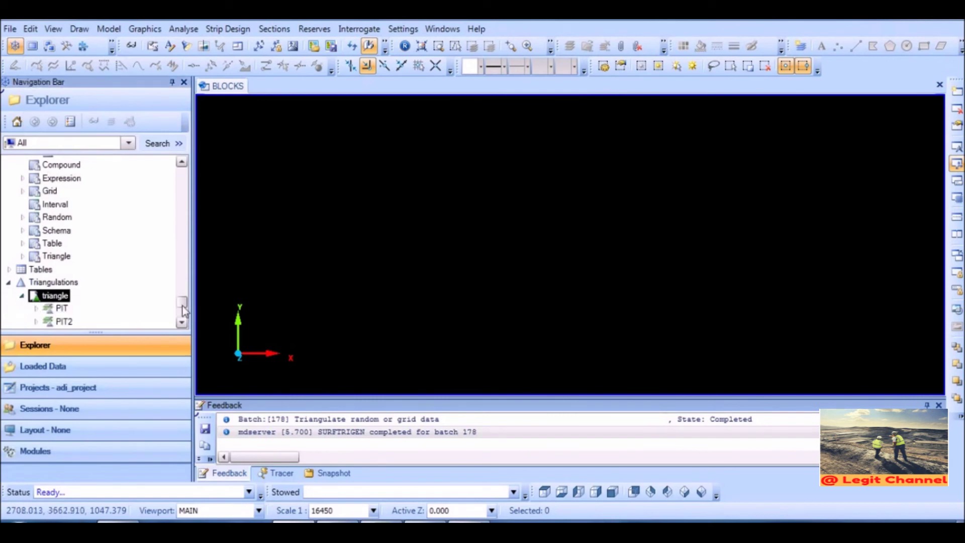
# Step: Display the TRI_STRIP_FIX surface from the TRI_STRIP_FIX layer of the triangle file
pyautogui.scroll(-3, 183, 316)
pyautogui.scroll(-1, 184, 317)
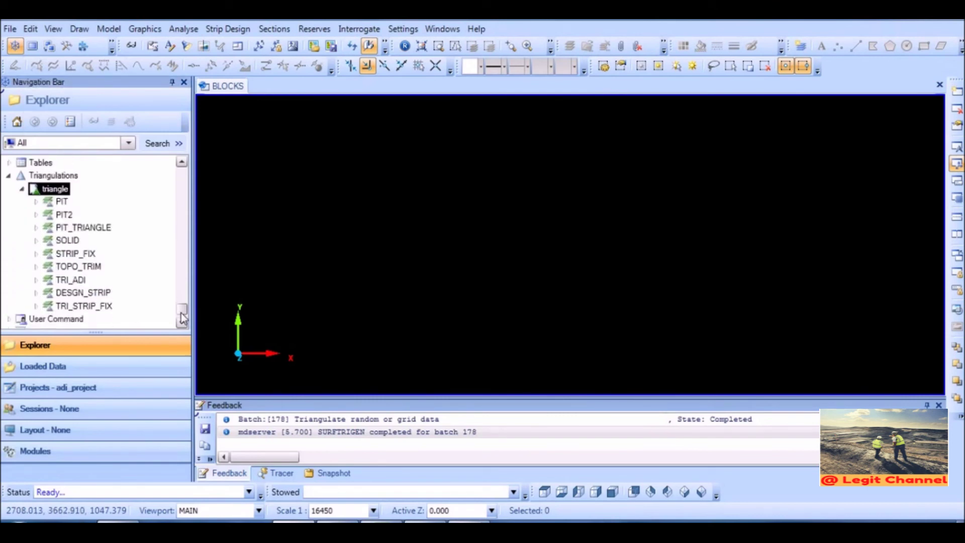
pyautogui.click(37, 307)
pyautogui.click(74, 319)
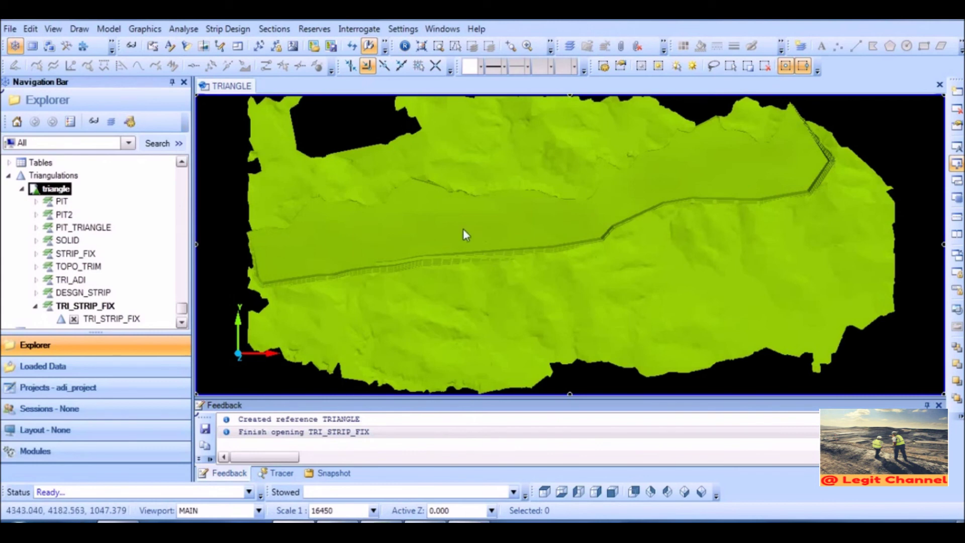
pyautogui.moveTo(462, 230); pyautogui.dragTo(512, 226, button='middle')
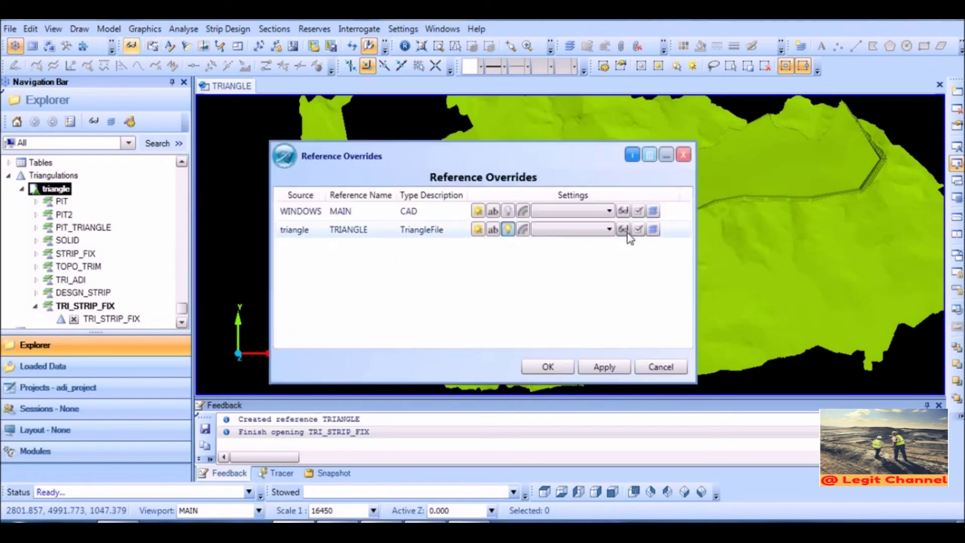
# Step: Override the visuals of the TRIANGLE reference with a Rainbow height cue
pyautogui.click(625, 231)
pyautogui.click(357, 298)
pyautogui.click(518, 301)
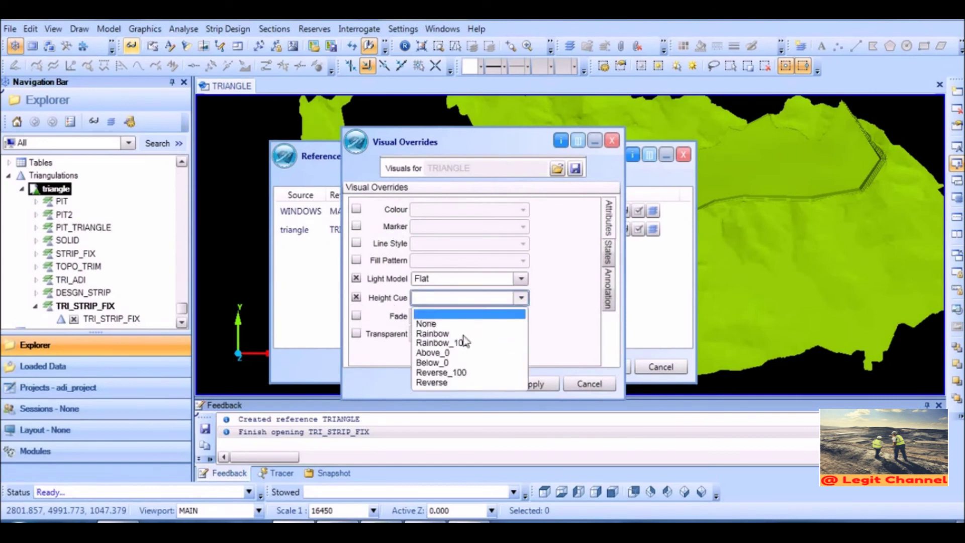
pyautogui.click(433, 333)
pyautogui.click(513, 384)
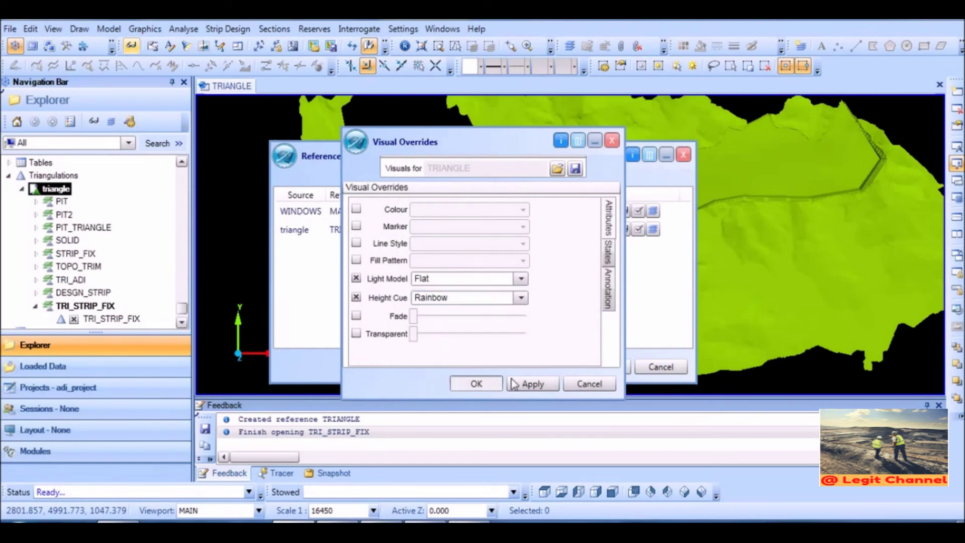
pyautogui.click(589, 382)
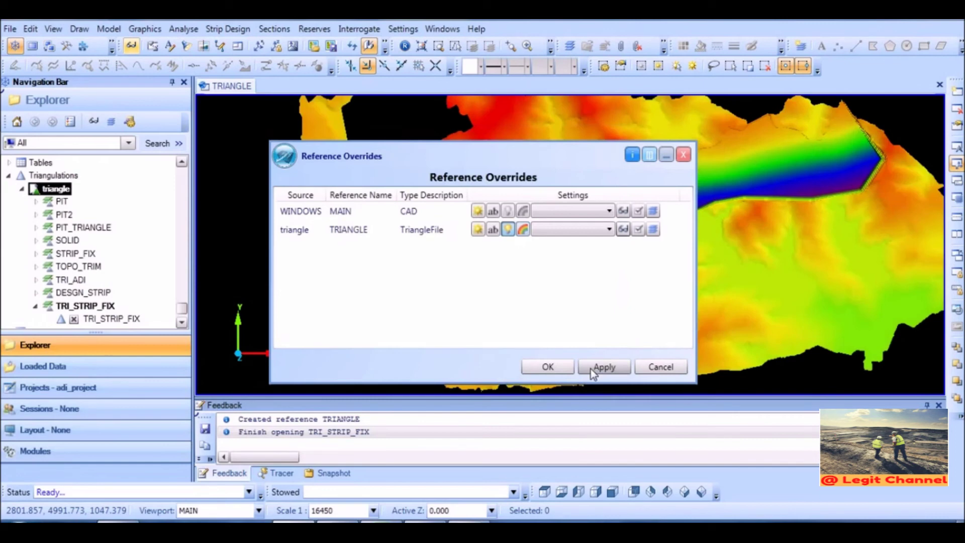
pyautogui.click(672, 366)
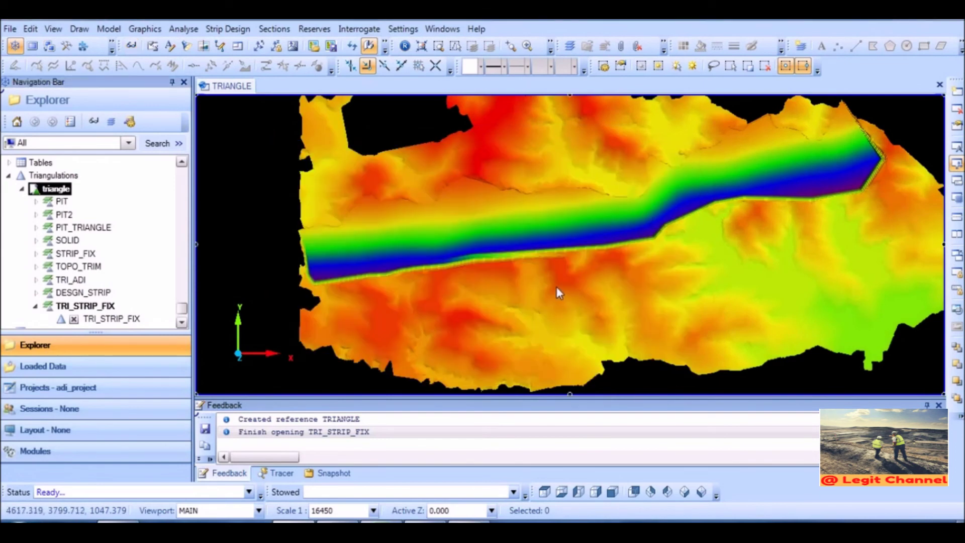
# Step: Examine the rainbow-coloured TRI_STRIP_FIX surface along the pit benches and ramp, in plan and in 3D
pyautogui.scroll(3, 558, 288)
pyautogui.moveTo(409, 209); pyautogui.dragTo(735, 237, button='middle')
pyautogui.scroll(1, 562, 245)
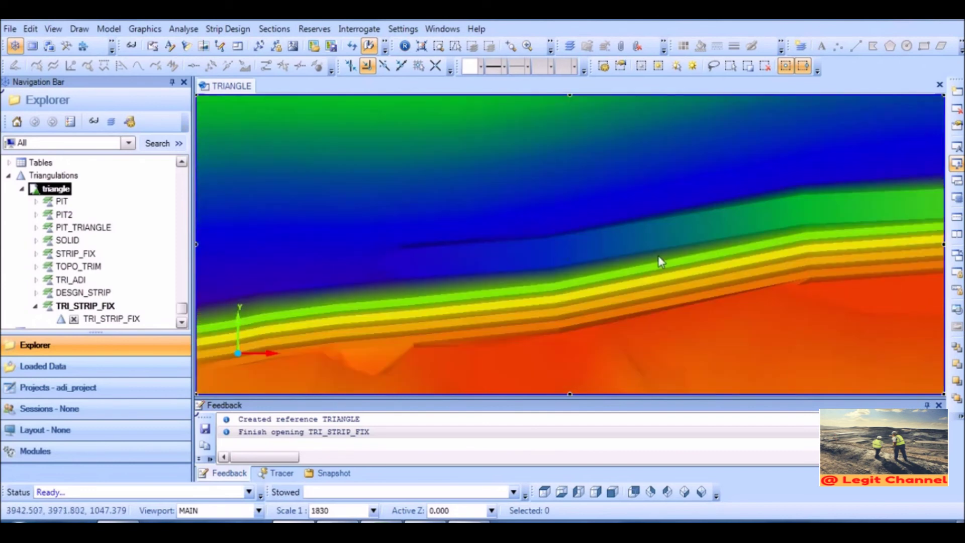
pyautogui.scroll(2, 739, 251)
pyautogui.moveTo(730, 256); pyautogui.dragTo(450, 275, button='middle')
pyautogui.moveTo(756, 263); pyautogui.dragTo(454, 257, button='middle')
pyautogui.moveTo(635, 252); pyautogui.dragTo(529, 216, button='middle')
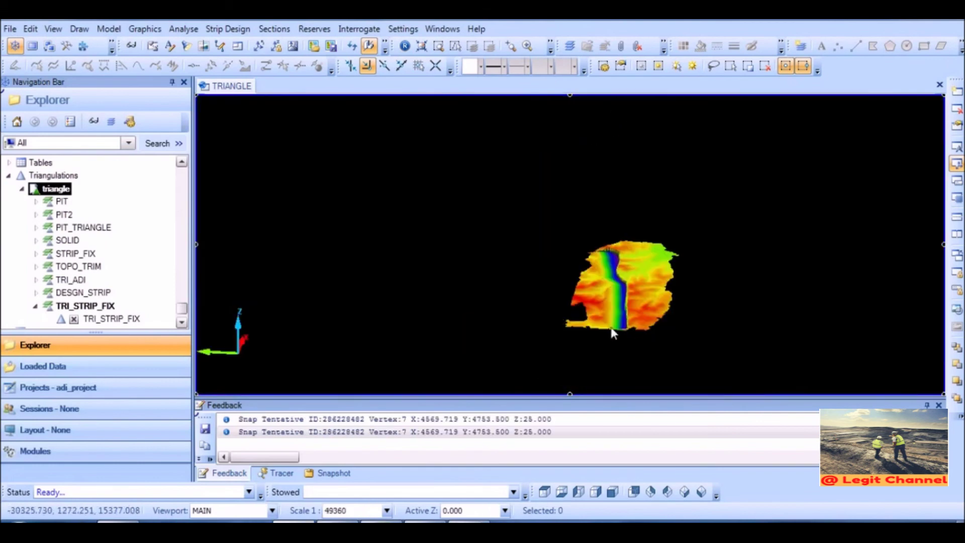
pyautogui.scroll(2, 611, 314)
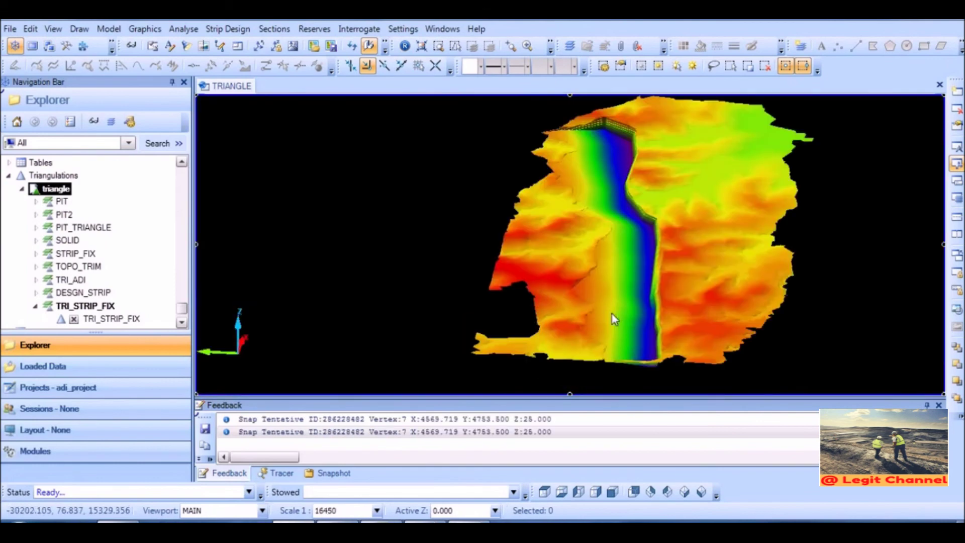
pyautogui.moveTo(631, 314); pyautogui.dragTo(605, 265, button='middle')
pyautogui.scroll(2, 502, 294)
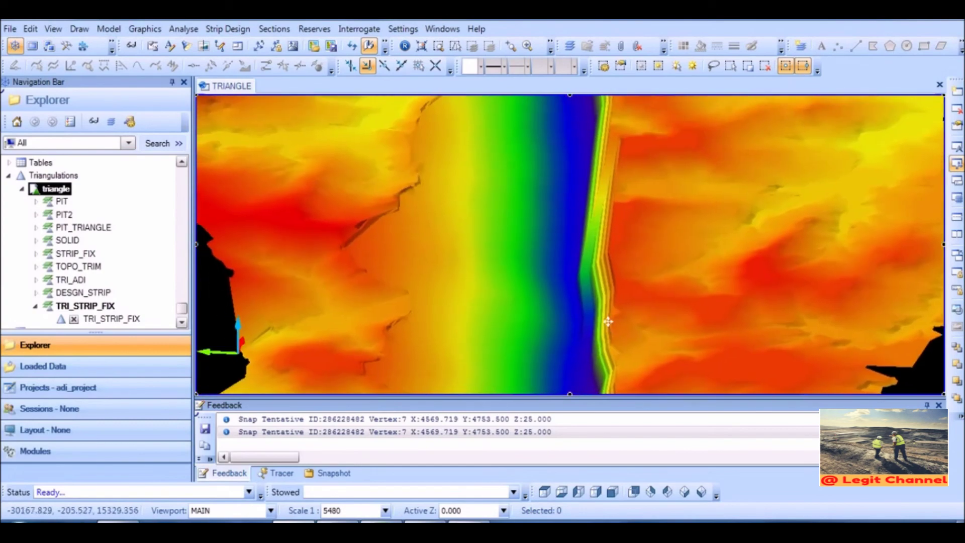
# Step: Overlay the BENCH layer of blocks on the TRI_STRIP_FIX surface and inspect the strings along the highwall benches
pyautogui.moveTo(184, 314); pyautogui.dragTo(201, 176)
pyautogui.click(61, 252)
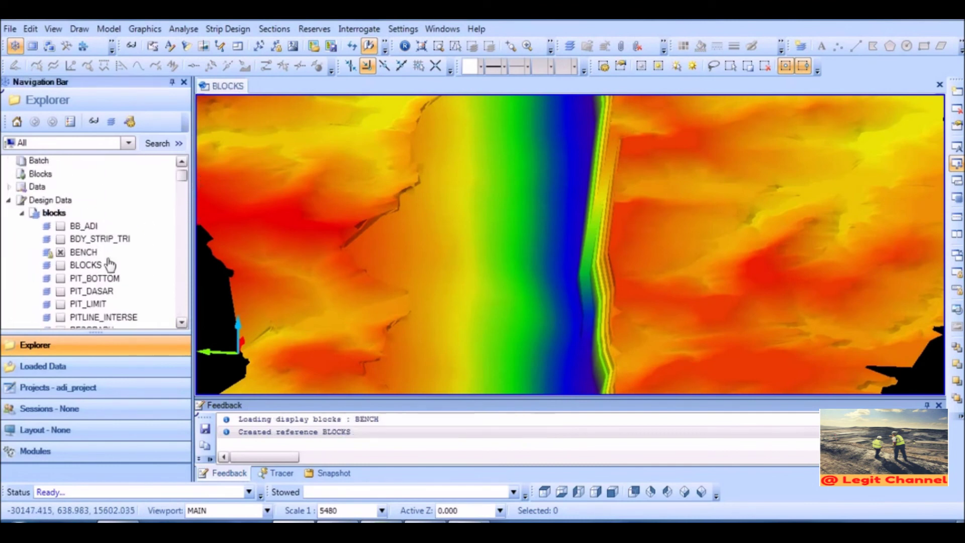
pyautogui.moveTo(517, 242); pyautogui.dragTo(593, 375, button='middle')
pyautogui.moveTo(543, 251); pyautogui.dragTo(539, 175, button='middle')
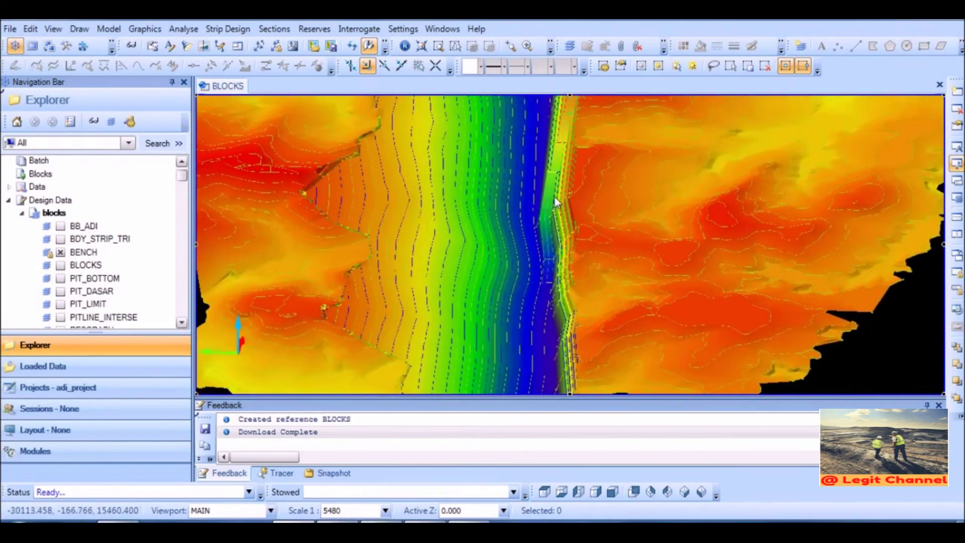
pyautogui.scroll(3, 555, 202)
pyautogui.scroll(2, 506, 269)
pyautogui.moveTo(521, 294)
pyautogui.mouseDown(button='middle')
pyautogui.moveTo(517, 336)
pyautogui.moveTo(525, 340)
pyautogui.moveTo(526, 305)
pyautogui.mouseUp(button='middle')
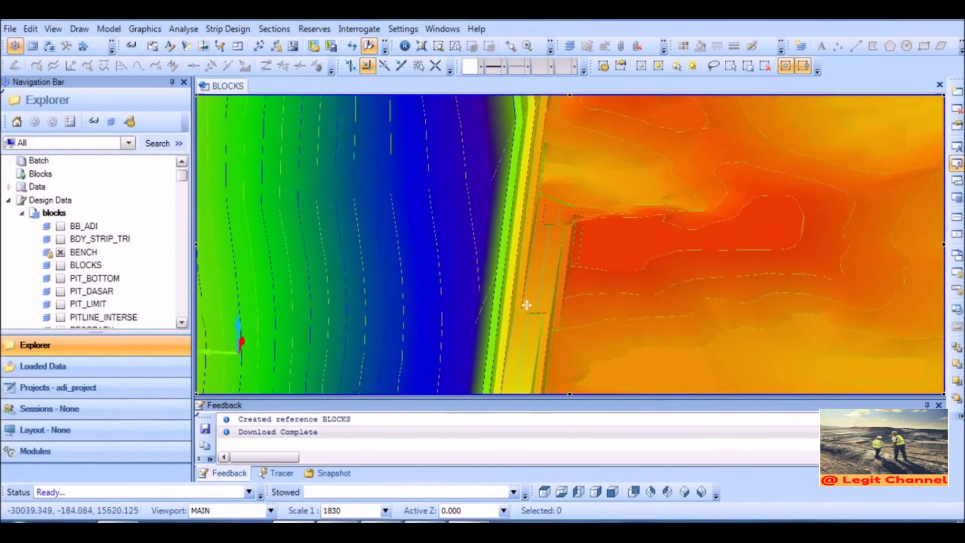
# Step: Examine how the bench strings and topography contours fit the TRI_STRIP_FIX surface at the pit's end wall and ramp
pyautogui.scroll(-5, 525, 298)
pyautogui.moveTo(534, 312)
pyautogui.mouseDown(button='middle')
pyautogui.moveTo(523, 280)
pyautogui.moveTo(546, 307)
pyautogui.mouseUp(button='middle')
pyautogui.scroll(5, 535, 287)
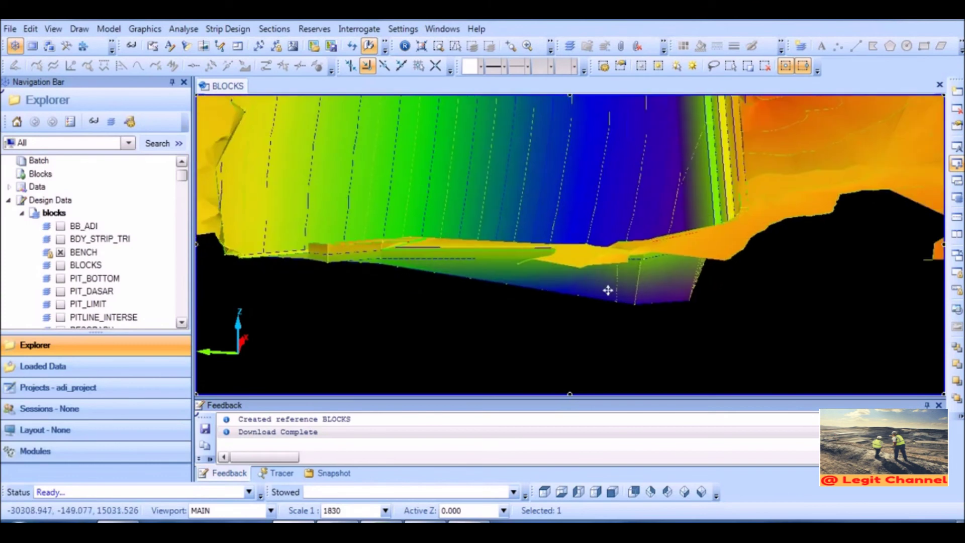
pyautogui.moveTo(640, 297); pyautogui.dragTo(583, 271, button='middle')
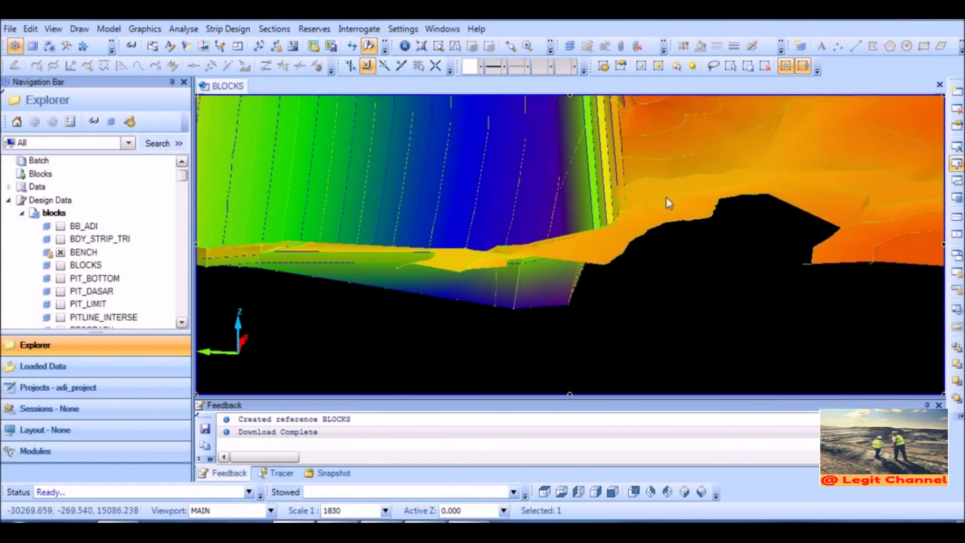
pyautogui.moveTo(680, 174); pyautogui.dragTo(598, 275, button='middle')
pyautogui.scroll(-3, 584, 179)
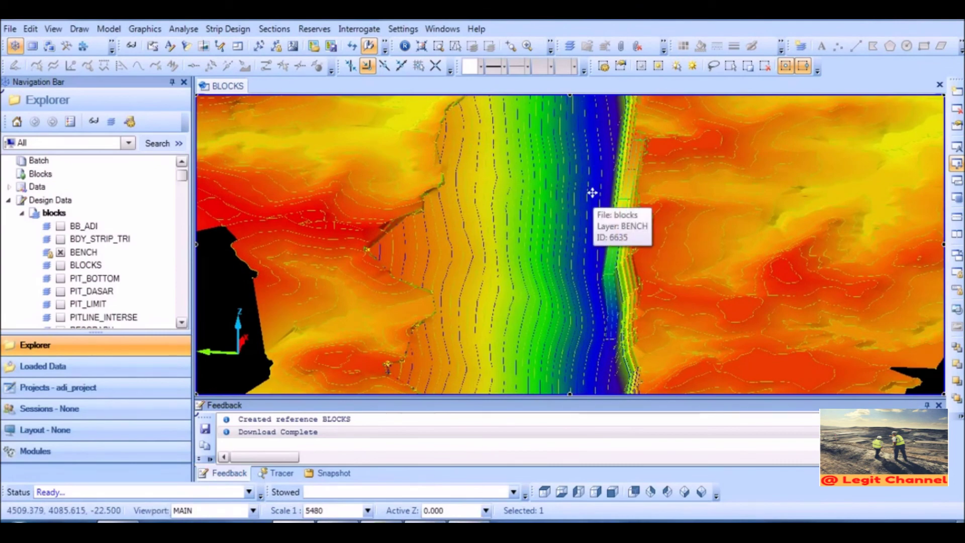
pyautogui.scroll(3, 592, 192)
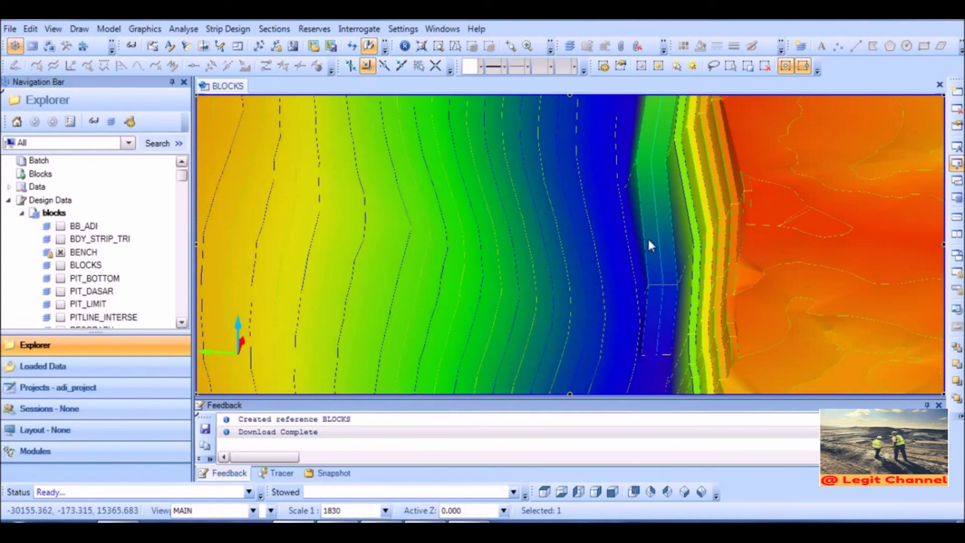
pyautogui.moveTo(649, 242)
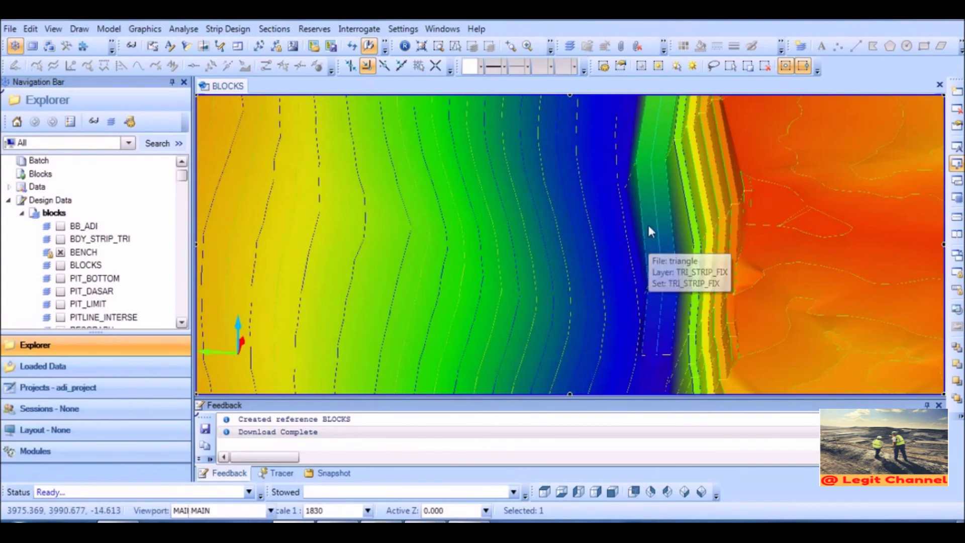
# Step: Examine the rainbow-coloured TRI_STRIP_FIX surface and its bench strings over the wider extent of the pit
pyautogui.scroll(-3, 662, 188)
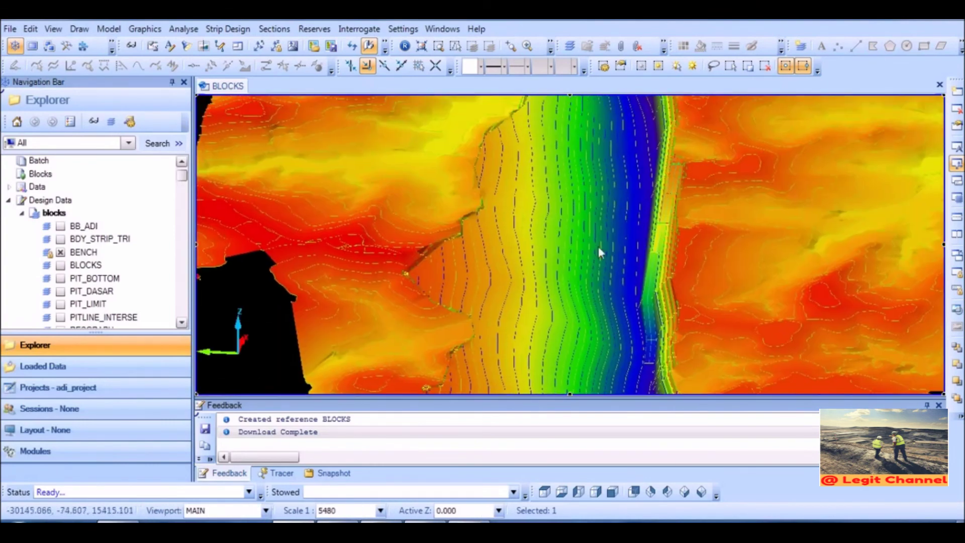
pyautogui.moveTo(598, 246); pyautogui.dragTo(551, 310, button='middle')
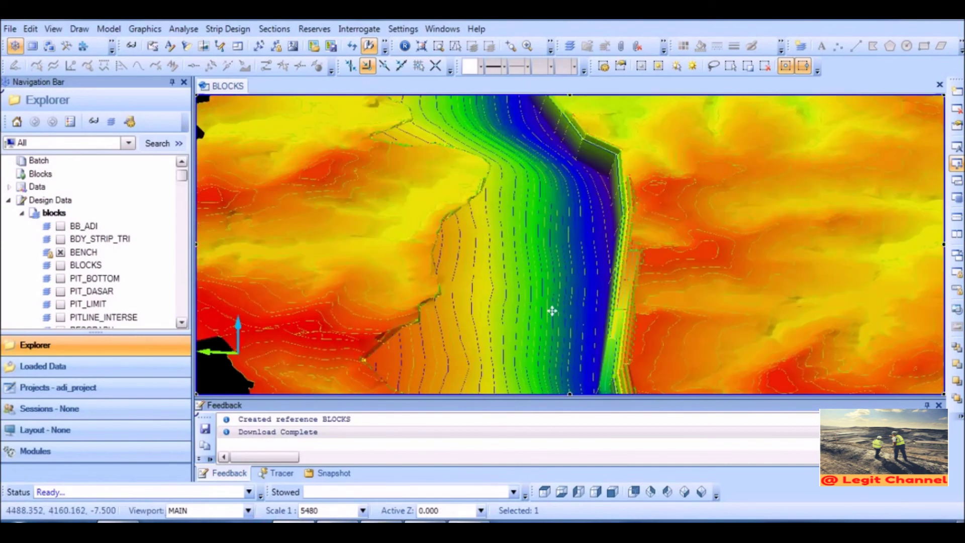
pyautogui.moveTo(551, 310)
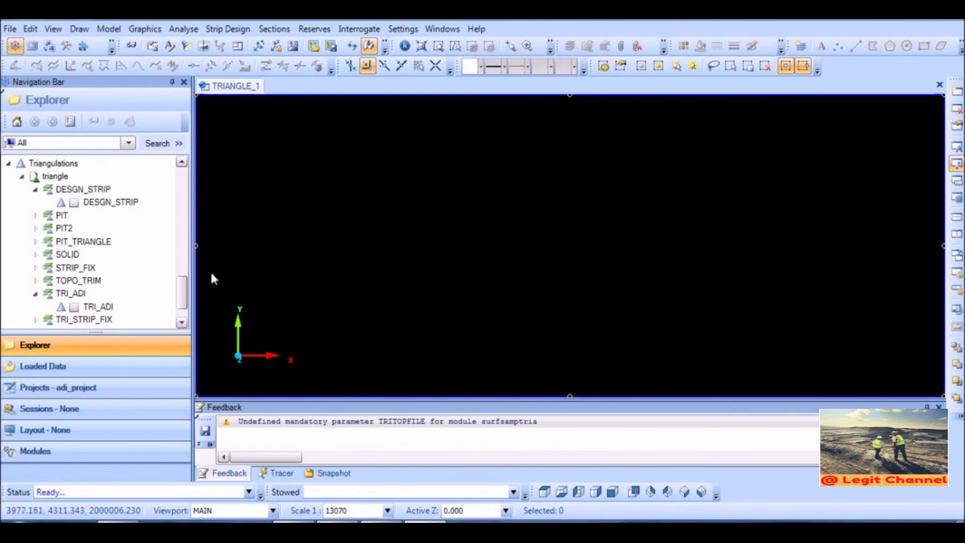
# Step: Load the DESGN_STRIP pit design and TRI_ADI topography triangulations together and view how they overlap
pyautogui.click(74, 202)
pyautogui.moveTo(578, 291)
pyautogui.mouseDown(button='middle')
pyautogui.moveTo(575, 263)
pyautogui.moveTo(571, 277)
pyautogui.mouseUp(button='middle')
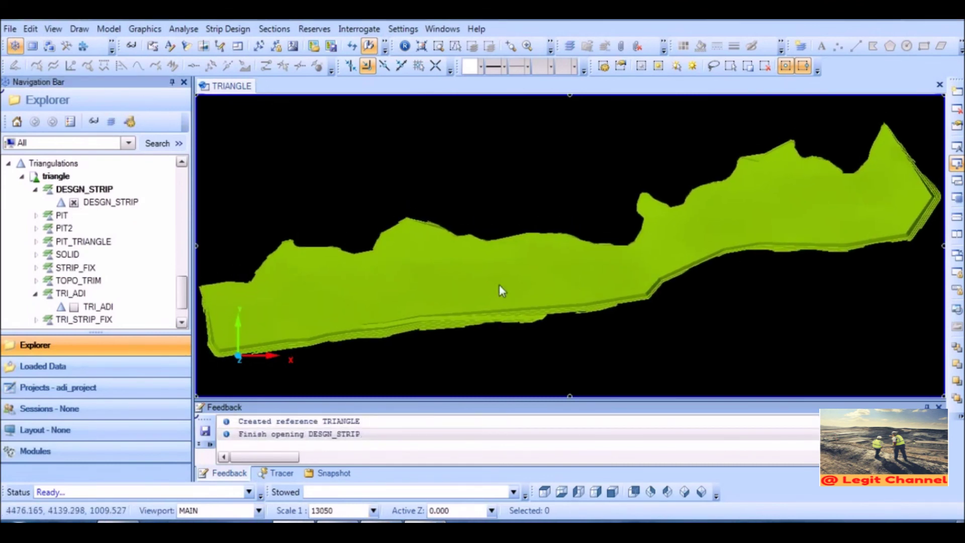
pyautogui.click(74, 308)
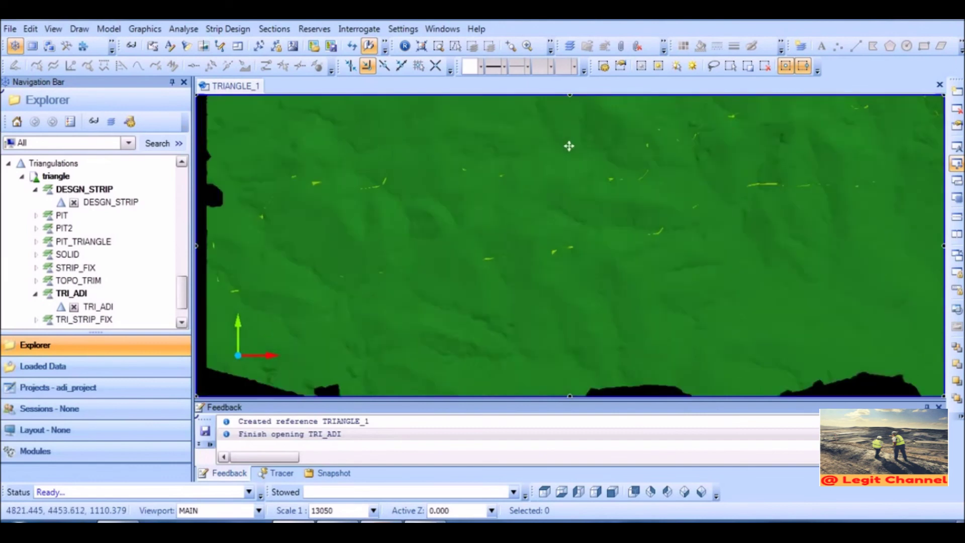
pyautogui.moveTo(531, 196)
pyautogui.mouseDown()
pyautogui.moveTo(557, 158)
pyautogui.moveTo(618, 211)
pyautogui.moveTo(544, 194)
pyautogui.mouseUp()
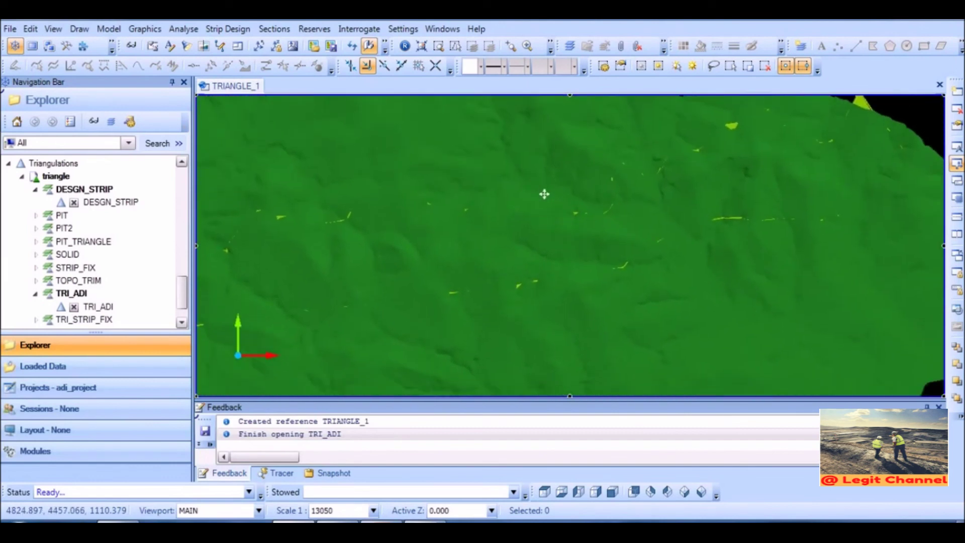
# Step: Start sampling reserves from triangles with schema sch_adi, model type Grid and quality model qual_model
pyautogui.click(313, 30)
pyautogui.moveTo(403, 96)
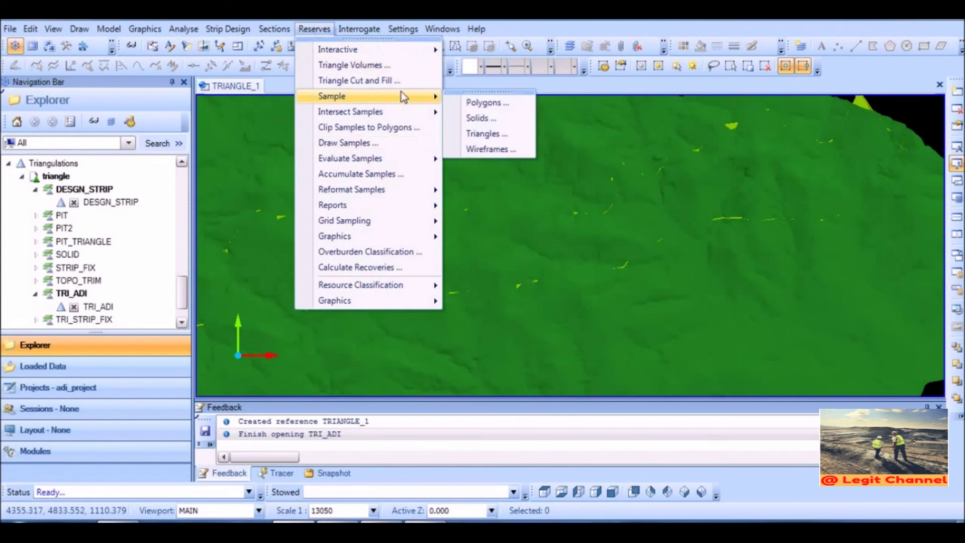
pyautogui.click(474, 134)
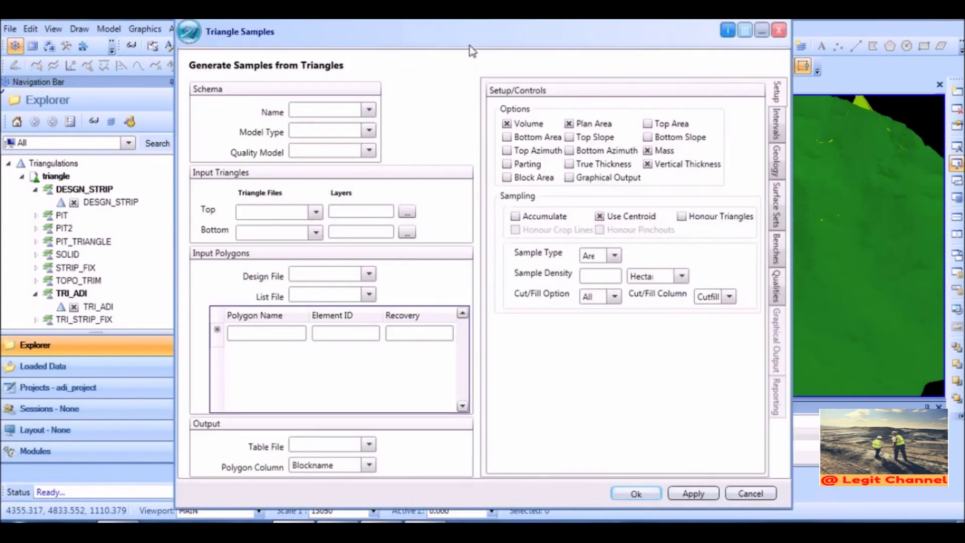
pyautogui.moveTo(470, 46); pyautogui.dragTo(460, 32)
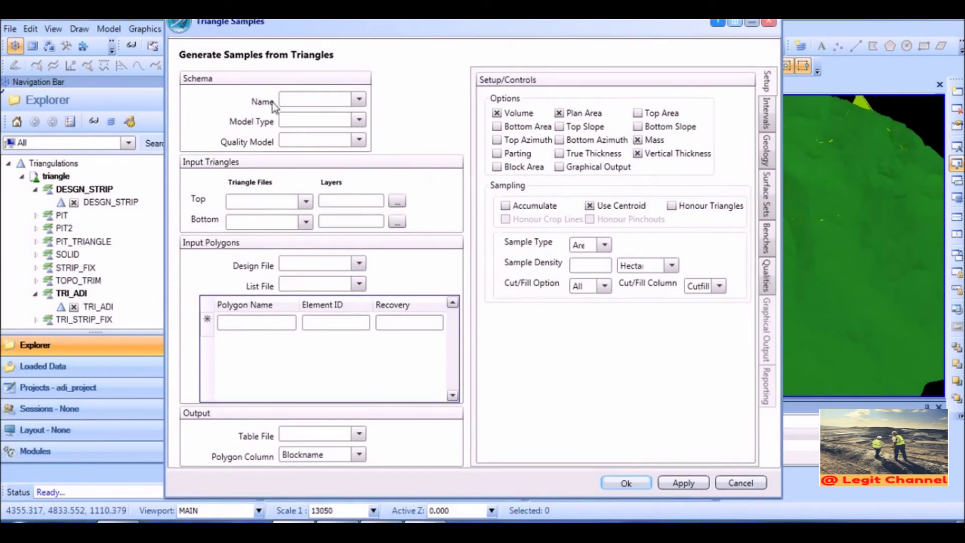
pyautogui.click(358, 99)
pyautogui.click(325, 118)
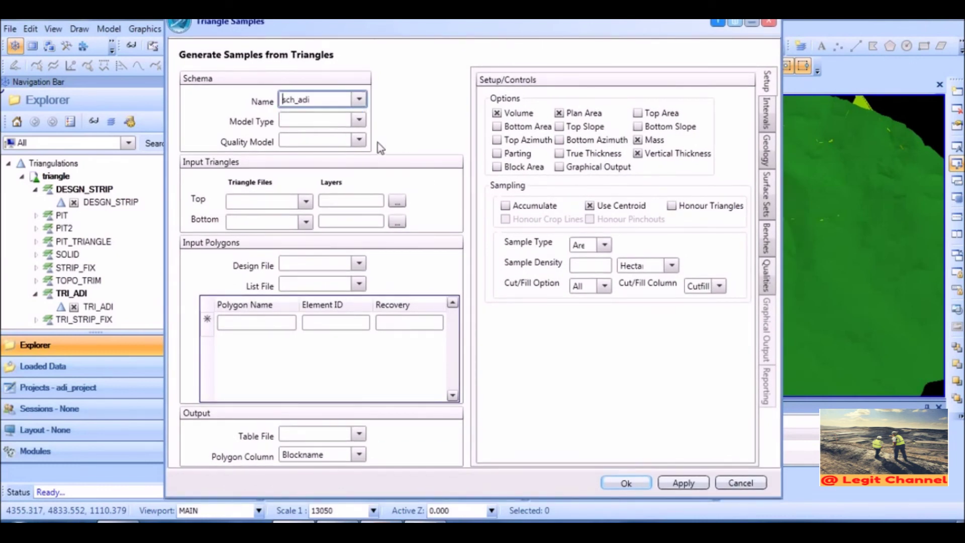
pyautogui.click(359, 120)
pyautogui.click(325, 135)
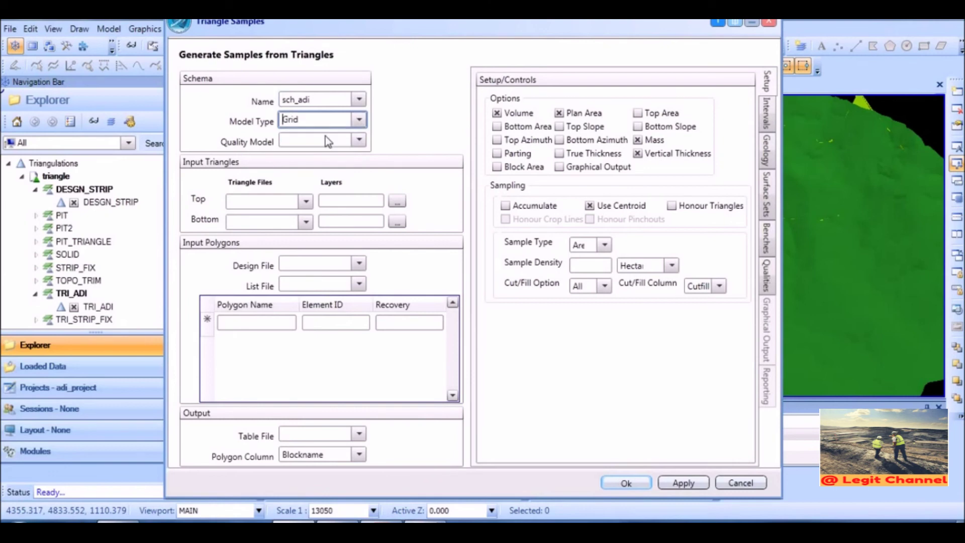
pyautogui.click(359, 140)
pyautogui.click(308, 152)
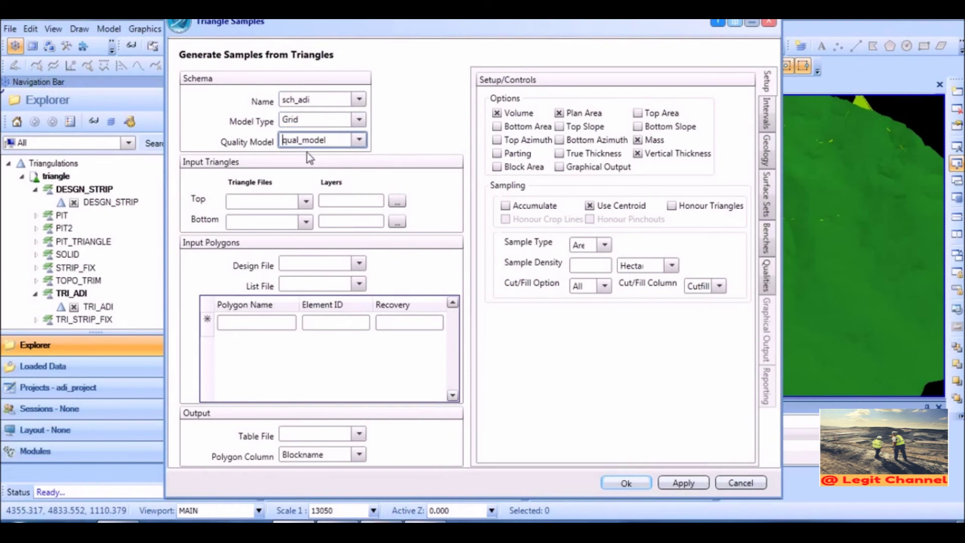
# Step: Assign layer Tri_Adi of the triangle file as the top input triangle surface
pyautogui.click(306, 201)
pyautogui.click(250, 222)
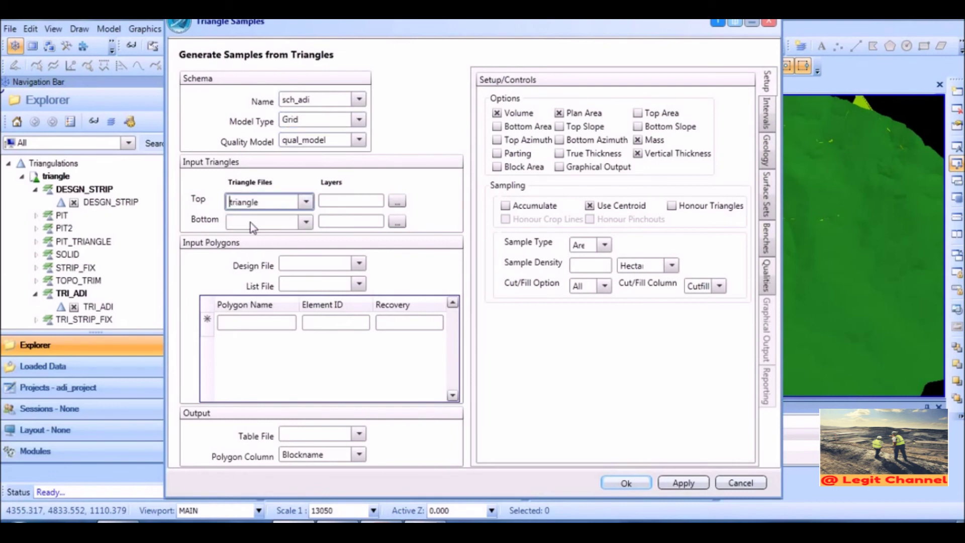
pyautogui.click(359, 202)
pyautogui.click(397, 201)
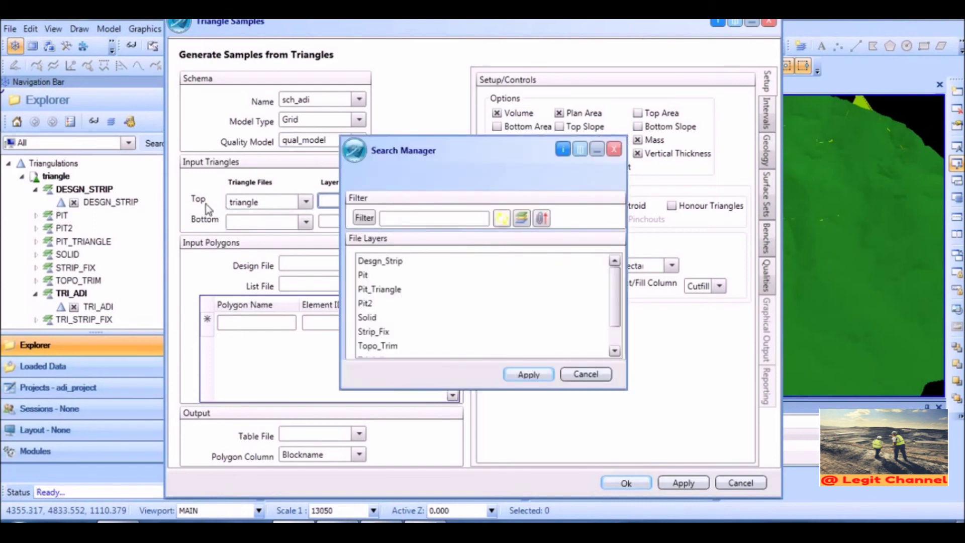
pyautogui.moveTo(616, 283); pyautogui.dragTo(617, 309)
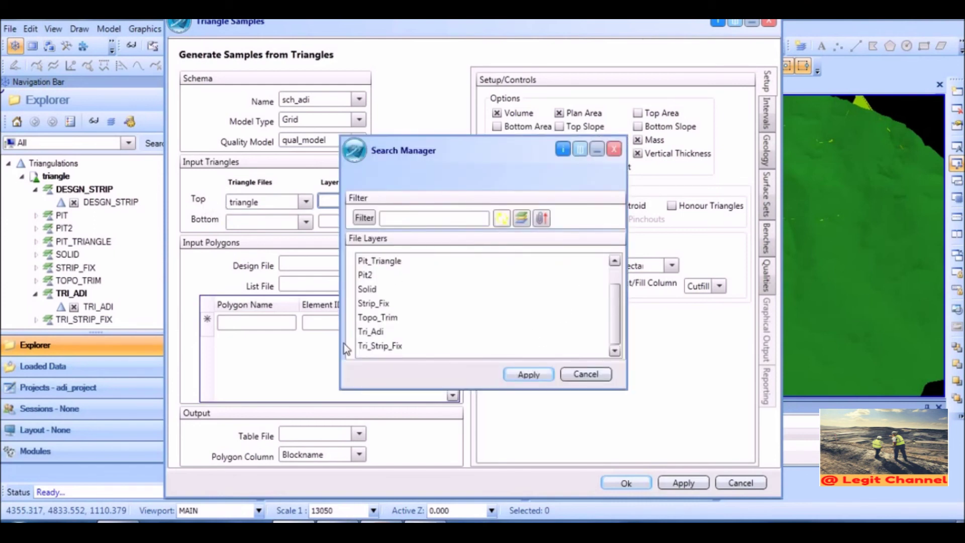
pyautogui.click(404, 331)
pyautogui.click(525, 377)
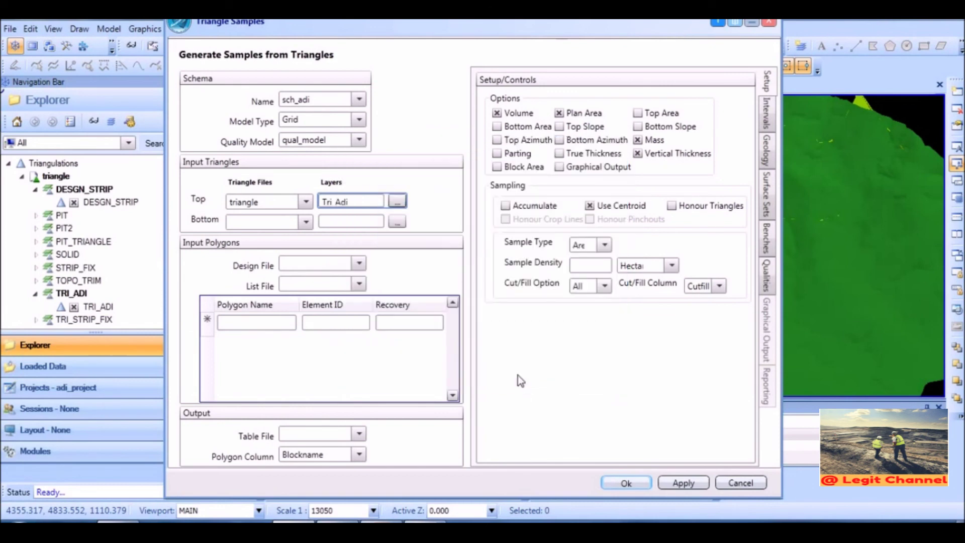
# Step: Assign layer Desgn_Strip of the triangle file as the bottom input triangle surface
pyautogui.click(305, 222)
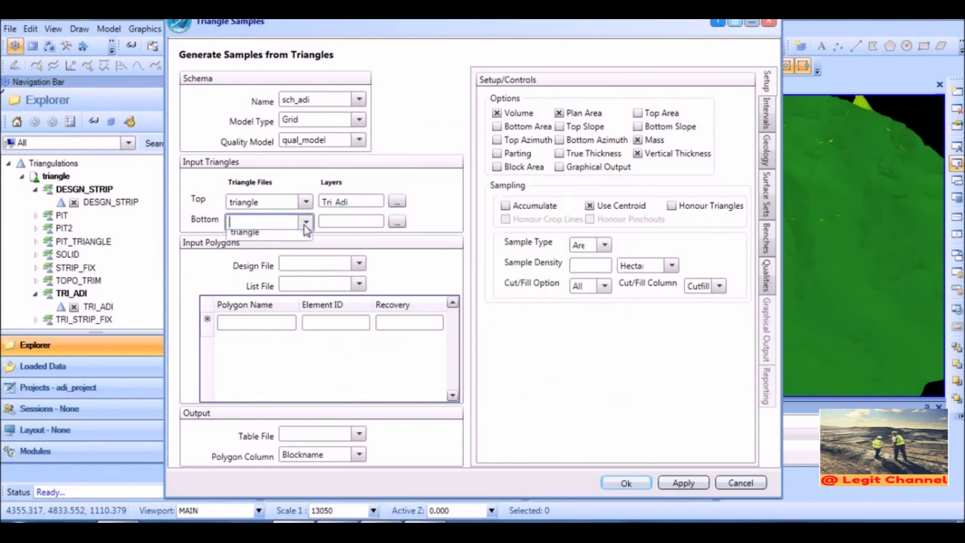
pyautogui.click(245, 232)
pyautogui.click(396, 222)
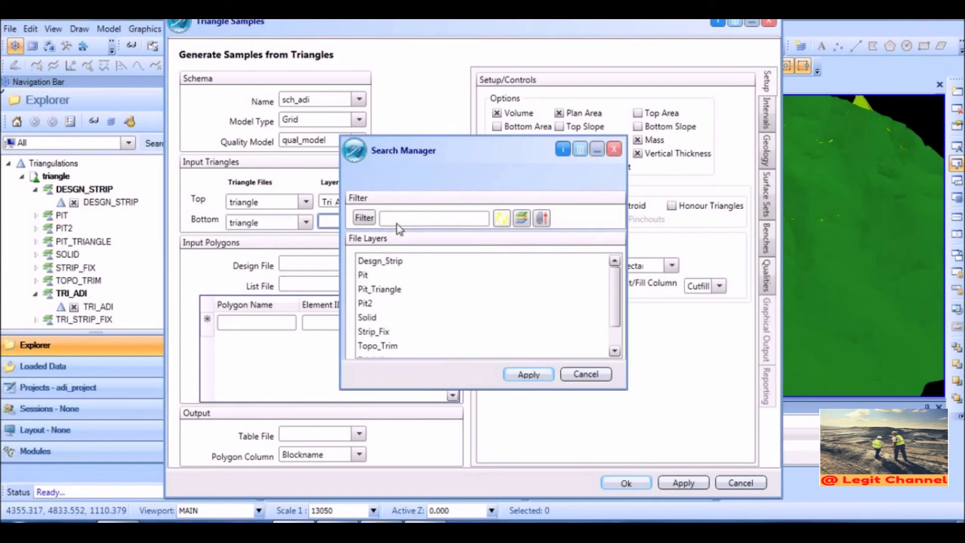
pyautogui.click(395, 261)
pyautogui.click(528, 374)
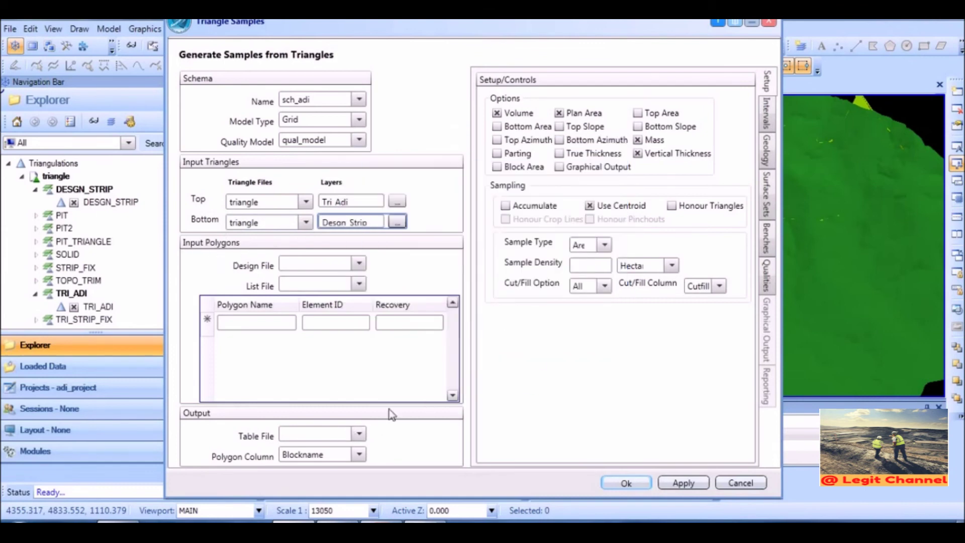
# Step: Name the output table file resrve_pit and set the sample density to 0.5
pyautogui.click(353, 436)
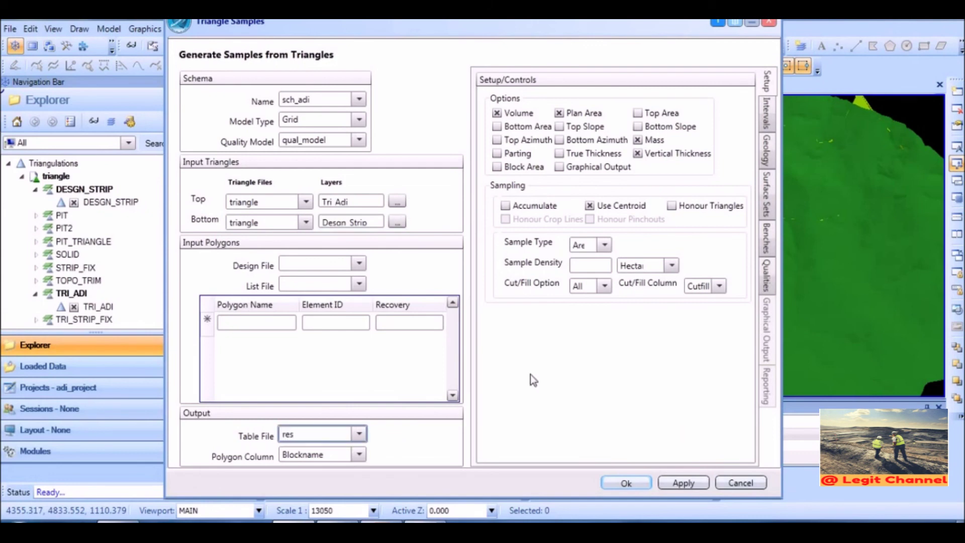
pyautogui.write('resrve_pit')
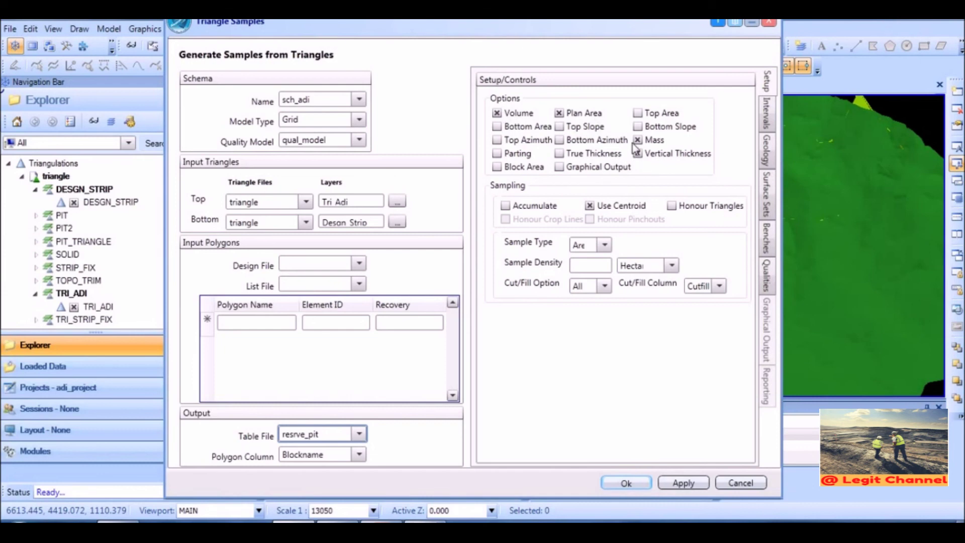
pyautogui.click(533, 208)
pyautogui.click(534, 209)
pyautogui.click(587, 265)
pyautogui.write('0')
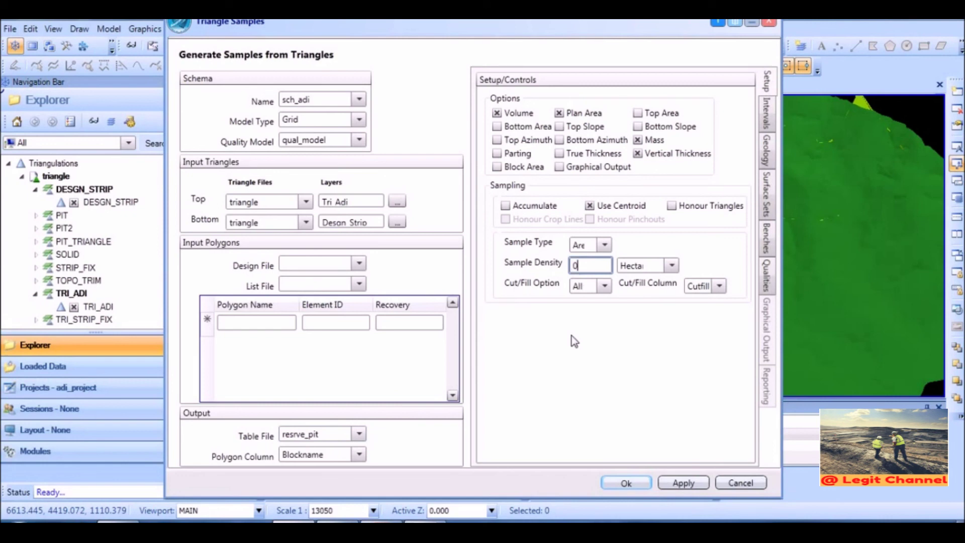
pyautogui.write('.5')
# Step: Set the topography surface to TOPO_ORIG and fill the reserve intervals with A1, A, A2 and B
pyautogui.click(765, 117)
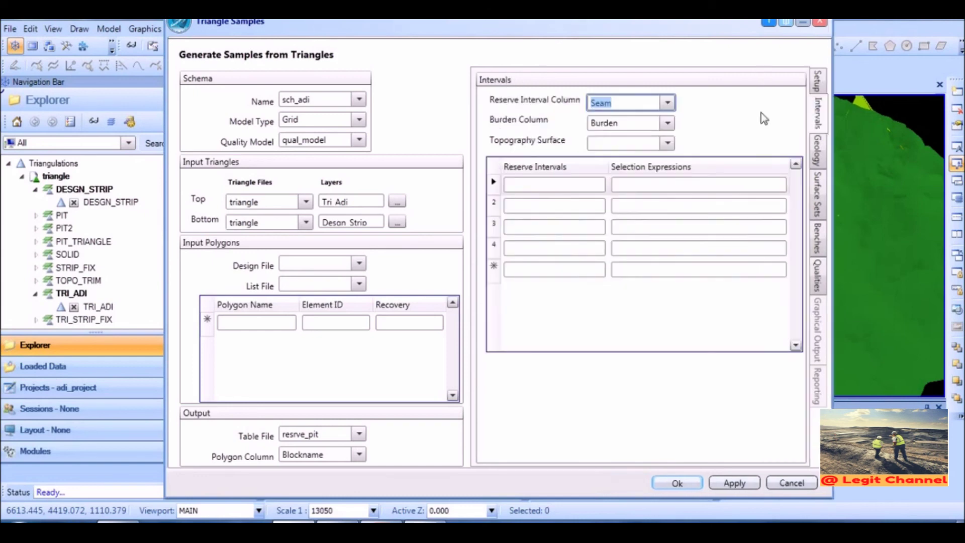
pyautogui.click(668, 144)
pyautogui.click(629, 160)
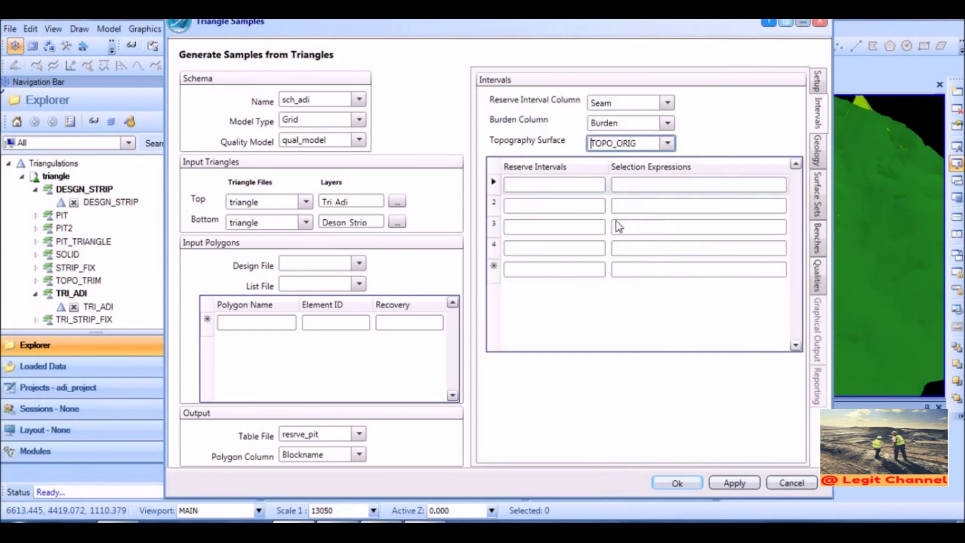
pyautogui.click(540, 187)
pyautogui.rightClick(537, 185)
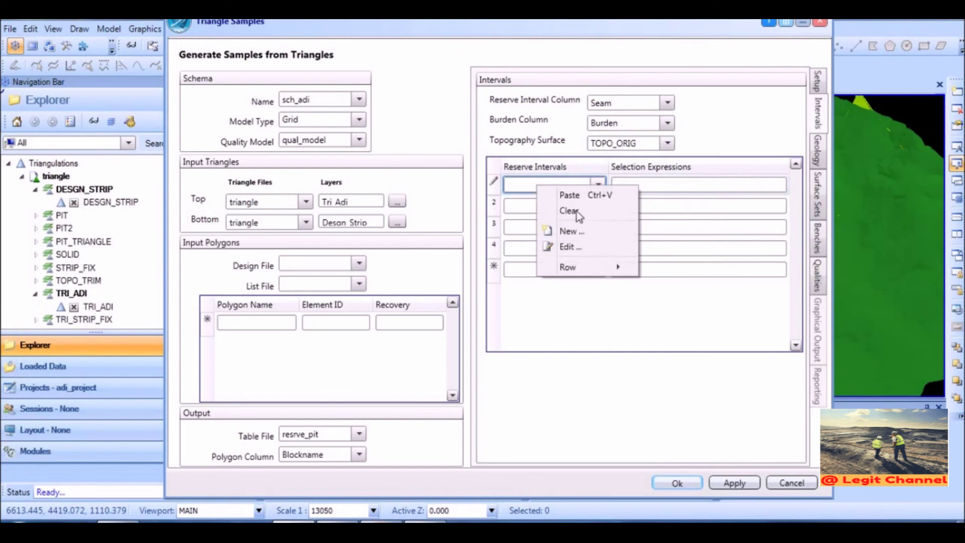
pyautogui.moveTo(617, 267)
pyautogui.click(665, 270)
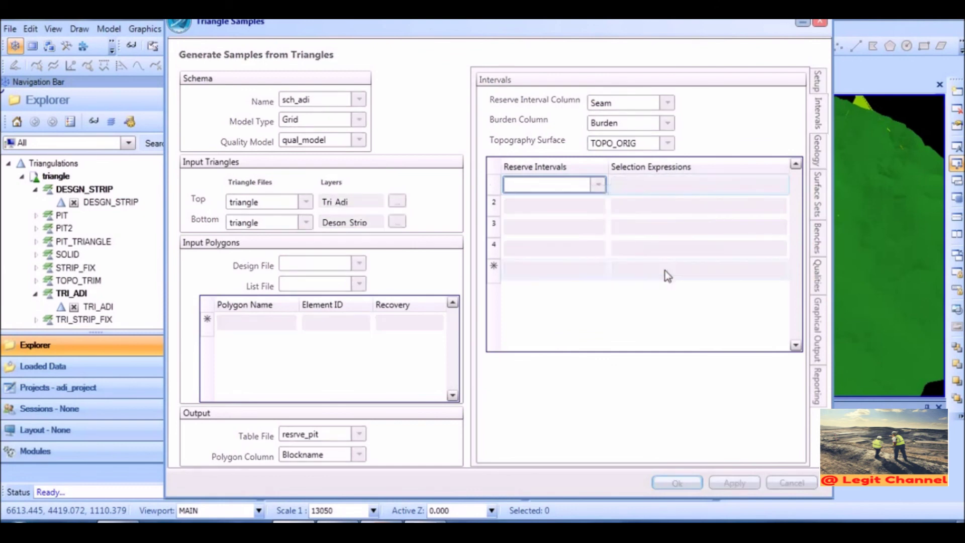
pyautogui.click(455, 373)
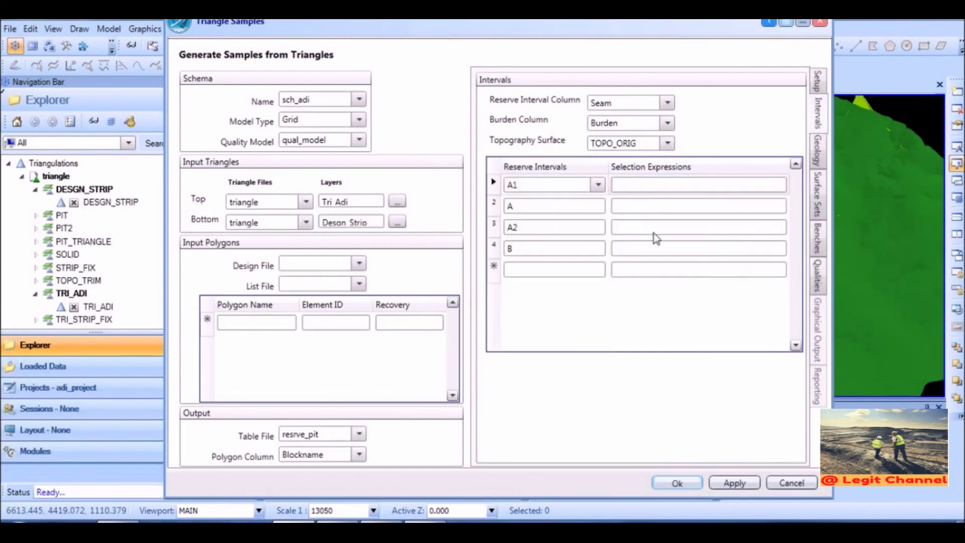
# Step: Enter the selection expression thick(sampleinterval)>=0.1 for reserve interval A1
pyautogui.click(630, 186)
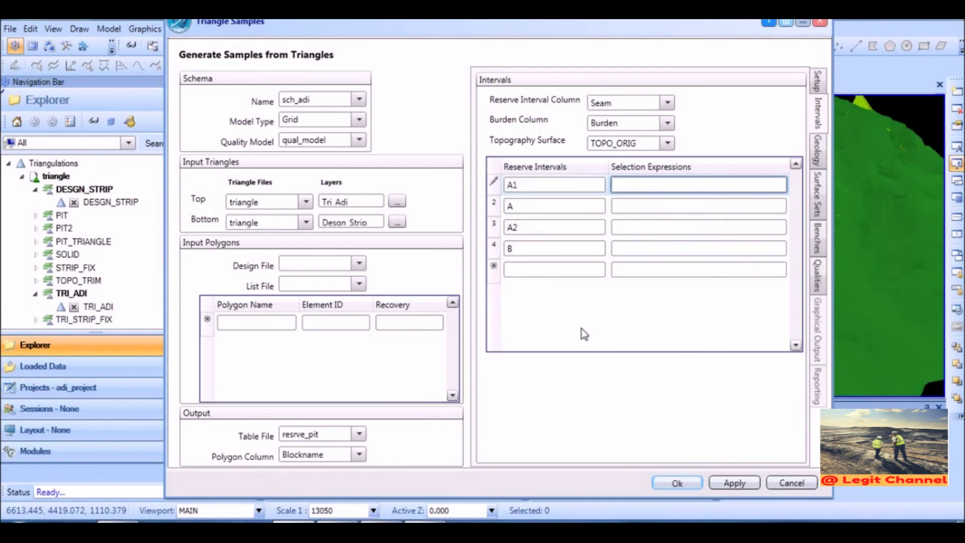
pyautogui.write('thick(sampleinterval)>')
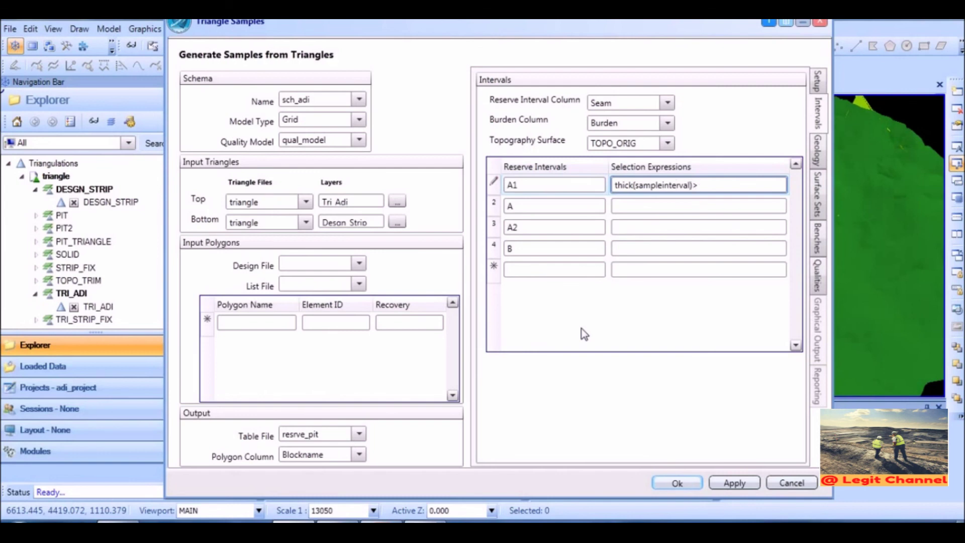
pyautogui.write('=0.1')
# Step: Copy interval A1's selection expression to the remaining reserve intervals
pyautogui.moveTo(723, 185); pyautogui.dragTo(605, 202)
pyautogui.rightClick(650, 191)
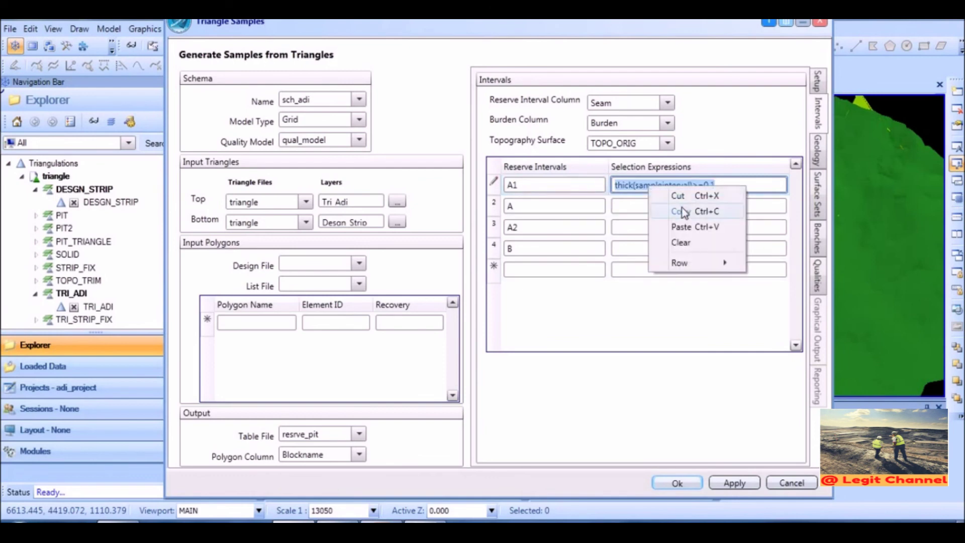
pyautogui.click(680, 209)
pyautogui.click(635, 208)
pyautogui.rightClick(647, 206)
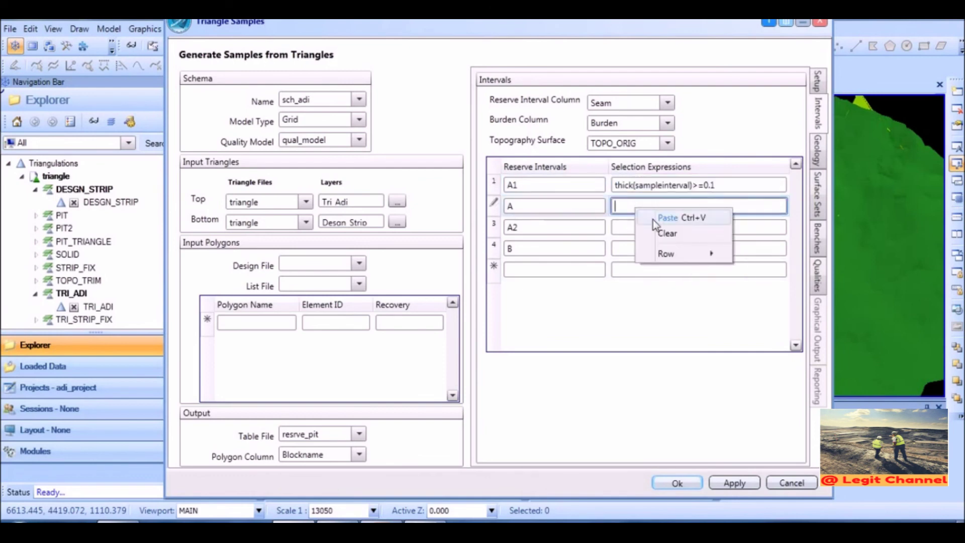
pyautogui.click(655, 216)
pyautogui.click(636, 228)
pyautogui.rightClick(637, 229)
pyautogui.click(653, 239)
pyautogui.click(638, 249)
# Step: Select bench_01 as the bench definition and check its list of benches in the triangle sampling settings
pyautogui.click(817, 246)
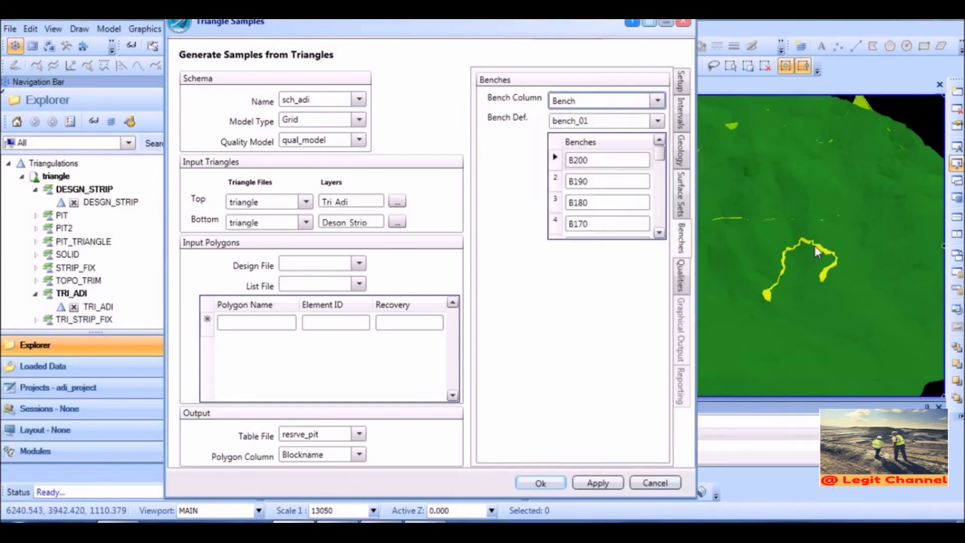
pyautogui.click(657, 121)
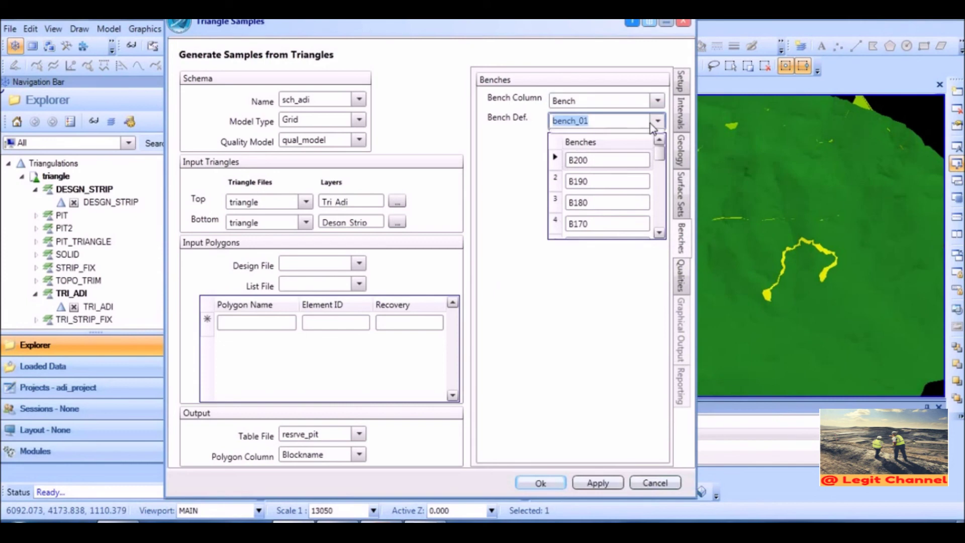
pyautogui.click(588, 135)
pyautogui.click(607, 162)
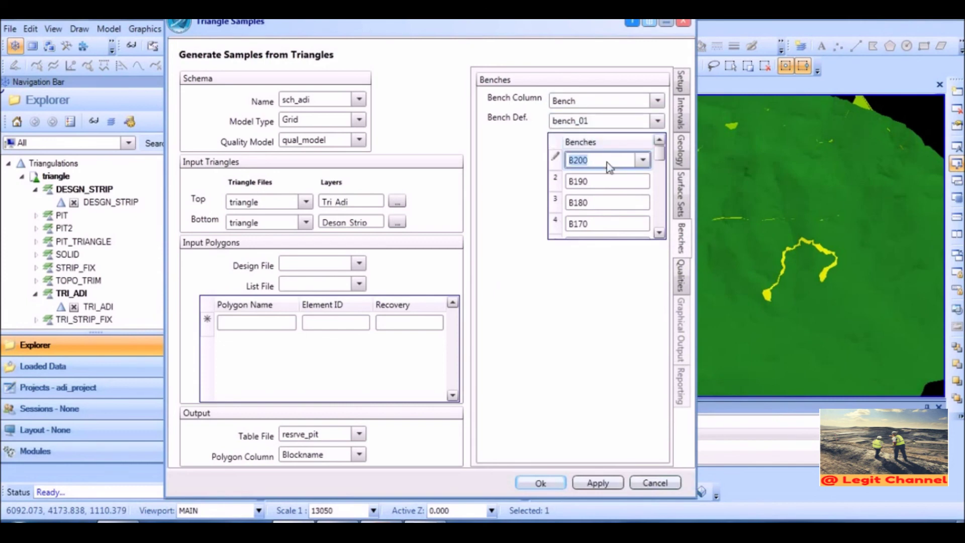
pyautogui.rightClick(607, 162)
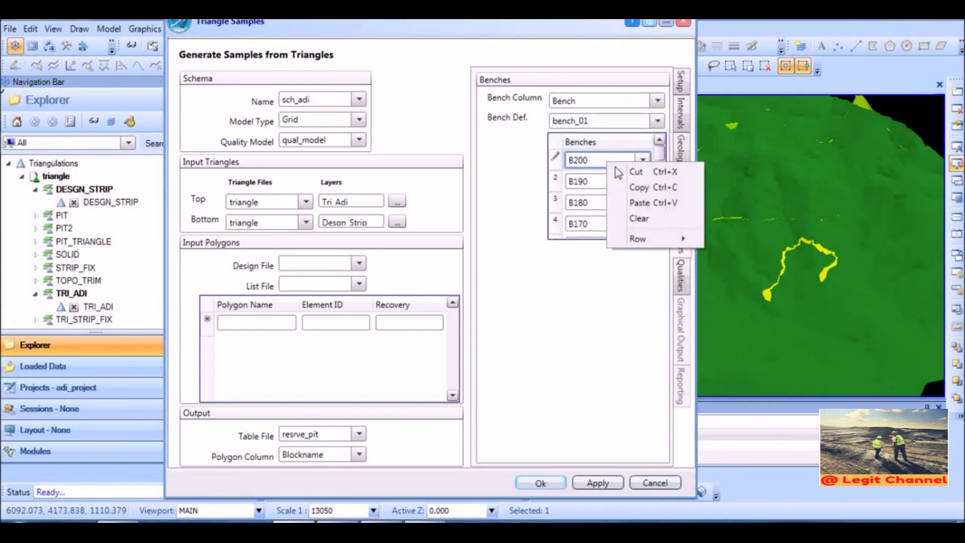
pyautogui.click(578, 291)
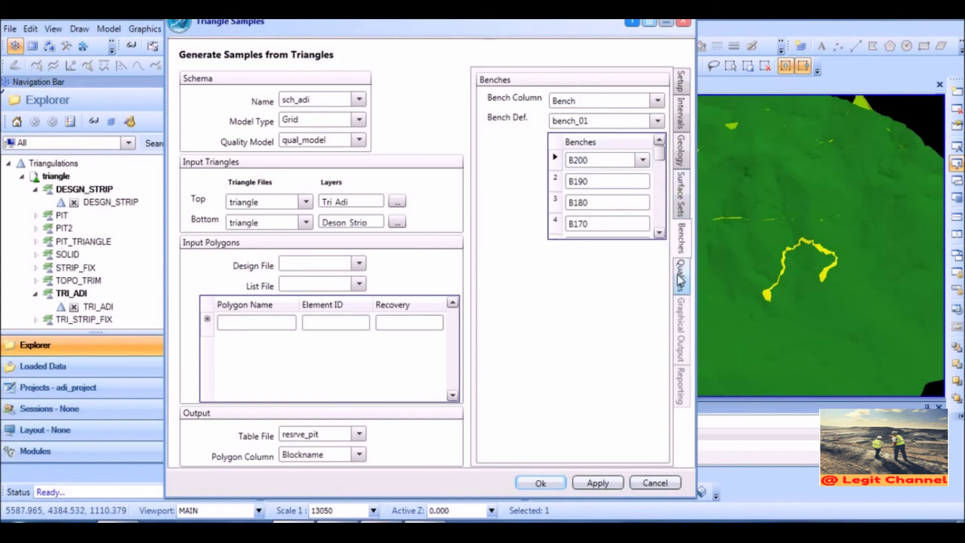
# Step: Check the list of qualities for the samples and generate the sample table from the triangles
pyautogui.click(680, 277)
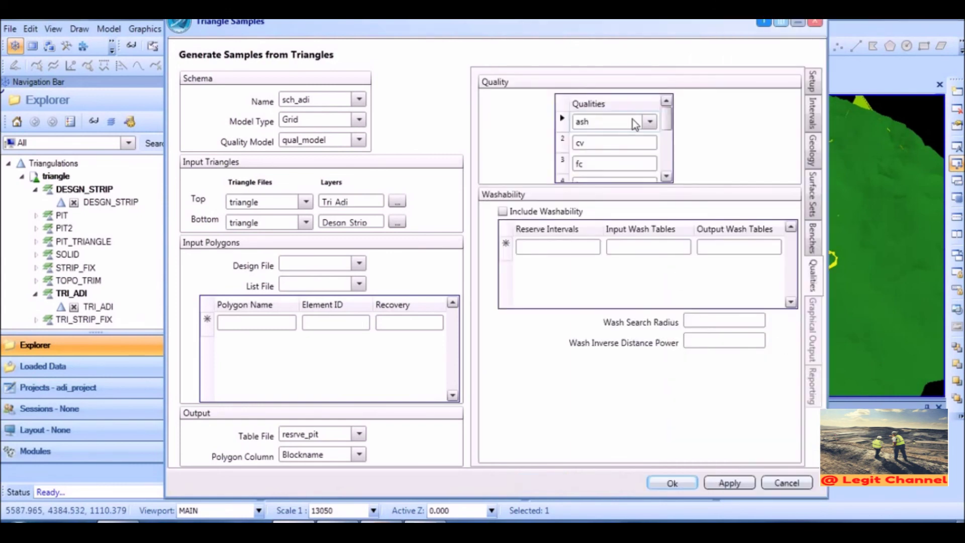
pyautogui.rightClick(606, 125)
pyautogui.click(757, 123)
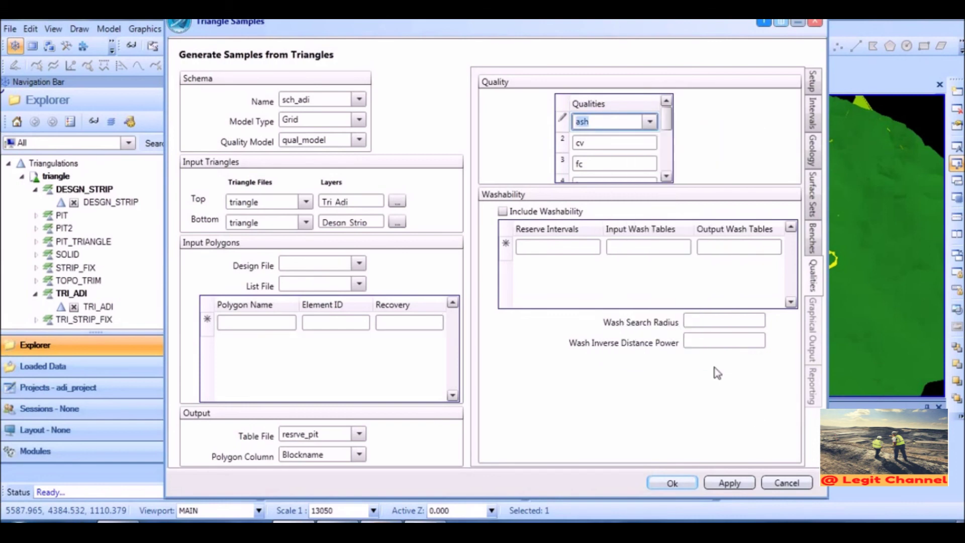
pyautogui.click(672, 483)
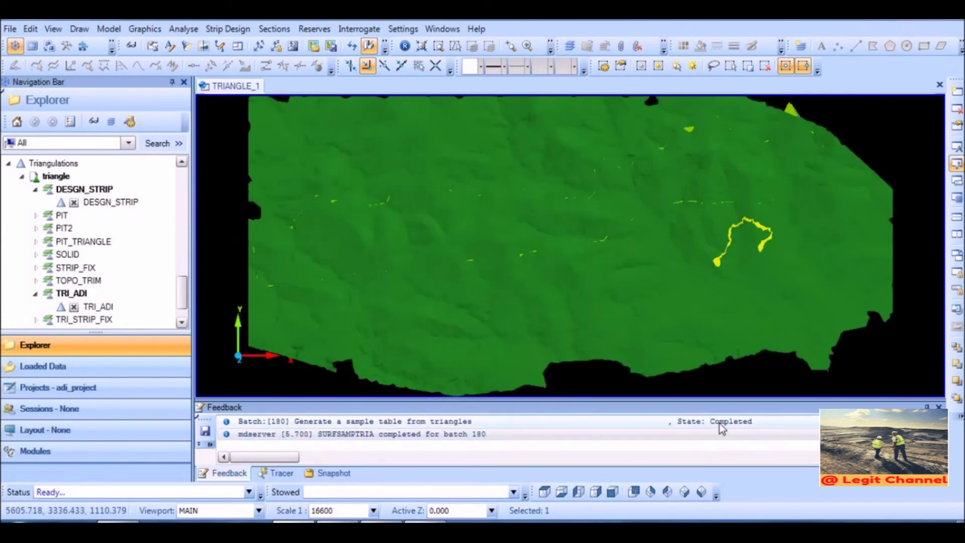
# Step: Refresh the Generic tables and open the resrve_pit table for viewing
pyautogui.scroll(1, 115, 264)
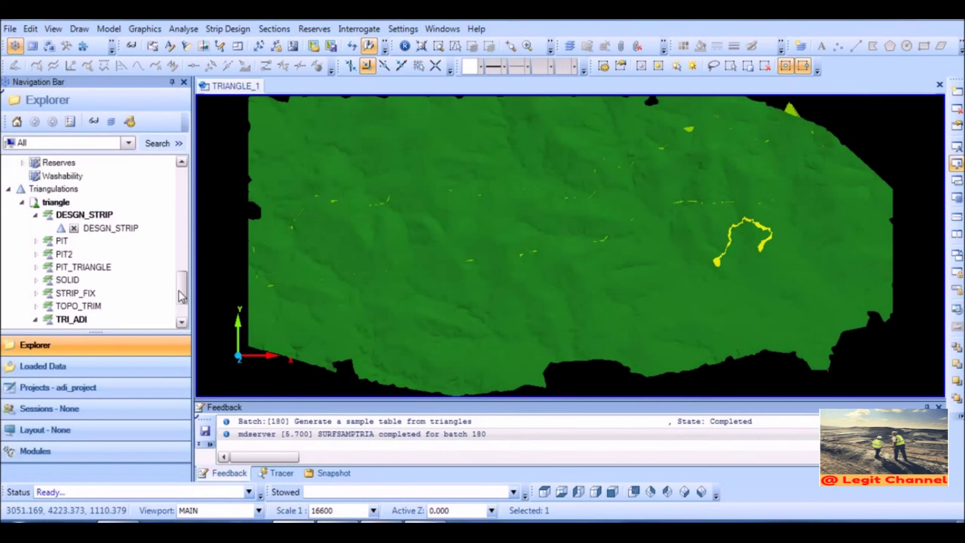
pyautogui.scroll(2, 181, 279)
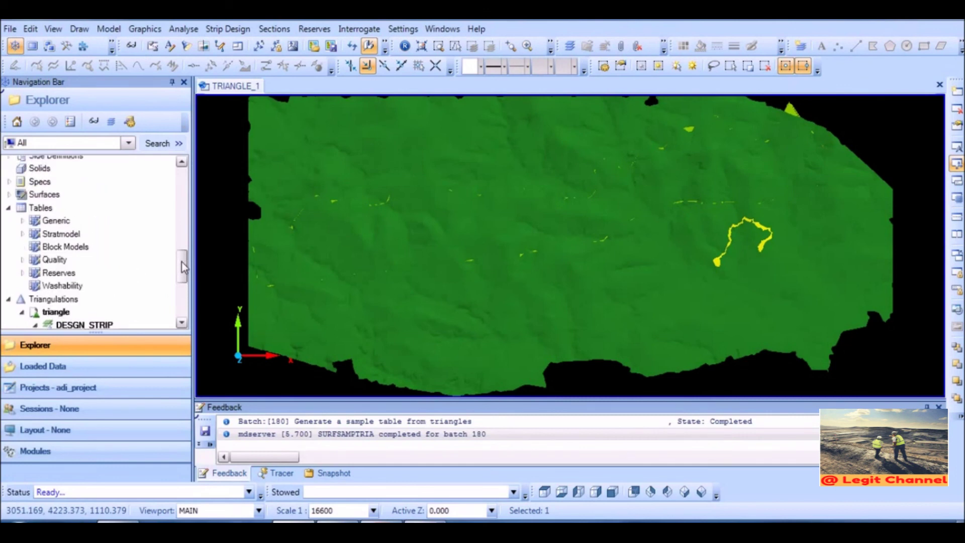
pyautogui.click(50, 221)
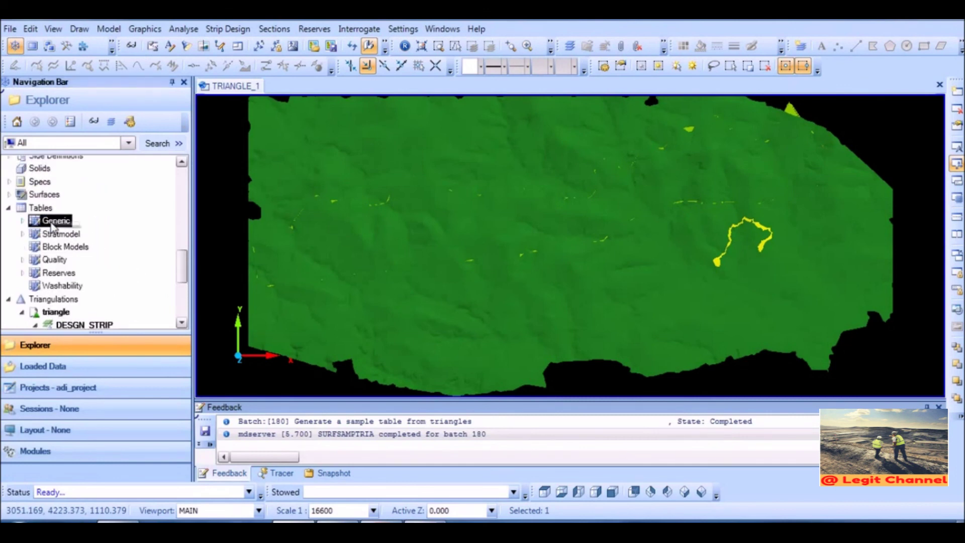
pyautogui.rightClick(53, 222)
pyautogui.click(87, 288)
pyautogui.click(22, 221)
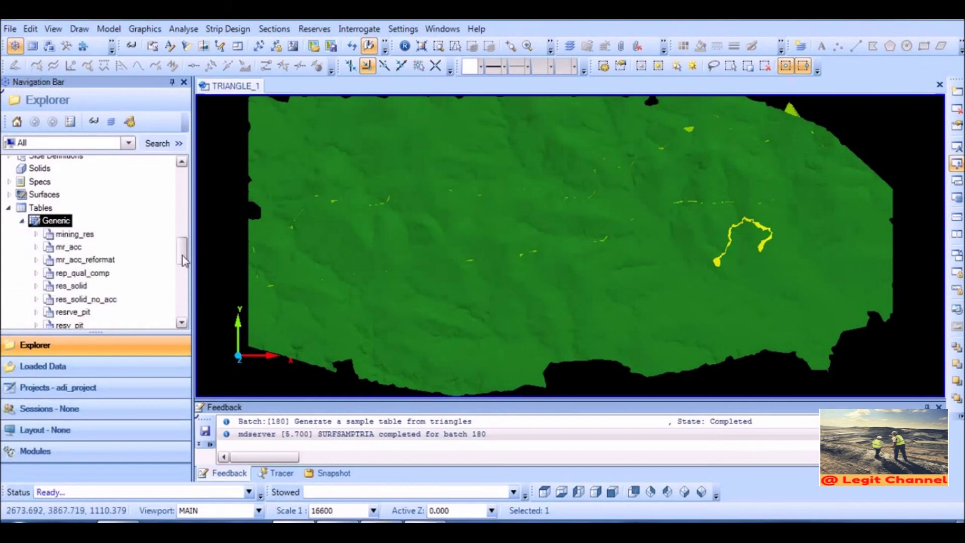
pyautogui.scroll(-1, 185, 267)
pyautogui.scroll(-1, 184, 266)
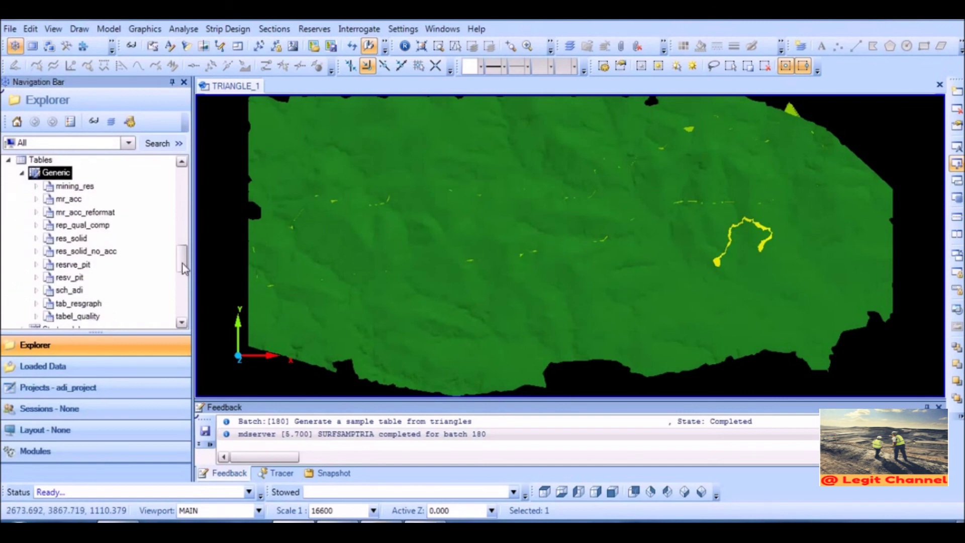
pyautogui.click(71, 265)
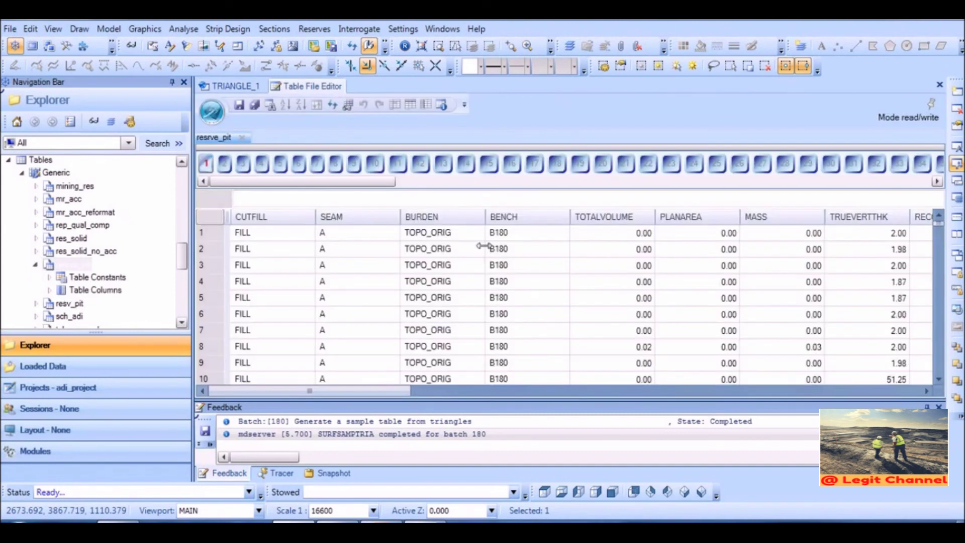
# Step: Examine the surface and quality columns on several pages of the resrve_pit table, including pages 1 and 31, and close it
pyautogui.hscroll(10, 484, 245)
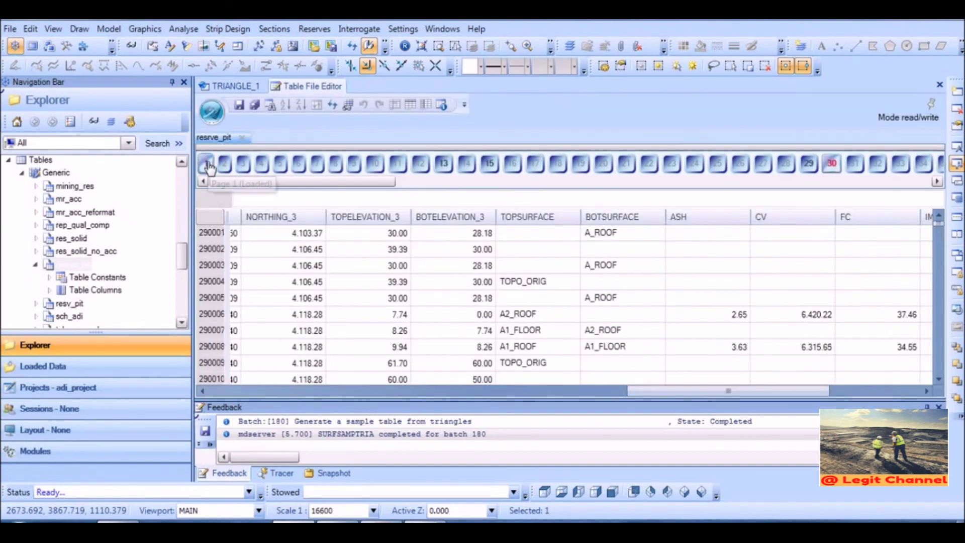
pyautogui.click(207, 164)
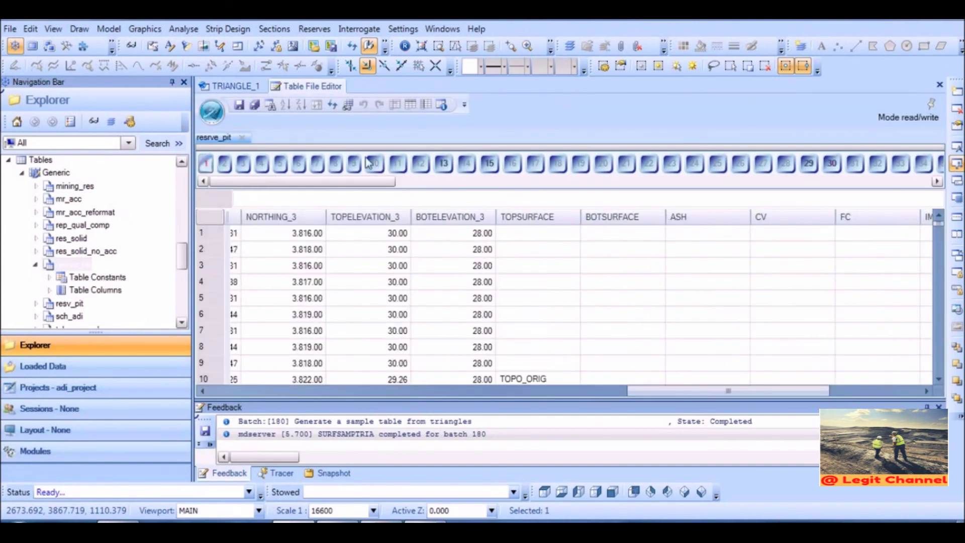
pyautogui.click(856, 165)
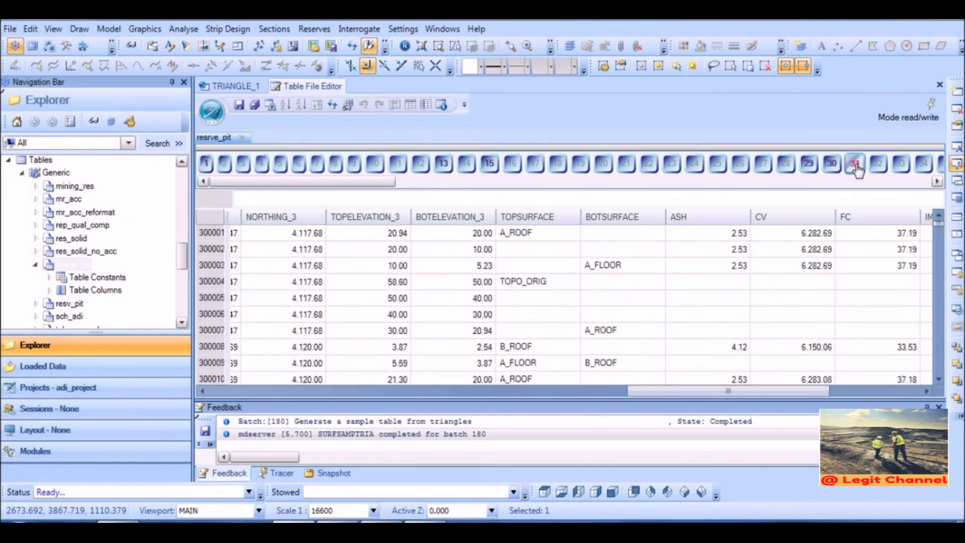
pyautogui.moveTo(714, 392); pyautogui.dragTo(857, 401)
pyautogui.click(211, 112)
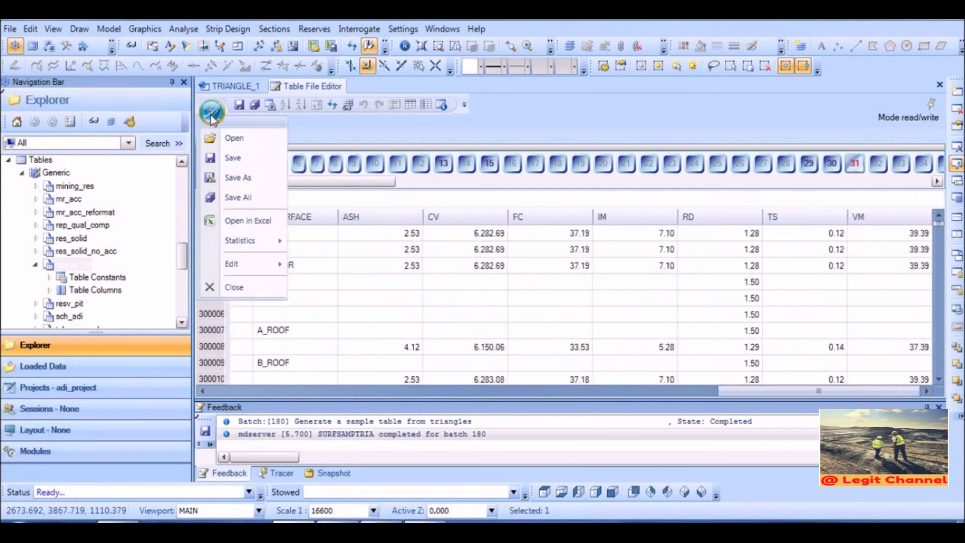
pyautogui.click(233, 289)
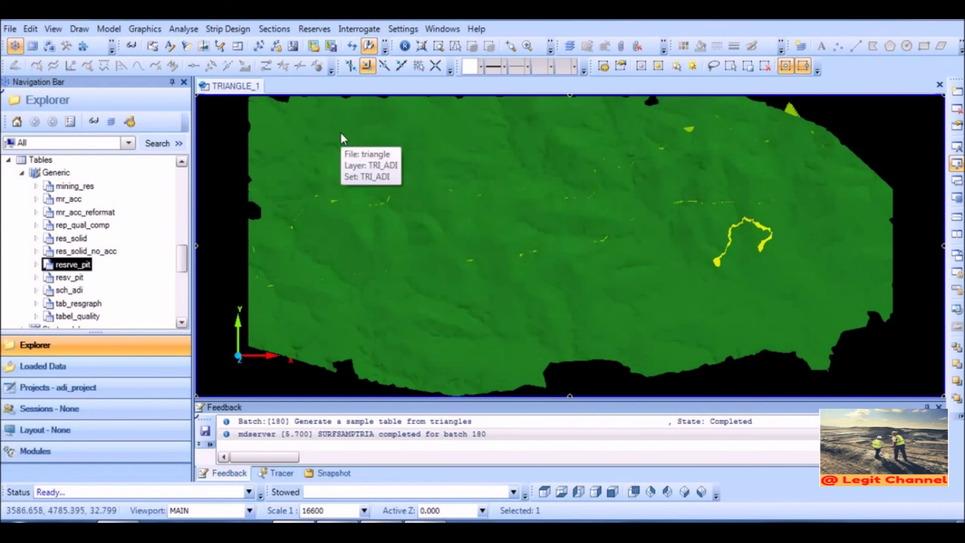
# Step: Calculate mining reserves from the resrve_pit table into an output table named mr_pit
pyautogui.click(313, 31)
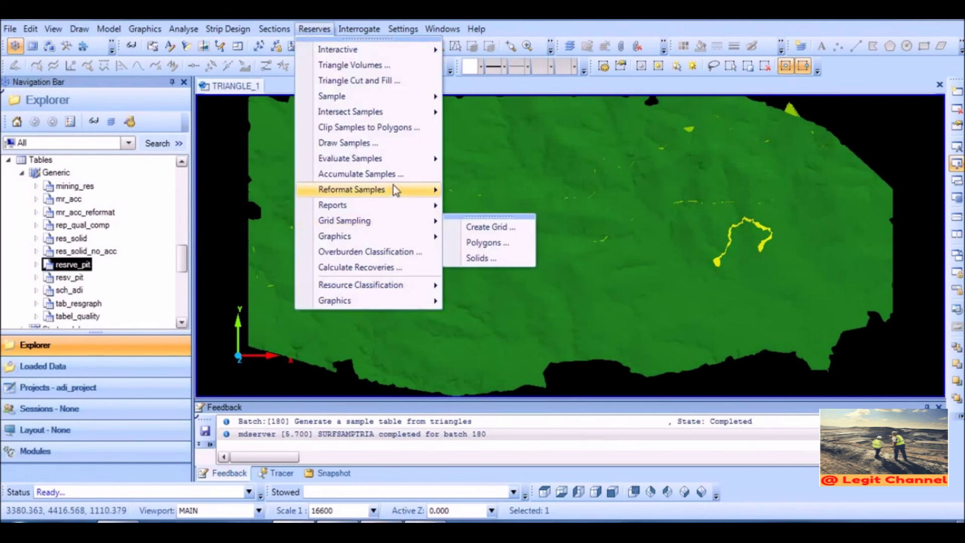
pyautogui.moveTo(393, 161)
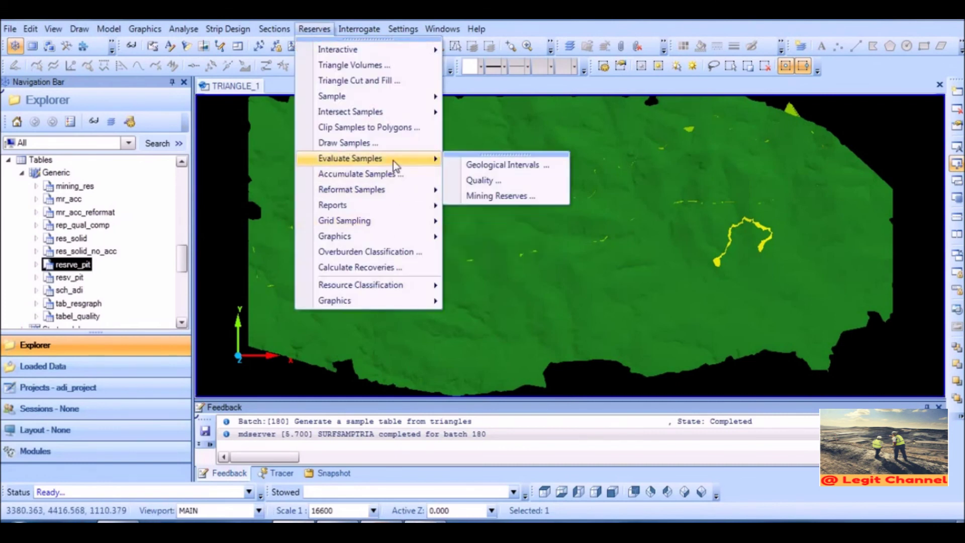
pyautogui.click(469, 196)
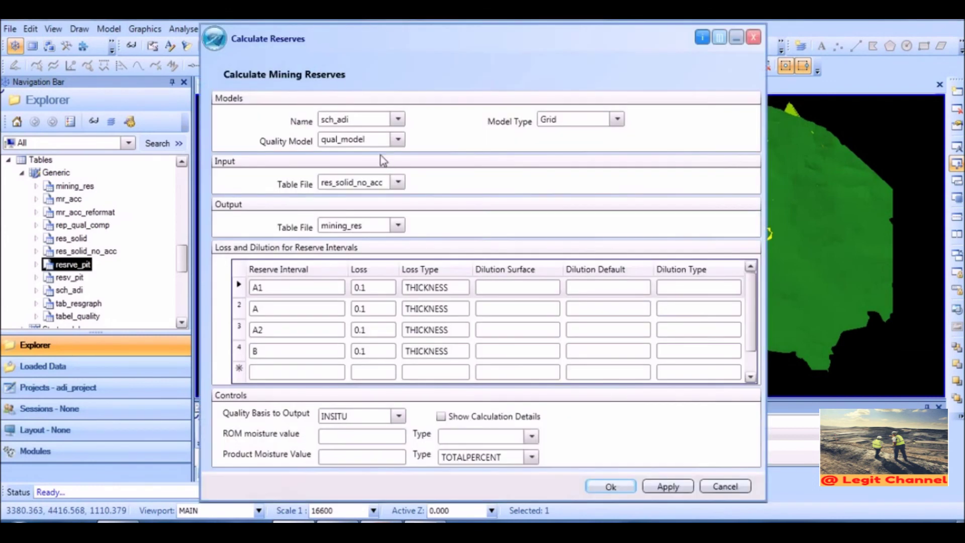
pyautogui.click(398, 183)
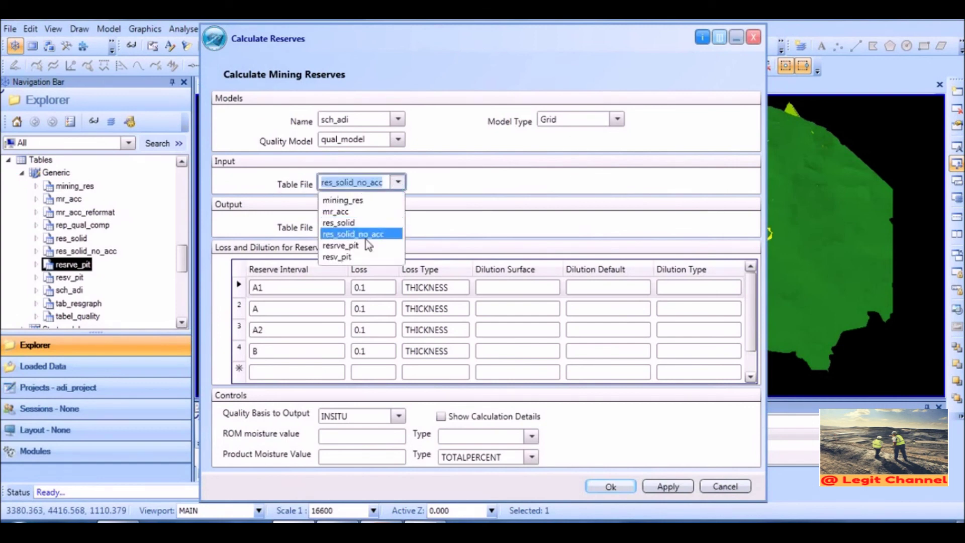
pyautogui.click(363, 245)
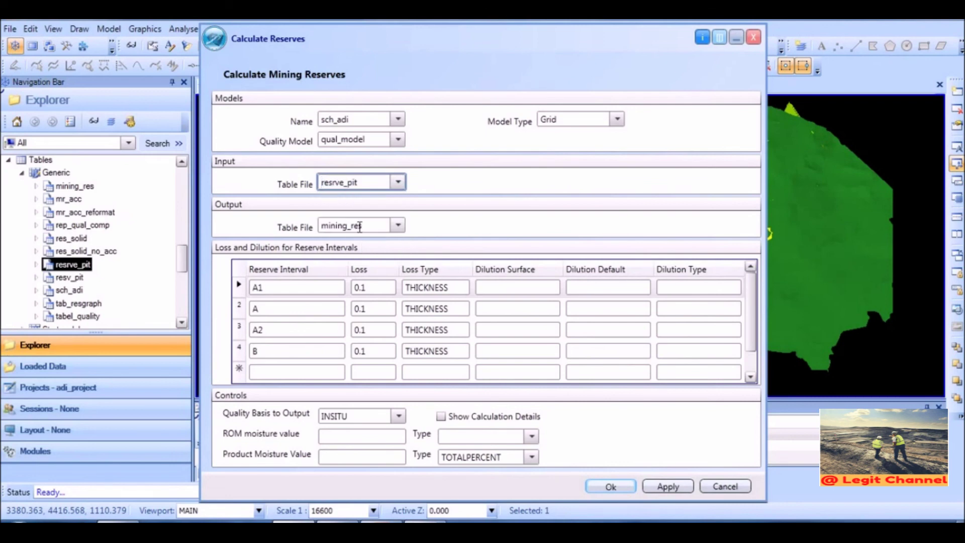
pyautogui.click(371, 229)
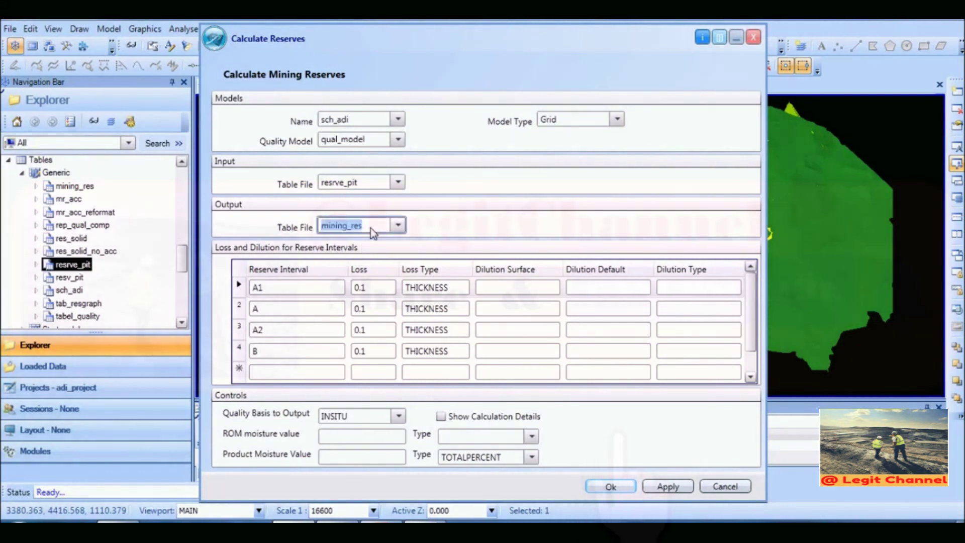
pyautogui.write('m')
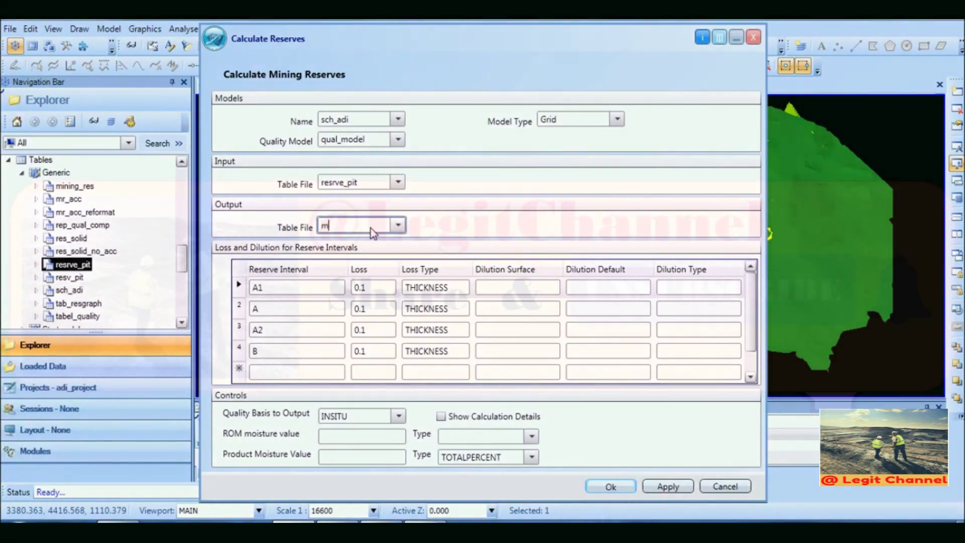
pyautogui.write('r_pit')
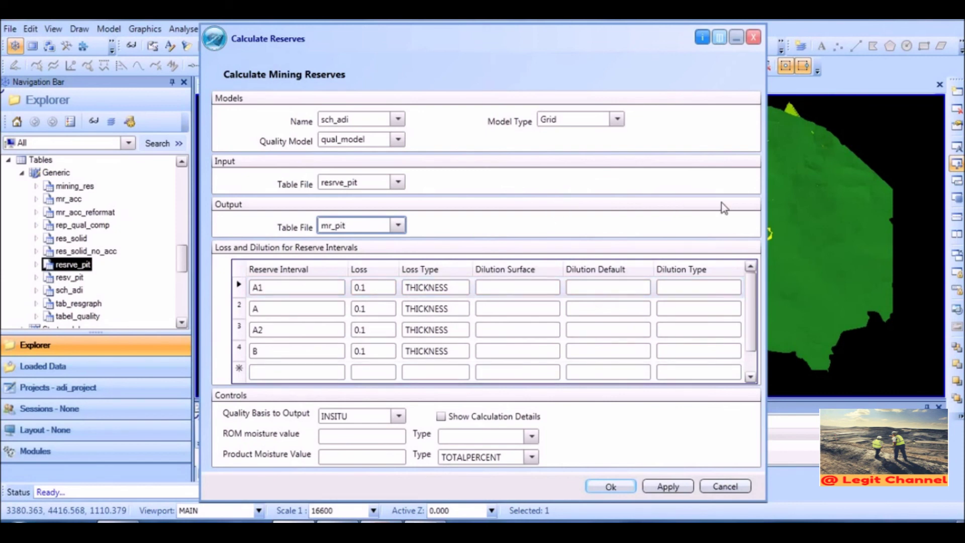
pyautogui.click(610, 486)
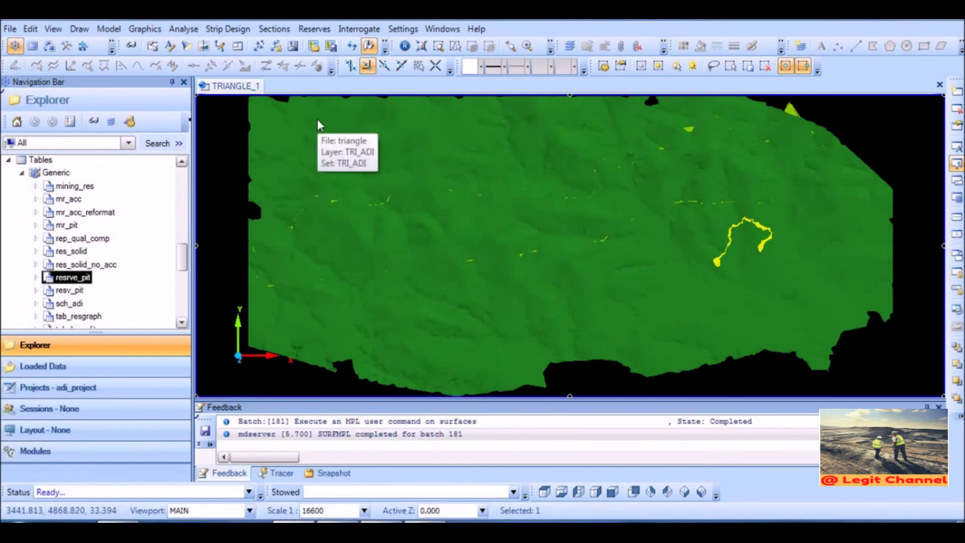
# Step: Accumulate the samples of the mr_pit table into an output table named mr_pit_acc
pyautogui.click(314, 29)
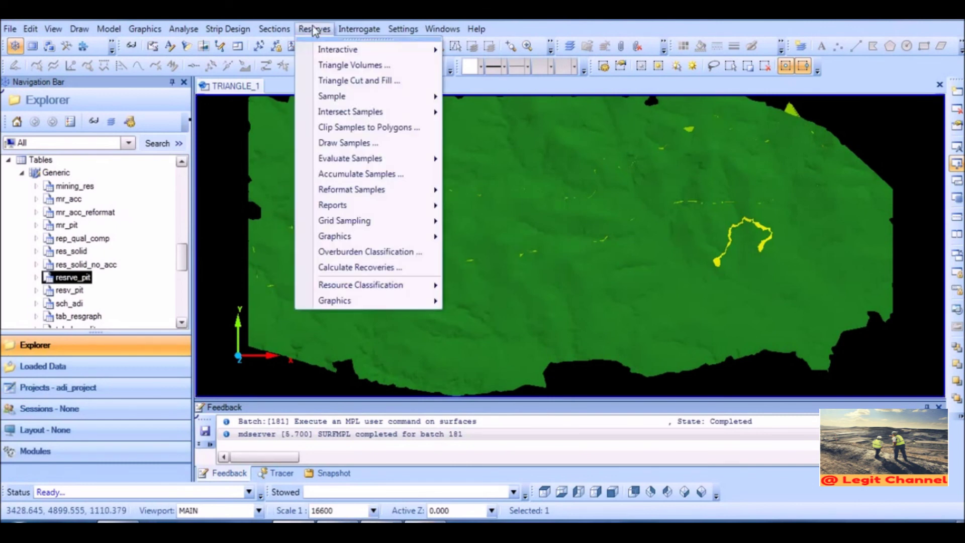
pyautogui.click(333, 173)
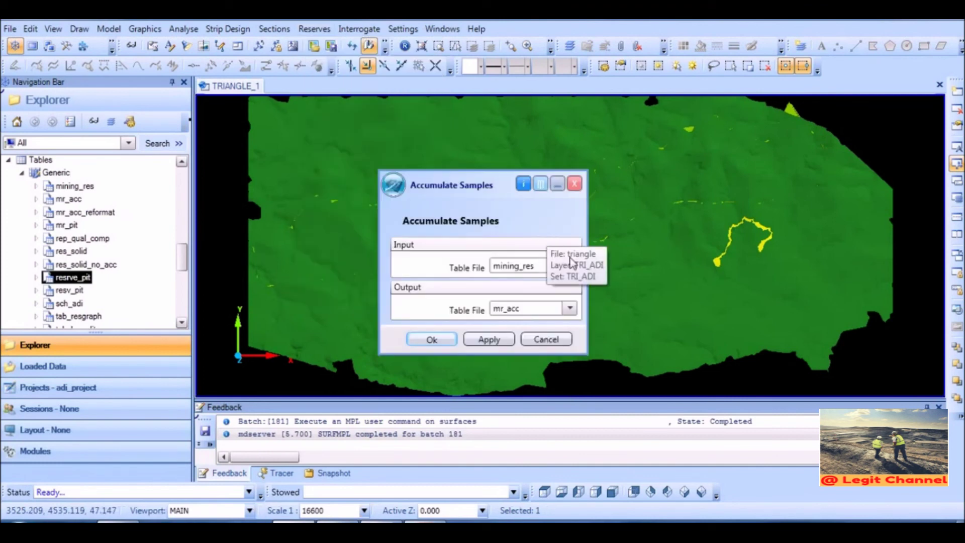
pyautogui.click(568, 265)
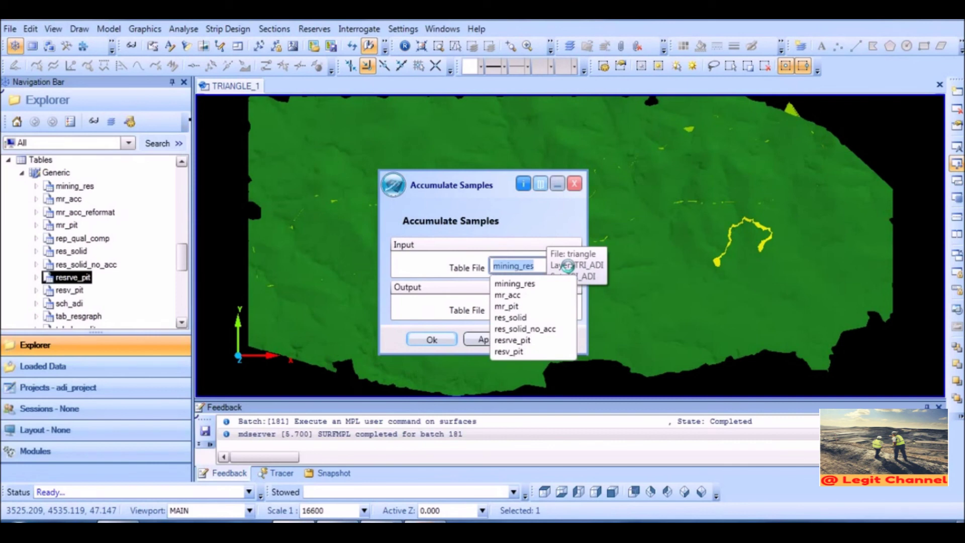
pyautogui.click(555, 306)
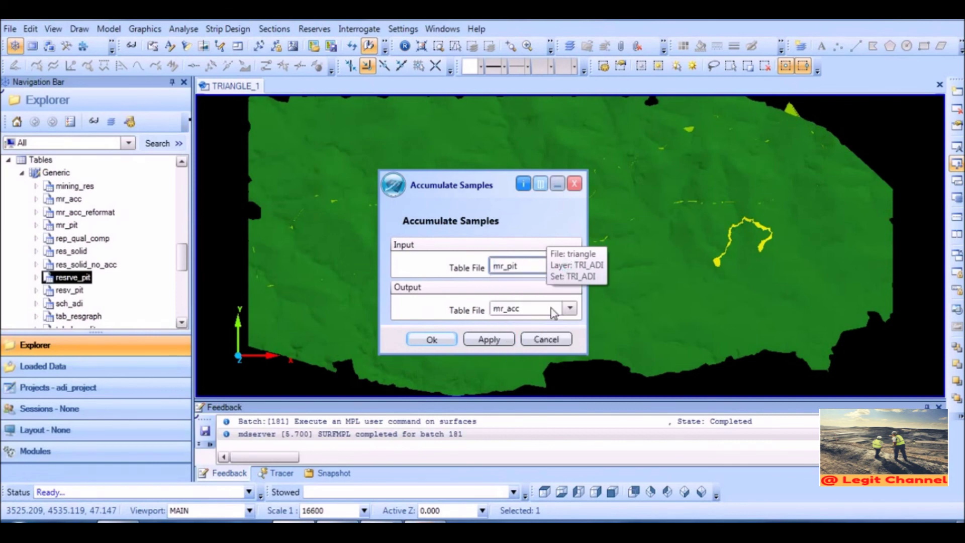
pyautogui.click(553, 312)
pyautogui.press('BackSpace')
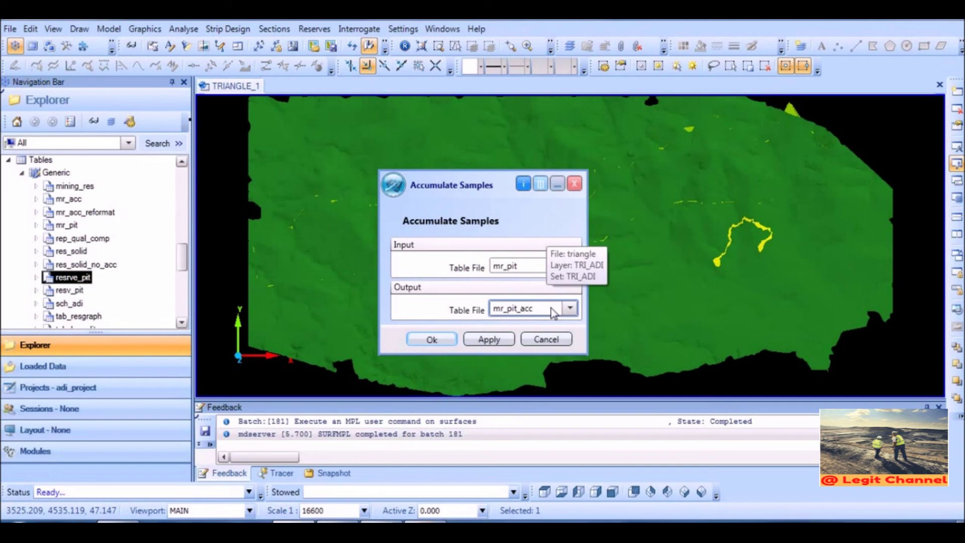
pyautogui.click(431, 339)
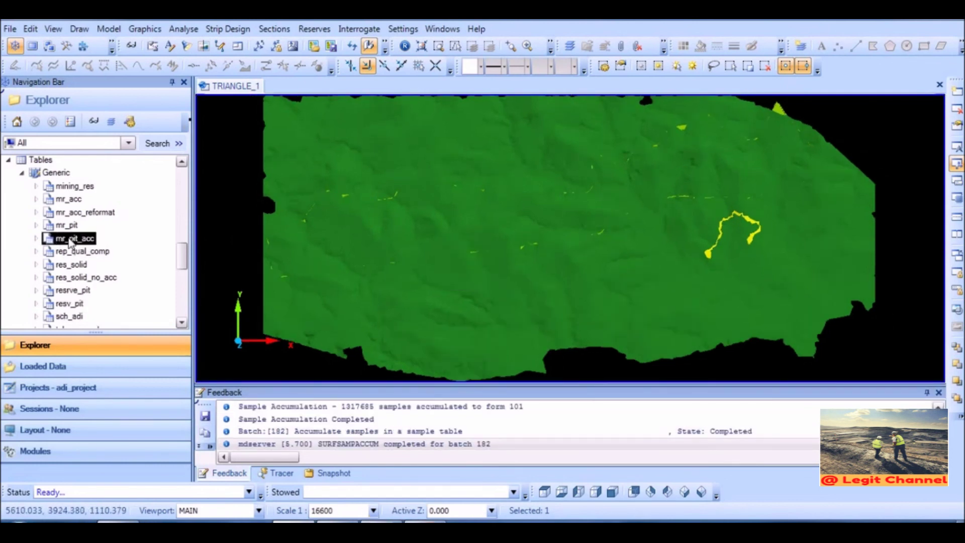
# Step: Refresh the Generic tables and open the mr_pit_acc table for viewing
pyautogui.click(53, 175)
pyautogui.rightClick(53, 175)
pyautogui.click(77, 252)
pyautogui.click(69, 241)
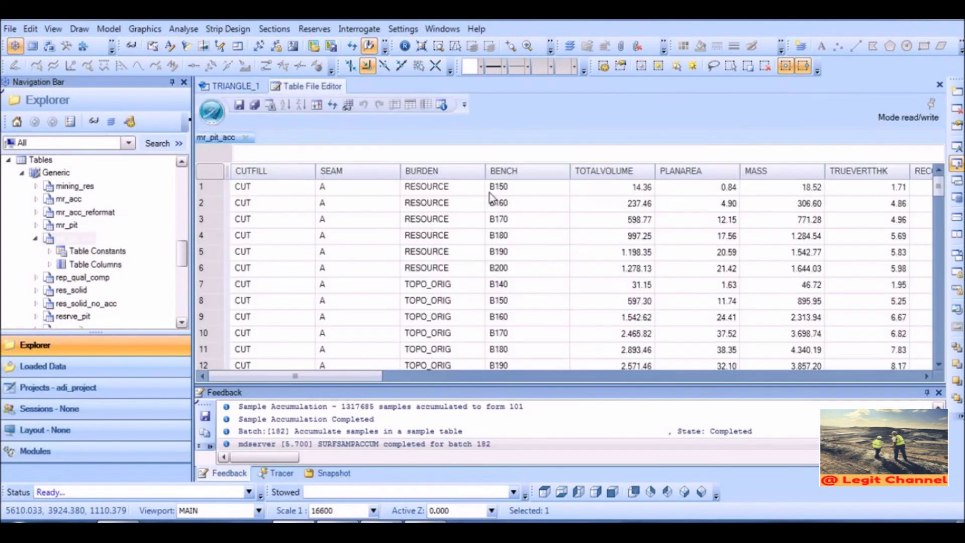
# Step: Close the mr_pit_acc table and transfer it to a Microsoft Excel file named mr_pit_acc
pyautogui.moveTo(311, 376); pyautogui.dragTo(636, 377)
pyautogui.moveTo(809, 379); pyautogui.dragTo(873, 362)
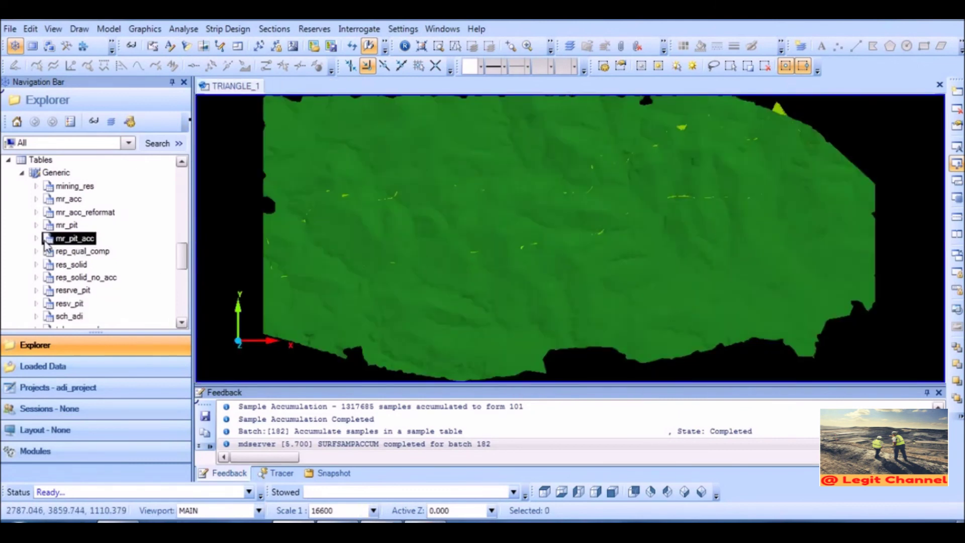
pyautogui.rightClick(61, 239)
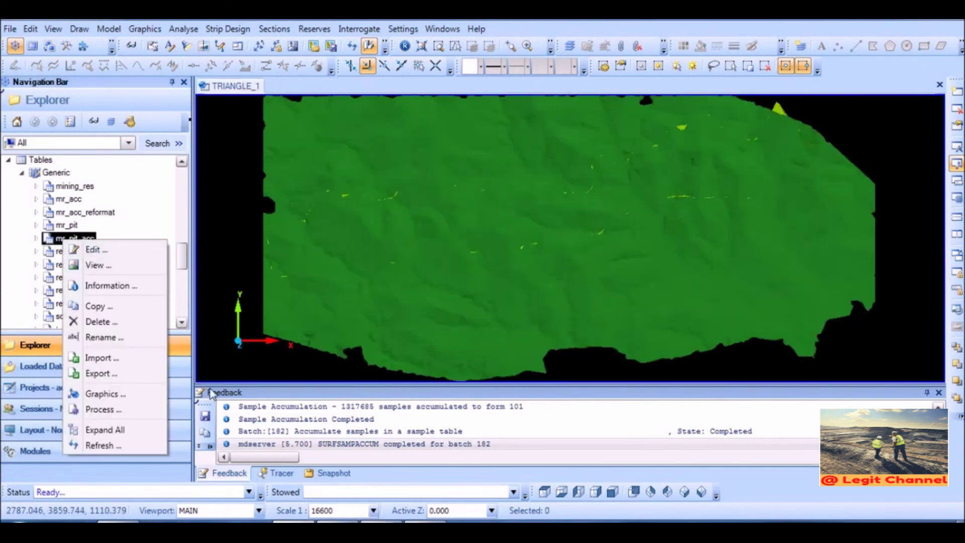
pyautogui.click(469, 314)
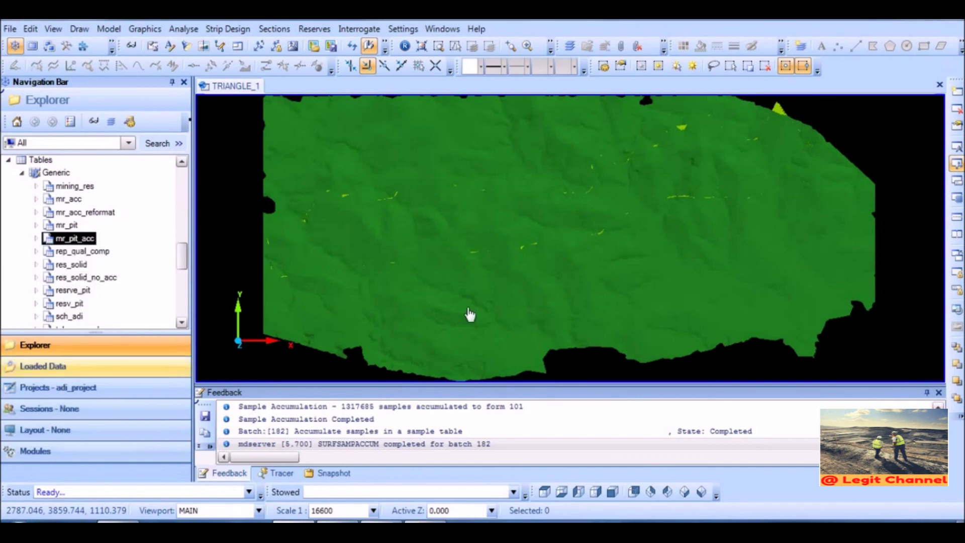
pyautogui.doubleClick(454, 360)
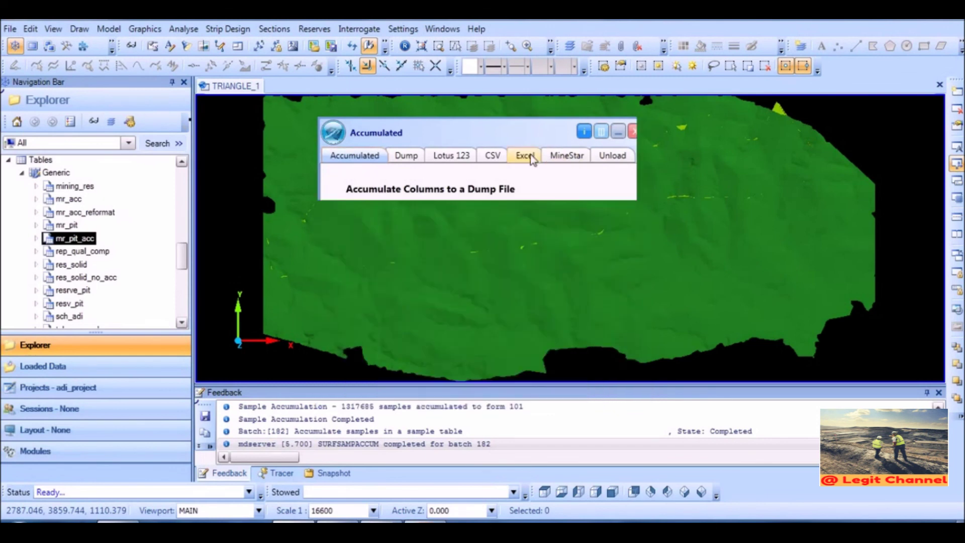
pyautogui.click(528, 155)
pyautogui.doubleClick(476, 346)
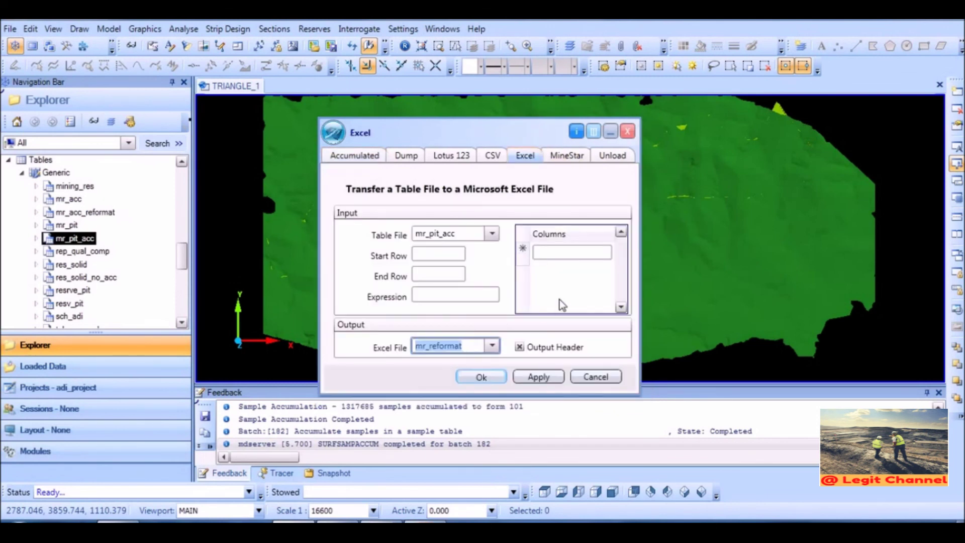
pyautogui.write('mr_pit_acc')
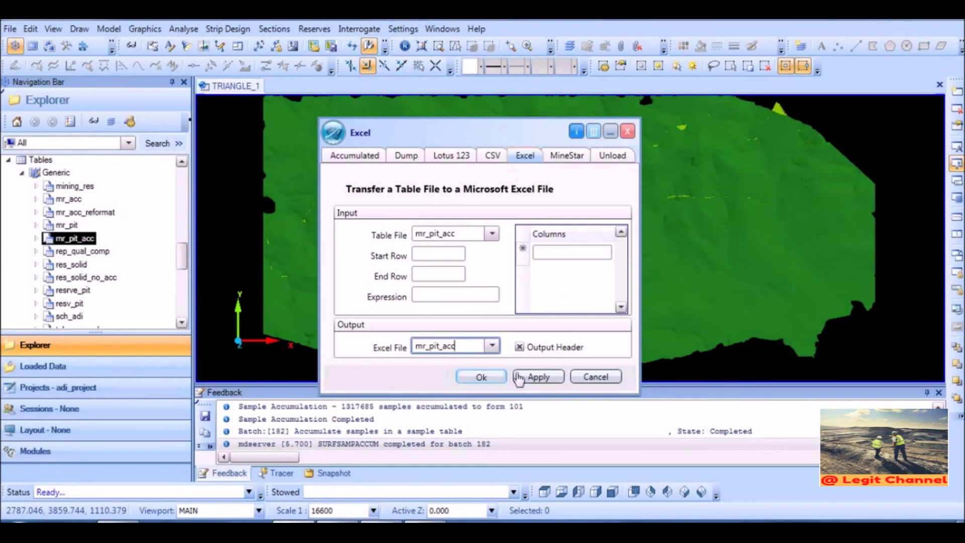
pyautogui.click(490, 378)
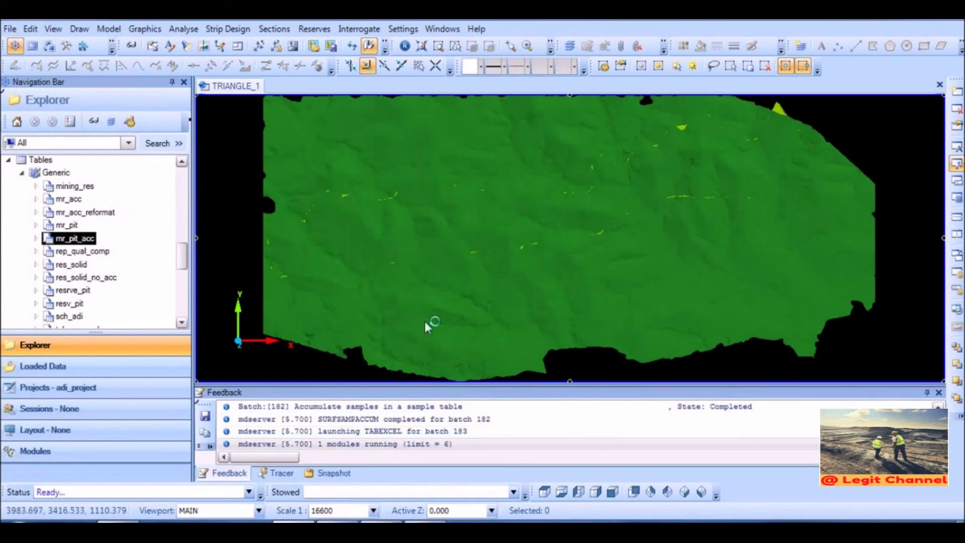
# Step: Switch to Windows Explorer and open the exported mr_pit_acc workbook from the Projectsminescape\adi_project\excel folder on drive C
pyautogui.hotkey('alt', 'Tab')
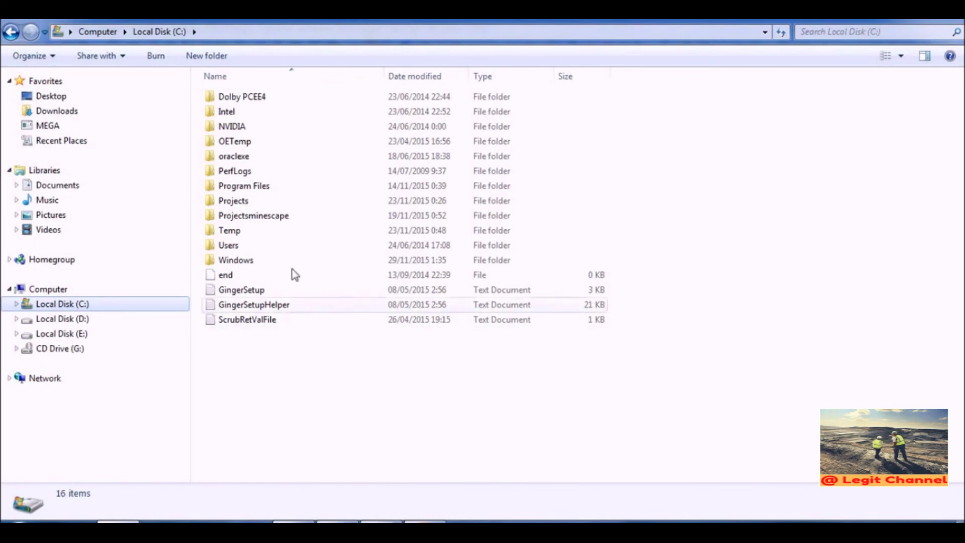
pyautogui.doubleClick(252, 218)
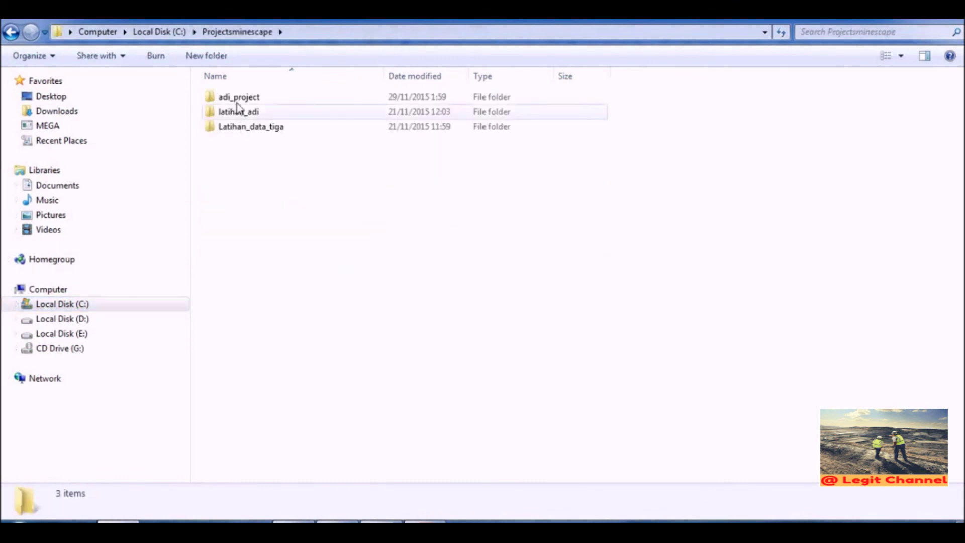
pyautogui.doubleClick(239, 97)
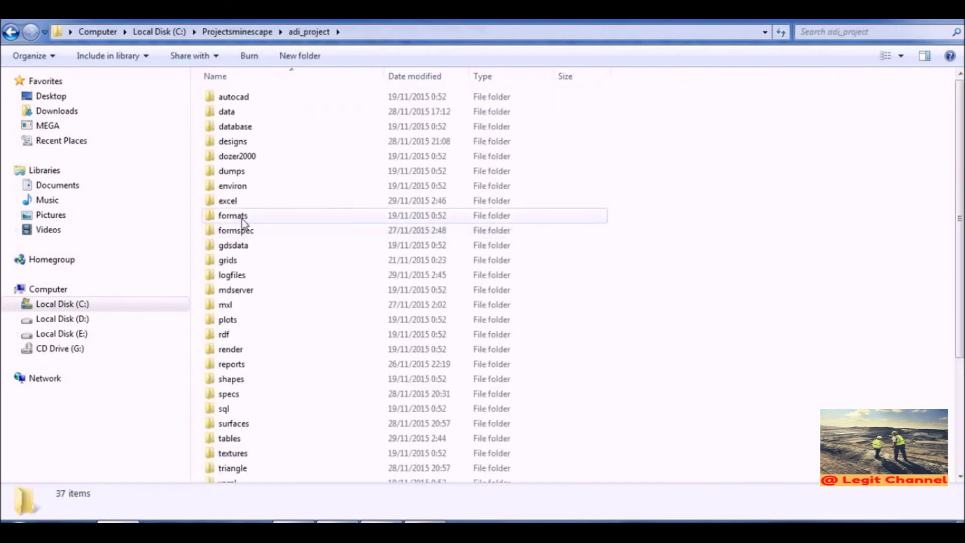
pyautogui.doubleClick(230, 200)
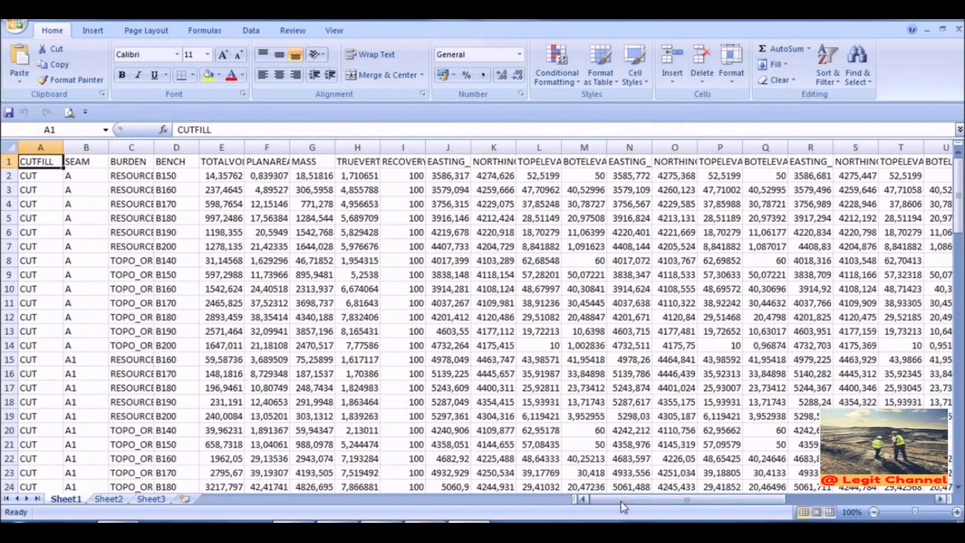
# Step: Widen the exported data columns to fit their contents and insert a blank column AJ after PRODUCTMASS
pyautogui.moveTo(622, 502); pyautogui.dragTo(188, 252)
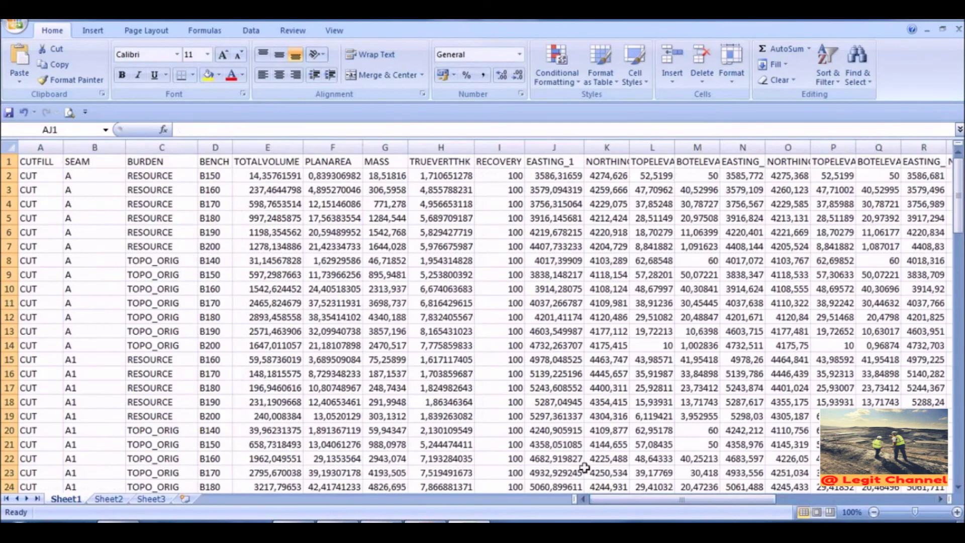
pyautogui.moveTo(615, 499); pyautogui.dragTo(796, 512)
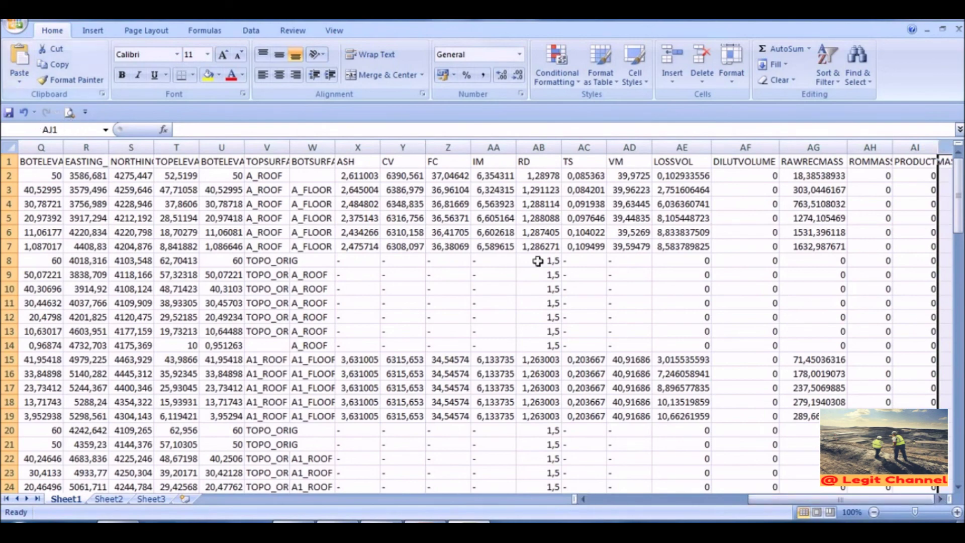
pyautogui.rightClick(934, 148)
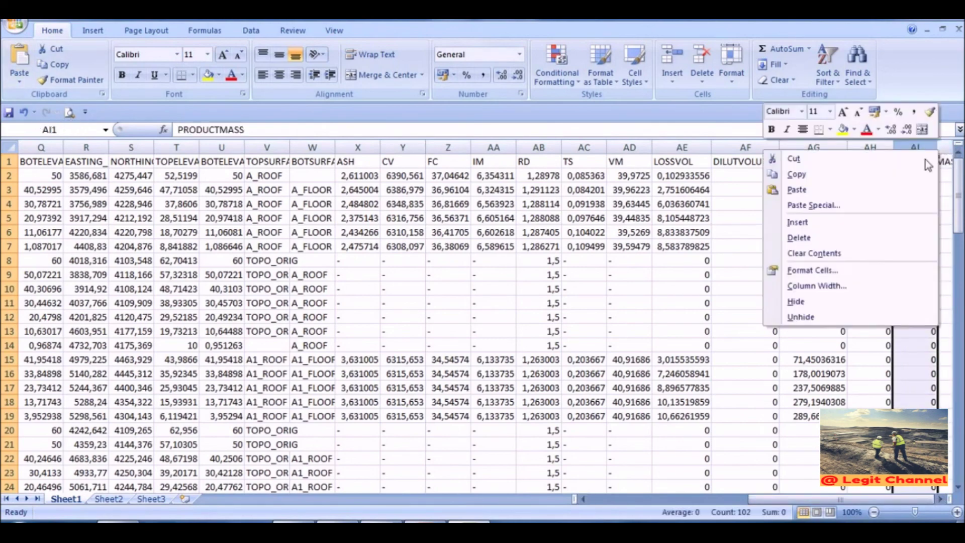
pyautogui.press('Escape')
pyautogui.click(945, 147)
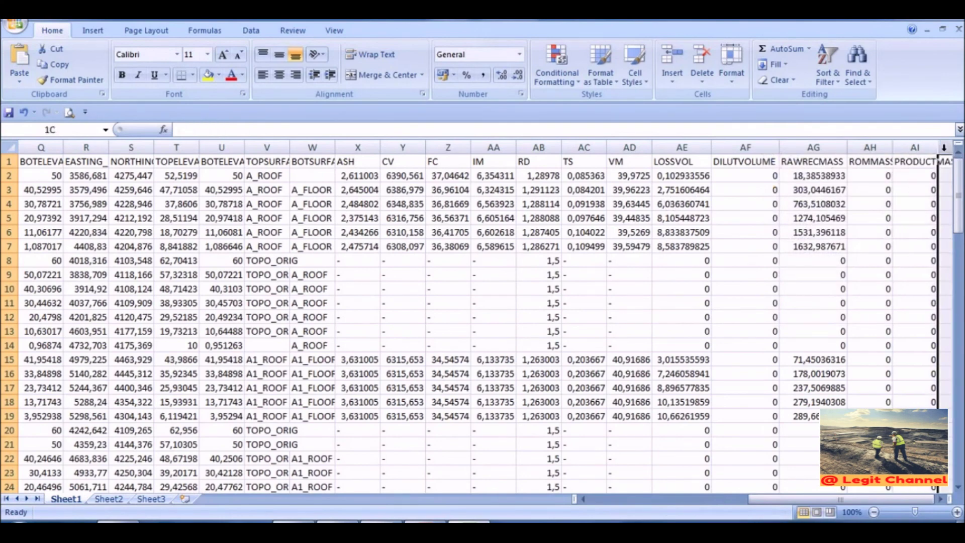
pyautogui.rightClick(944, 148)
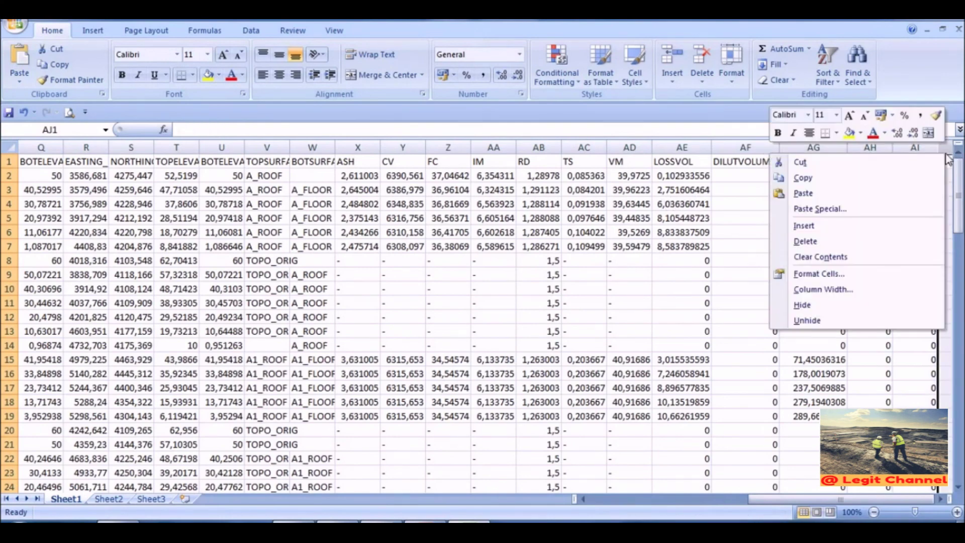
pyautogui.click(816, 225)
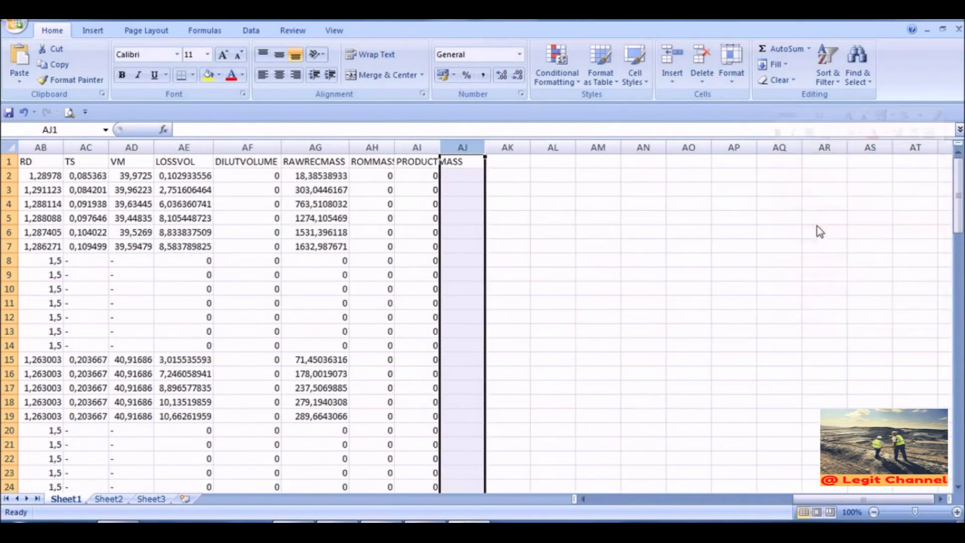
# Step: Fit the width of column AI to its PRODUCTMASS header
pyautogui.click(519, 174)
pyautogui.click(478, 163)
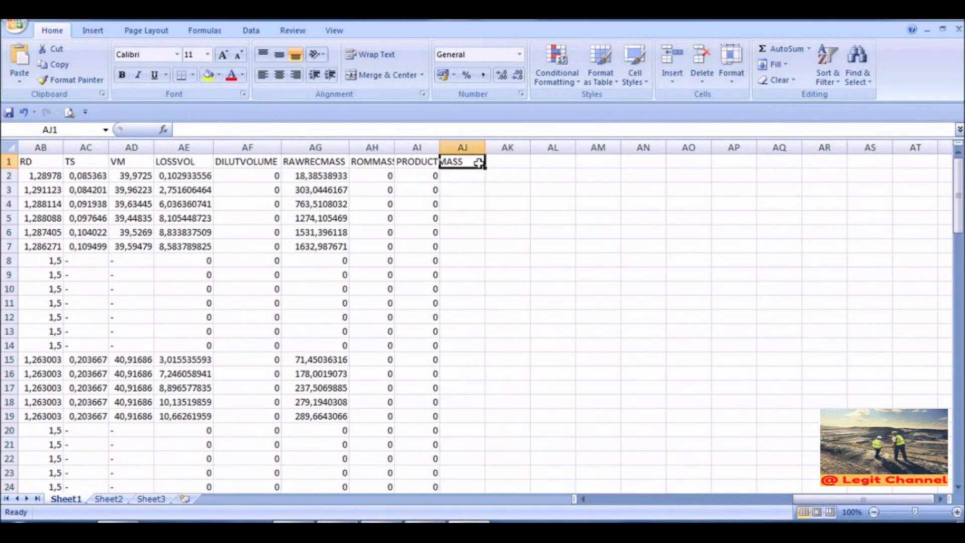
pyautogui.doubleClick(440, 148)
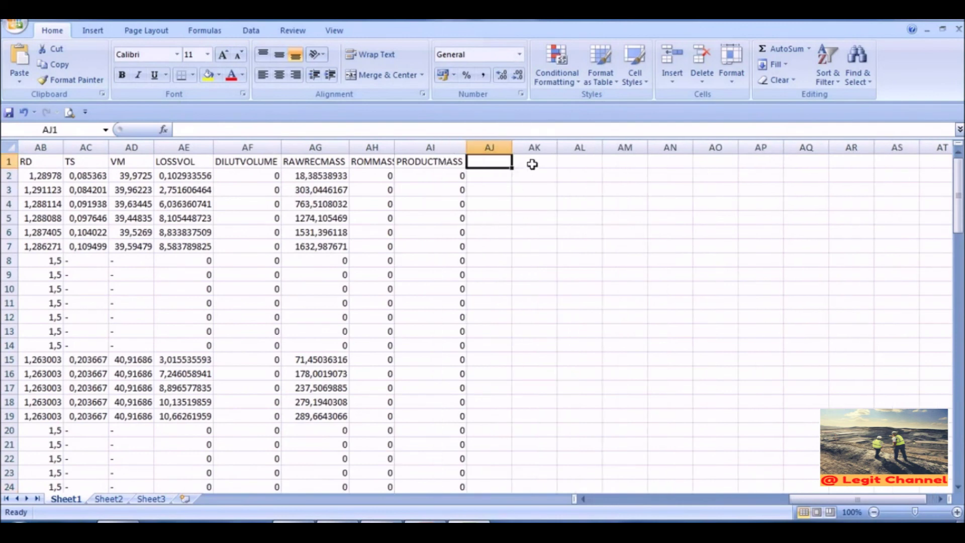
# Step: Enter the headers COAL, OB and SR in cells AJ1, AK1 and AL1
pyautogui.write('cos')
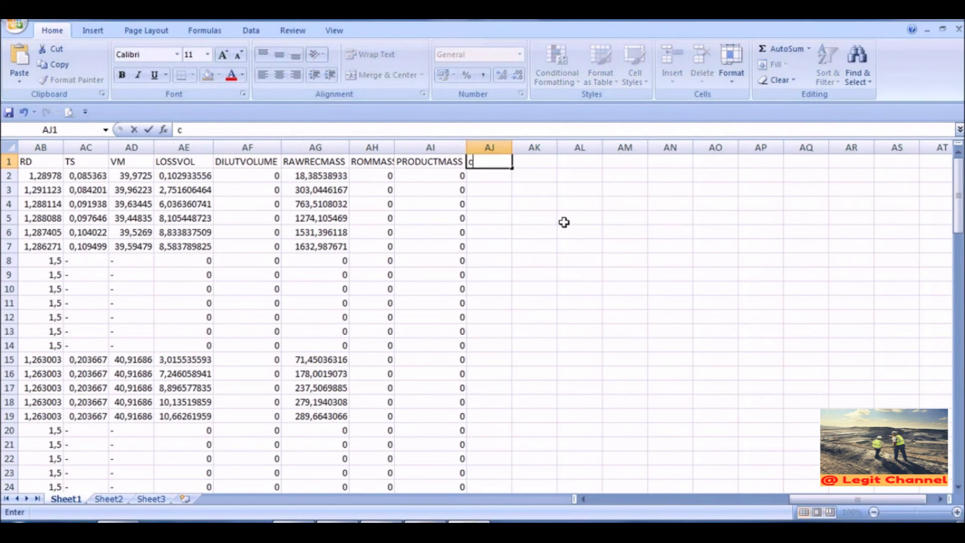
pyautogui.press('BackSpace')
pyautogui.press('BackSpace')
pyautogui.press('BackSpace')
pyautogui.write('COAL')
pyautogui.press('Return')
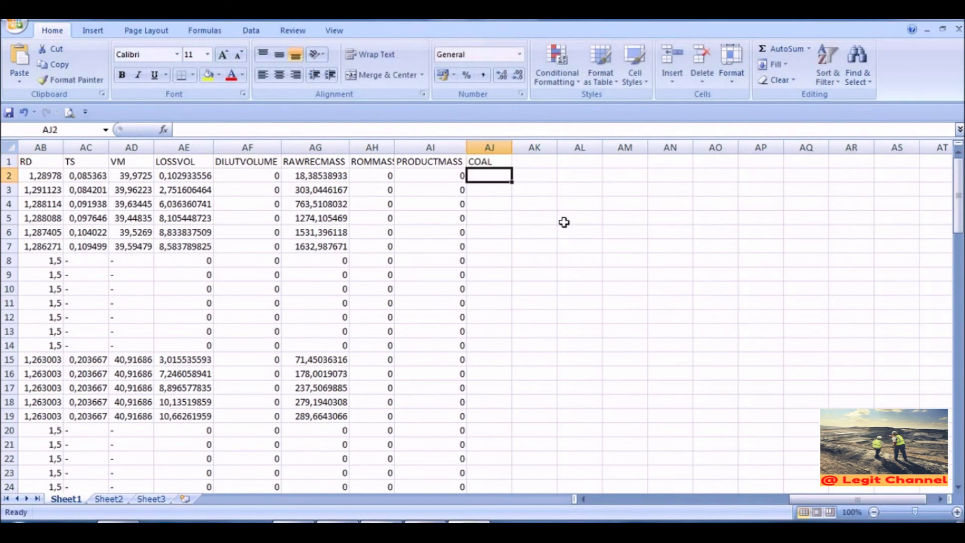
pyautogui.press('Right')
pyautogui.press('Up')
pyautogui.write('OB')
pyautogui.press('Return')
pyautogui.press('Right')
pyautogui.press('Up')
pyautogui.write('SR')
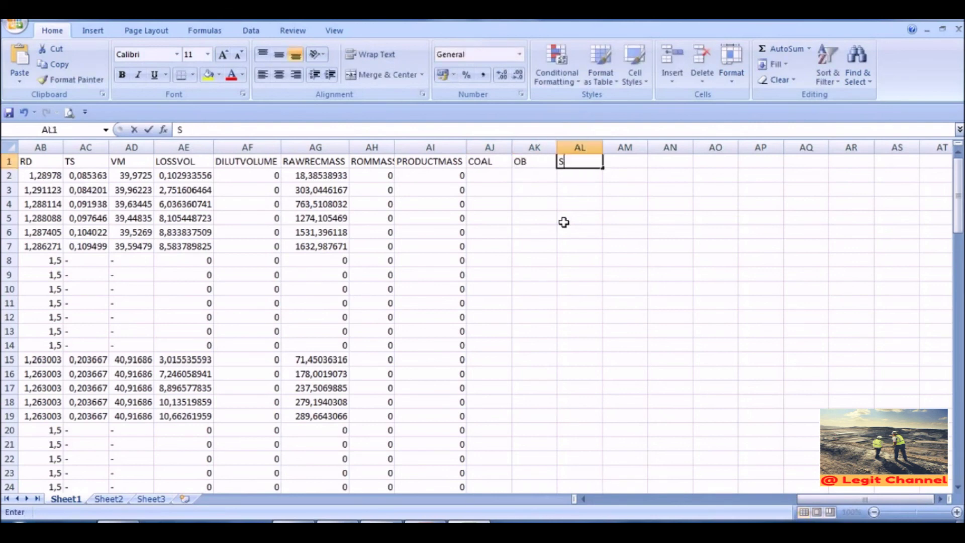
pyautogui.press('Return')
# Step: Enter =AG2 in the COAL column's cell AJ2 and fill the formula down to row 102
pyautogui.press('Left')
pyautogui.press('Left')
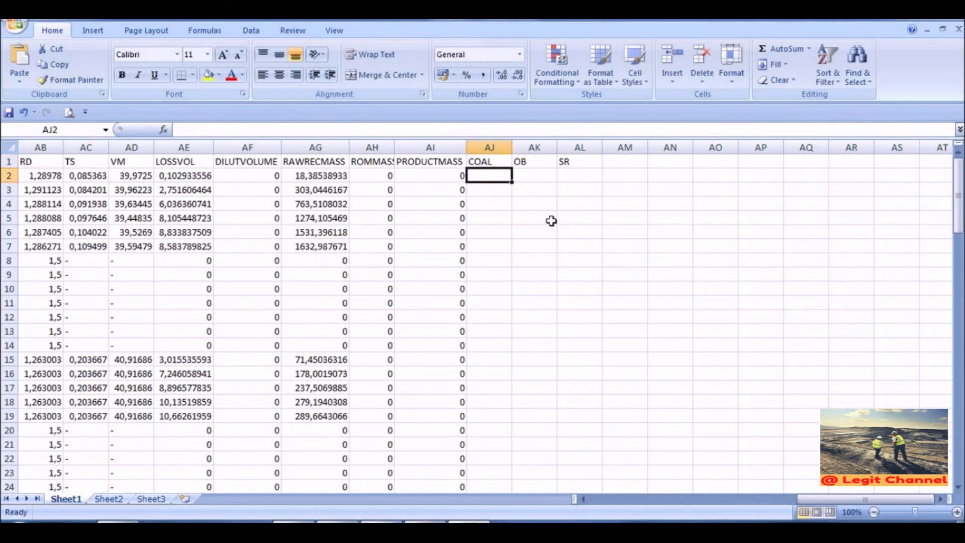
pyautogui.write('=')
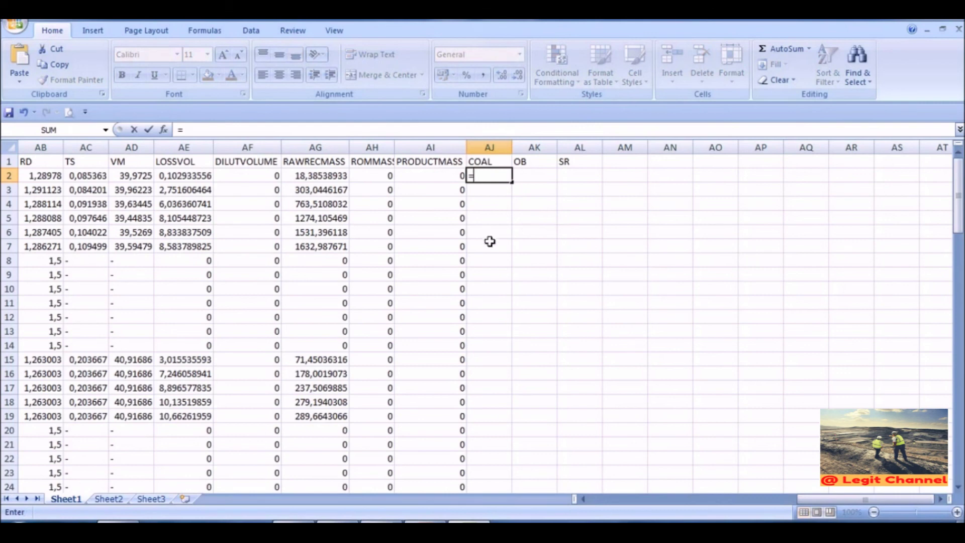
pyautogui.click(324, 178)
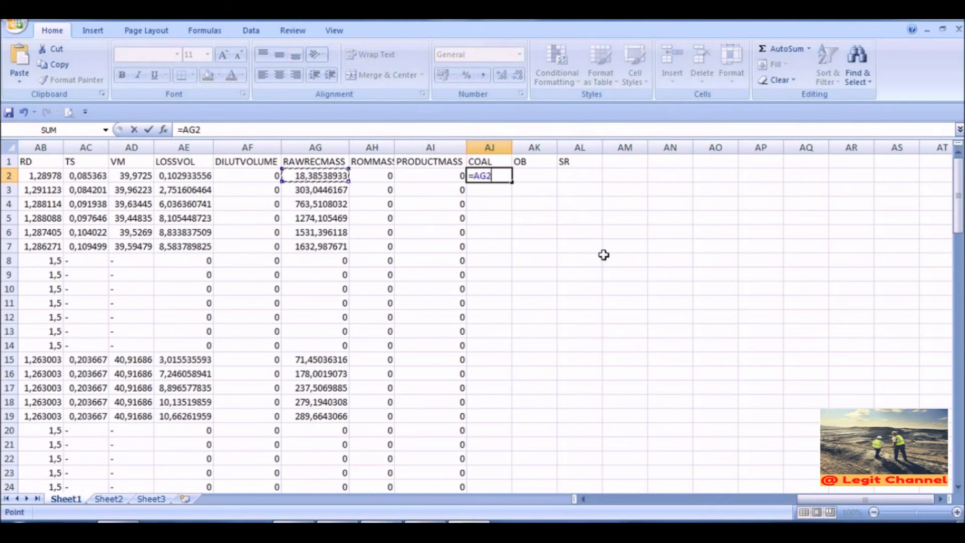
pyautogui.press('Return')
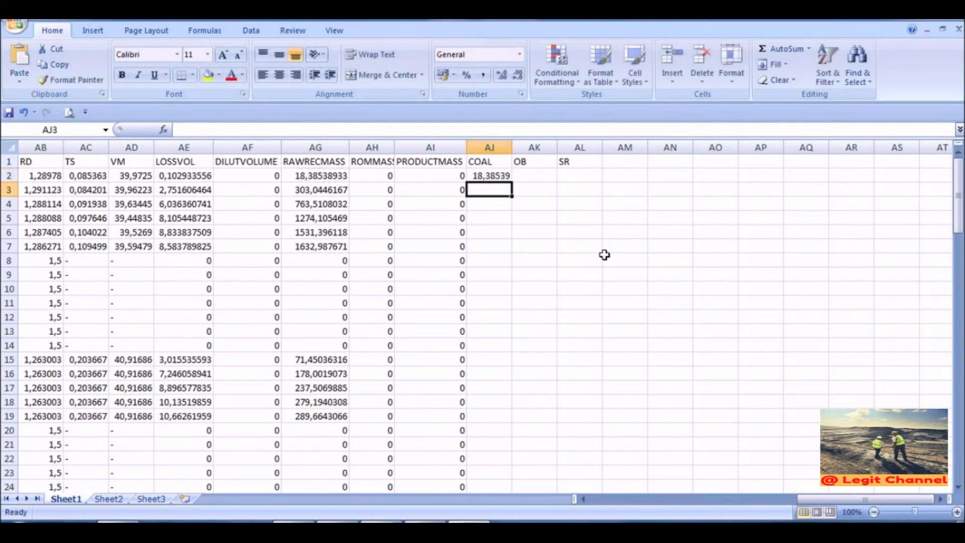
pyautogui.click(491, 174)
pyautogui.moveTo(512, 182); pyautogui.dragTo(521, 476)
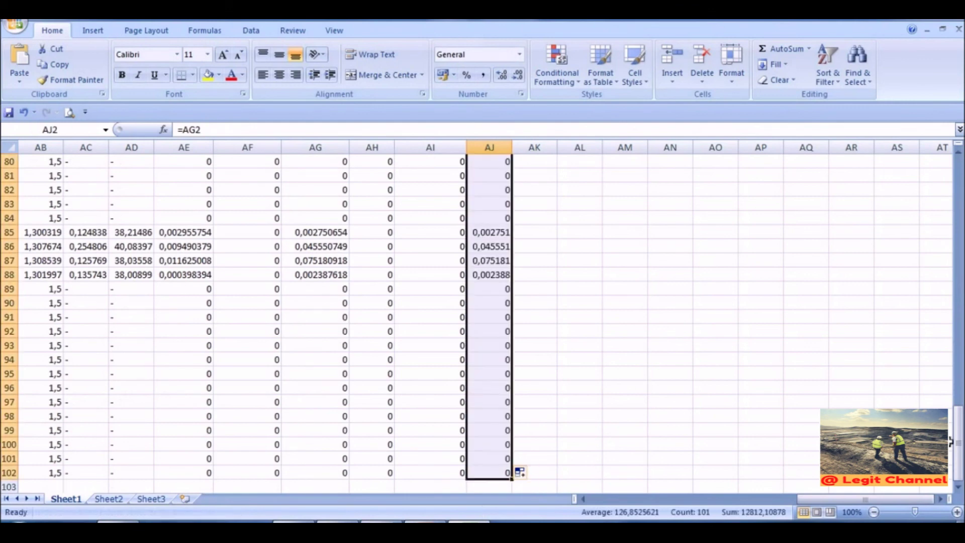
pyautogui.moveTo(958, 445); pyautogui.dragTo(958, 191)
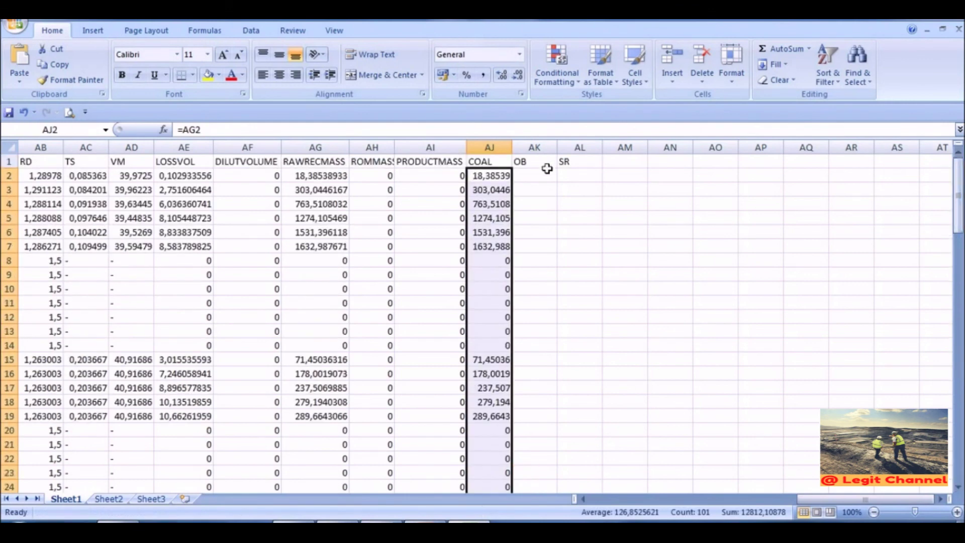
# Step: Enter the formula =IF(C2<>"RESOURCE";E2;AE2) in the OB column's cell AK2
pyautogui.click(532, 175)
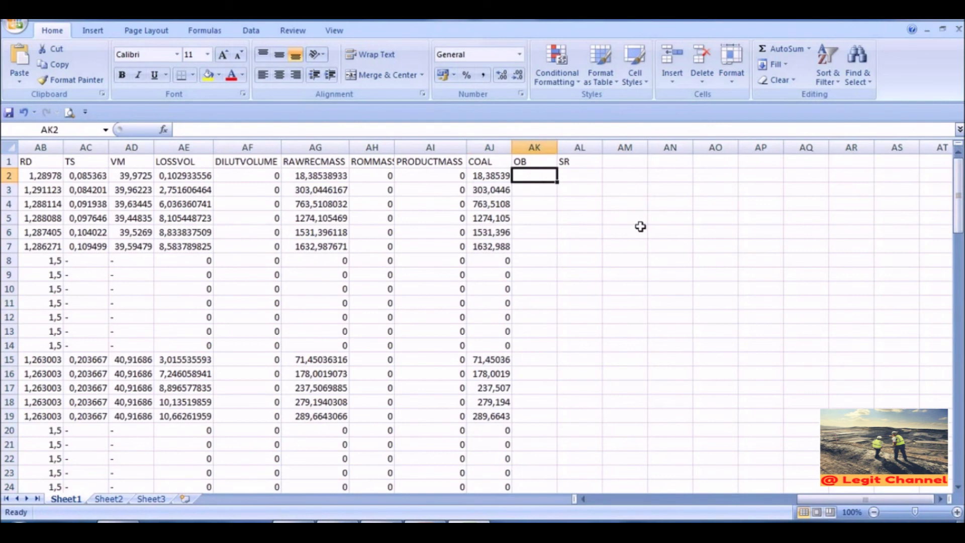
pyautogui.write('=')
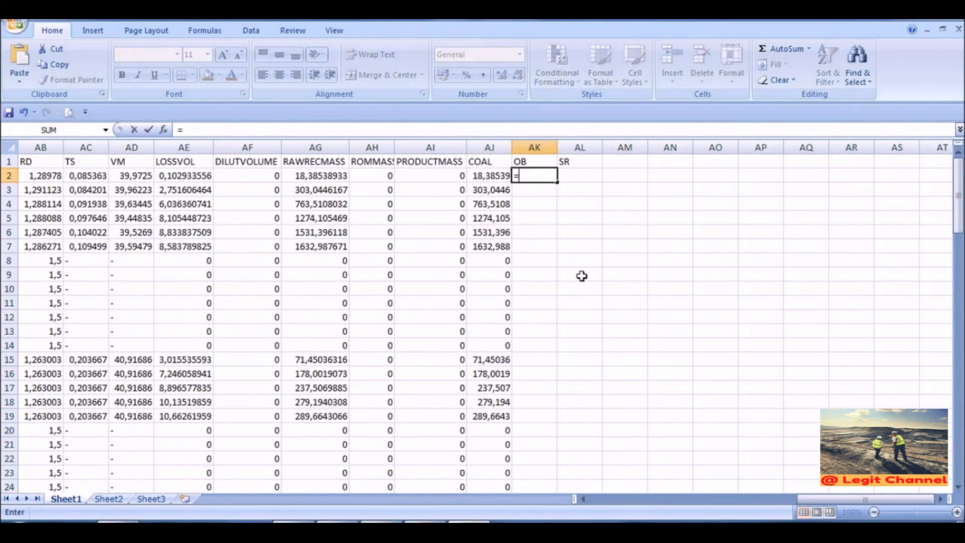
pyautogui.write('if')
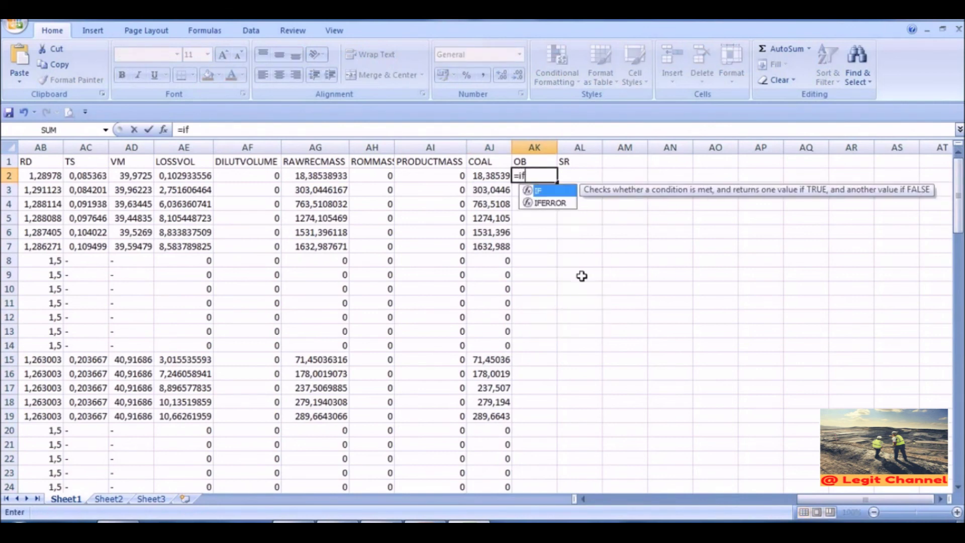
pyautogui.write('(')
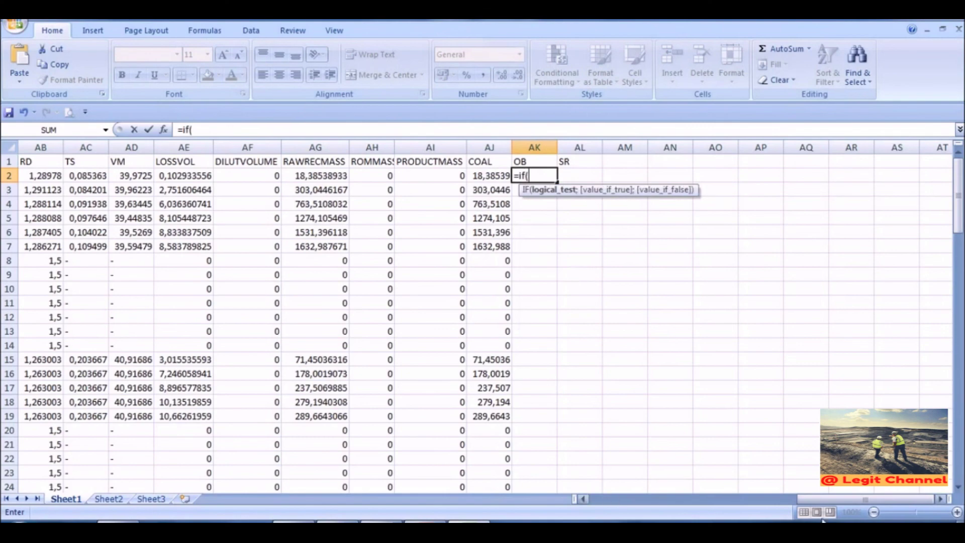
pyautogui.moveTo(876, 499); pyautogui.dragTo(647, 504)
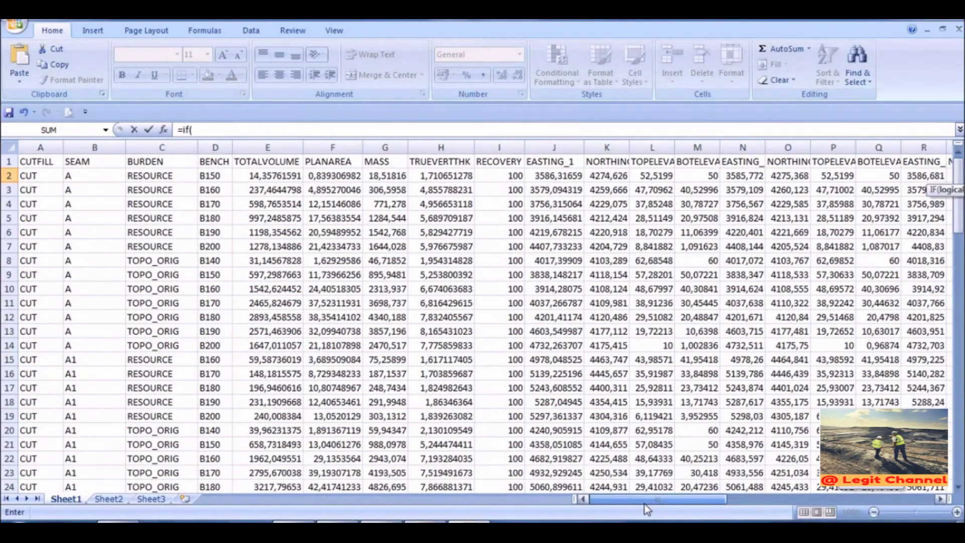
pyautogui.click(159, 179)
pyautogui.moveTo(671, 499); pyautogui.dragTo(853, 499)
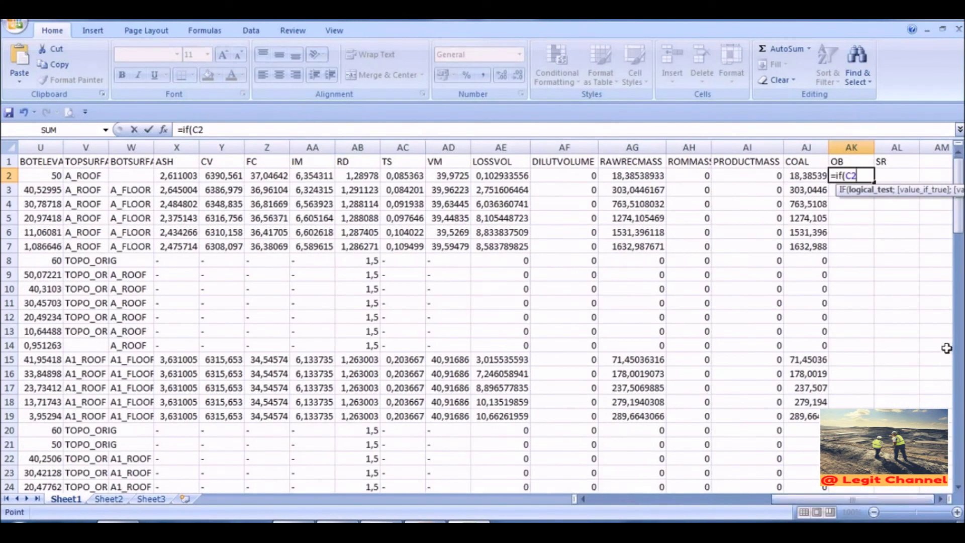
pyautogui.write('<>"')
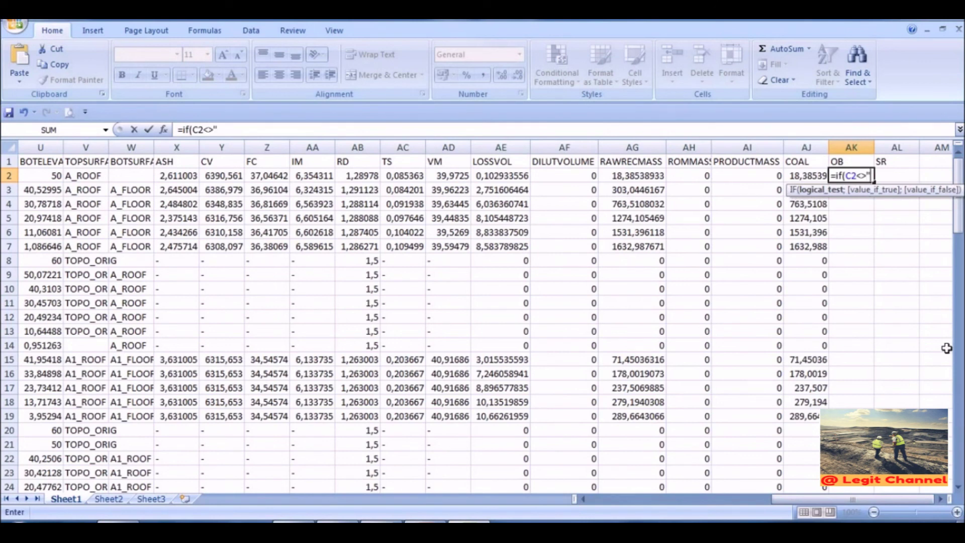
pyautogui.write('RESOURCE')
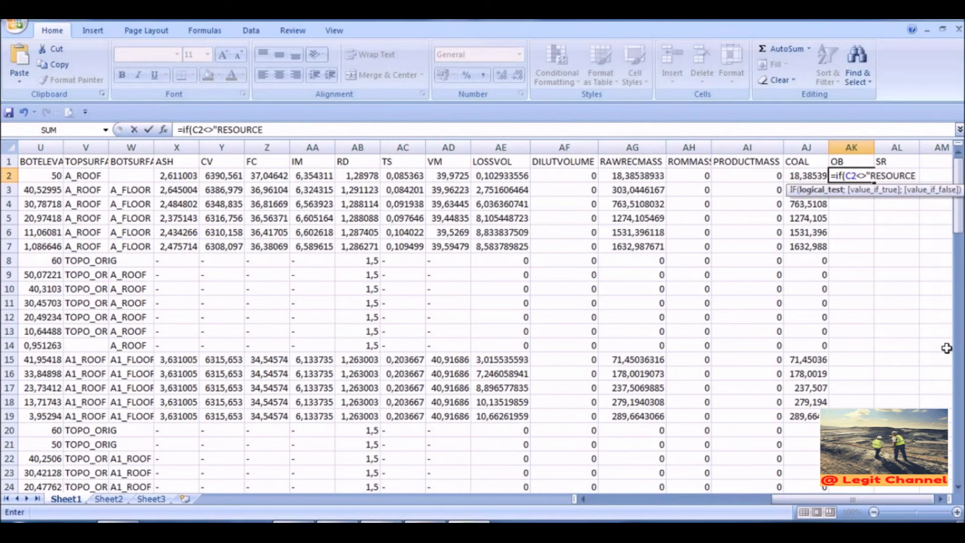
pyautogui.write('";')
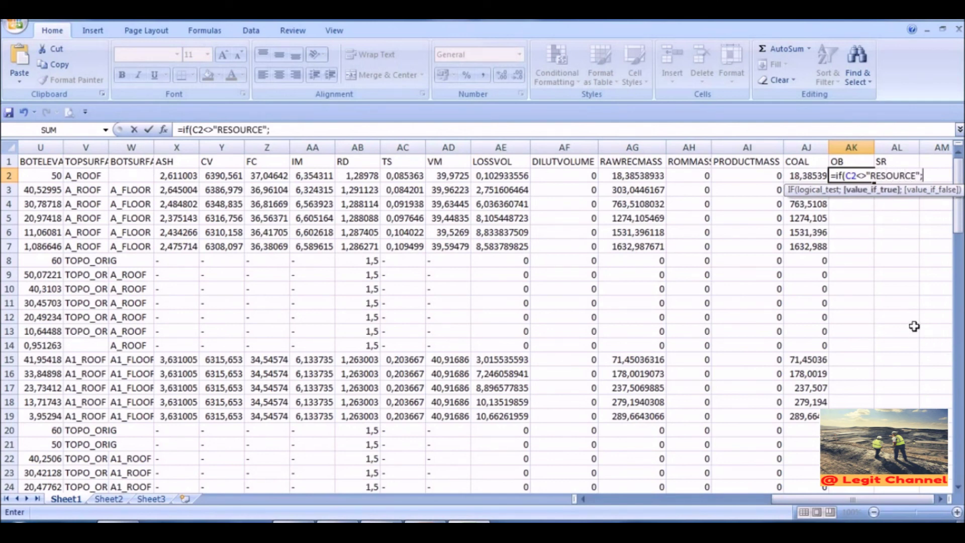
pyautogui.moveTo(852, 500); pyautogui.dragTo(678, 520)
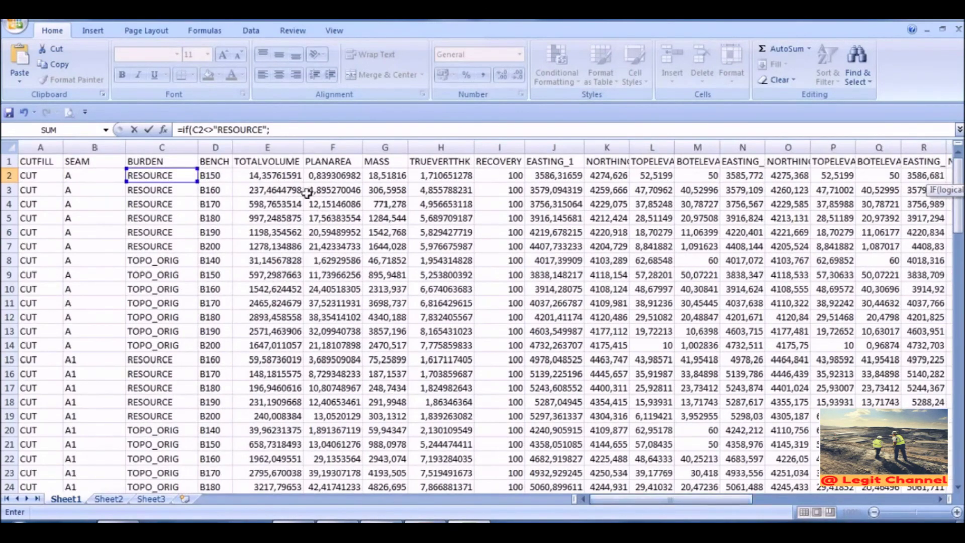
pyautogui.click(279, 176)
pyautogui.moveTo(678, 499); pyautogui.dragTo(872, 507)
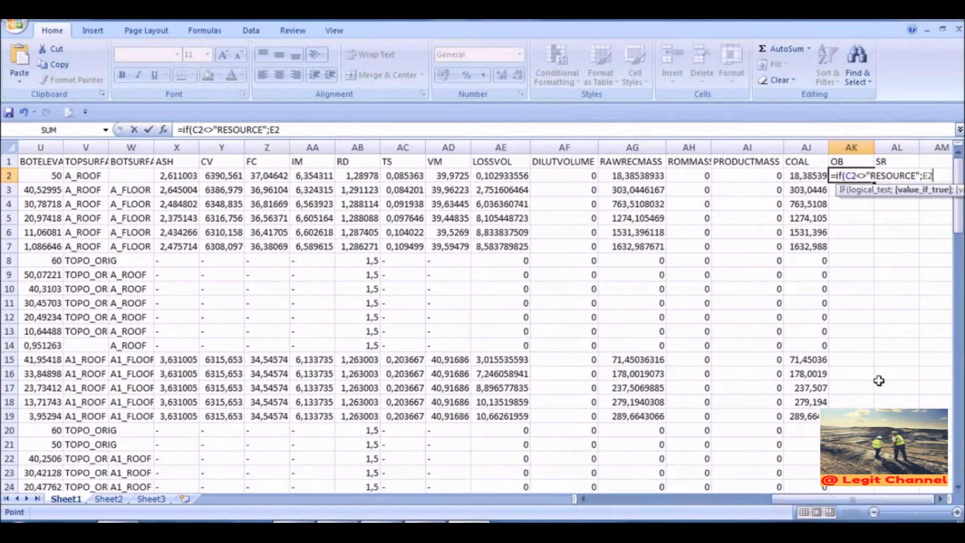
pyautogui.write(';')
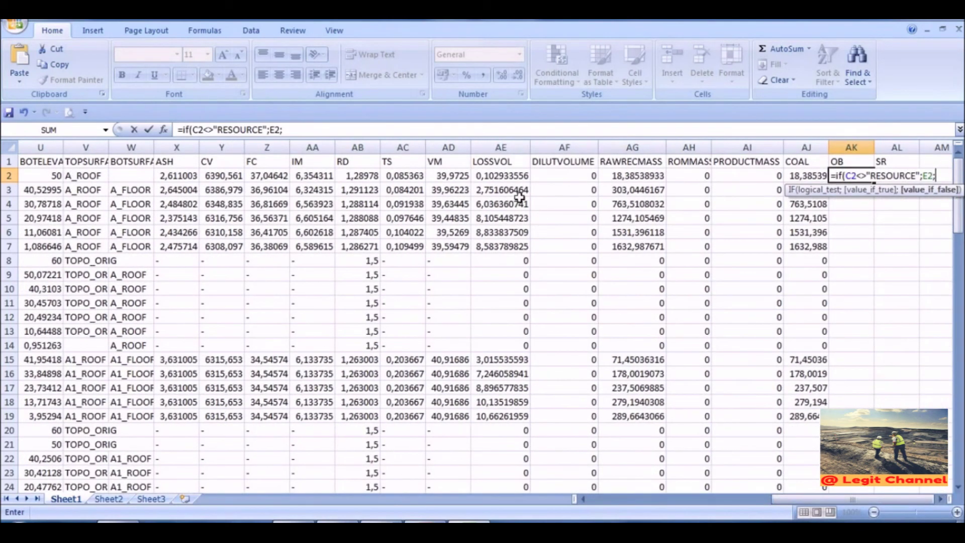
pyautogui.click(509, 176)
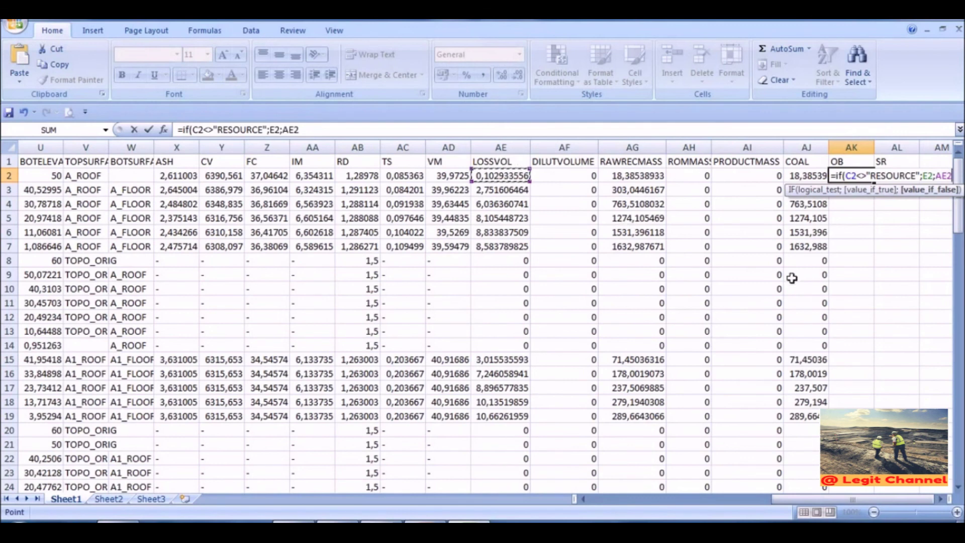
pyautogui.write(')')
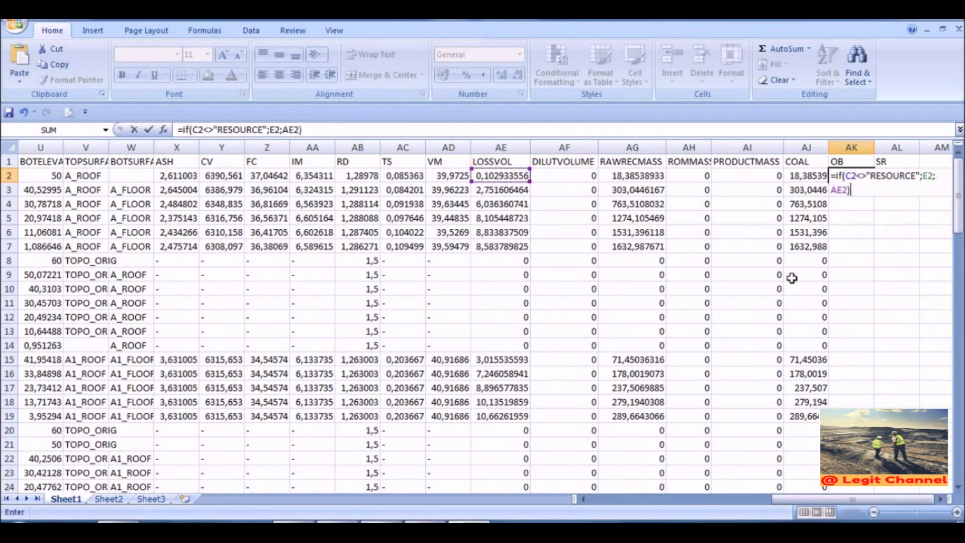
pyautogui.press('Return')
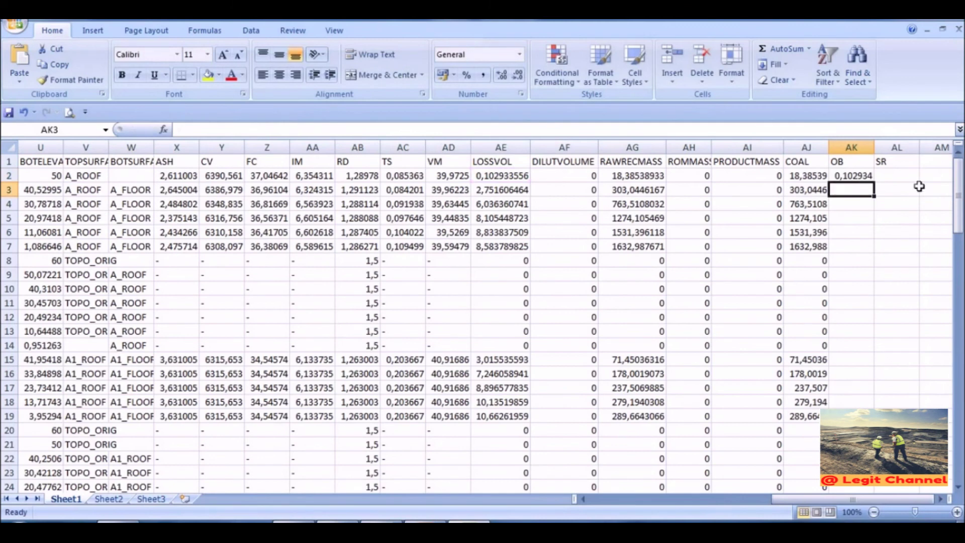
# Step: Fill the OB formula from AK2 down to row 102
pyautogui.click(854, 177)
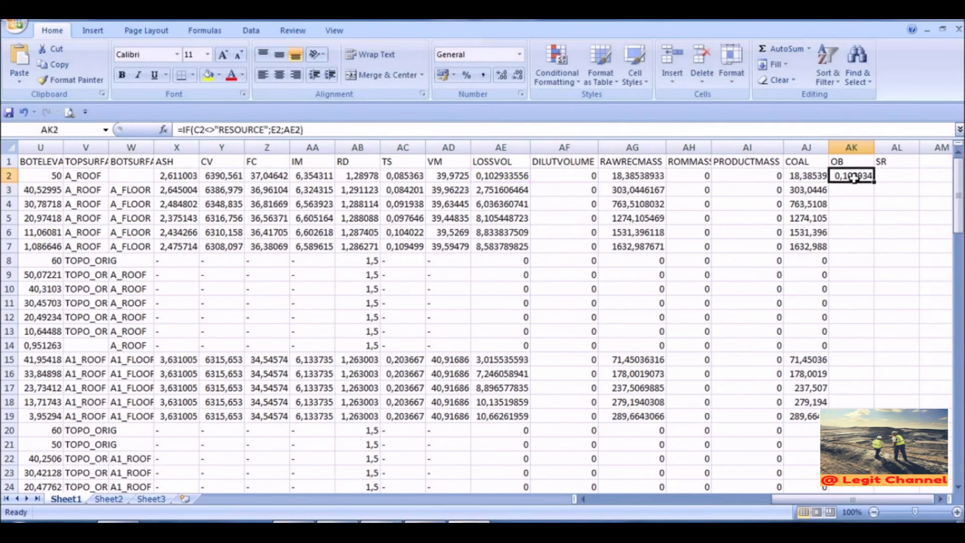
pyautogui.moveTo(875, 184); pyautogui.dragTo(850, 488)
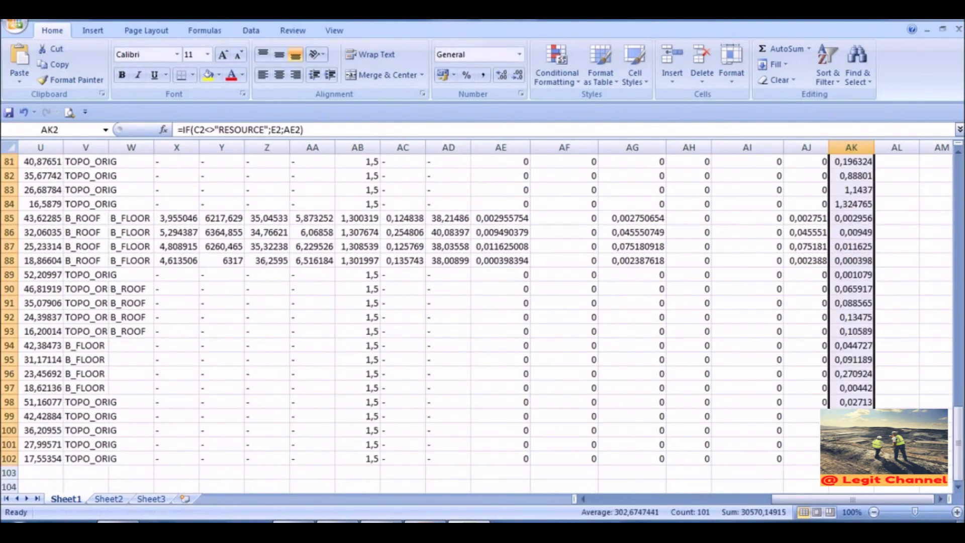
pyautogui.moveTo(958, 442); pyautogui.dragTo(957, 193)
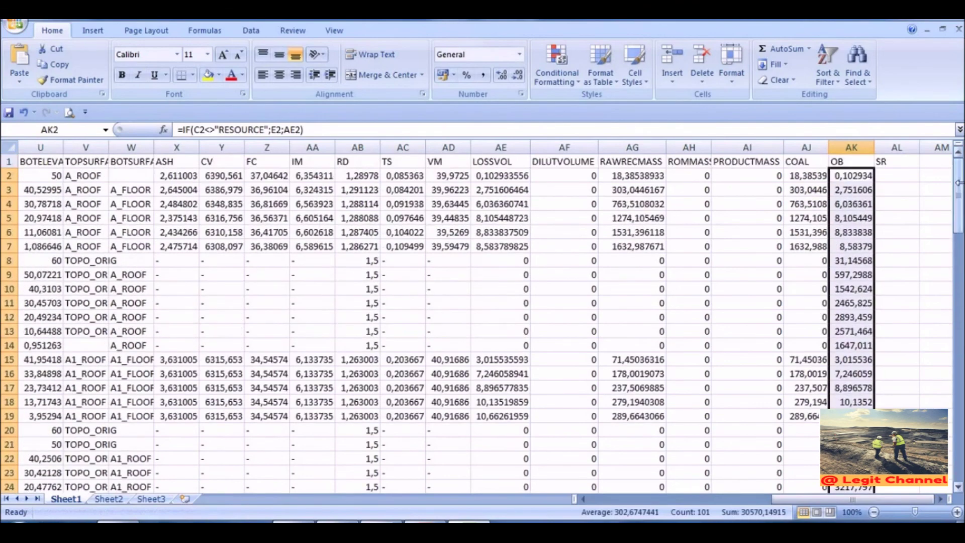
# Step: Enter the formula =AK2/AJ2 in the SR column's cell AL2
pyautogui.click(890, 176)
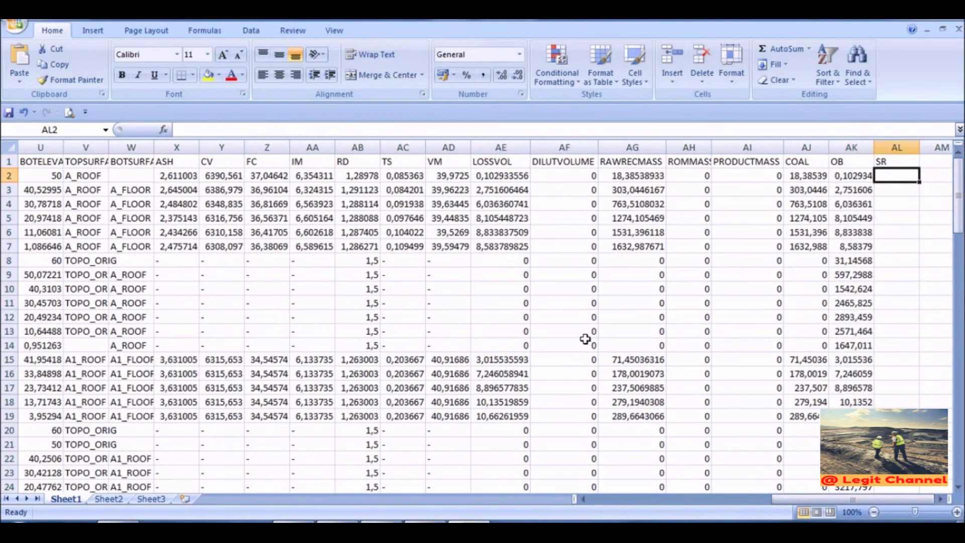
pyautogui.write('=')
pyautogui.click(855, 176)
pyautogui.write('/')
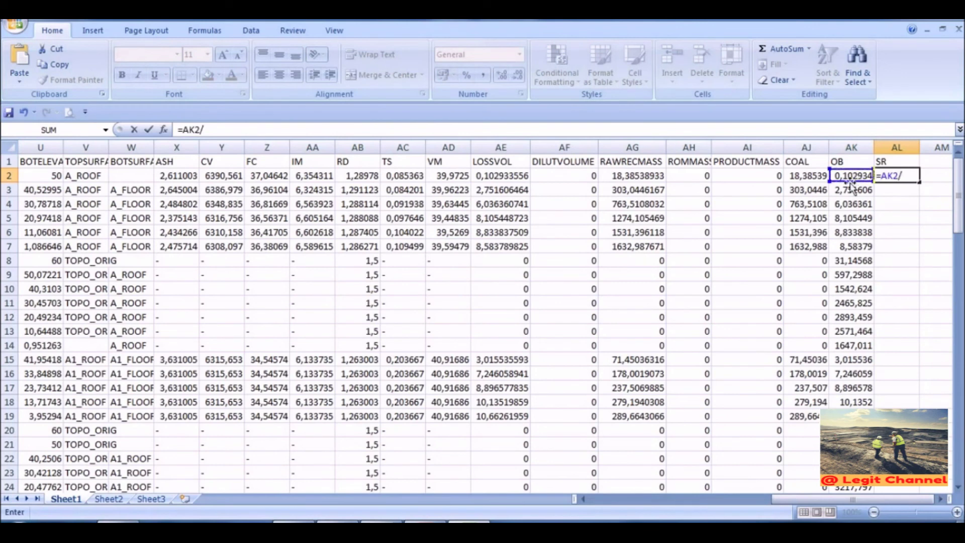
pyautogui.click(817, 177)
pyautogui.press('Return')
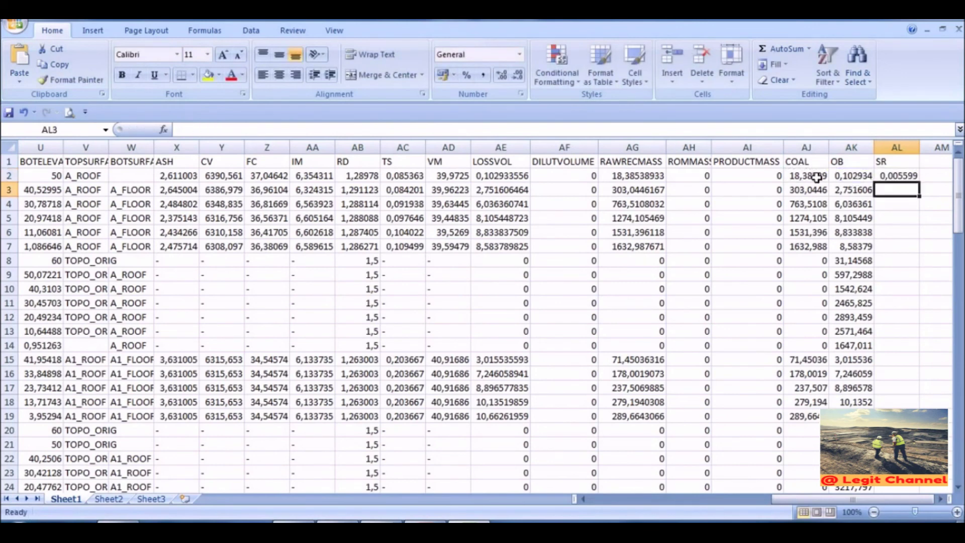
# Step: Fill the SR formula from AL2 down to row 102 and widen column AL
pyautogui.click(914, 176)
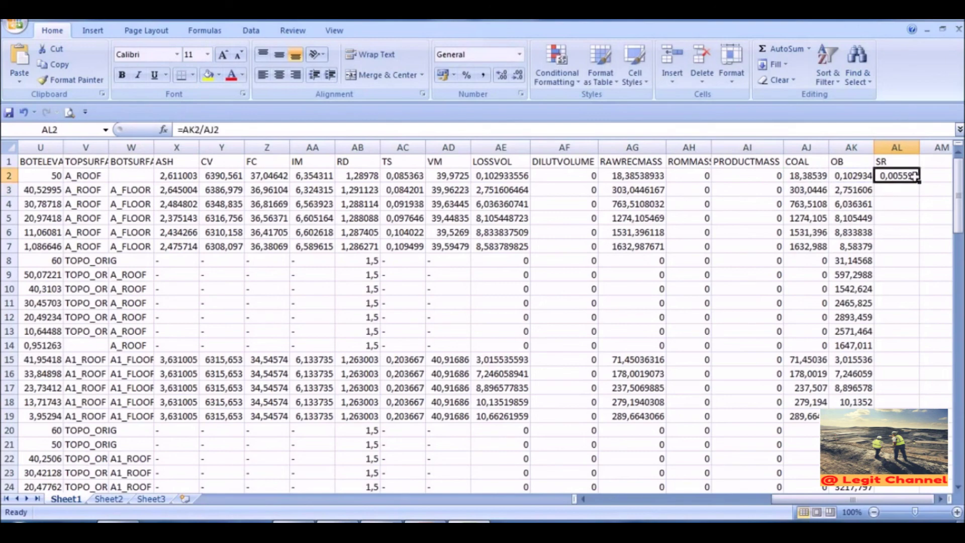
pyautogui.moveTo(919, 183); pyautogui.dragTo(904, 474)
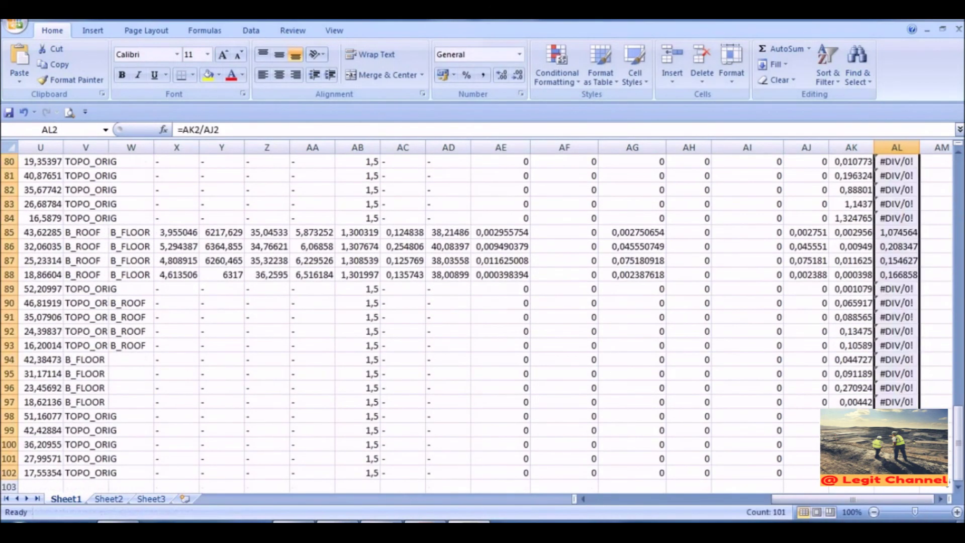
pyautogui.moveTo(955, 458); pyautogui.dragTo(957, 199)
pyautogui.moveTo(919, 148); pyautogui.dragTo(942, 147)
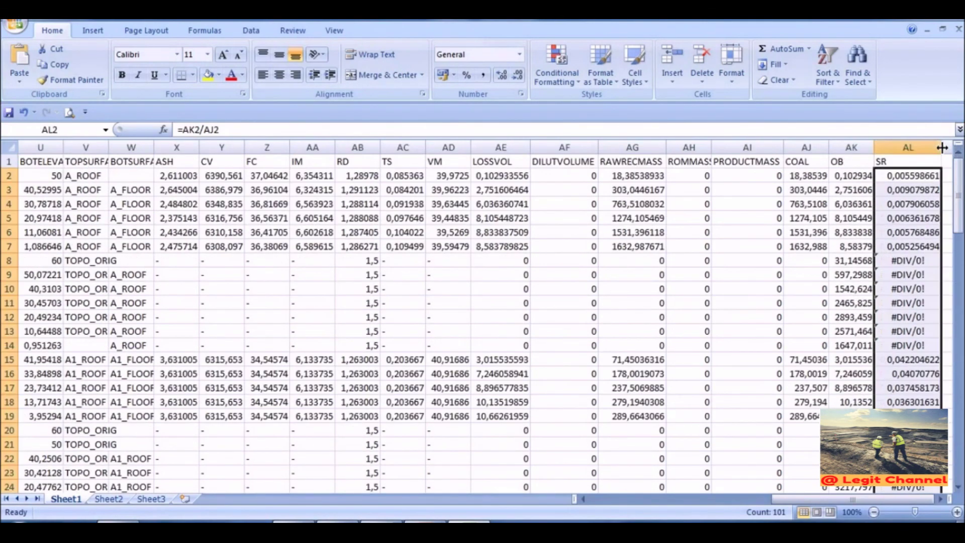
pyautogui.click(768, 317)
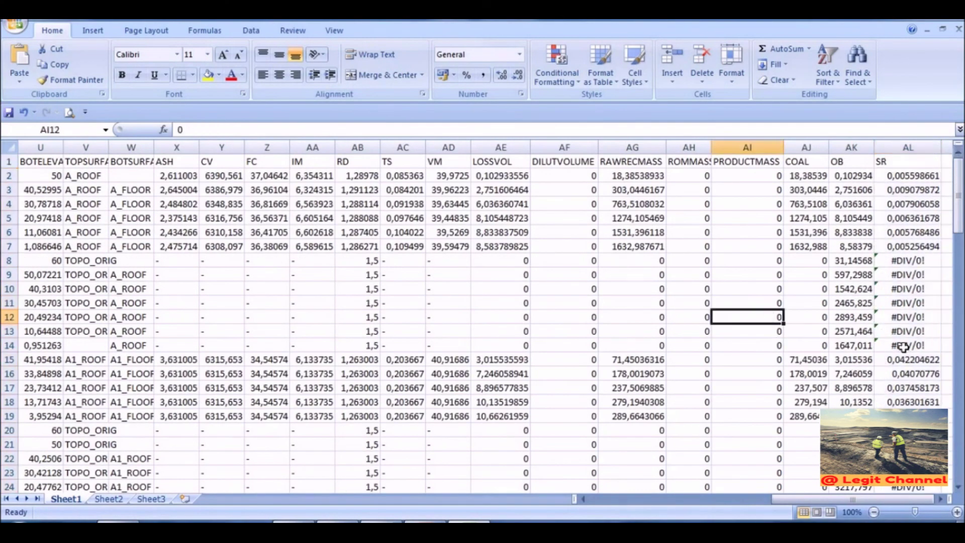
# Step: Examine the SR formulas in the TOPO_ORIG rows together with the COAL cells they divide by
pyautogui.click(911, 302)
pyautogui.click(920, 261)
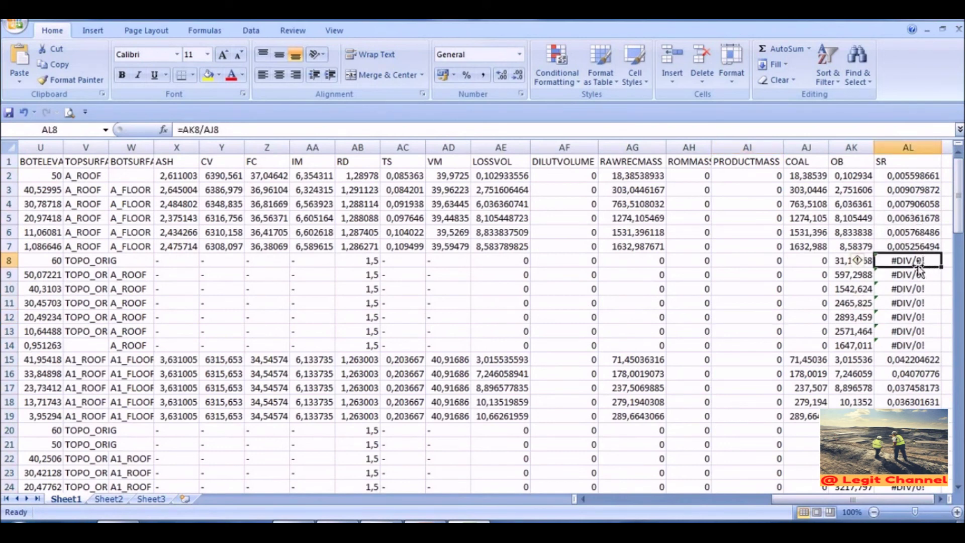
pyautogui.click(914, 288)
pyautogui.click(914, 260)
pyautogui.click(806, 275)
pyautogui.click(810, 302)
pyautogui.click(909, 331)
pyautogui.click(910, 175)
pyautogui.click(908, 161)
pyautogui.click(748, 176)
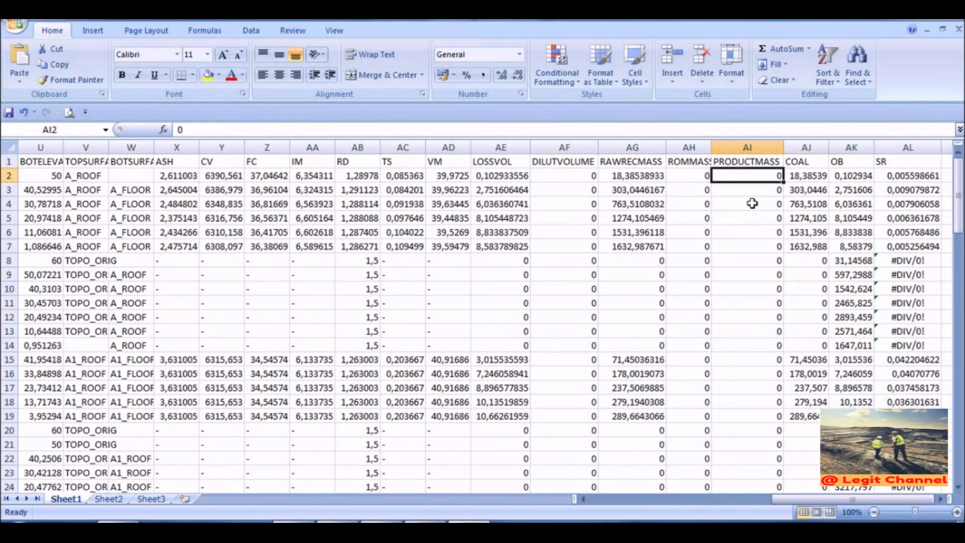